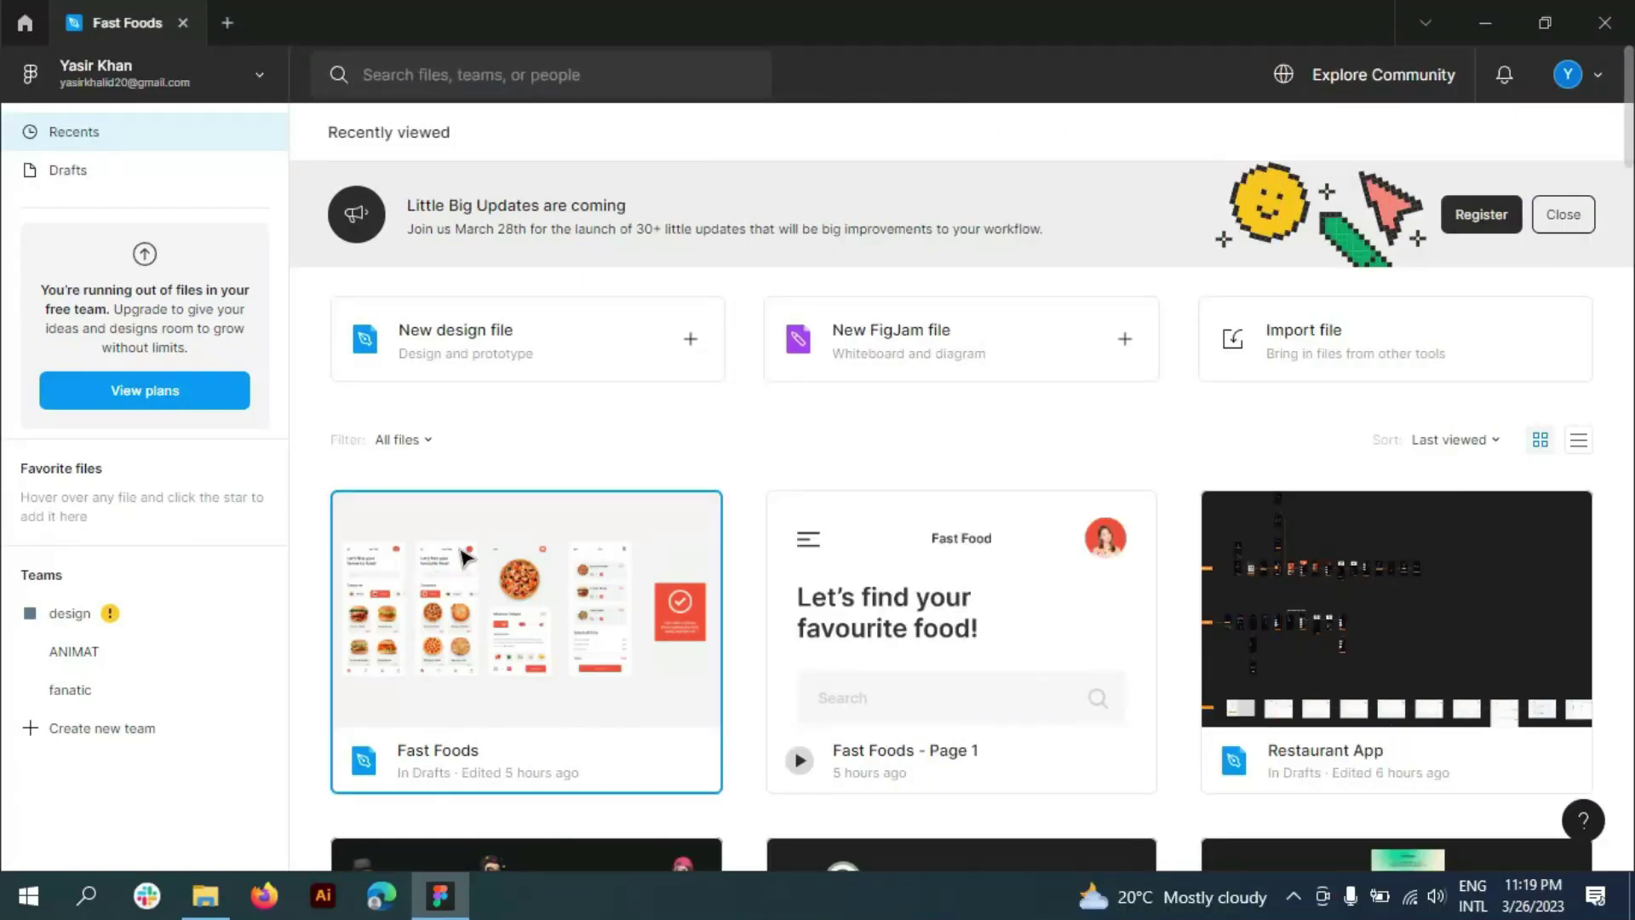
- Open the Fast Foods design file and show its Prototype settings panel
double_click(554, 584)
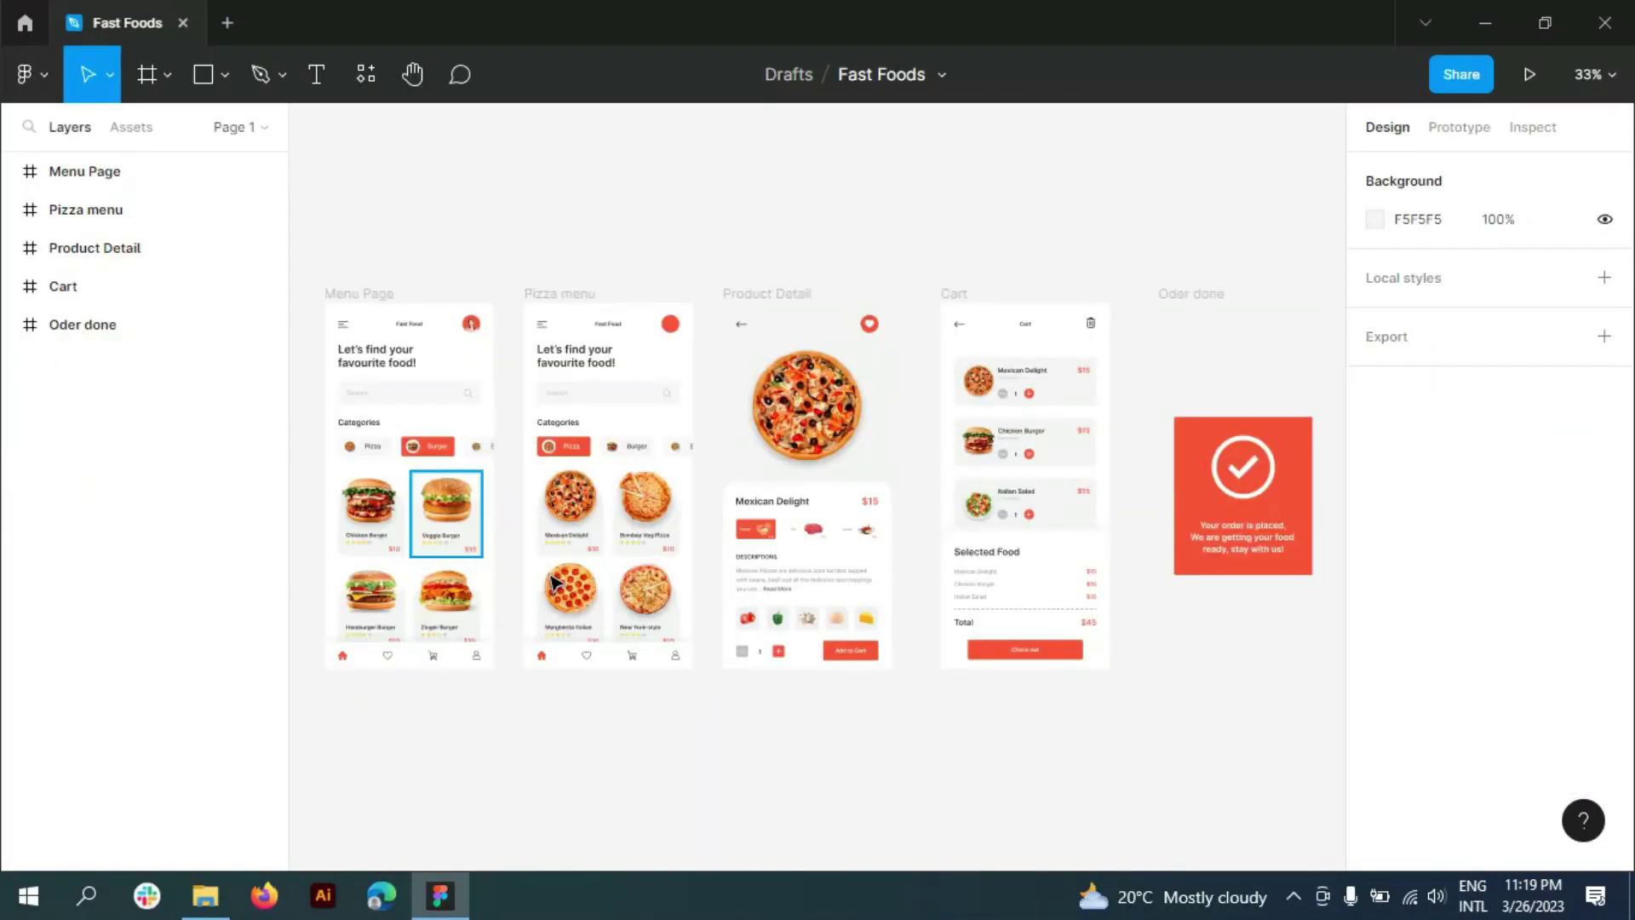
double_click(553, 584)
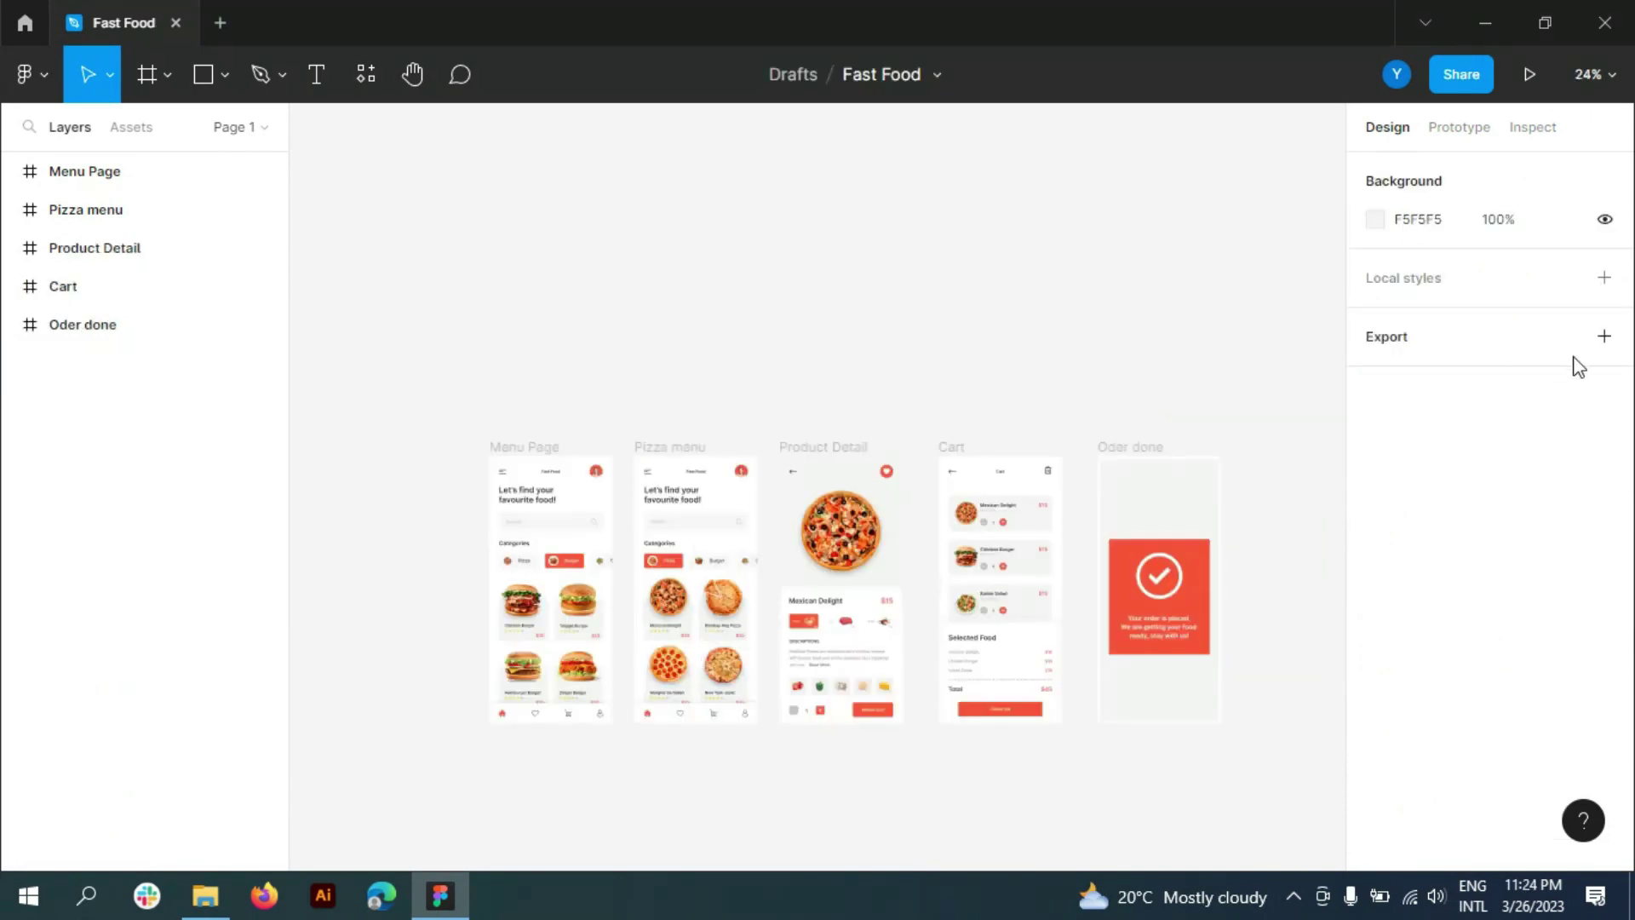
click(1459, 129)
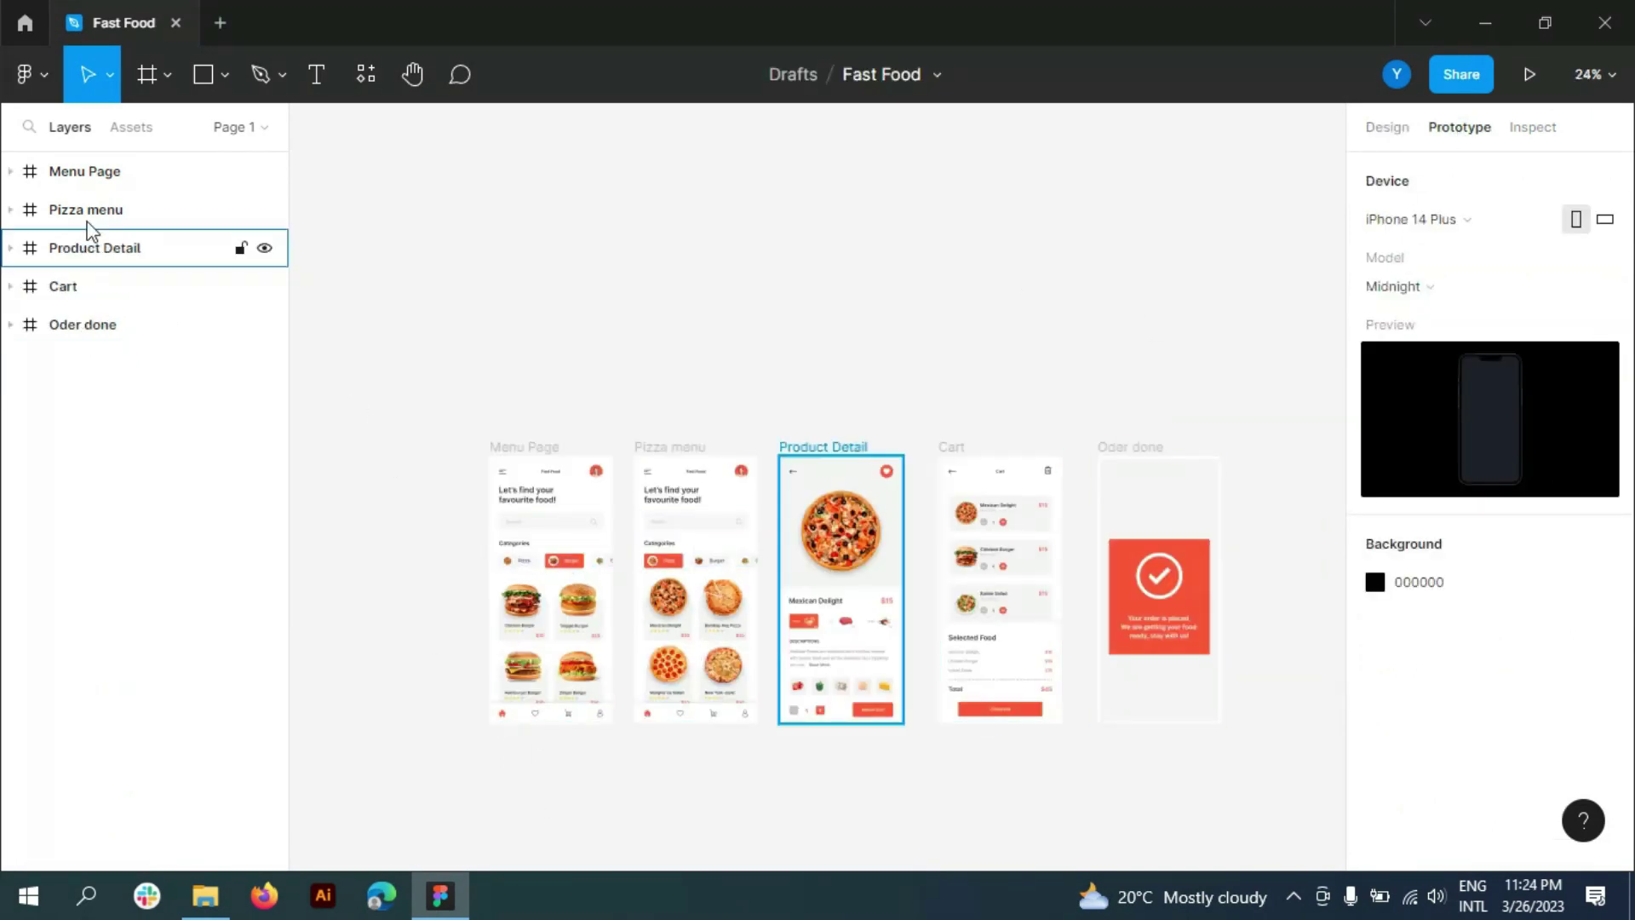
scroll(558, 566, up, 5)
- Connect the Pizza chip to the Pizza menu frame with On tap, Navigate to
click(409, 544)
drag(444, 543, 639, 627)
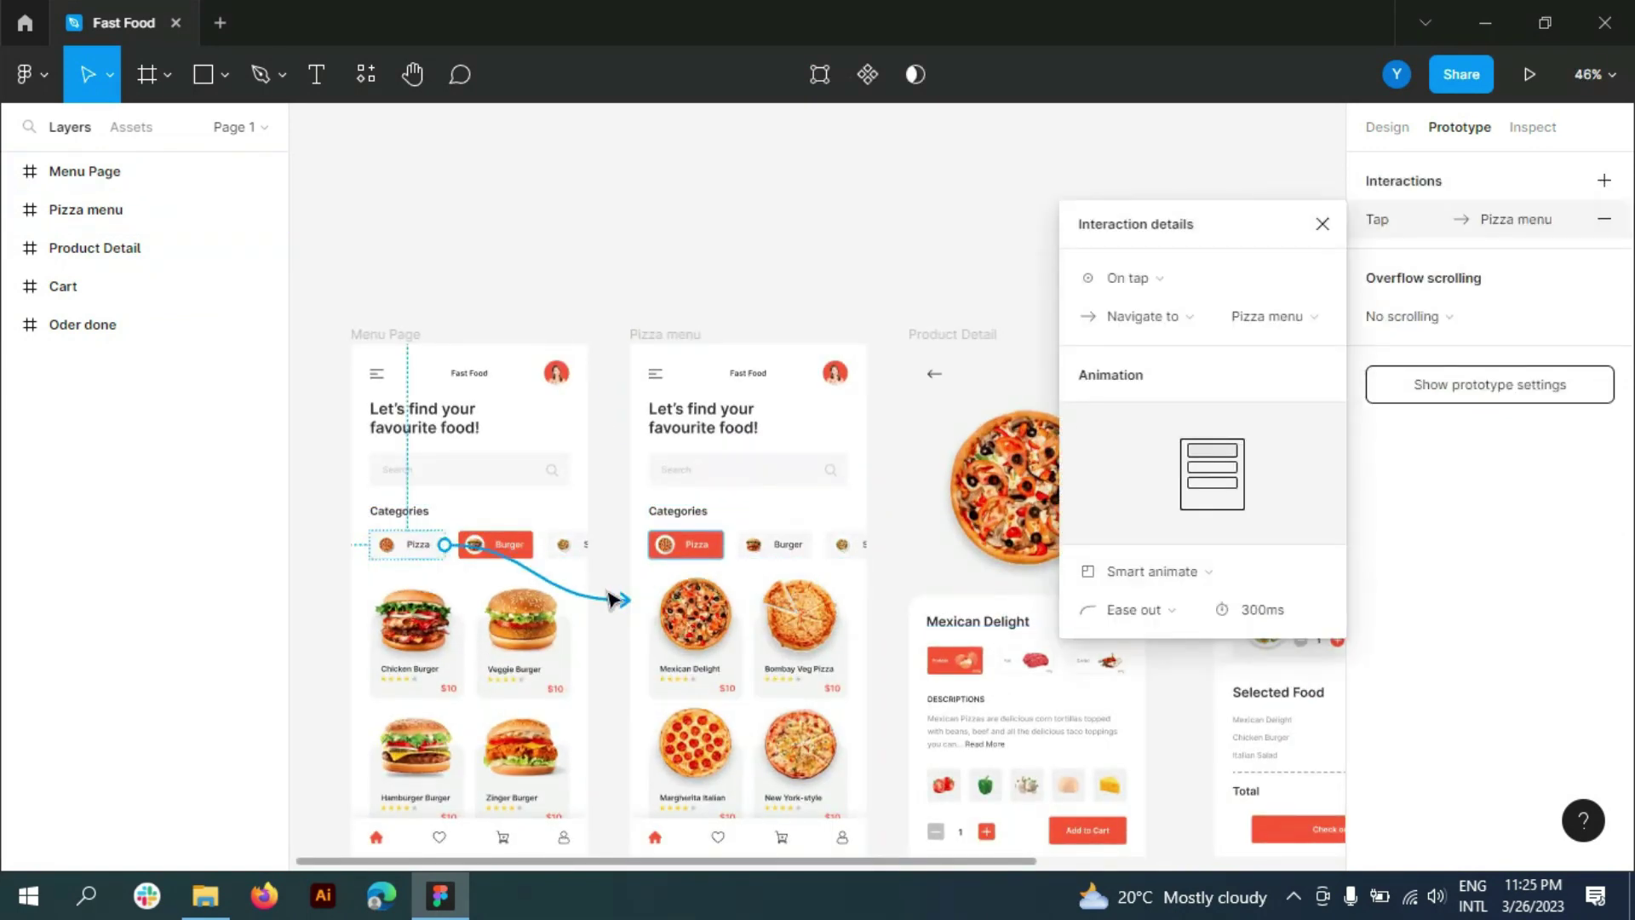
click(1306, 279)
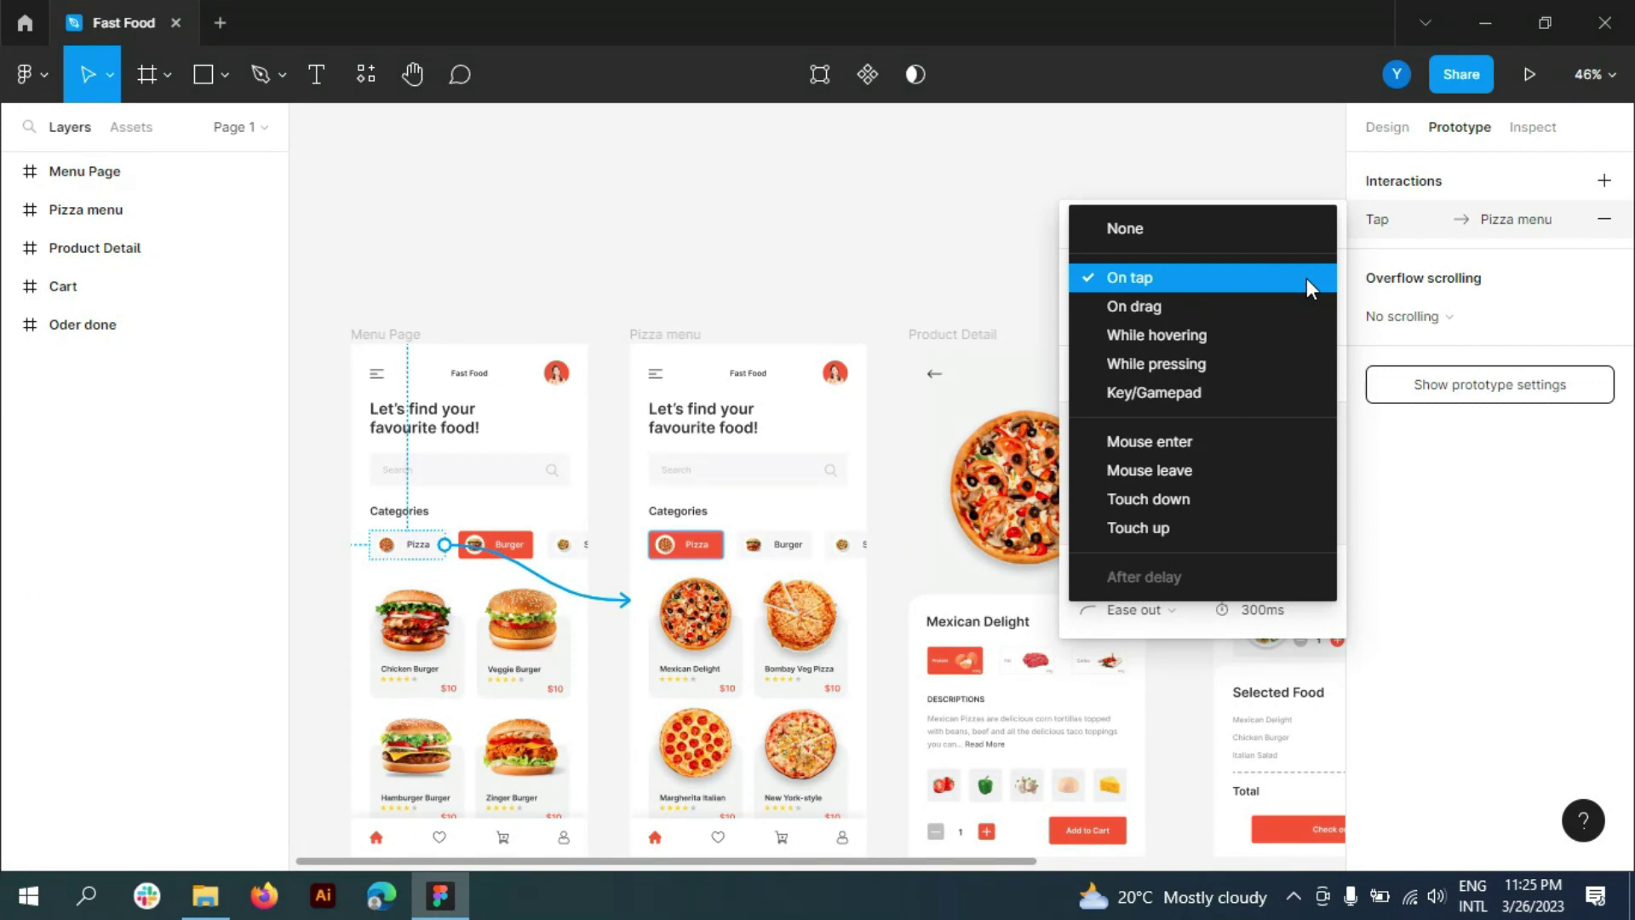
click(1306, 278)
click(1209, 314)
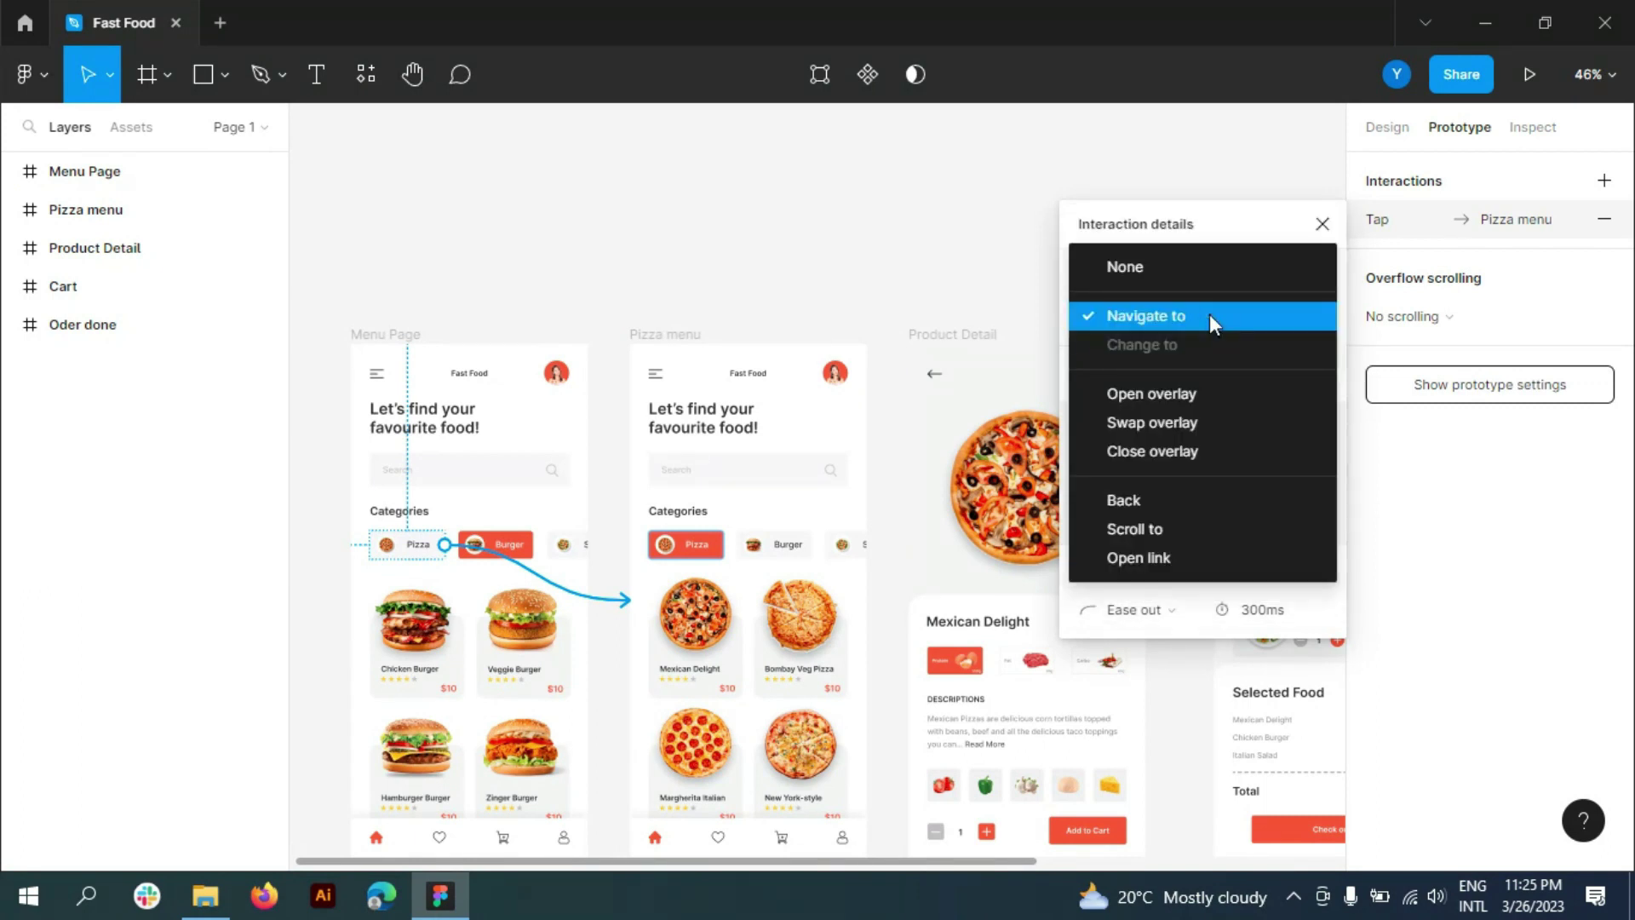
click(1209, 315)
- Set the transition to Smart animate with Slow easing over 300ms, then launch the preview
click(1306, 565)
click(1158, 570)
click(1185, 611)
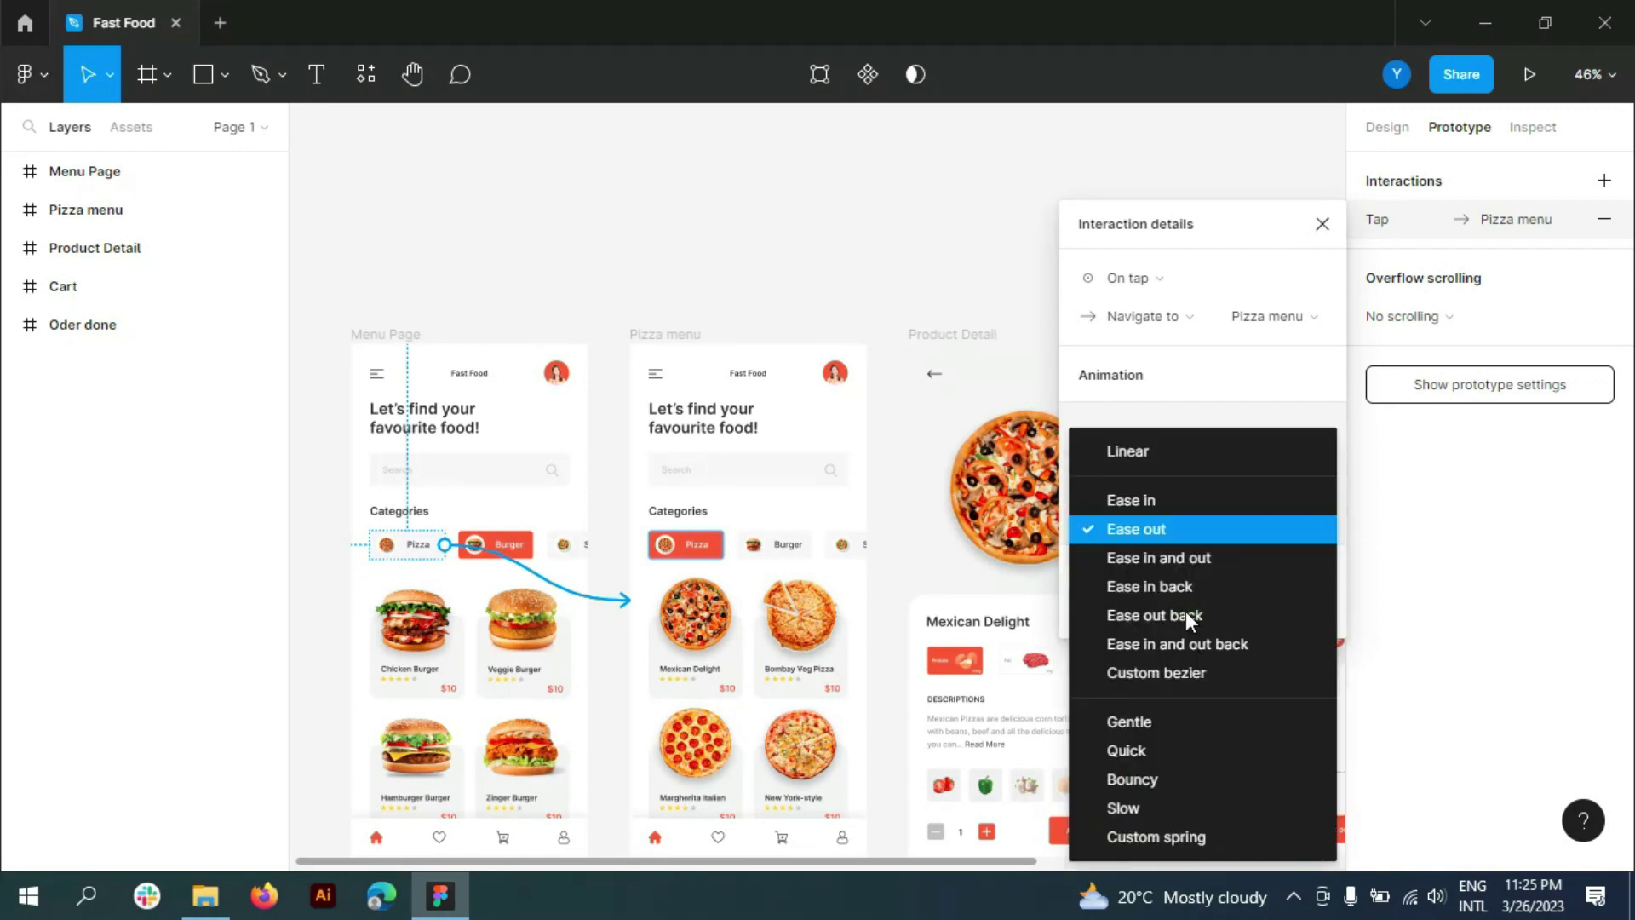
click(1132, 806)
click(1247, 609)
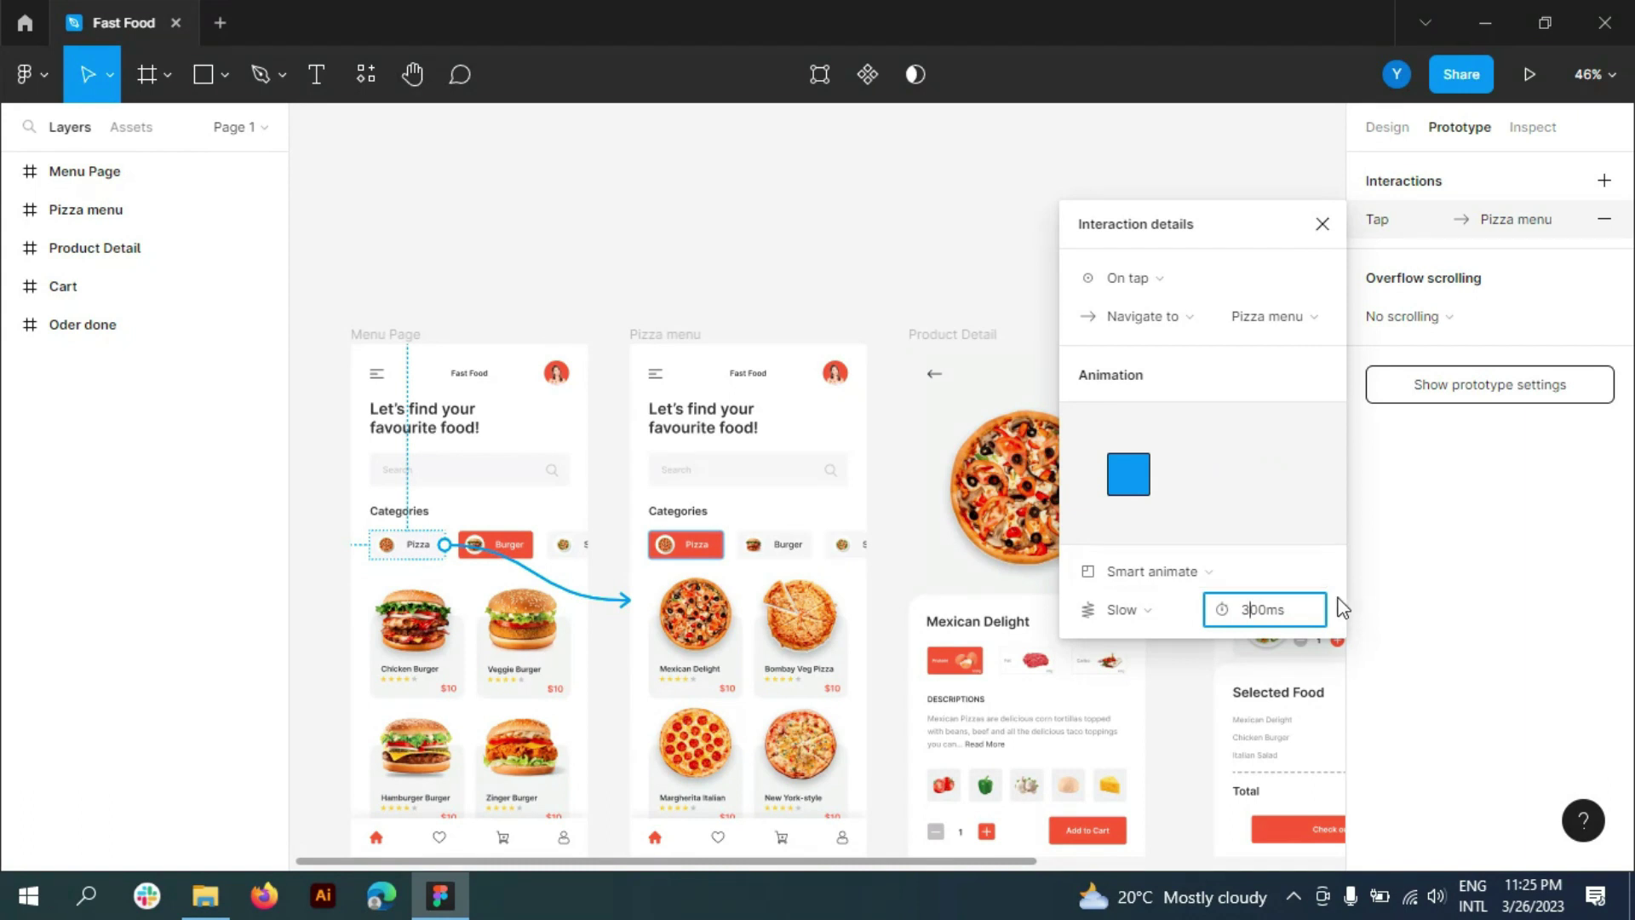
click(1323, 224)
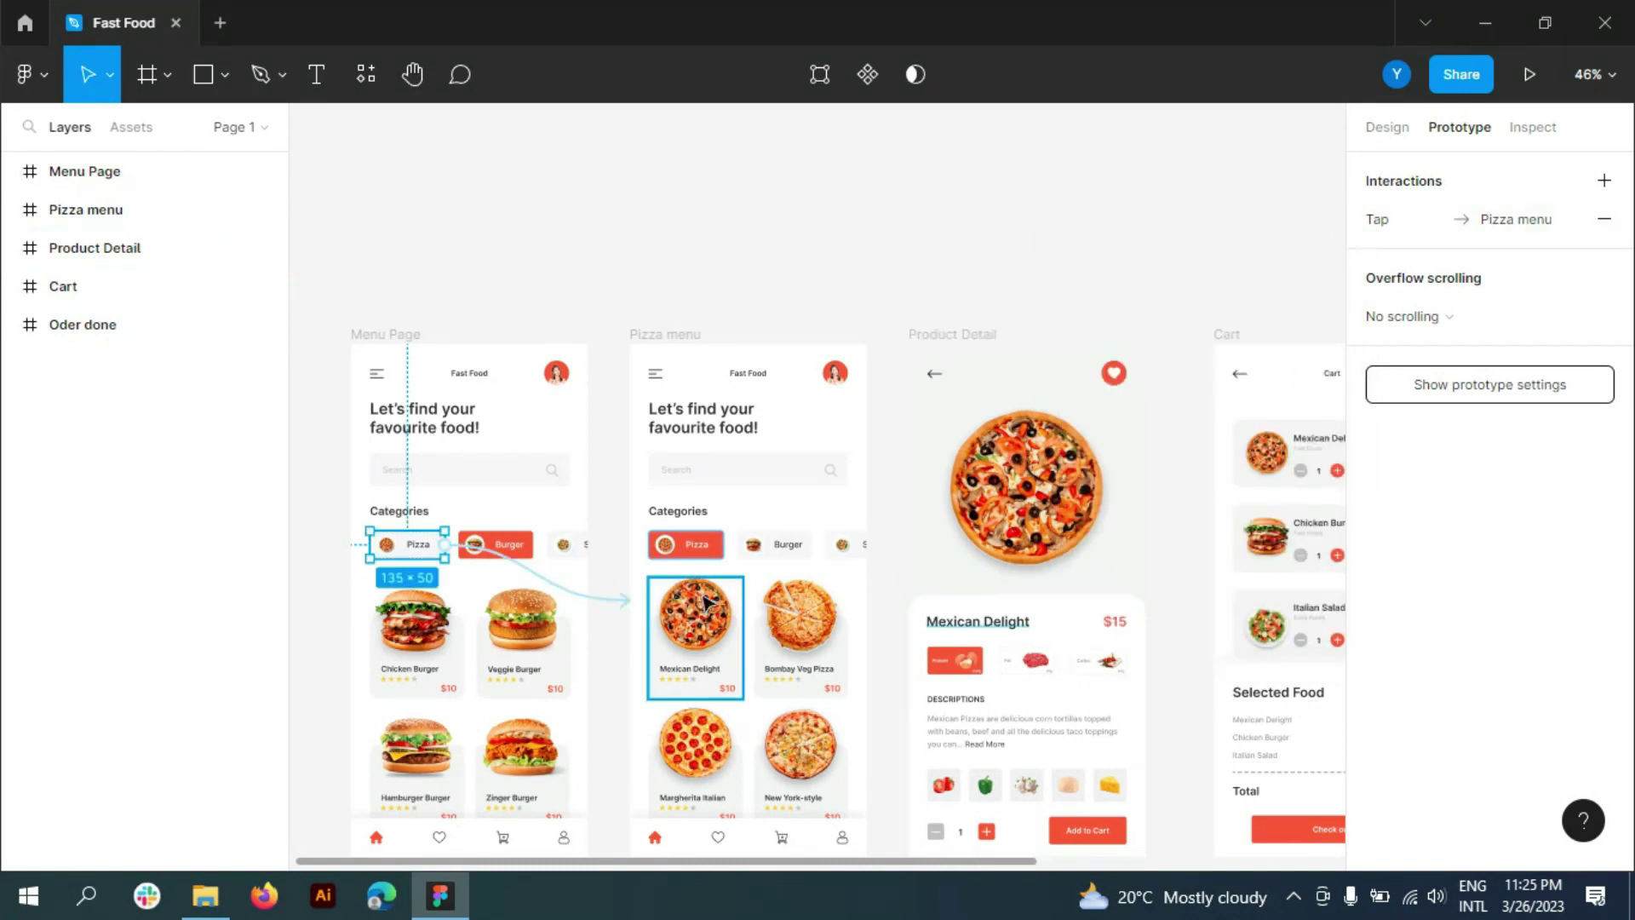
click(1529, 74)
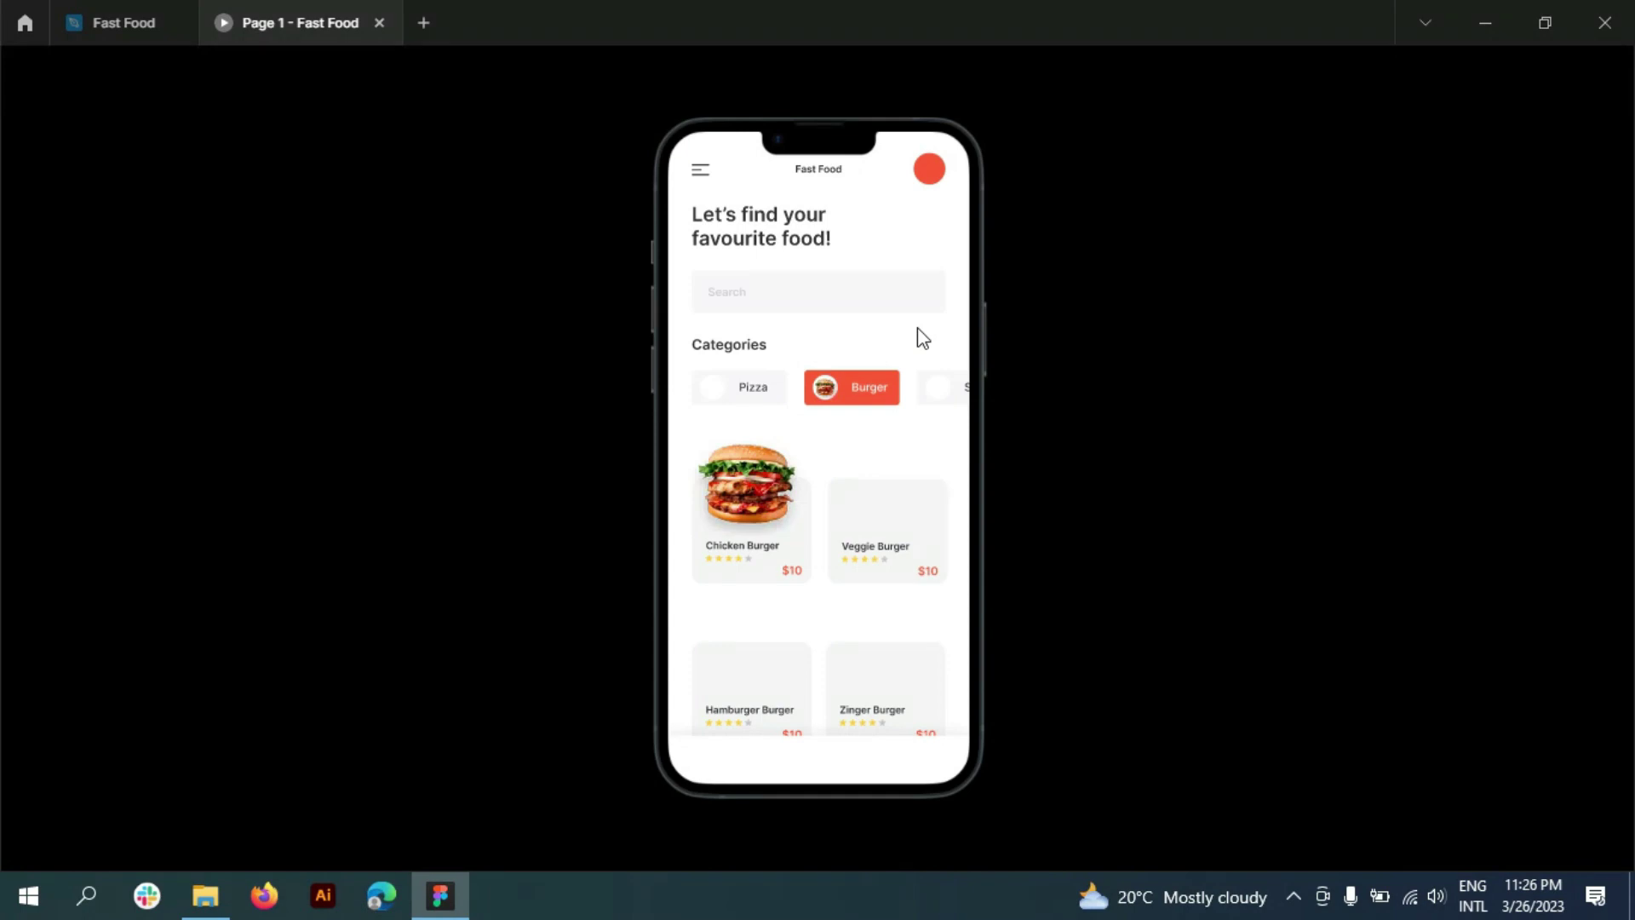
- Test the preview by tapping Pizza, Burger, then Pizza again, and return to the editor
click(737, 386)
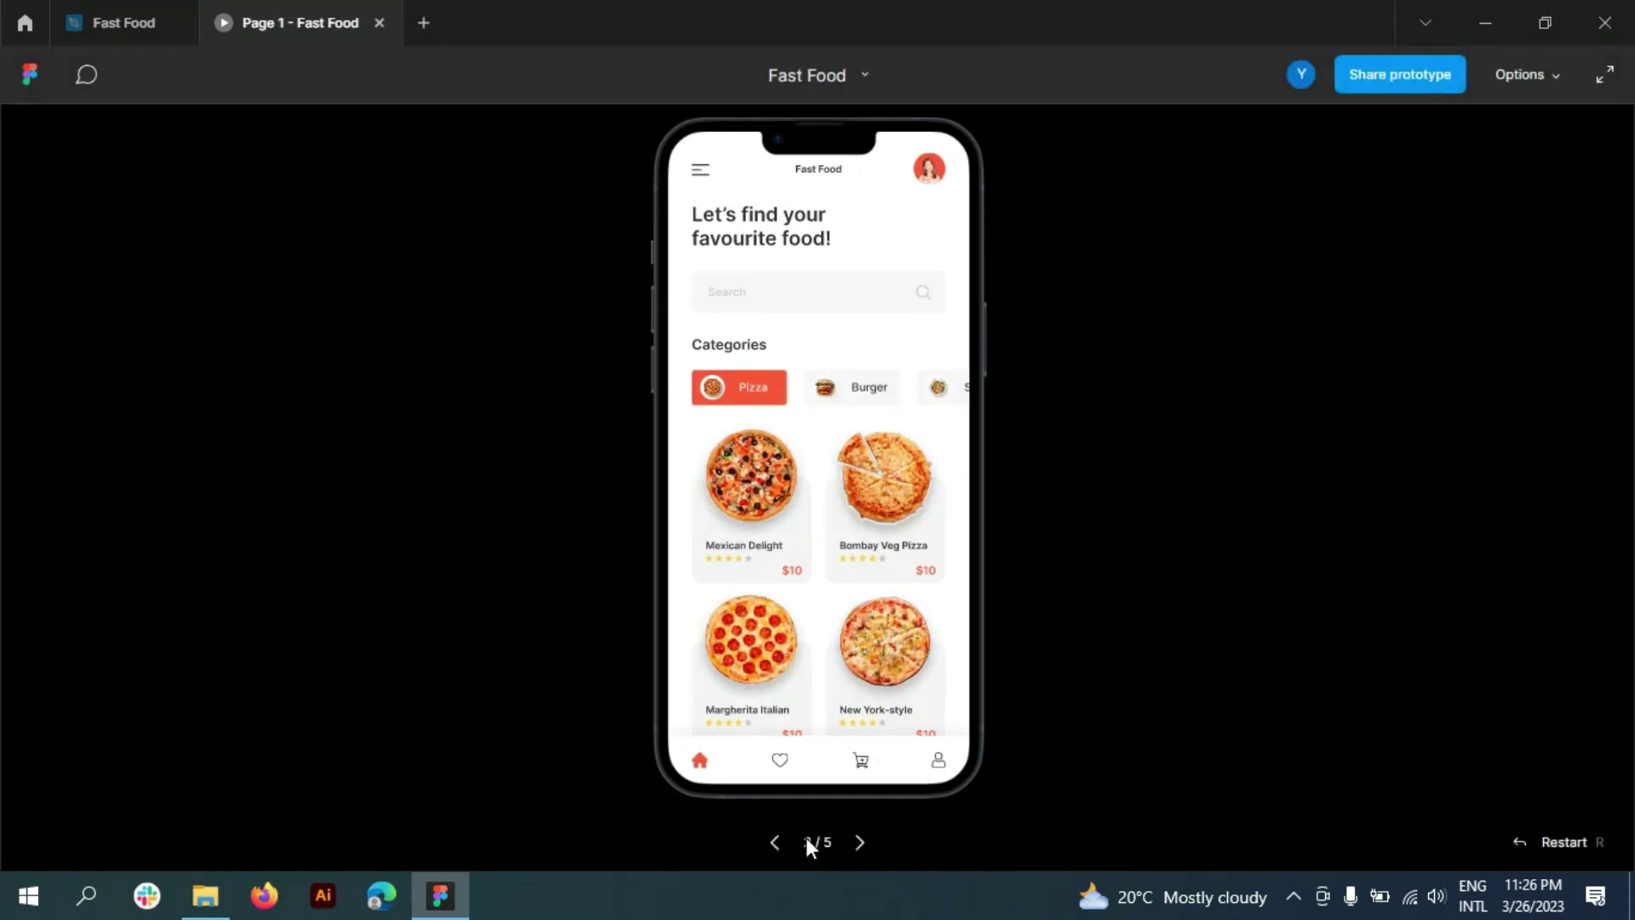
click(851, 386)
click(732, 386)
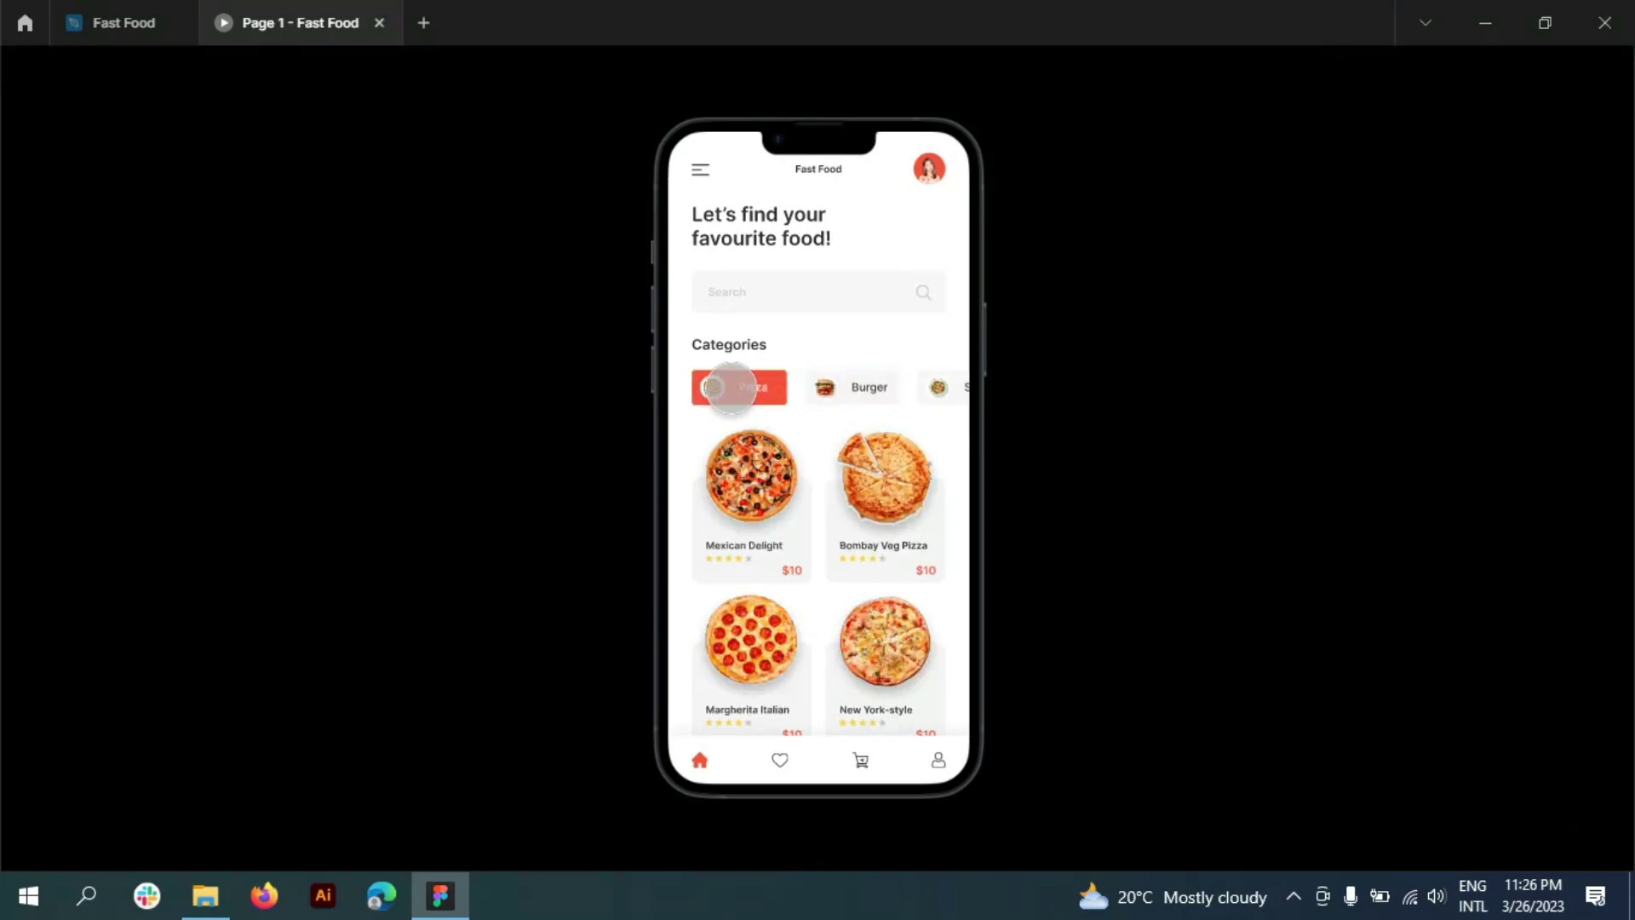
click(108, 12)
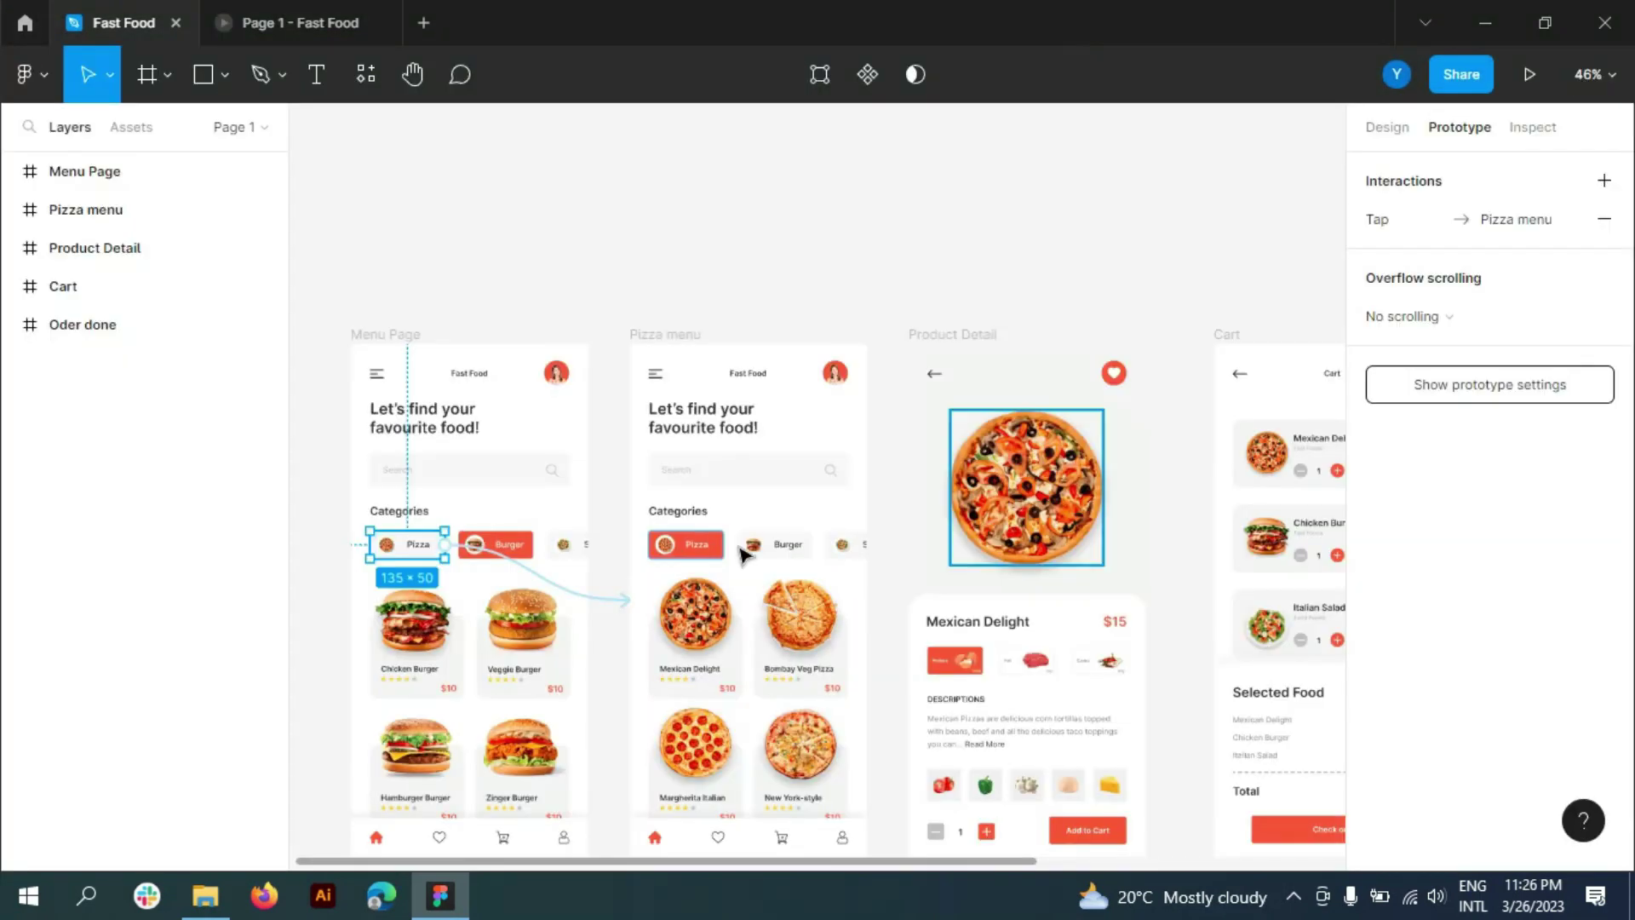
- Set the prototype background colour to FF5B46
click(603, 601)
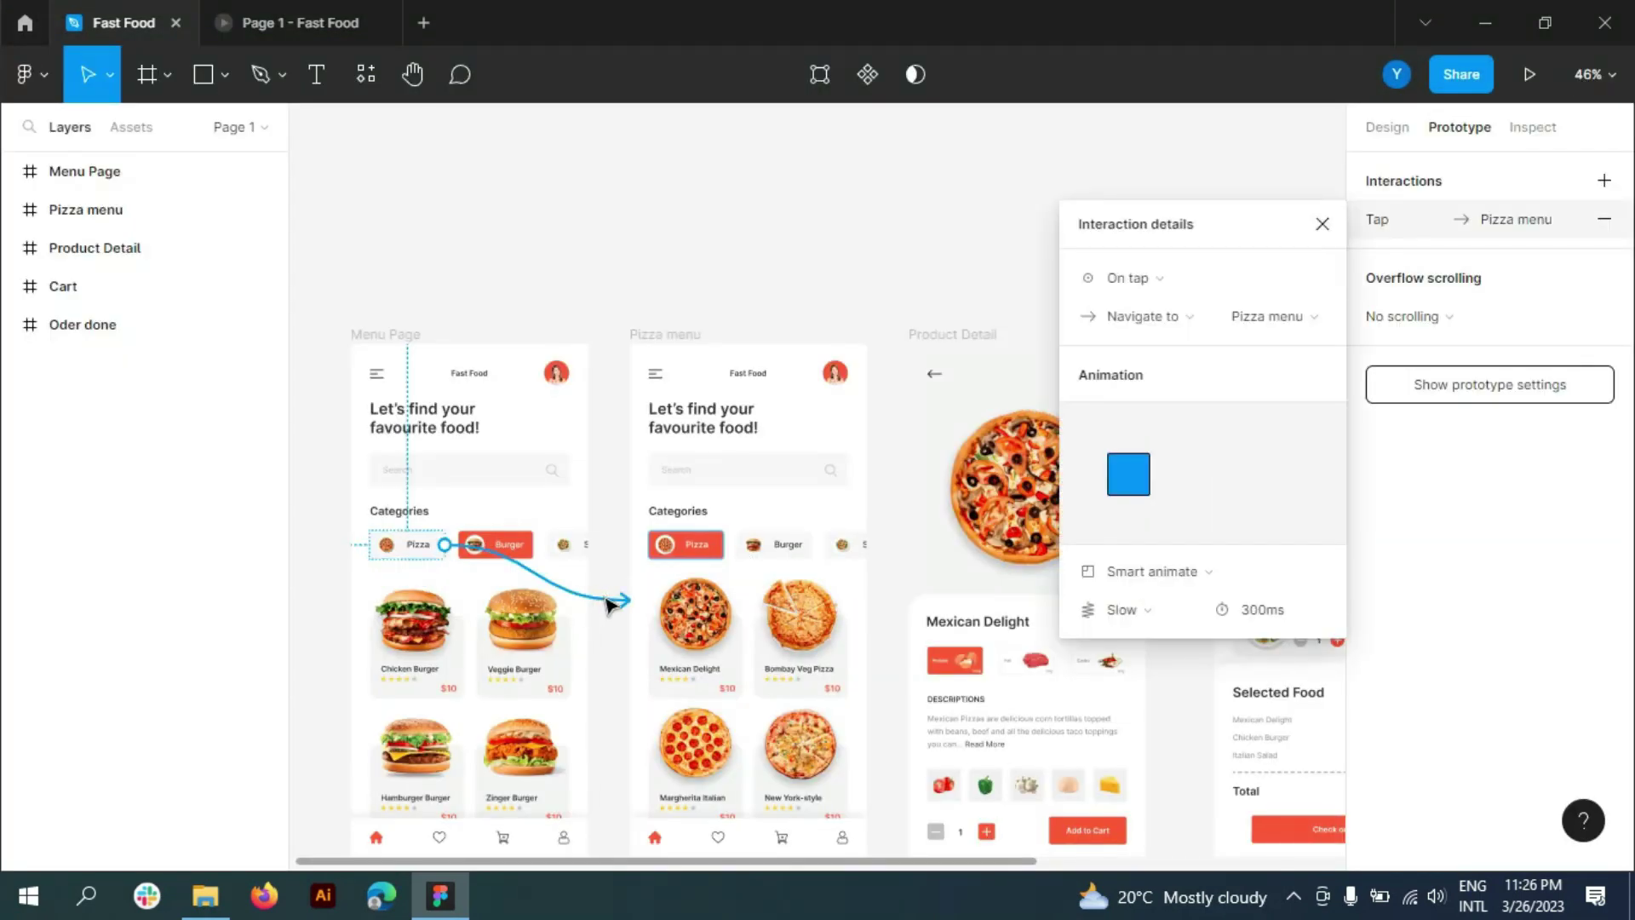
click(667, 201)
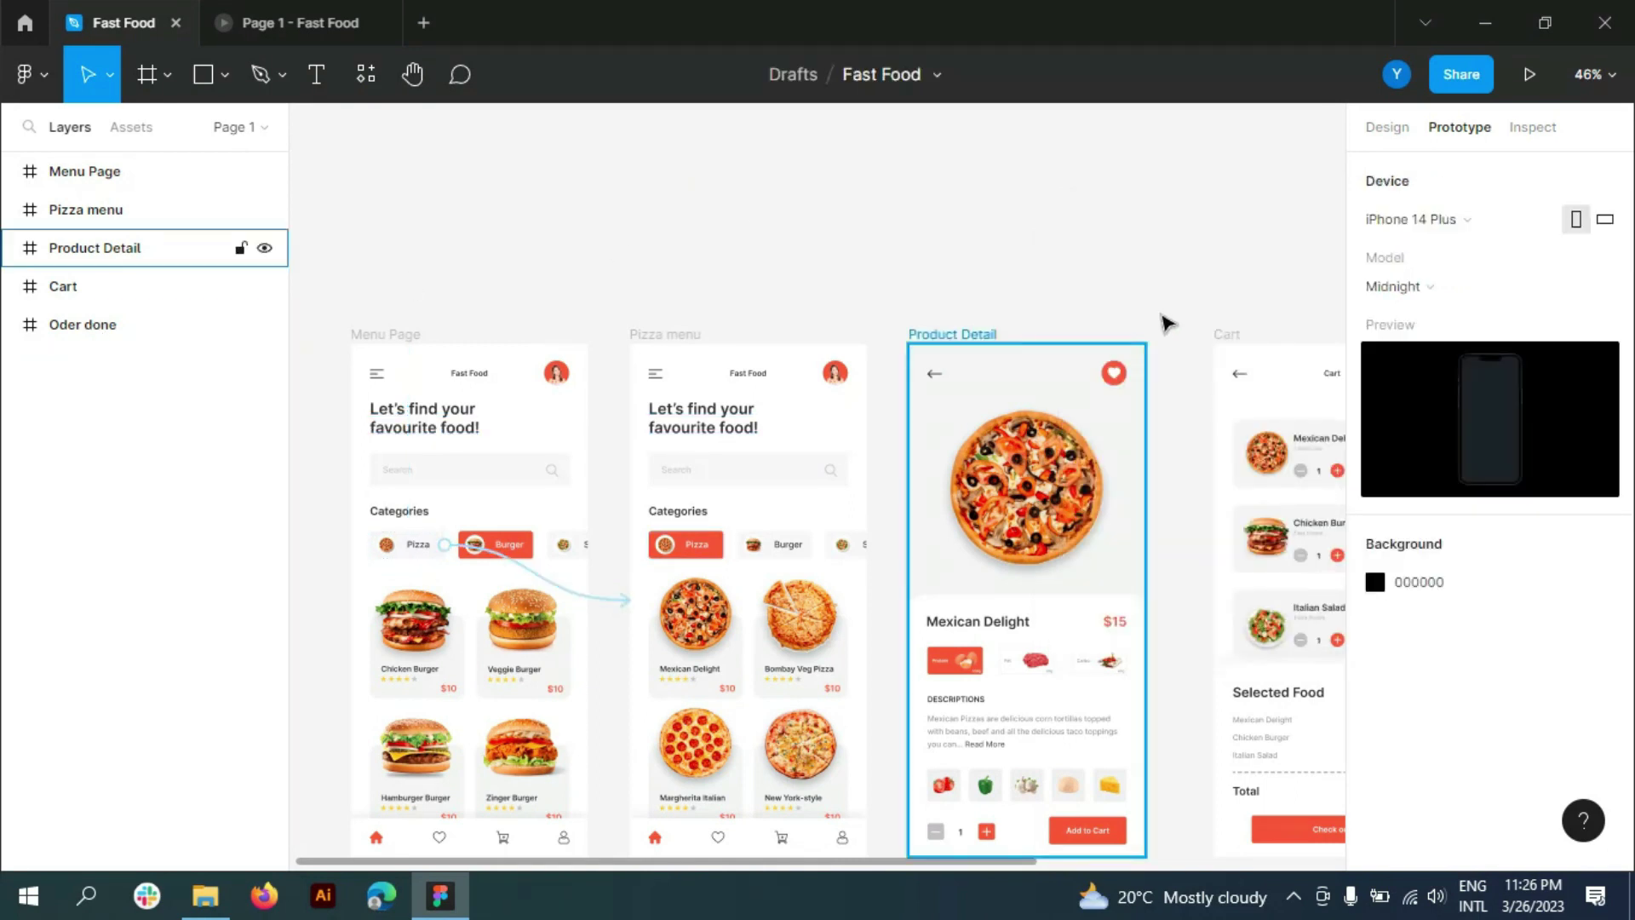
click(1437, 586)
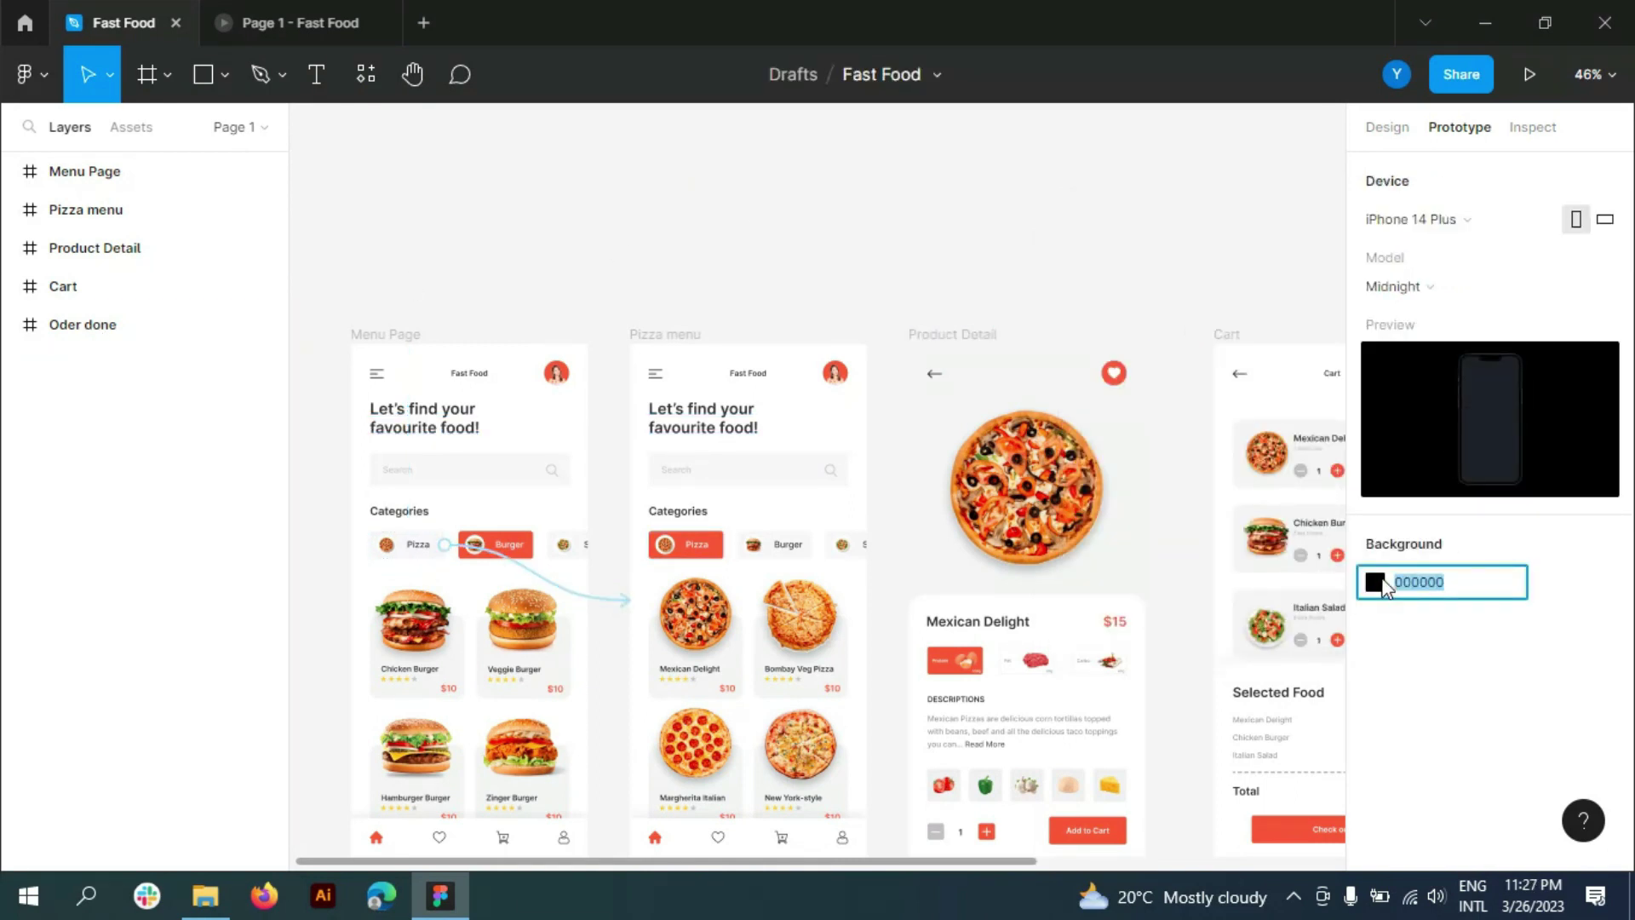
click(1378, 583)
click(1147, 755)
click(1322, 246)
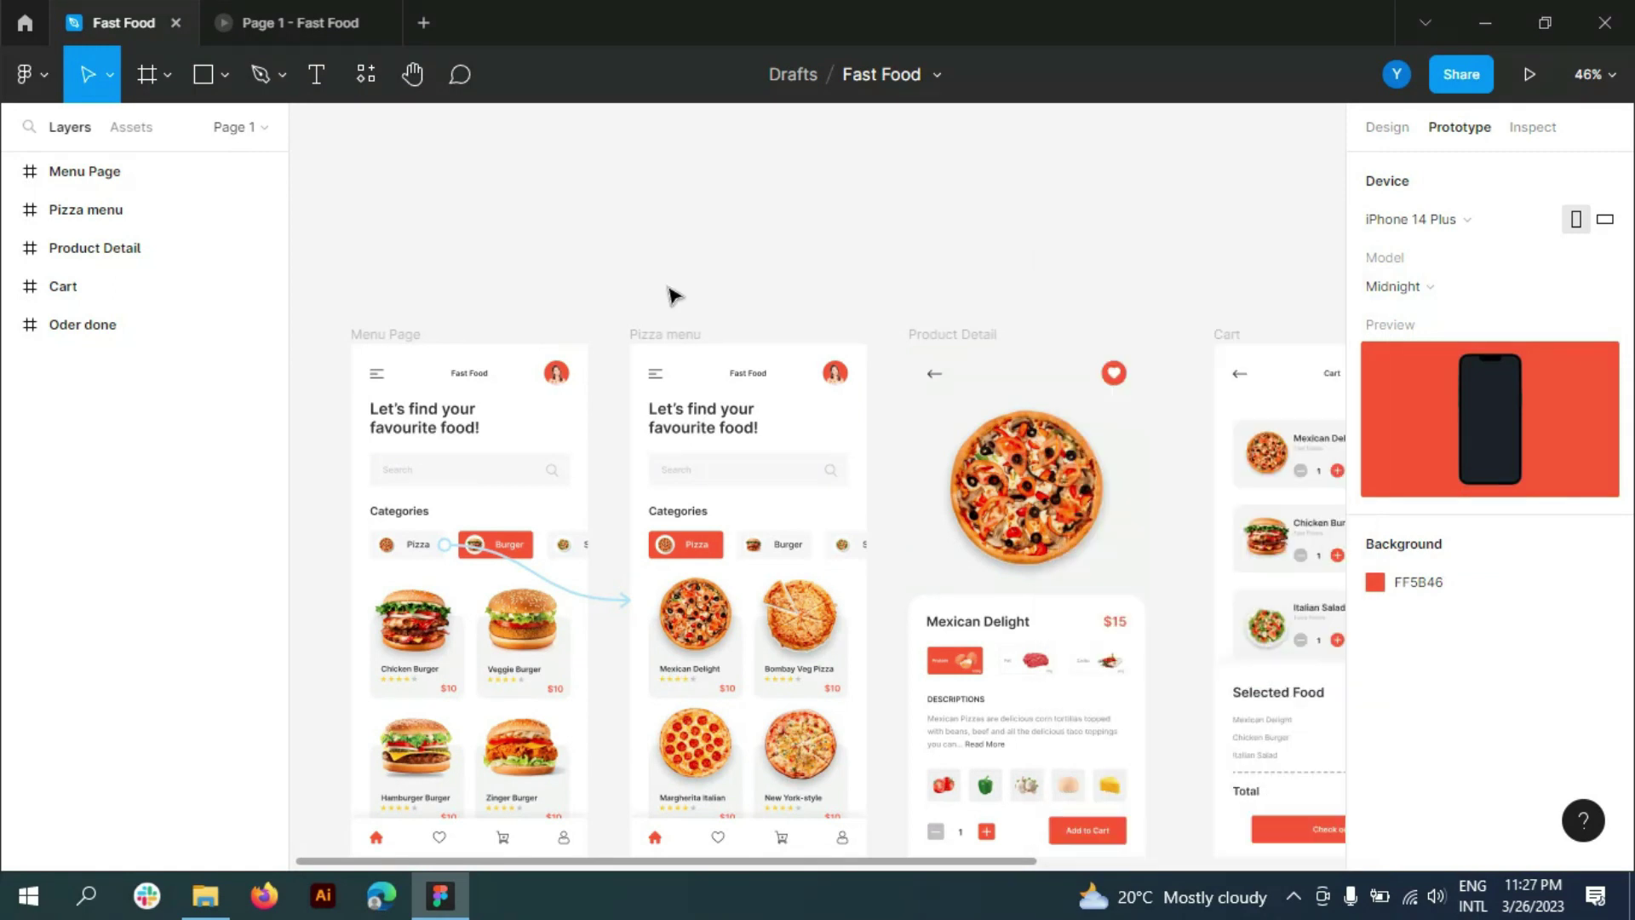
mouse_move(695, 636)
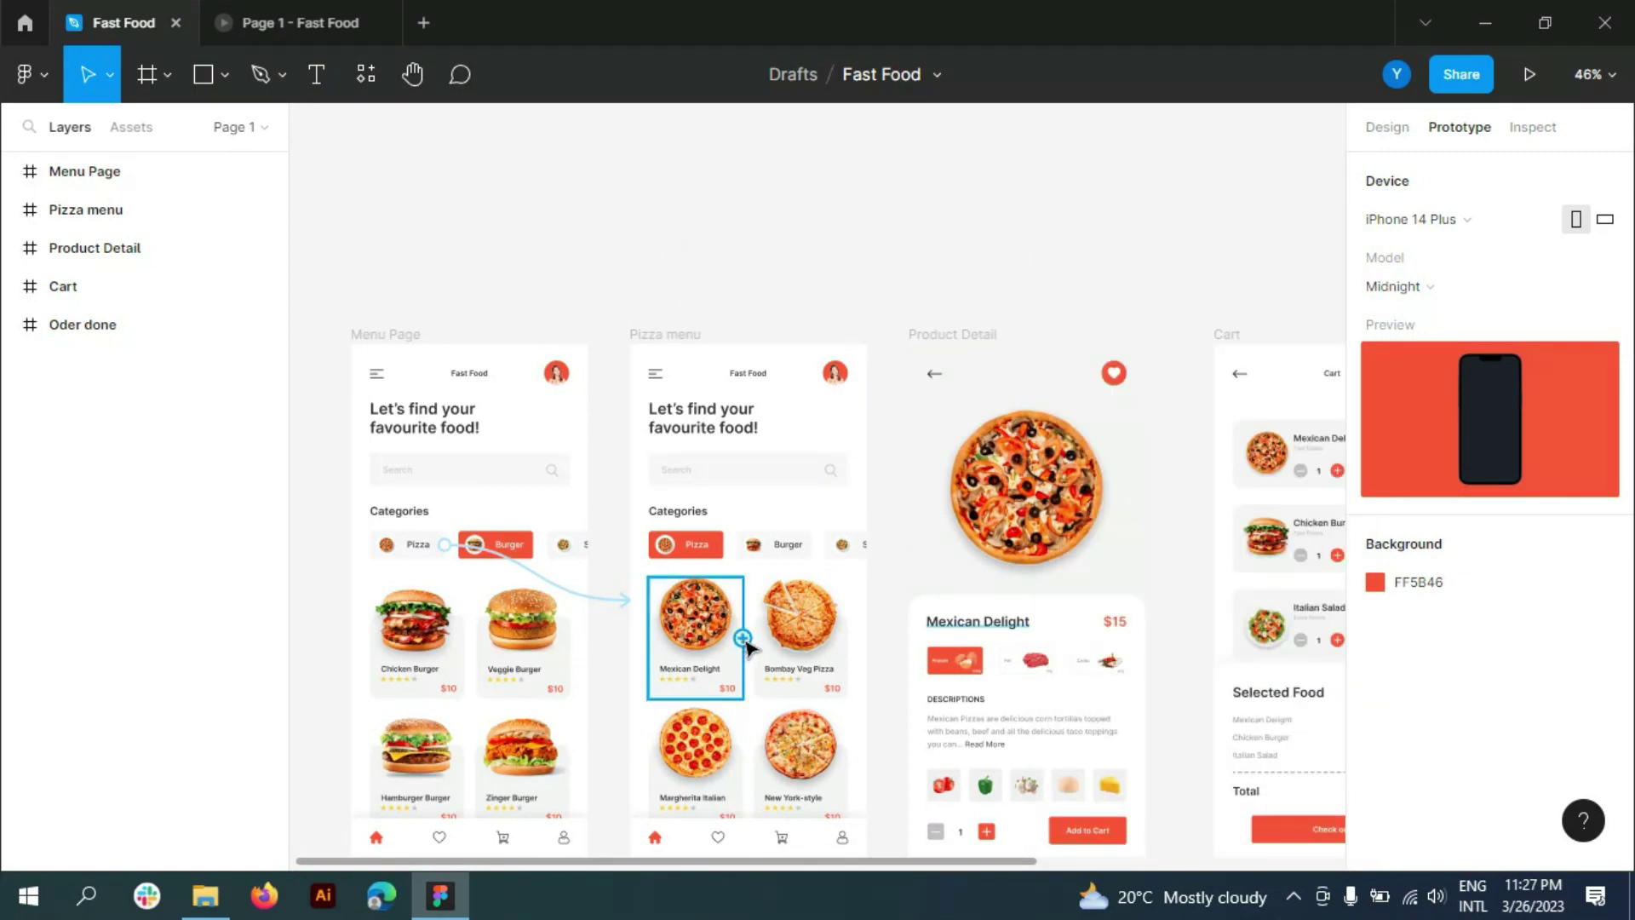
- Link the Mexican Delight card to Product Detail using smart animate with Slow easing
drag(743, 638, 918, 566)
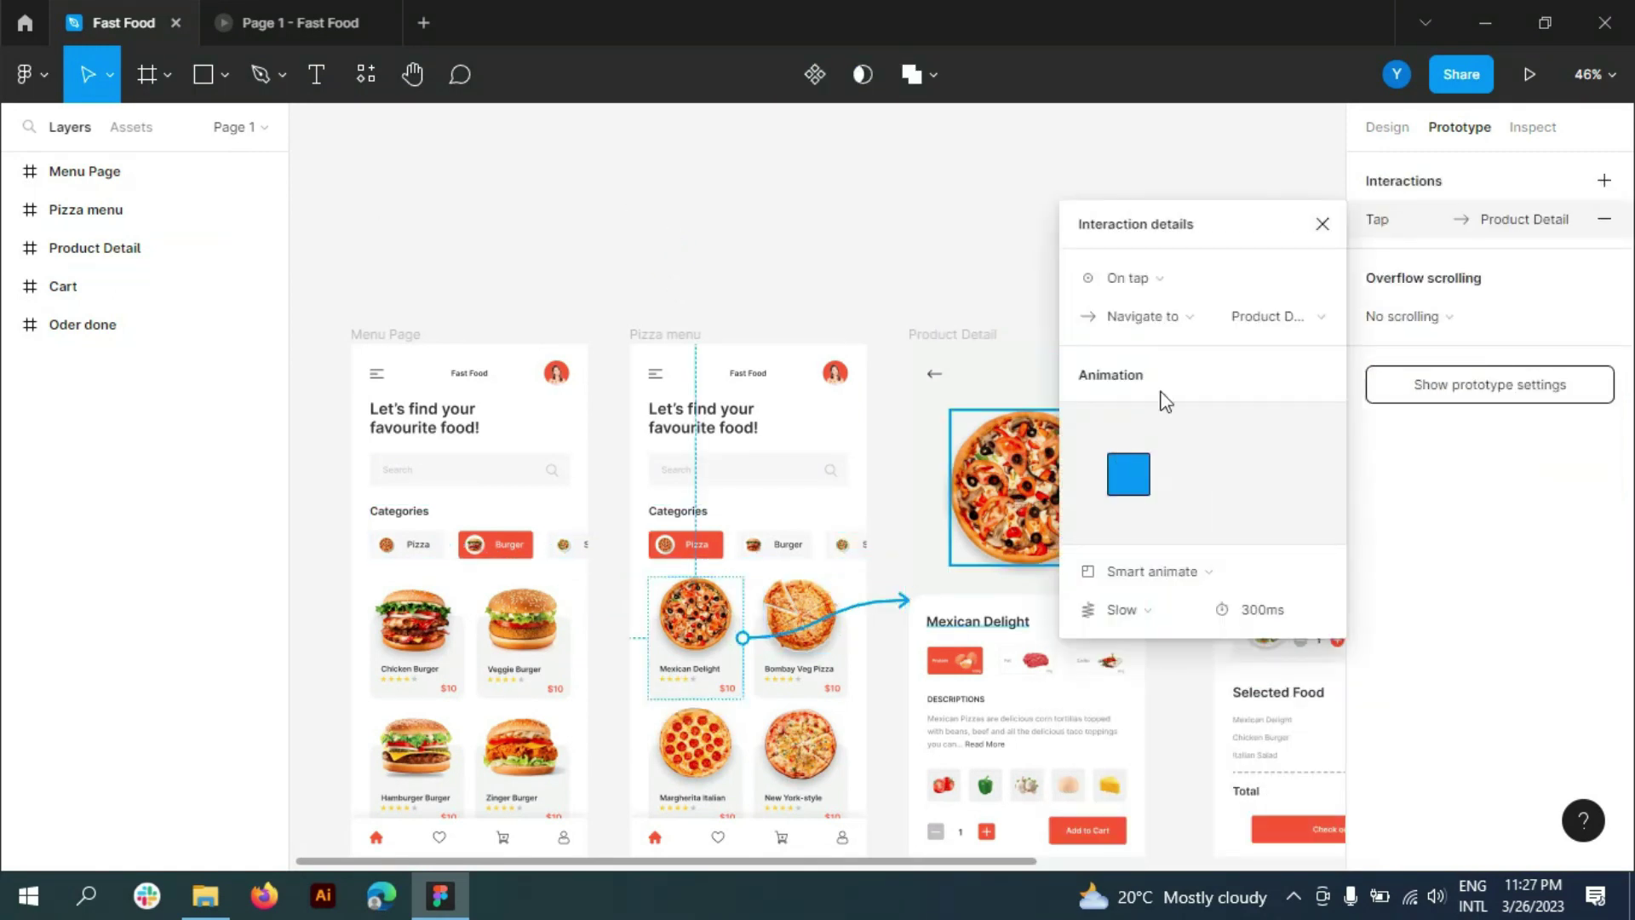
click(1203, 316)
click(1196, 277)
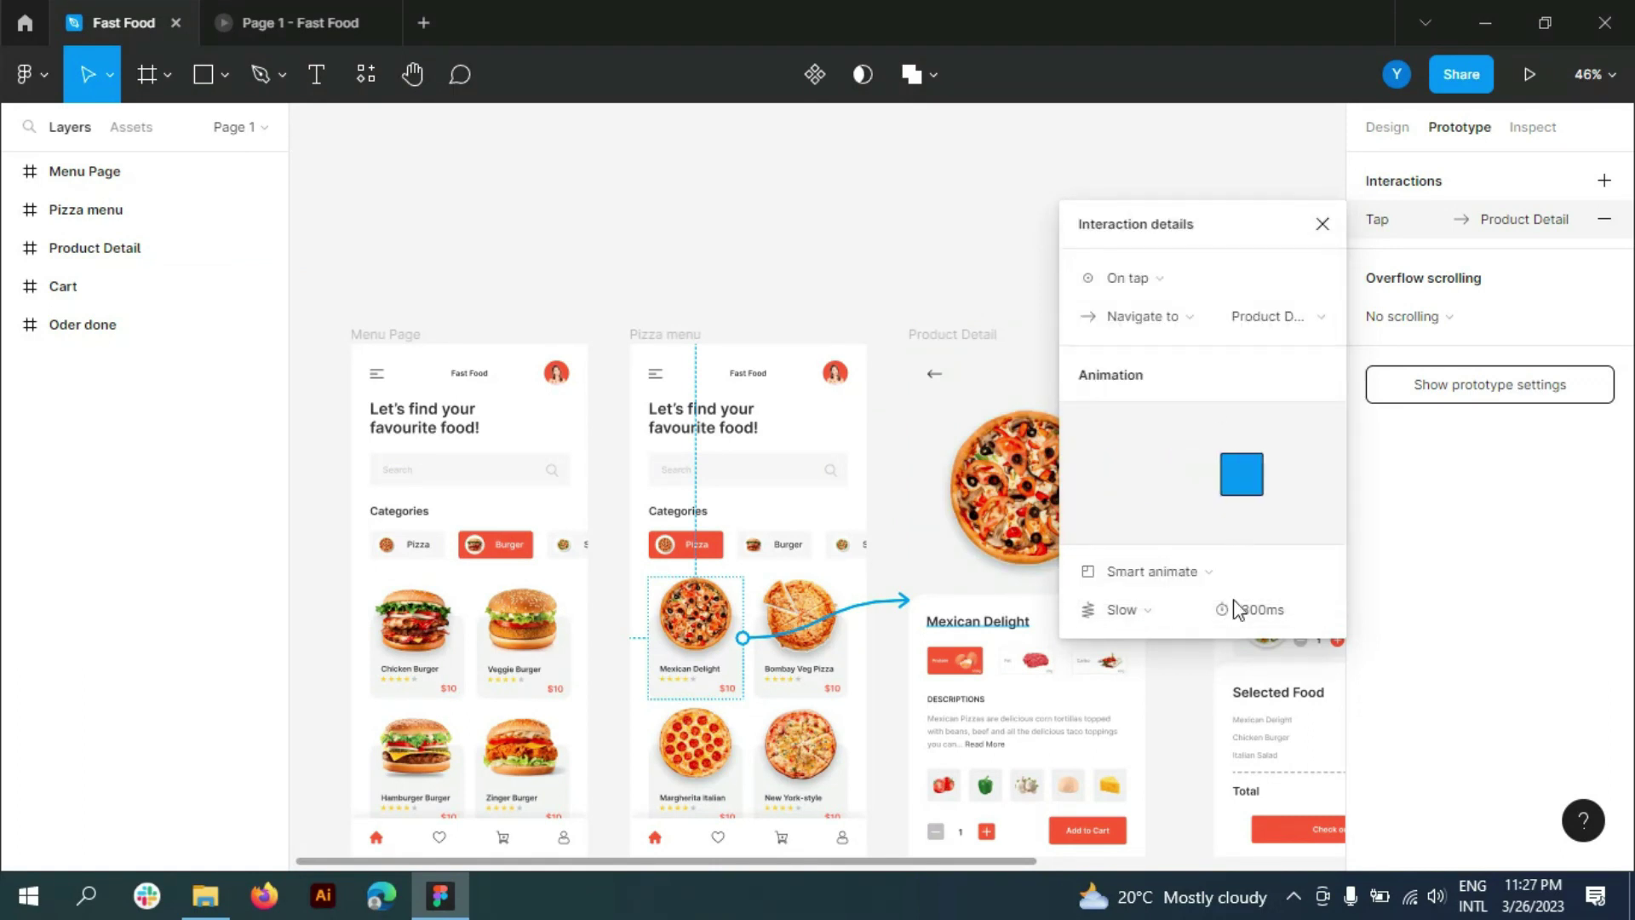
click(1188, 615)
click(1268, 613)
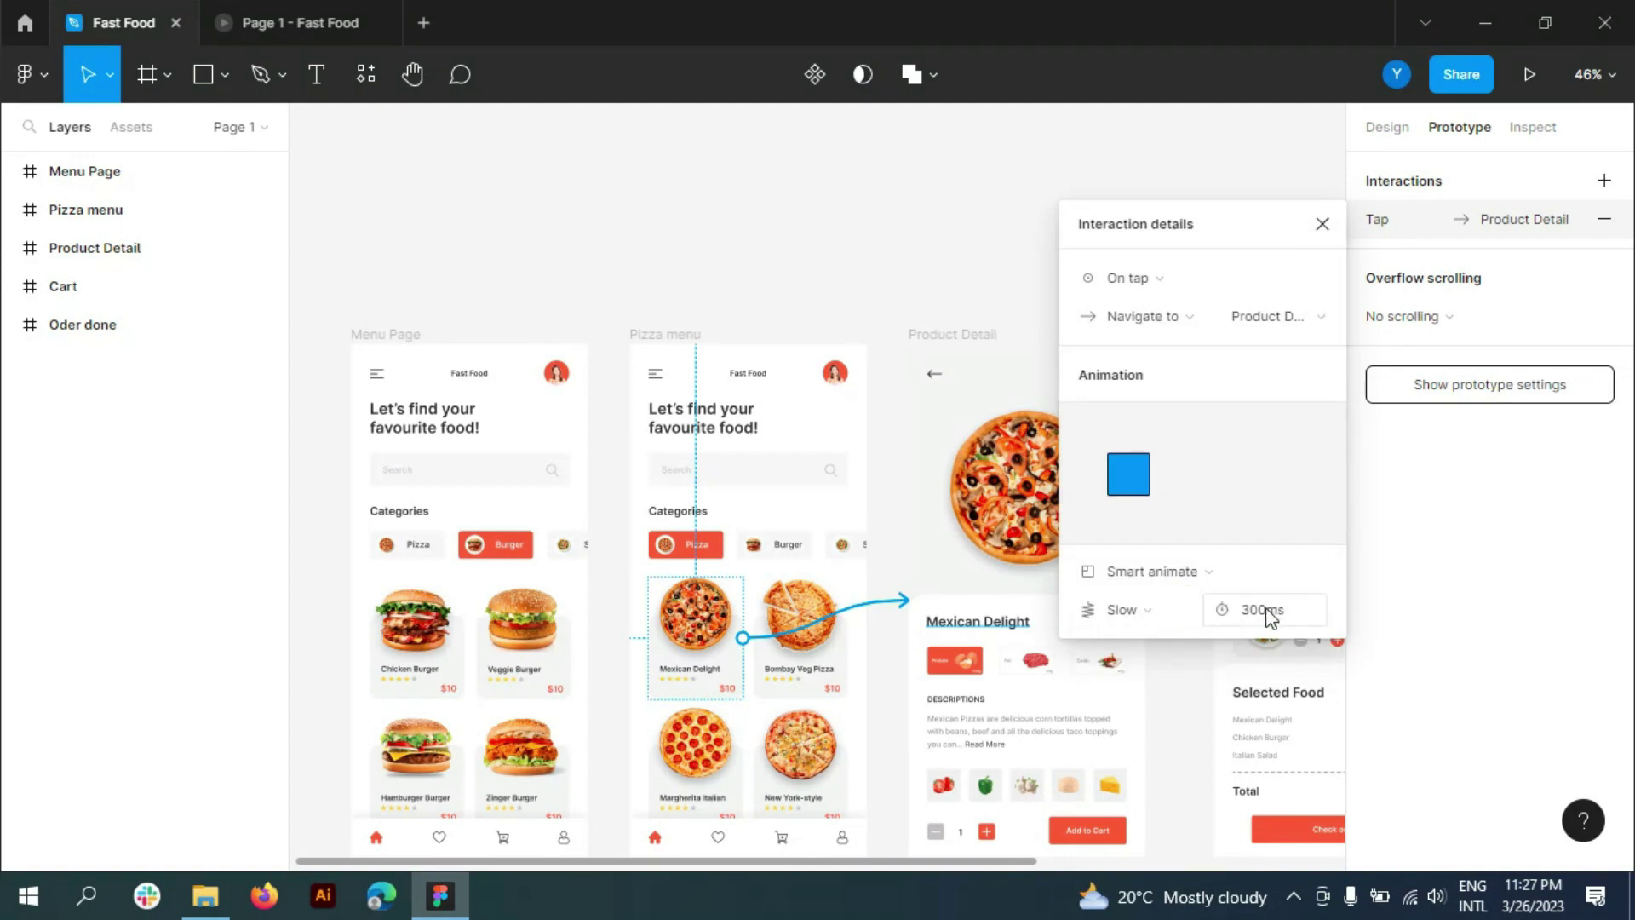
click(918, 204)
click(953, 334)
- In the preview, tap Pizza then Mexican Delight to reach Product Detail, then return to the editor
click(289, 22)
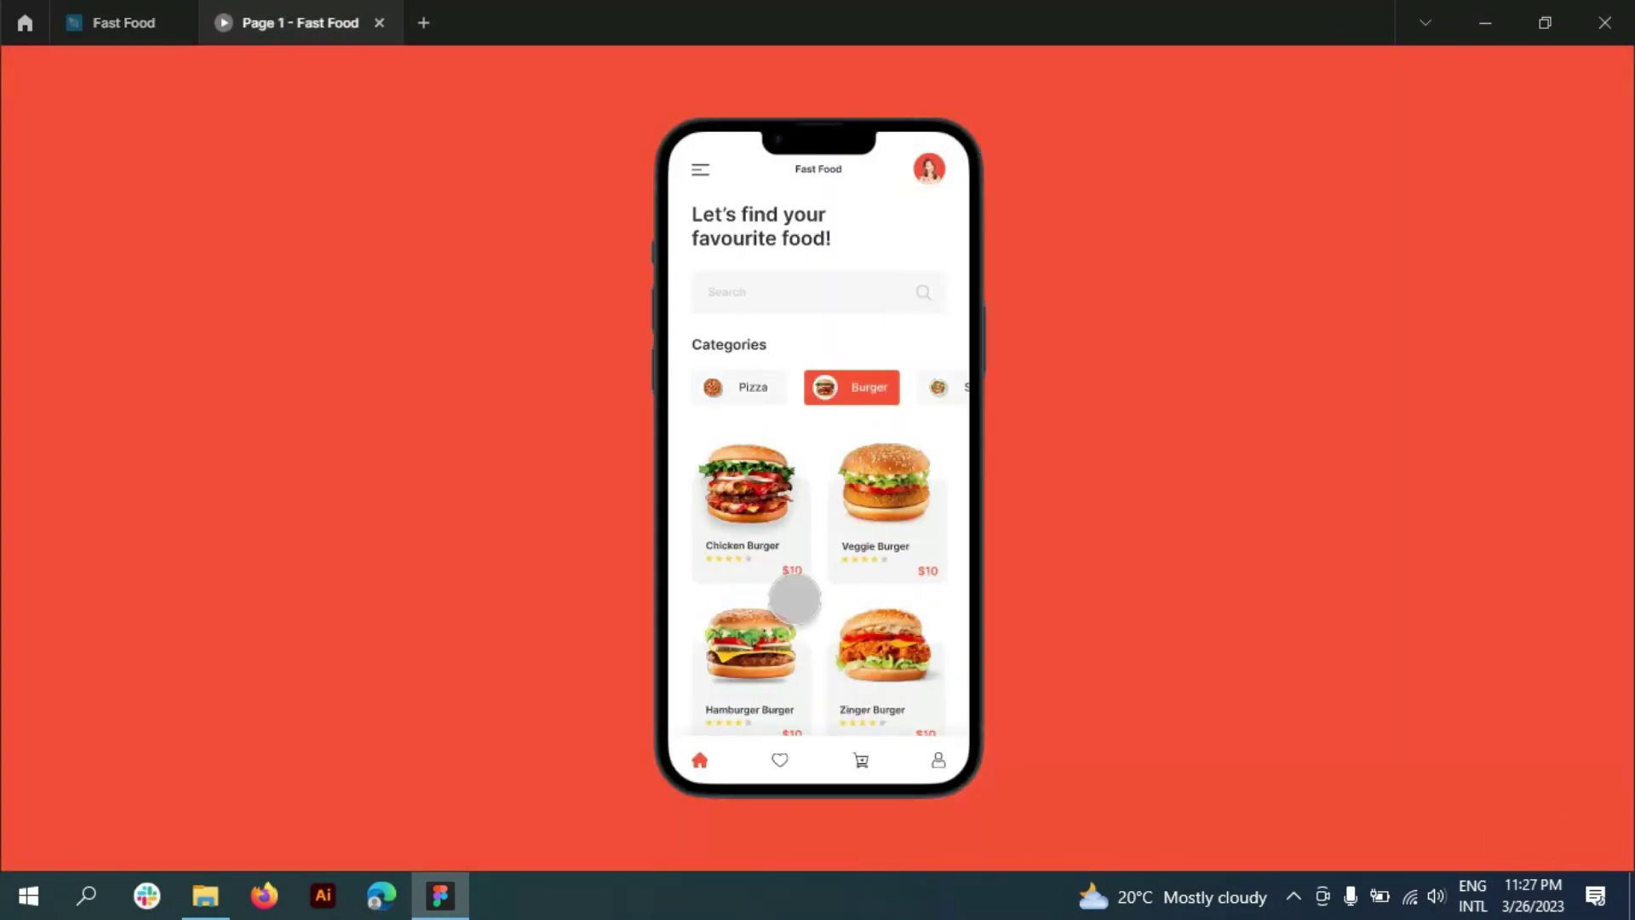
click(747, 386)
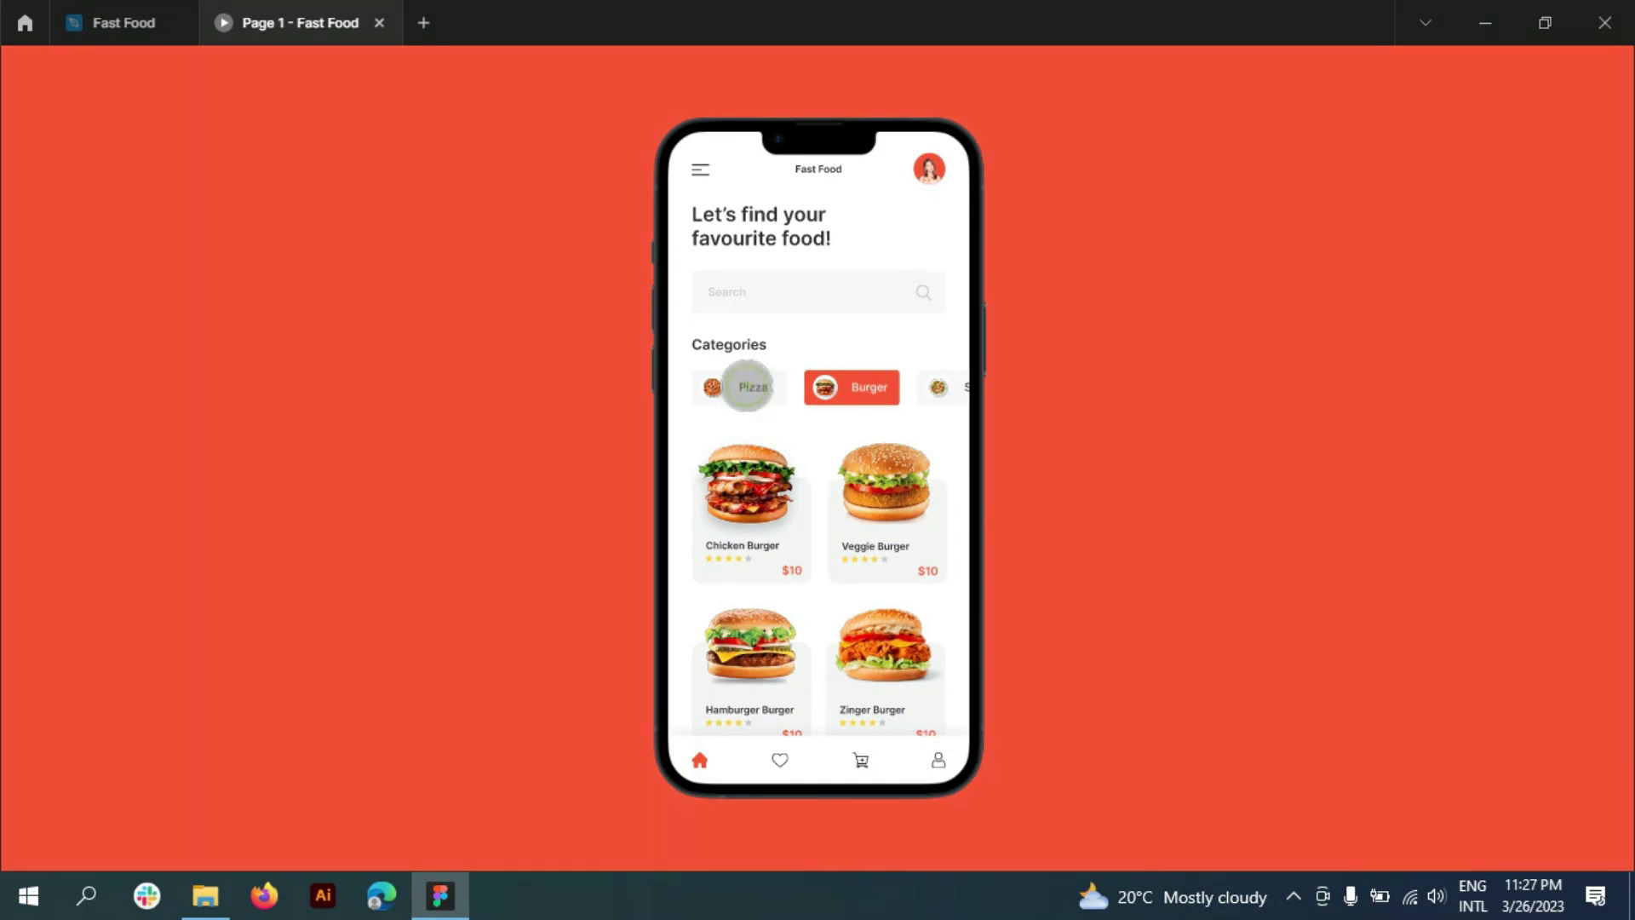
click(748, 498)
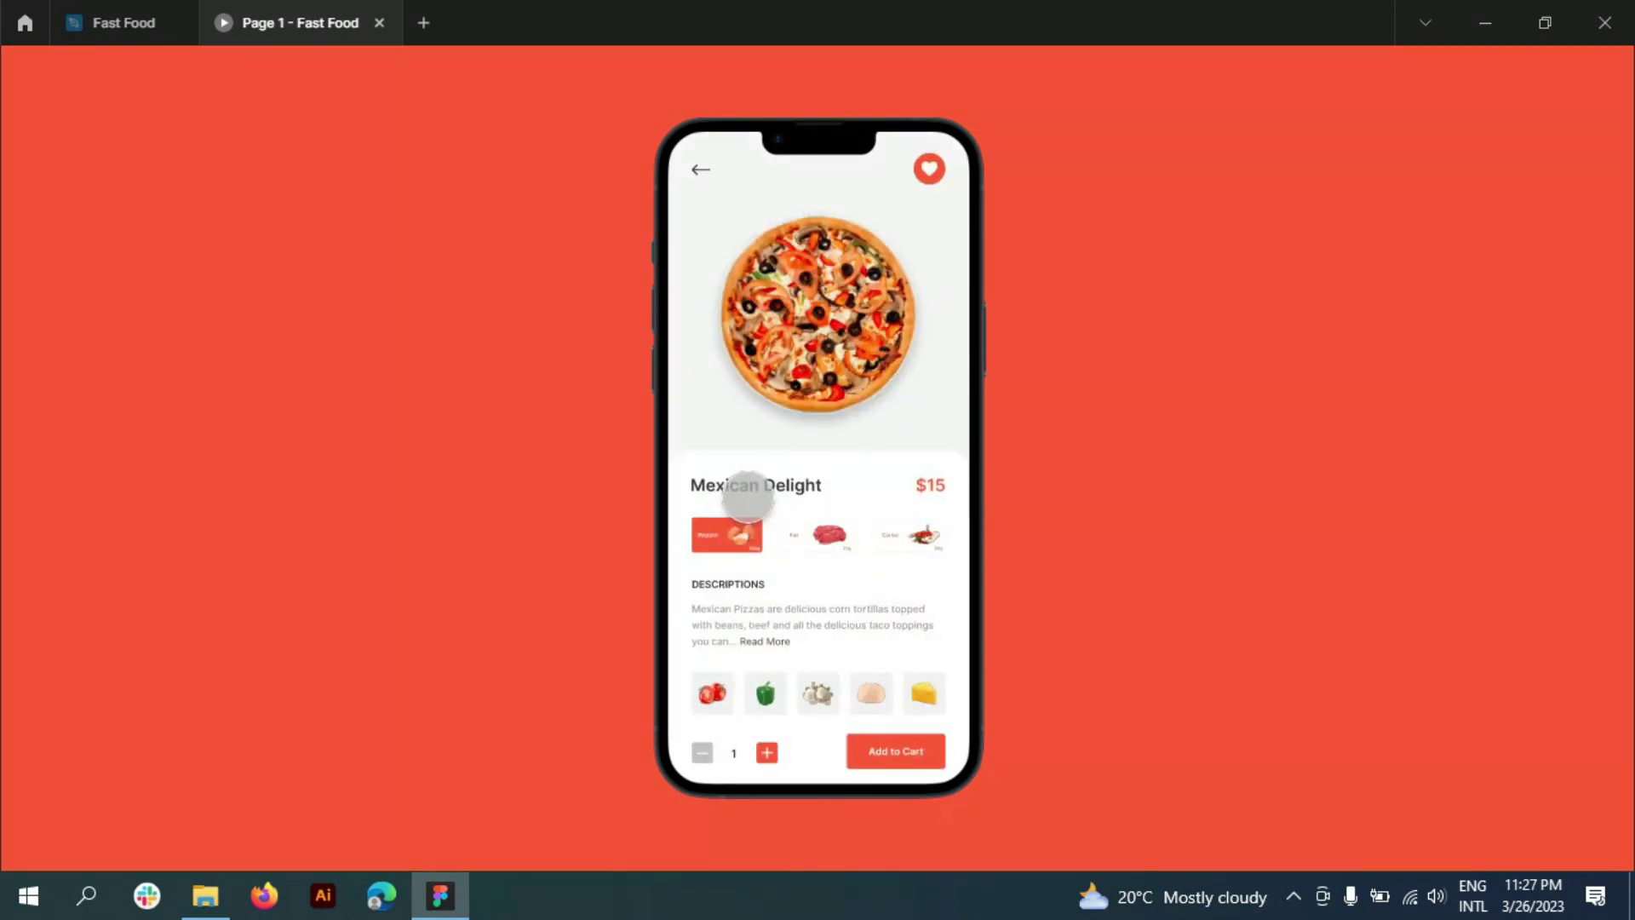
click(120, 19)
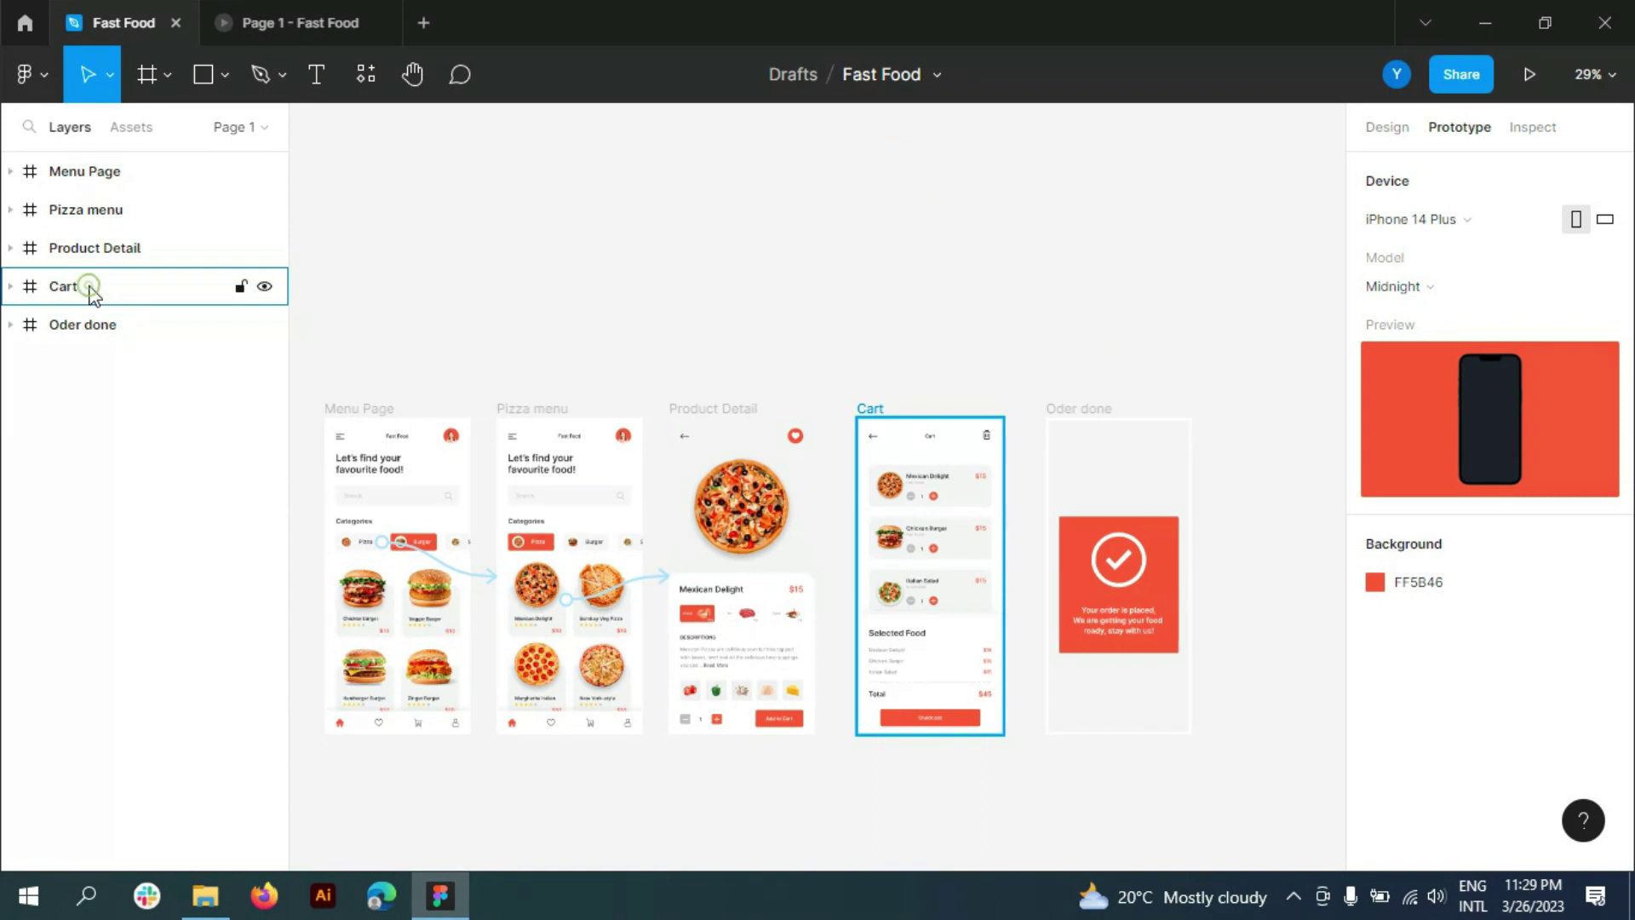
- Shift the Cart and Oder done frames about 174 px to the right
click(92, 289)
shift+click(100, 322)
click(928, 487)
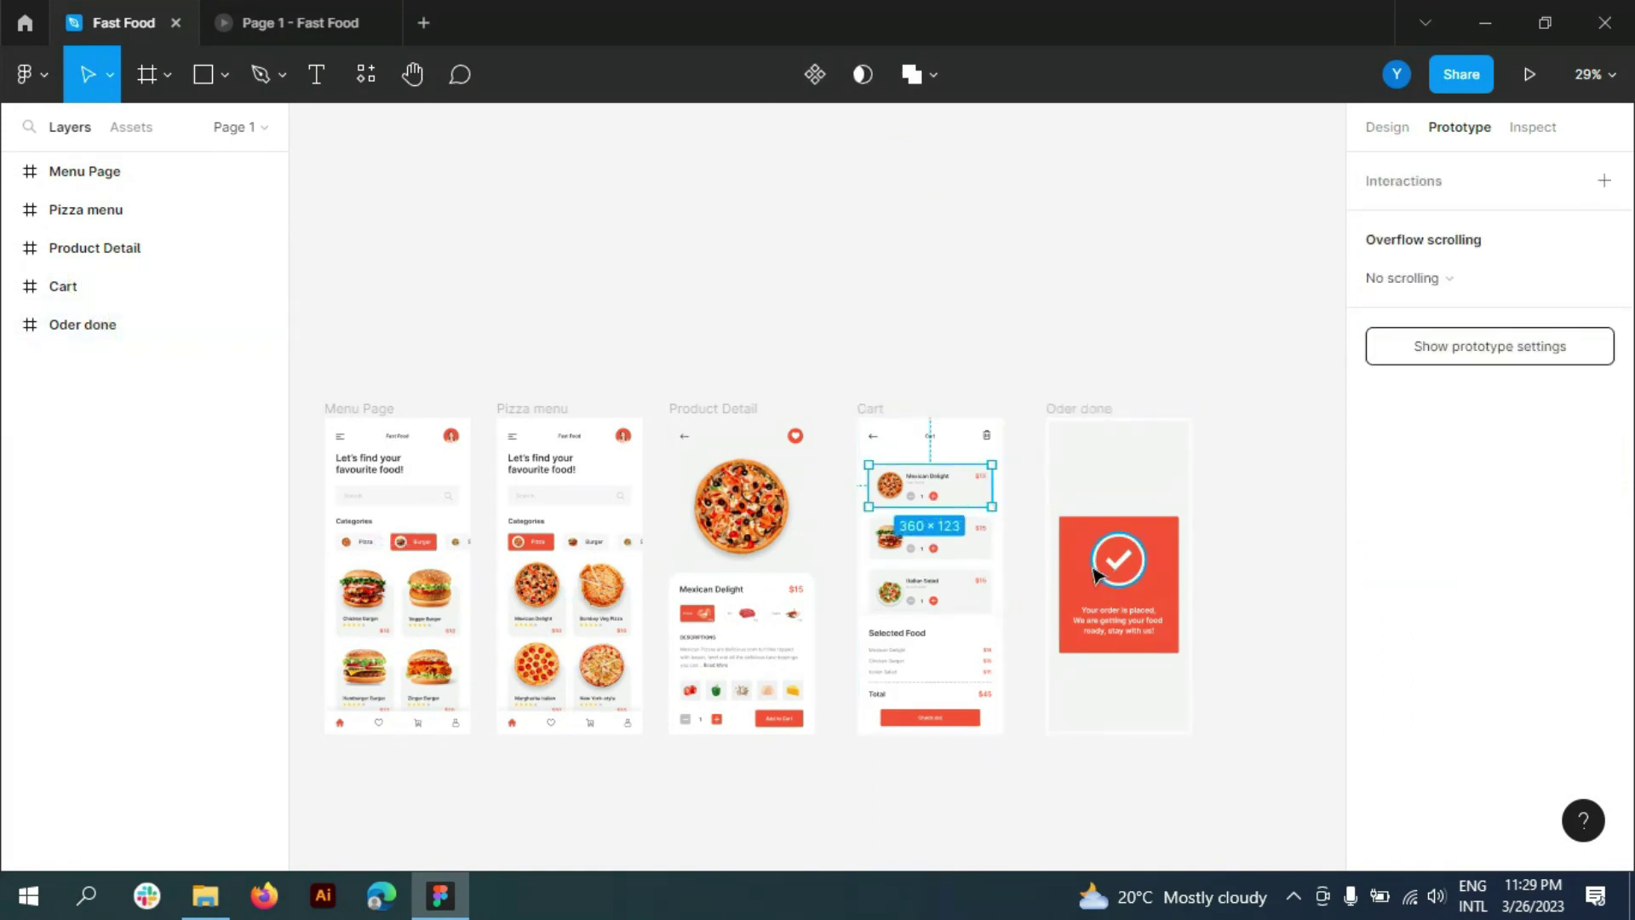
key(ctrl+z)
drag(1099, 479, 1247, 477)
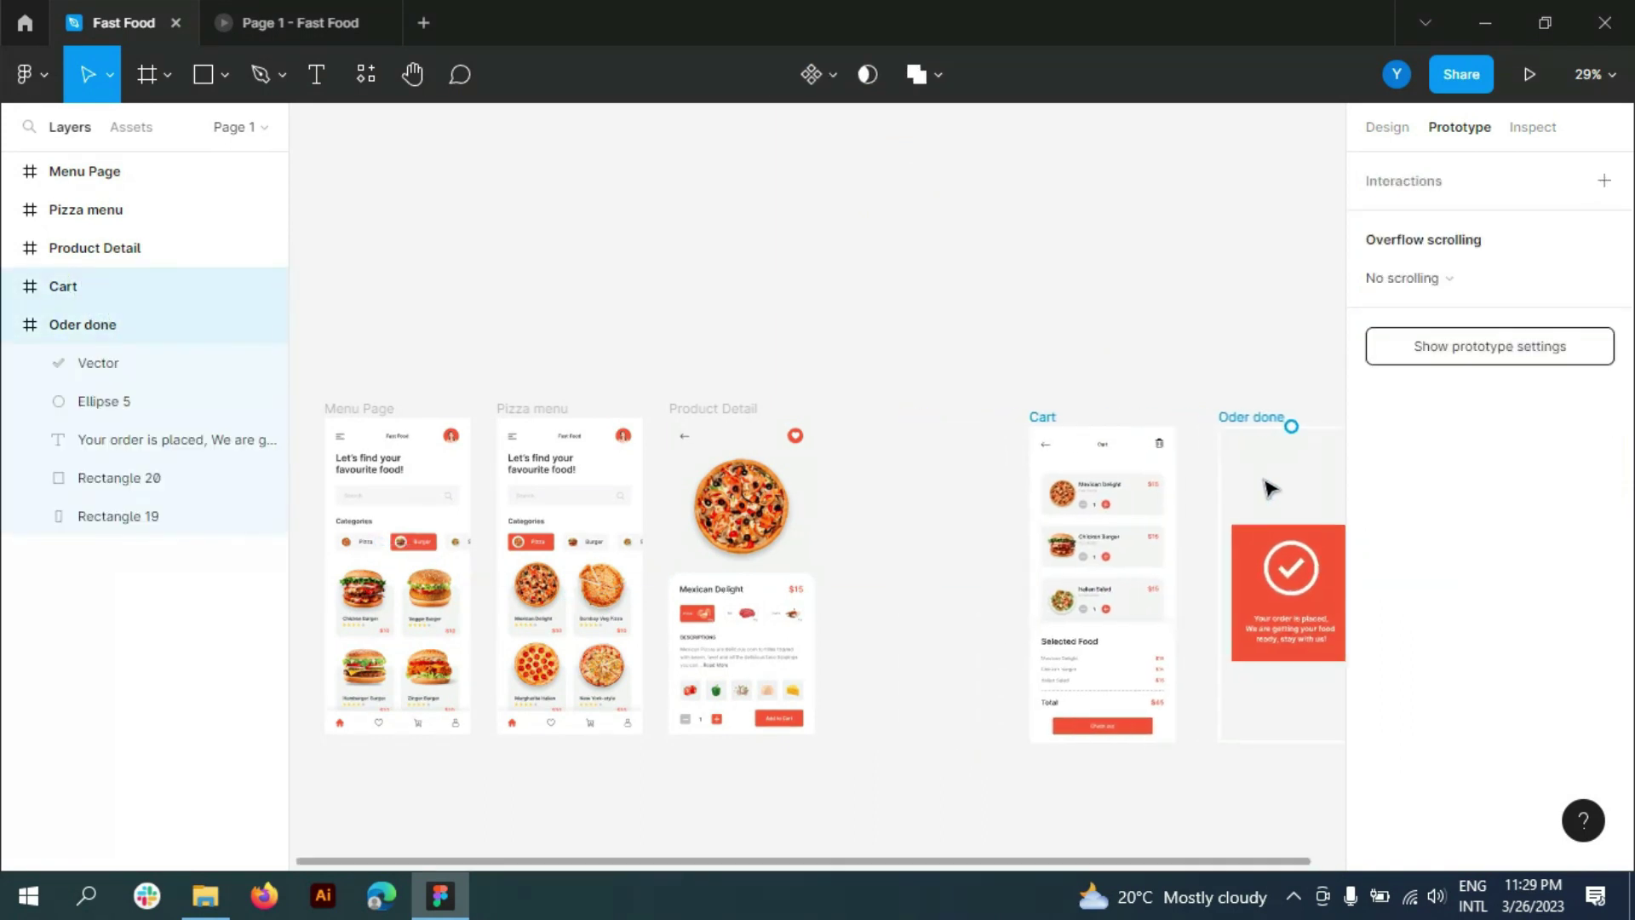
click(11, 324)
- Place a duplicate of the Product Detail frame beside the original
click(81, 248)
mouse_move(756, 454)
mouse_down()
mouse_move(924, 457)
mouse_move(912, 430)
mouse_up()
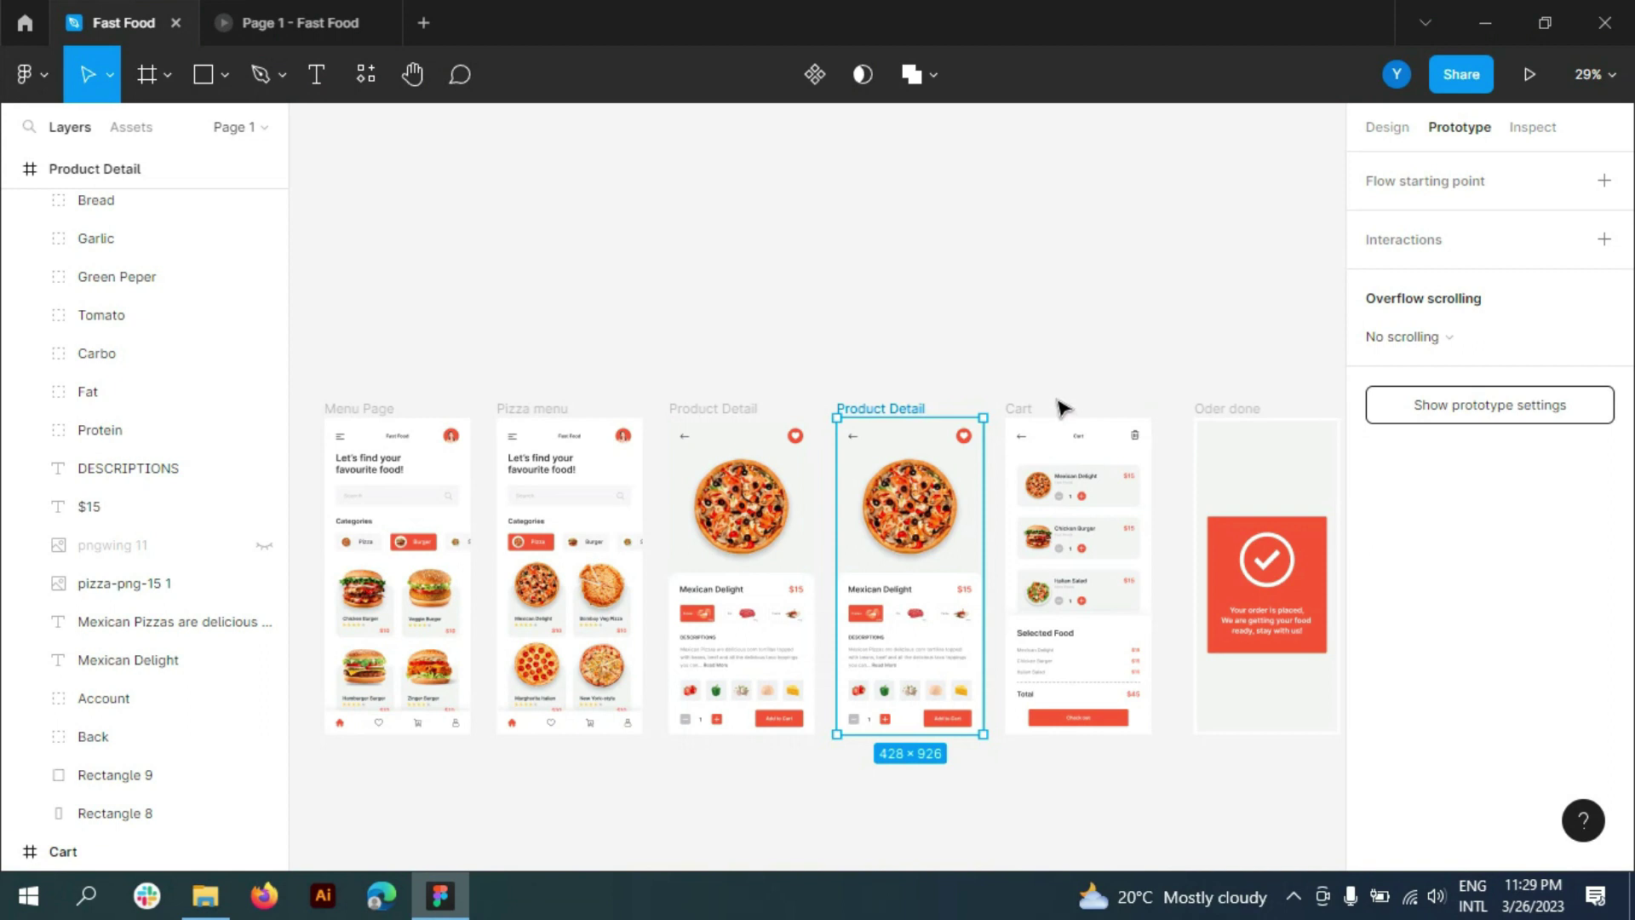
scroll(922, 474, up, 1)
ctrl+scroll(772, 529, up, 1)
ctrl+scroll(772, 528, up, 5)
ctrl+scroll(792, 547, up, 5)
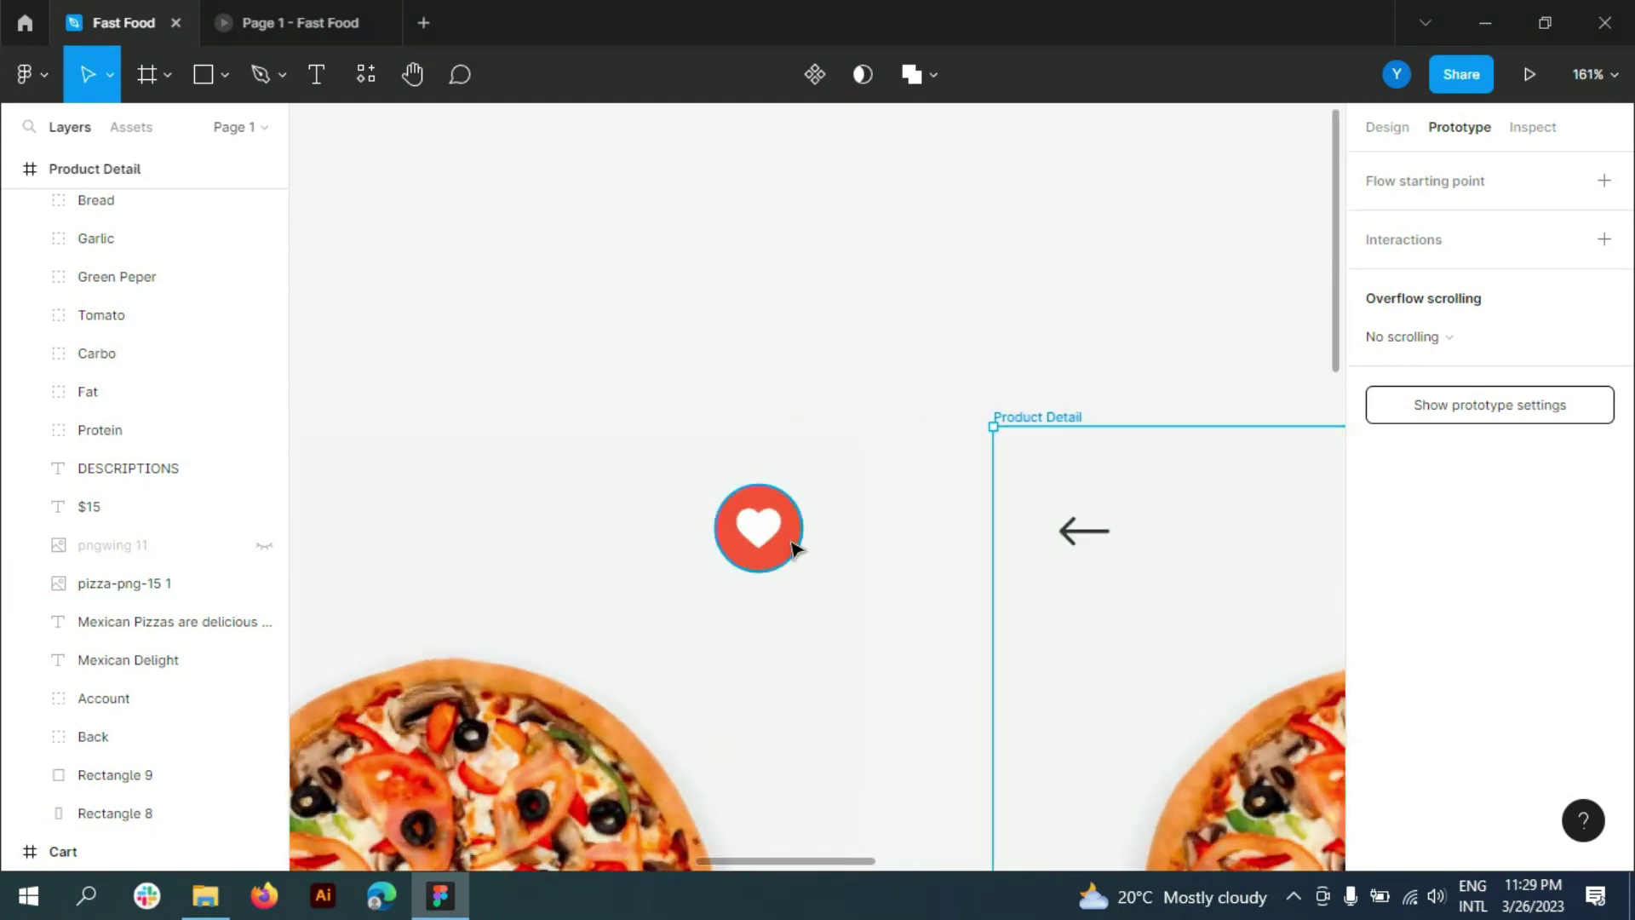
- Give the heart button's circle a 2 px outline and remove its red fill
click(758, 528)
click(1387, 127)
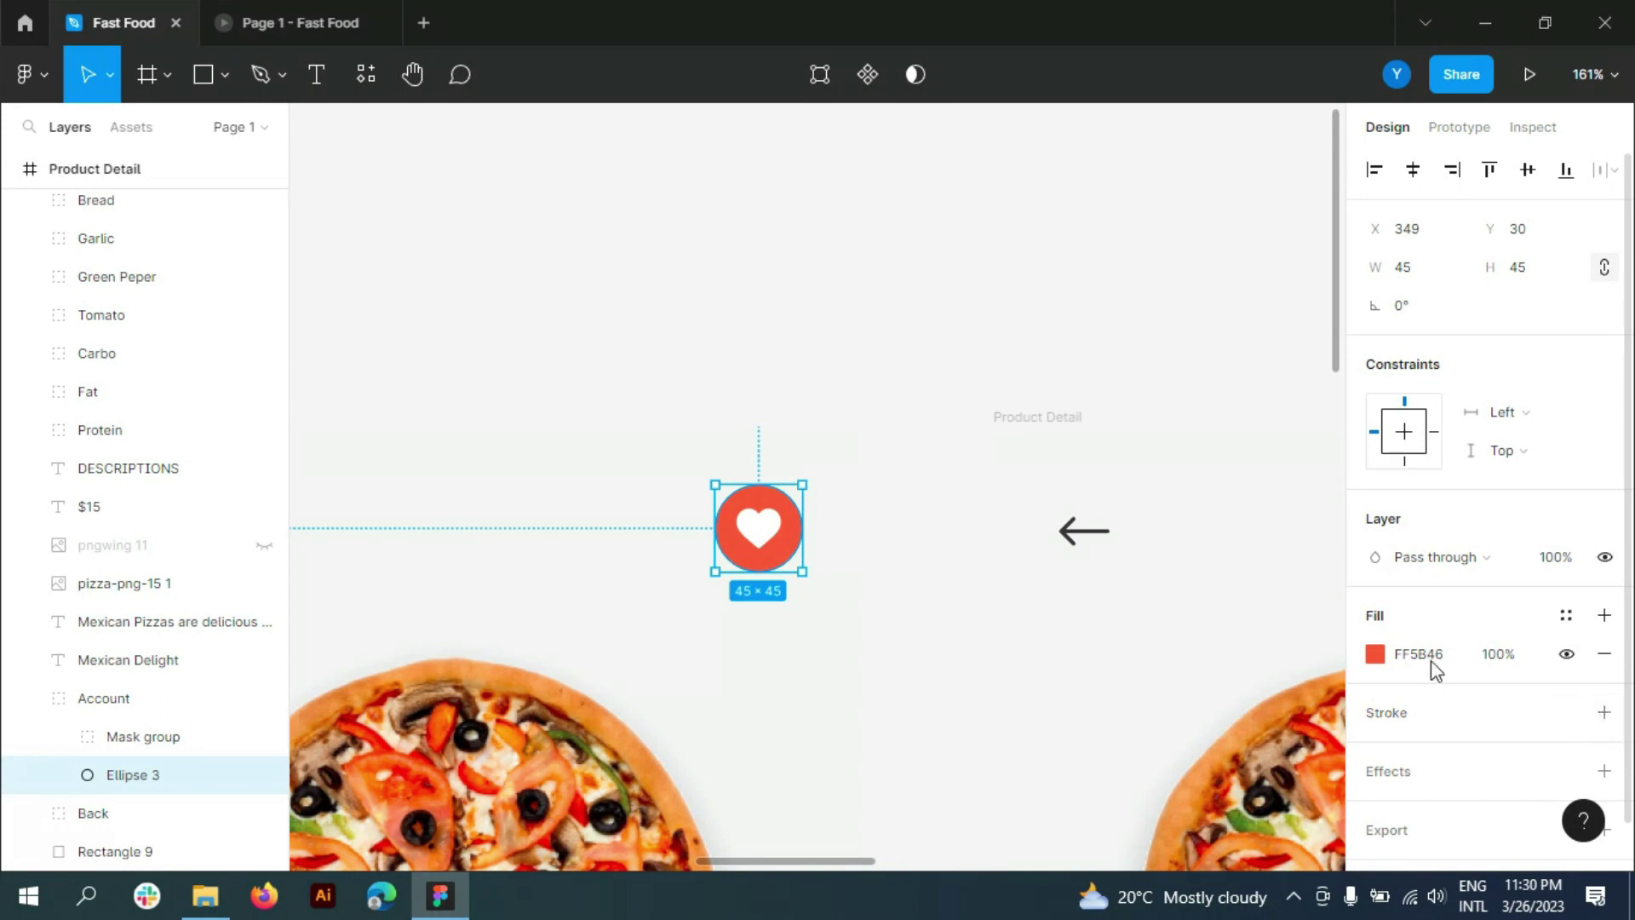
click(1604, 711)
click(1523, 792)
key(Up)
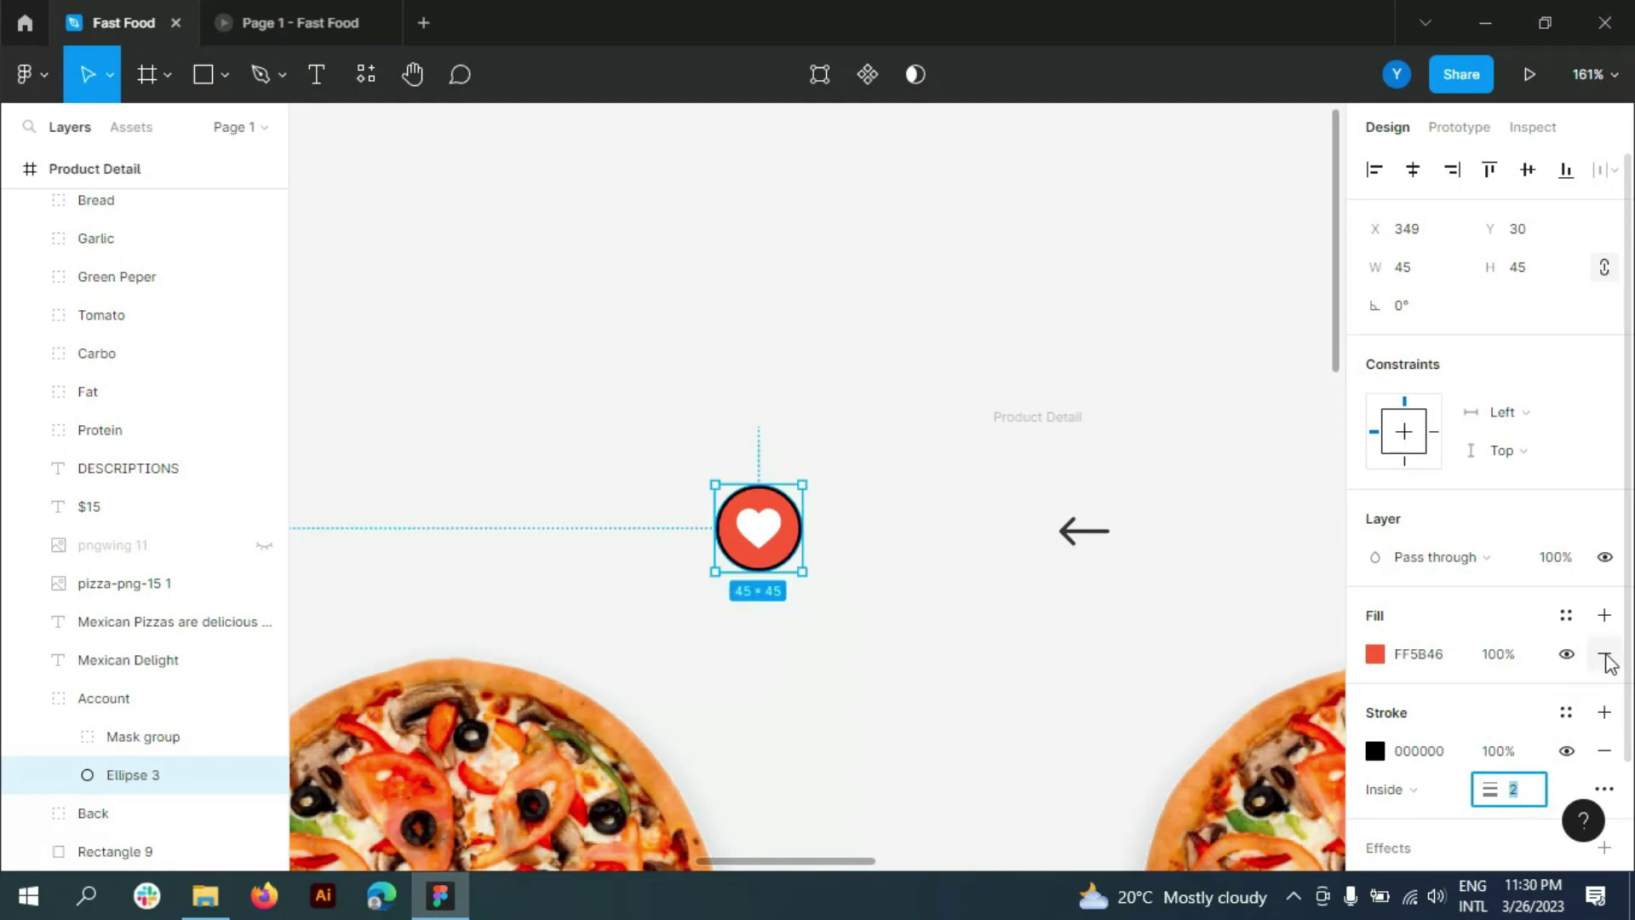
click(1604, 653)
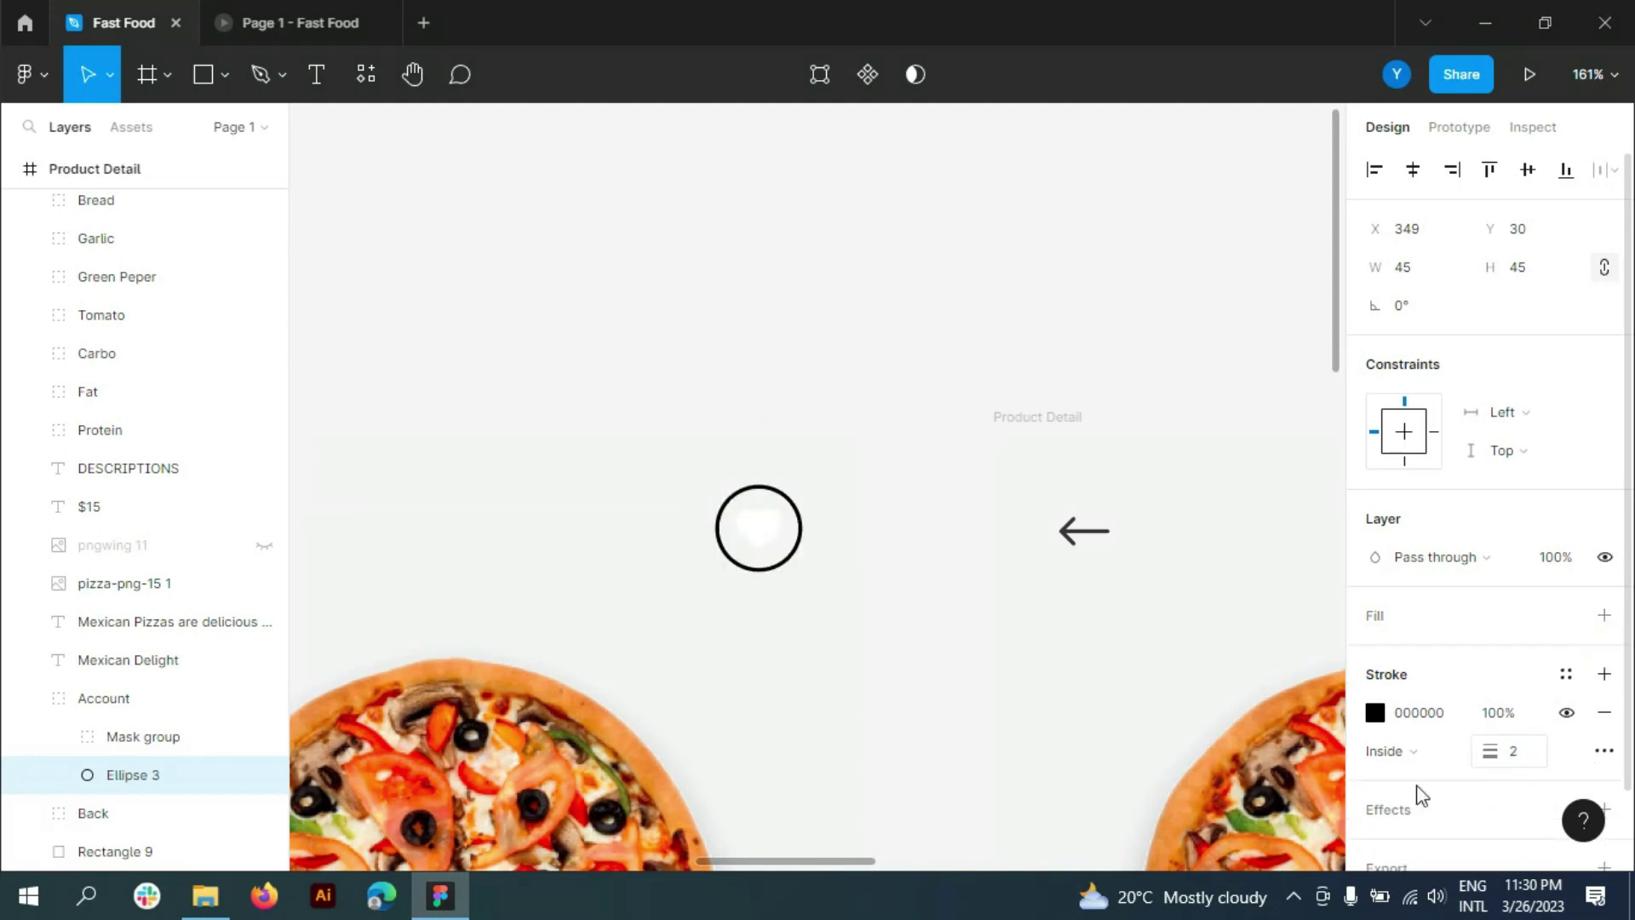
- Colour the heart shape and the circle's outline 333333
click(130, 734)
scroll(1410, 736, down, 4)
click(1411, 588)
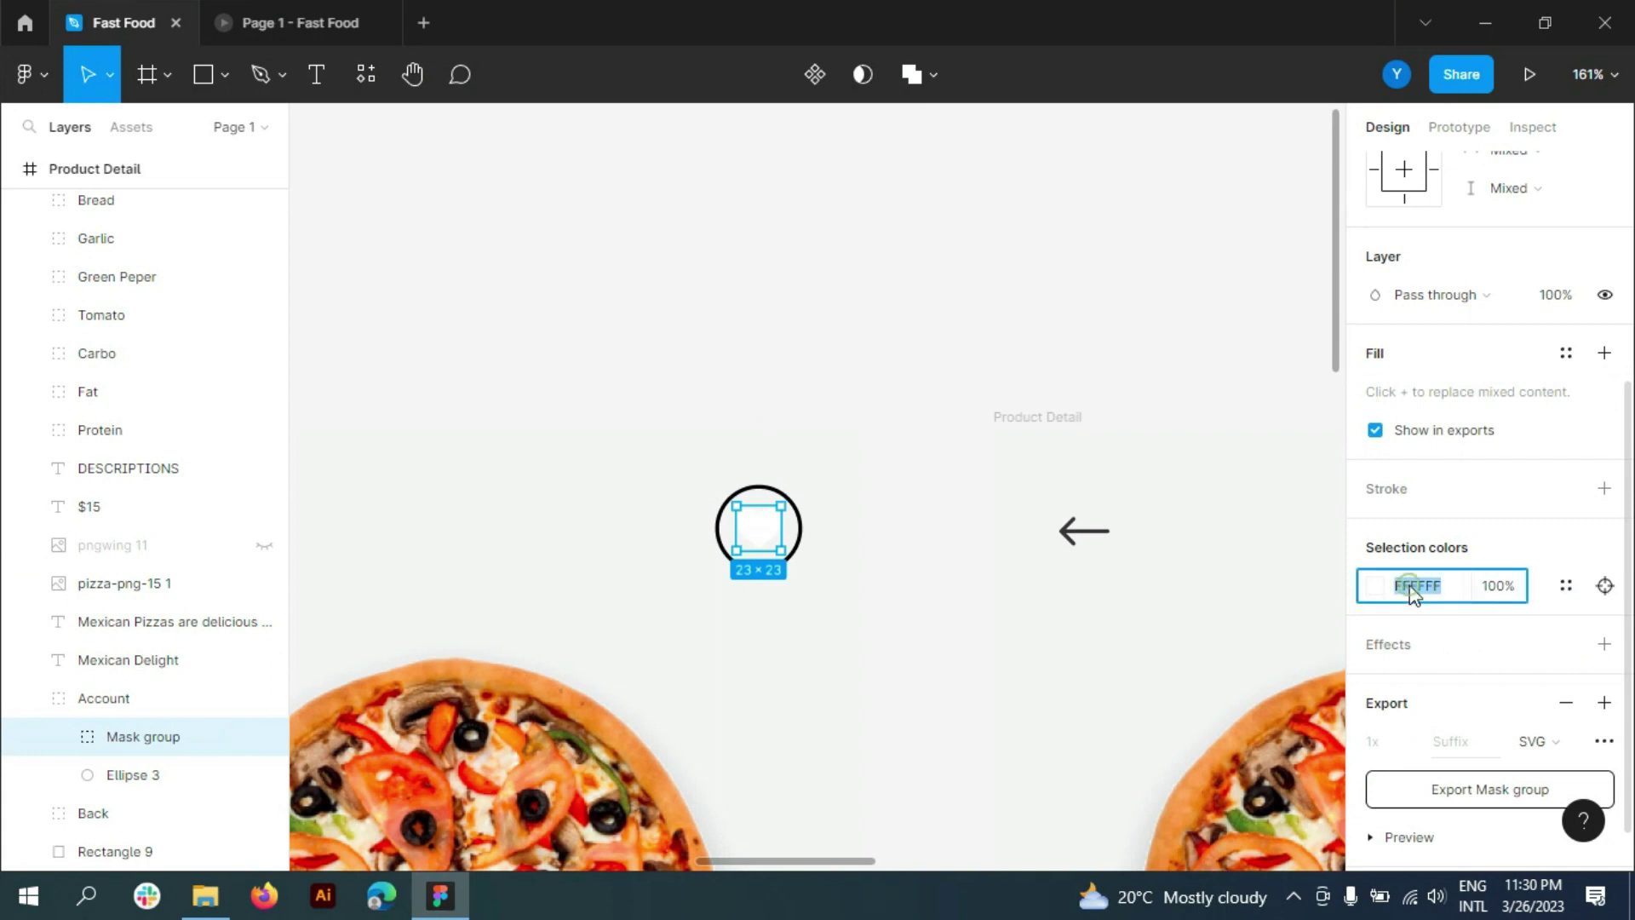
text(3333)
key(Return)
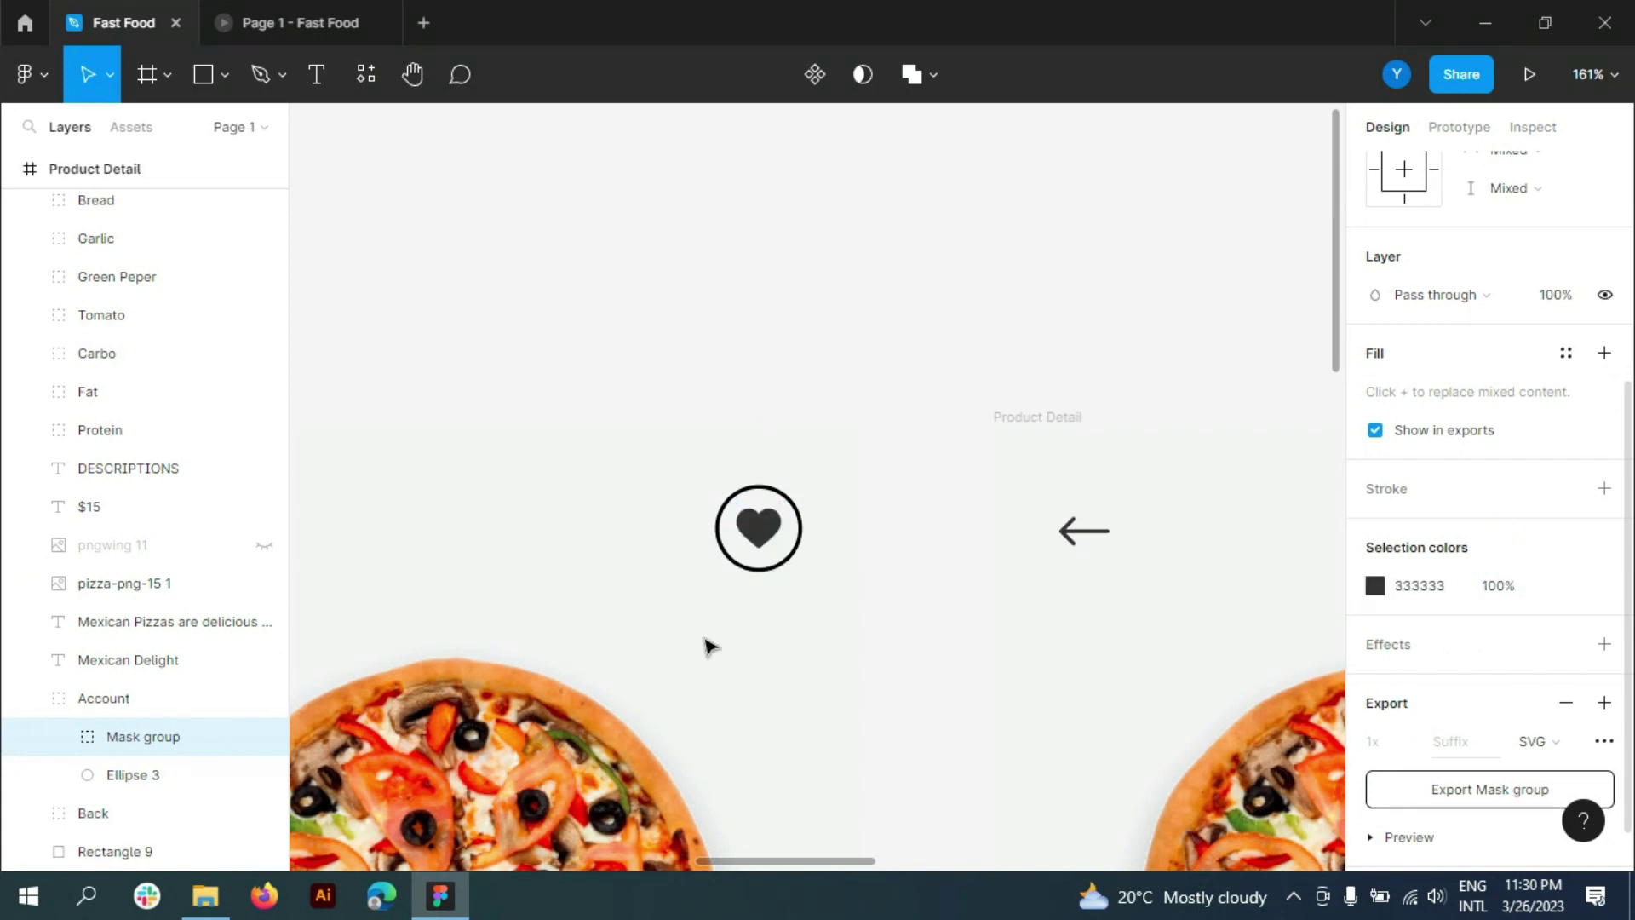
click(128, 774)
click(1422, 625)
text(3333)
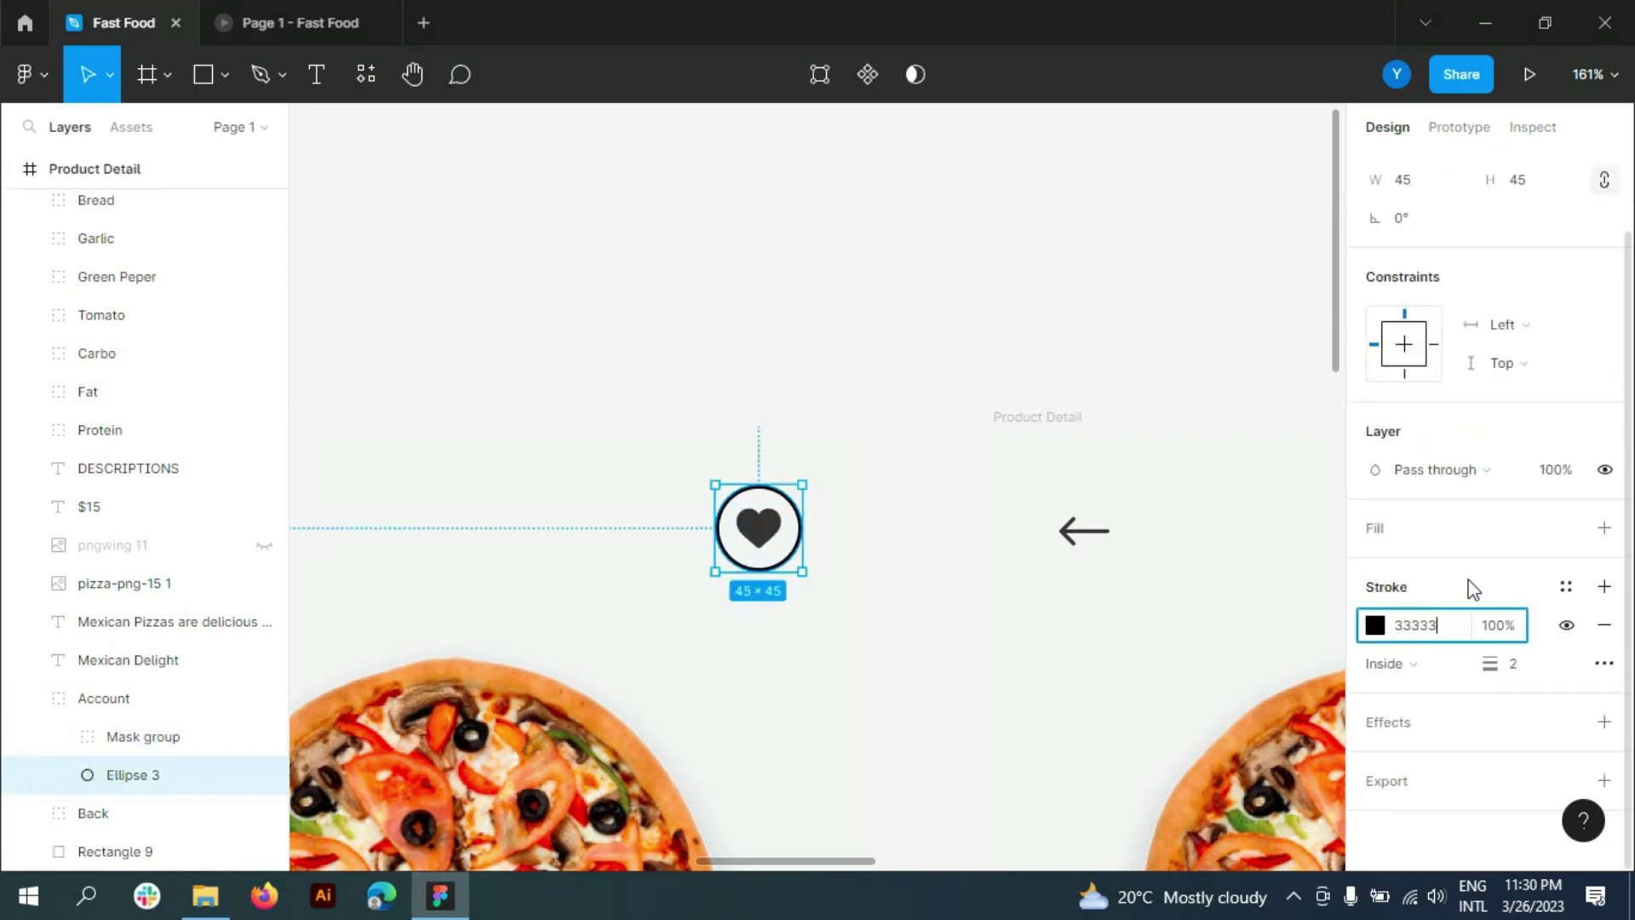
text(3)
key(Return)
scroll(894, 613, down, 3)
ctrl+scroll(835, 596, down, 5)
- Rename the red-heart Product Detail screen to "add to cart"
click(858, 484)
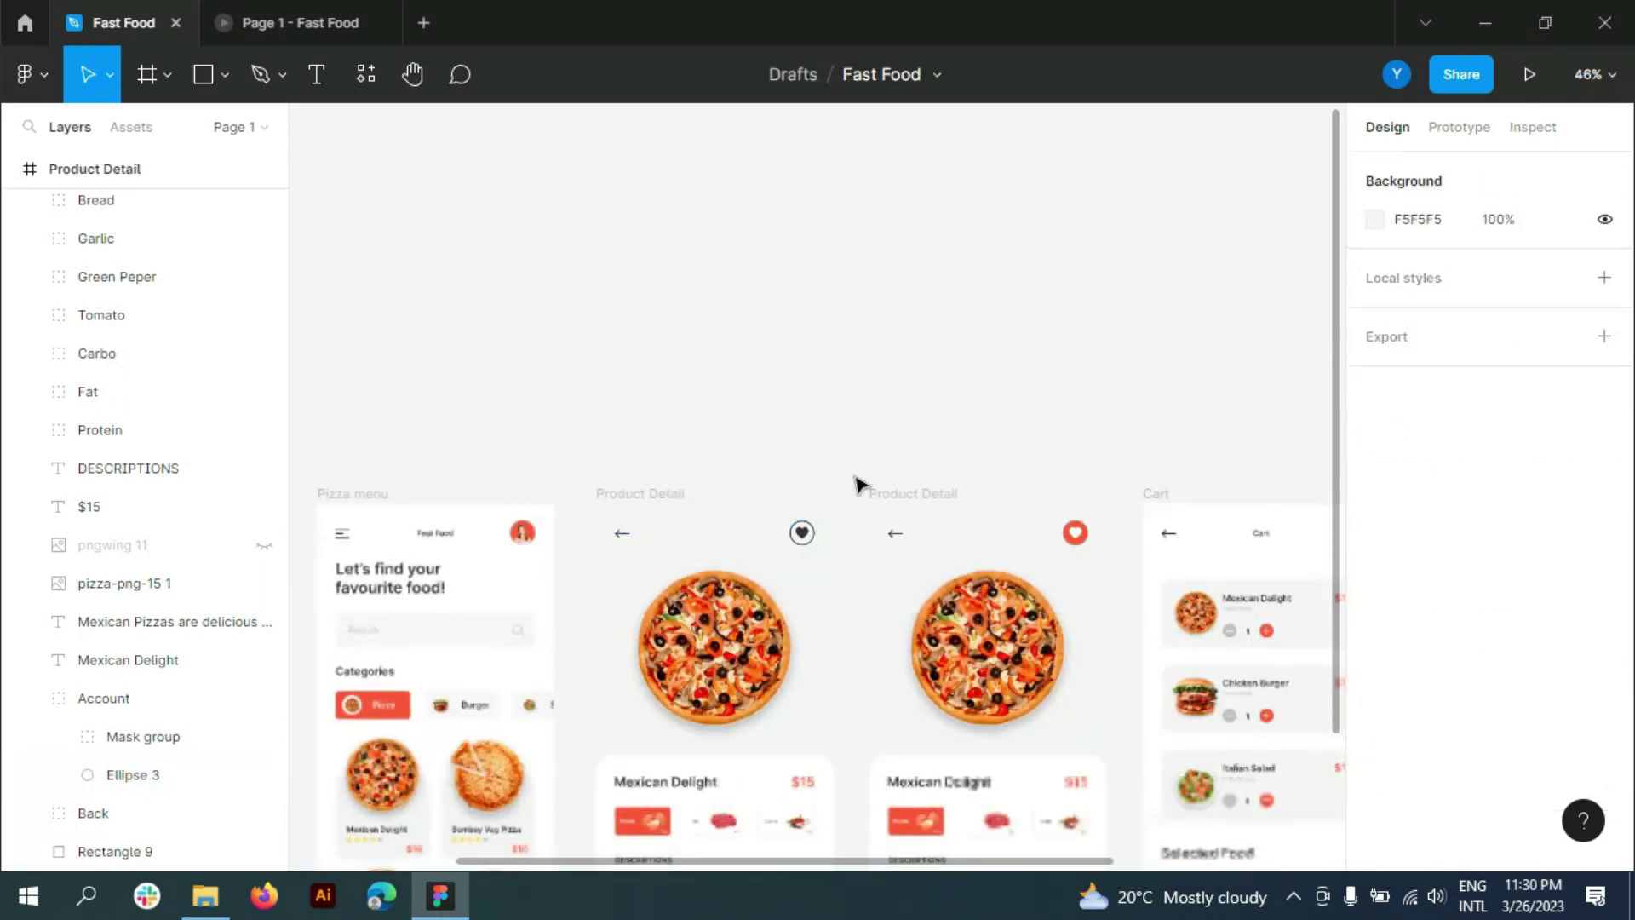
scroll(864, 476, down, 3)
scroll(851, 452, down, 1)
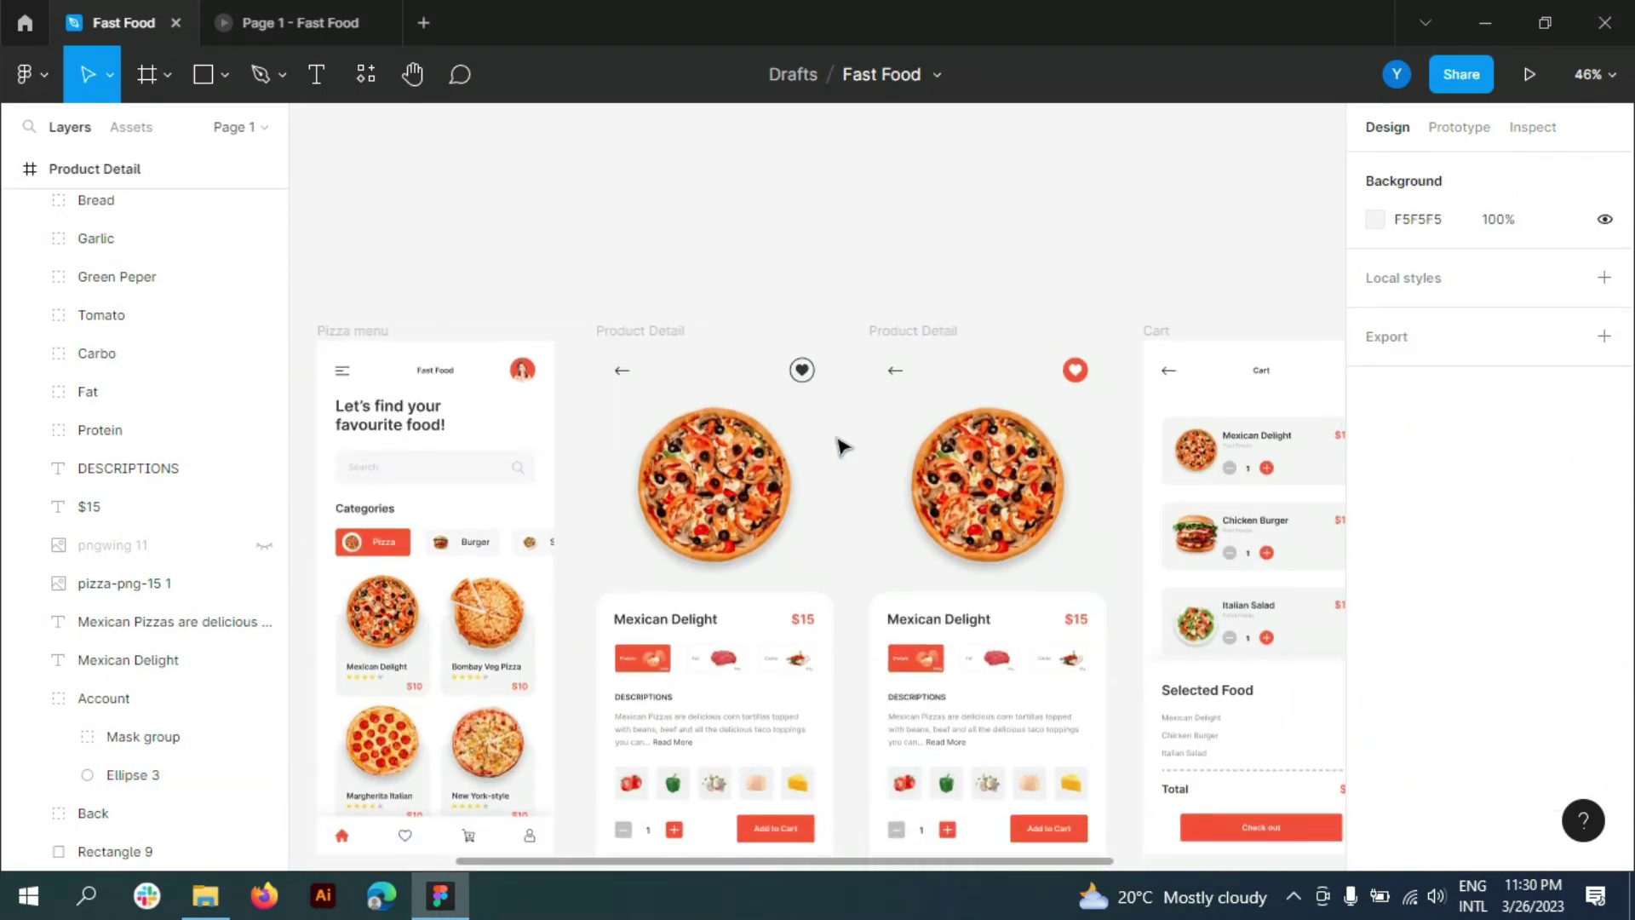
scroll(51, 528, up, 5)
click(12, 288)
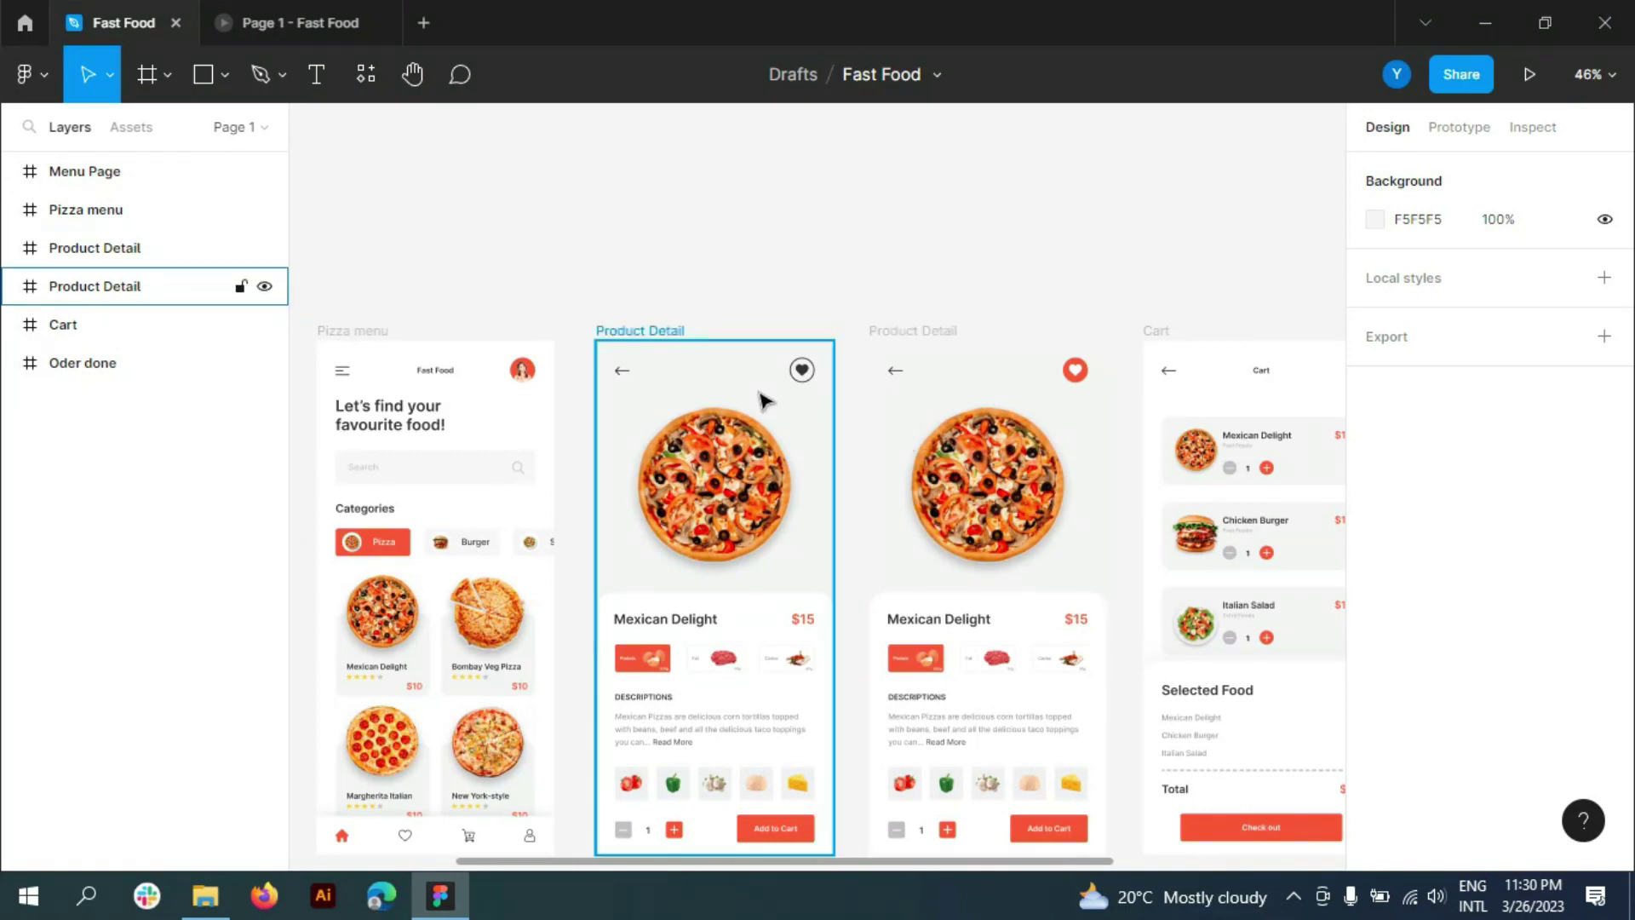
double_click(103, 249)
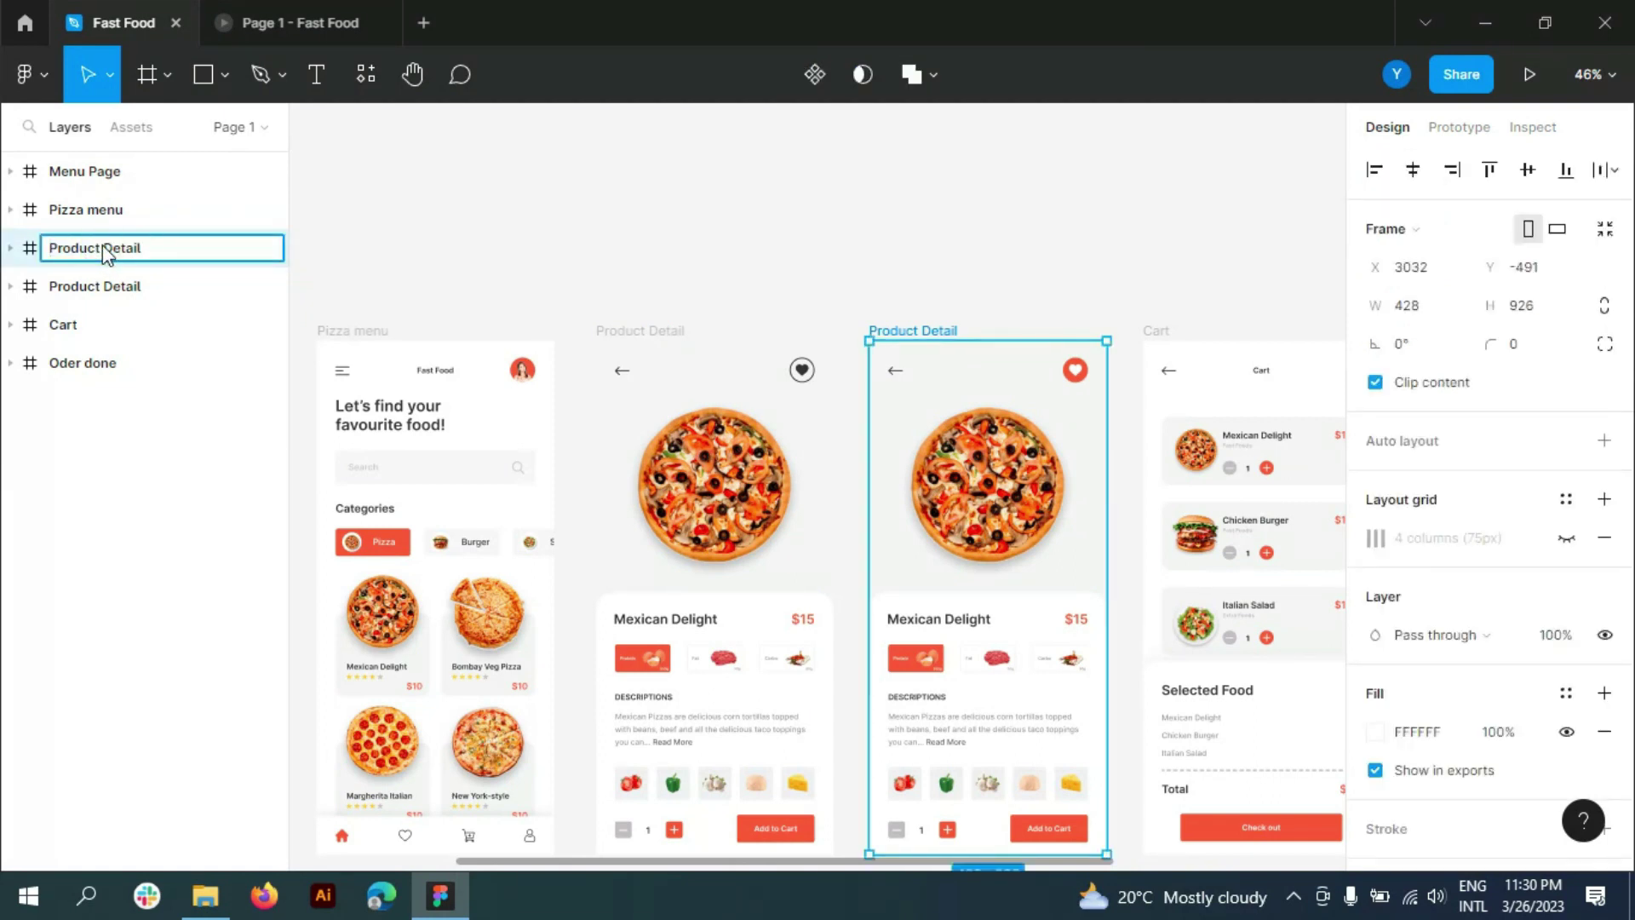
key(ctrl+a)
text(a)
click(838, 388)
- Link the outlined heart button to add to cart with Quick, 1ms smart animate, then preview
scroll(809, 374, up, 1)
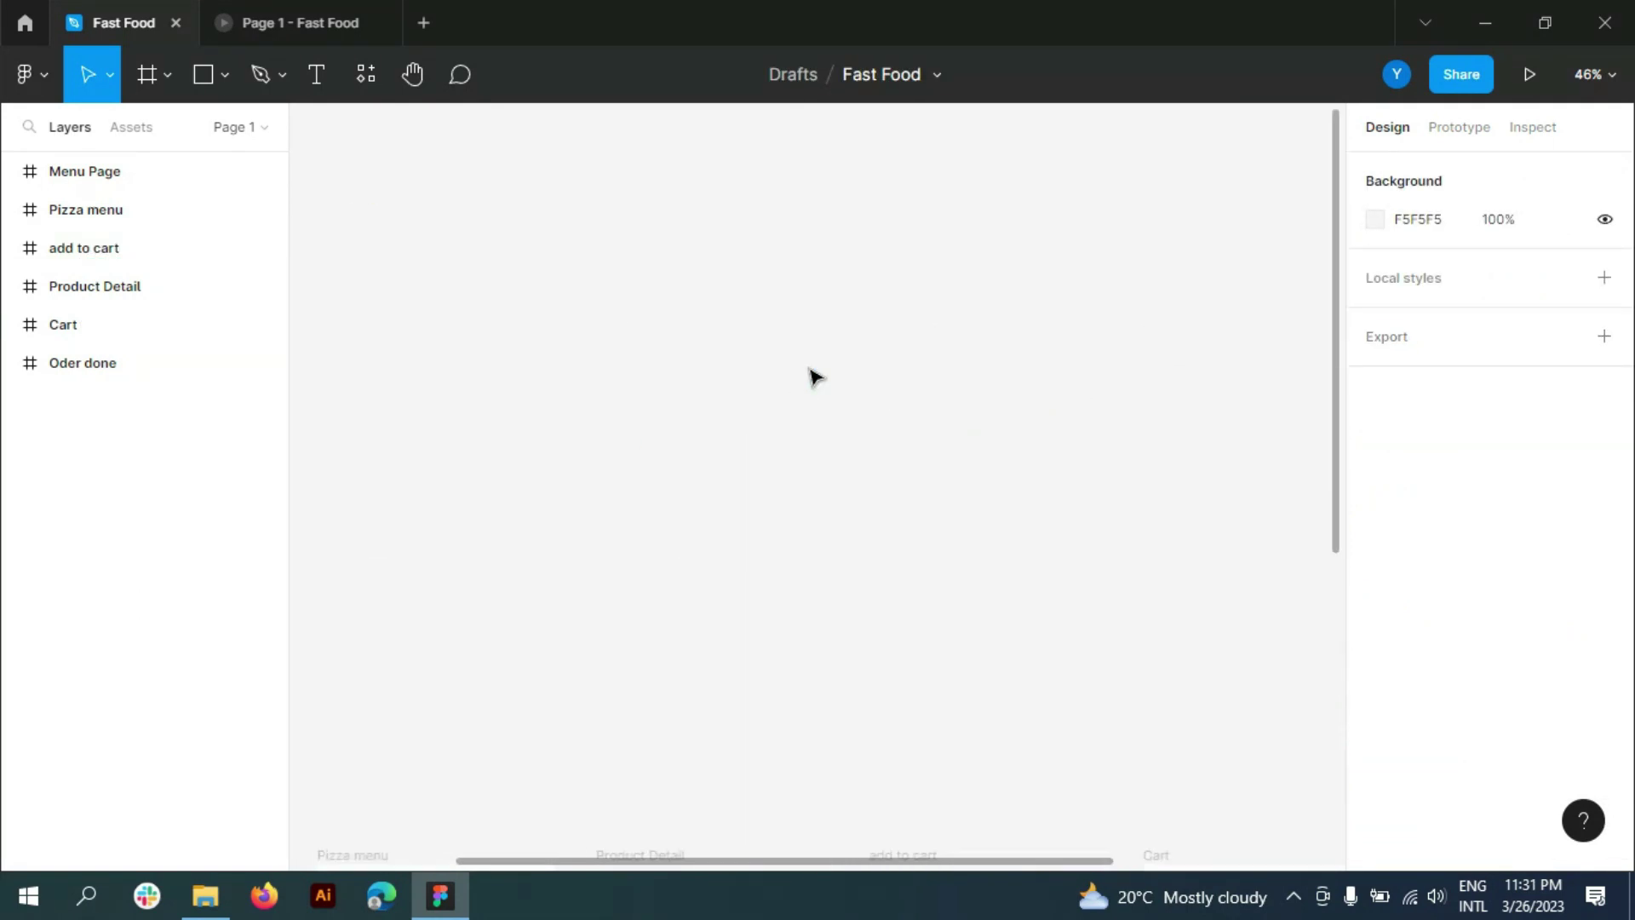
ctrl+scroll(830, 430, up, 3)
ctrl+click(792, 420)
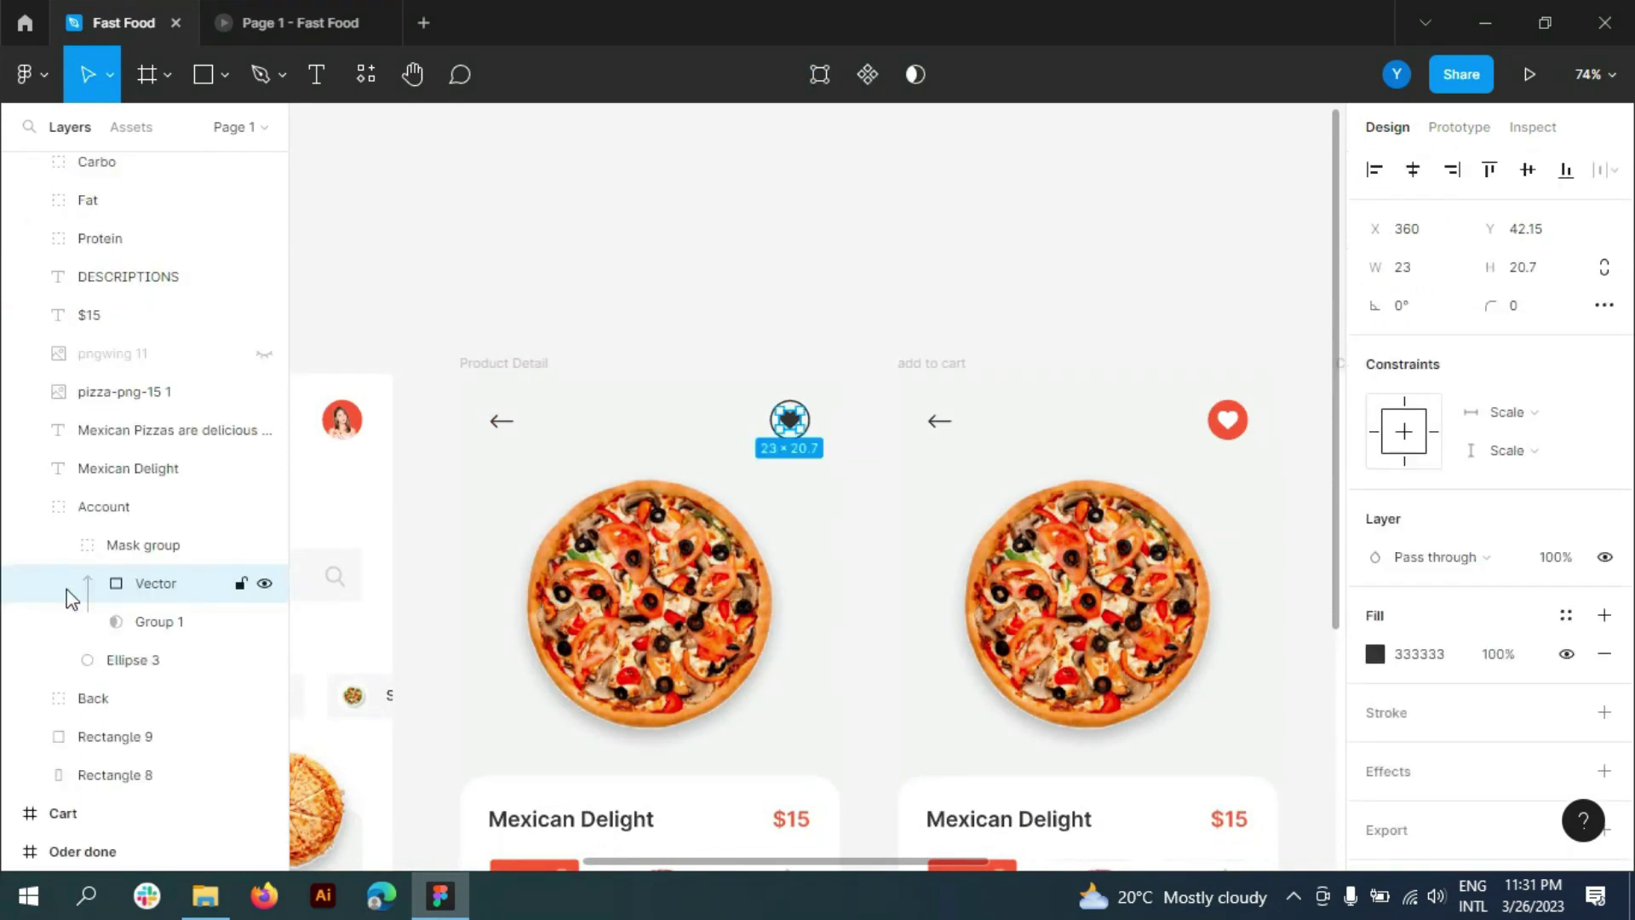
click(811, 434)
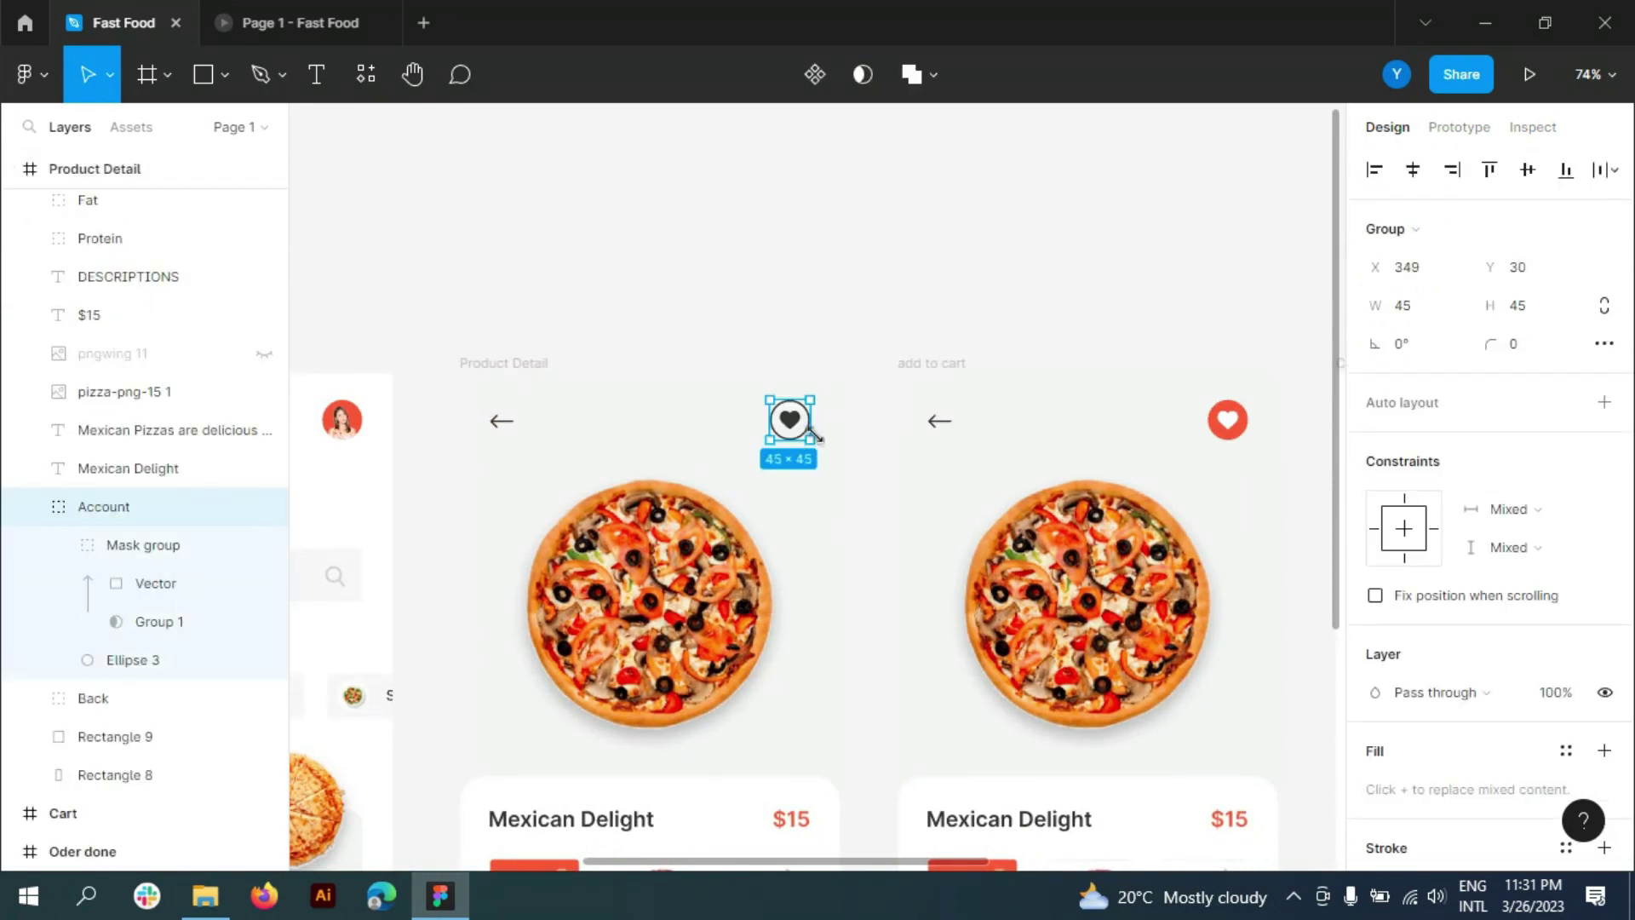
click(1459, 127)
drag(809, 420, 928, 547)
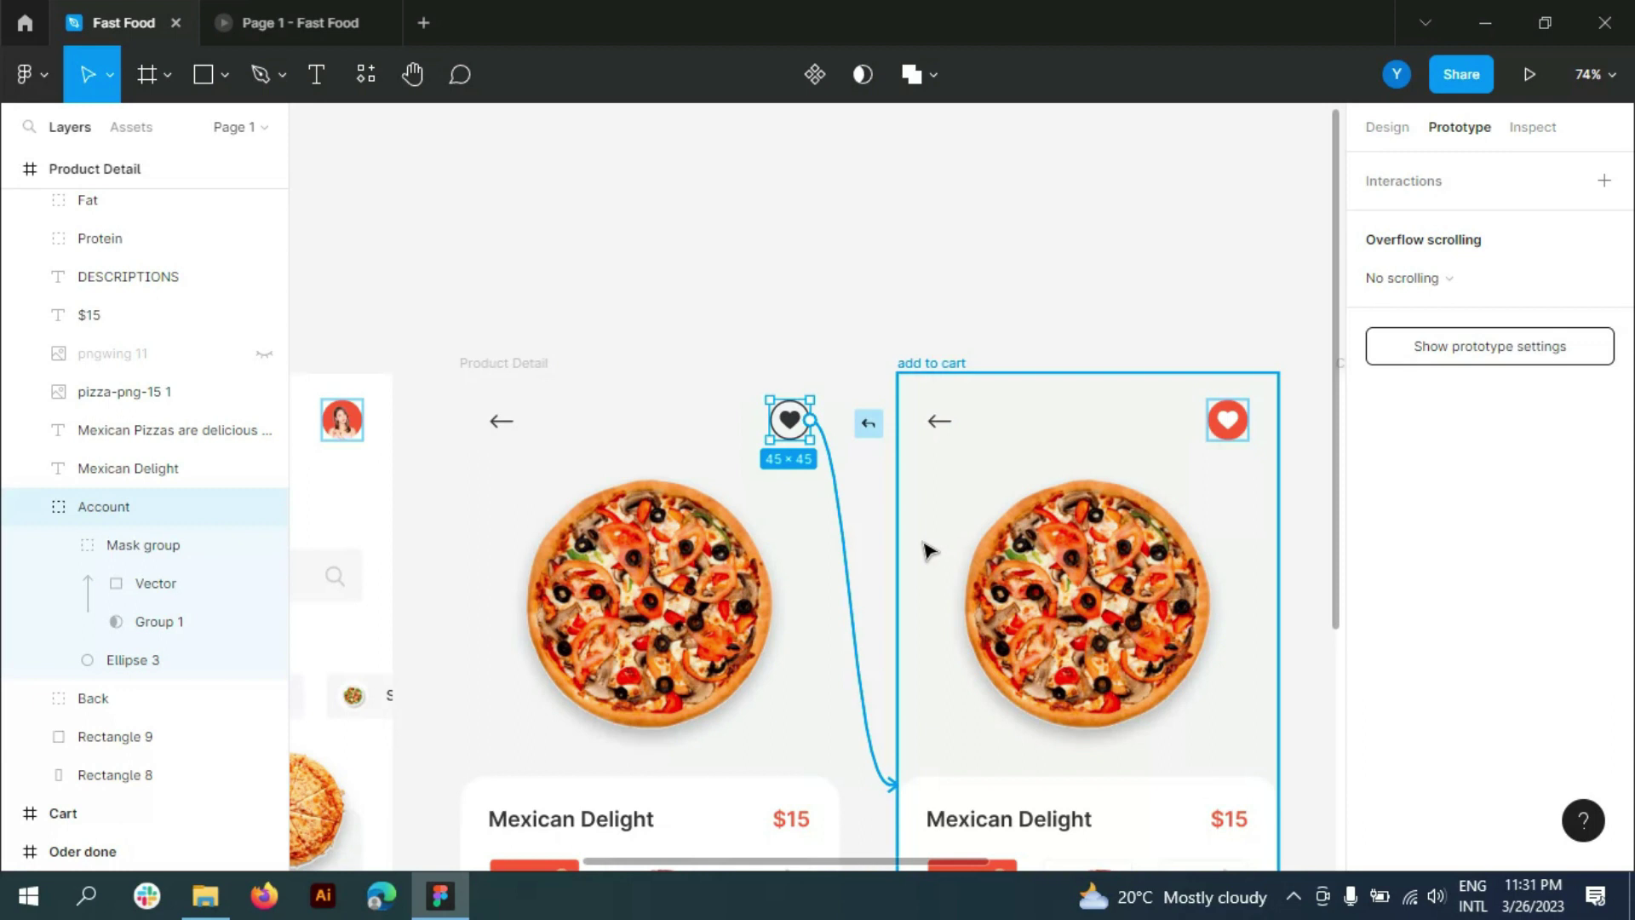
ctrl+scroll(636, 340, down, 2)
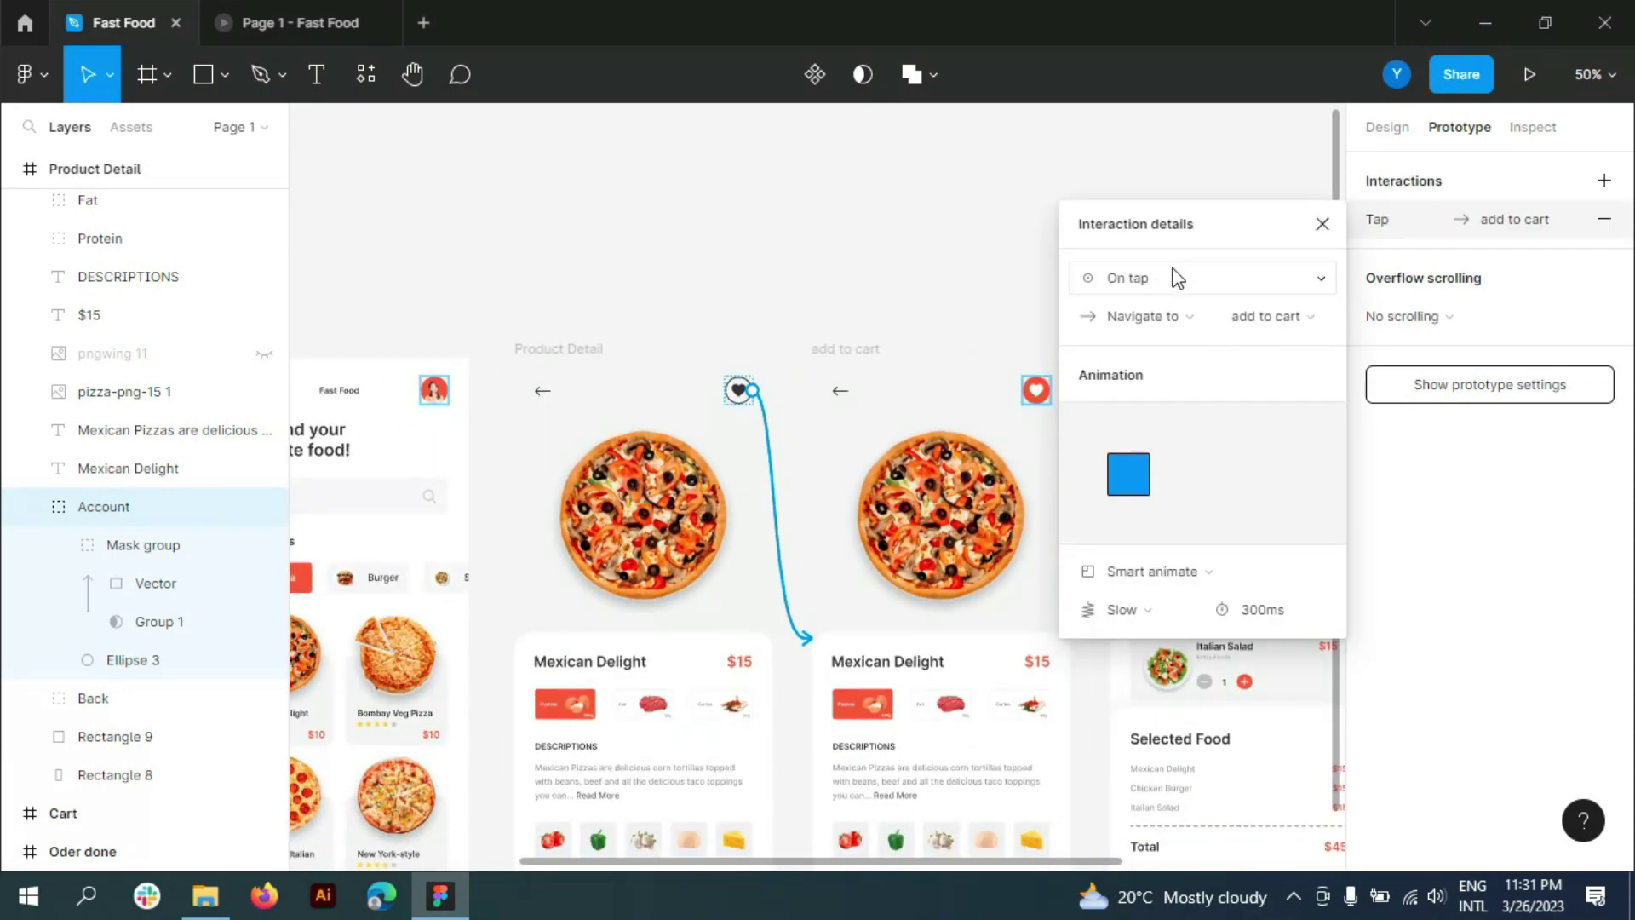
click(1186, 609)
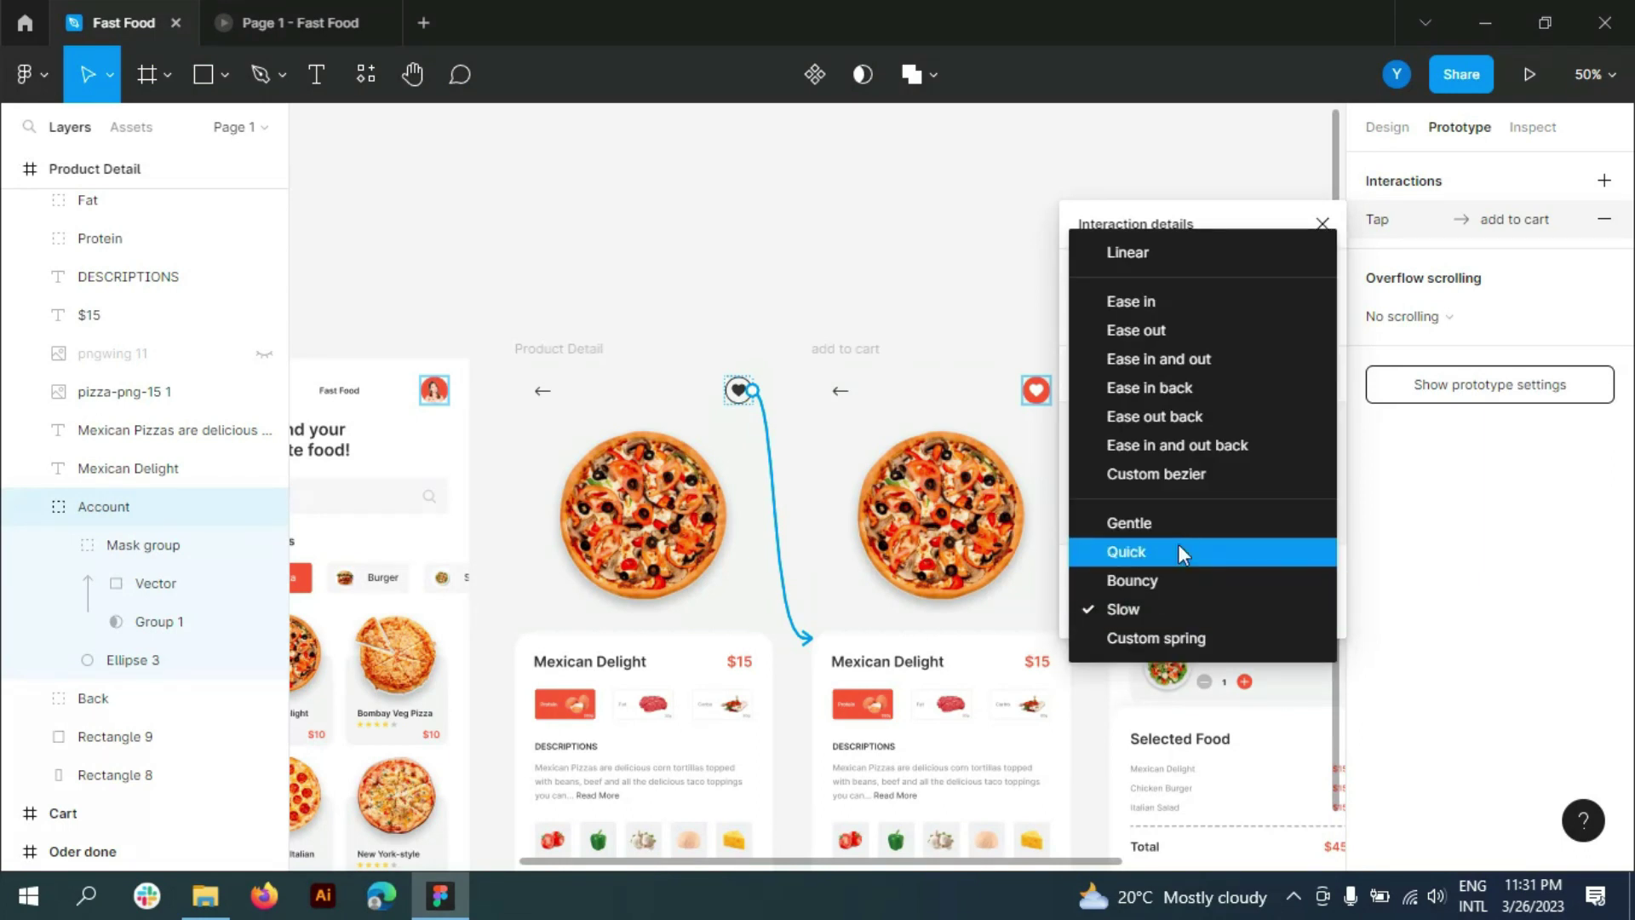
click(1125, 551)
click(1250, 614)
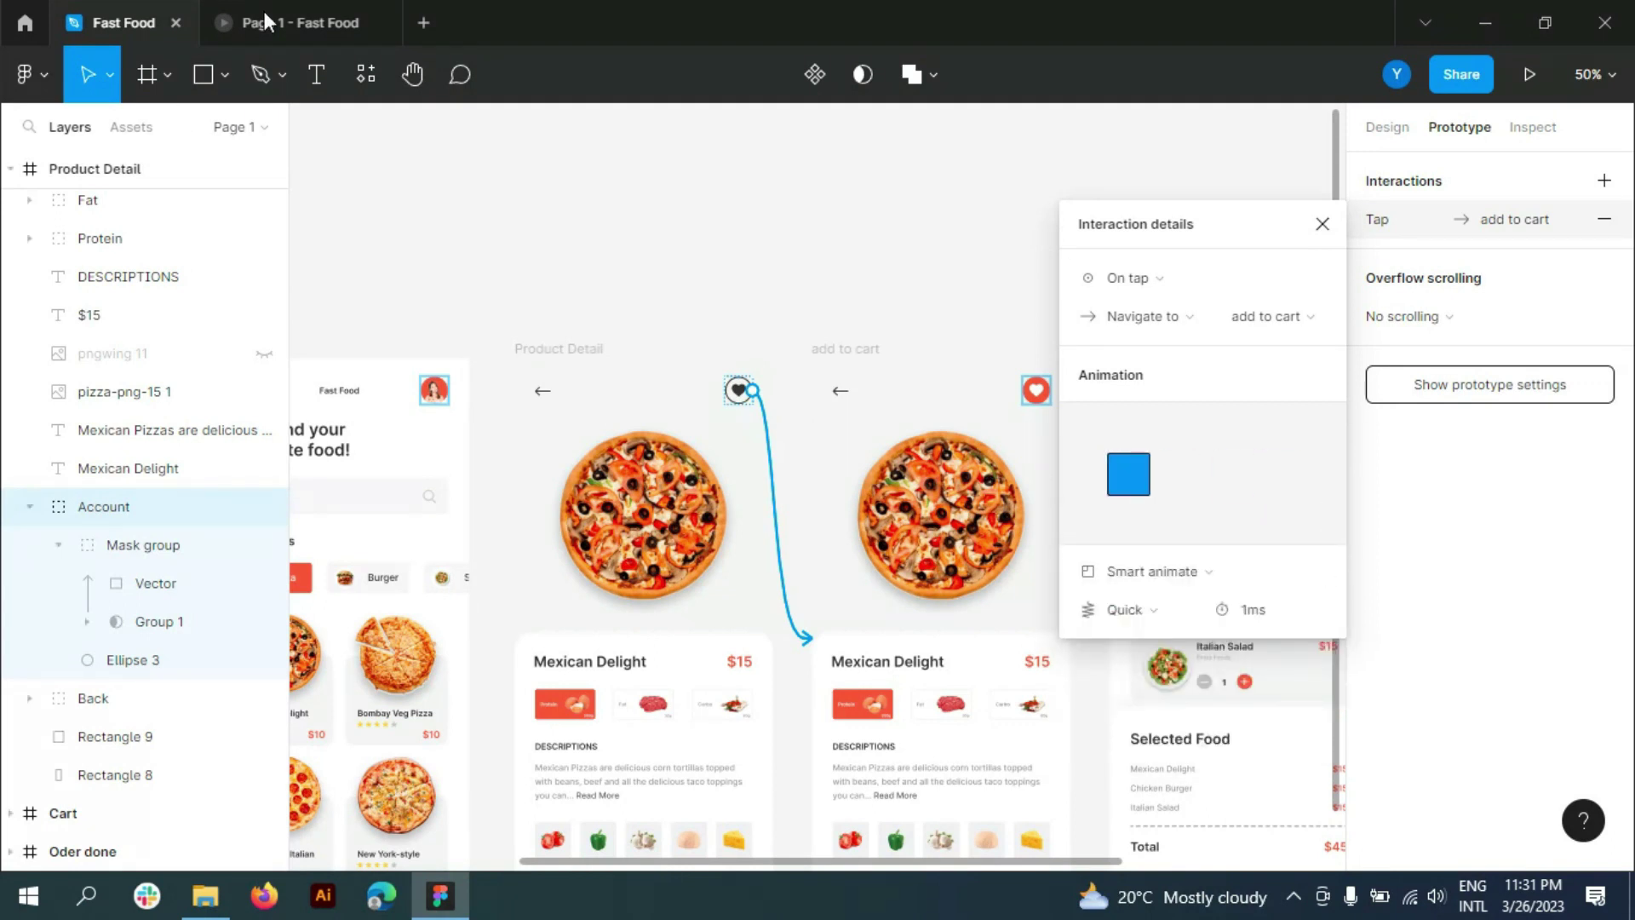
key(ctrl+alt+Return)
click(1562, 841)
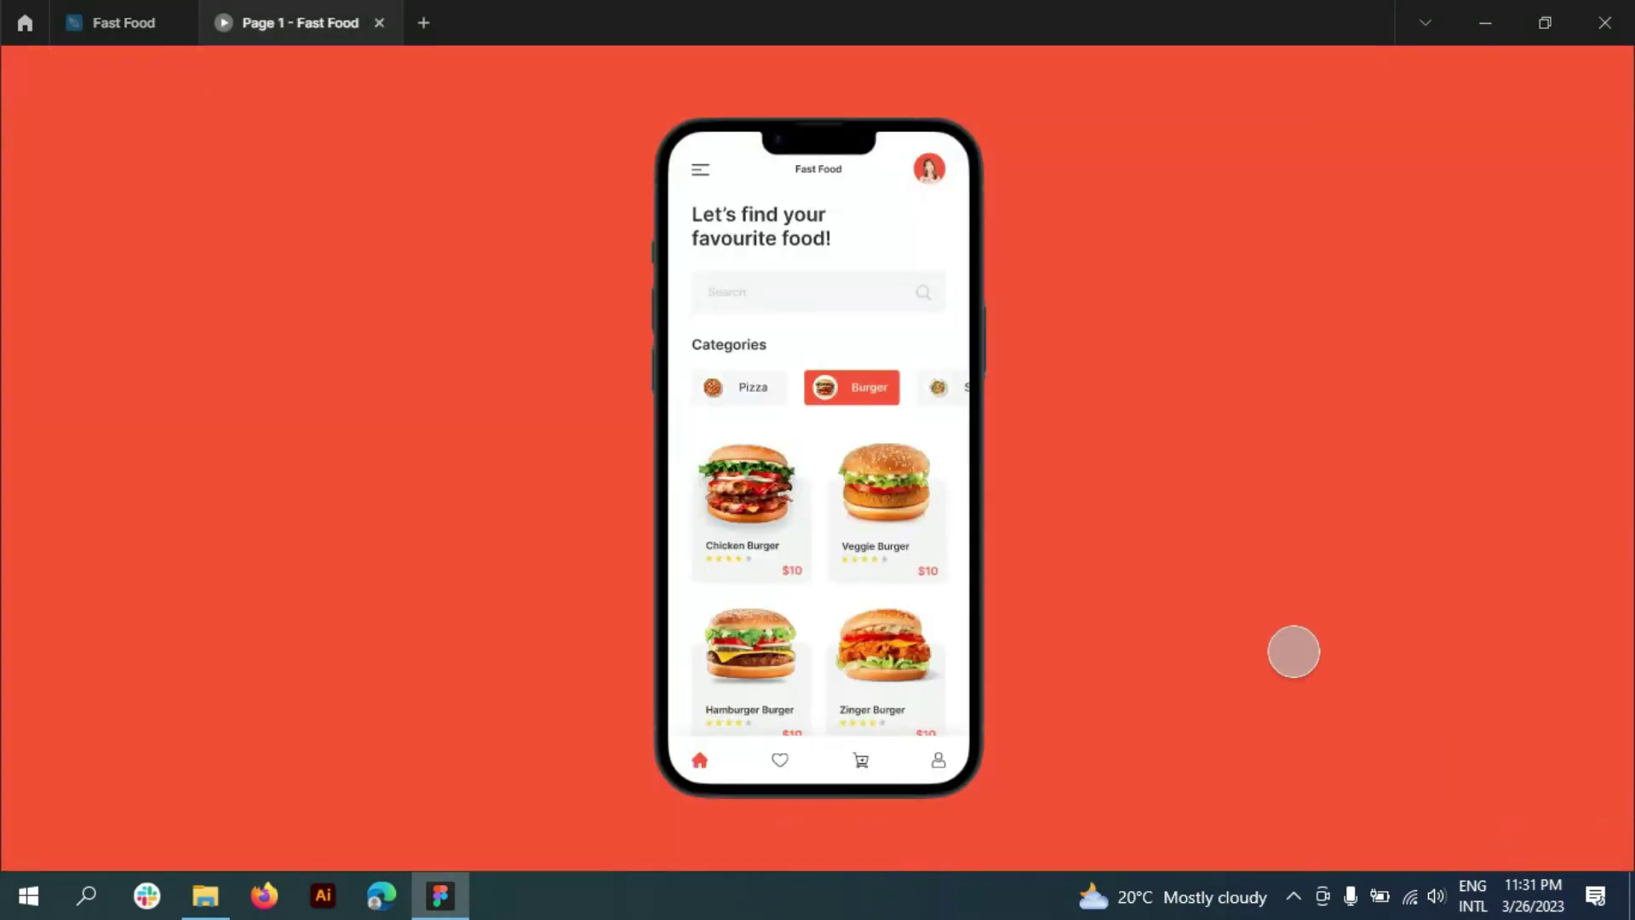
click(745, 385)
click(750, 494)
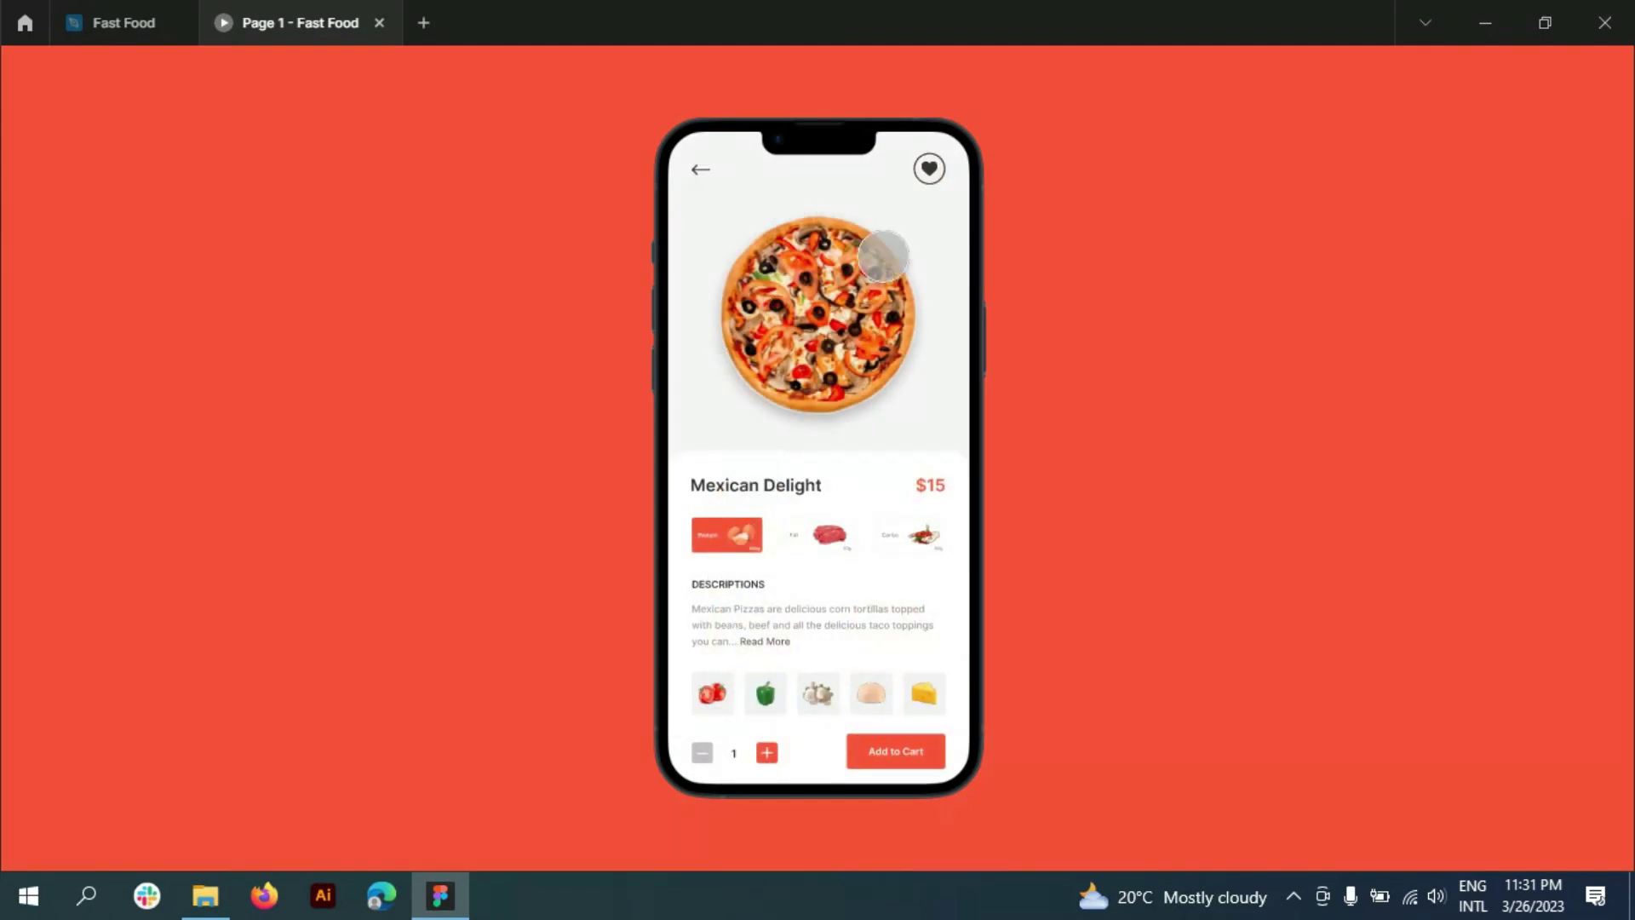
click(927, 169)
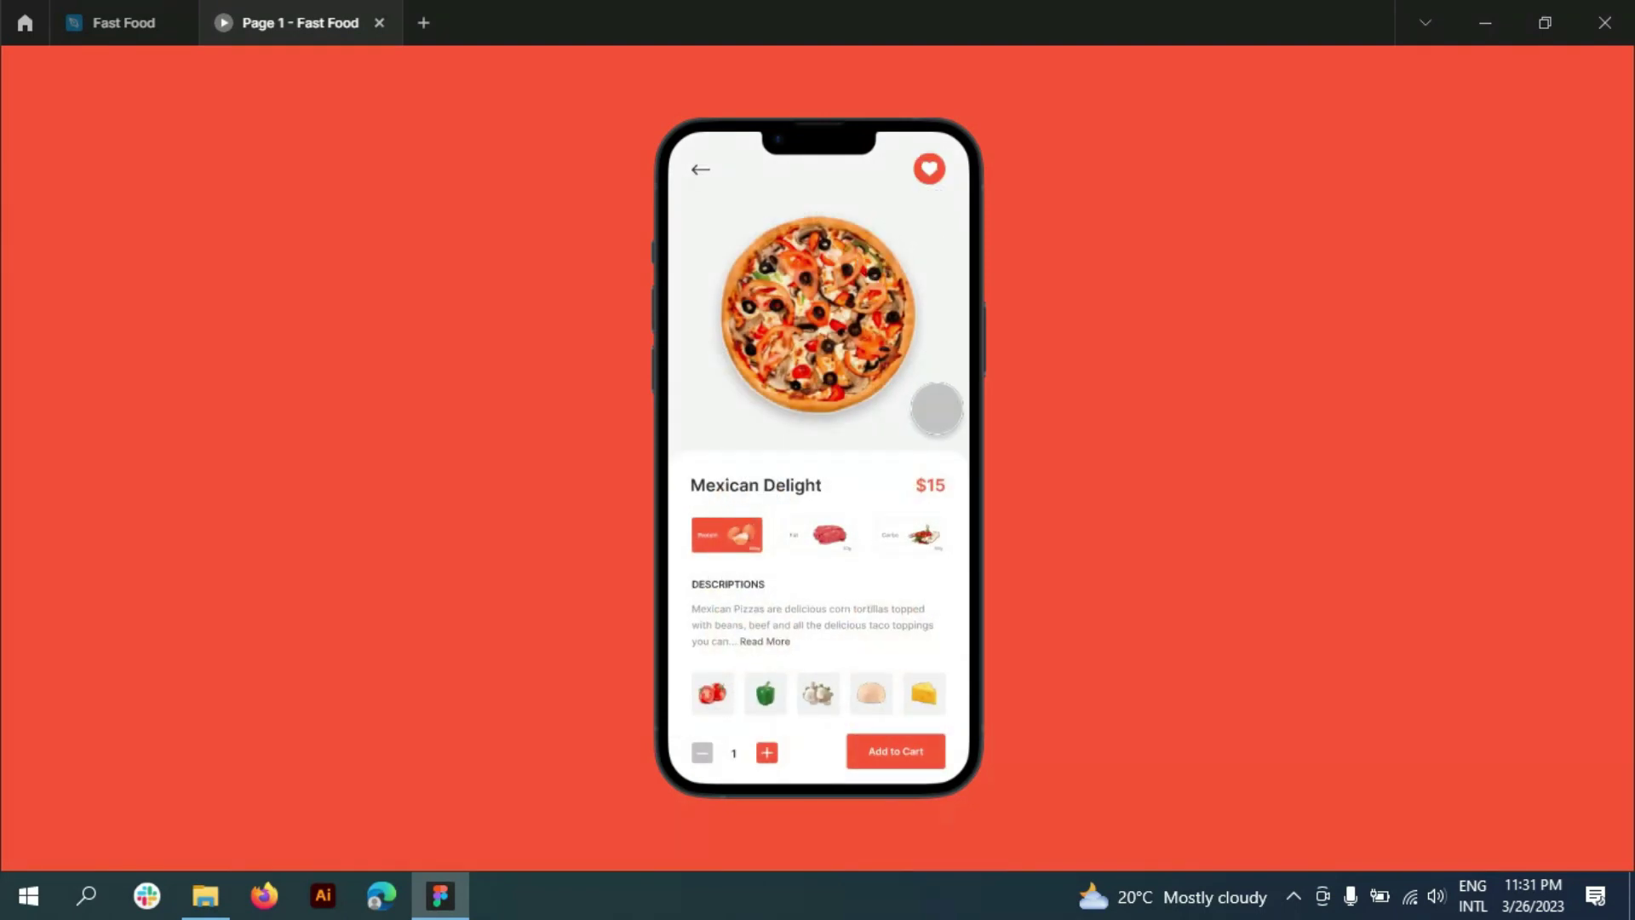
click(124, 22)
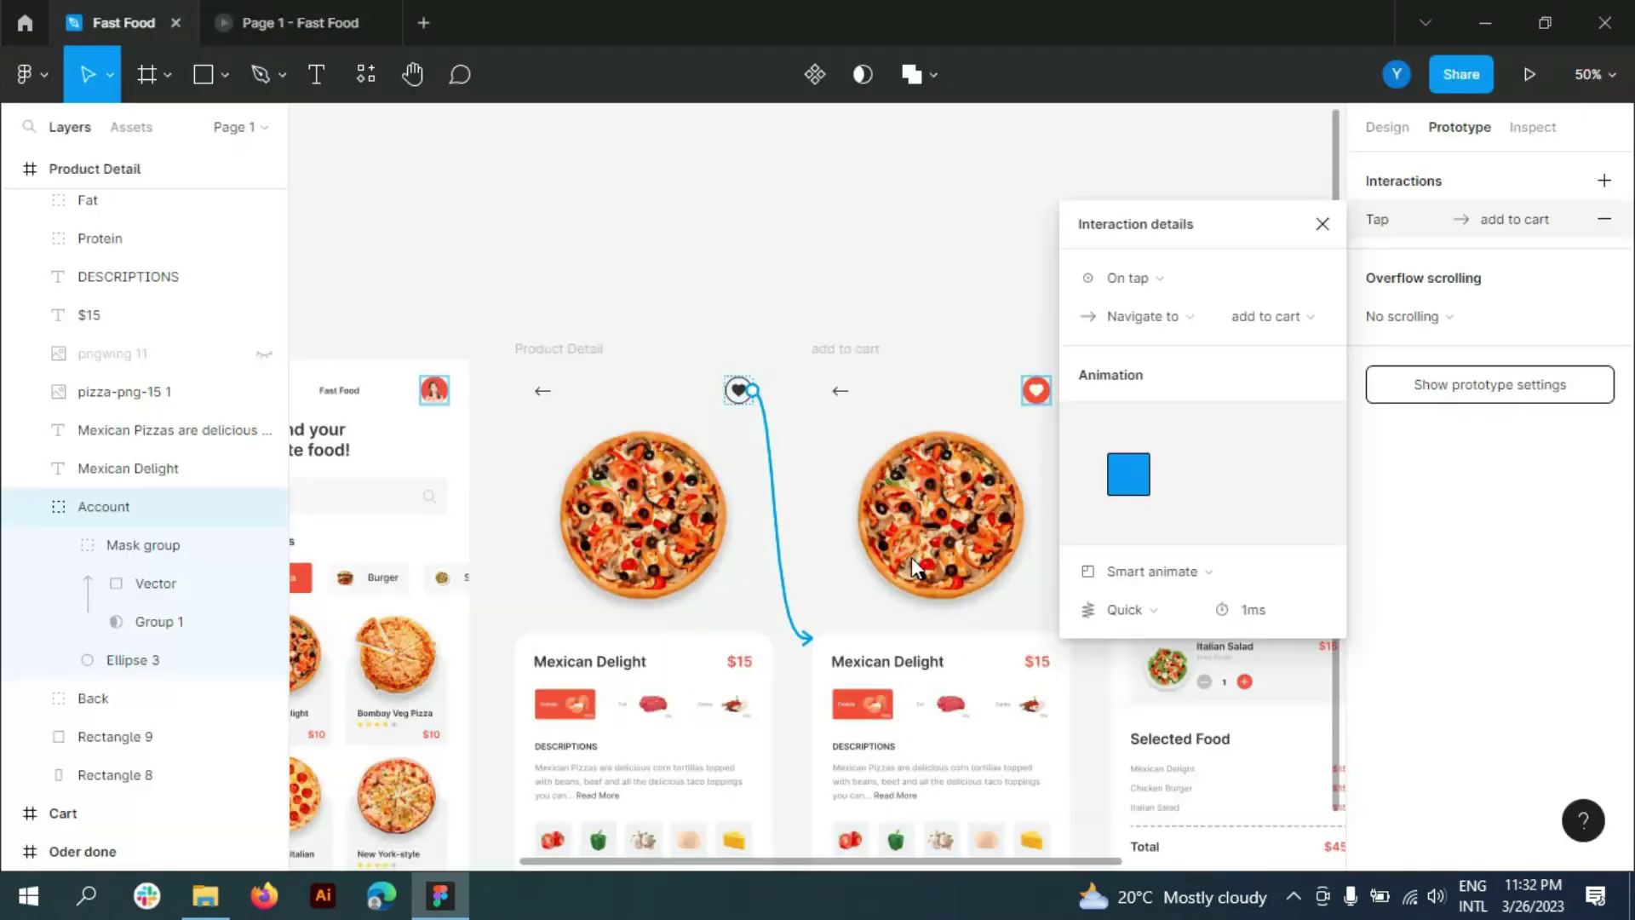
- Clear the canvas selection and close the open interaction details
scroll(511, 328, down, 5)
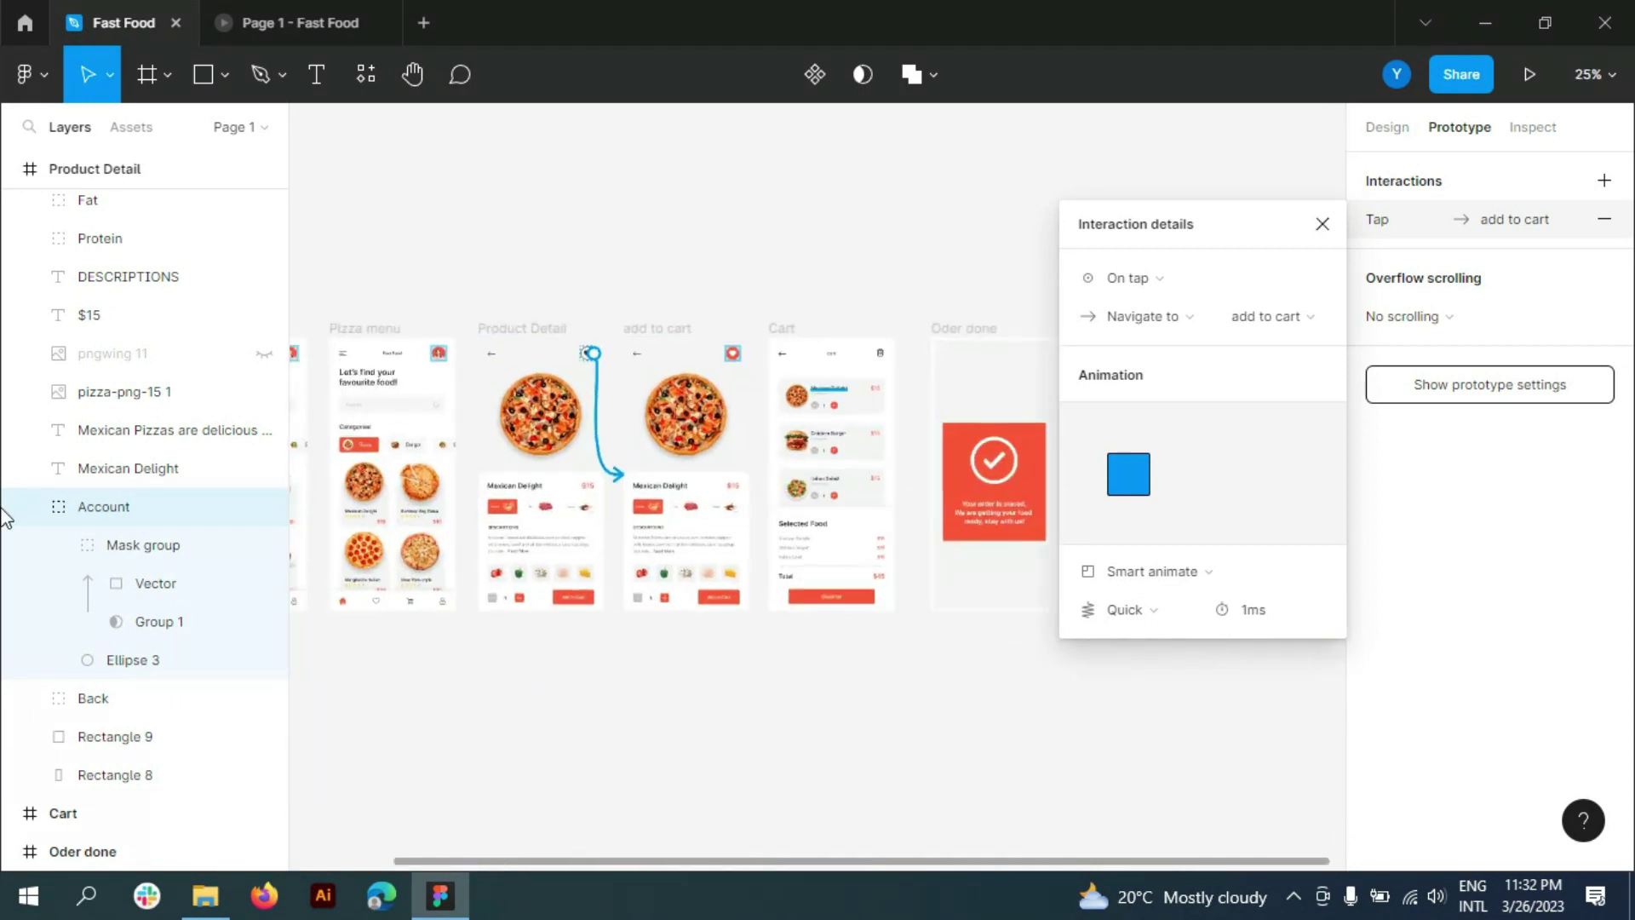
scroll(34, 509, up, 5)
click(10, 286)
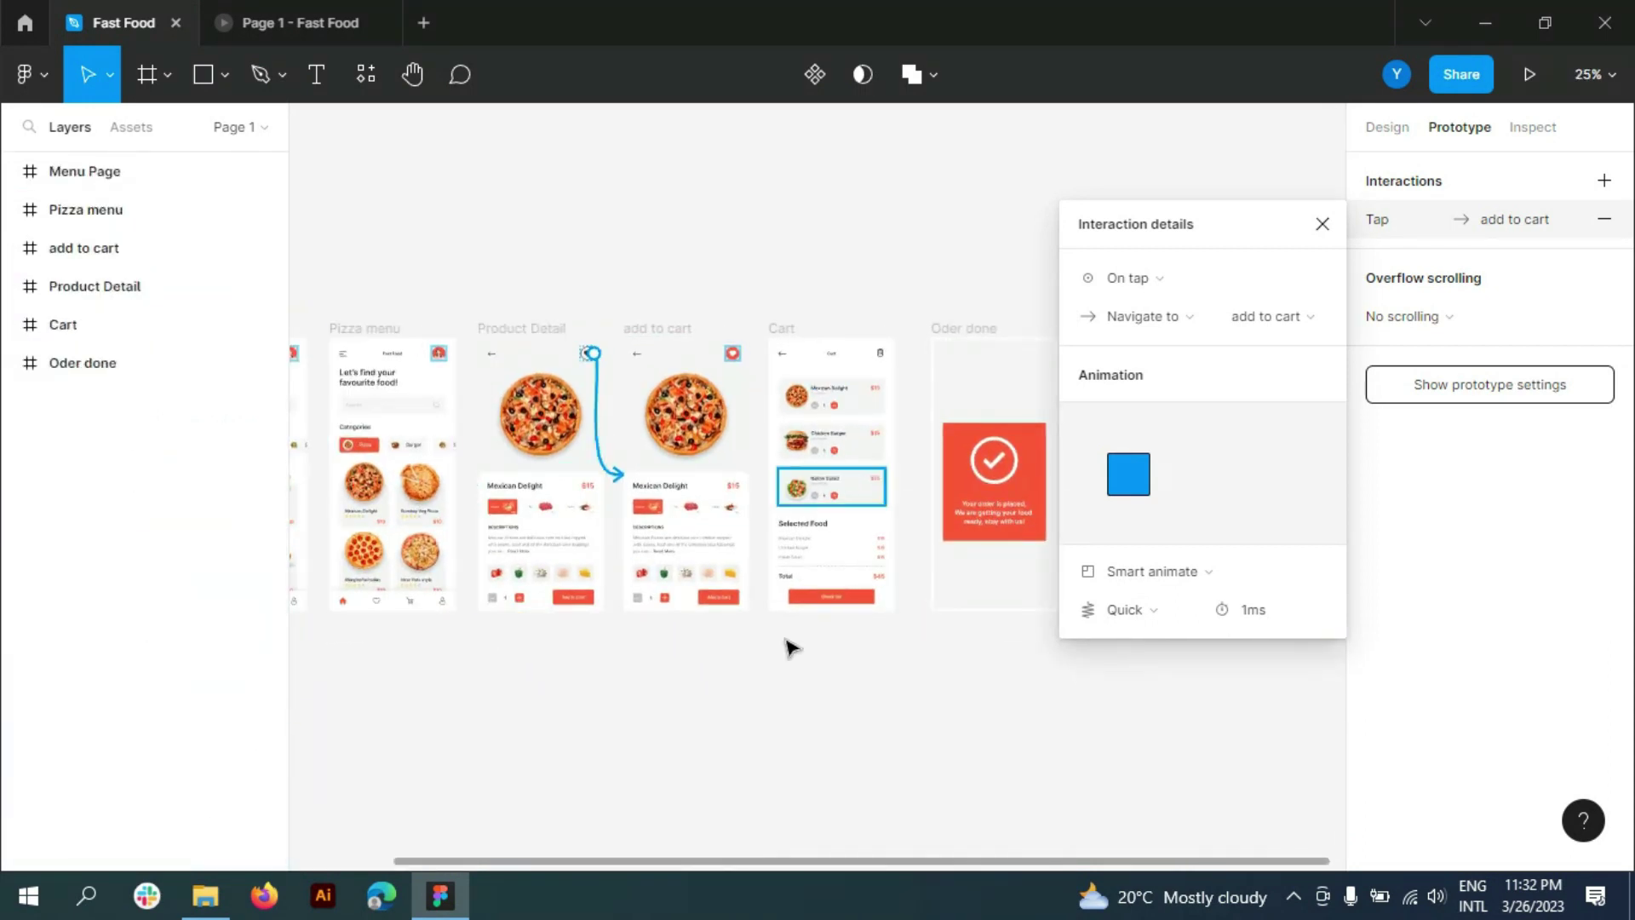
scroll(816, 617, up, 3)
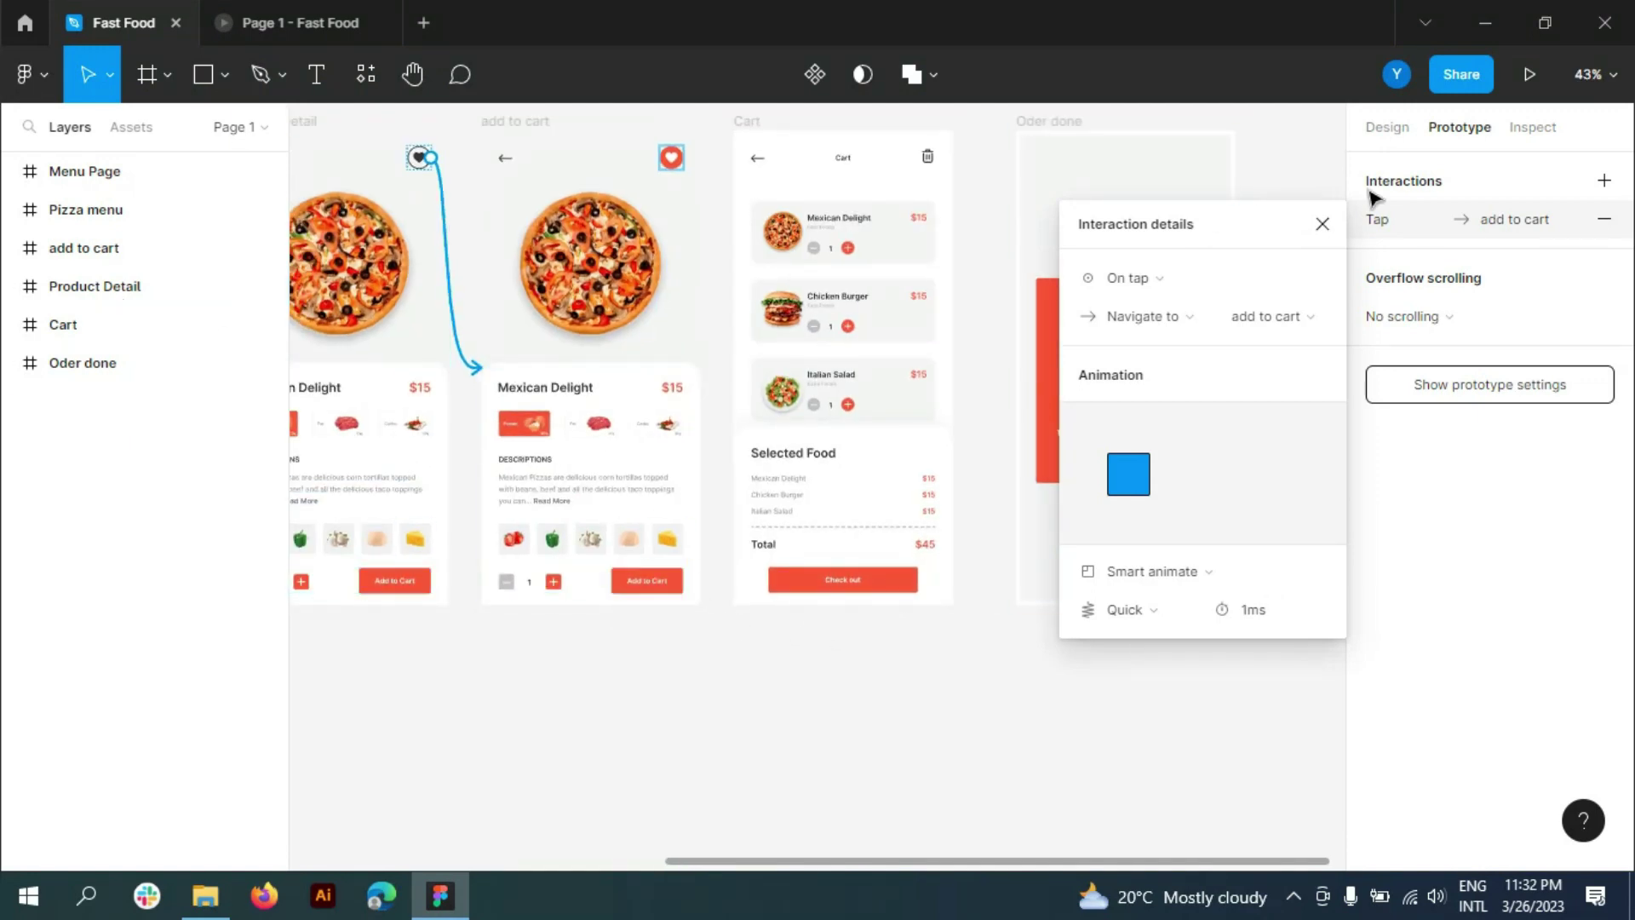
click(1445, 149)
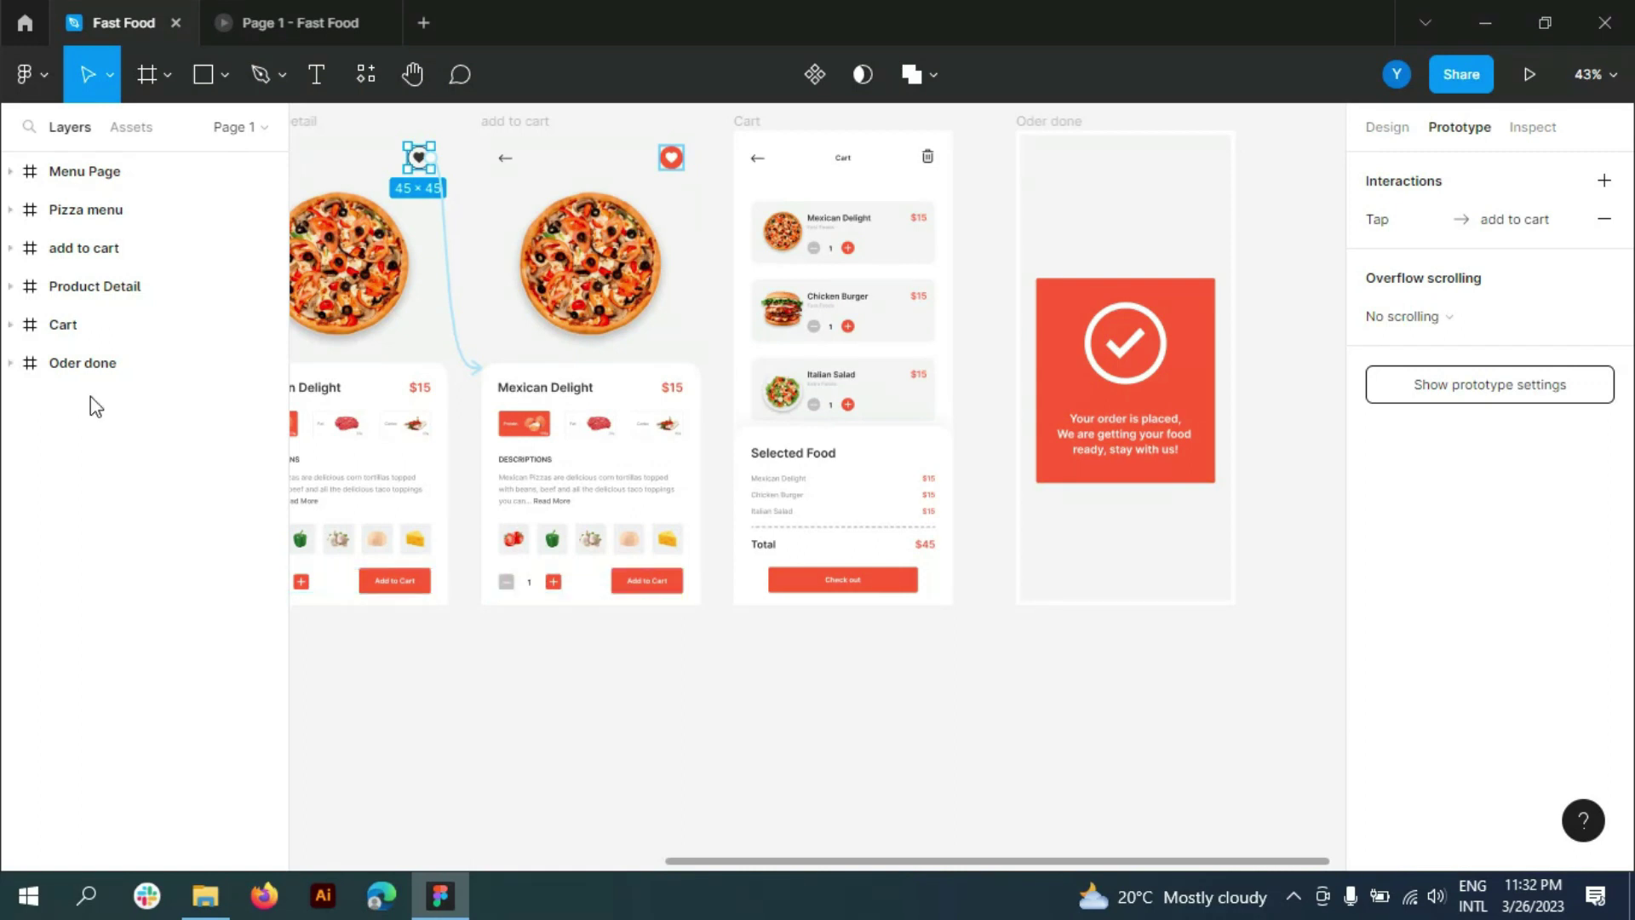
- Link the Add to Cart button to the Cart screen with Slow easing, 600ms
ctrl+click(683, 585)
drag(684, 581, 745, 472)
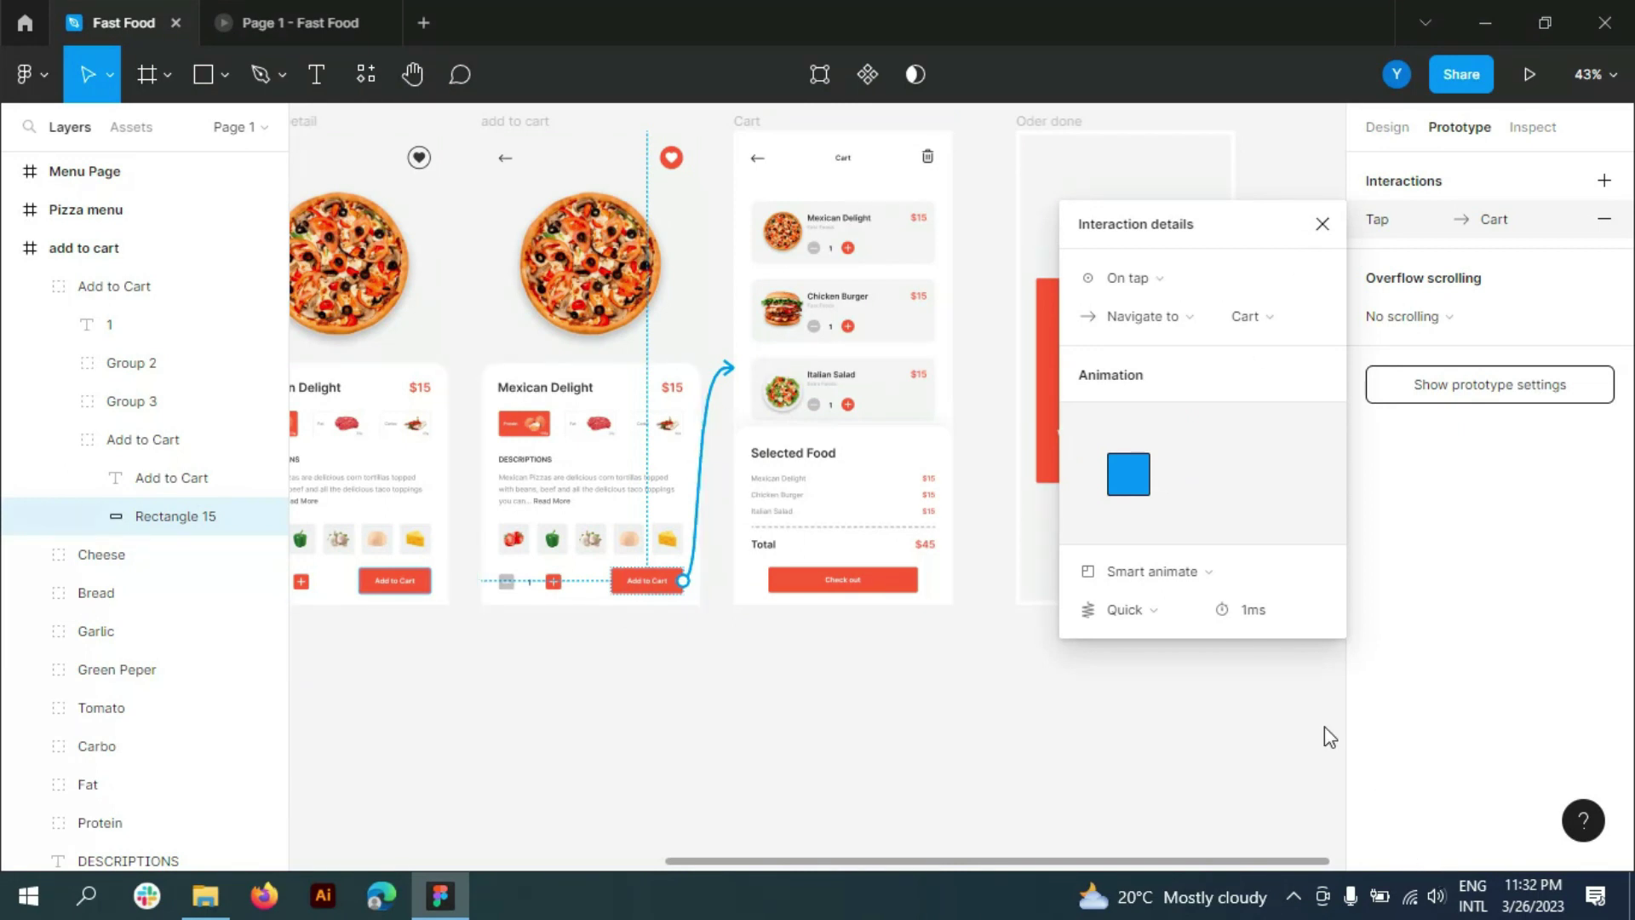
click(1187, 609)
click(1186, 667)
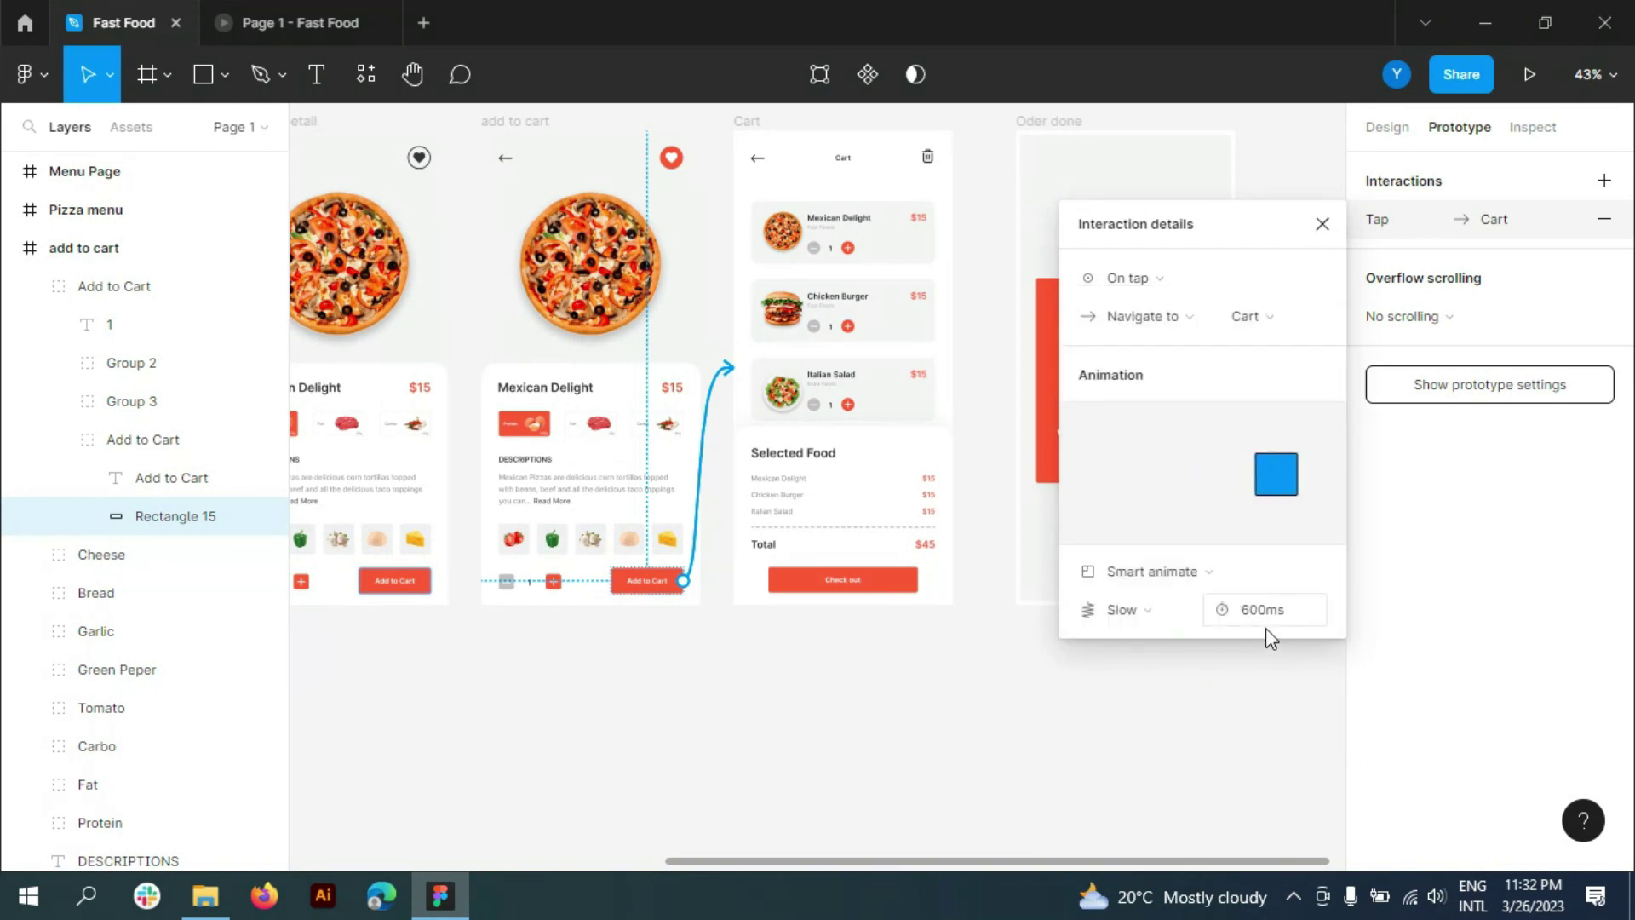
- Lower the screen brightness in Windows quick settings, then start the prototype preview
click(1594, 896)
drag(1338, 815, 1320, 814)
click(366, 341)
key(ctrl+alt+Return)
- Restart the preview, open Pizza then Mexican Delight, and add it to reach the Cart screen
click(1563, 839)
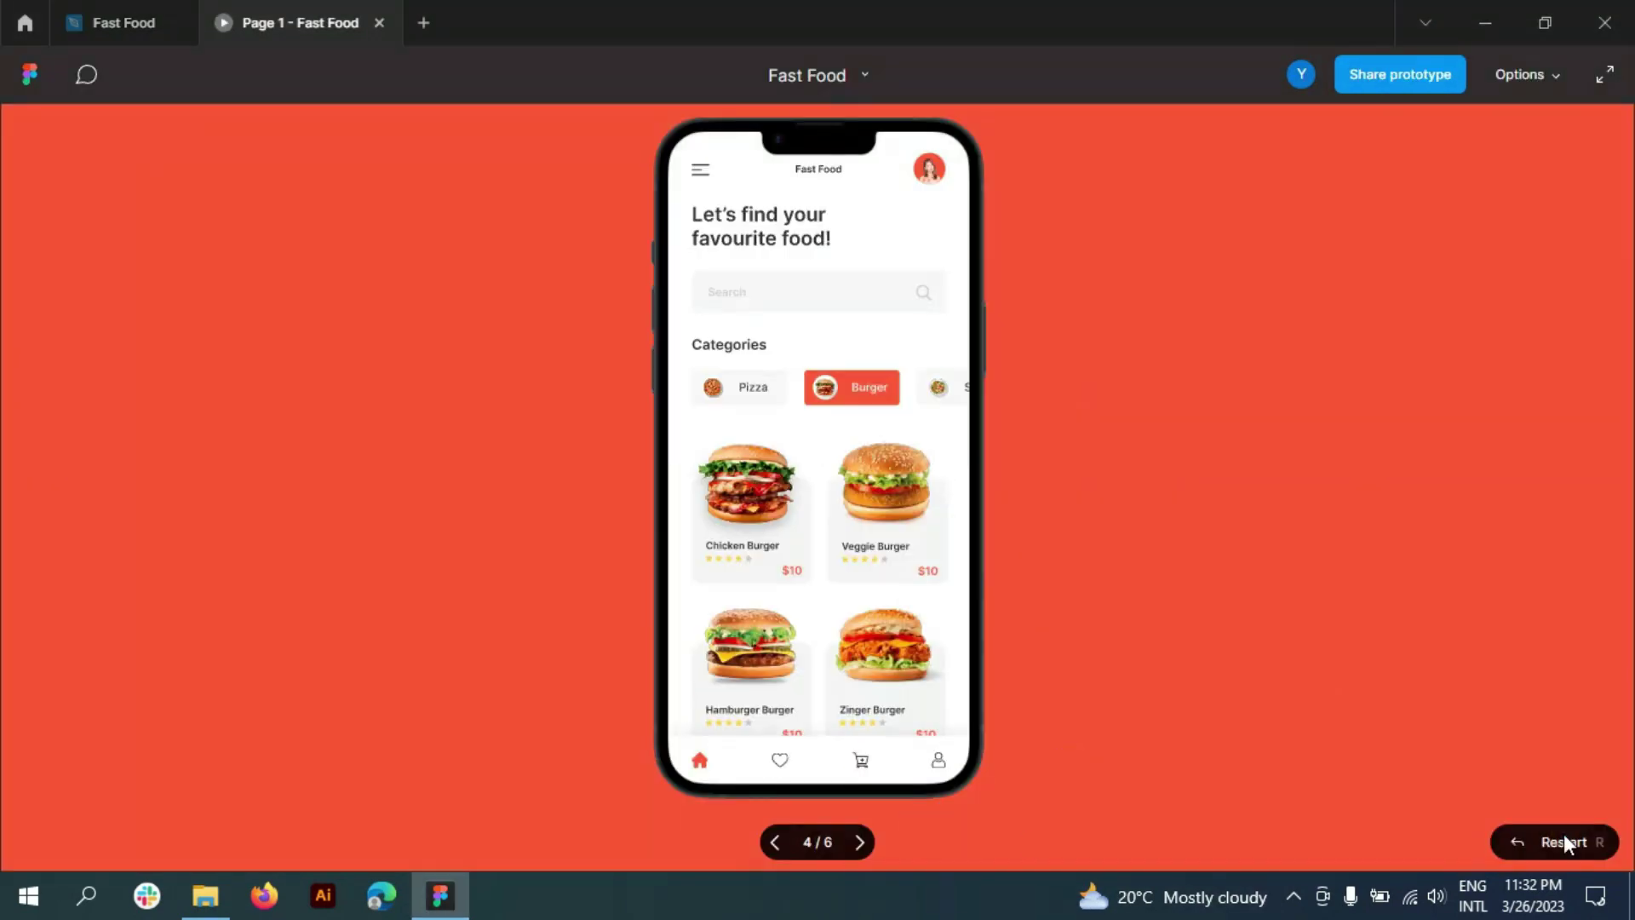
click(730, 383)
click(747, 479)
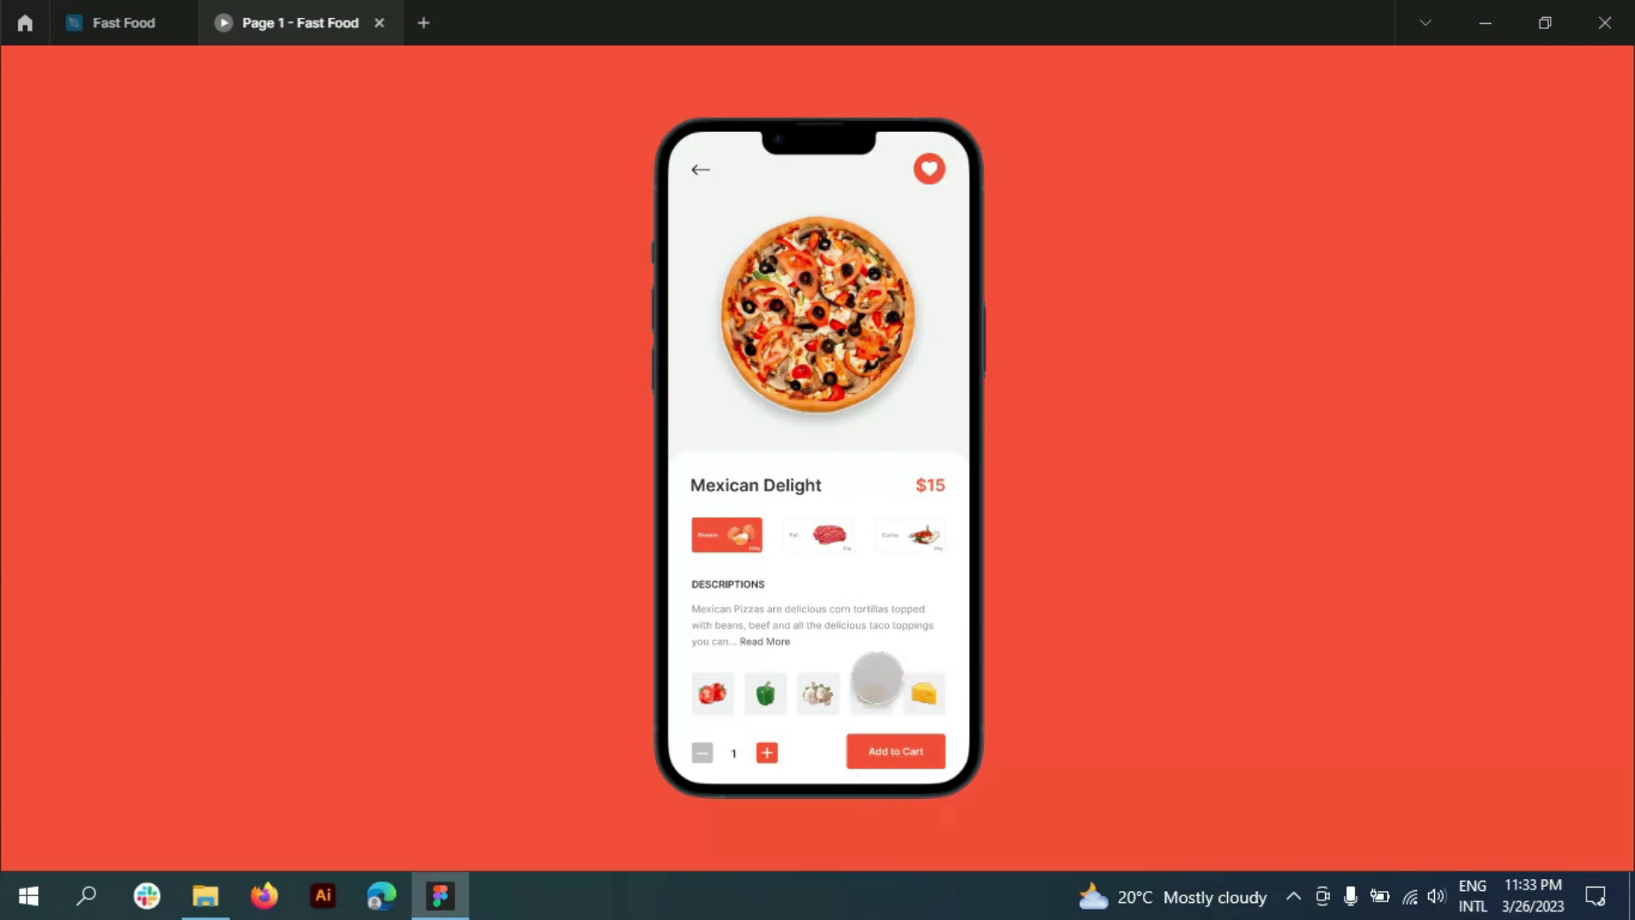
click(885, 751)
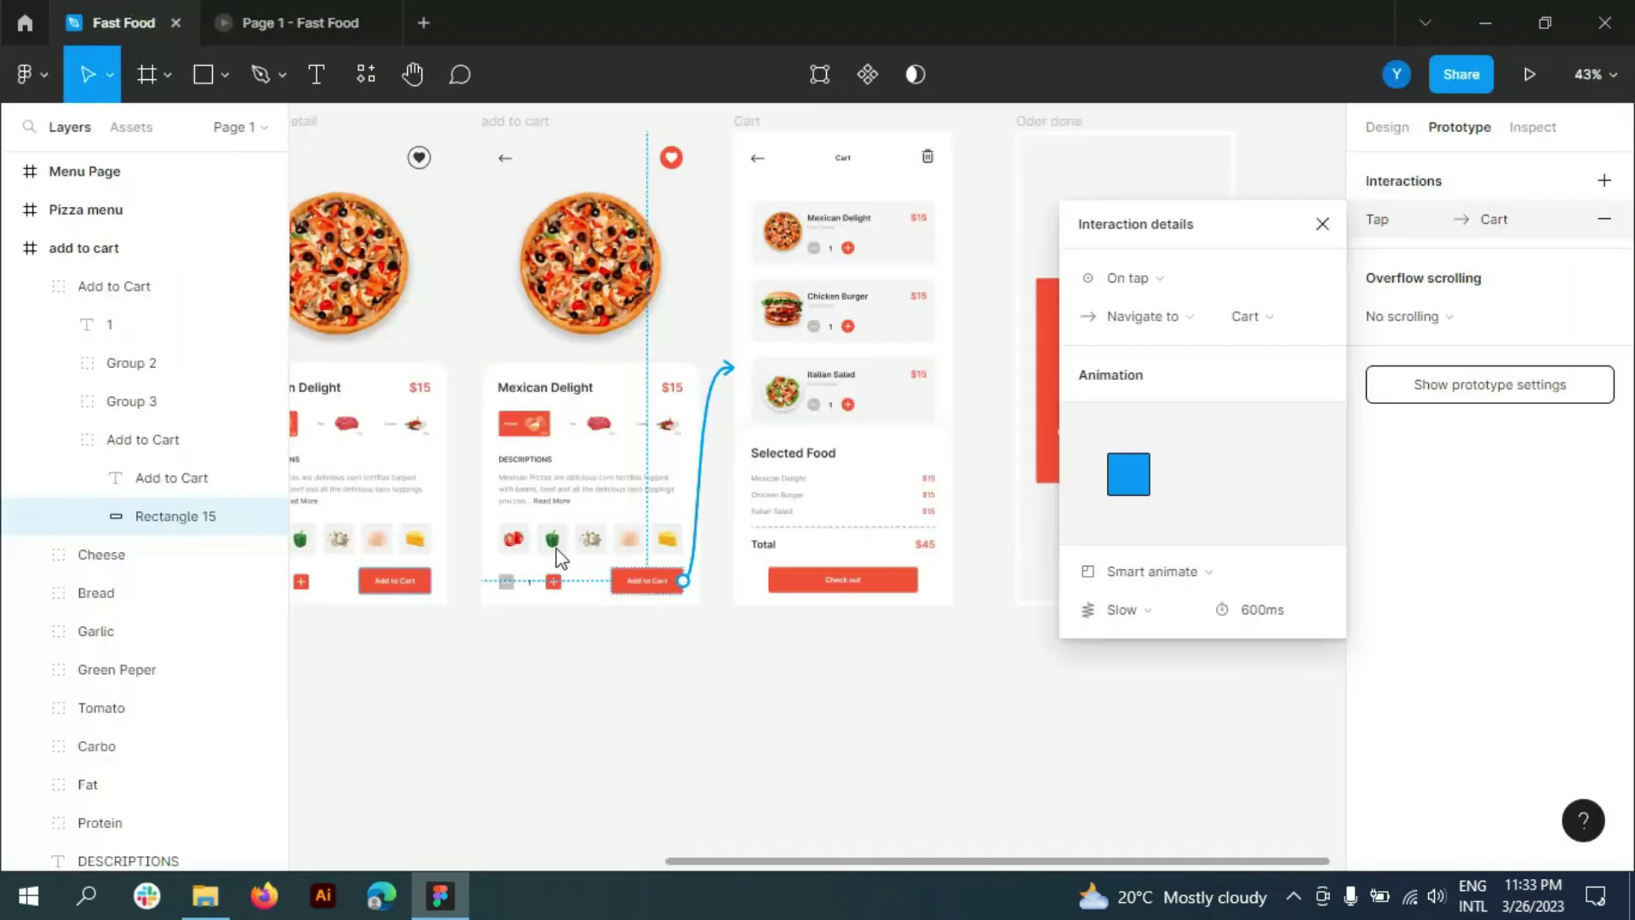
- Back in the editor, move the Oder done frame further right
click(119, 23)
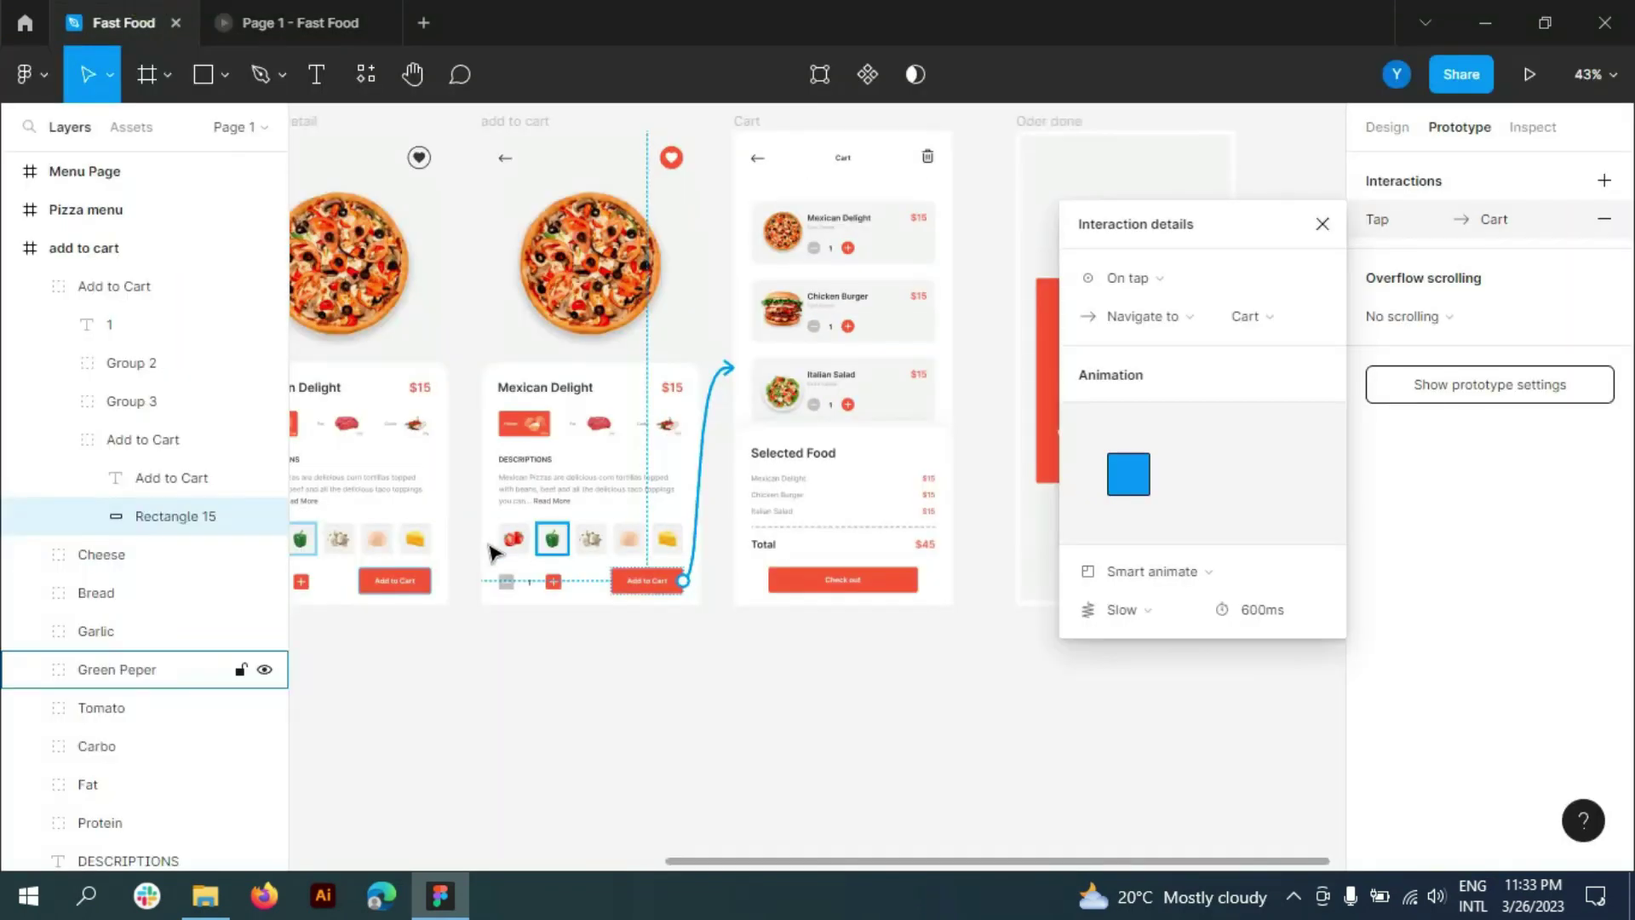
scroll(527, 588, down, 5)
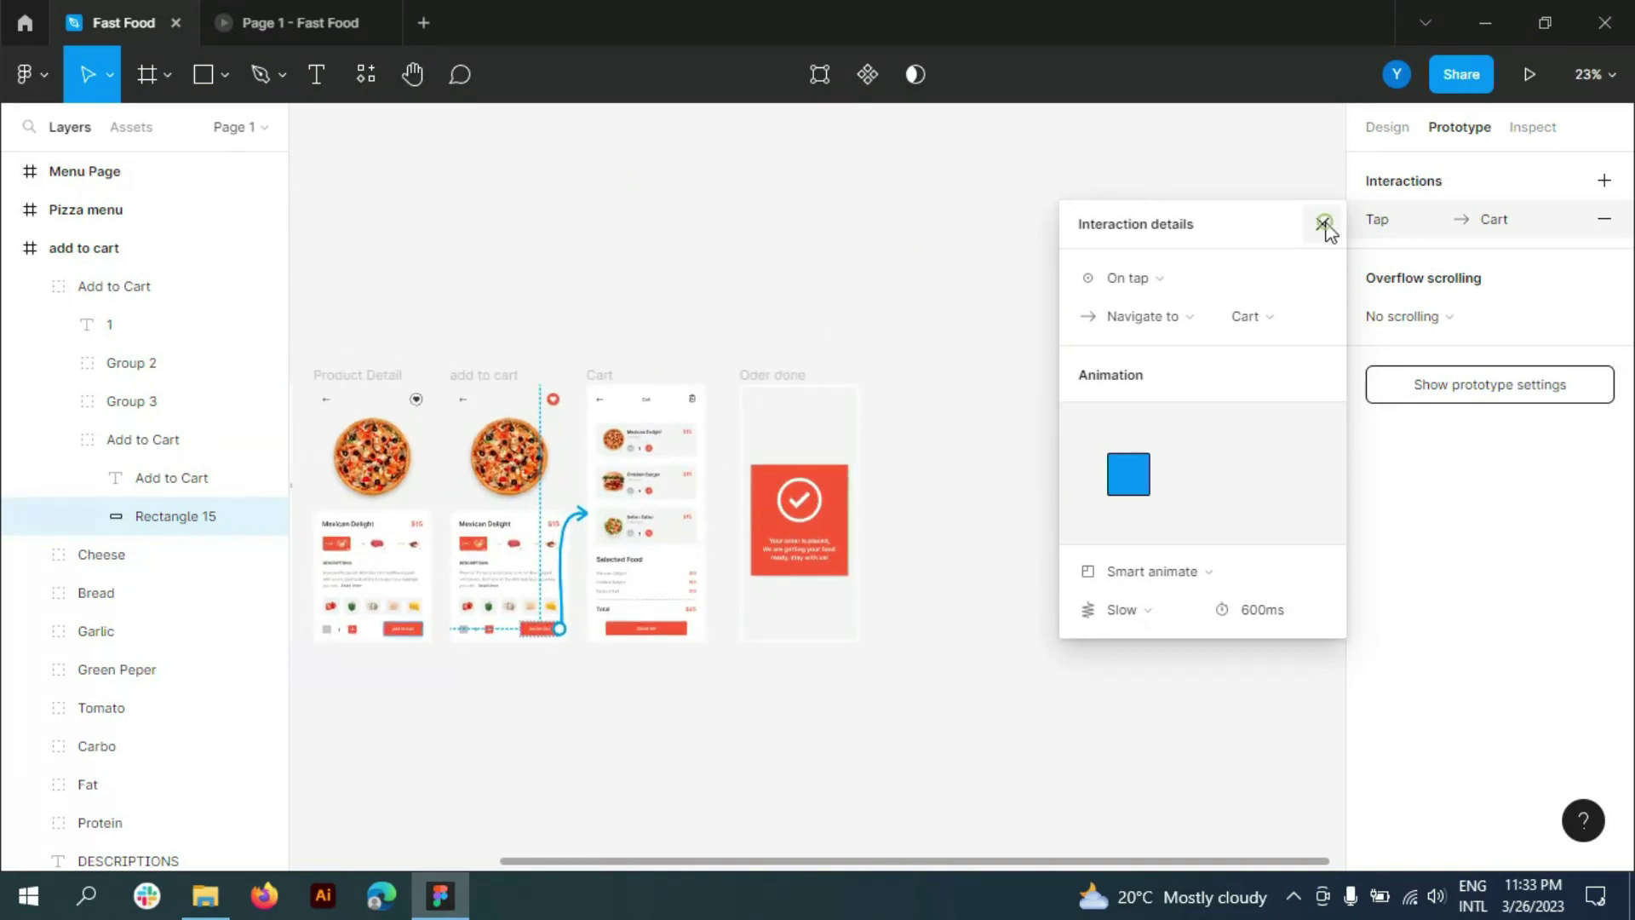
click(1324, 223)
click(11, 248)
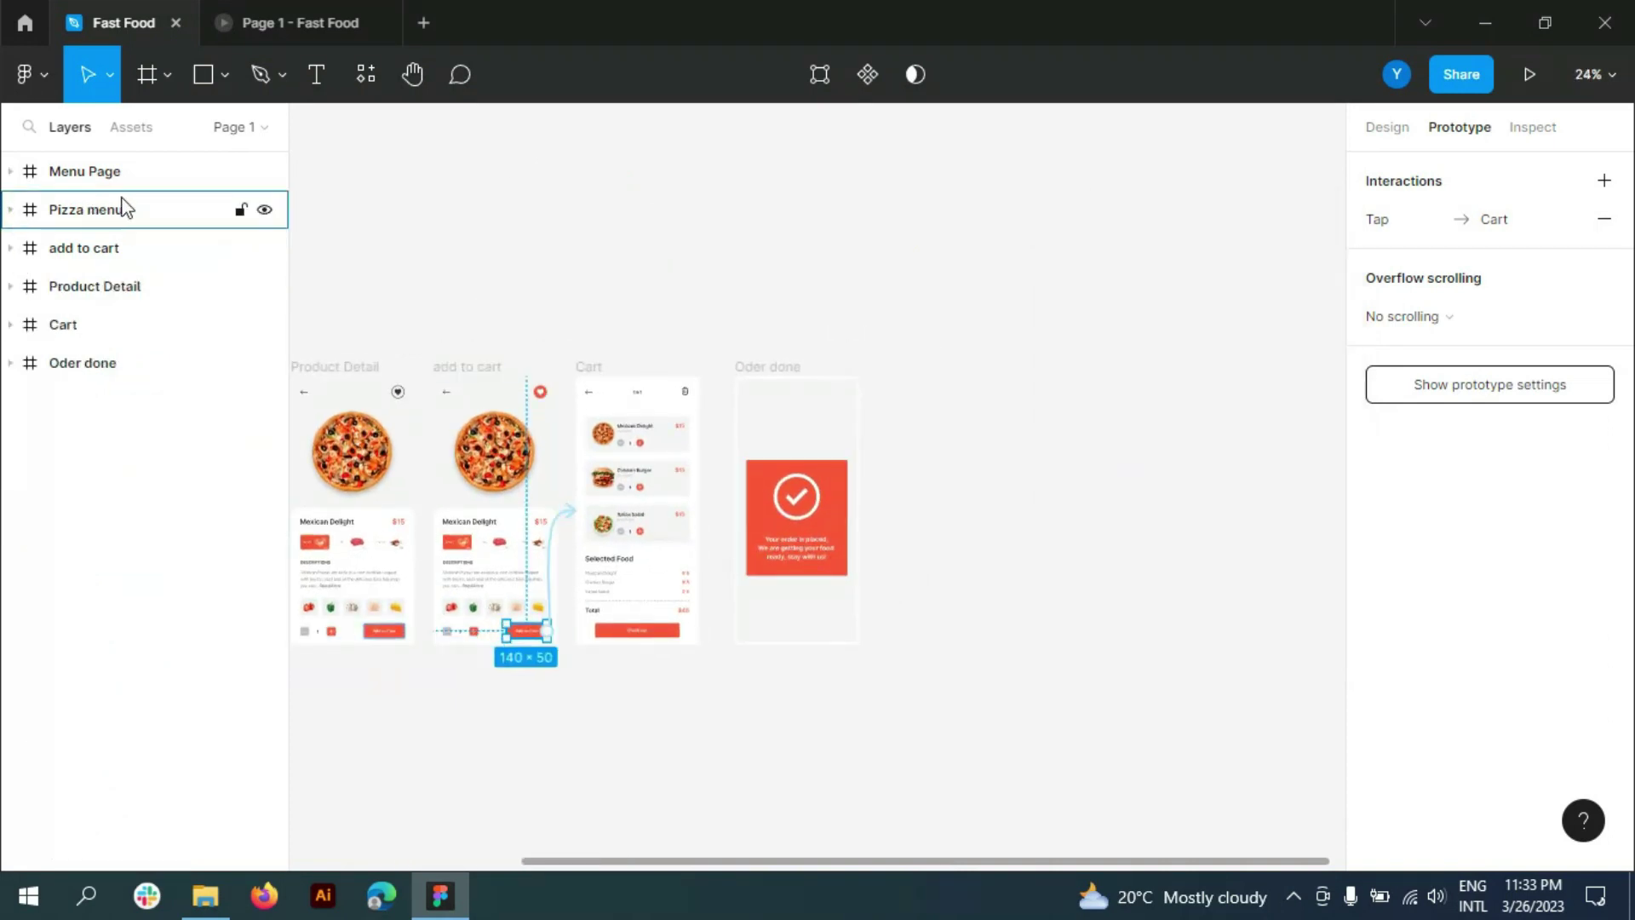
click(82, 363)
drag(814, 431, 955, 436)
- Place a duplicate of the Cart frame in the gap beside Cart
click(649, 410)
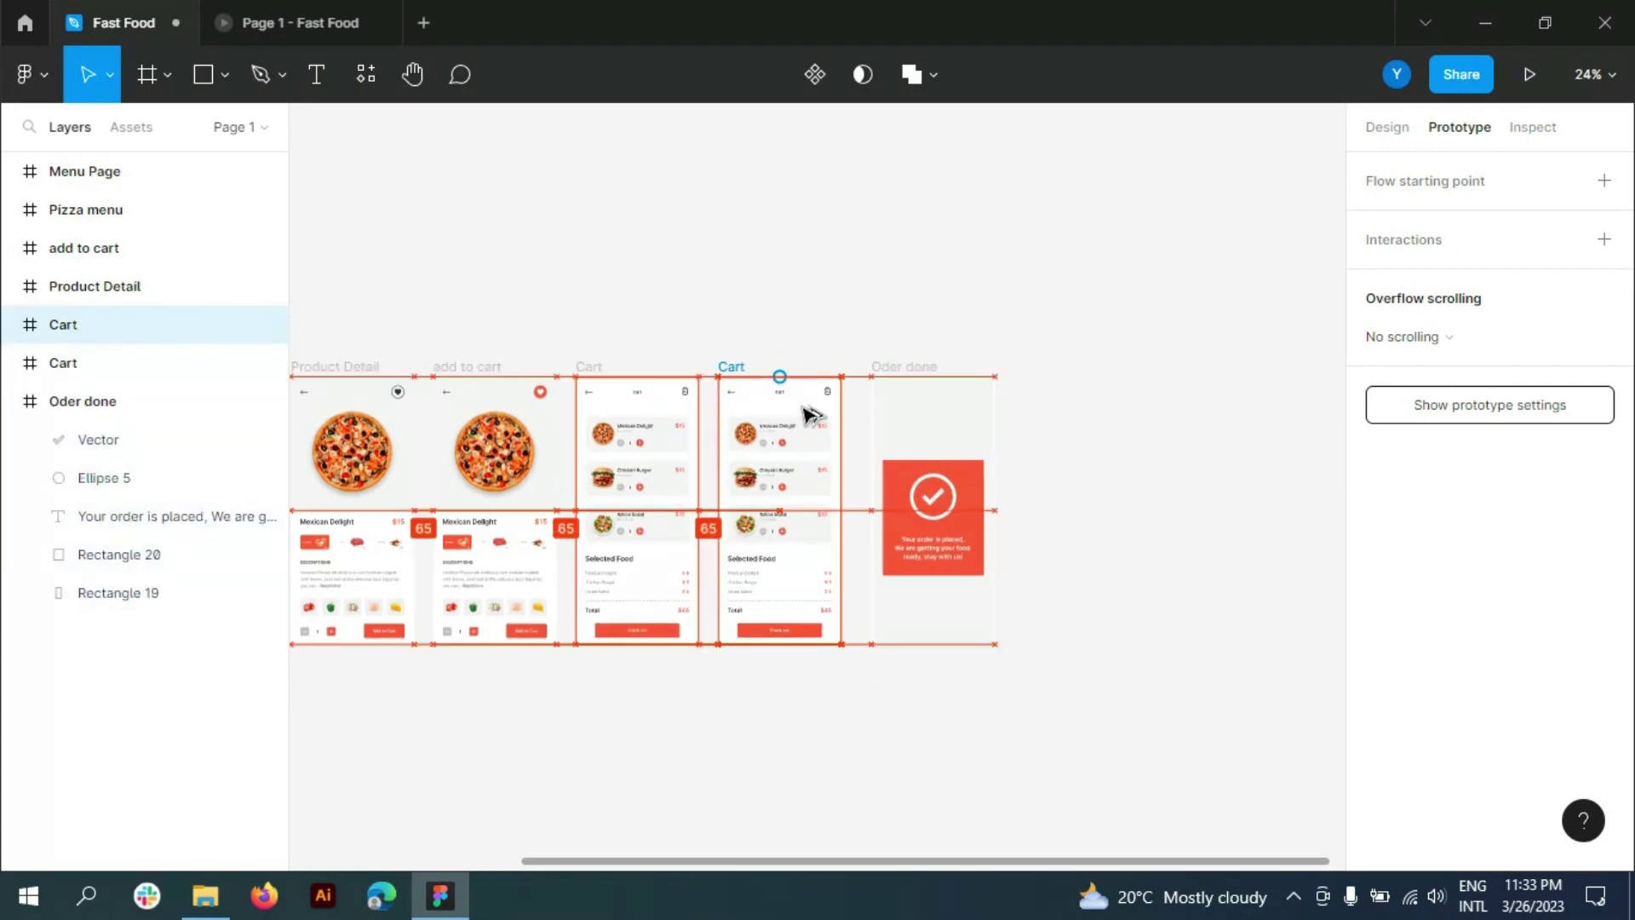
drag(665, 412, 812, 413)
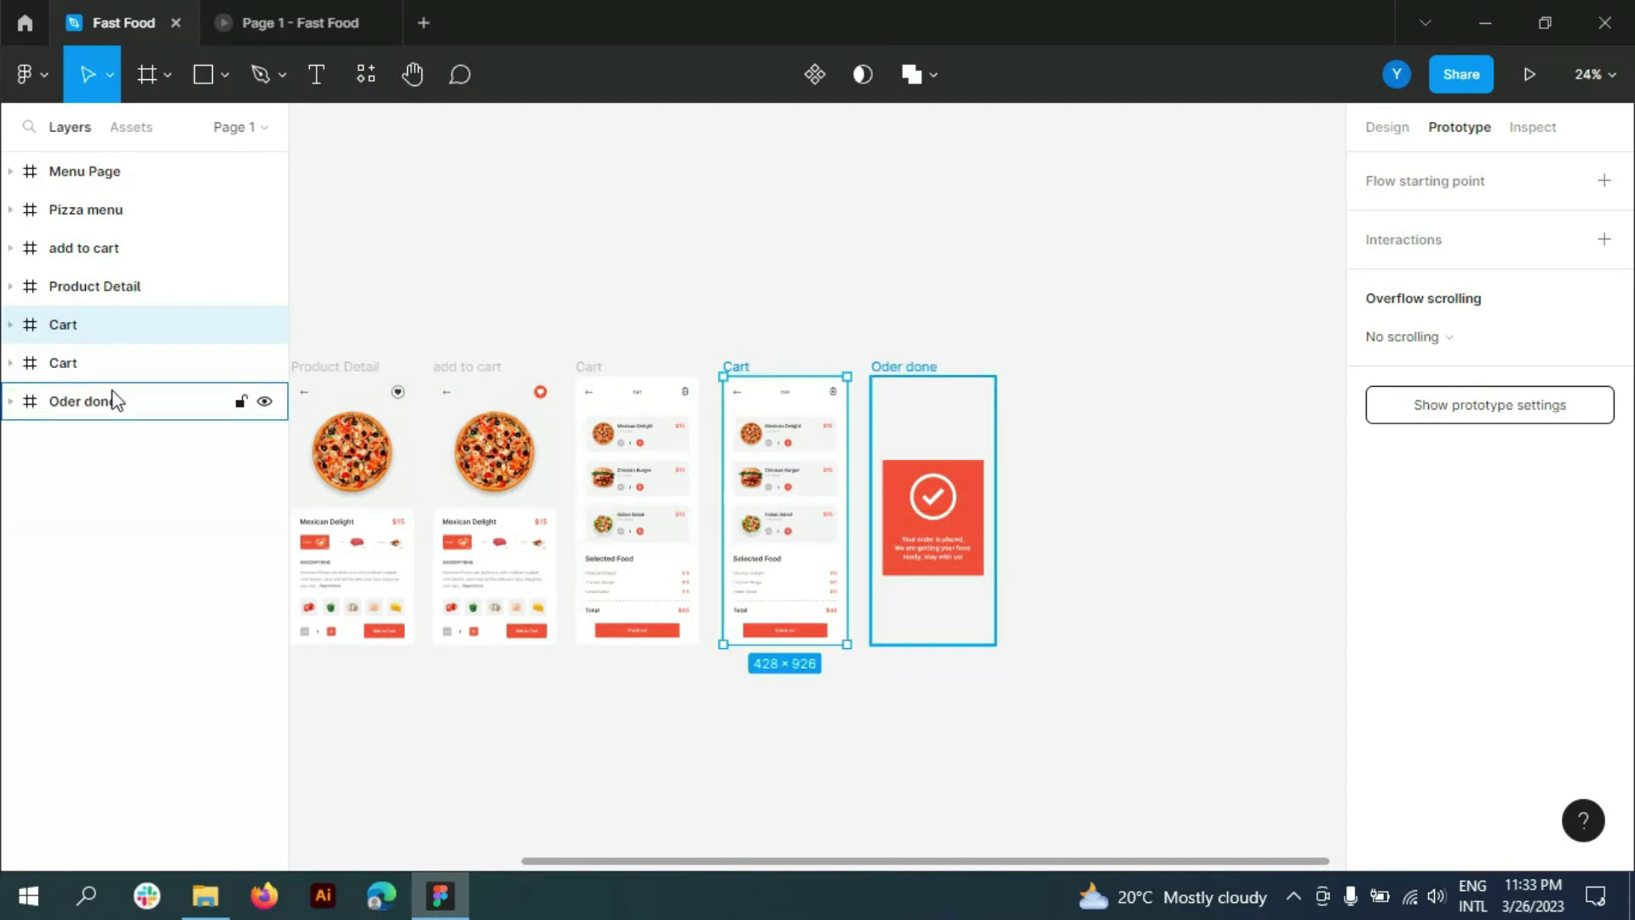
scroll(776, 455, up, 3)
scroll(777, 455, up, 2)
- Rename the Cart copy to "Add products"
double_click(86, 327)
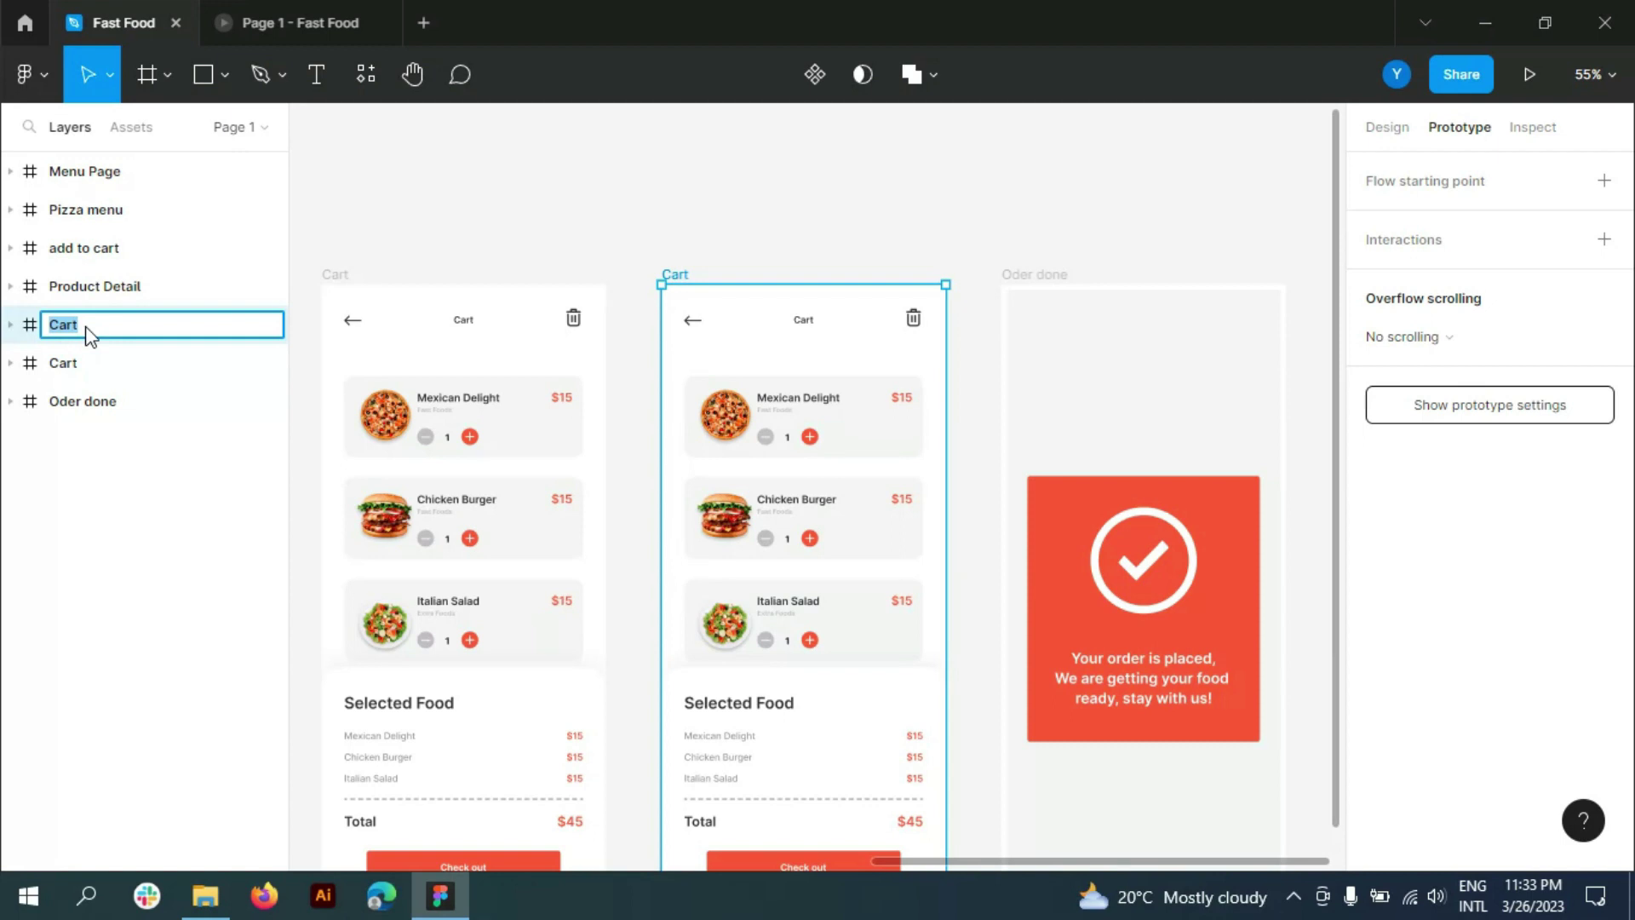
key(Caps_Lock)
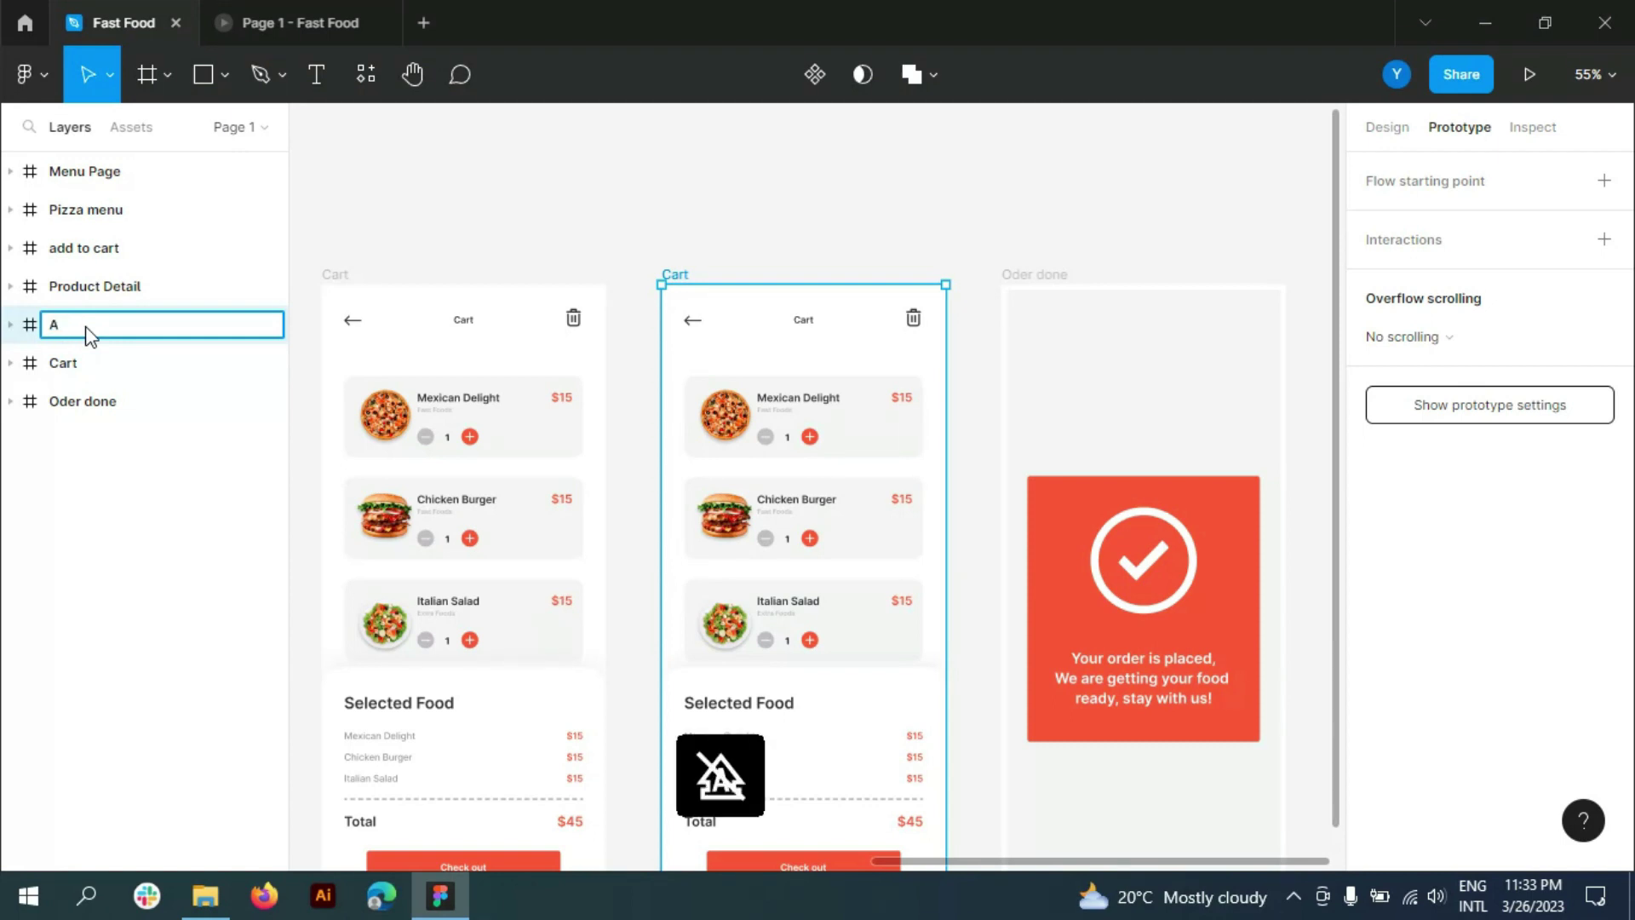
text(dd produ)
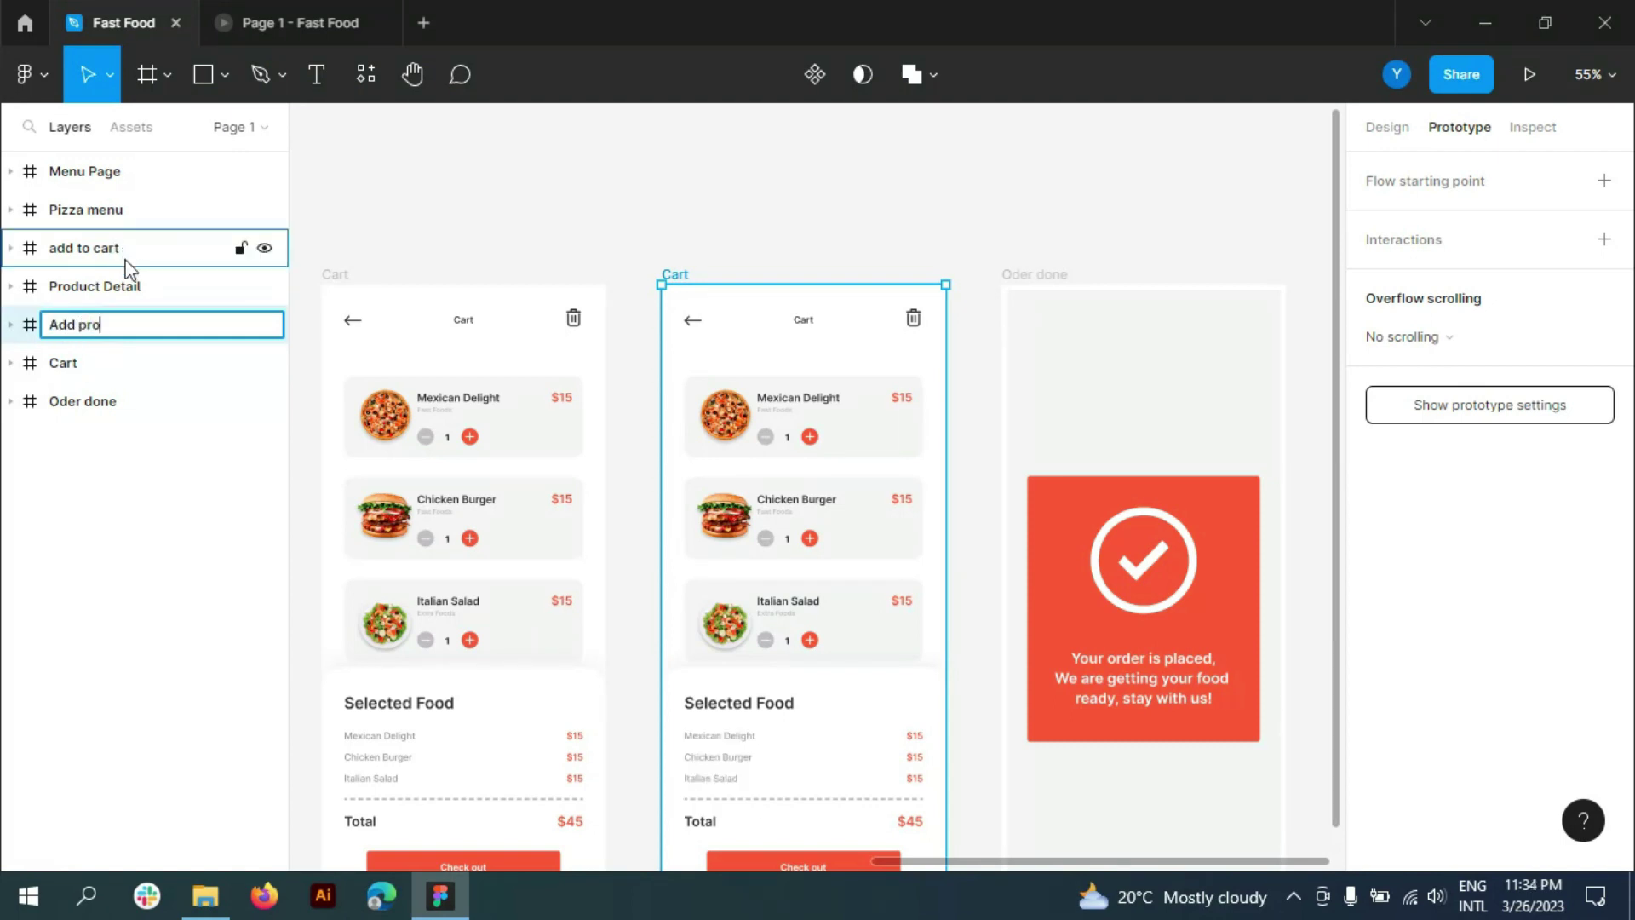
text(ct)
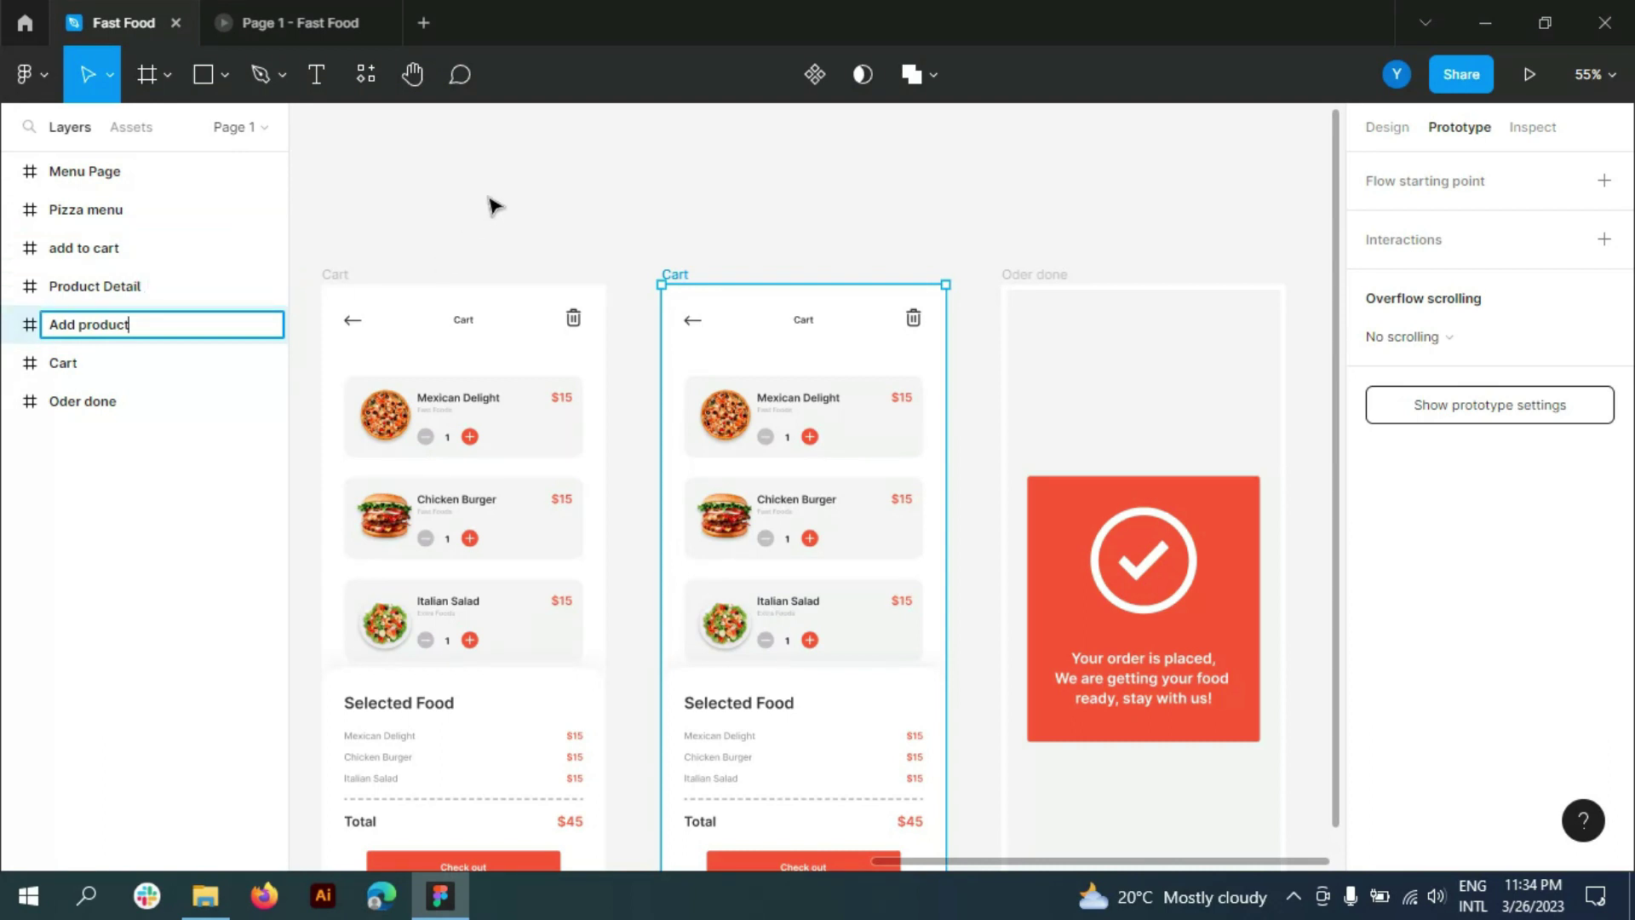
text(s)
click(494, 205)
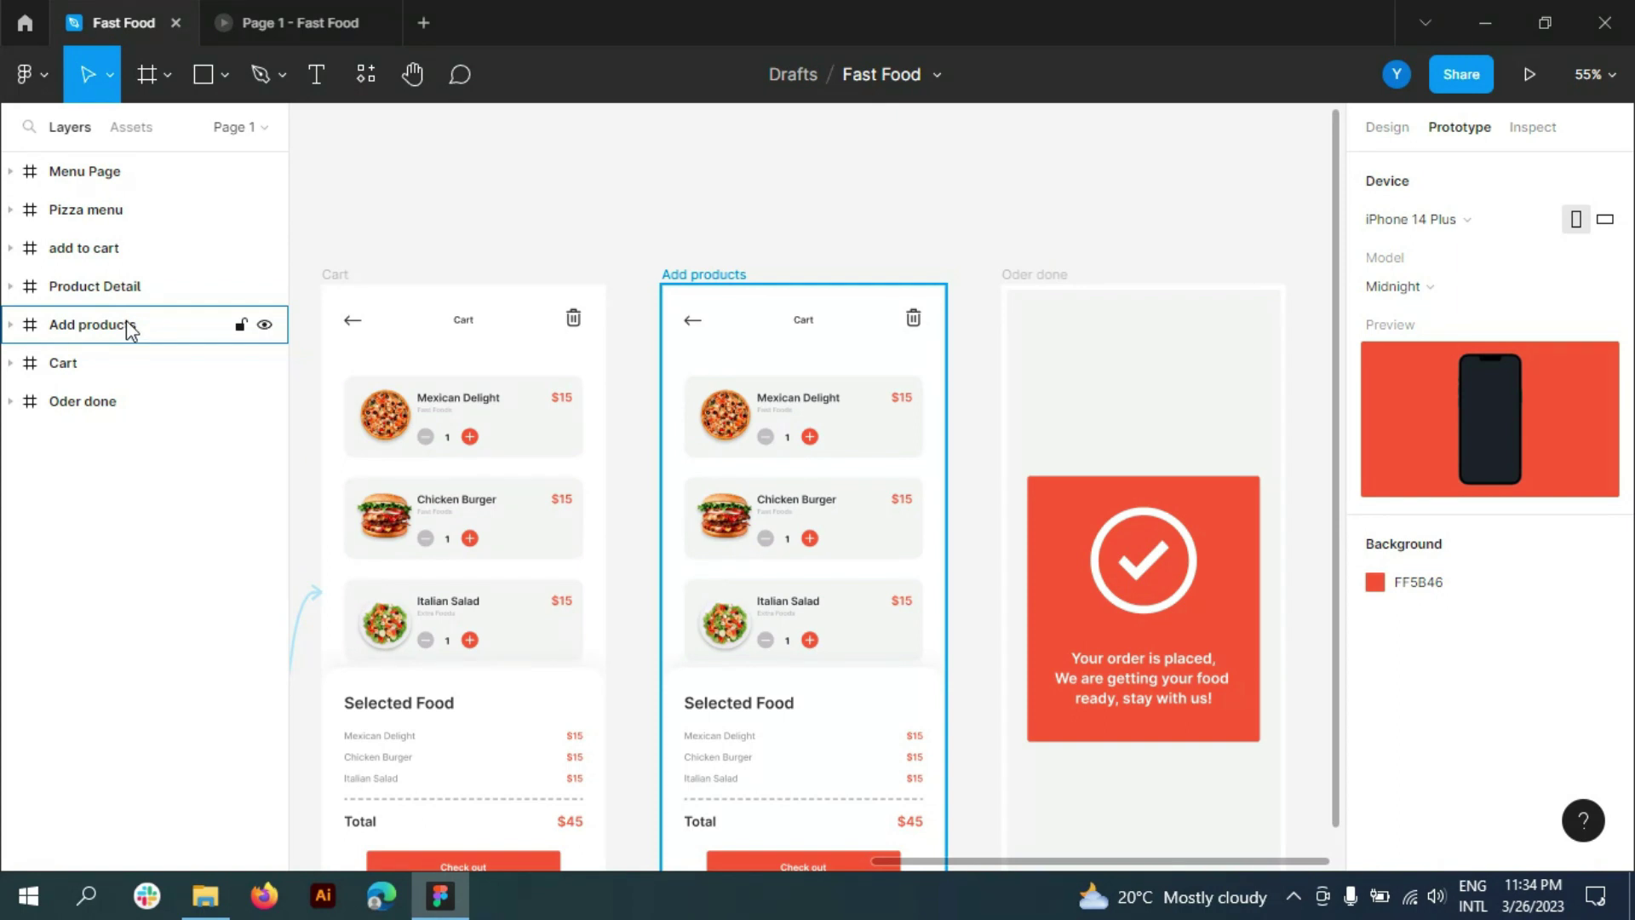
click(141, 293)
click(147, 323)
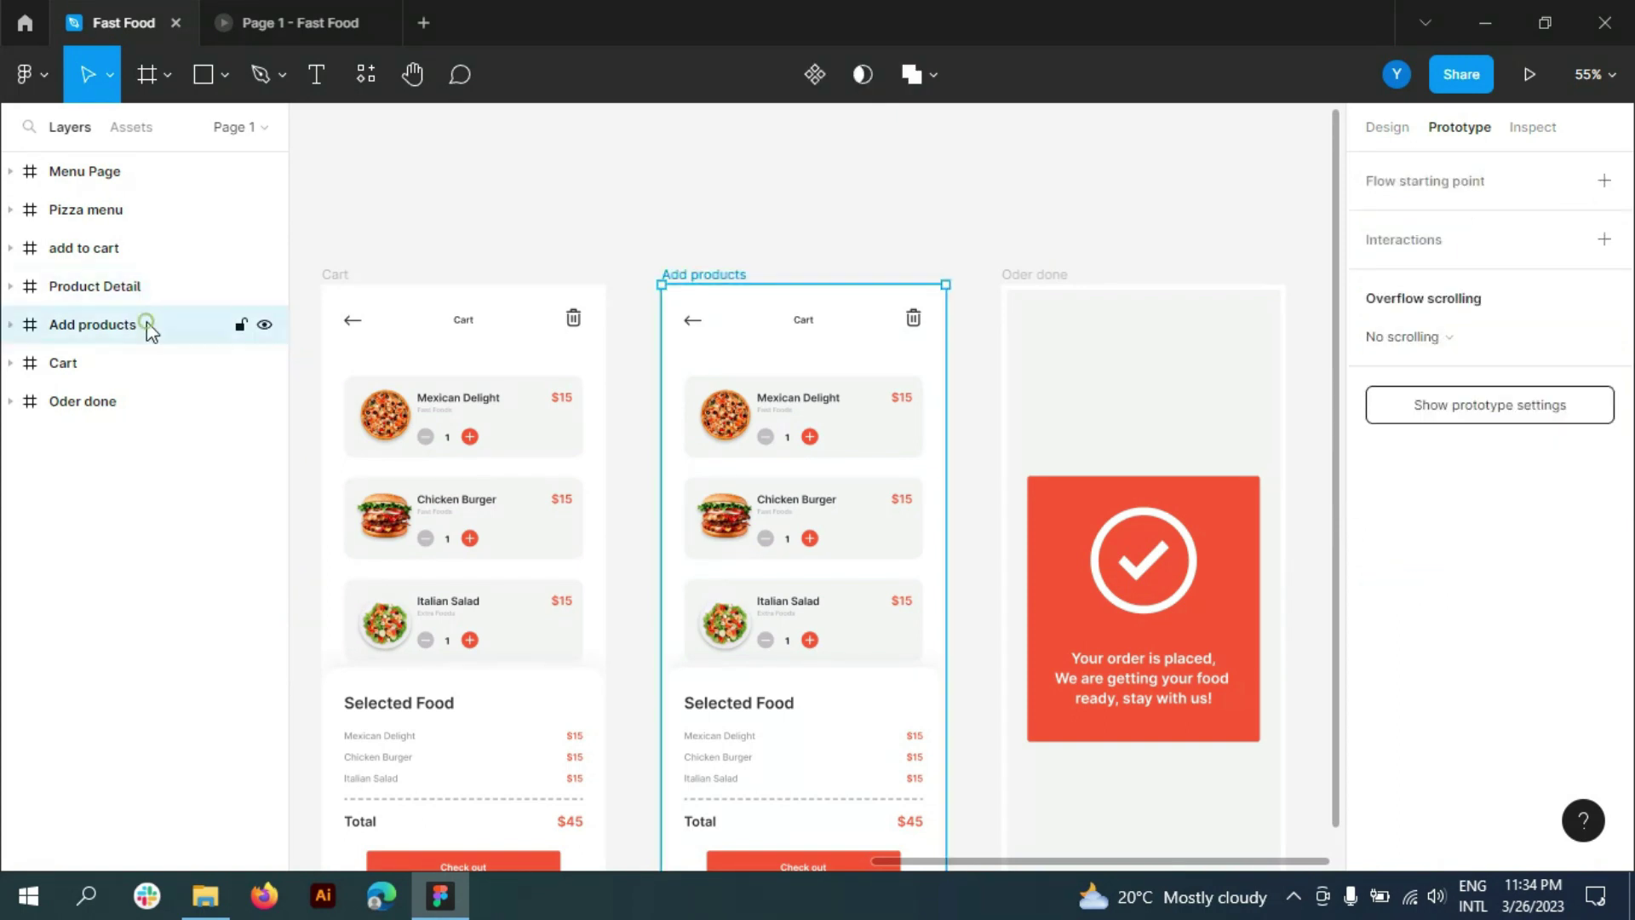
- Move the Cart layer above Add products in the Layers panel
click(131, 361)
drag(131, 361, 145, 317)
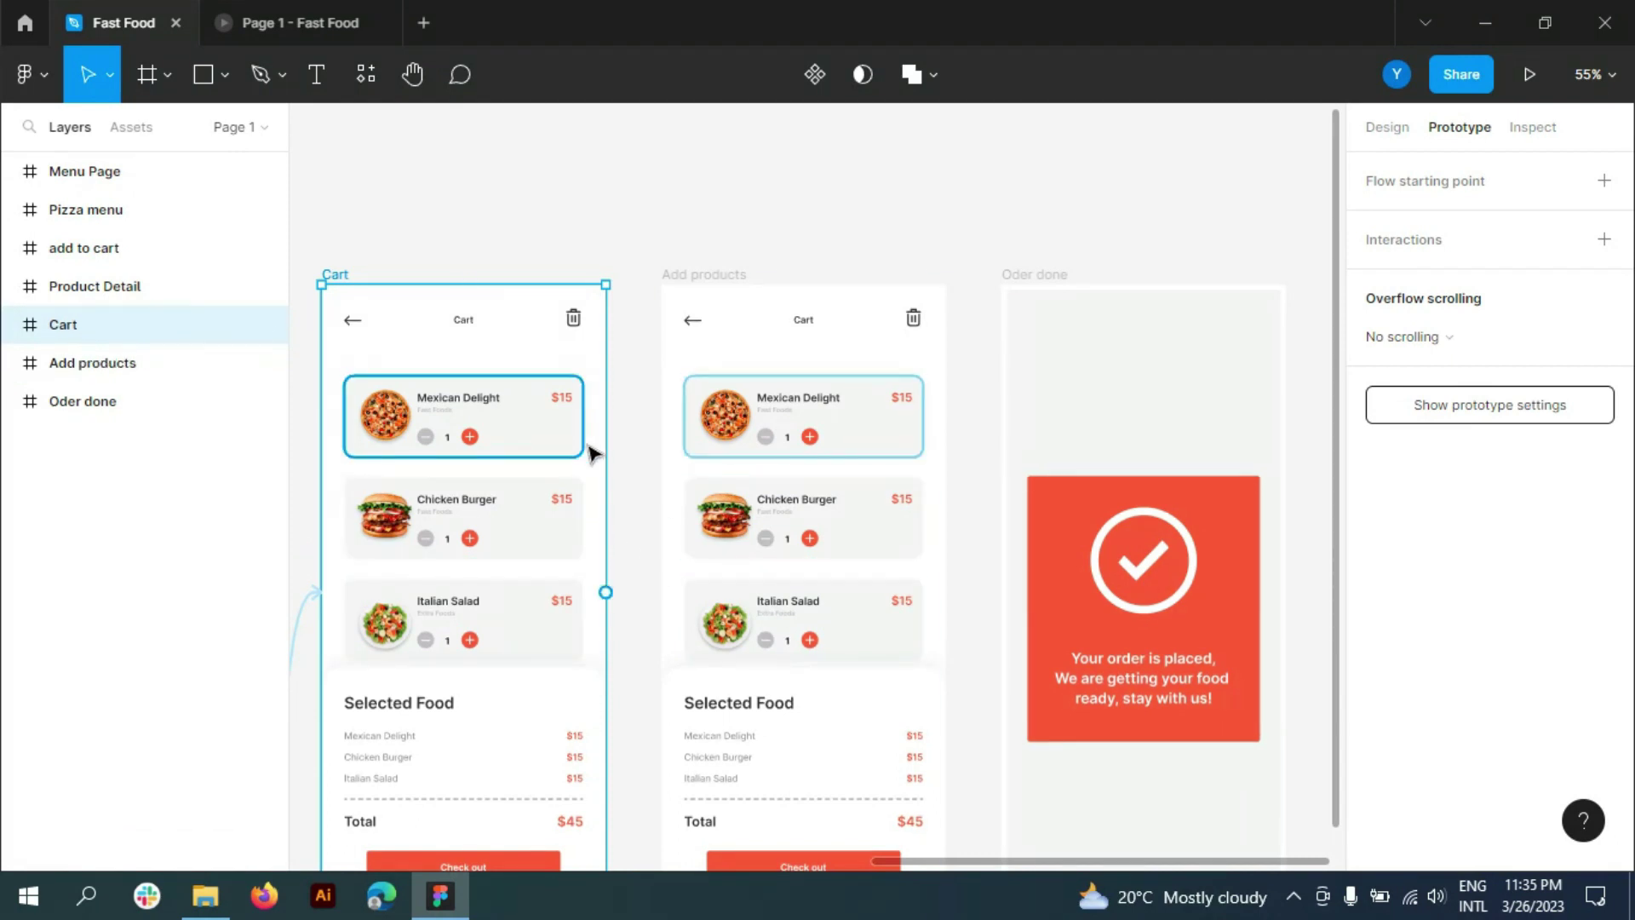
ctrl+scroll(579, 440, up, 2)
mouse_move(468, 437)
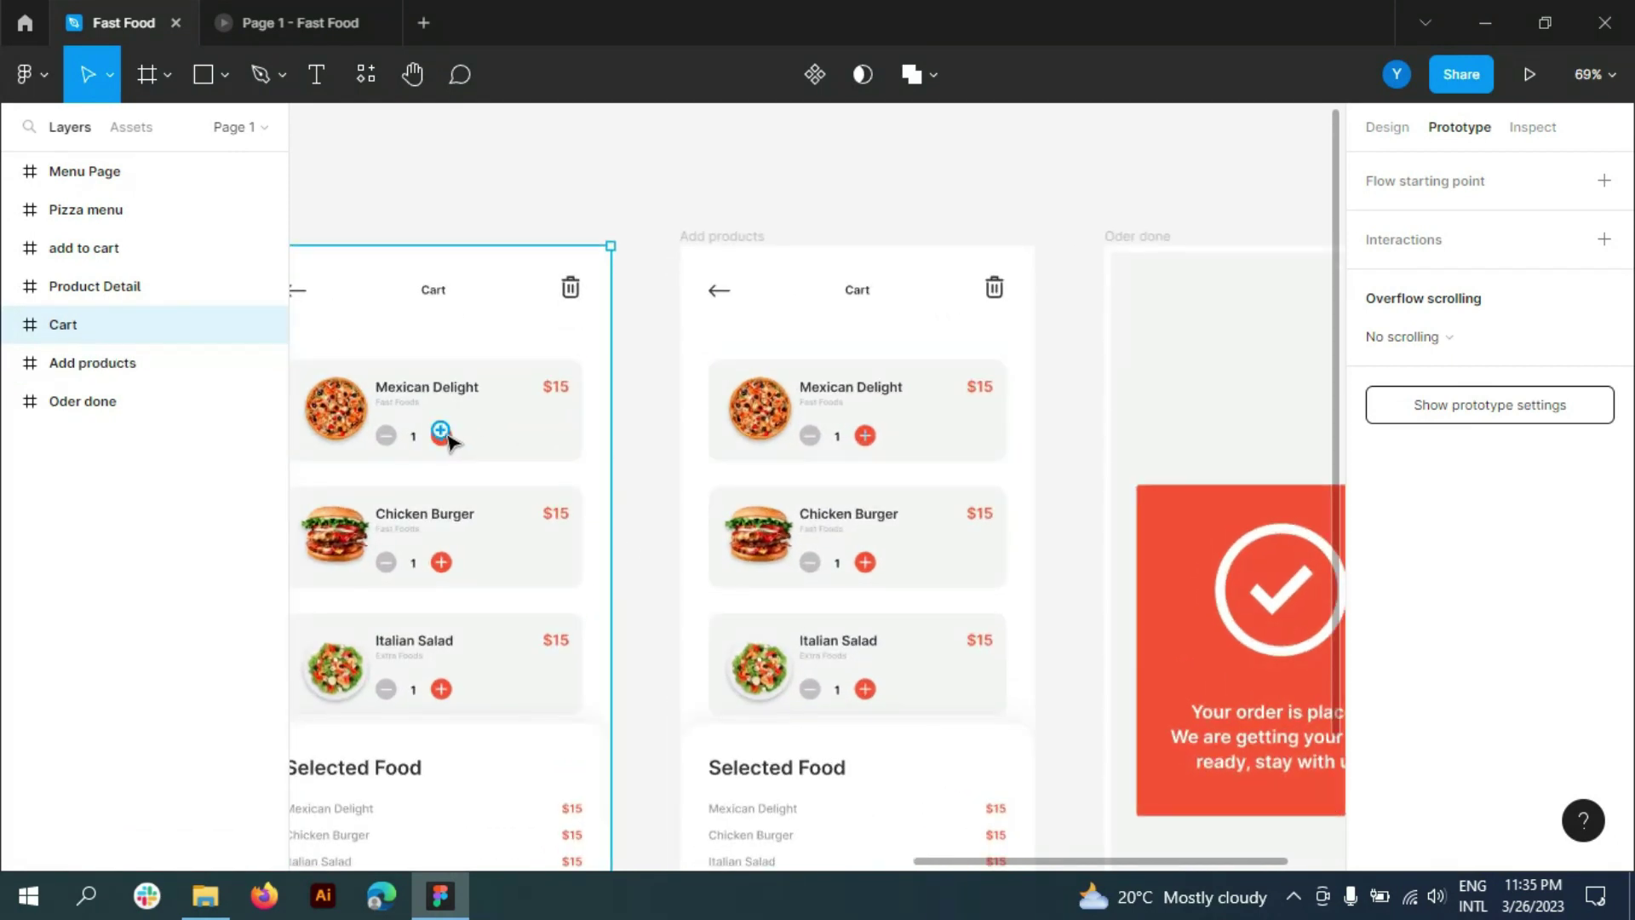
- Link the Mexican Delight plus button (Group 2) to Add products with Quick smart animate
click(442, 434)
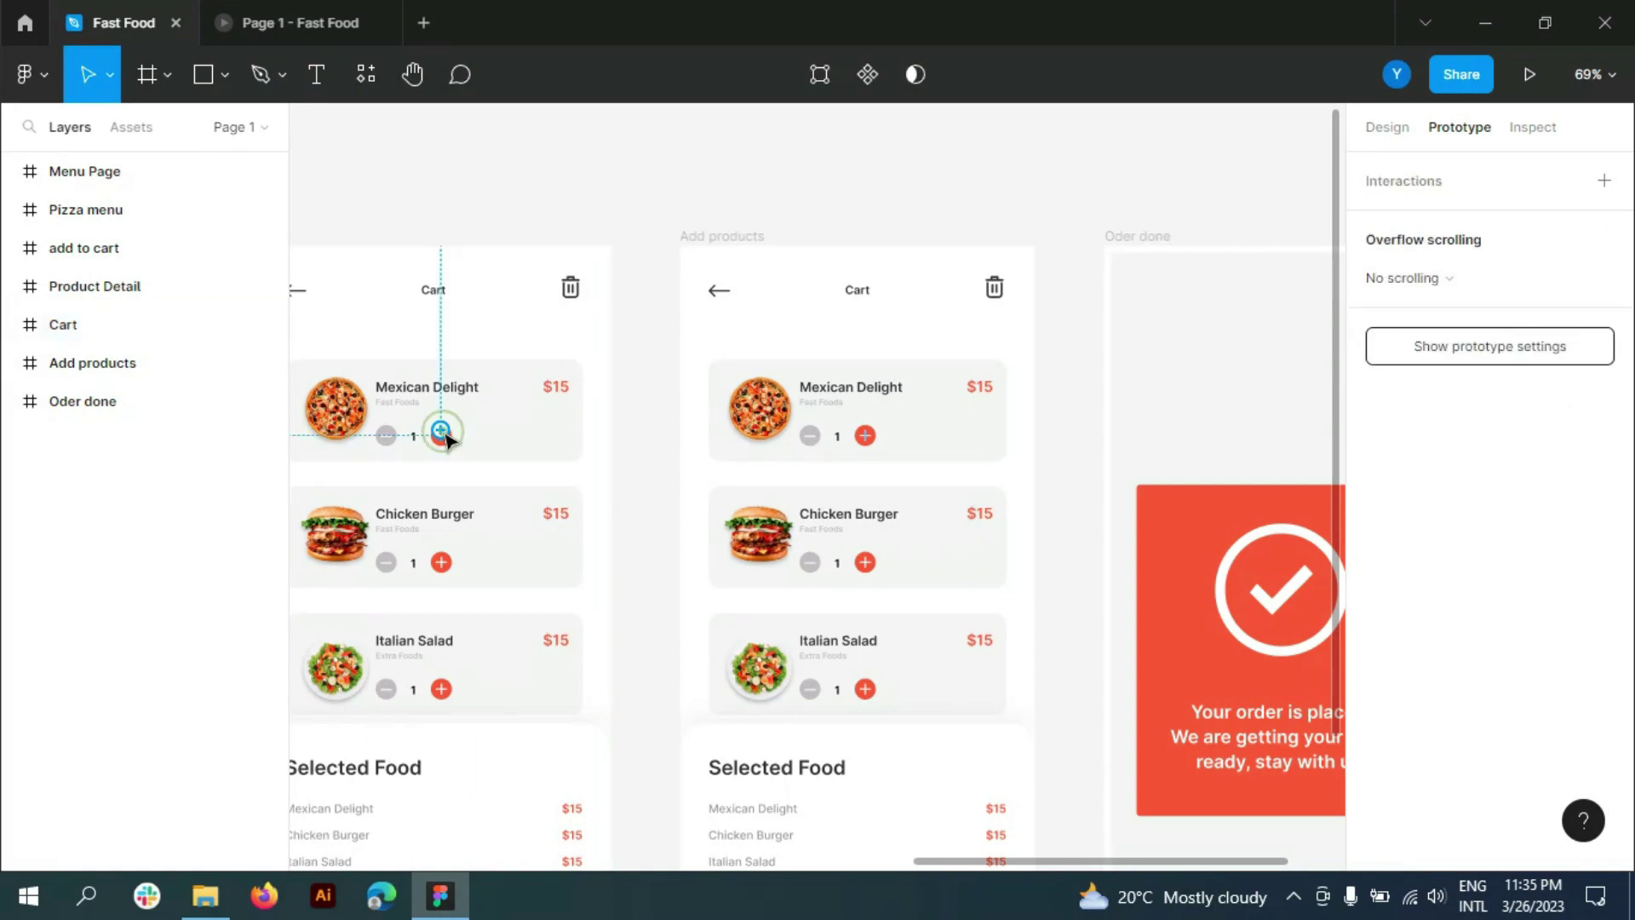
click(10, 325)
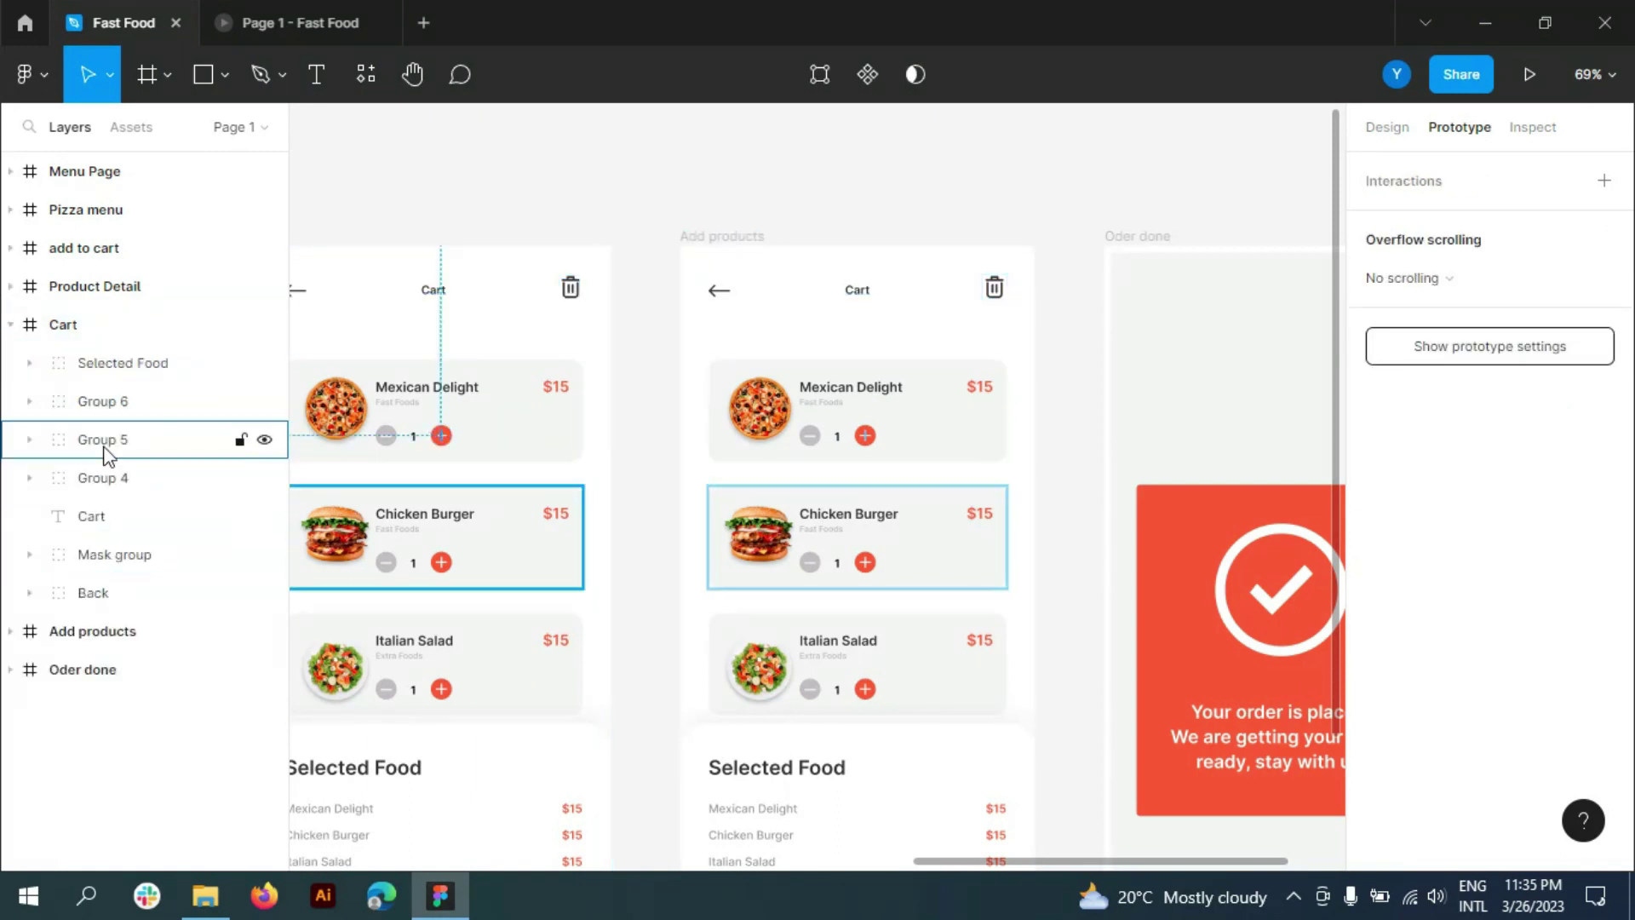
click(25, 479)
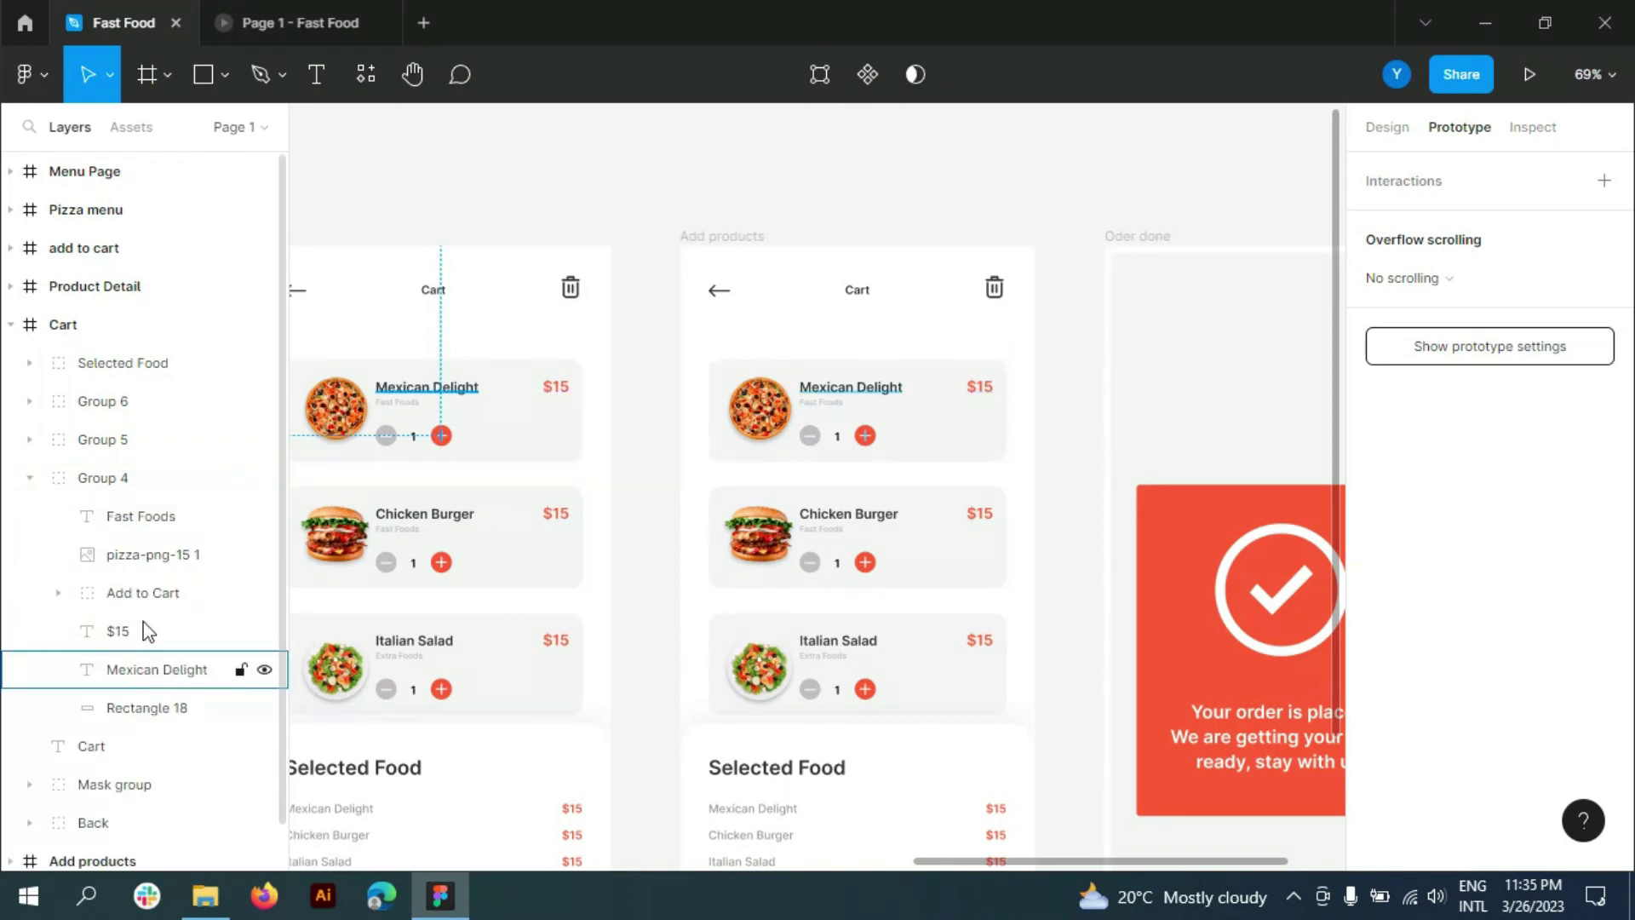
click(59, 593)
click(158, 670)
drag(452, 443, 691, 521)
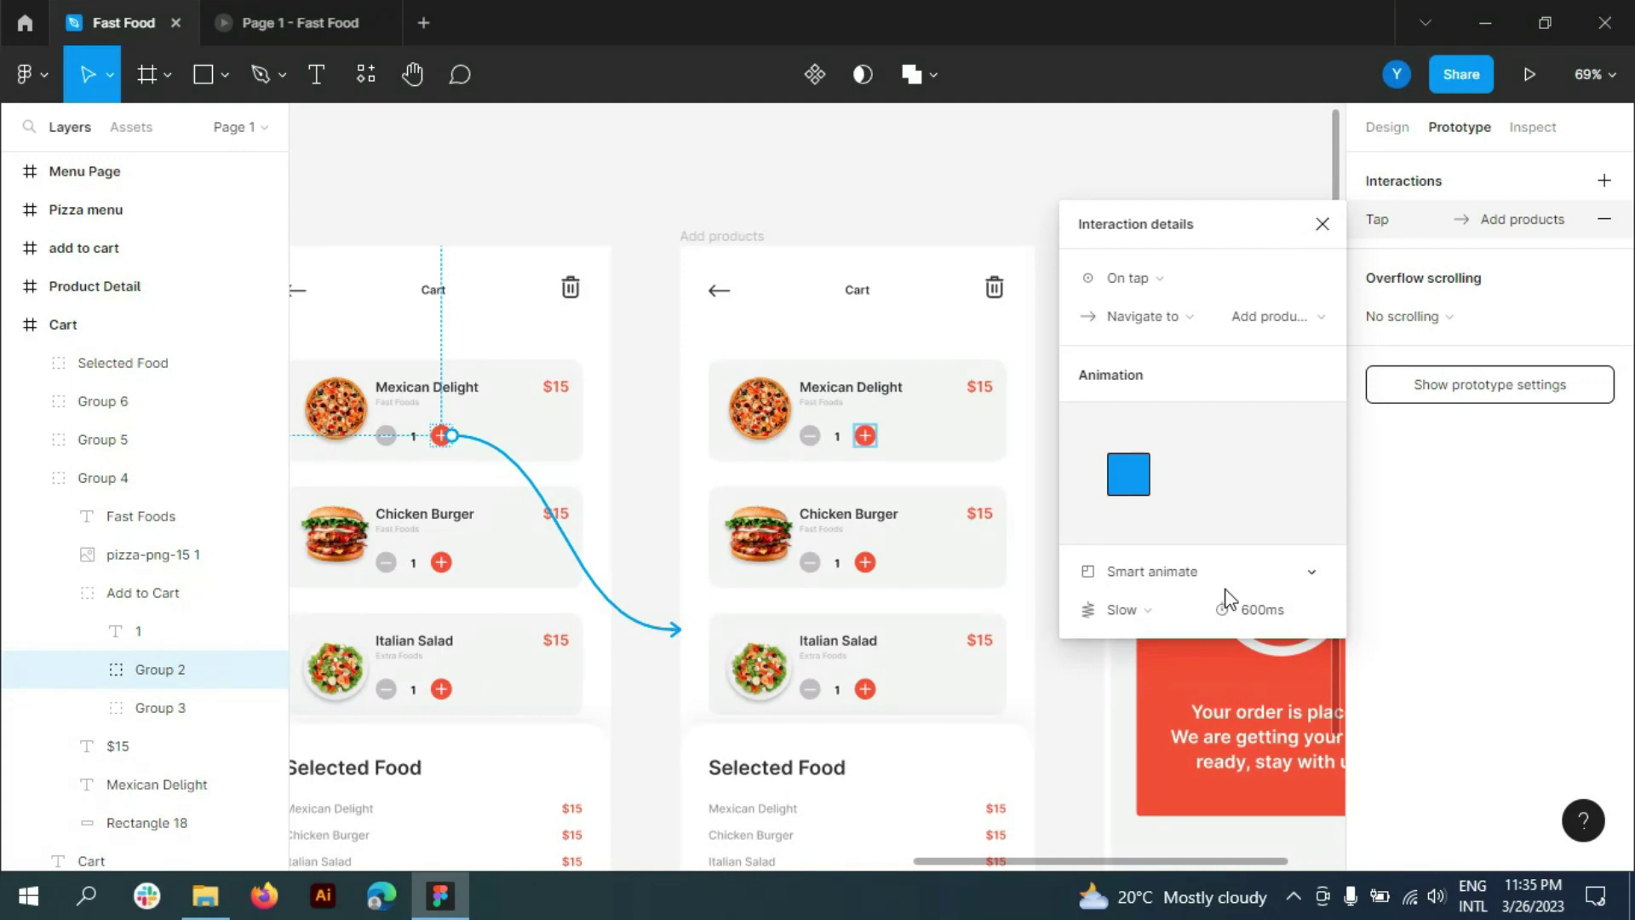
click(1191, 612)
click(1168, 555)
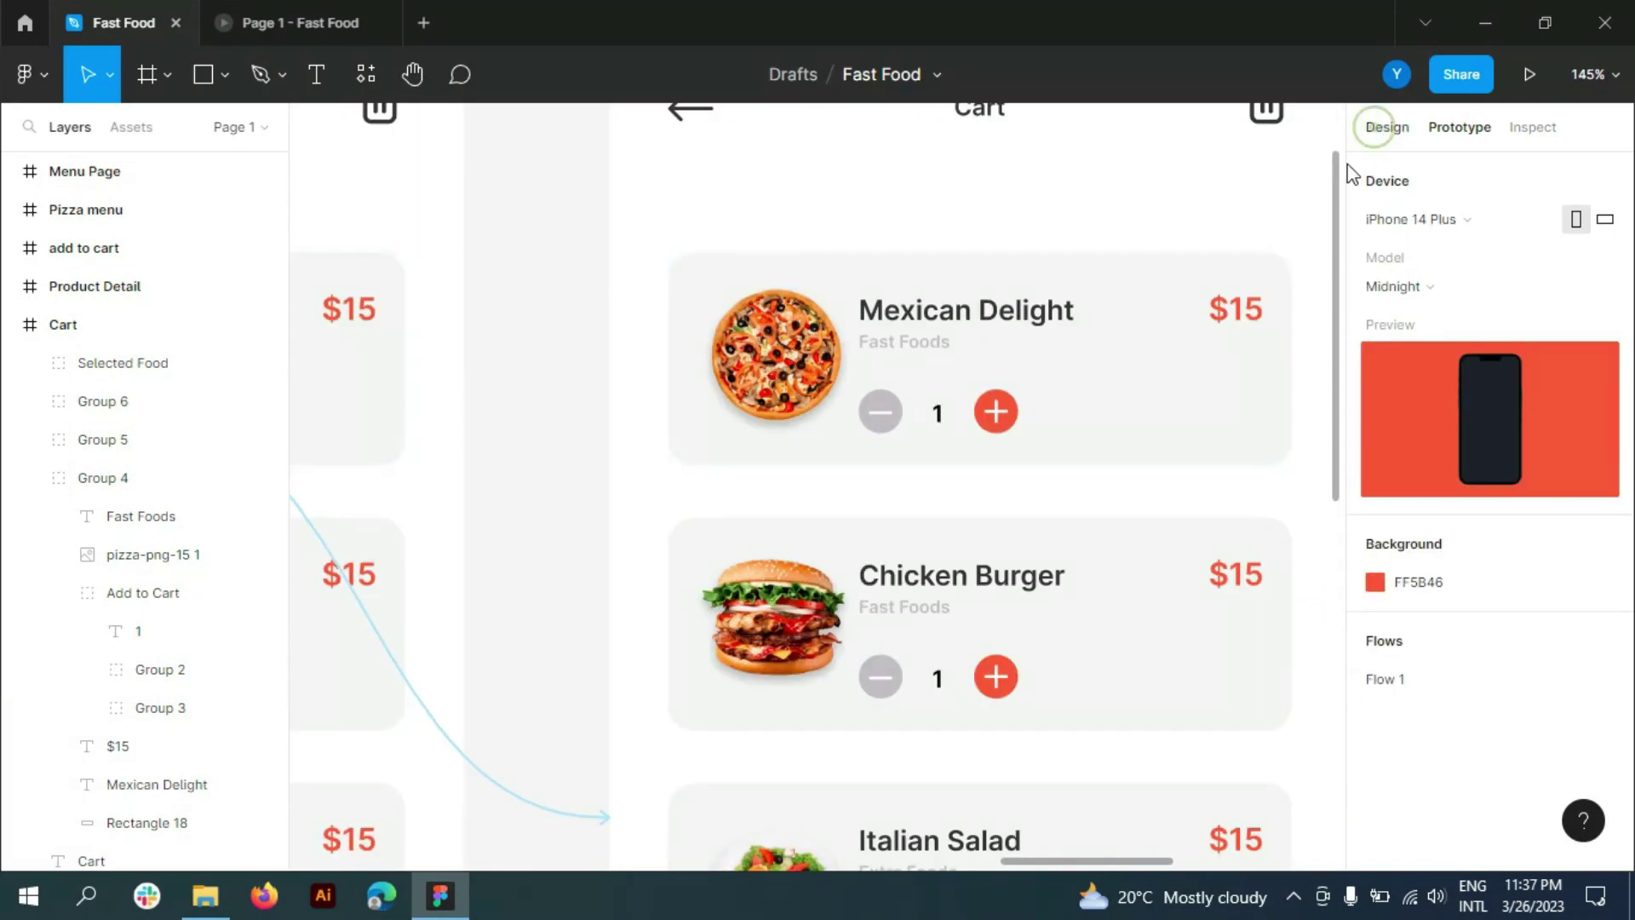
- Change the Mexican Delight quantity on Add products from 1 to 2
click(1387, 127)
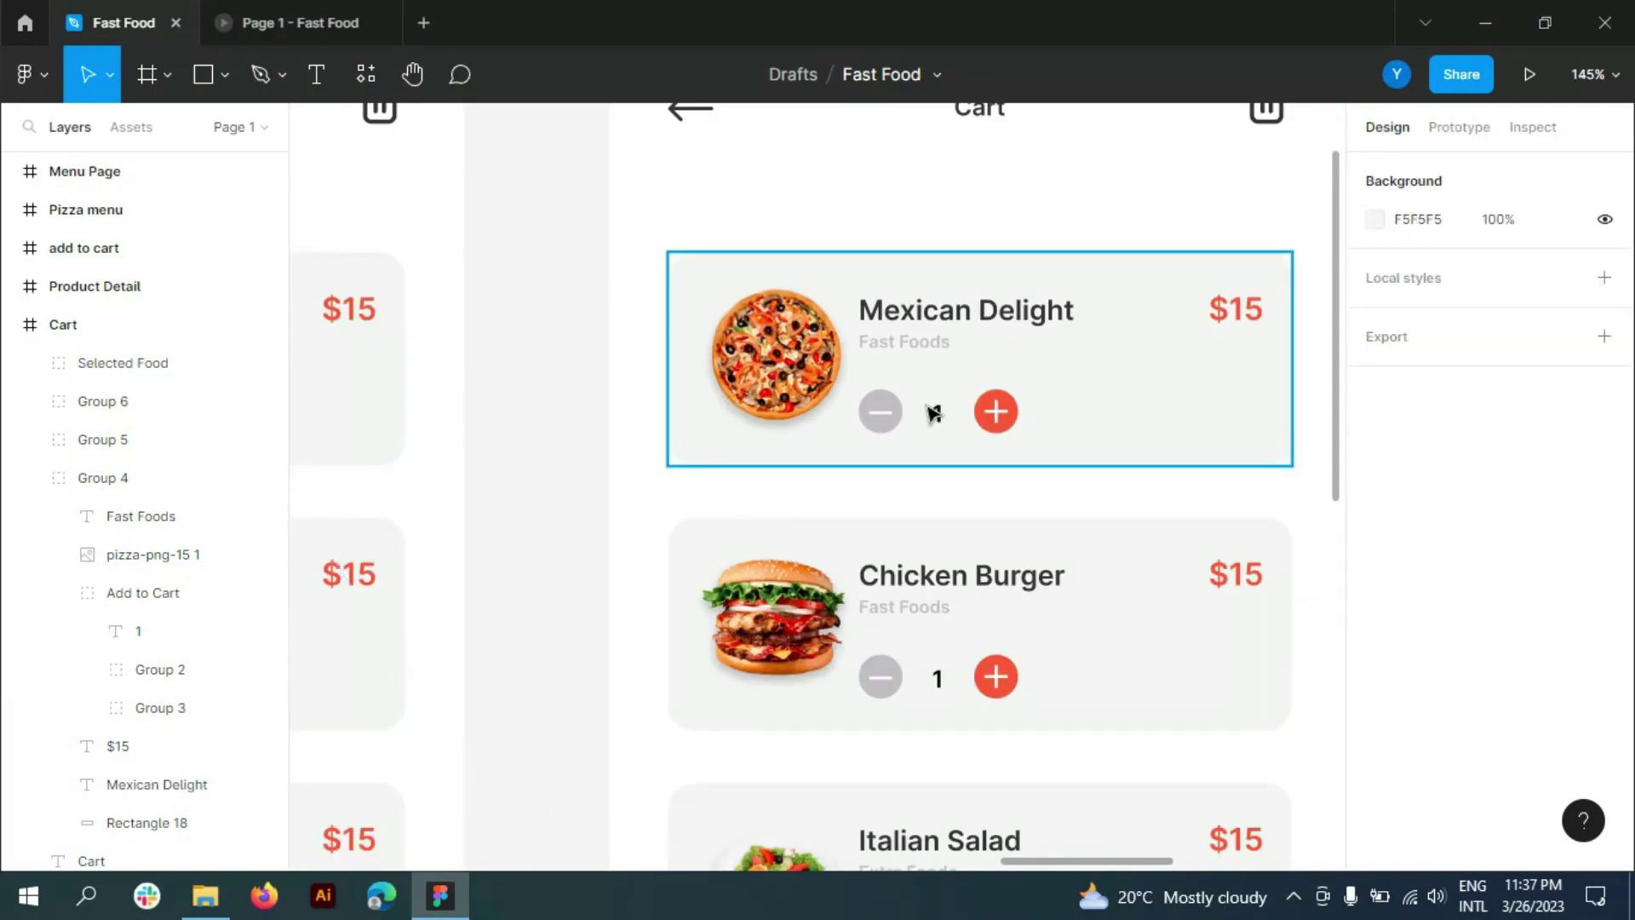
double_click(937, 415)
key(Return)
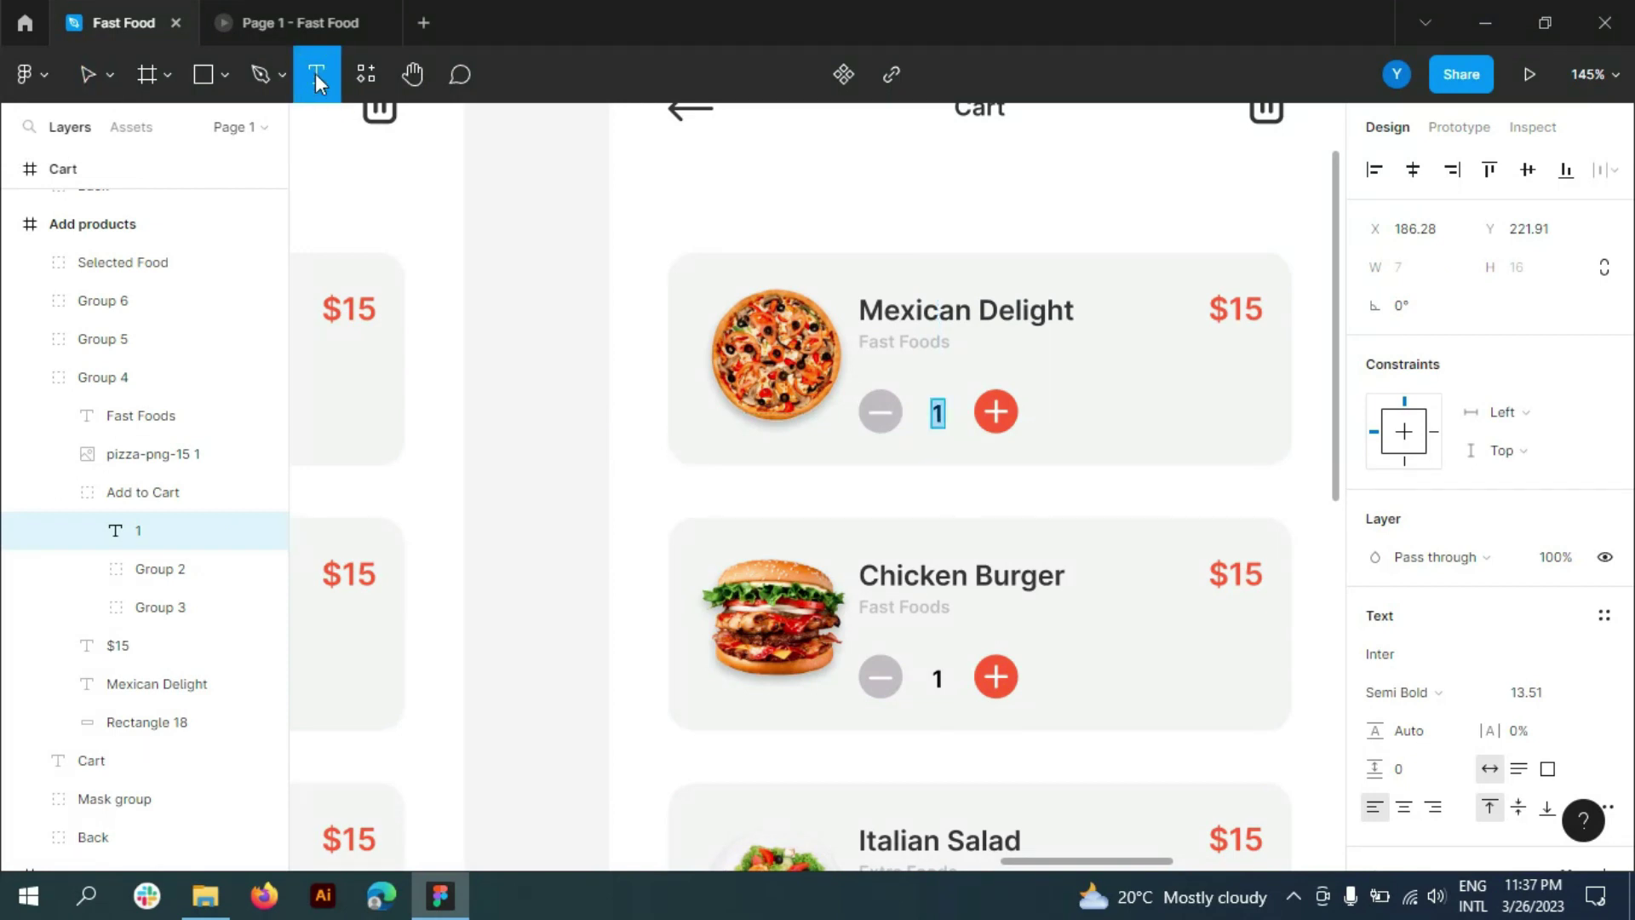
text(2)
click(85, 75)
click(1460, 128)
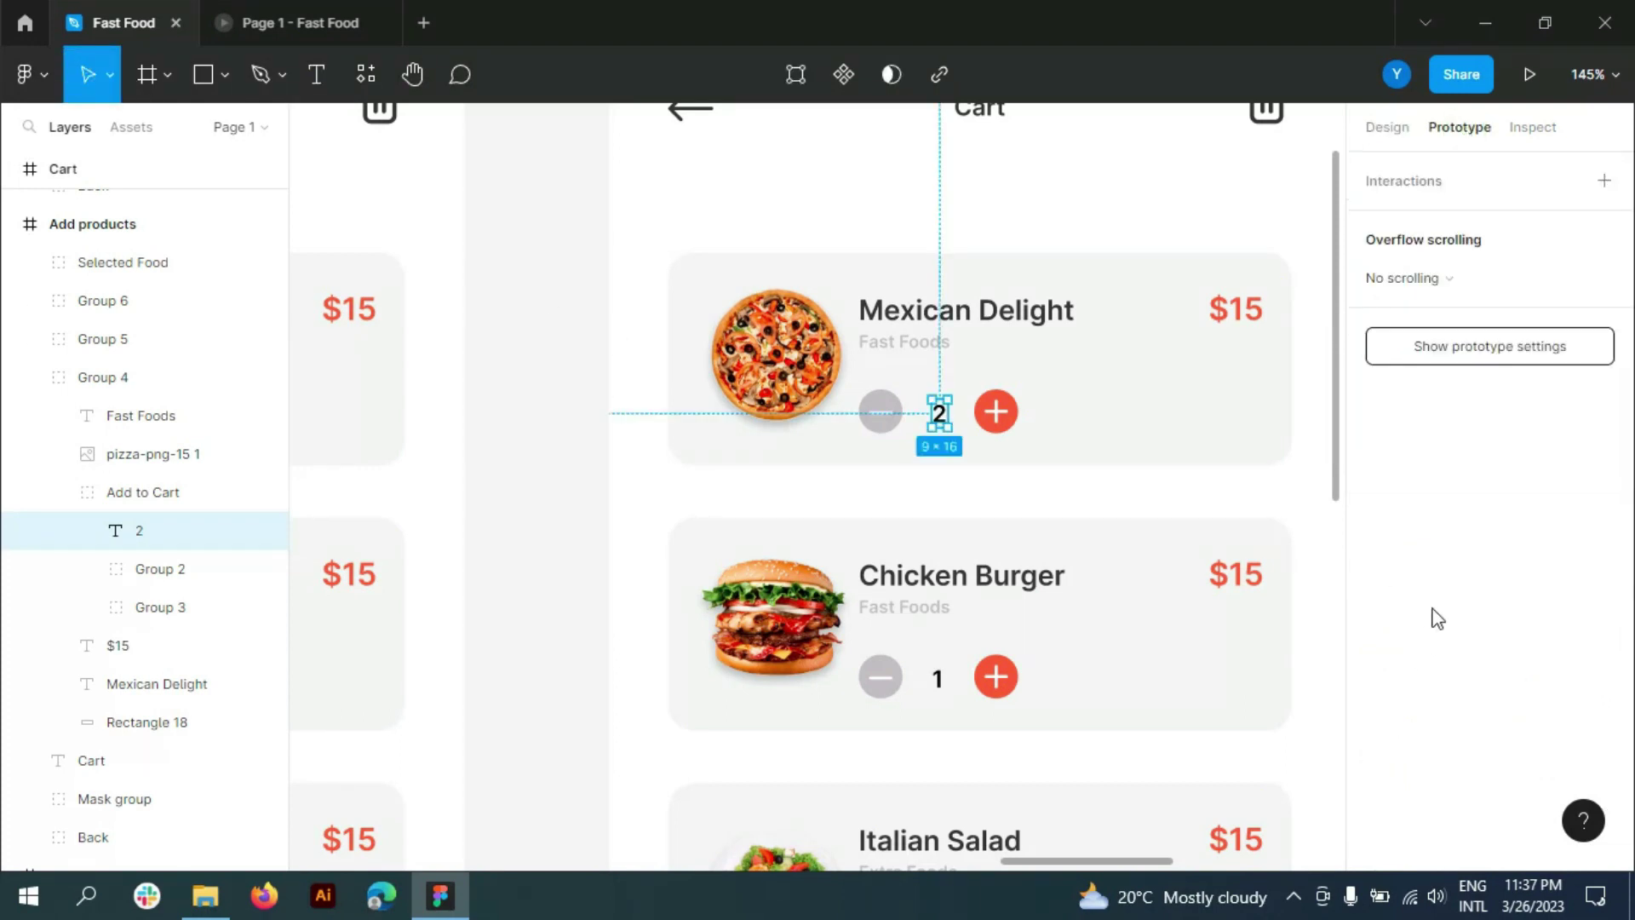
- Collapse the expanded layer groups, select the Cart frame, and preview the prototype
ctrl+scroll(567, 481, down, 5)
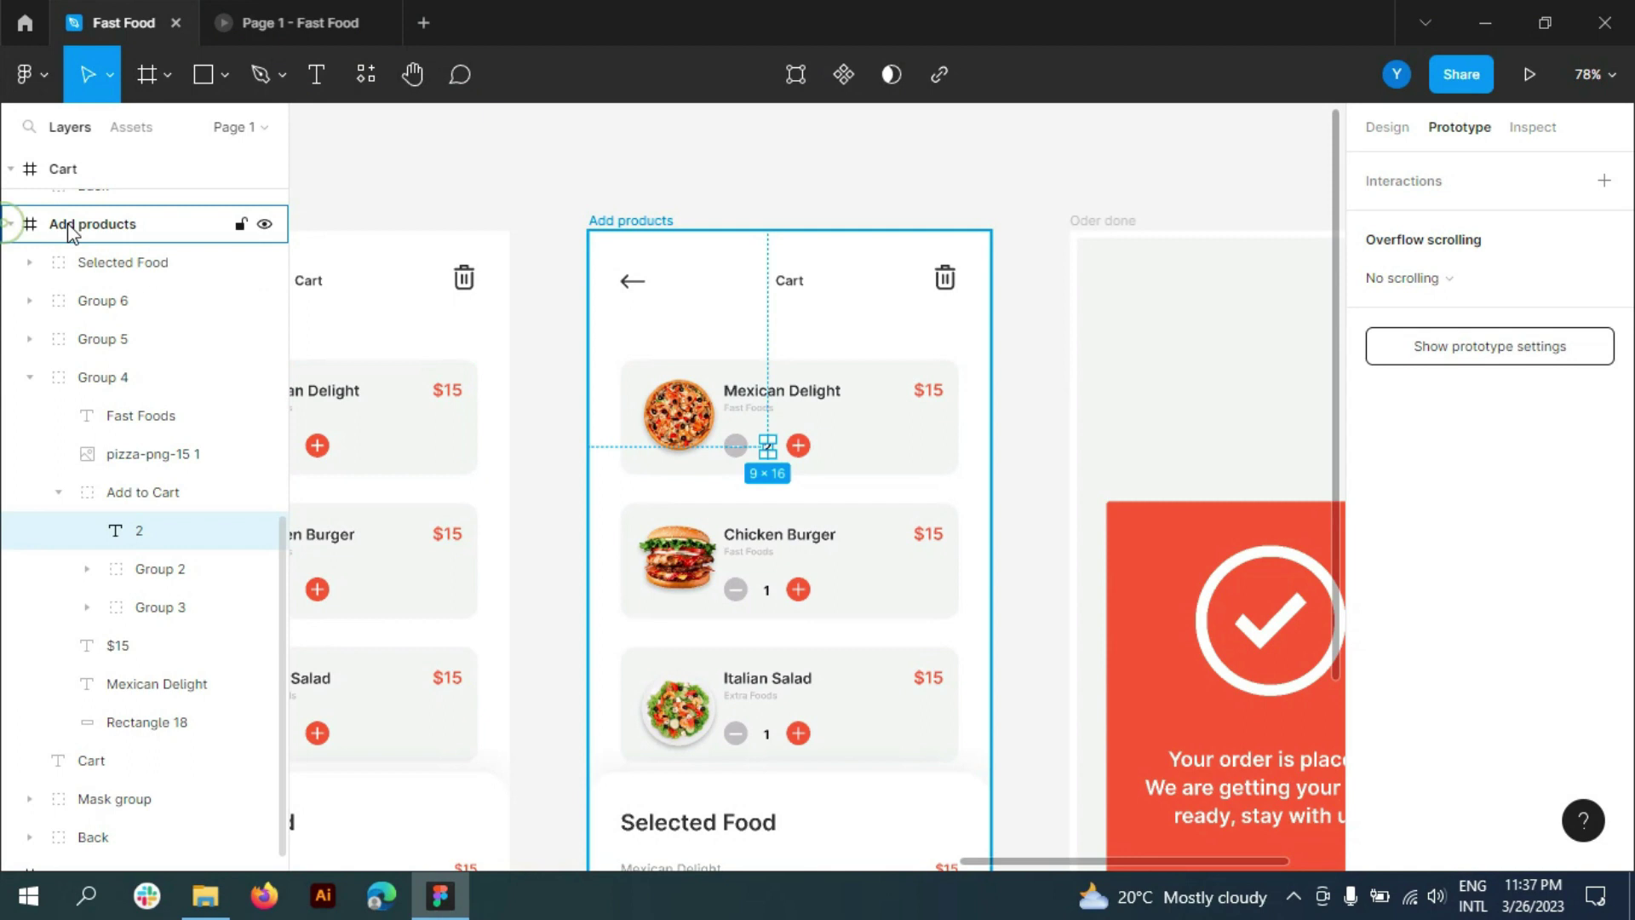
click(8, 224)
click(28, 314)
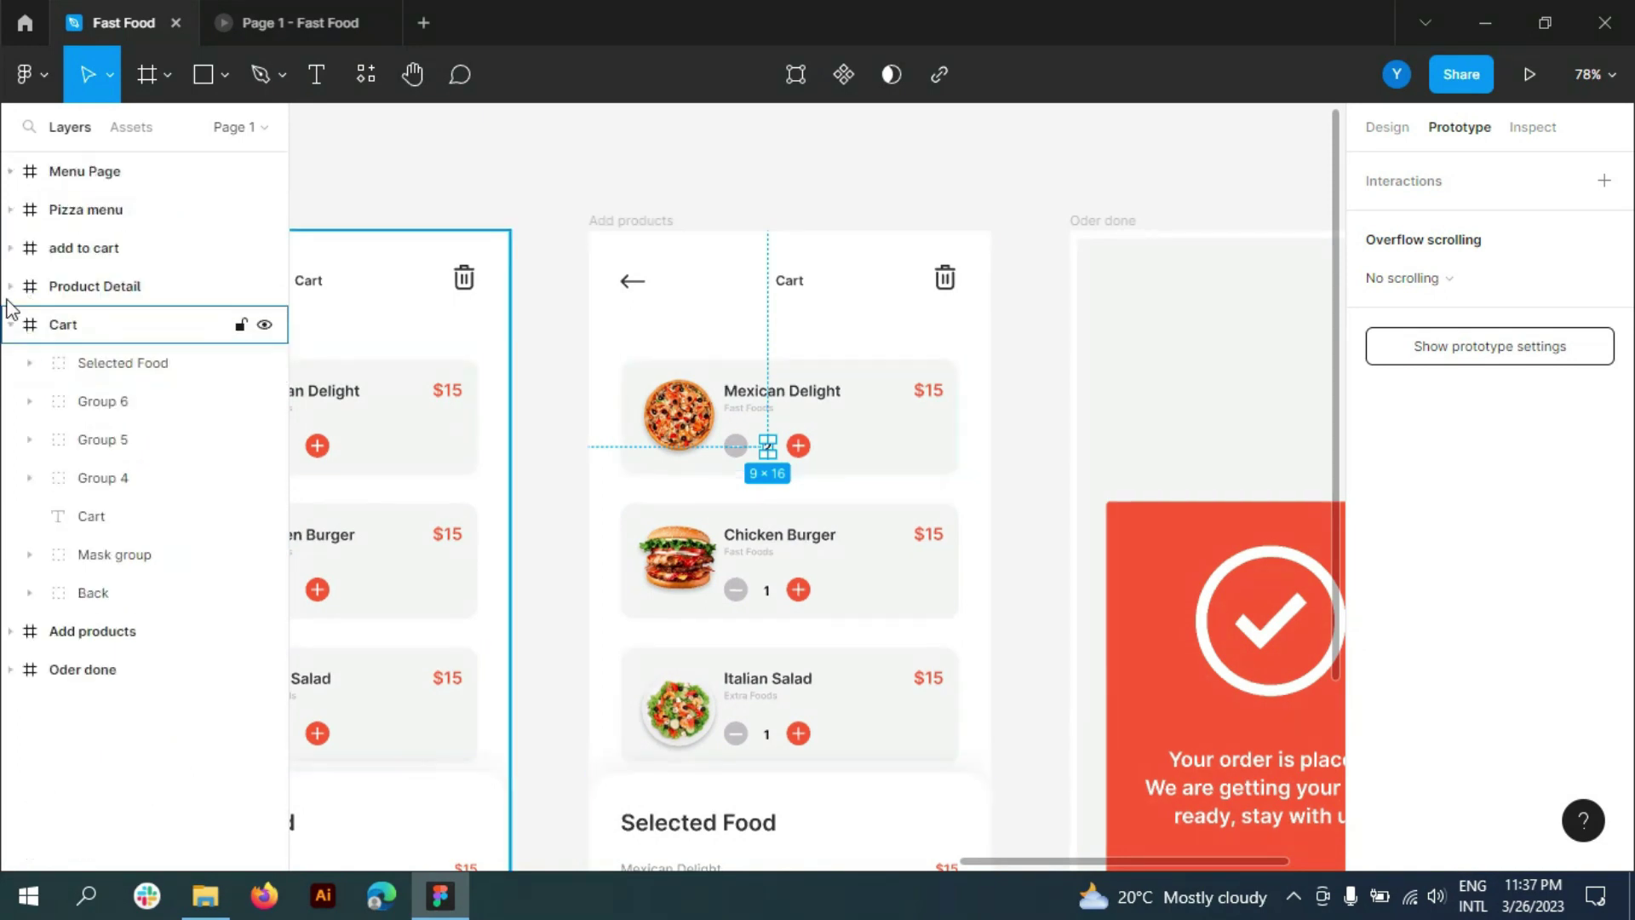
click(56, 327)
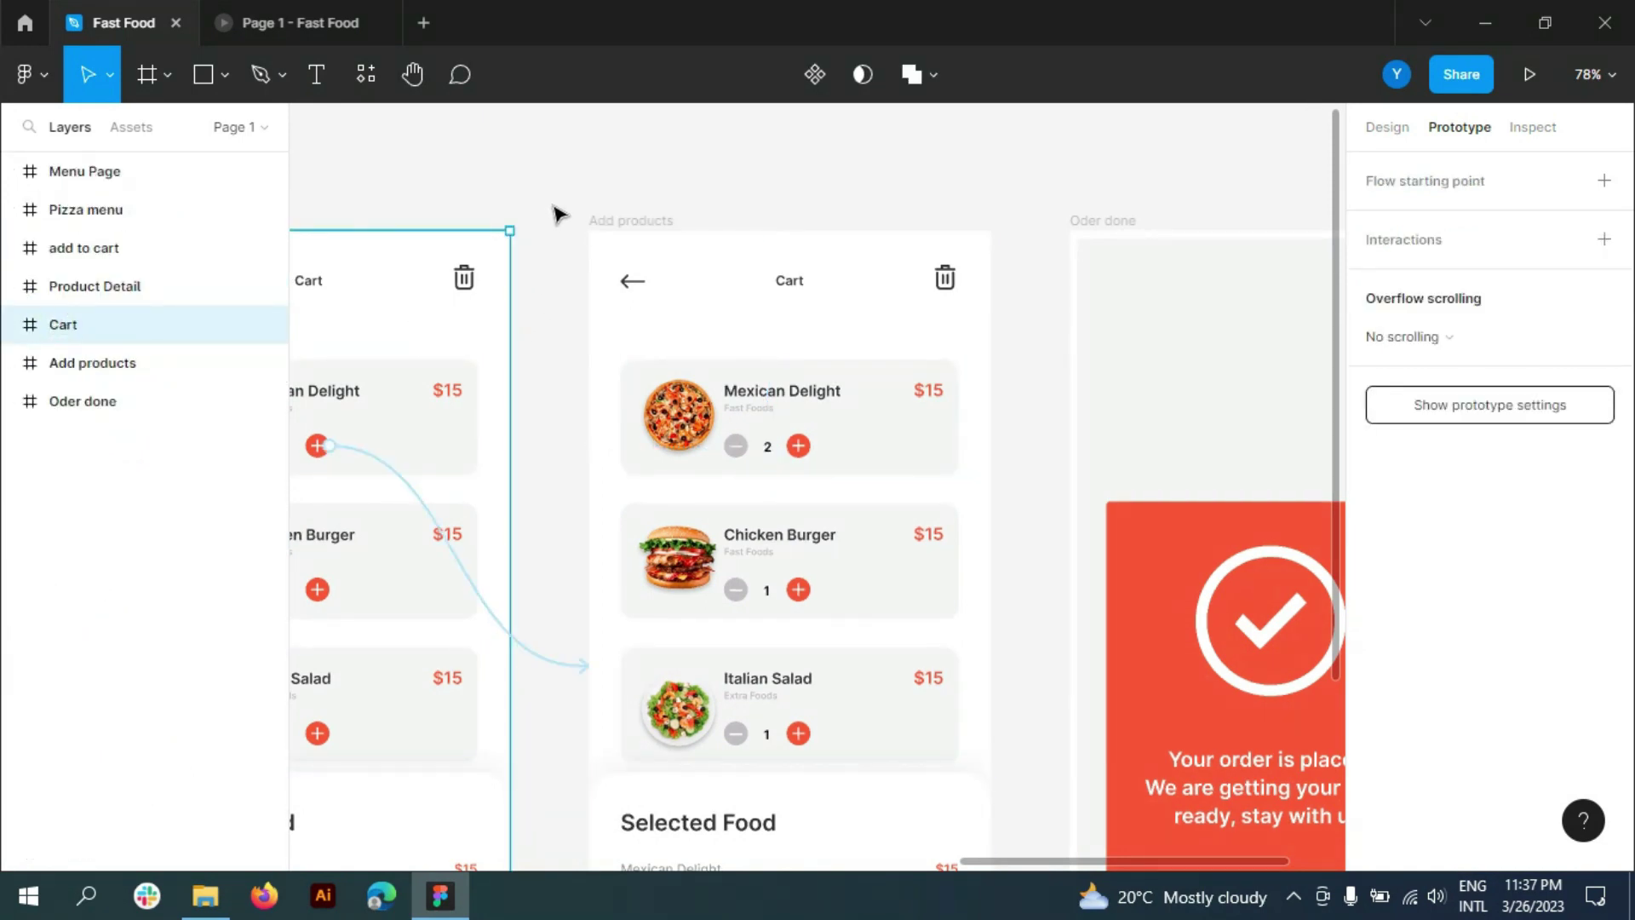
click(1529, 74)
click(1567, 841)
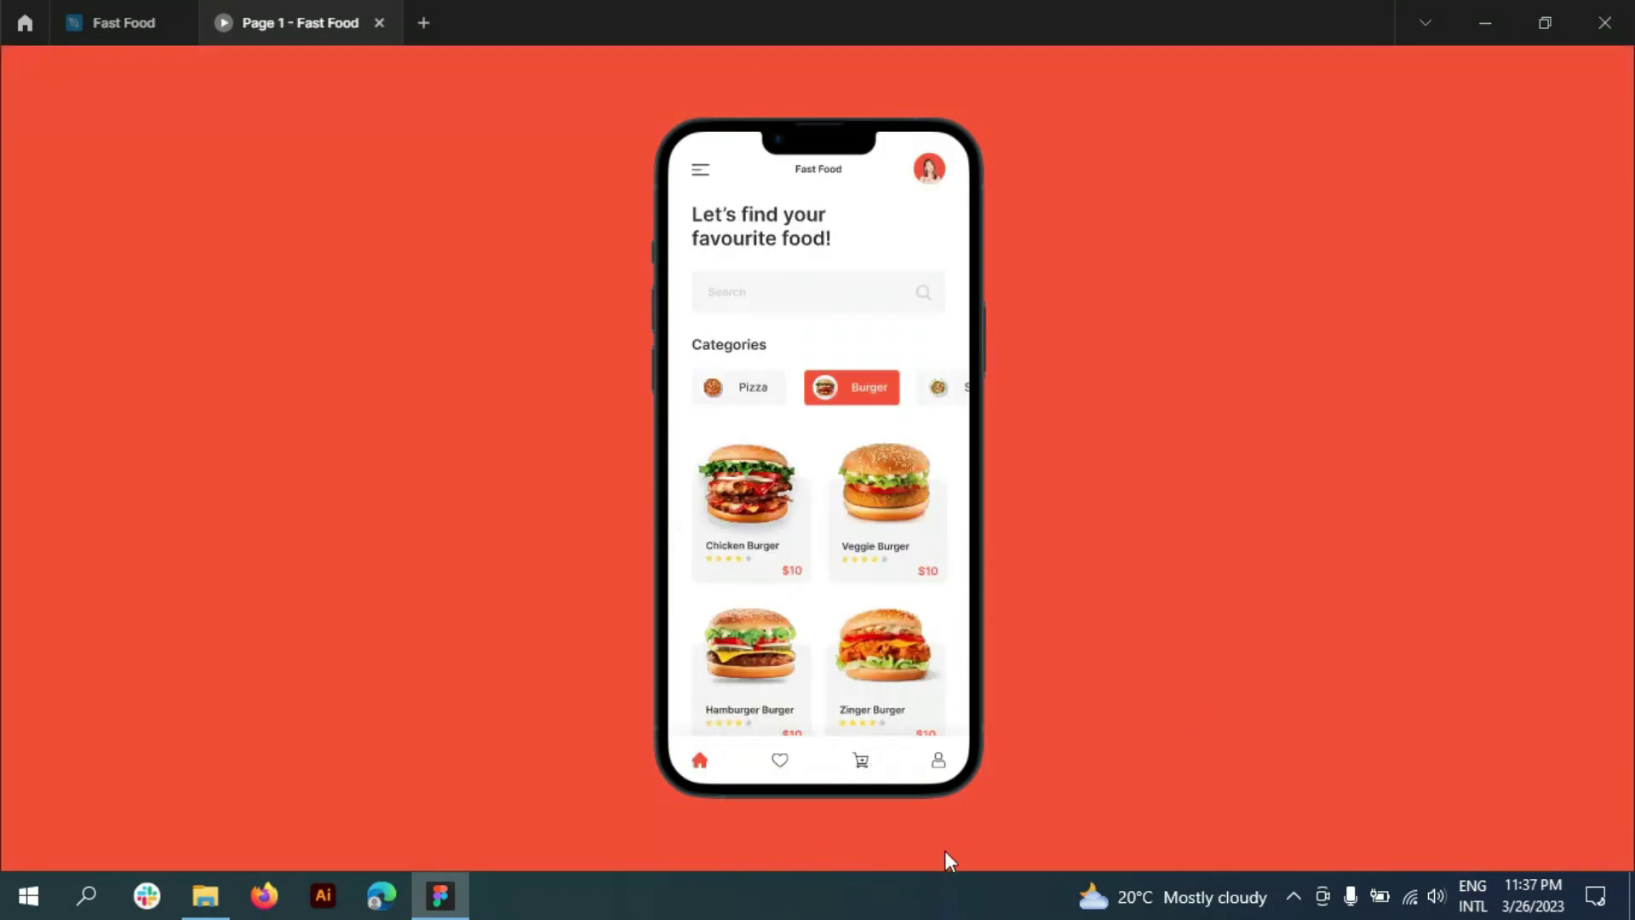
click(732, 383)
click(762, 485)
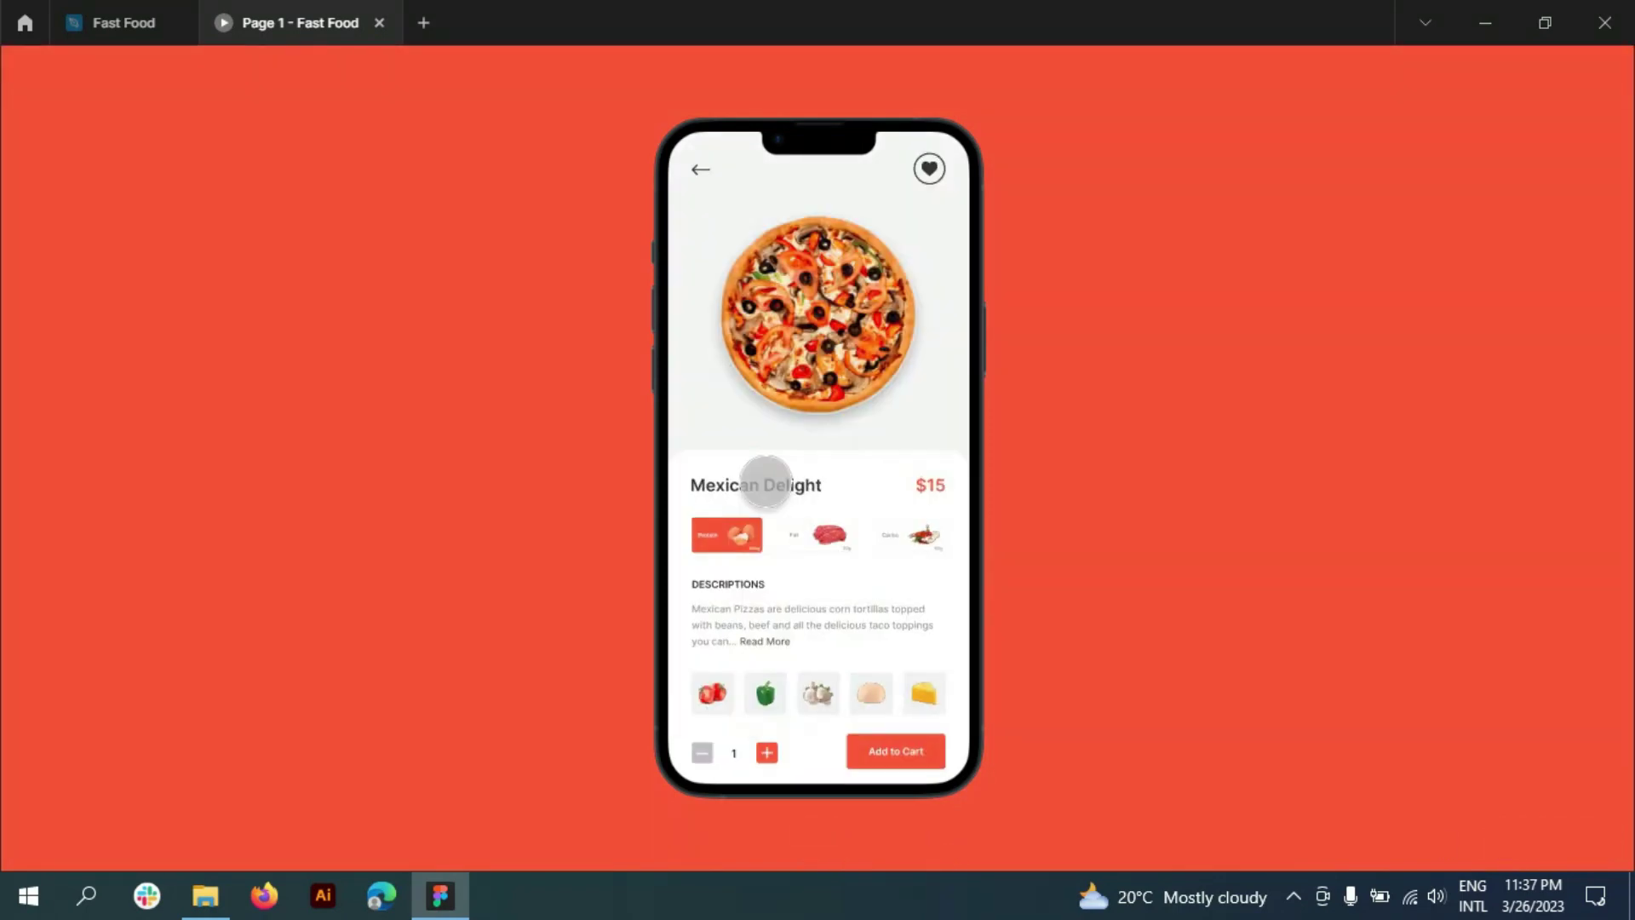
click(930, 170)
click(886, 753)
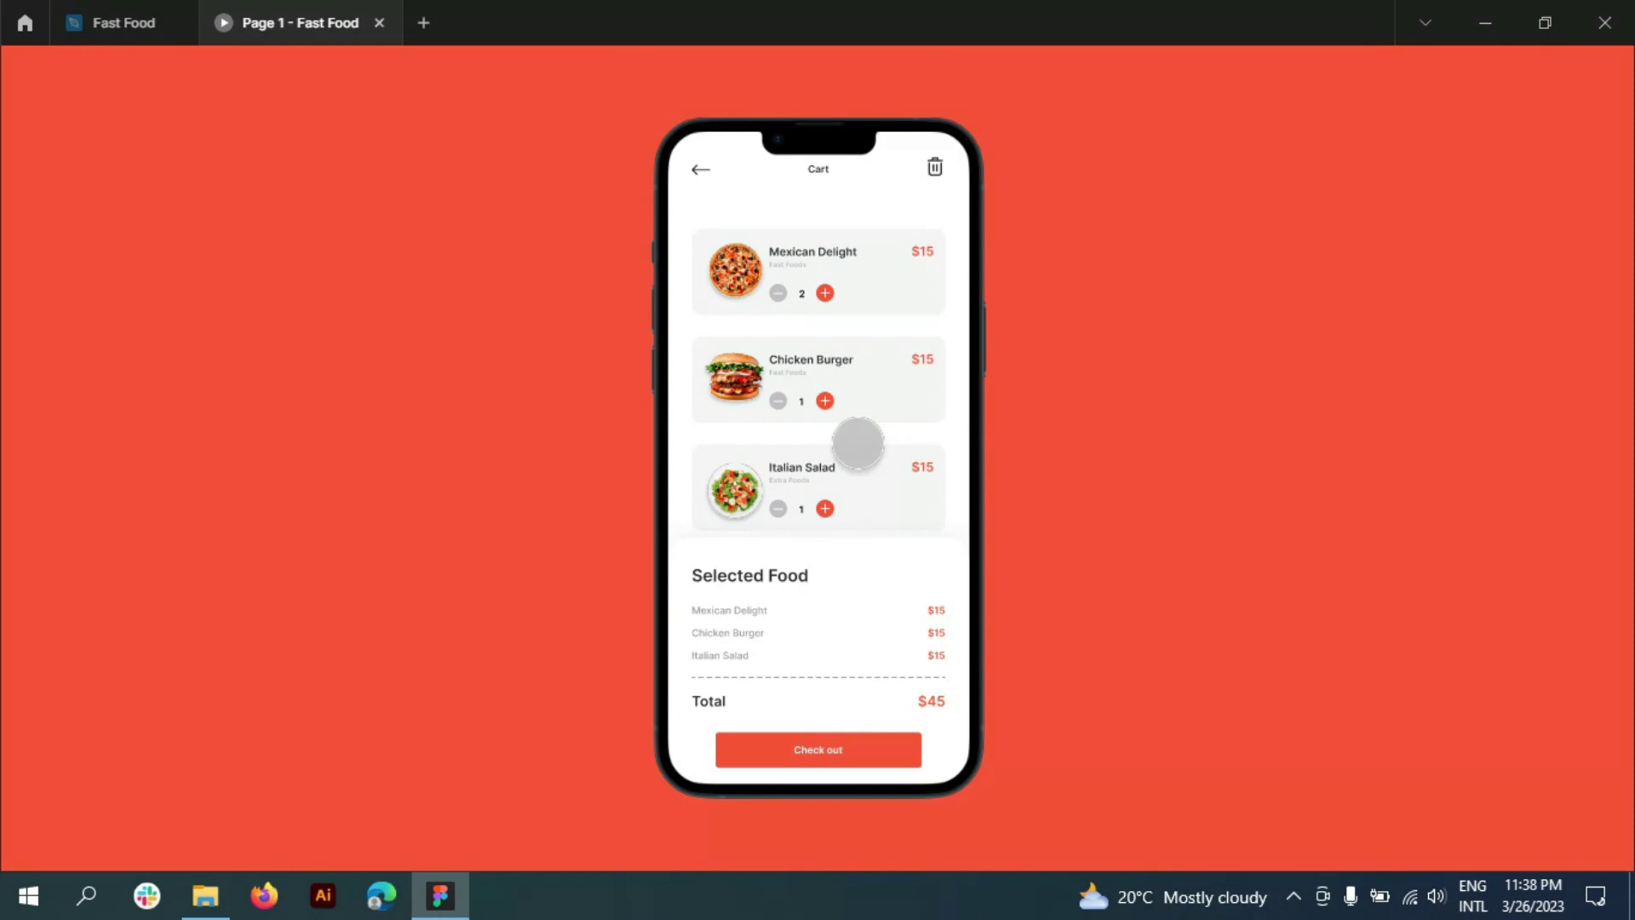
click(119, 22)
click(1447, 405)
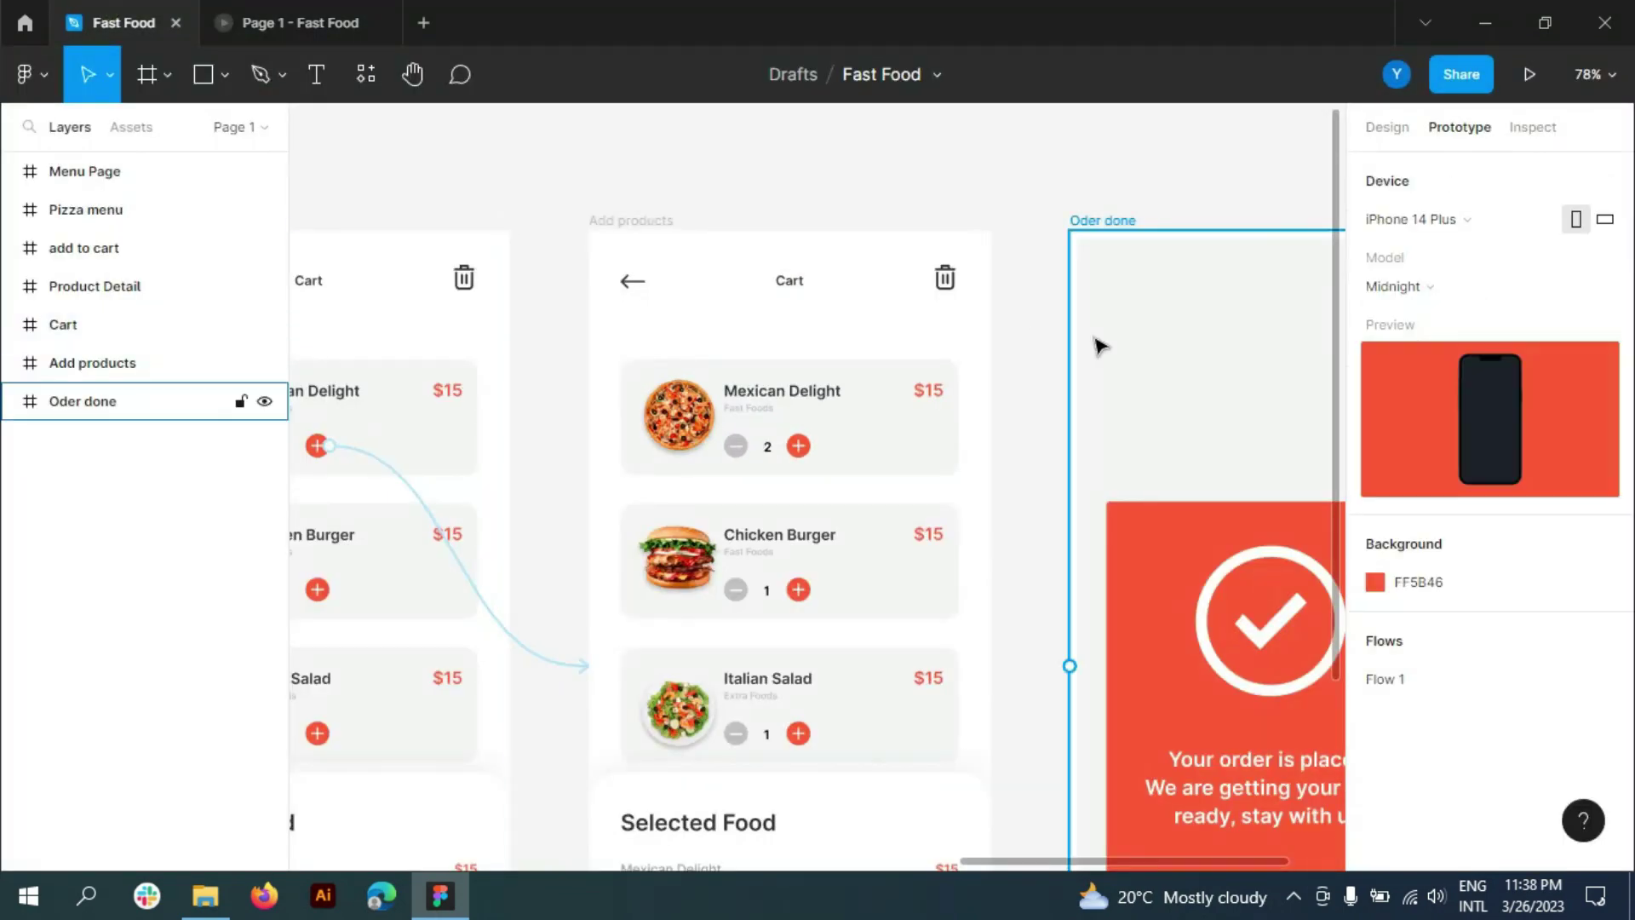
scroll(974, 329, down, 5)
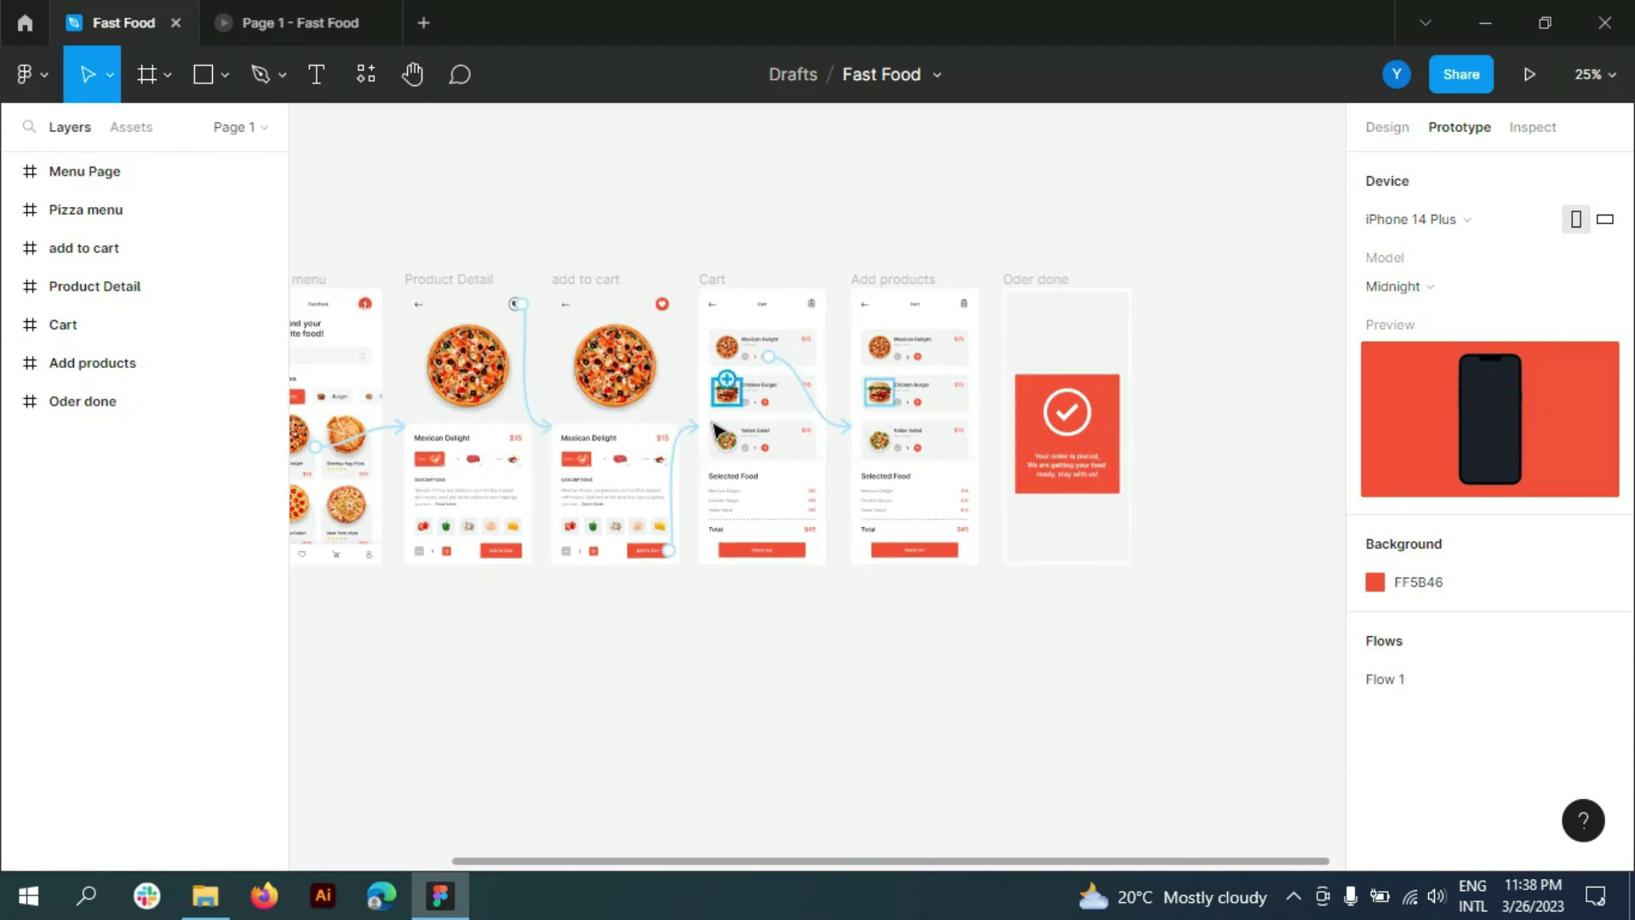
scroll(724, 400, down, 2)
scroll(1124, 356, up, 3)
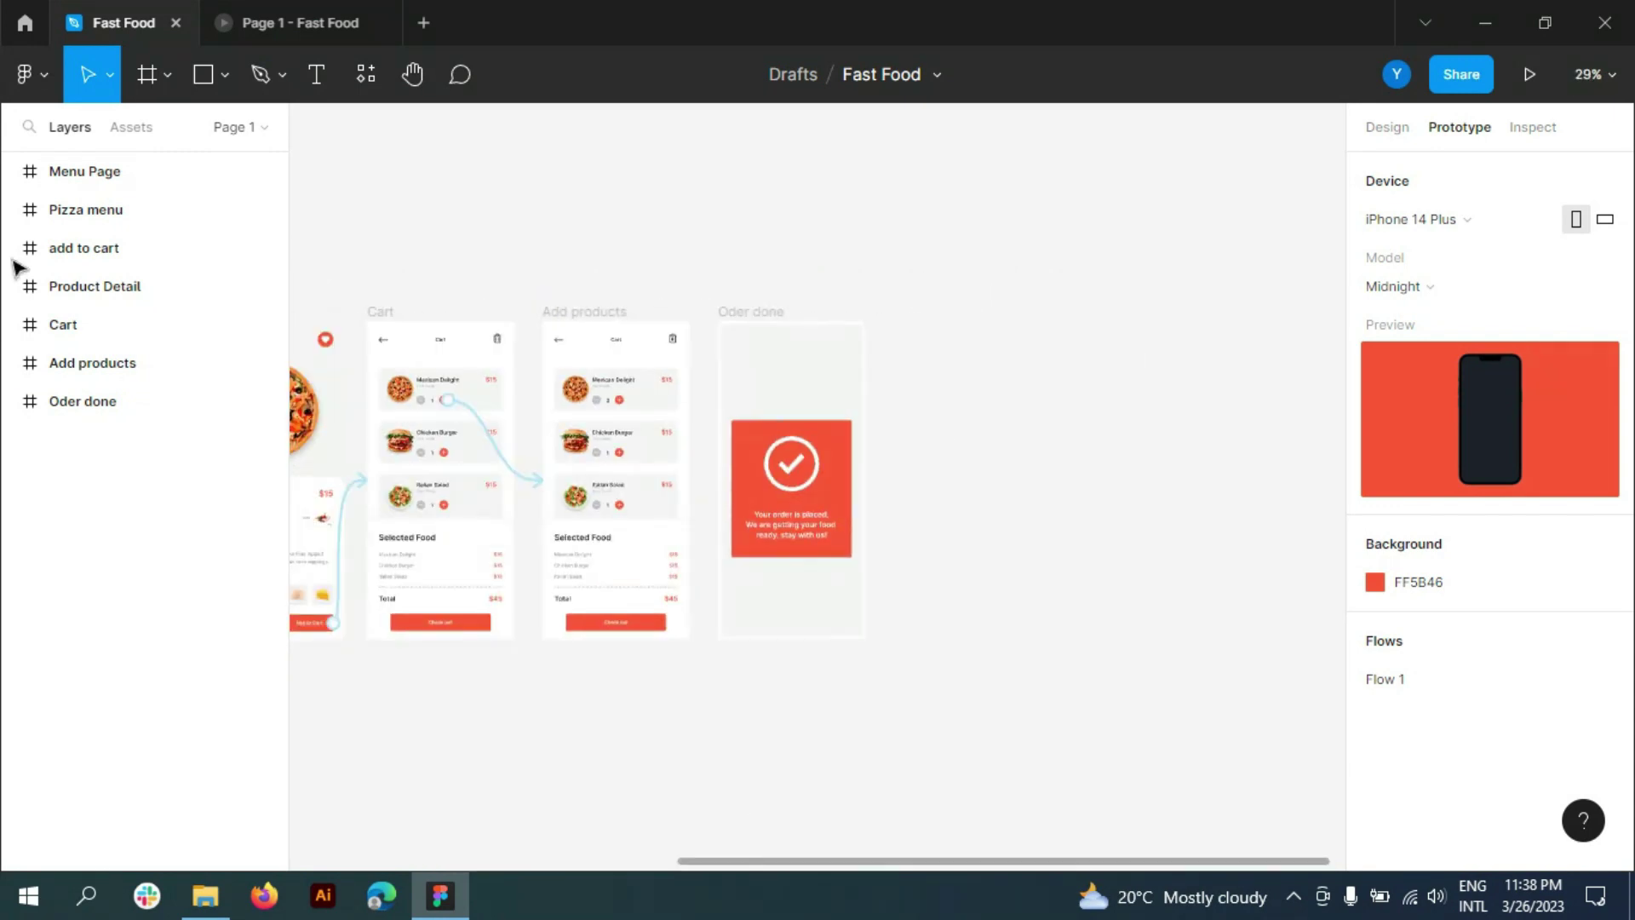
- Move Oder done further right and place a duplicate of Add products beside the original
click(840, 408)
drag(810, 372, 965, 378)
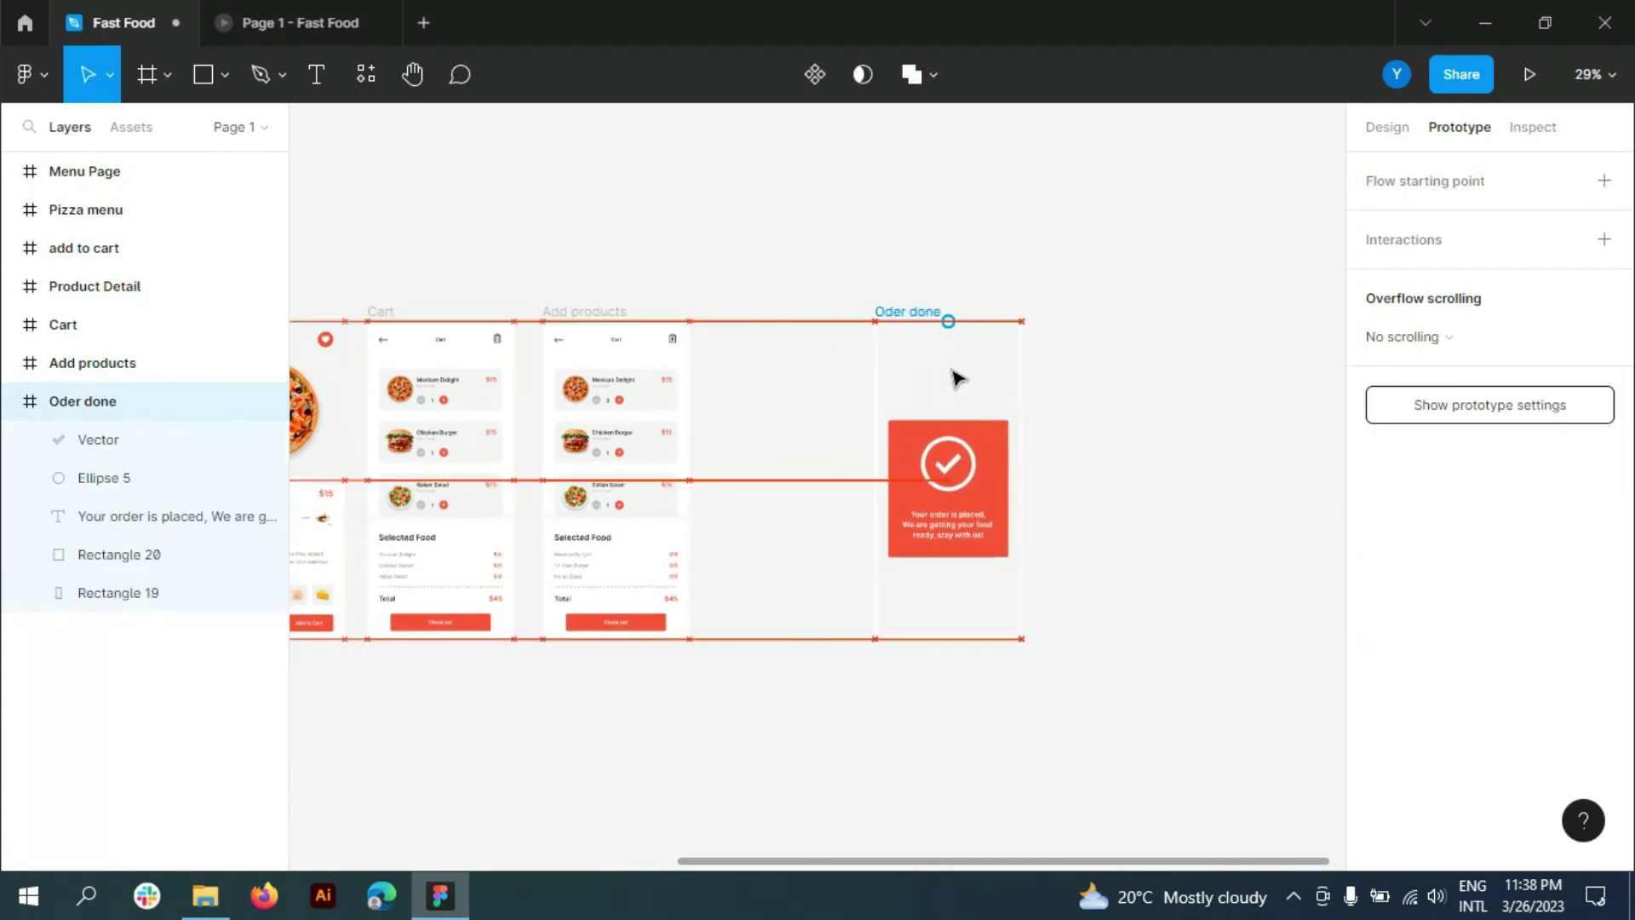
click(73, 363)
mouse_move(640, 364)
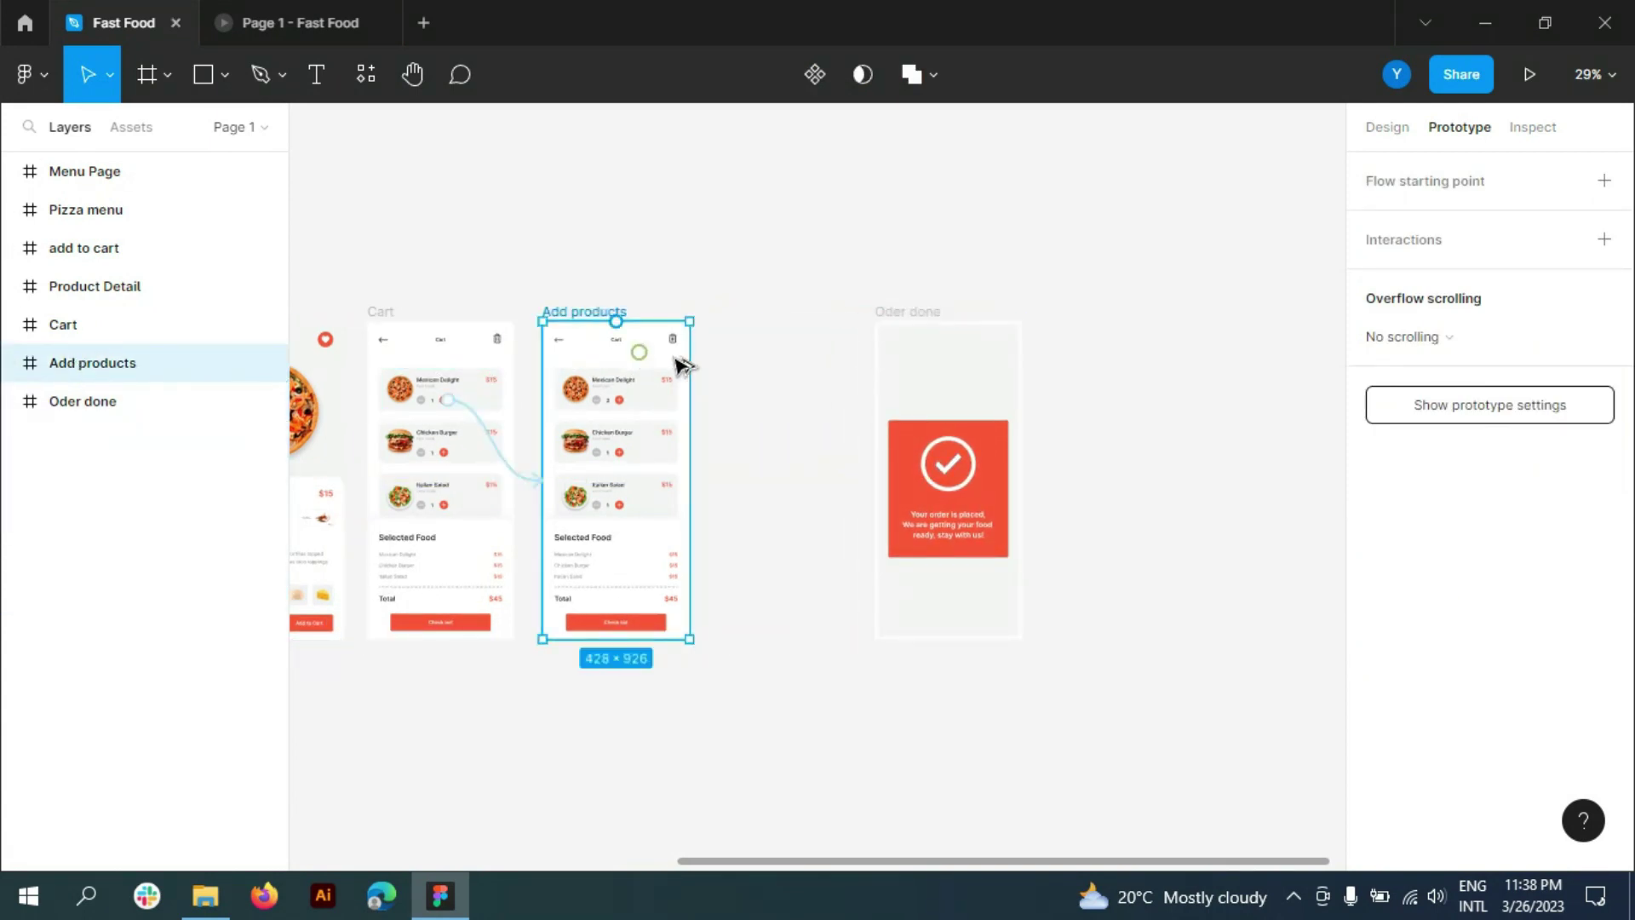
drag(679, 364, 810, 366)
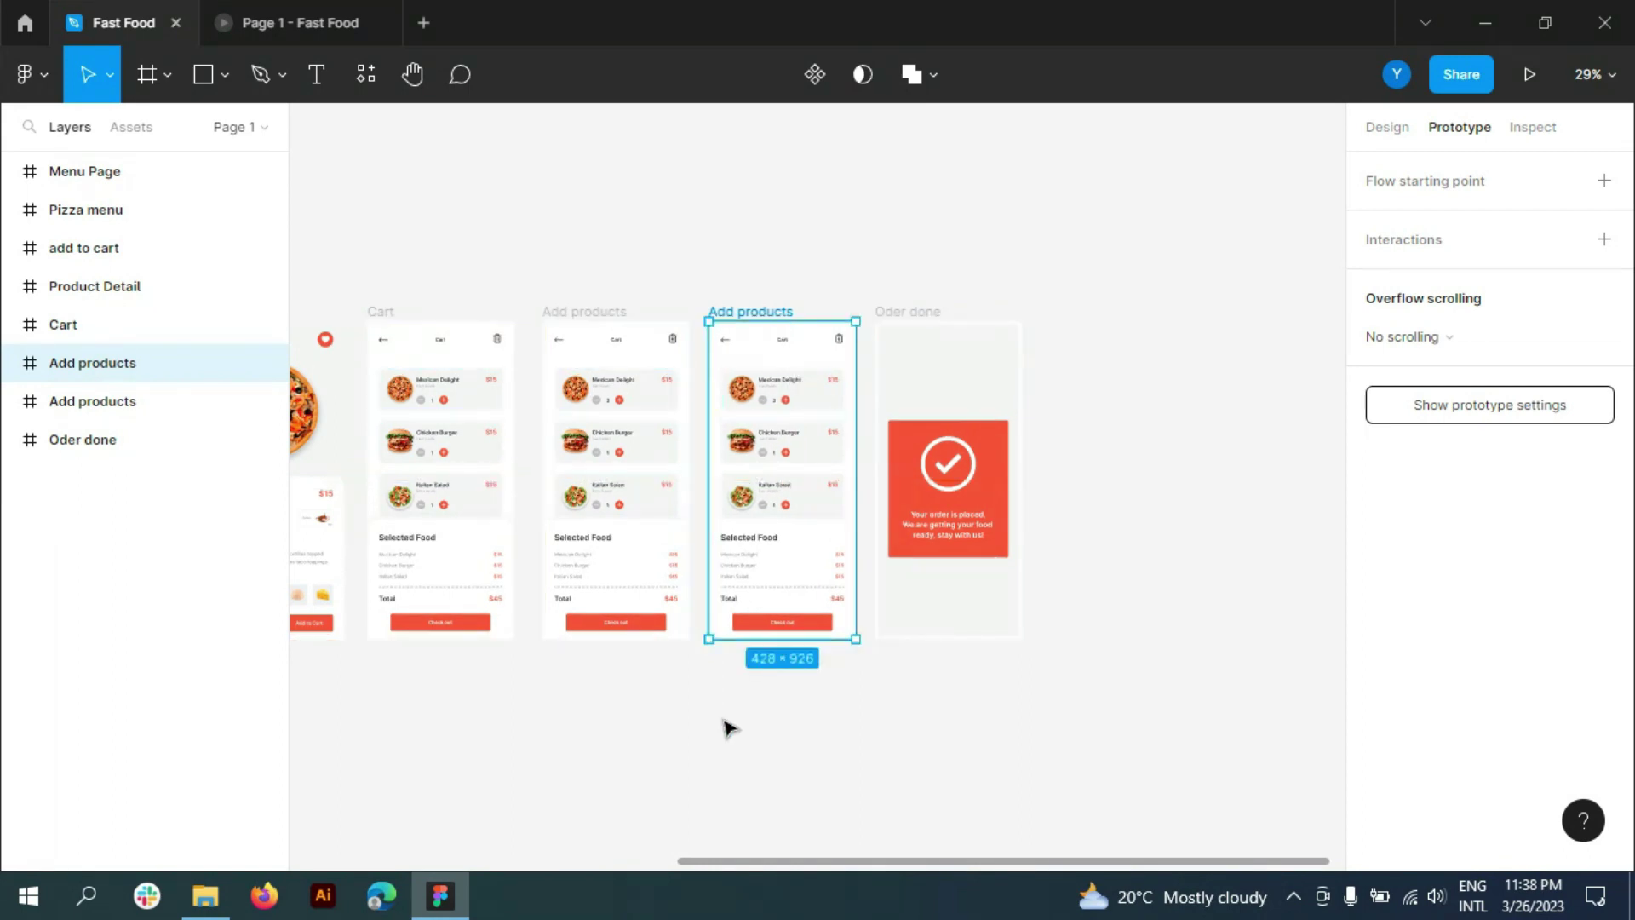
scroll(769, 661, down, 3)
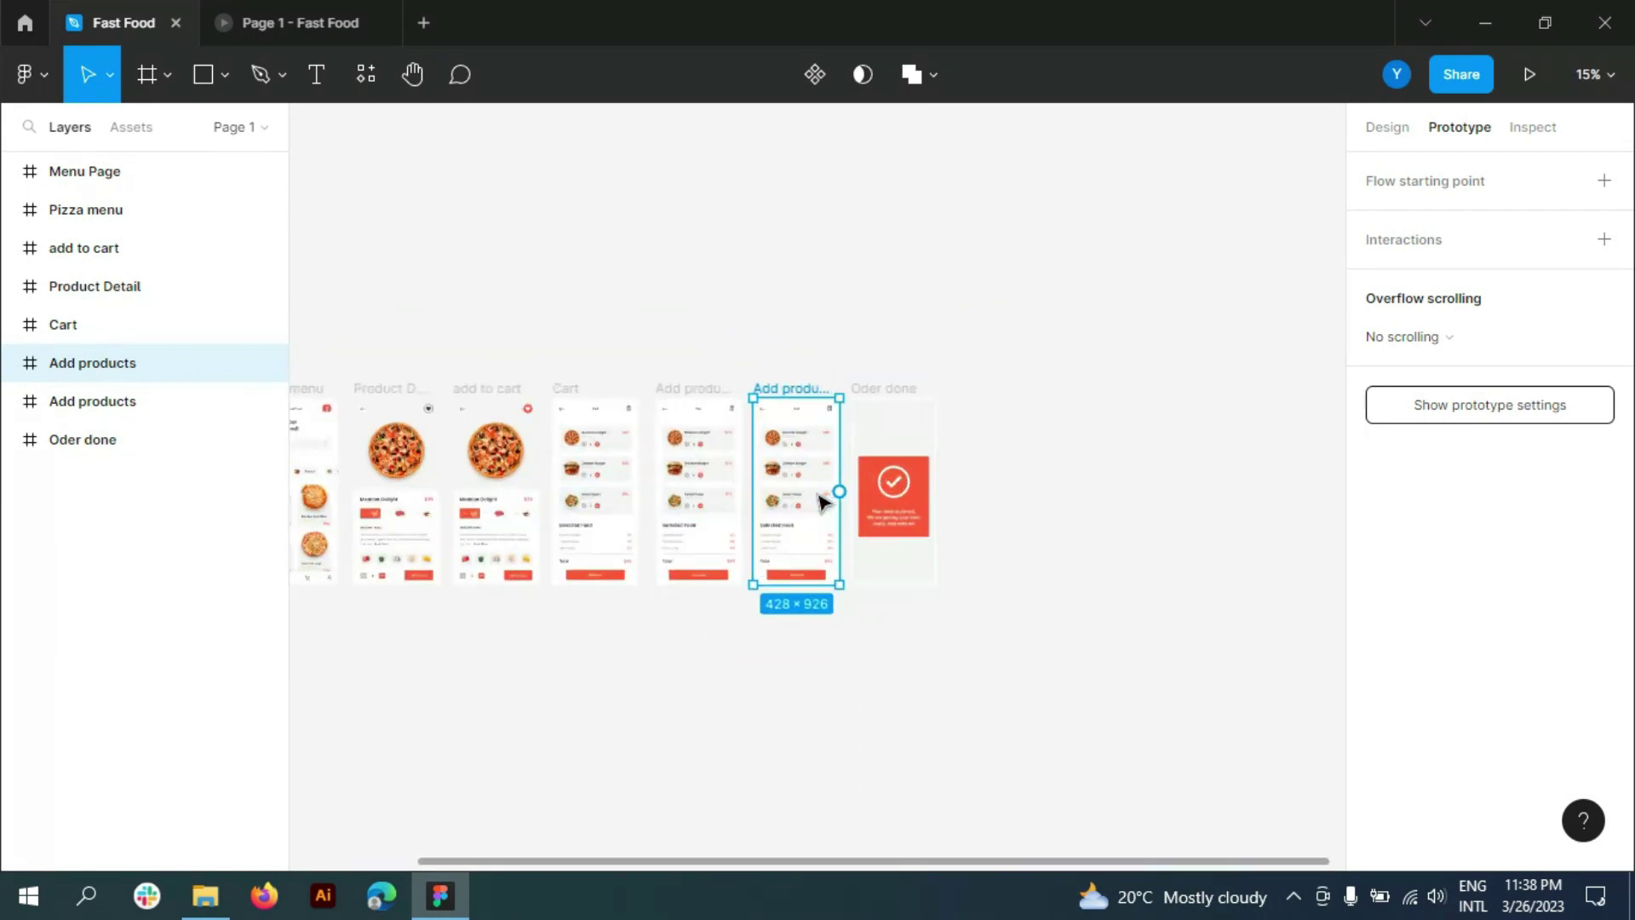
scroll(814, 496, up, 5)
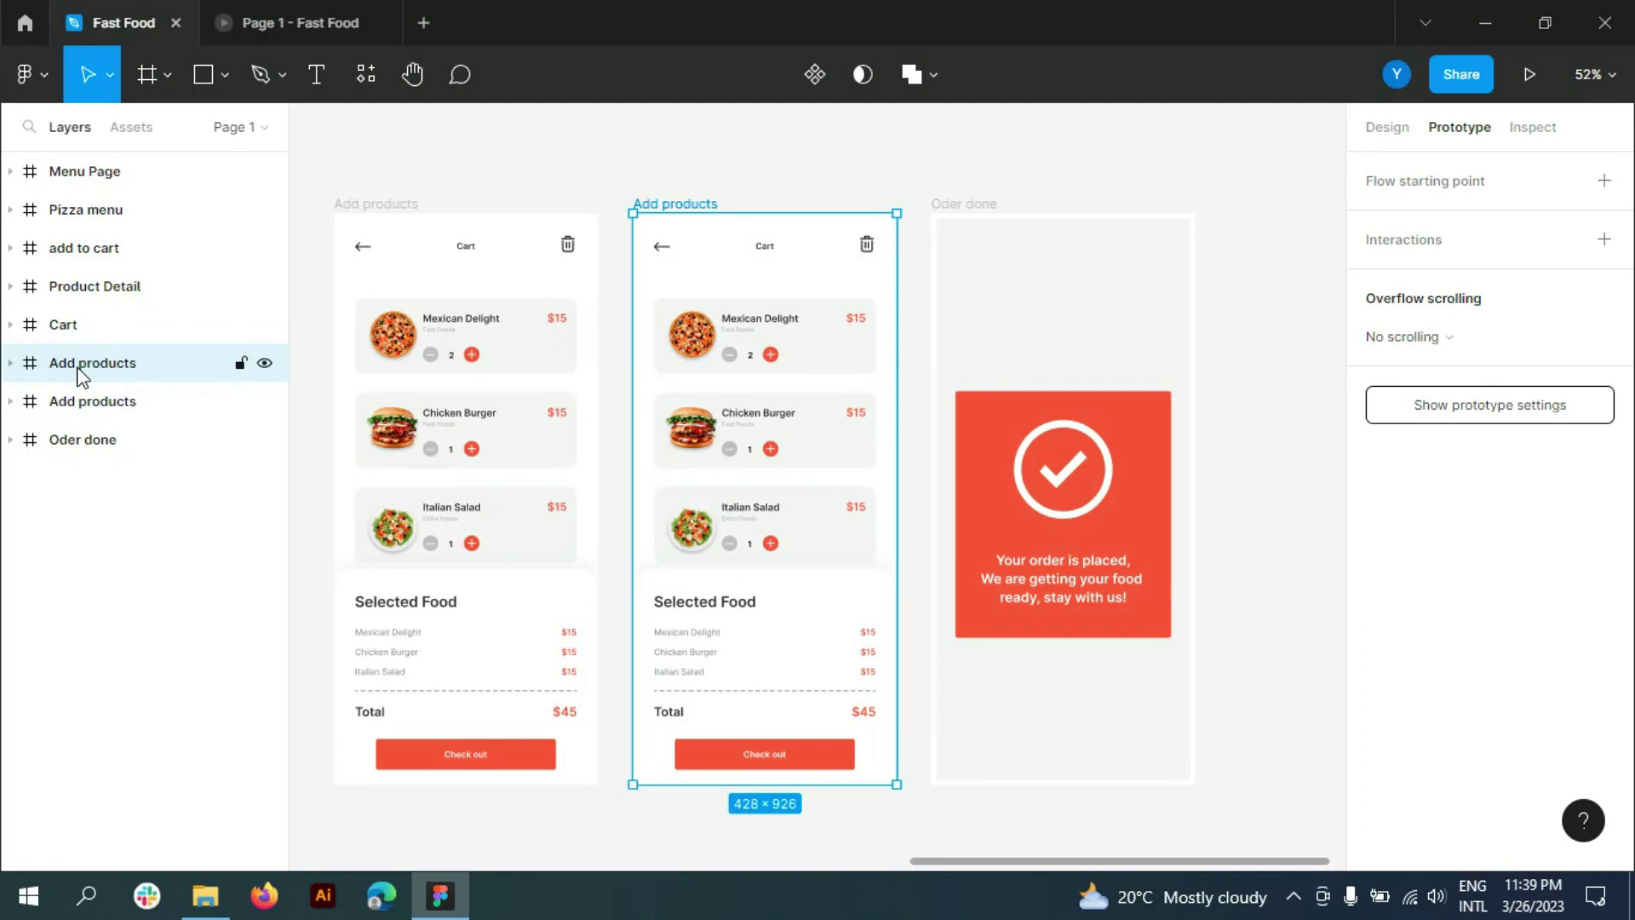
- Order the copy below Add products in Layers and rename it Selected
drag(78, 408, 107, 417)
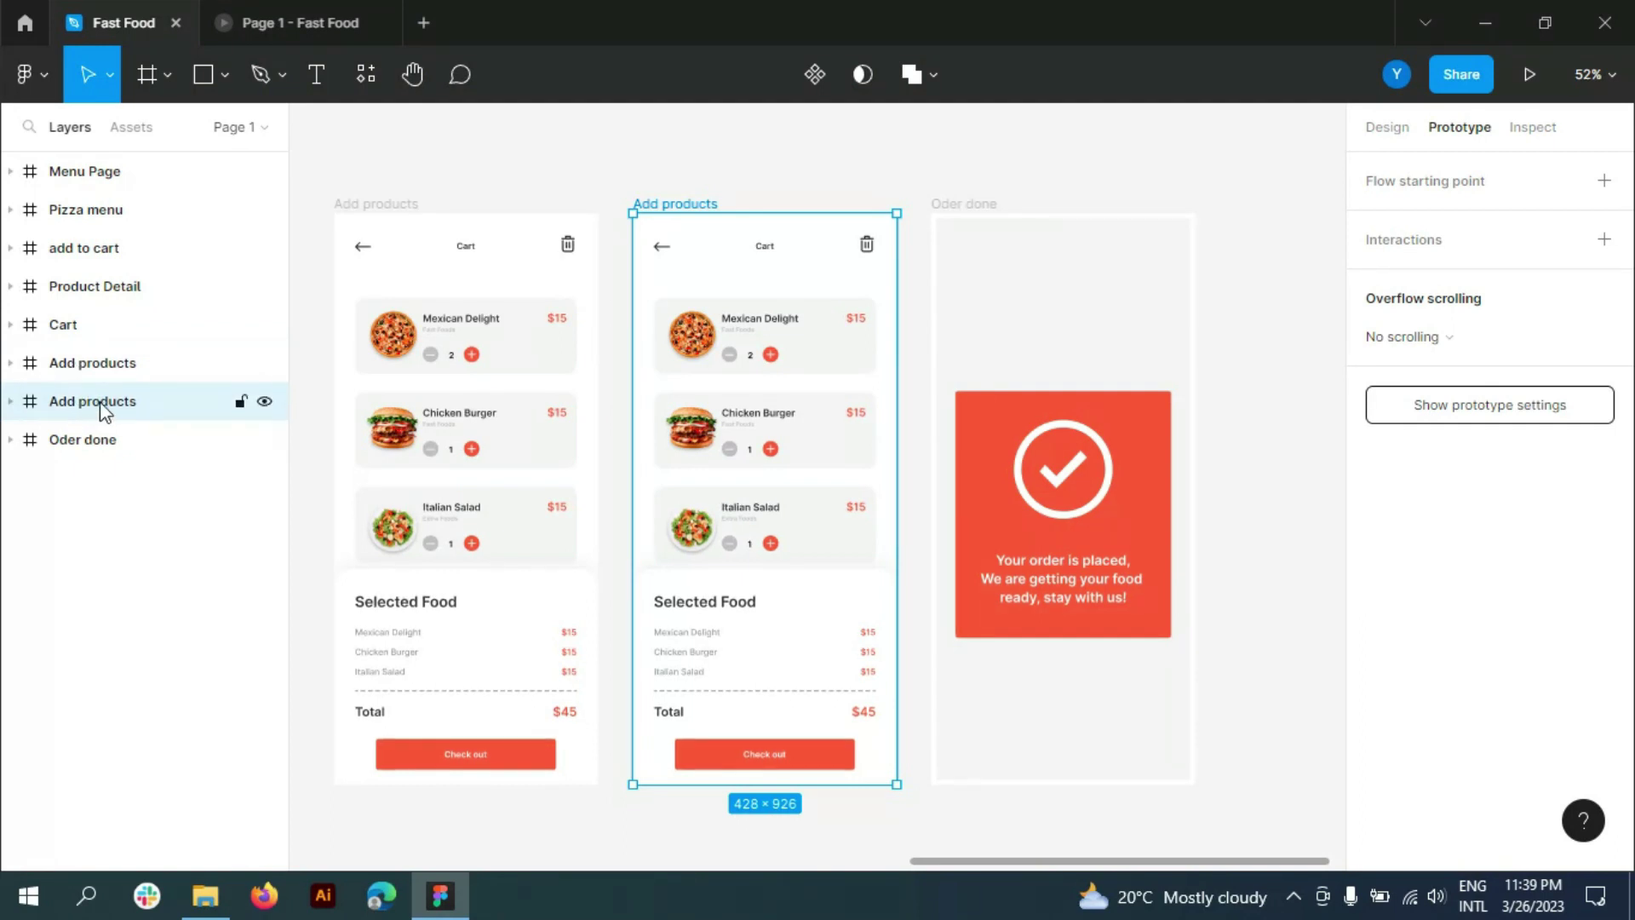
double_click(92, 401)
text(Selected)
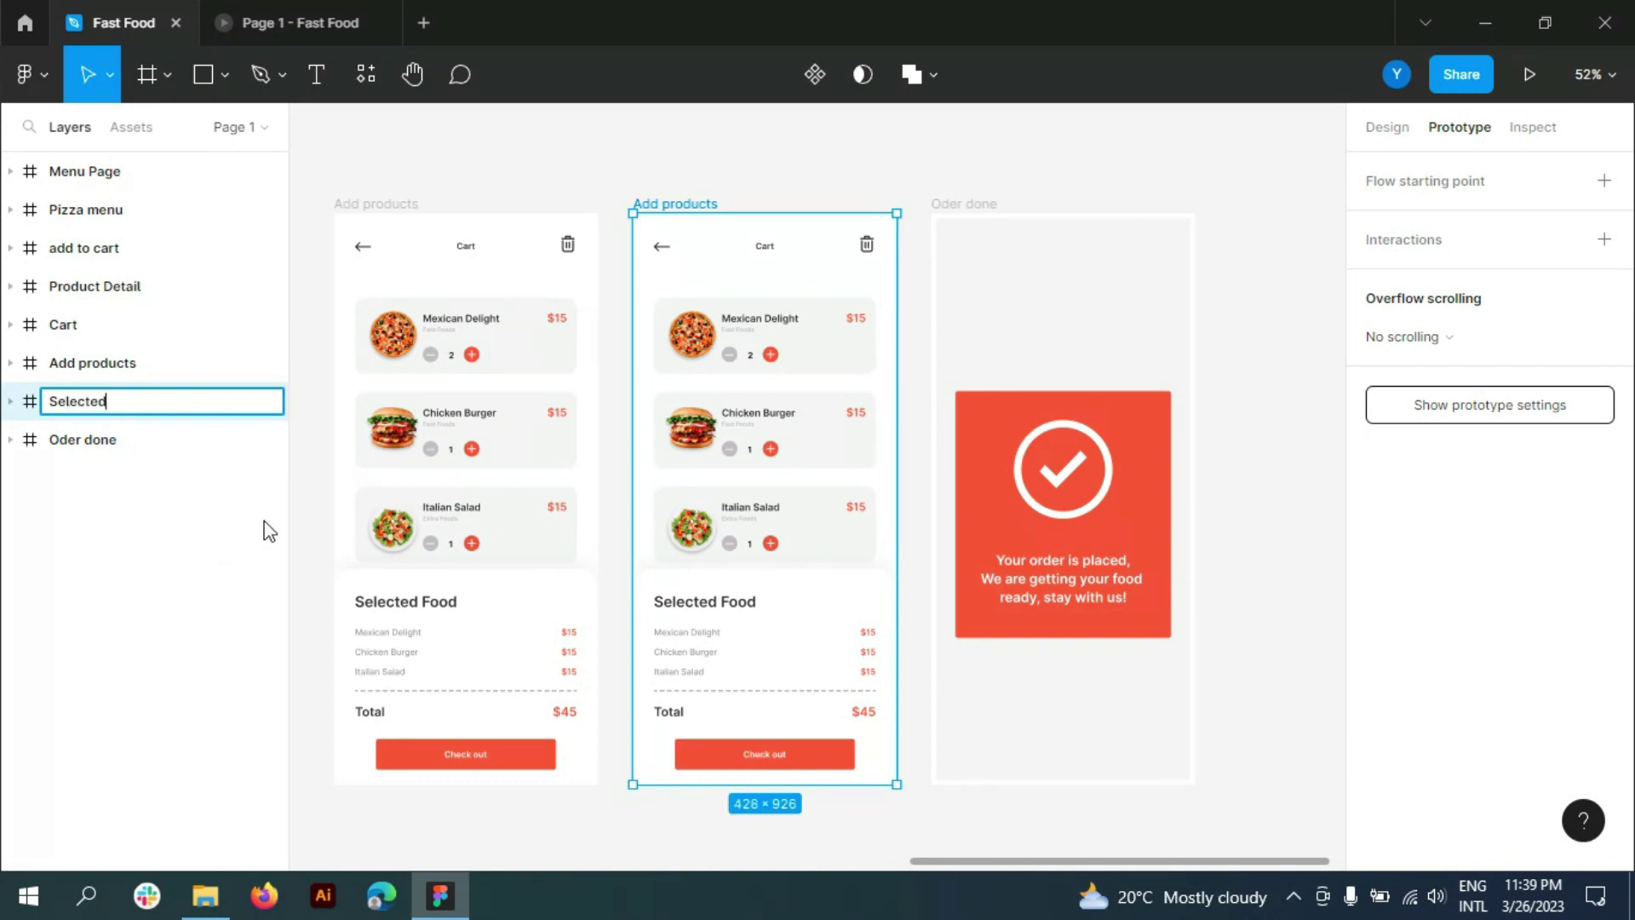
- Confirm the name Selected and link Add products' Mexican Delight card to the Selected screen
click(213, 473)
click(138, 407)
click(132, 370)
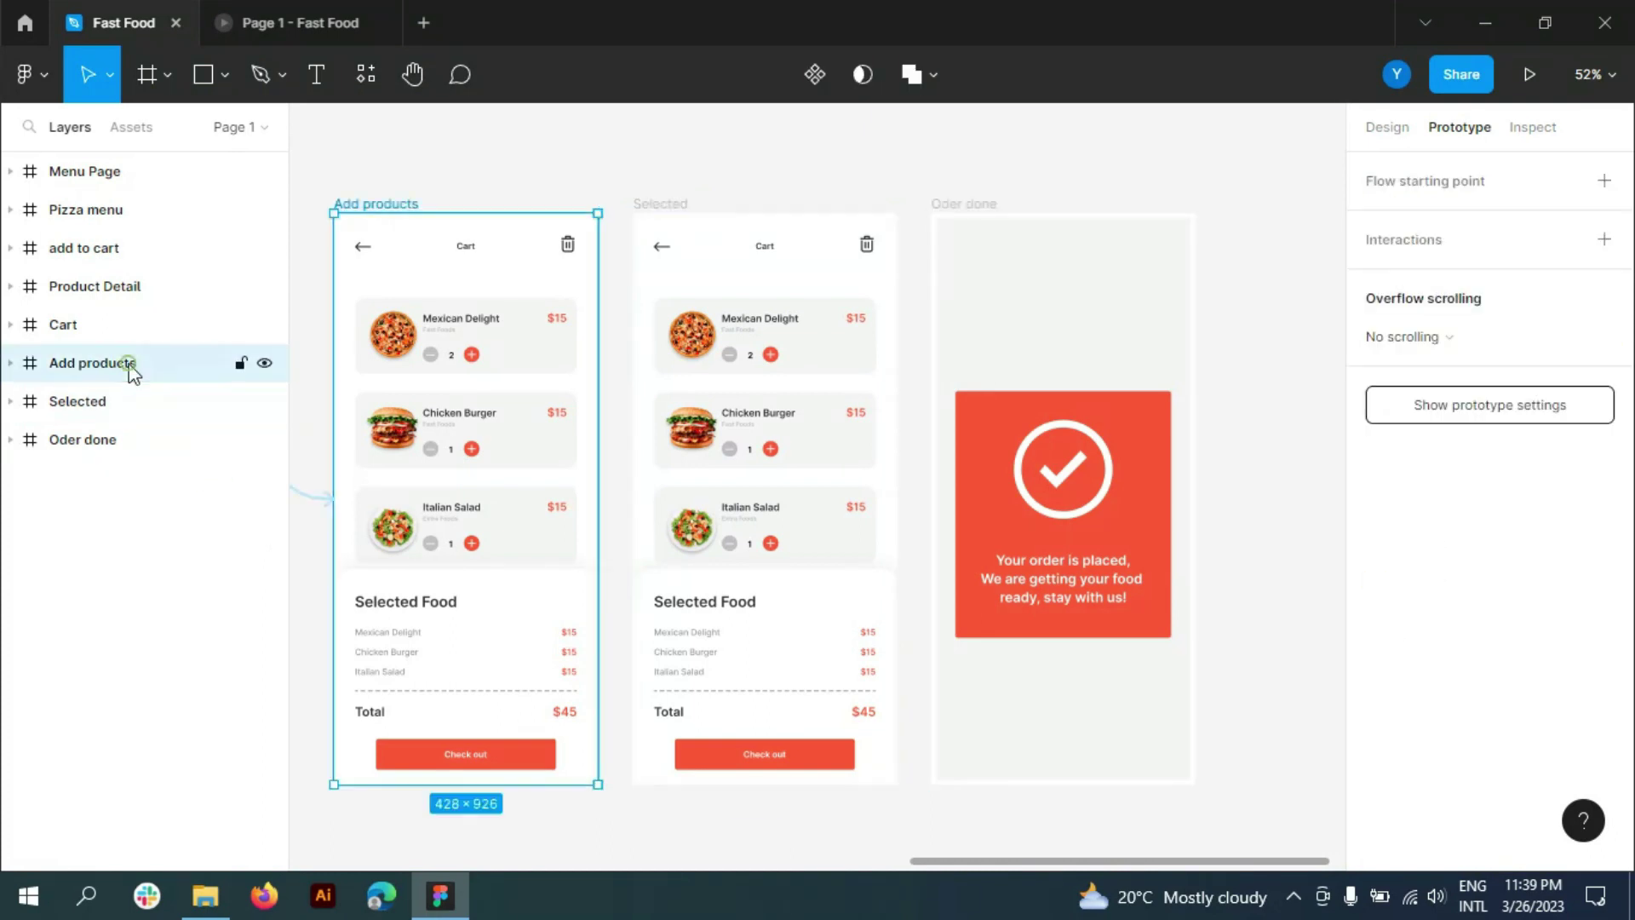
click(545, 341)
drag(576, 336, 647, 417)
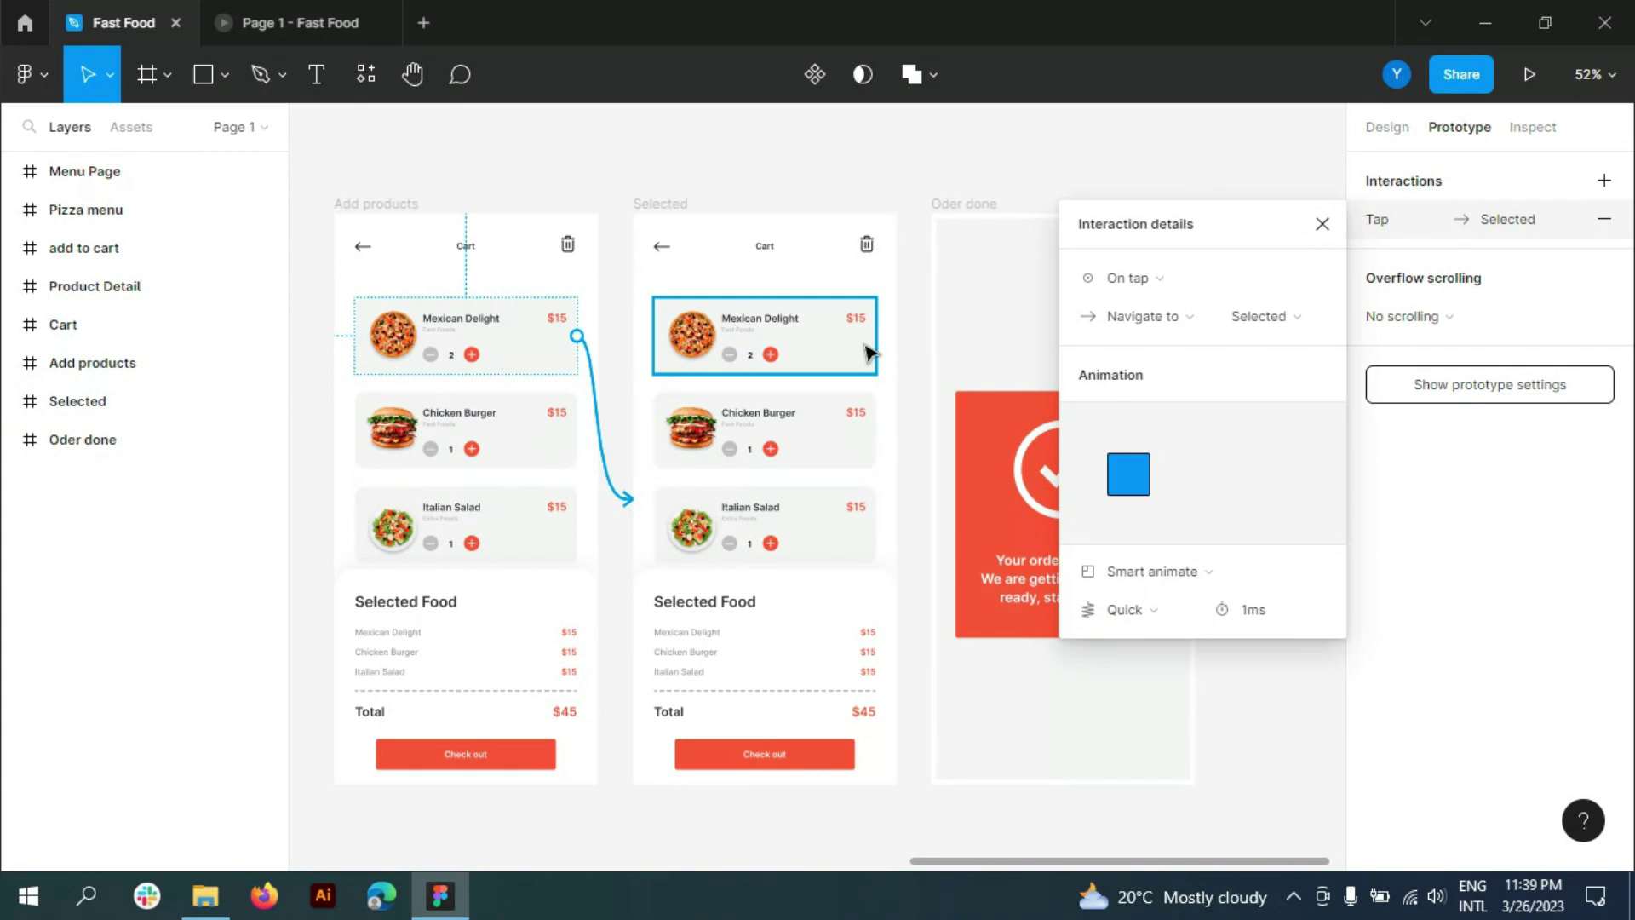
scroll(894, 307, up, 3)
scroll(609, 318, up, 3)
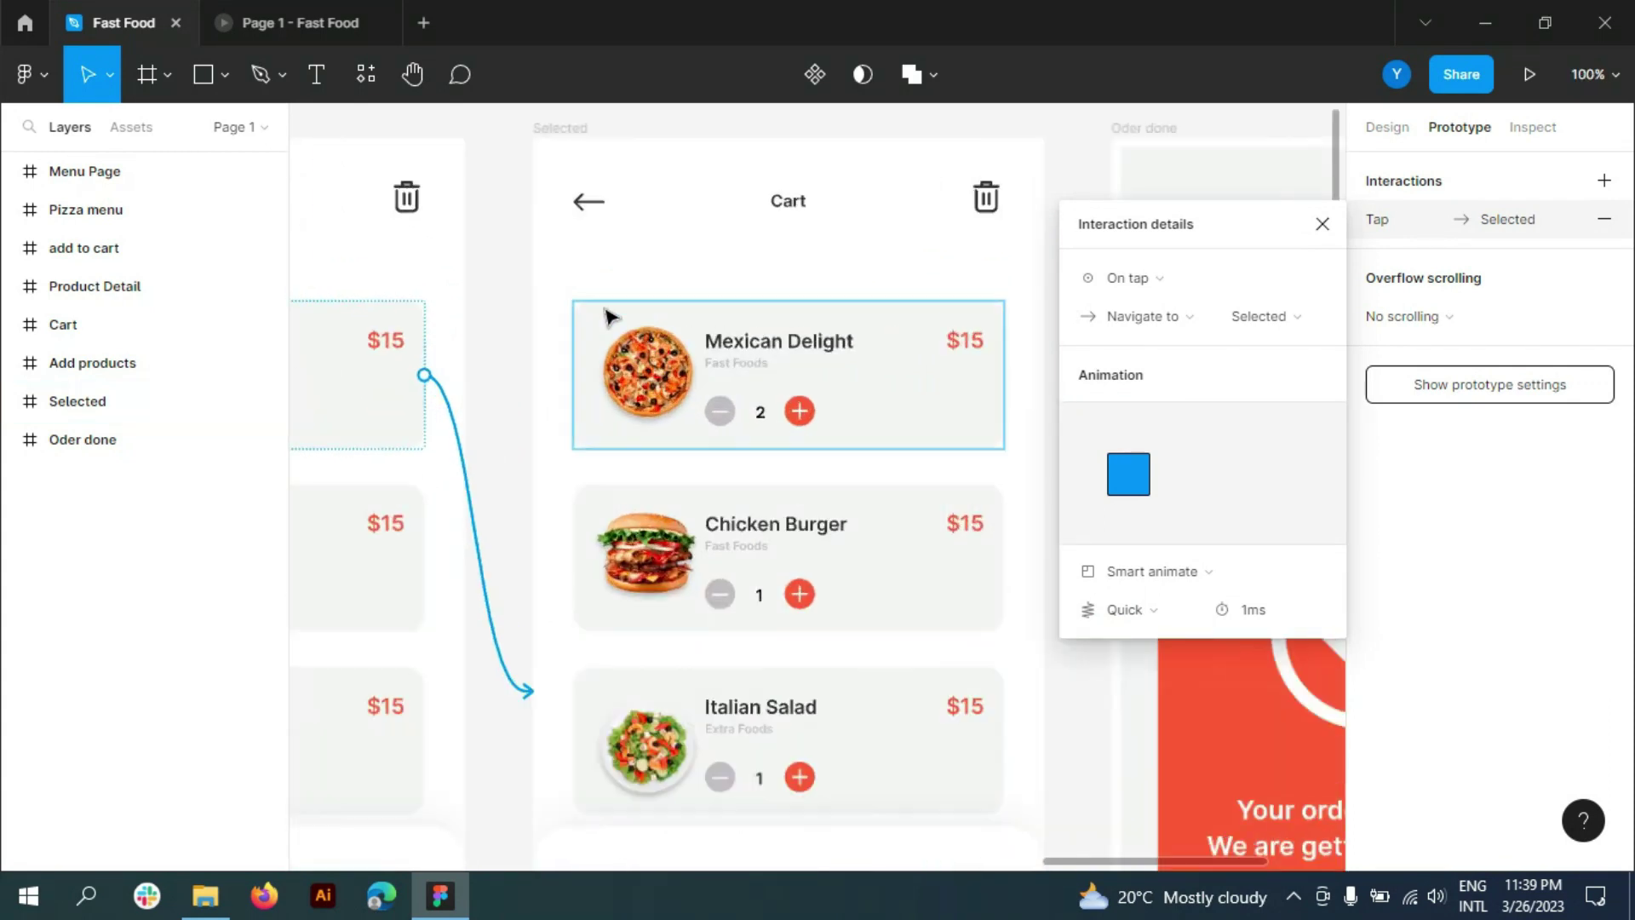
- Draw a rectangle covering the Mexican Delight card on the Selected screen
click(201, 70)
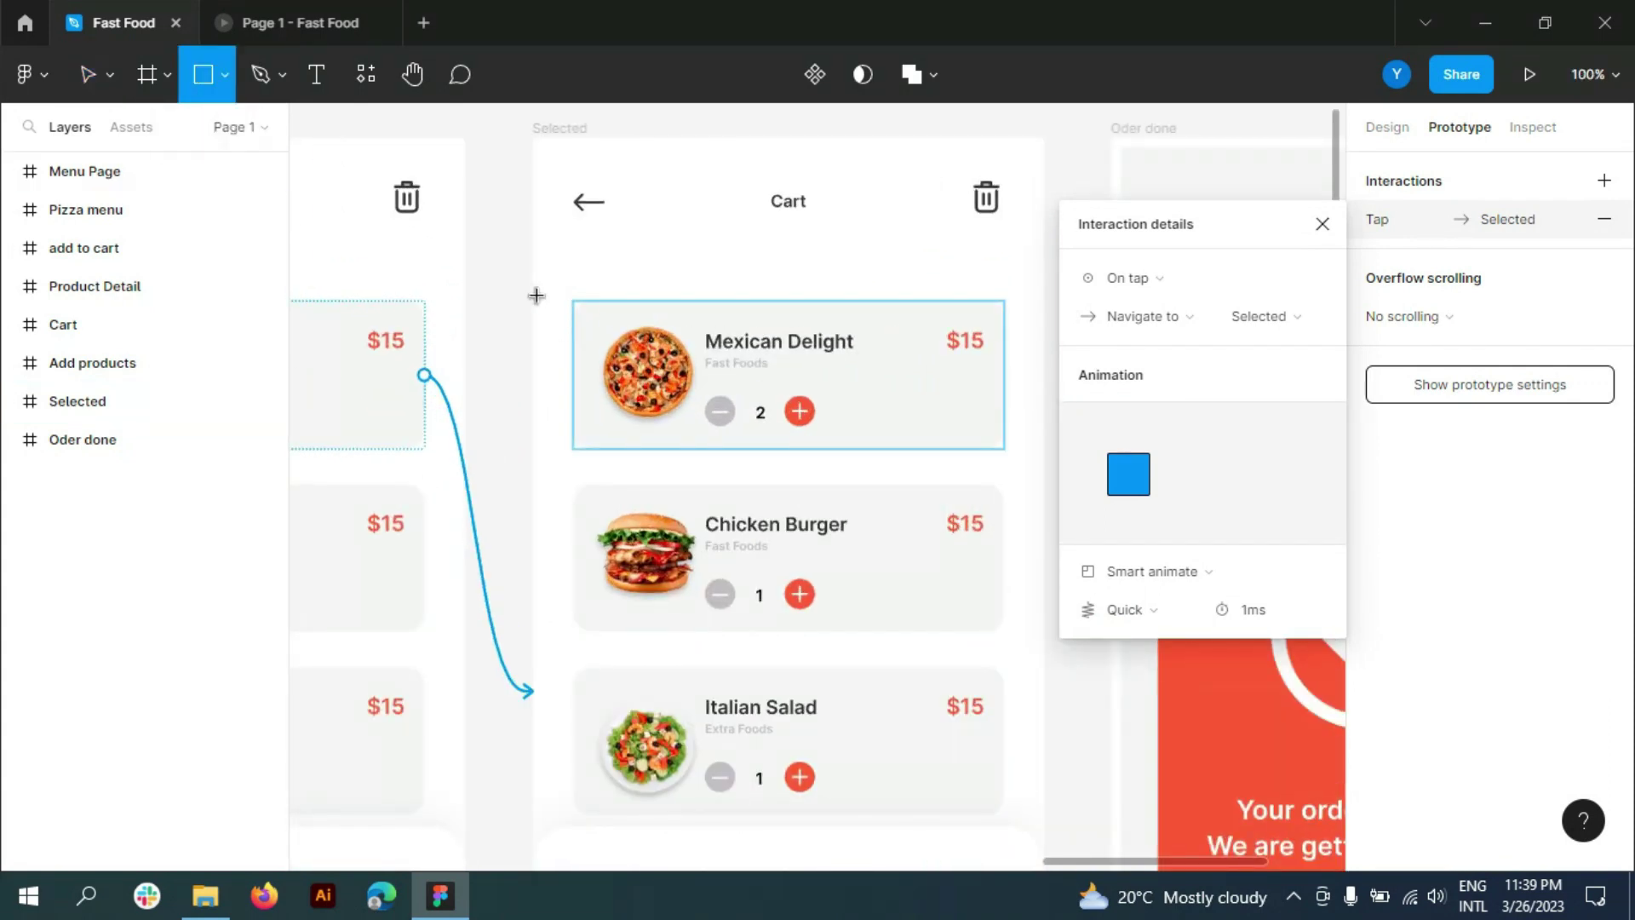
drag(533, 292, 1044, 444)
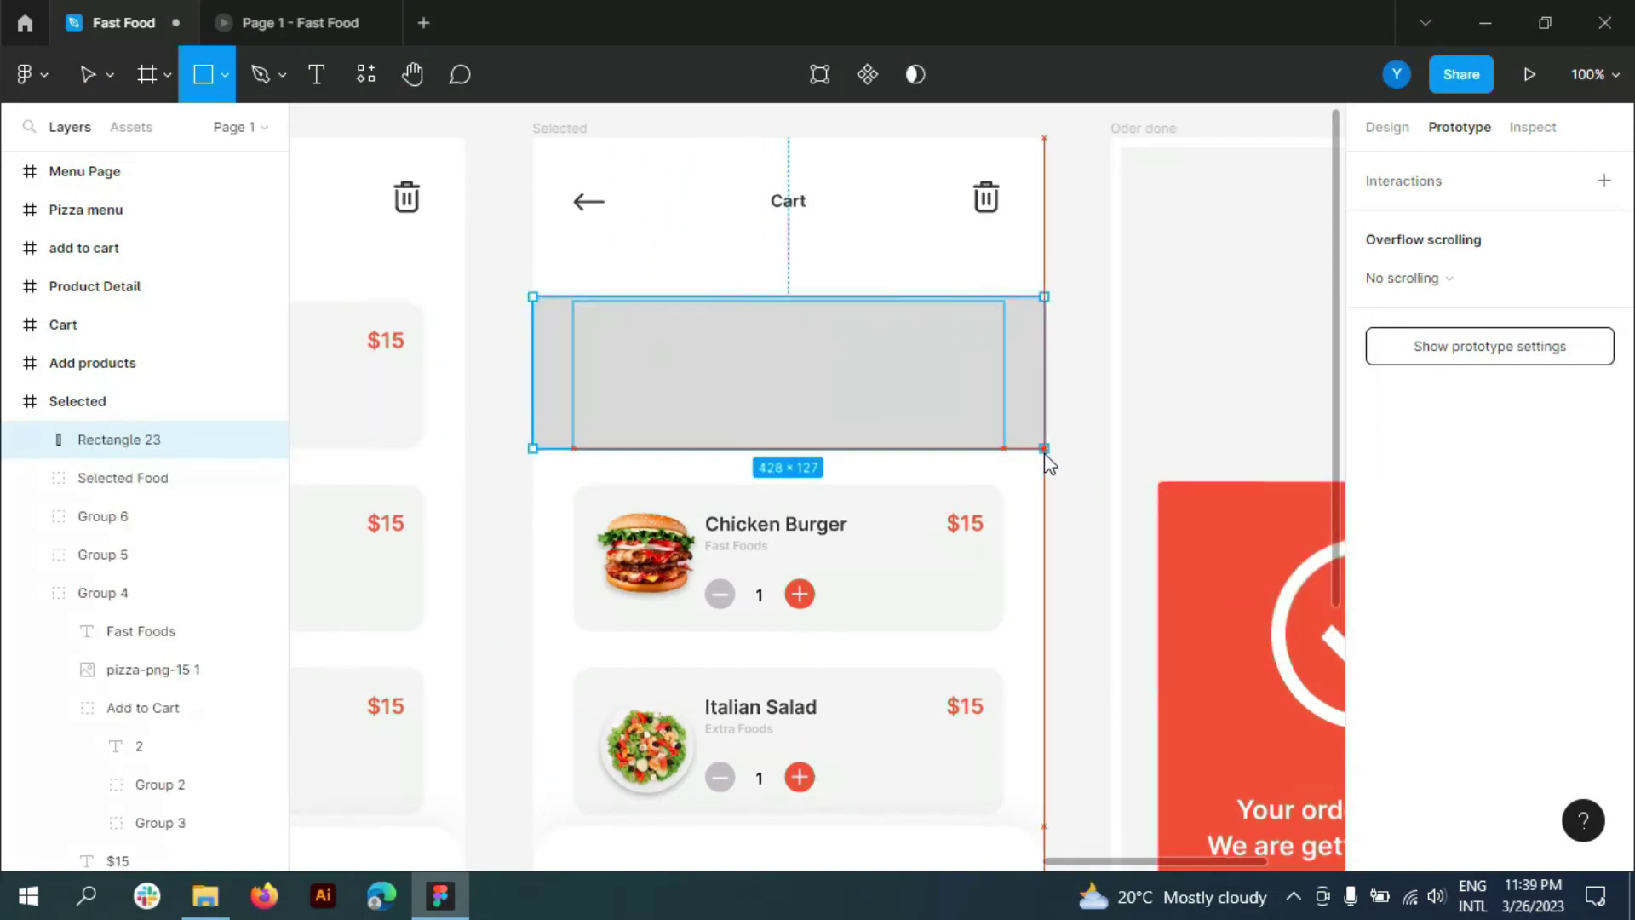
scroll(912, 372, up, 2)
scroll(745, 318, up, 2)
drag(803, 286, 803, 295)
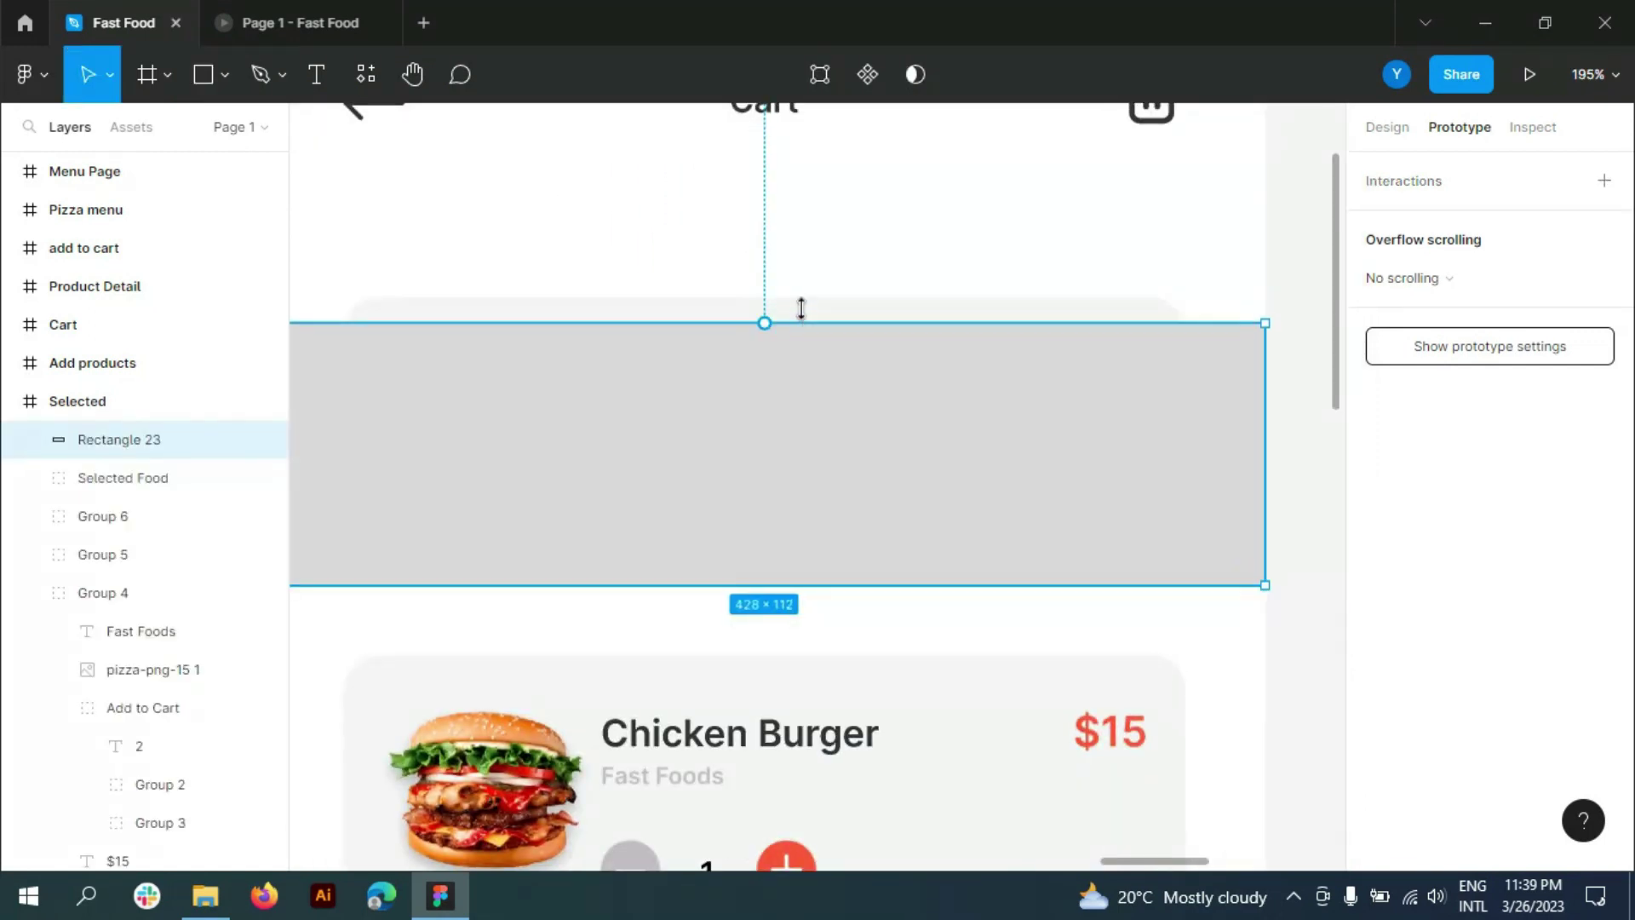
scroll(760, 352, down, 3)
scroll(760, 351, down, 3)
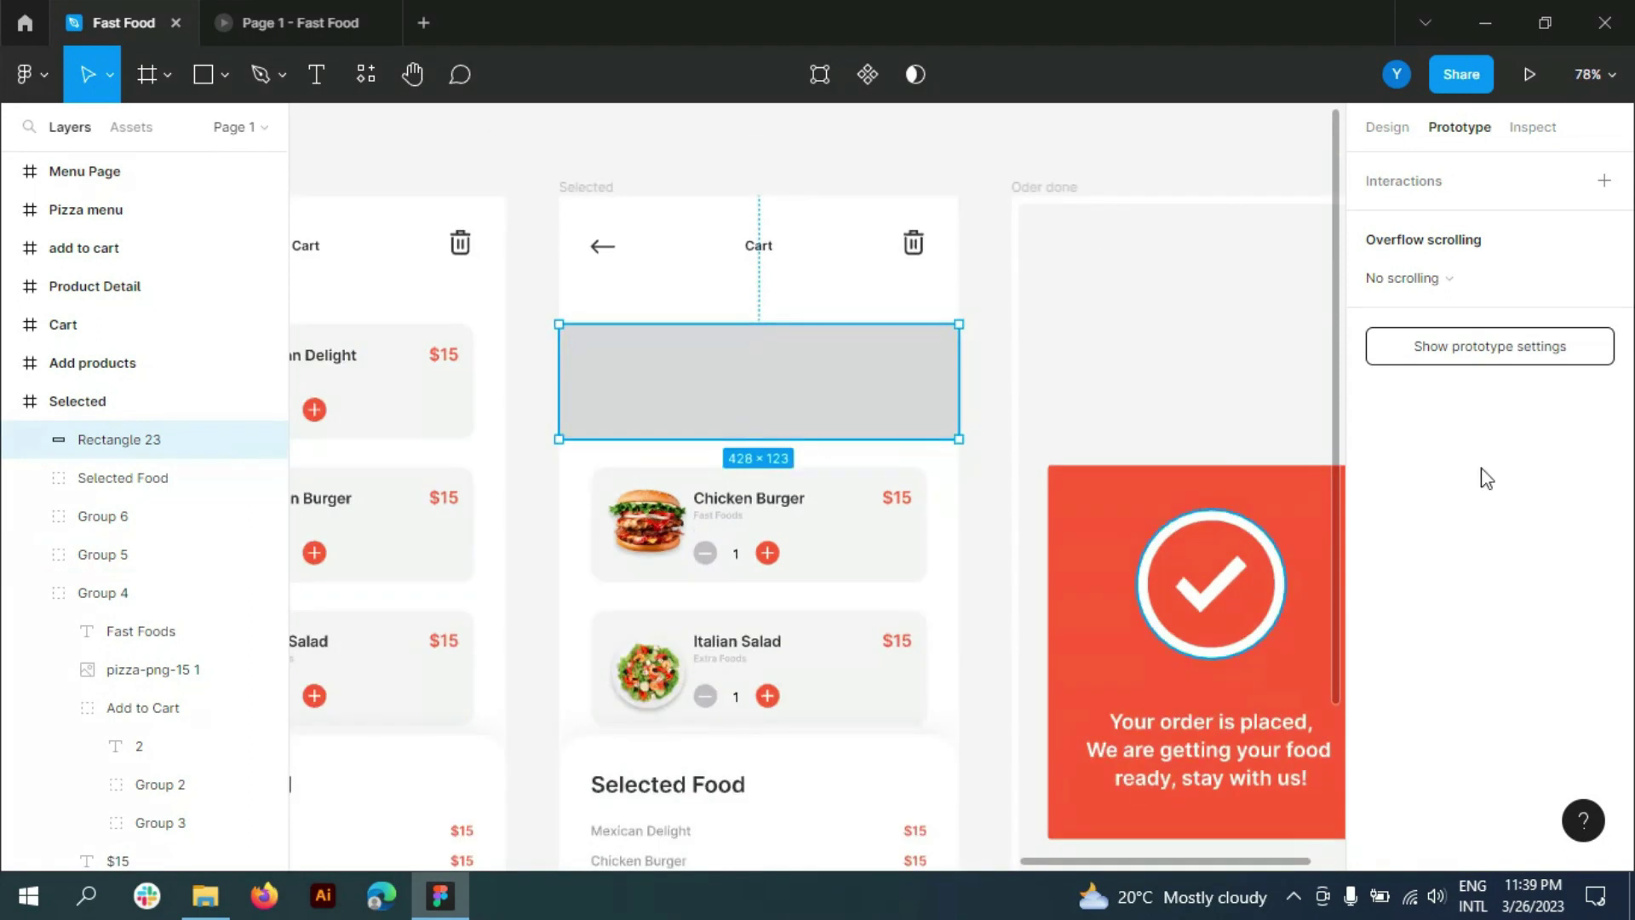
- Give the rectangle an FF5B46 fill at 21% opacity
click(1498, 692)
text(98)
key(Return)
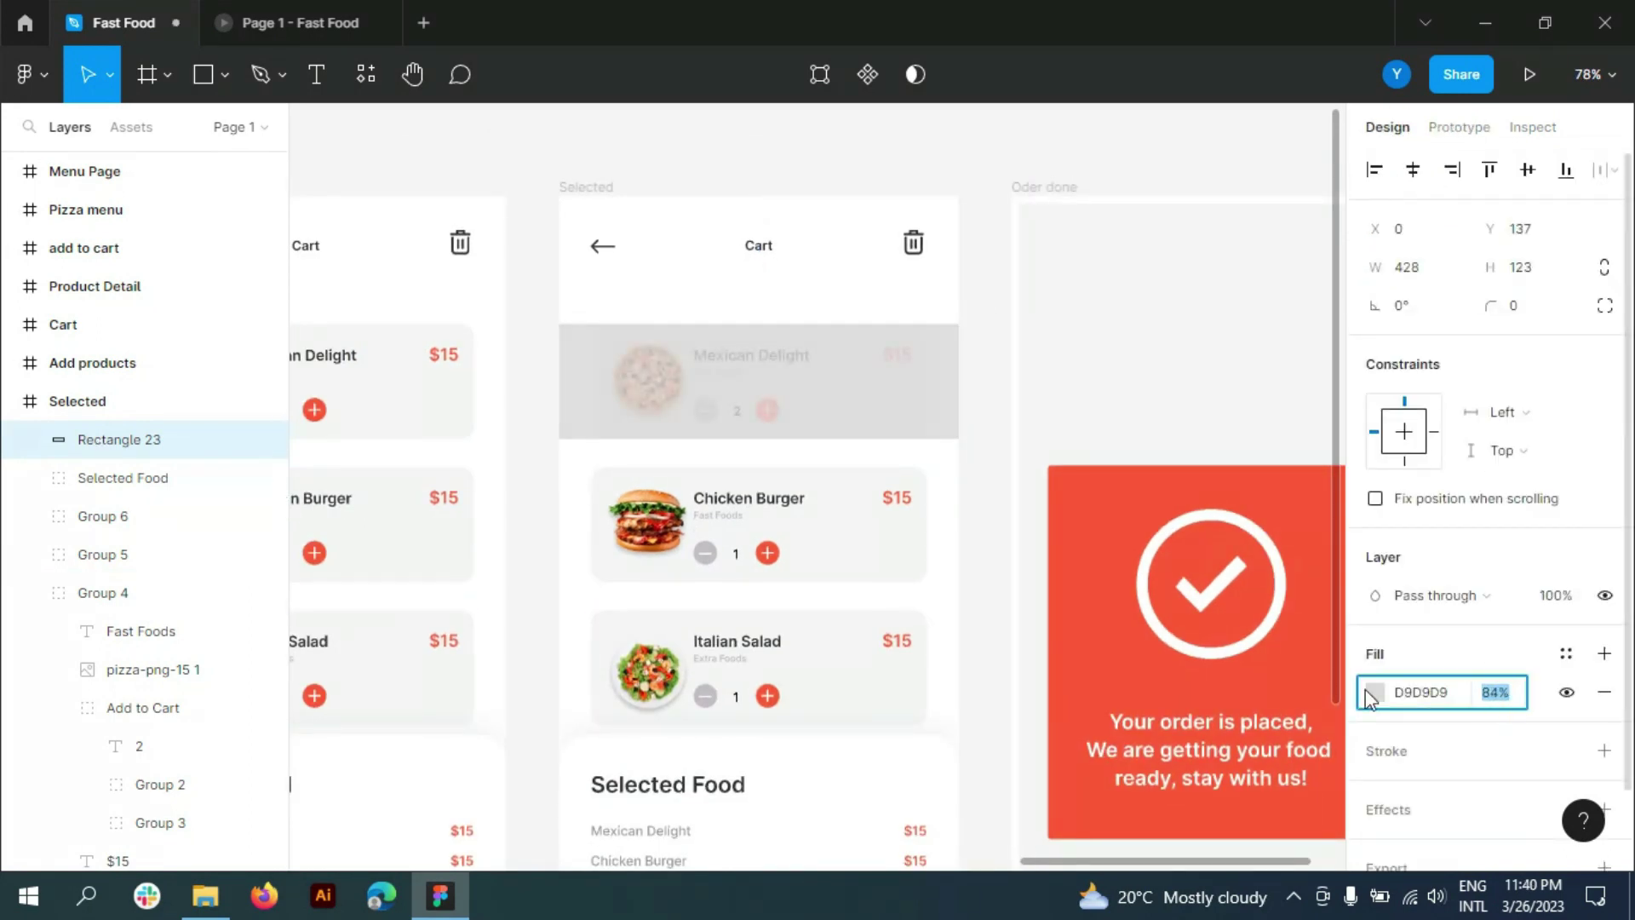
click(1374, 691)
click(1152, 749)
click(1500, 693)
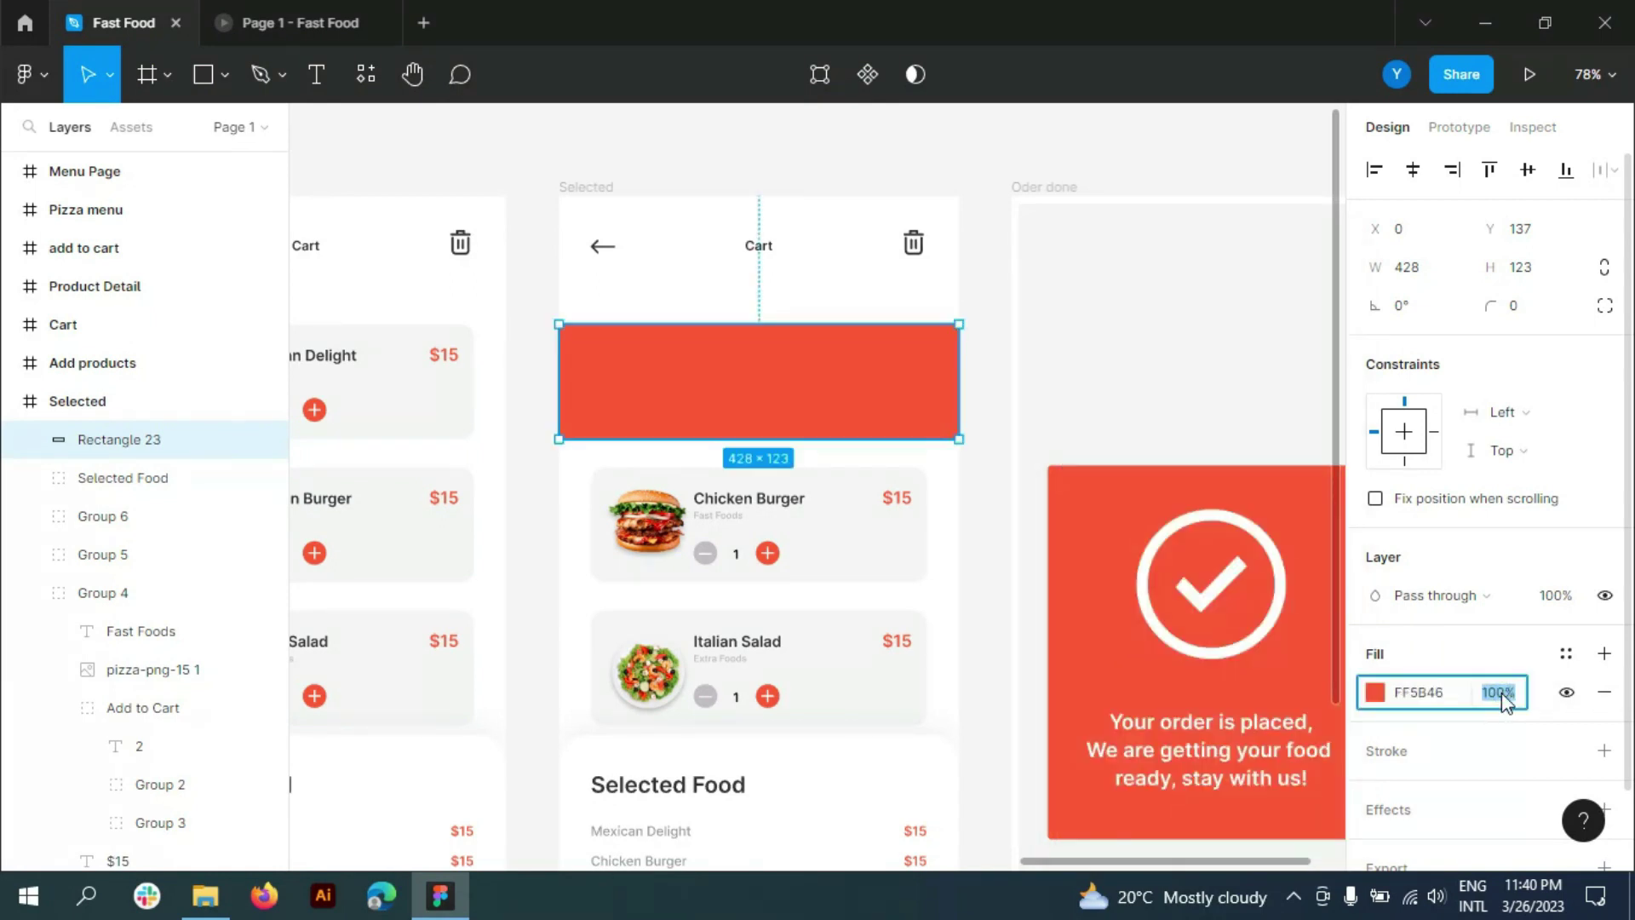
text(10)
key(Return)
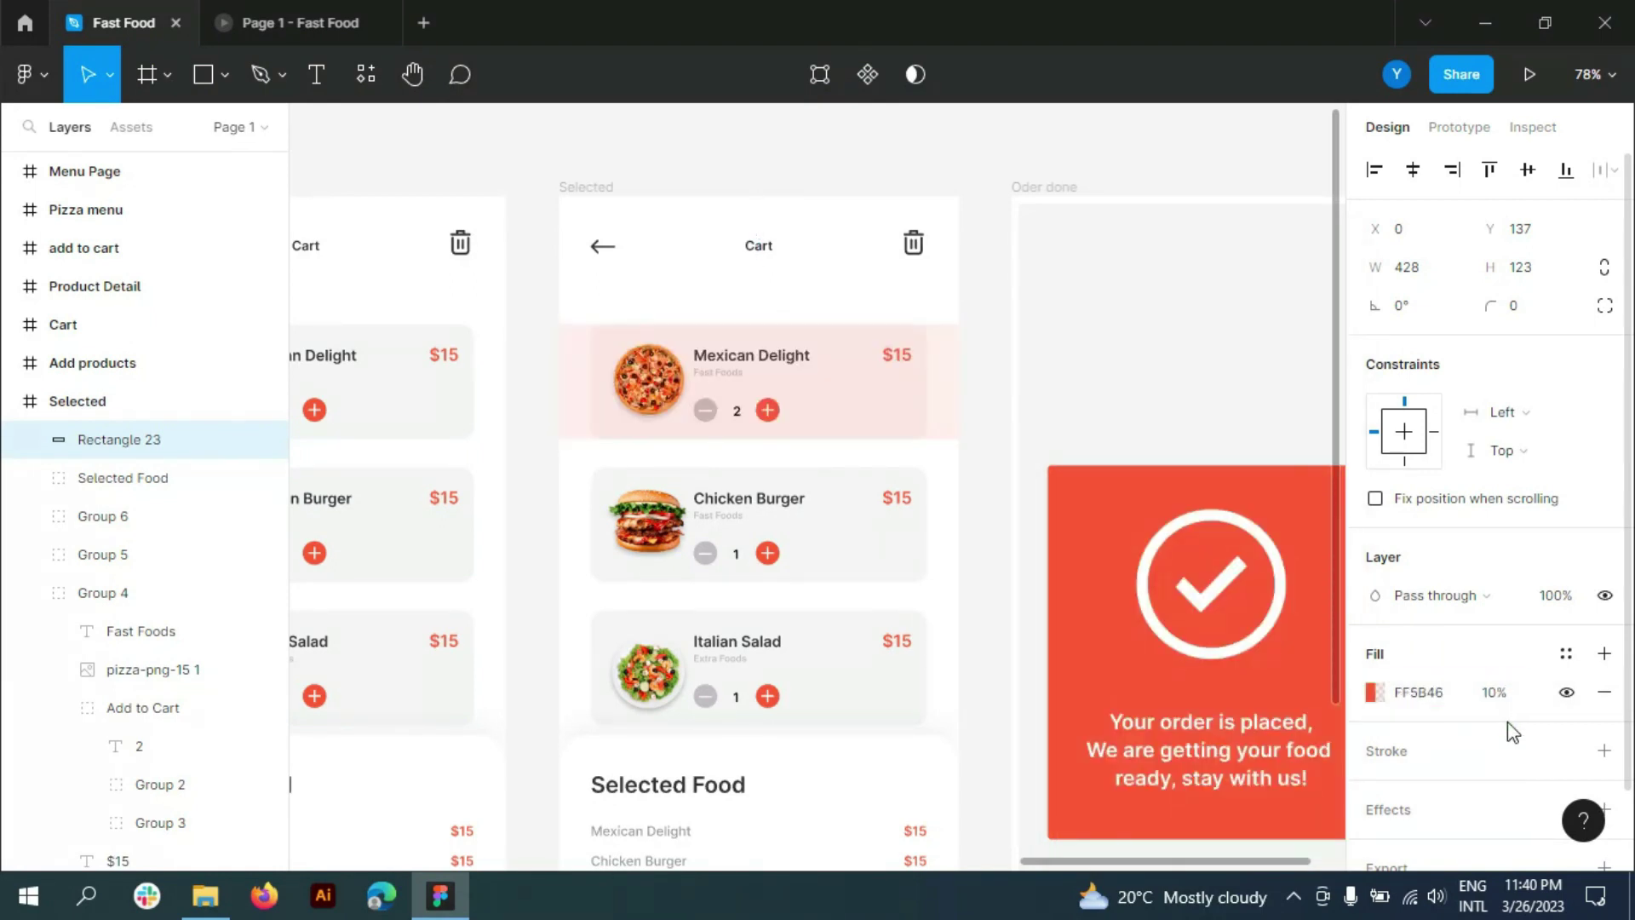
click(1498, 693)
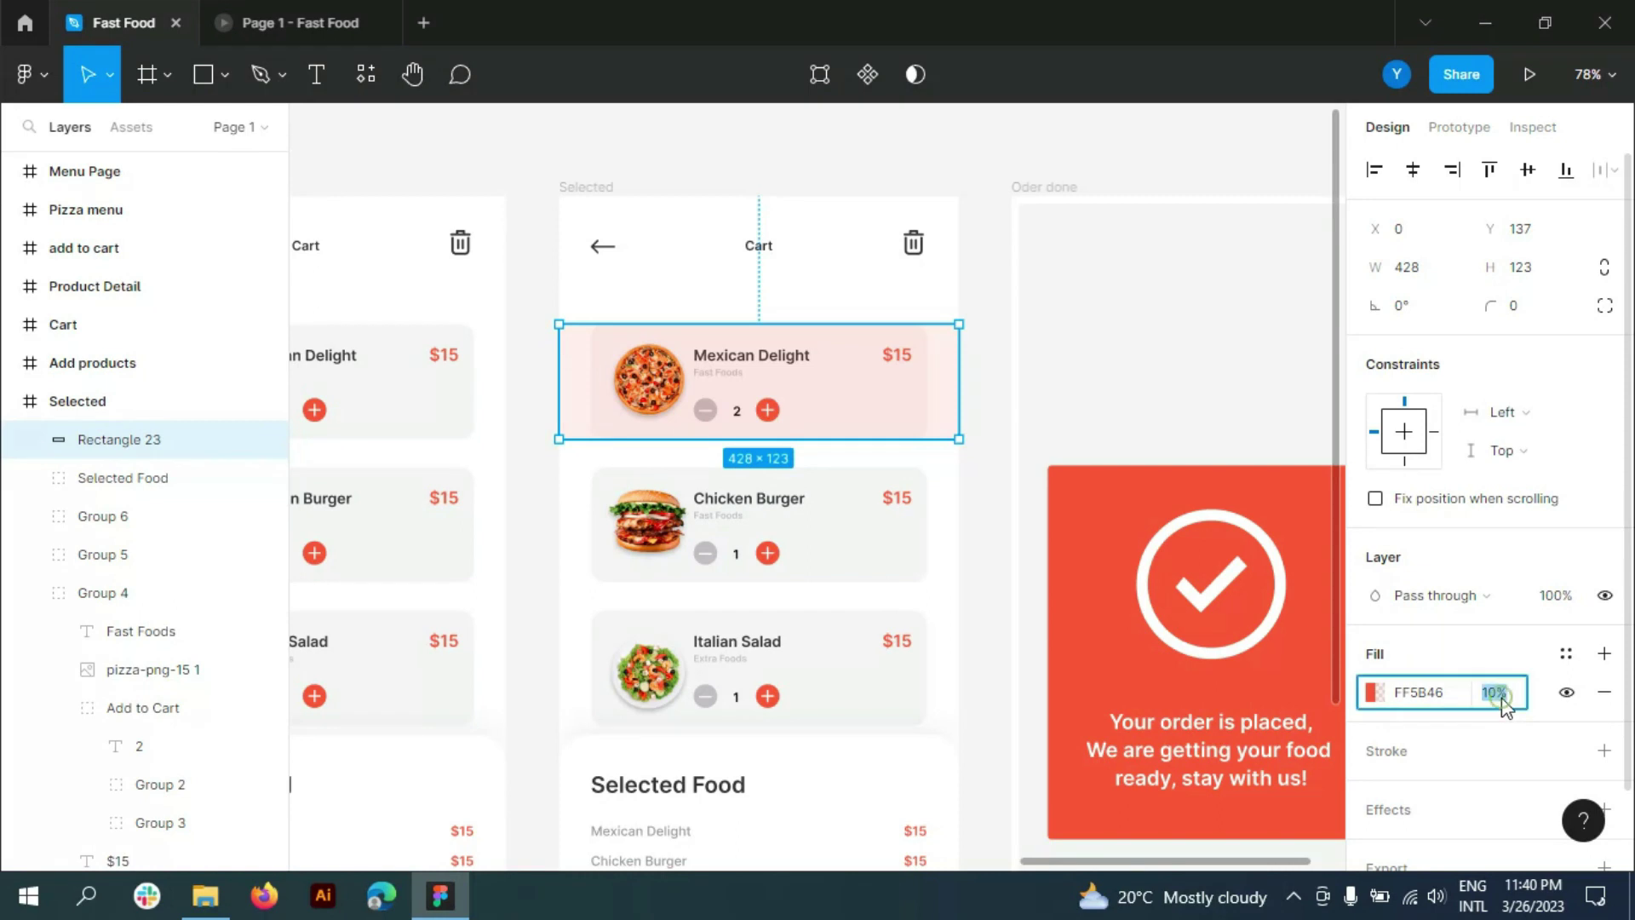
text(15)
key(Return)
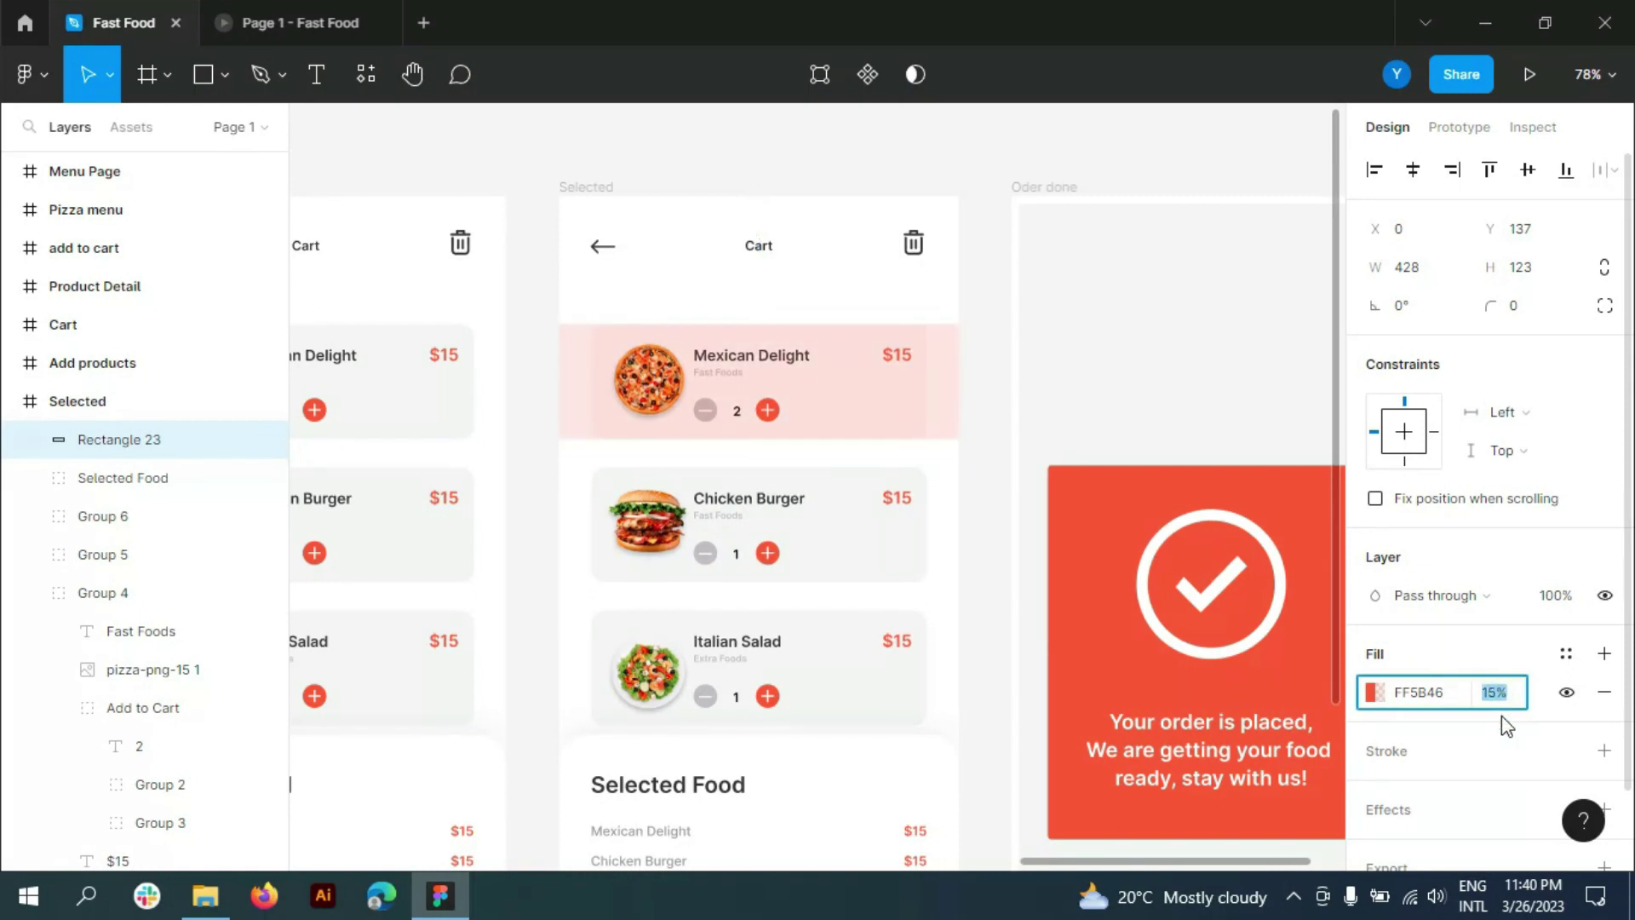
text(22)
key(Return)
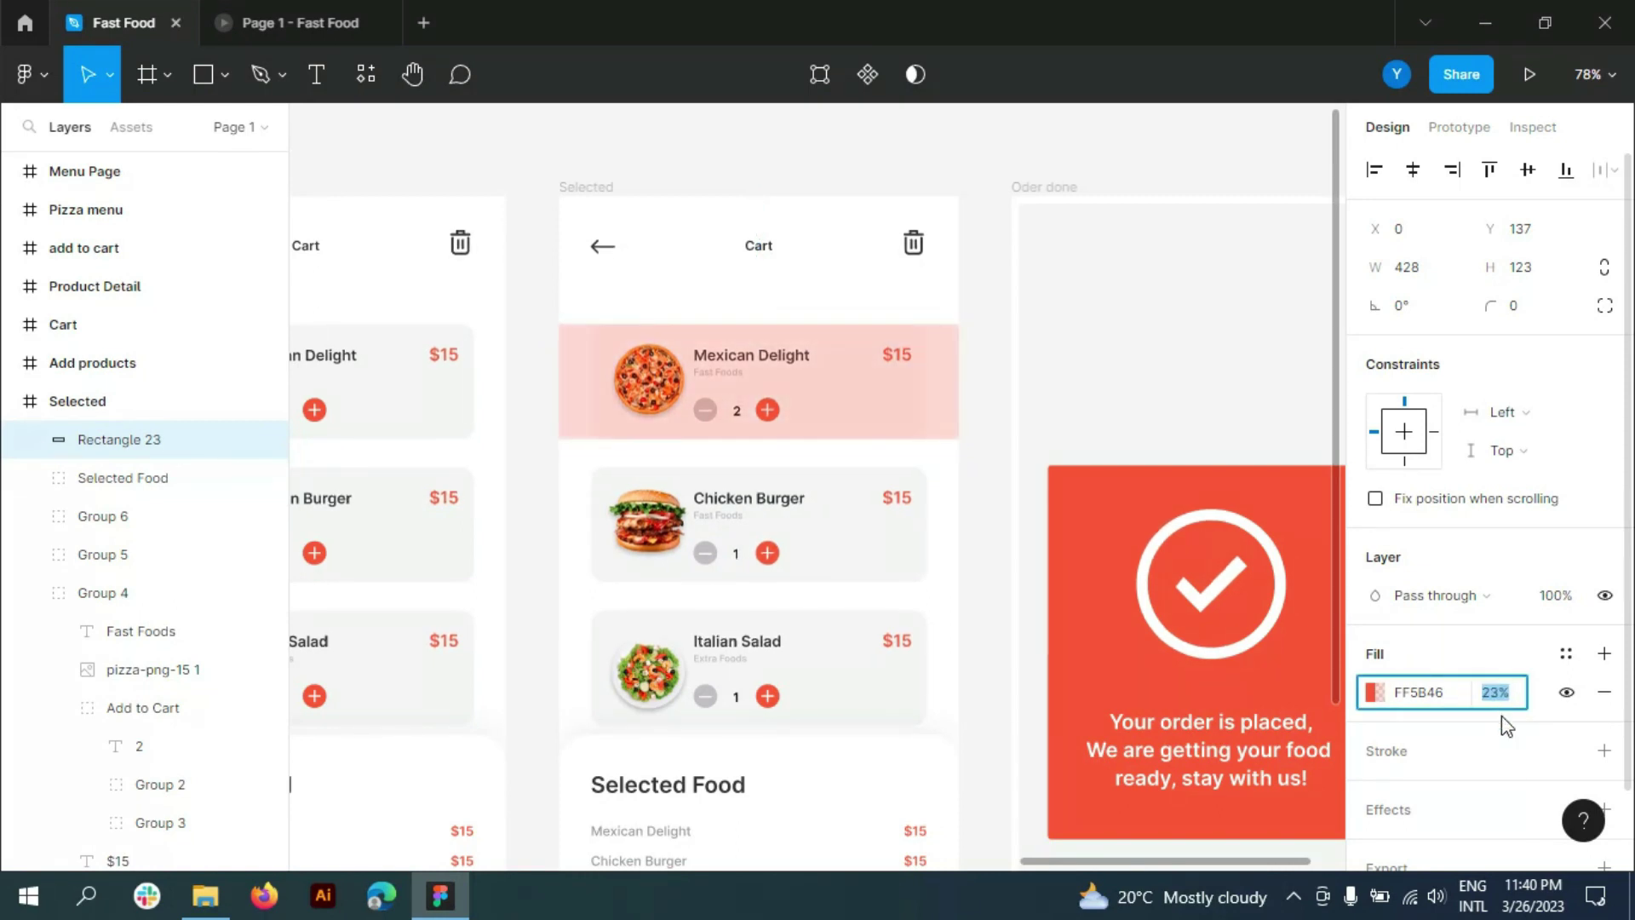
text(21)
- Move the highlight rectangle into the Add to Cart group and deselect to review it
mouse_move(120, 439)
mouse_down()
mouse_move(119, 771)
mouse_move(123, 713)
mouse_up()
scroll(728, 396, up, 2)
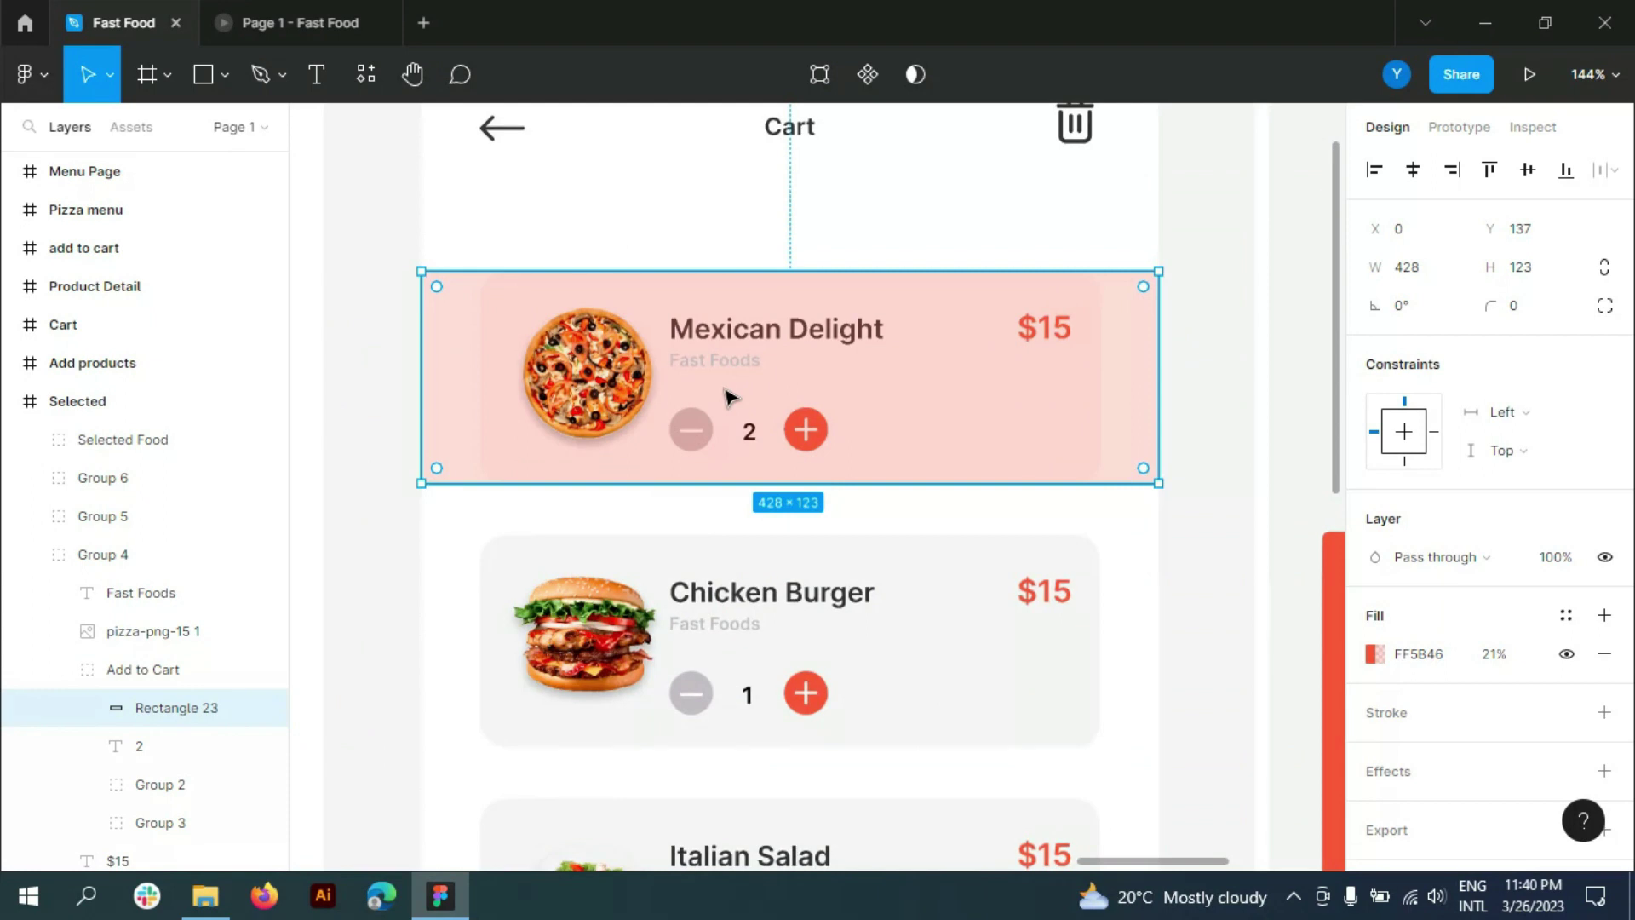
scroll(728, 396, down, 4)
click(911, 290)
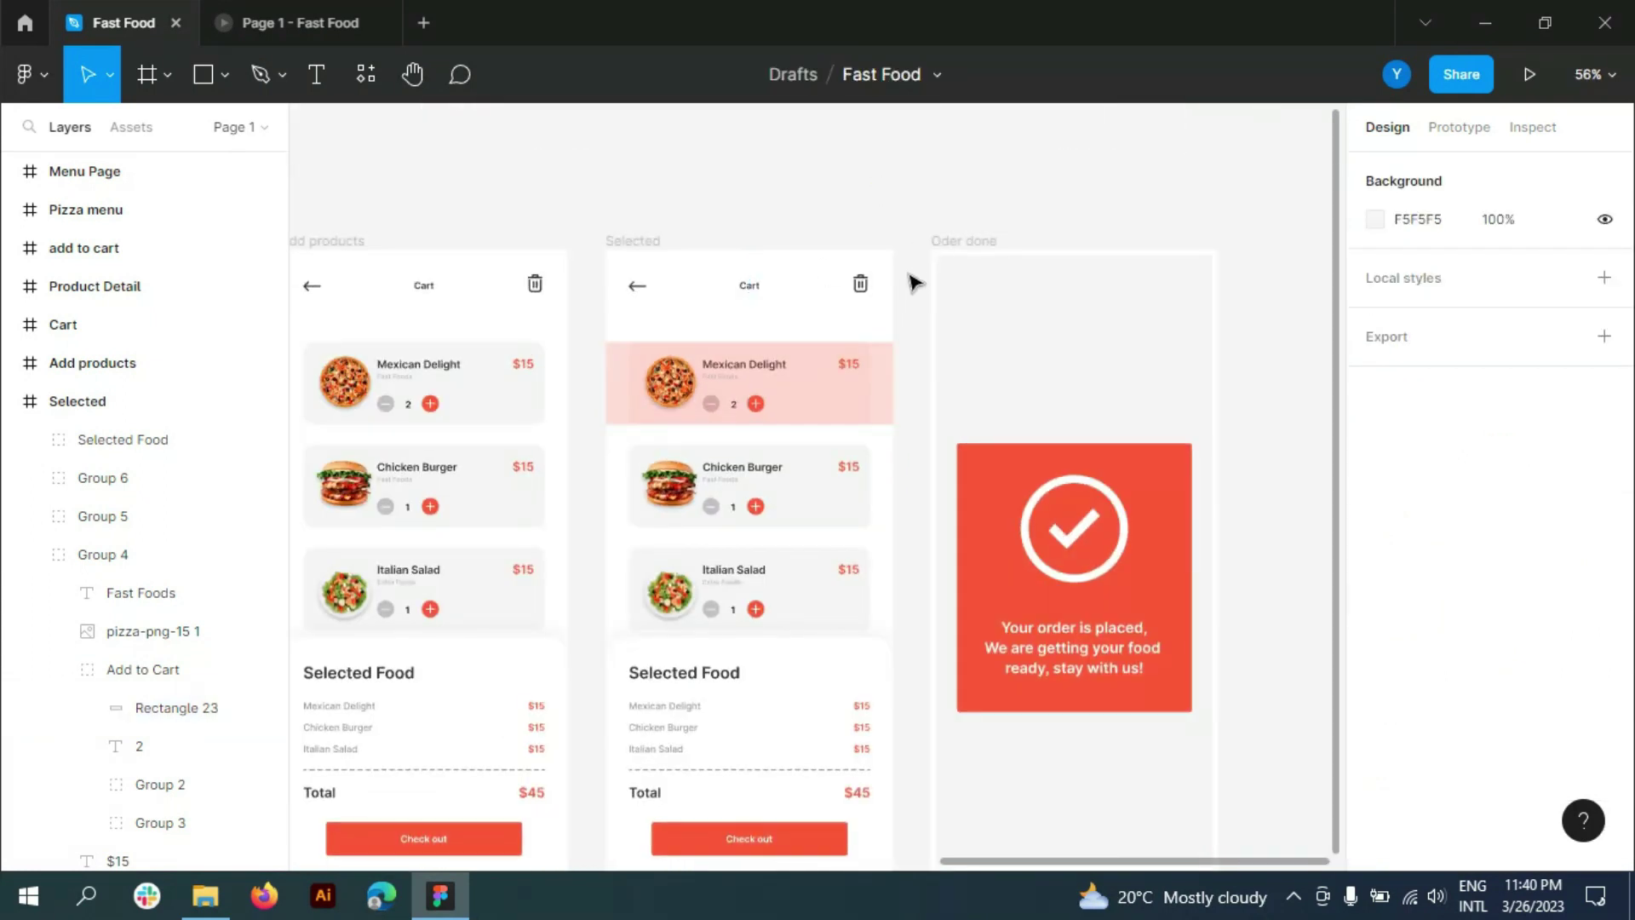
- Make the trash icon on the Selected screen red with the FF5B46 colour
scroll(912, 273, up, 2)
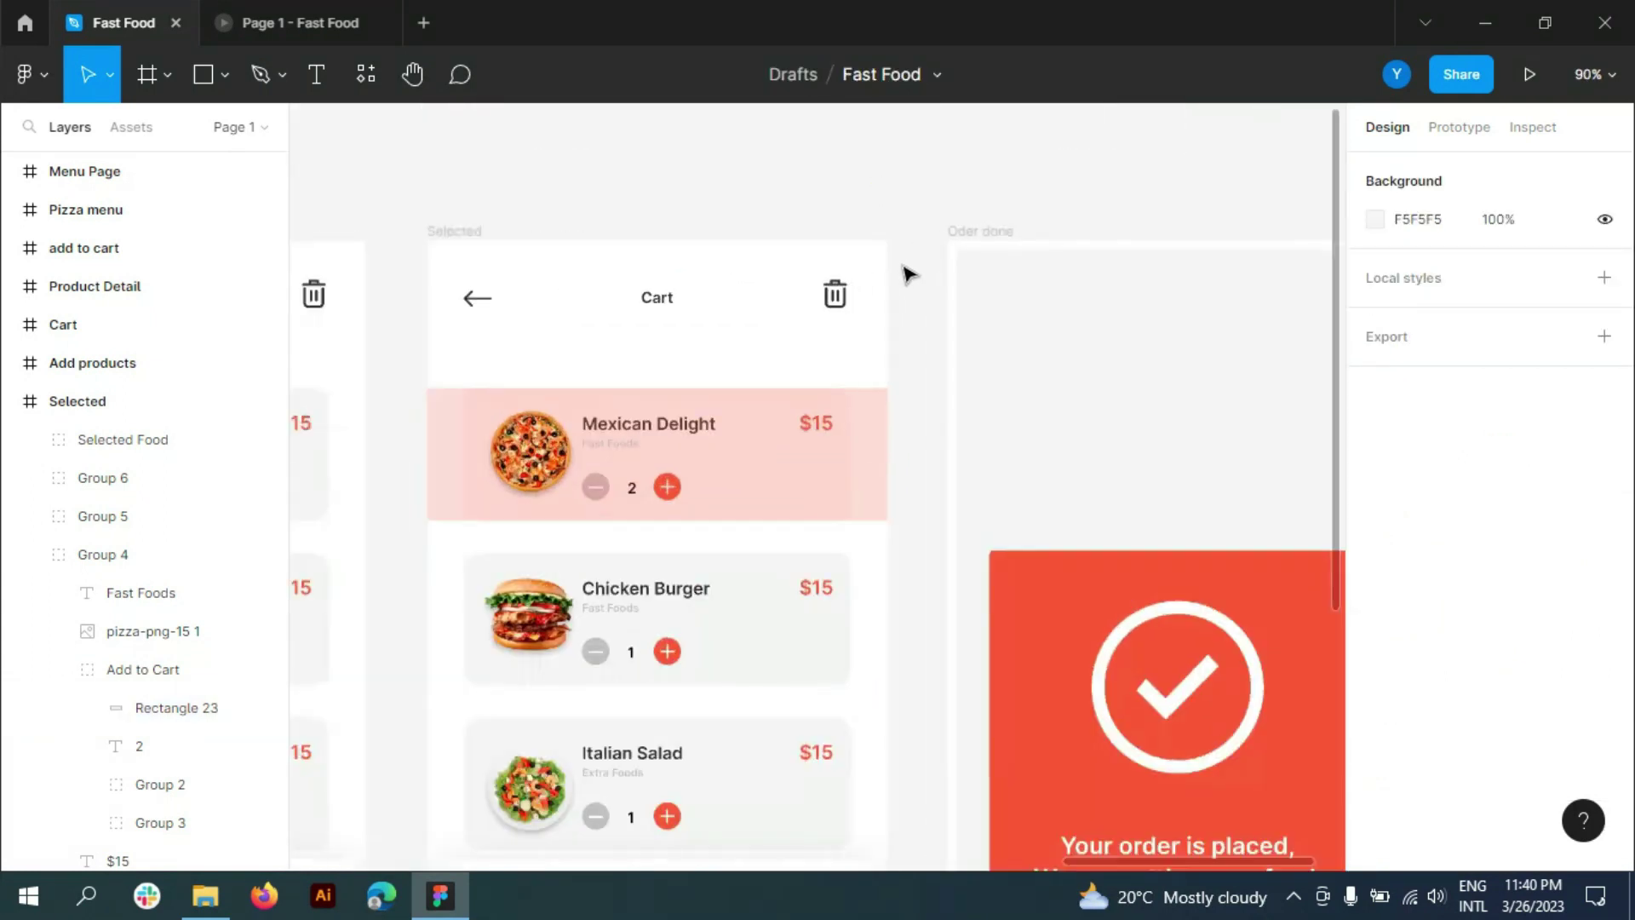
scroll(625, 368, up, 8)
click(609, 372)
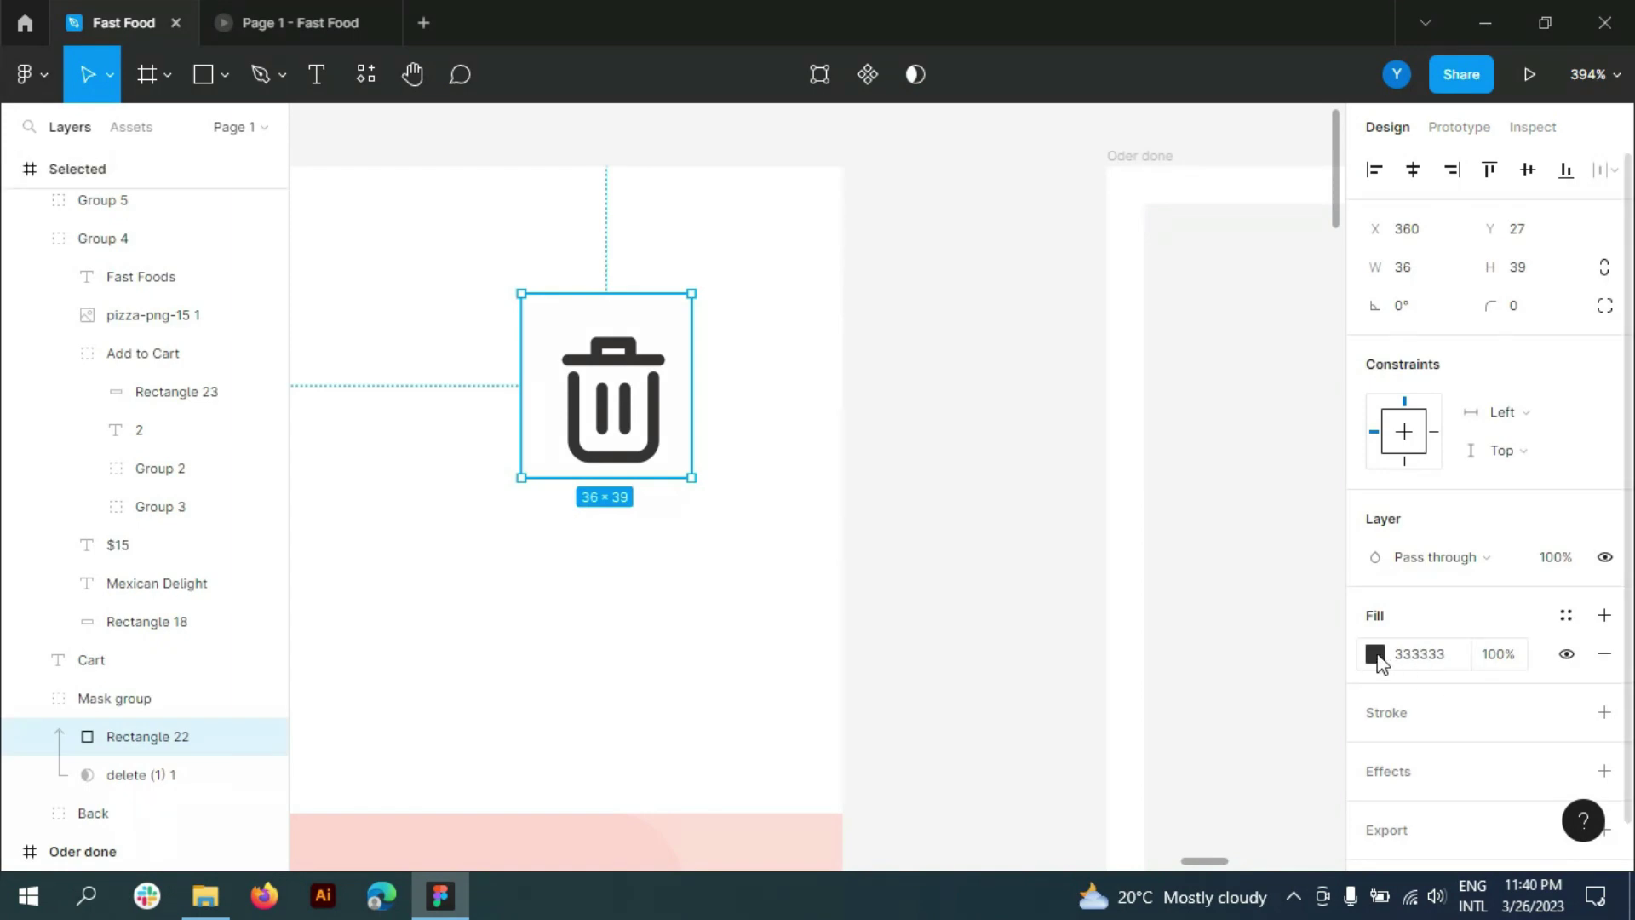
click(1375, 654)
click(1145, 755)
key(Escape)
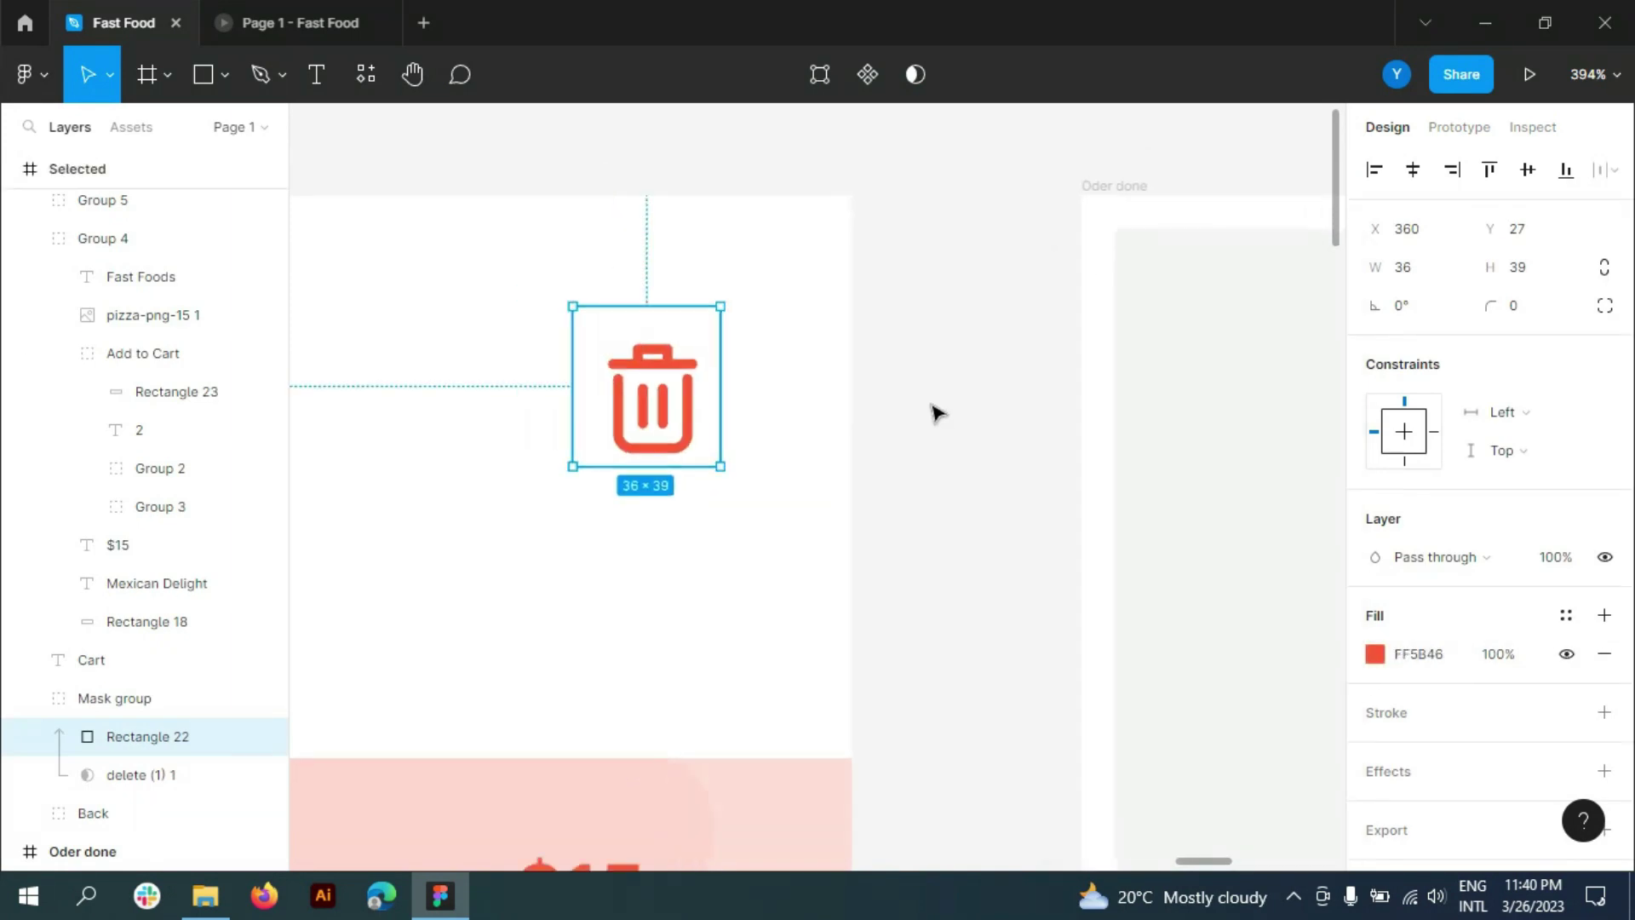
- Collapse the layer groups and link Add products' Mexican Delight card to the Selected screen
scroll(934, 412, down, 10)
click(61, 352)
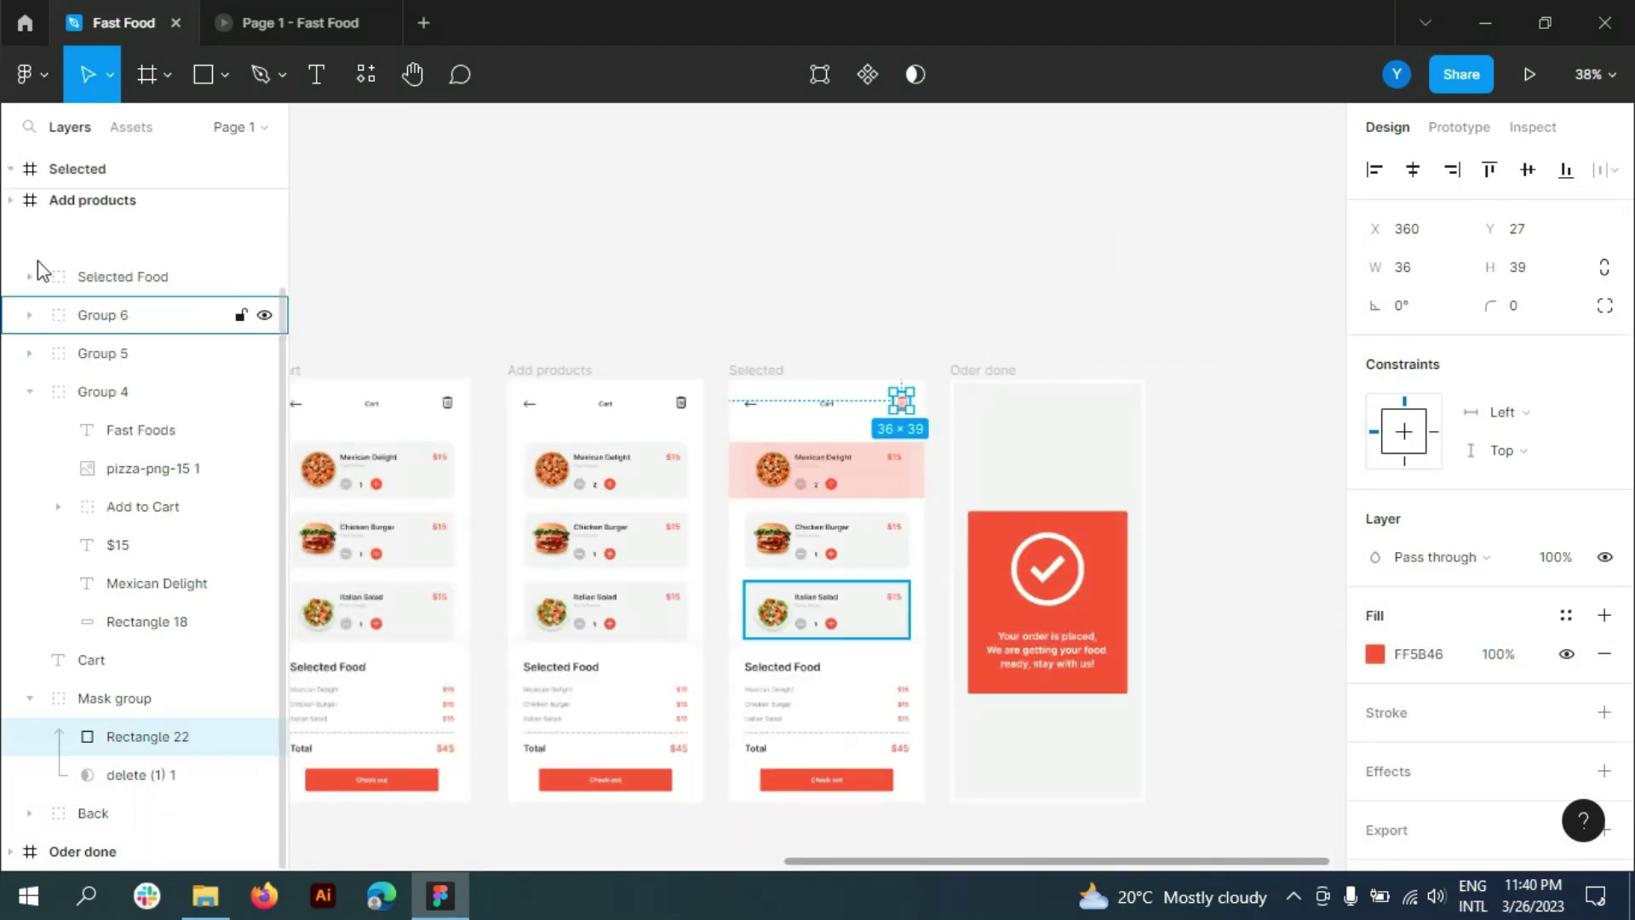
click(30, 391)
click(10, 402)
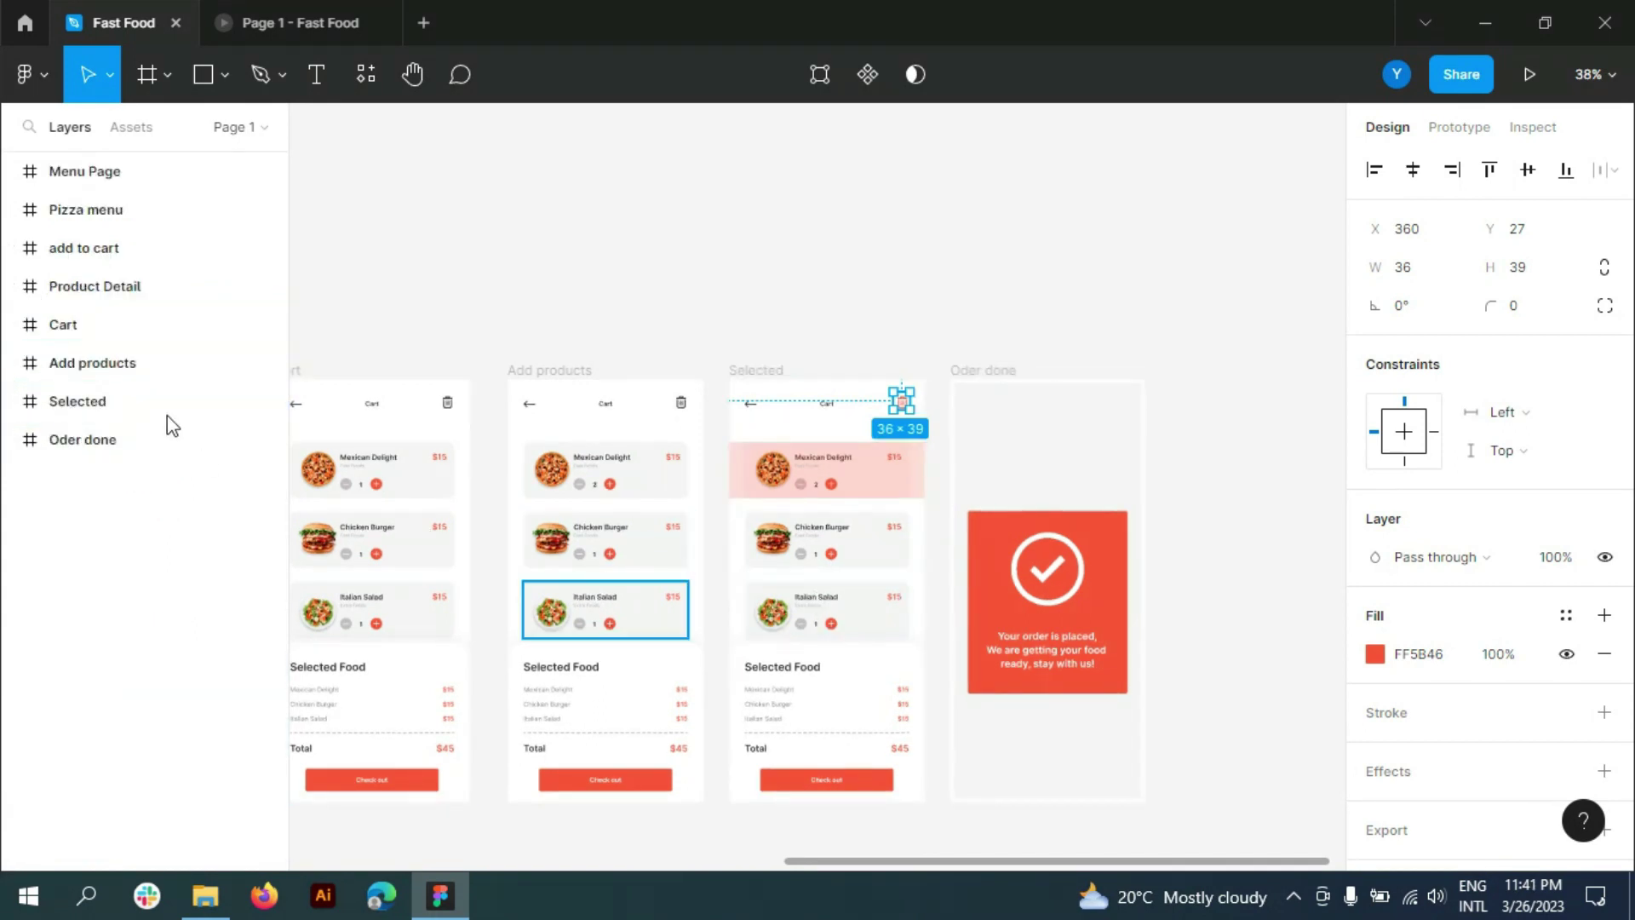
click(92, 364)
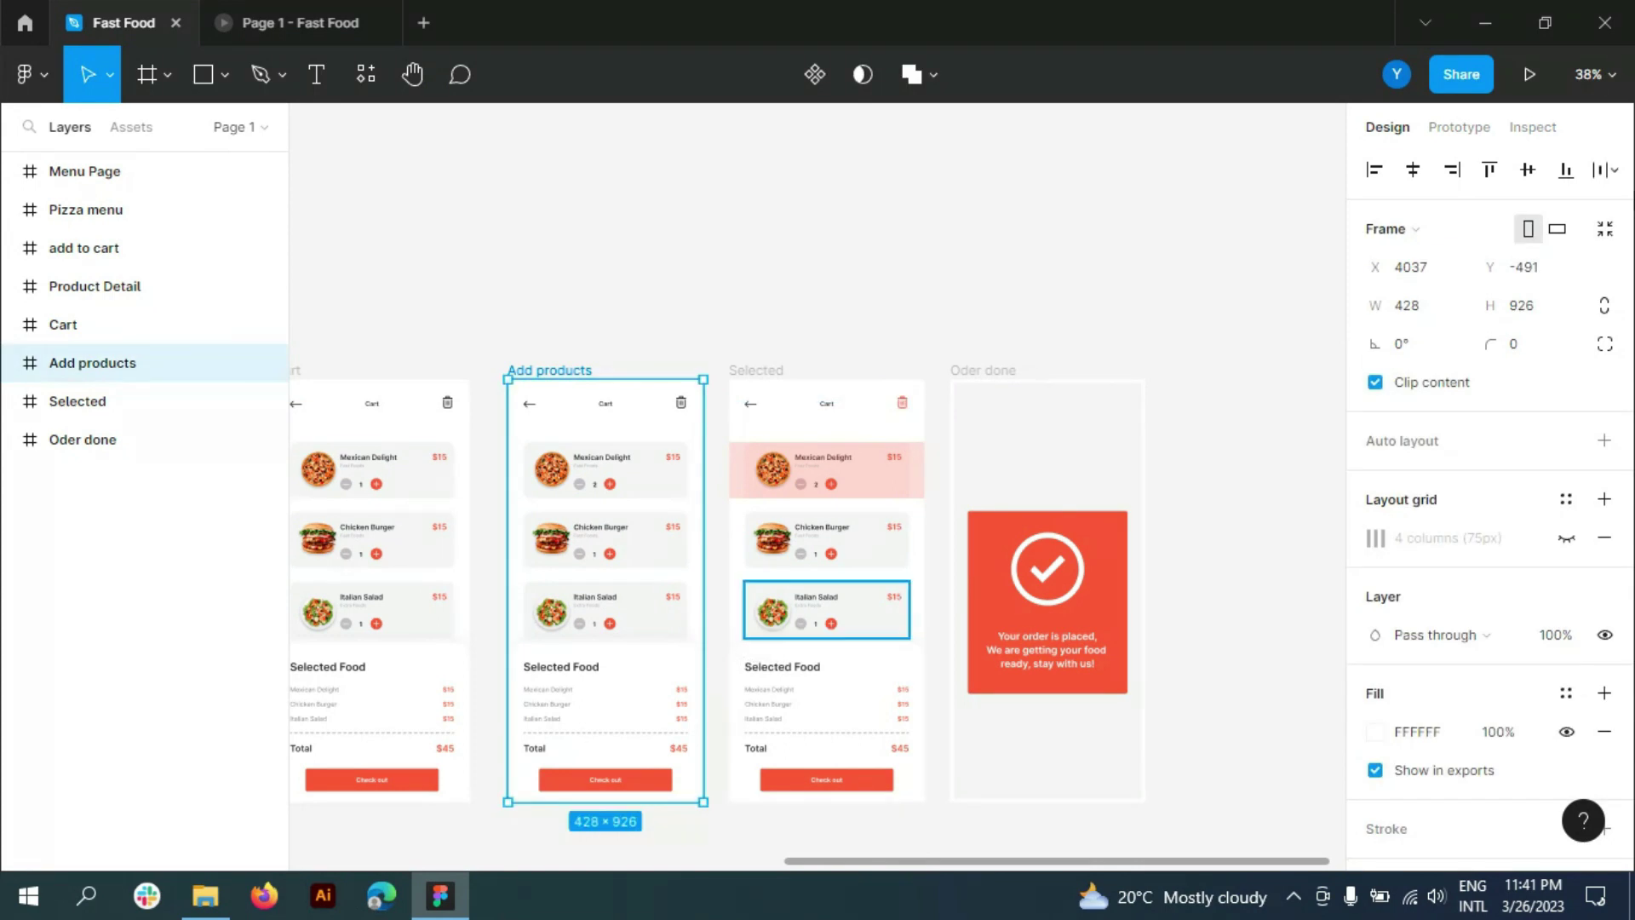
key(shift+e)
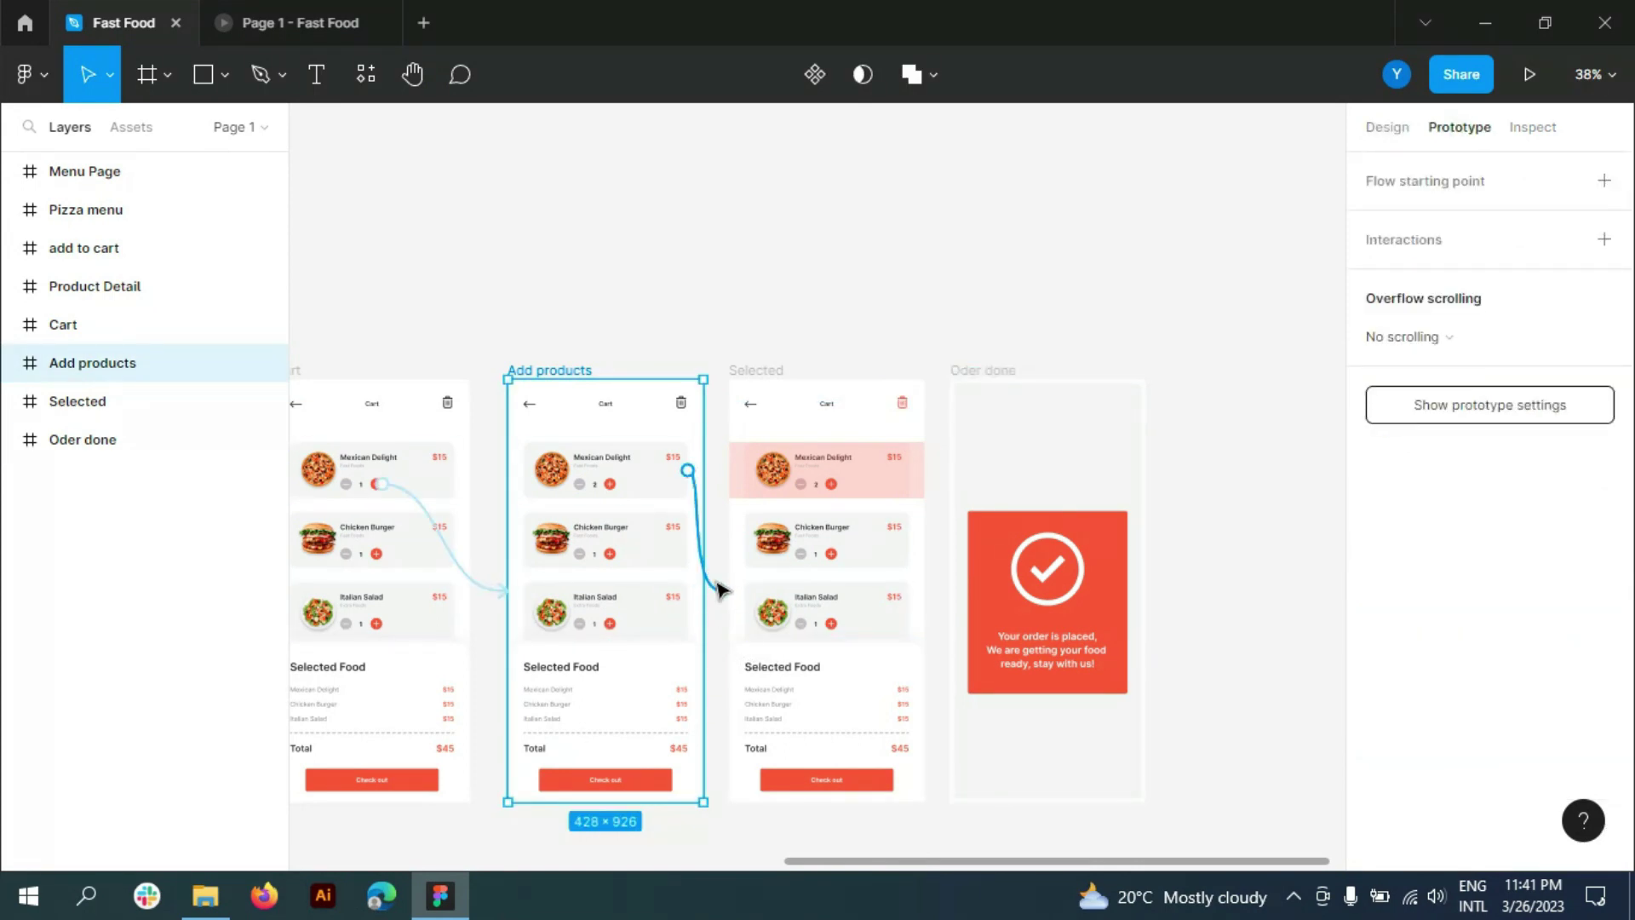
drag(722, 605, 723, 595)
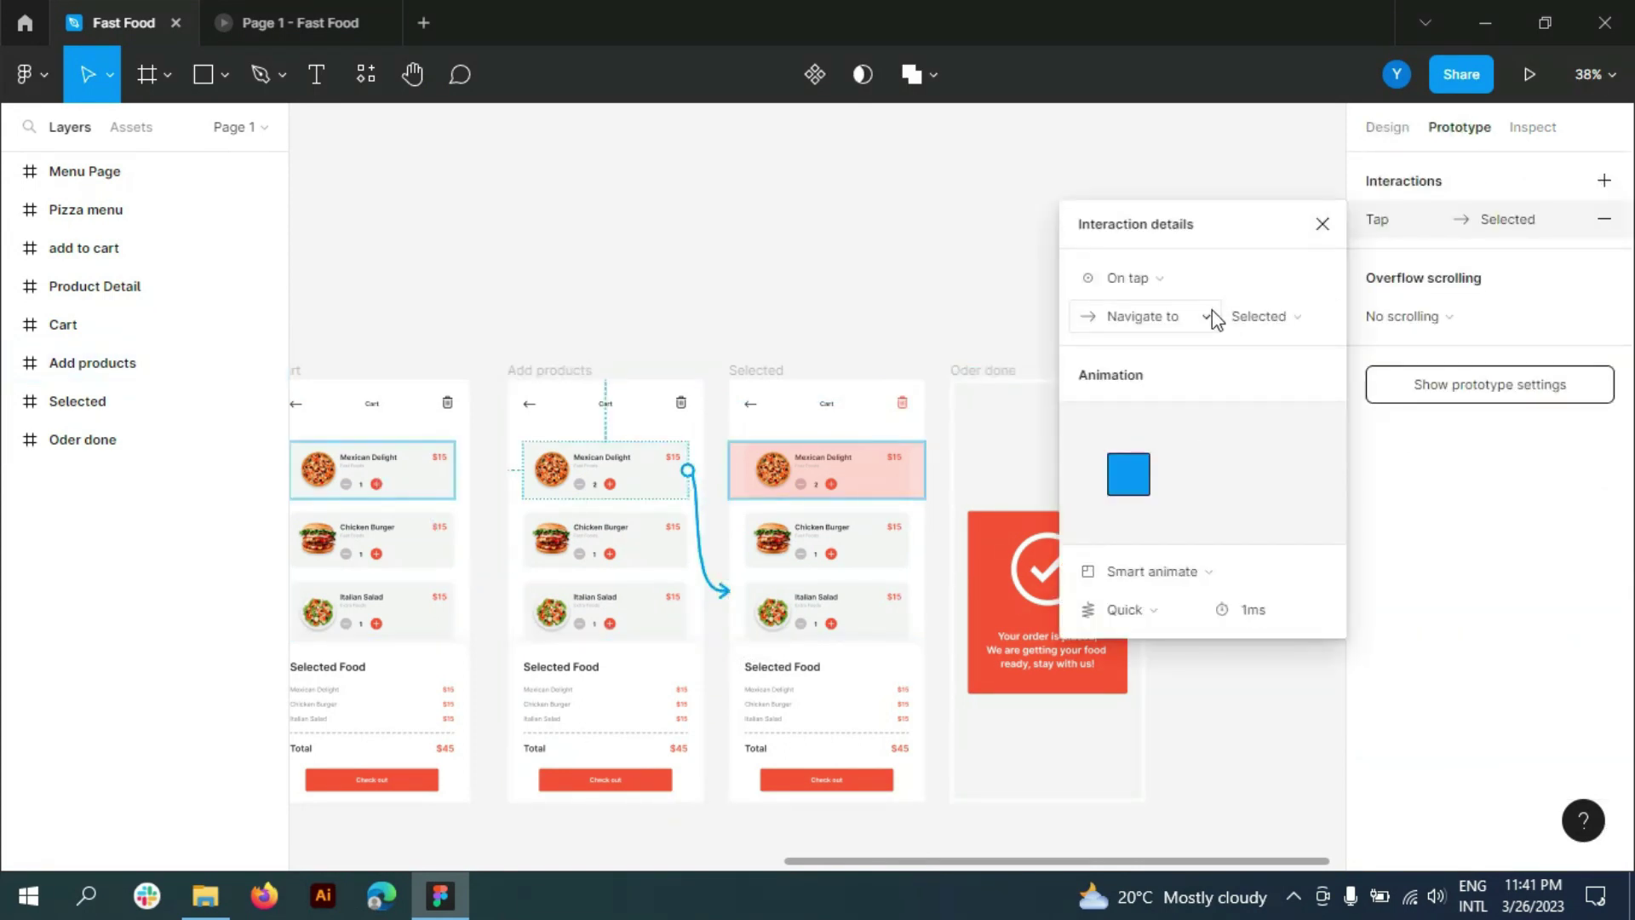
click(514, 109)
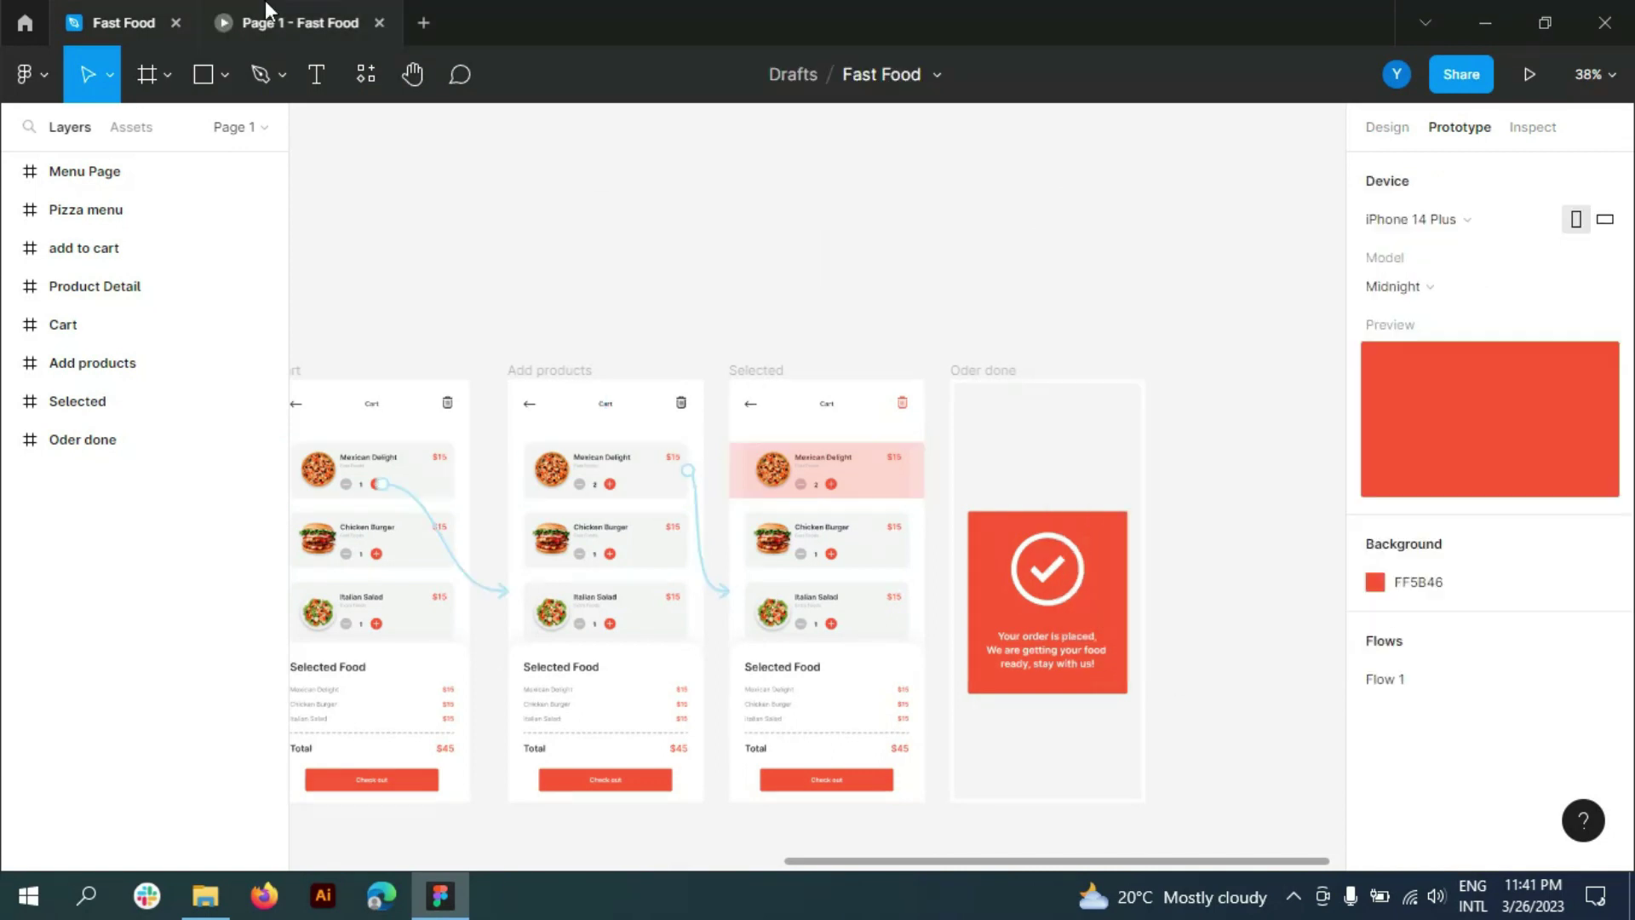
click(294, 22)
- Play the prototype via Pizza and Mexican Delight to the cart, set quantity 2, and tap the card
click(1549, 842)
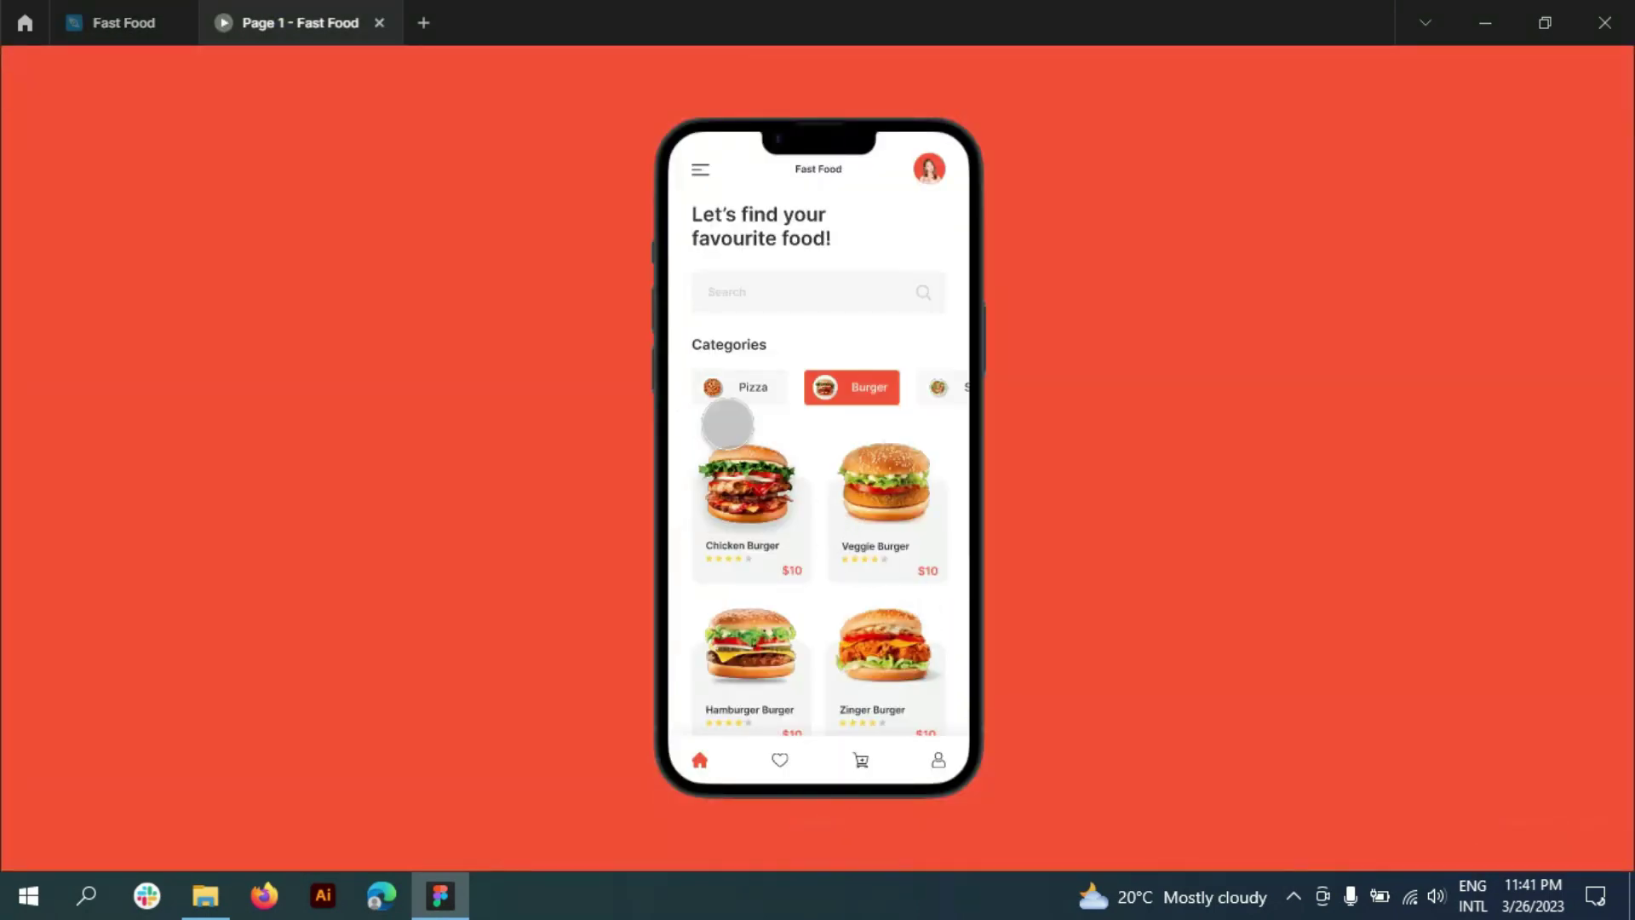
click(743, 390)
click(767, 518)
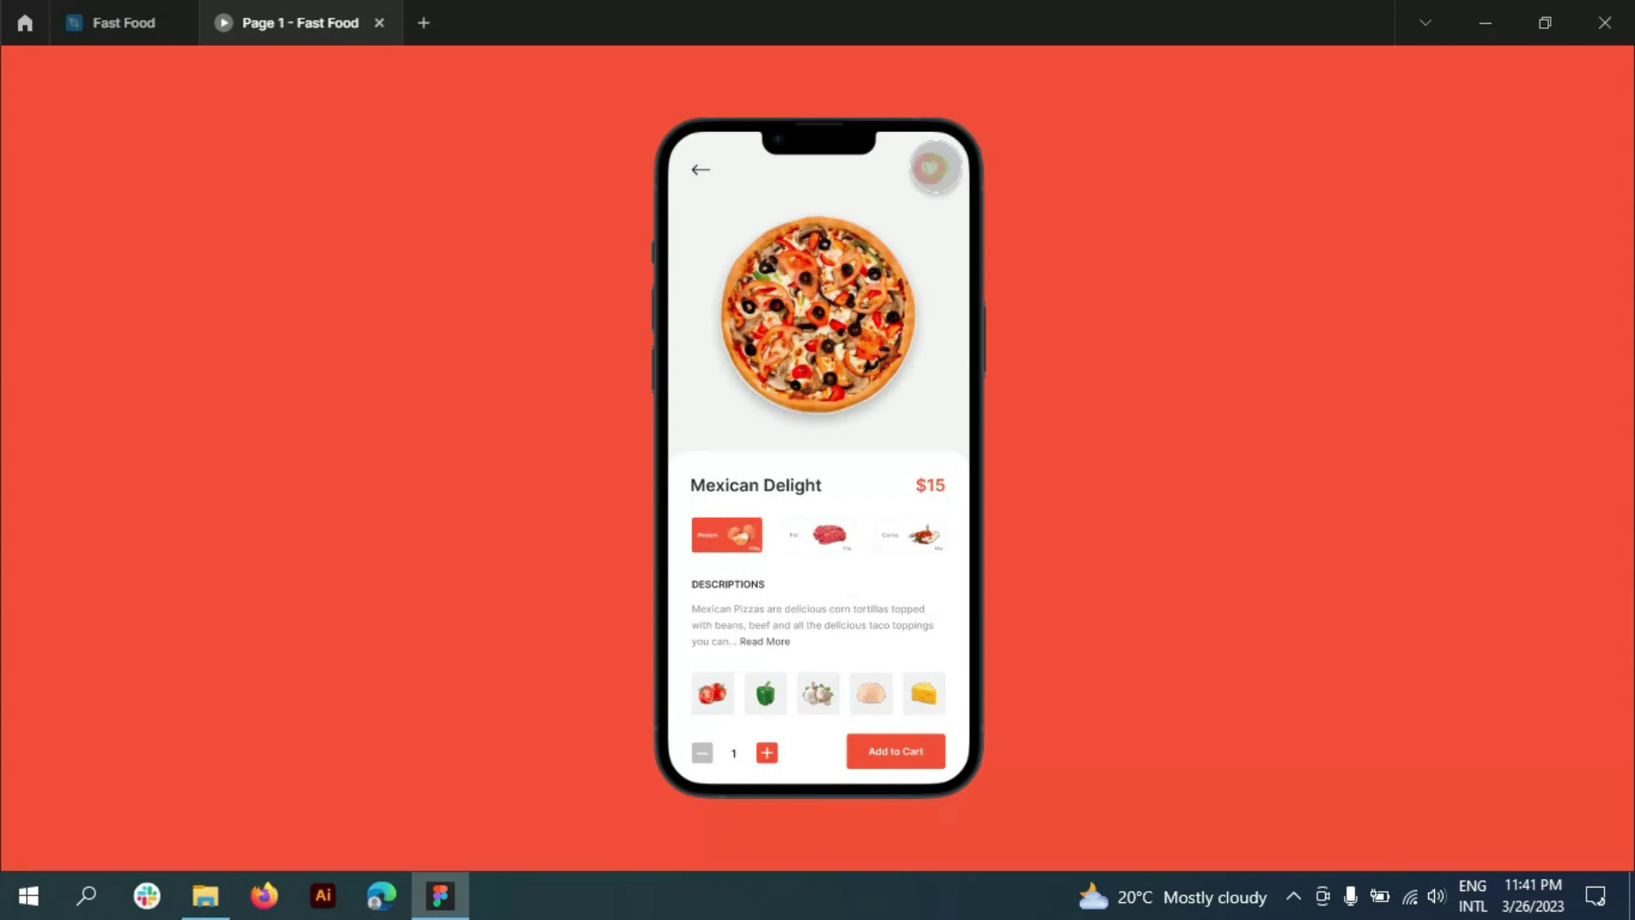
click(929, 168)
click(896, 752)
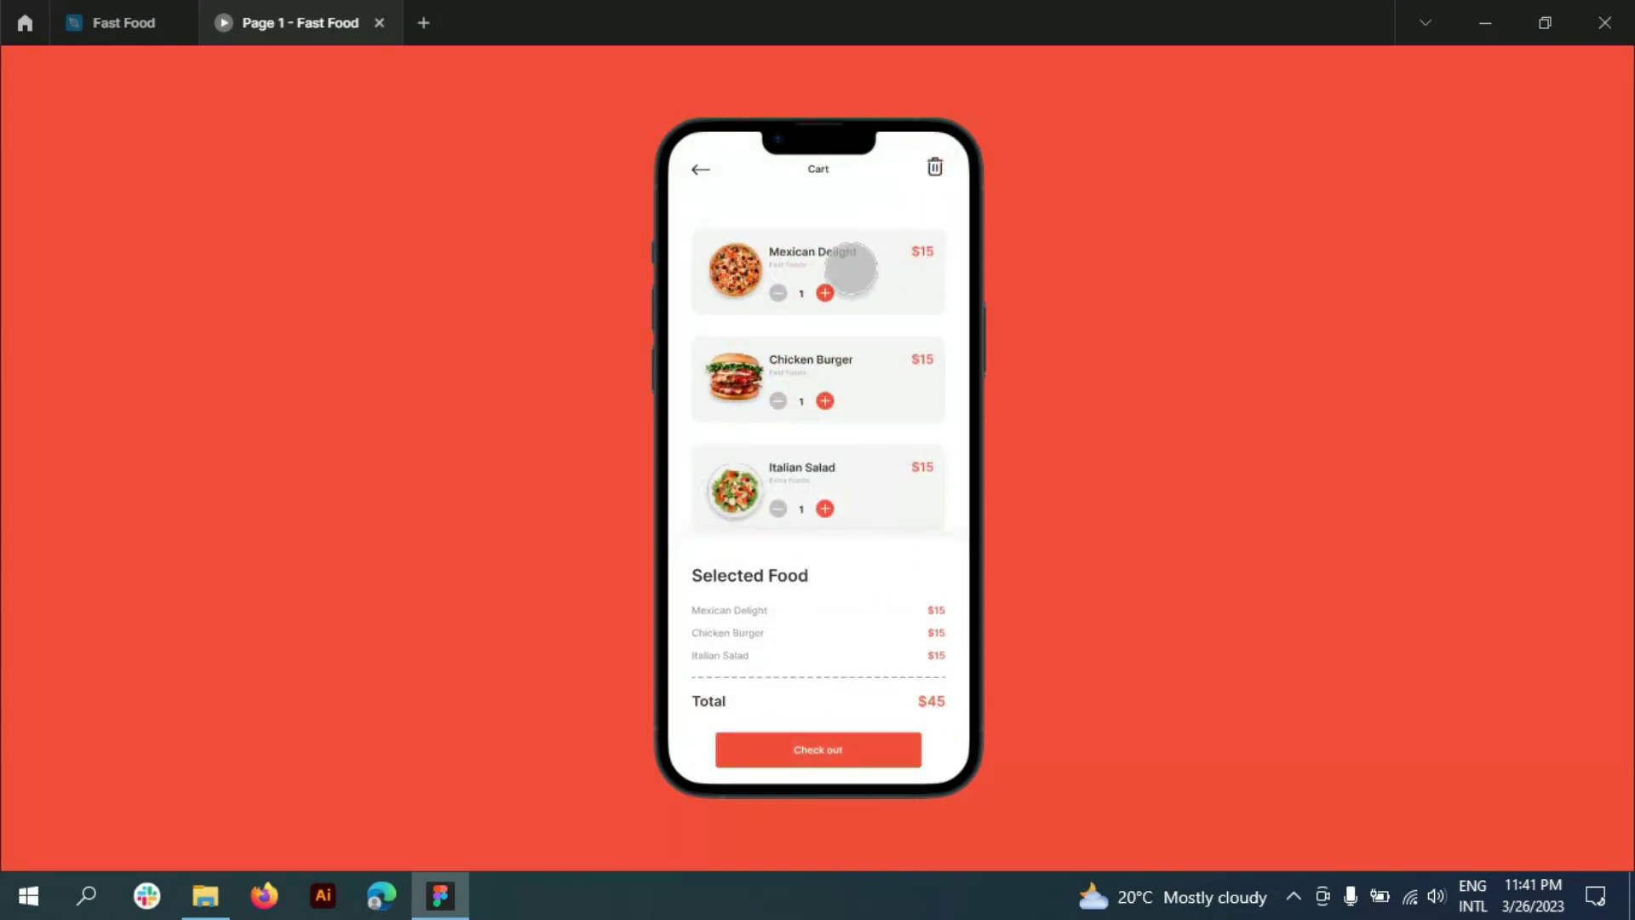
click(825, 293)
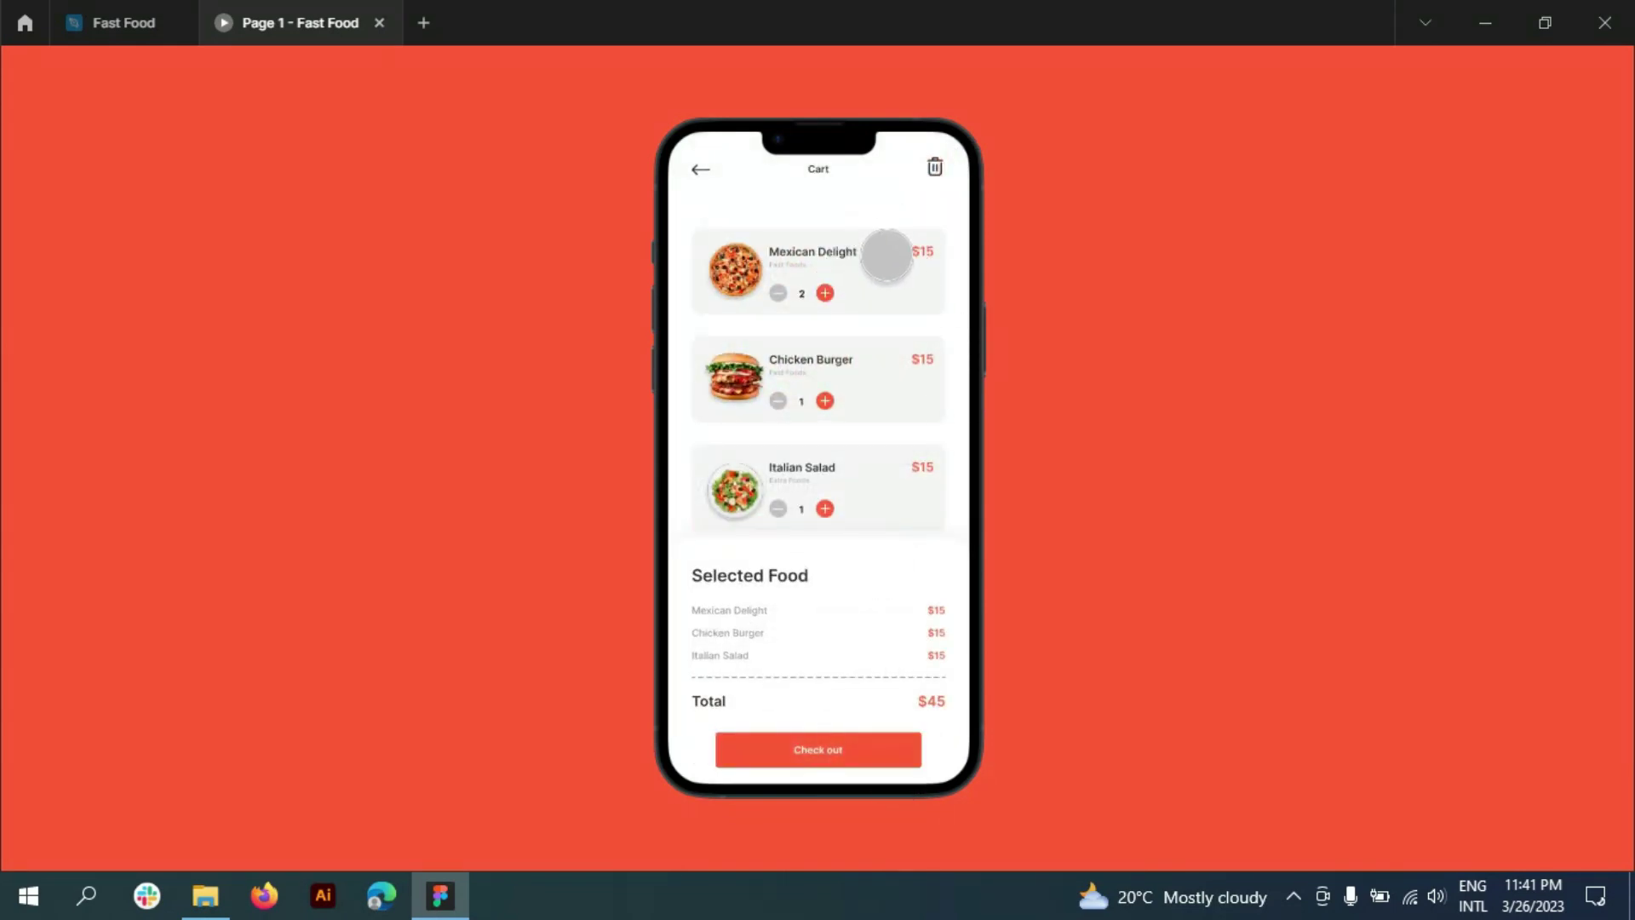
click(893, 265)
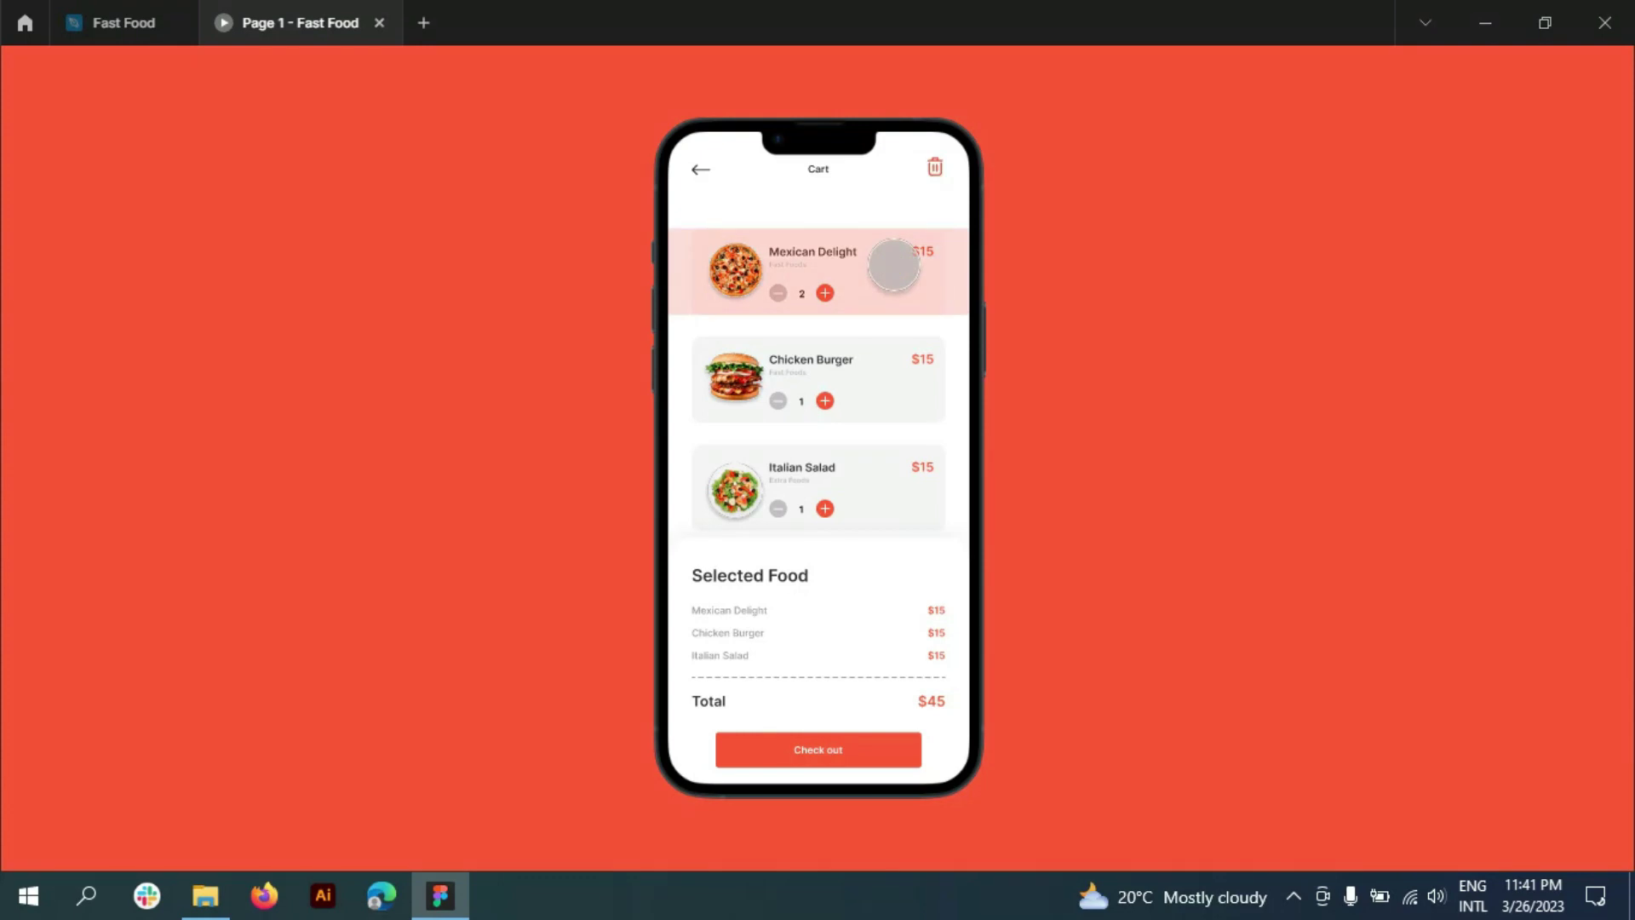
click(155, 17)
- Move Oder done right and place a duplicate of the Selected screen beside it
click(77, 437)
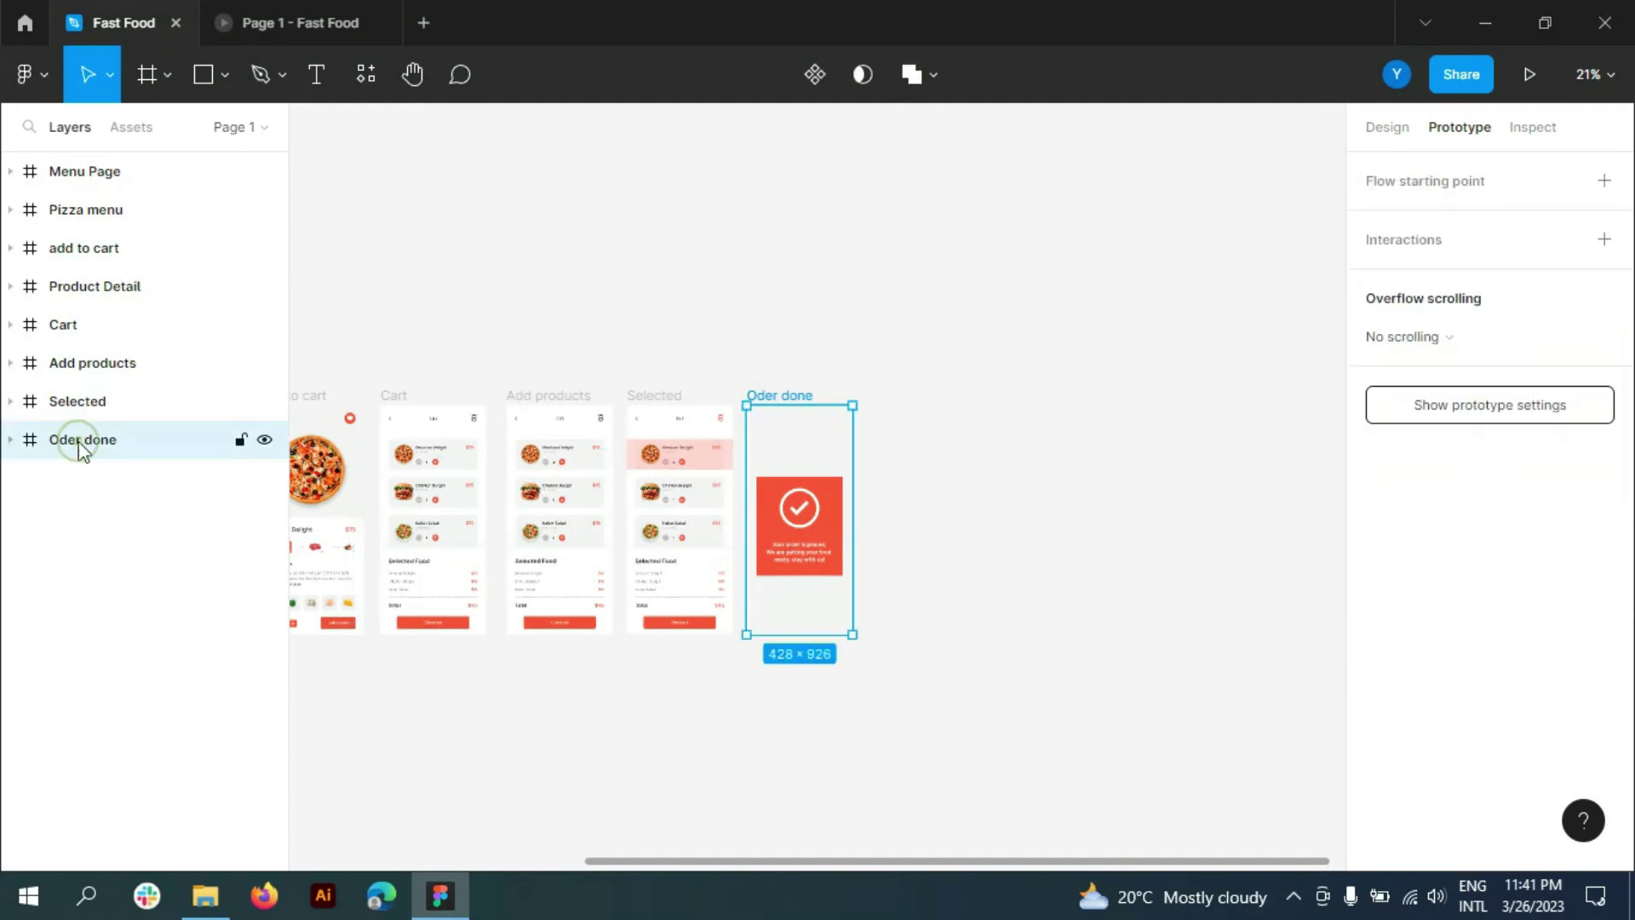
drag(836, 453, 912, 451)
click(76, 401)
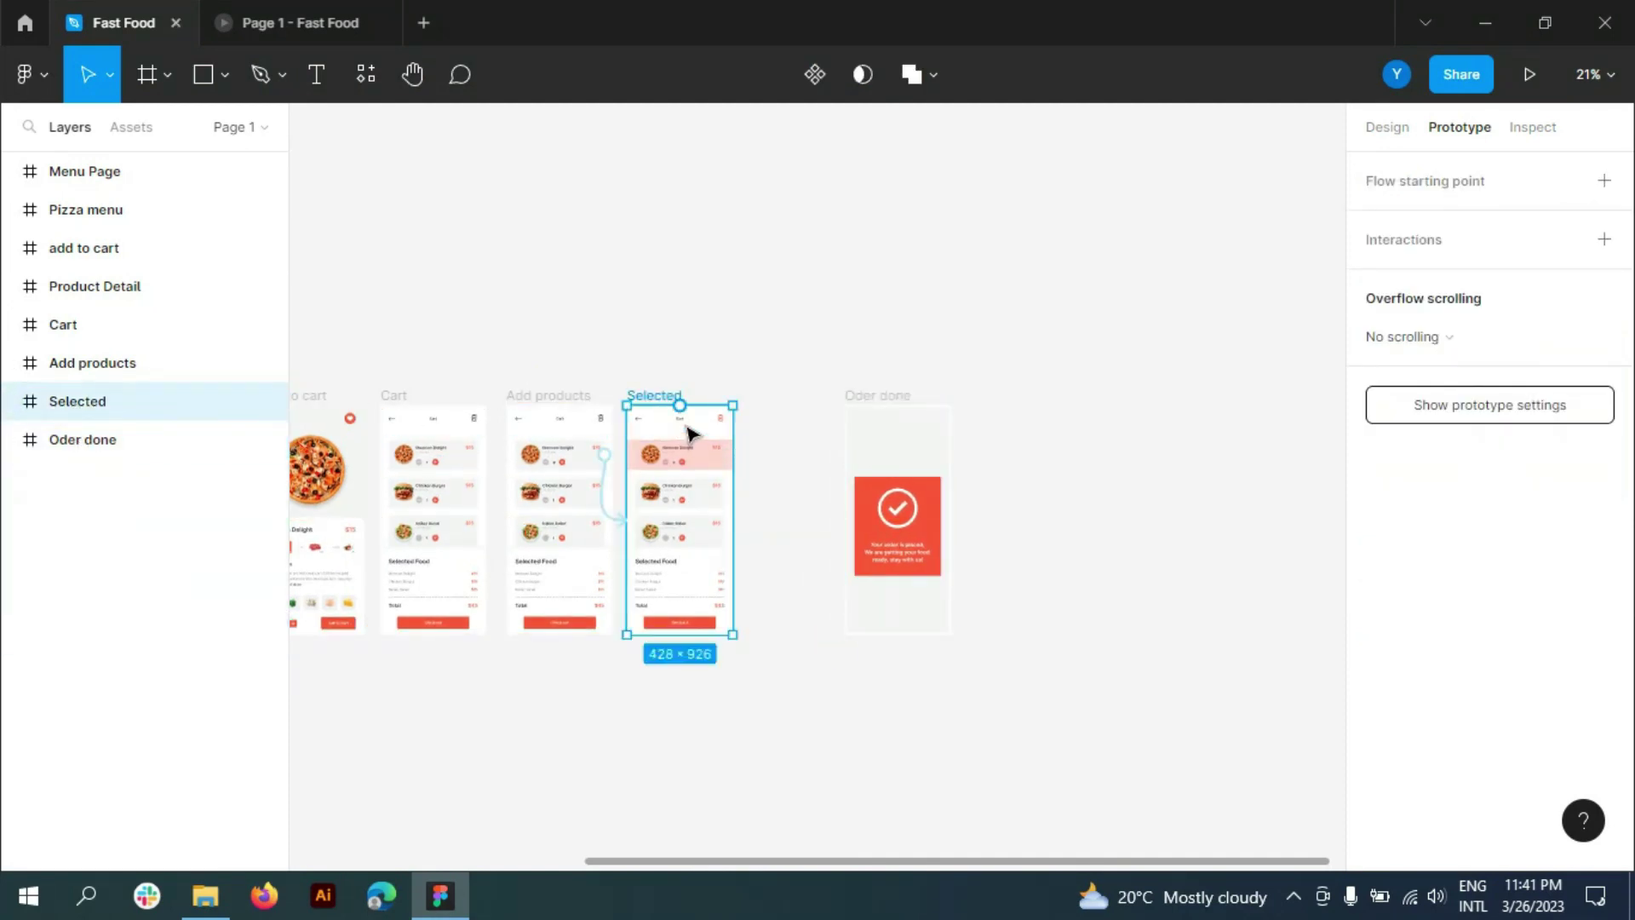
drag(732, 425, 779, 492)
key(Escape)
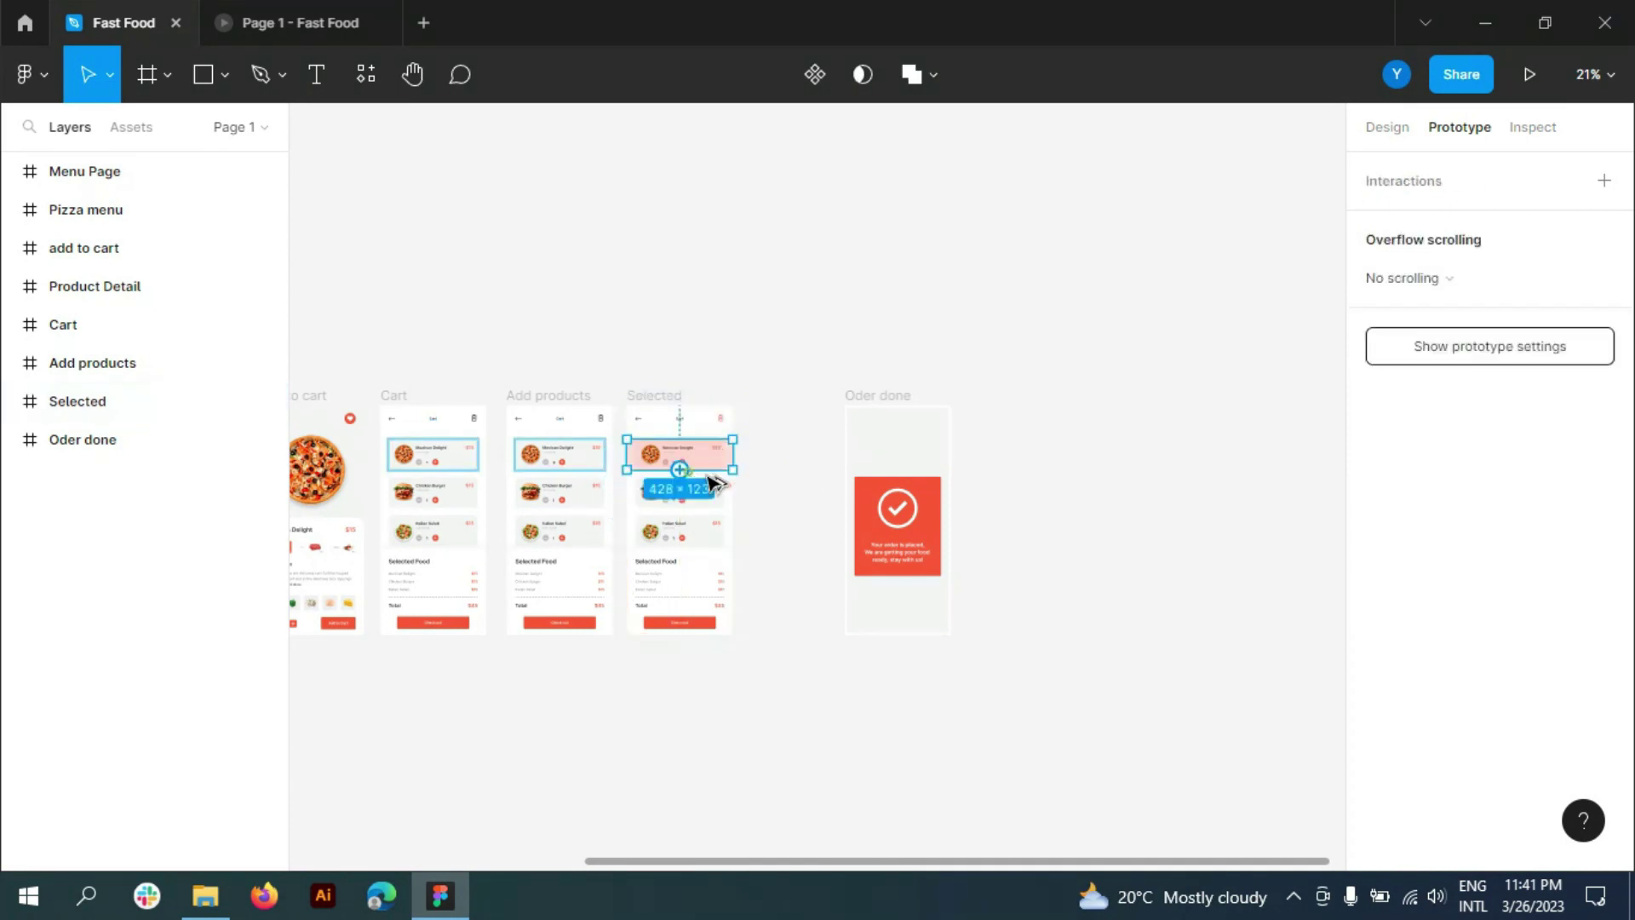
key(ctrl+z)
mouse_move(703, 538)
mouse_down()
mouse_move(843, 543)
mouse_move(829, 536)
mouse_up()
- Shift Oder done further right, order the duplicate after Selected, and rename it delete
click(64, 477)
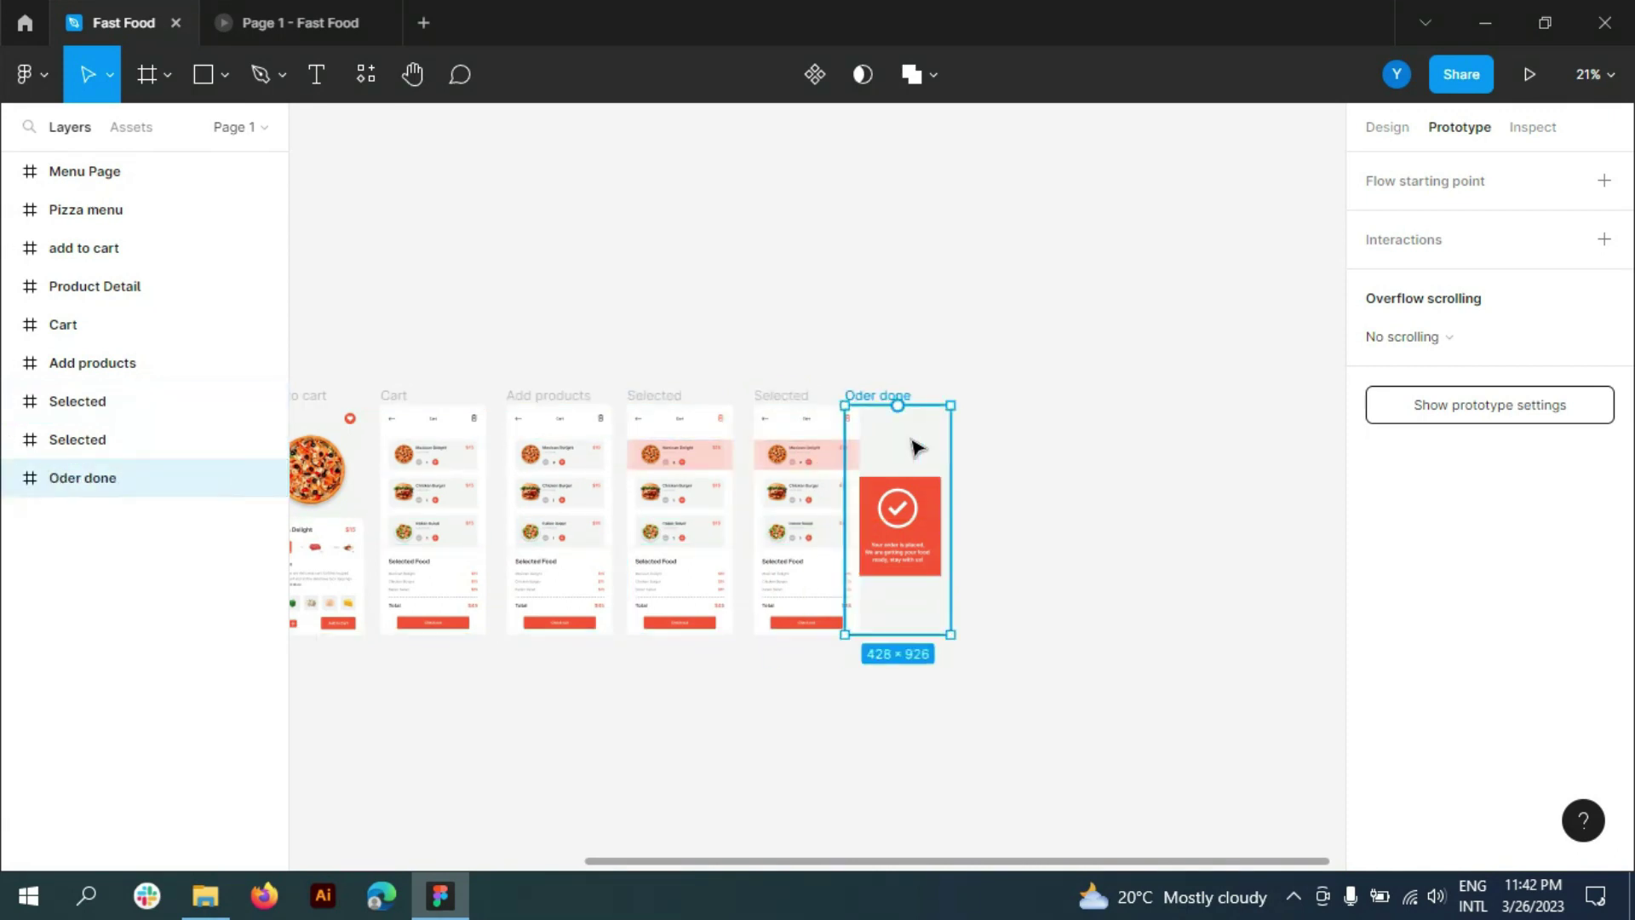
drag(988, 452, 960, 452)
click(10, 478)
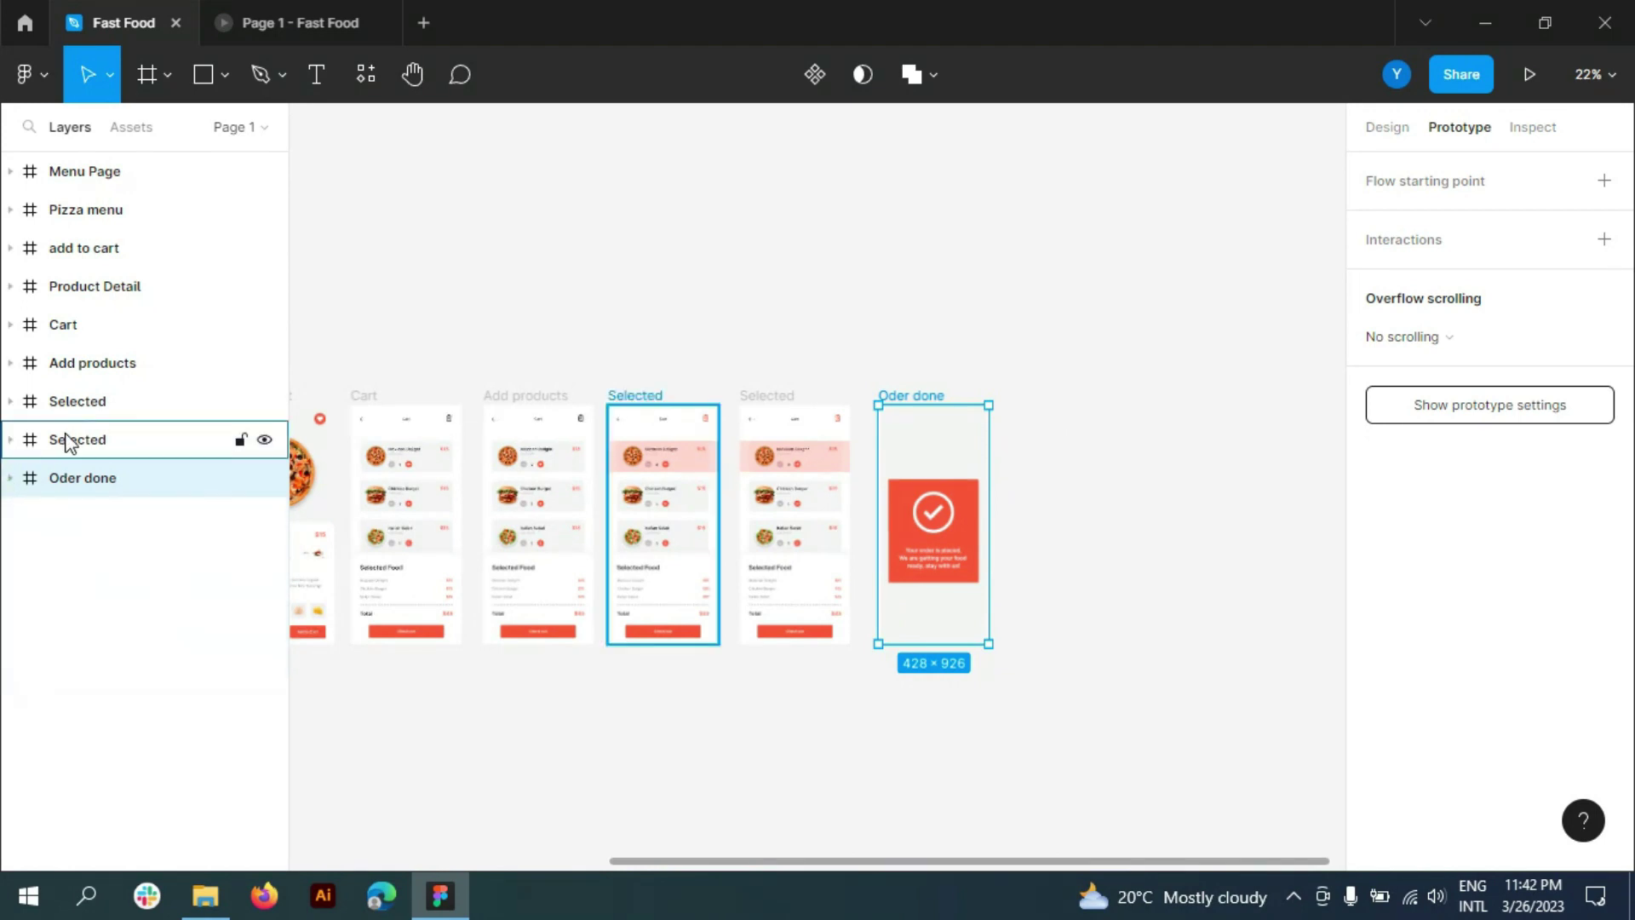
click(68, 440)
drag(83, 412, 86, 460)
double_click(62, 440)
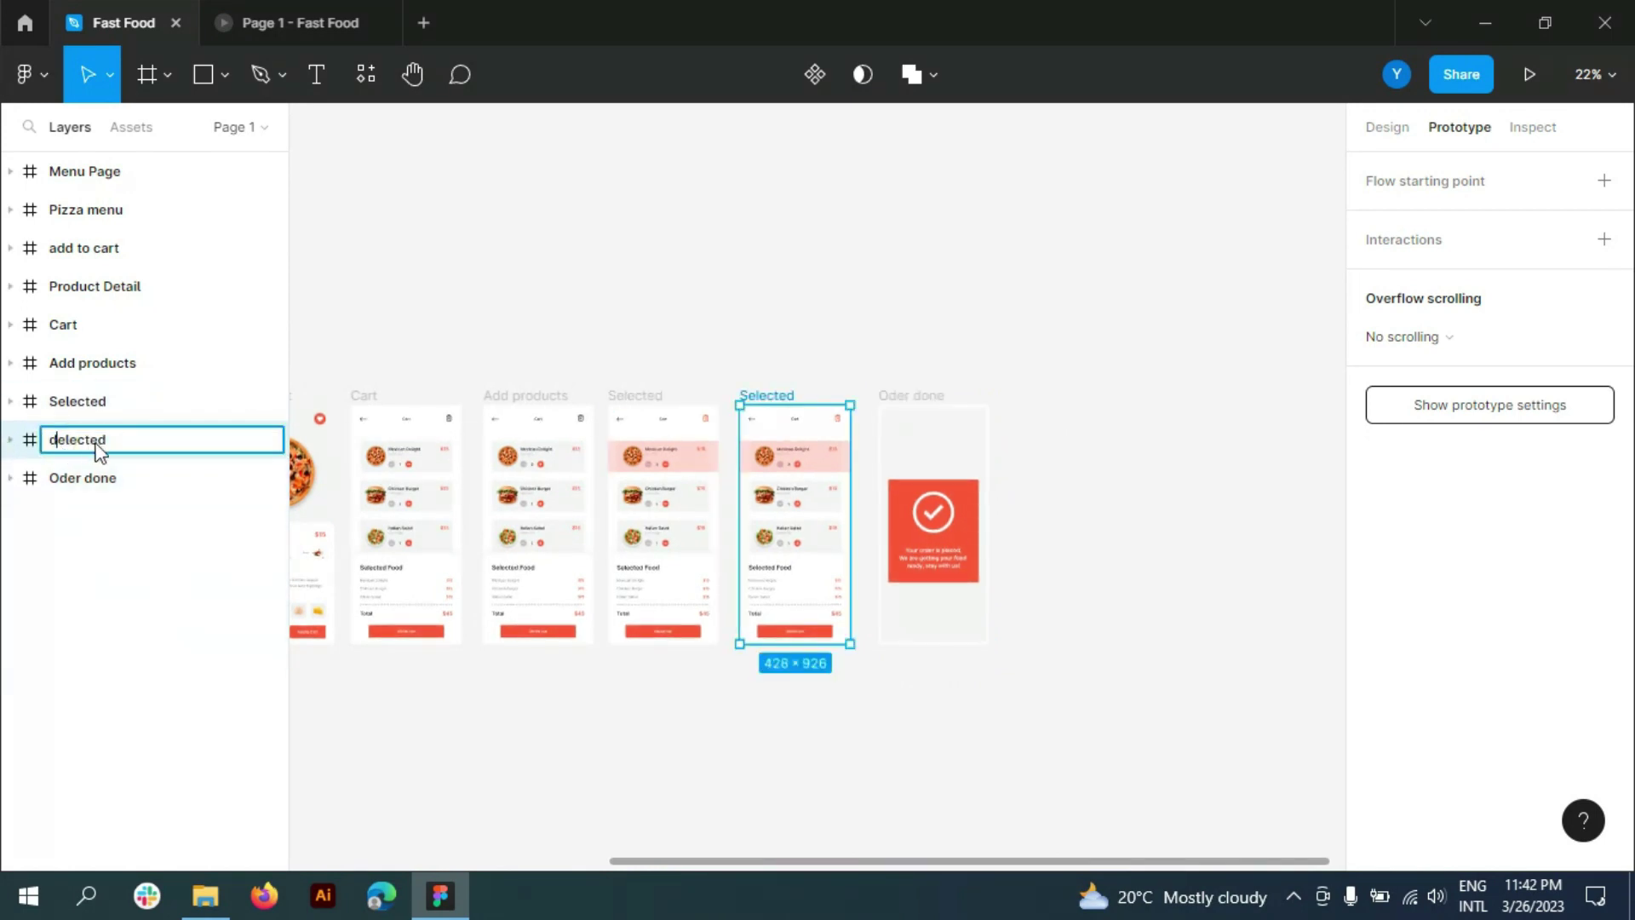
click(124, 586)
click(77, 401)
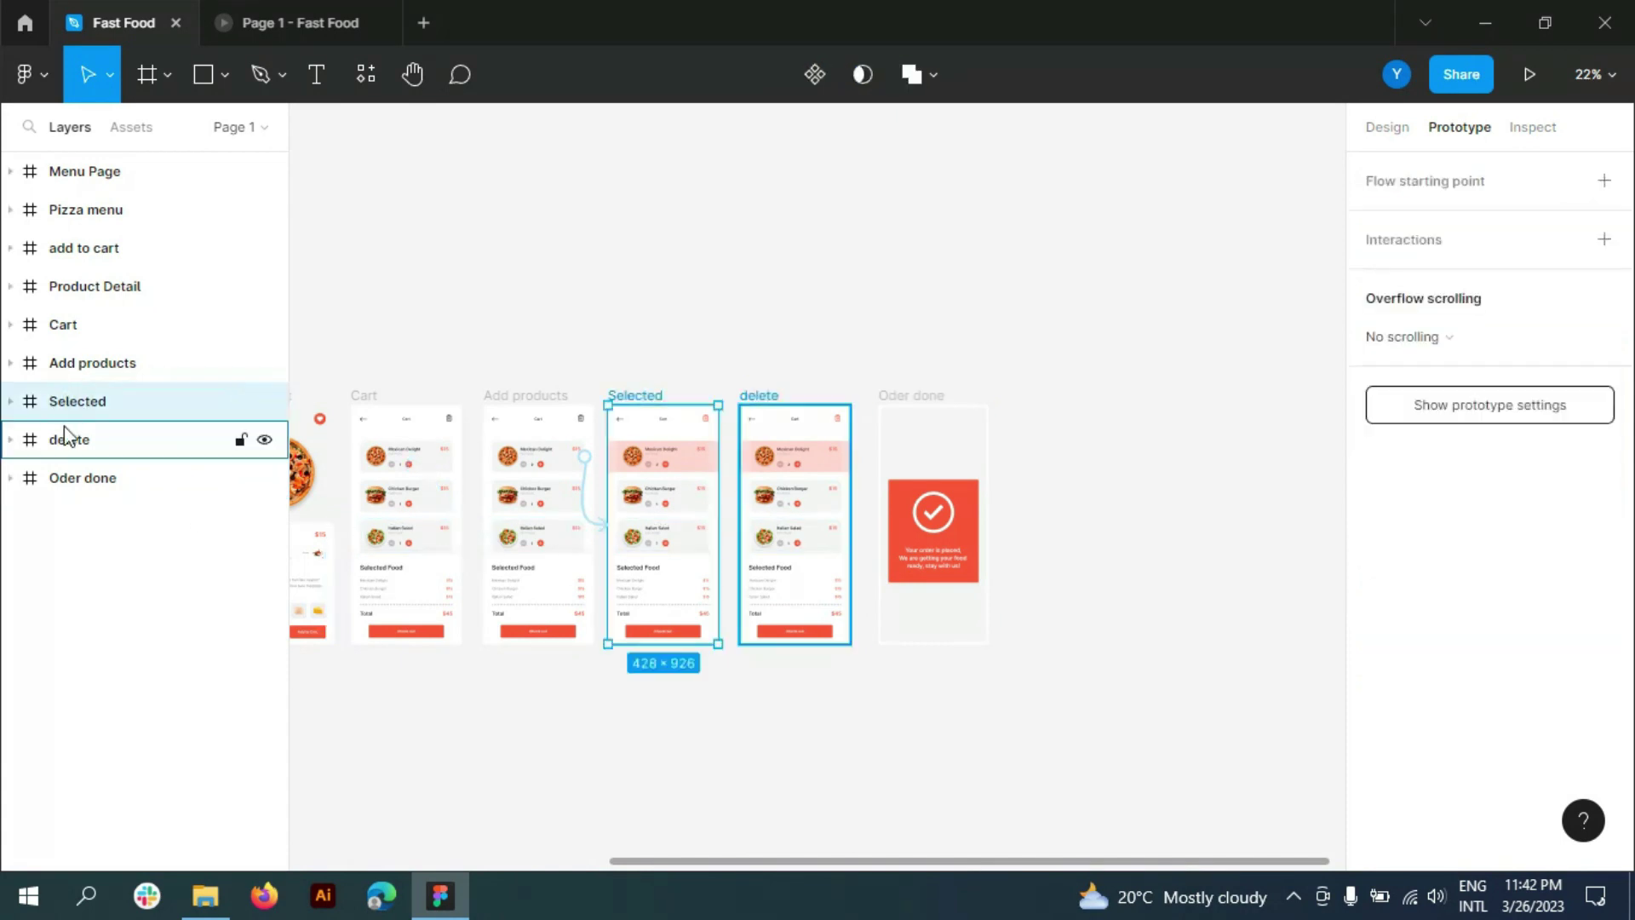
scroll(854, 650, up, 2)
scroll(748, 369, up, 5)
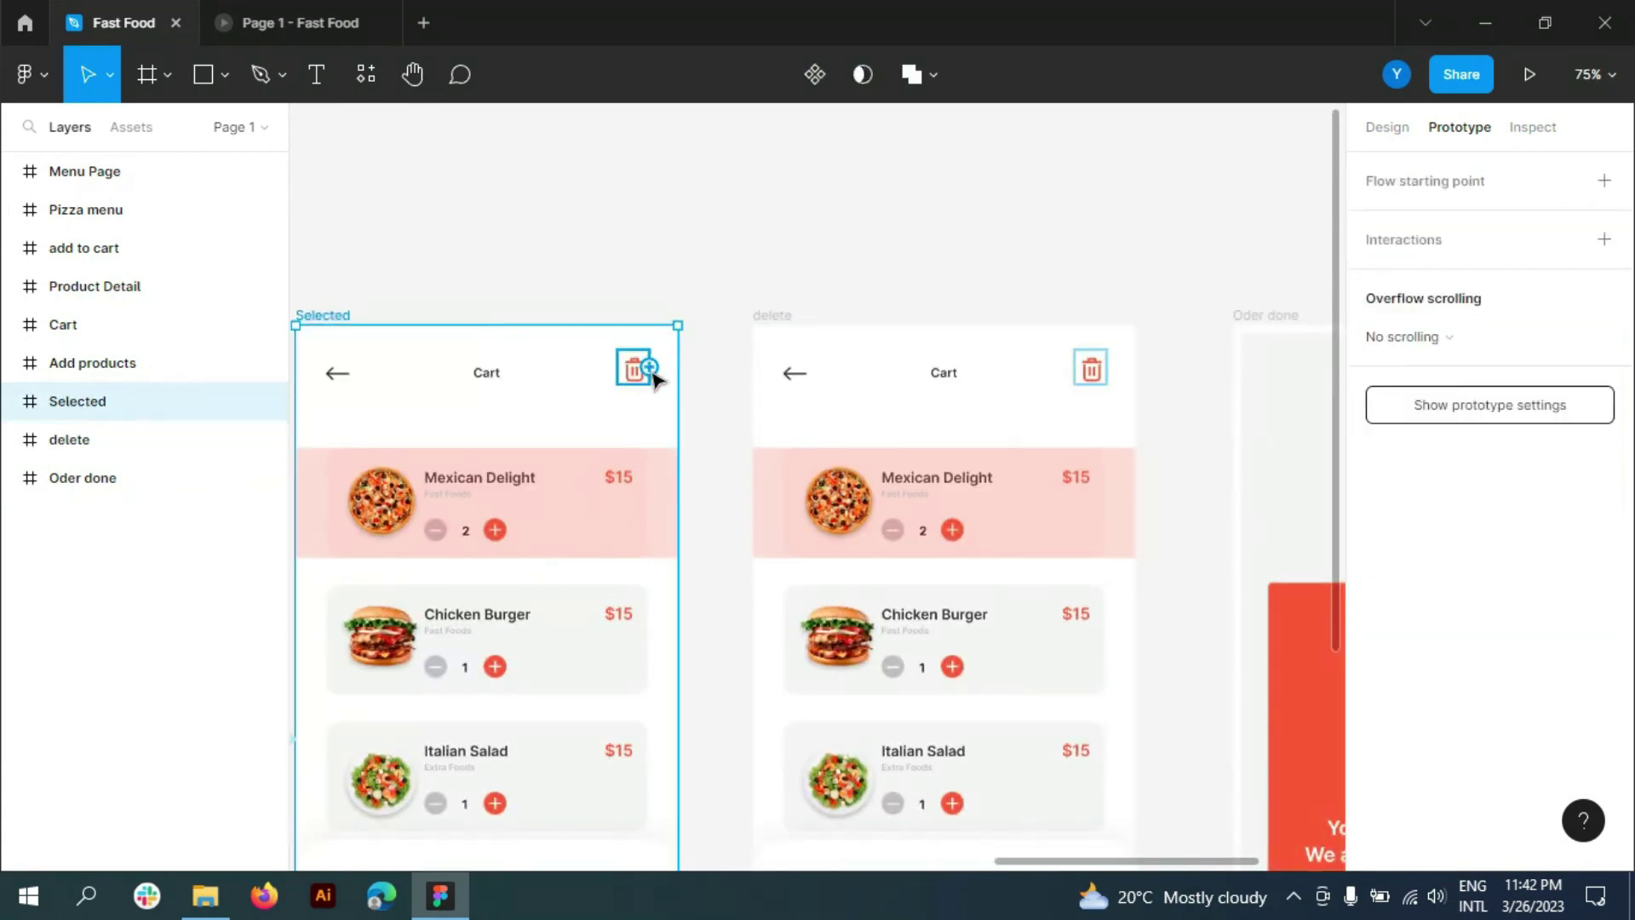
- Link the Selected screen's trash icon to the delete screen
drag(648, 368, 770, 447)
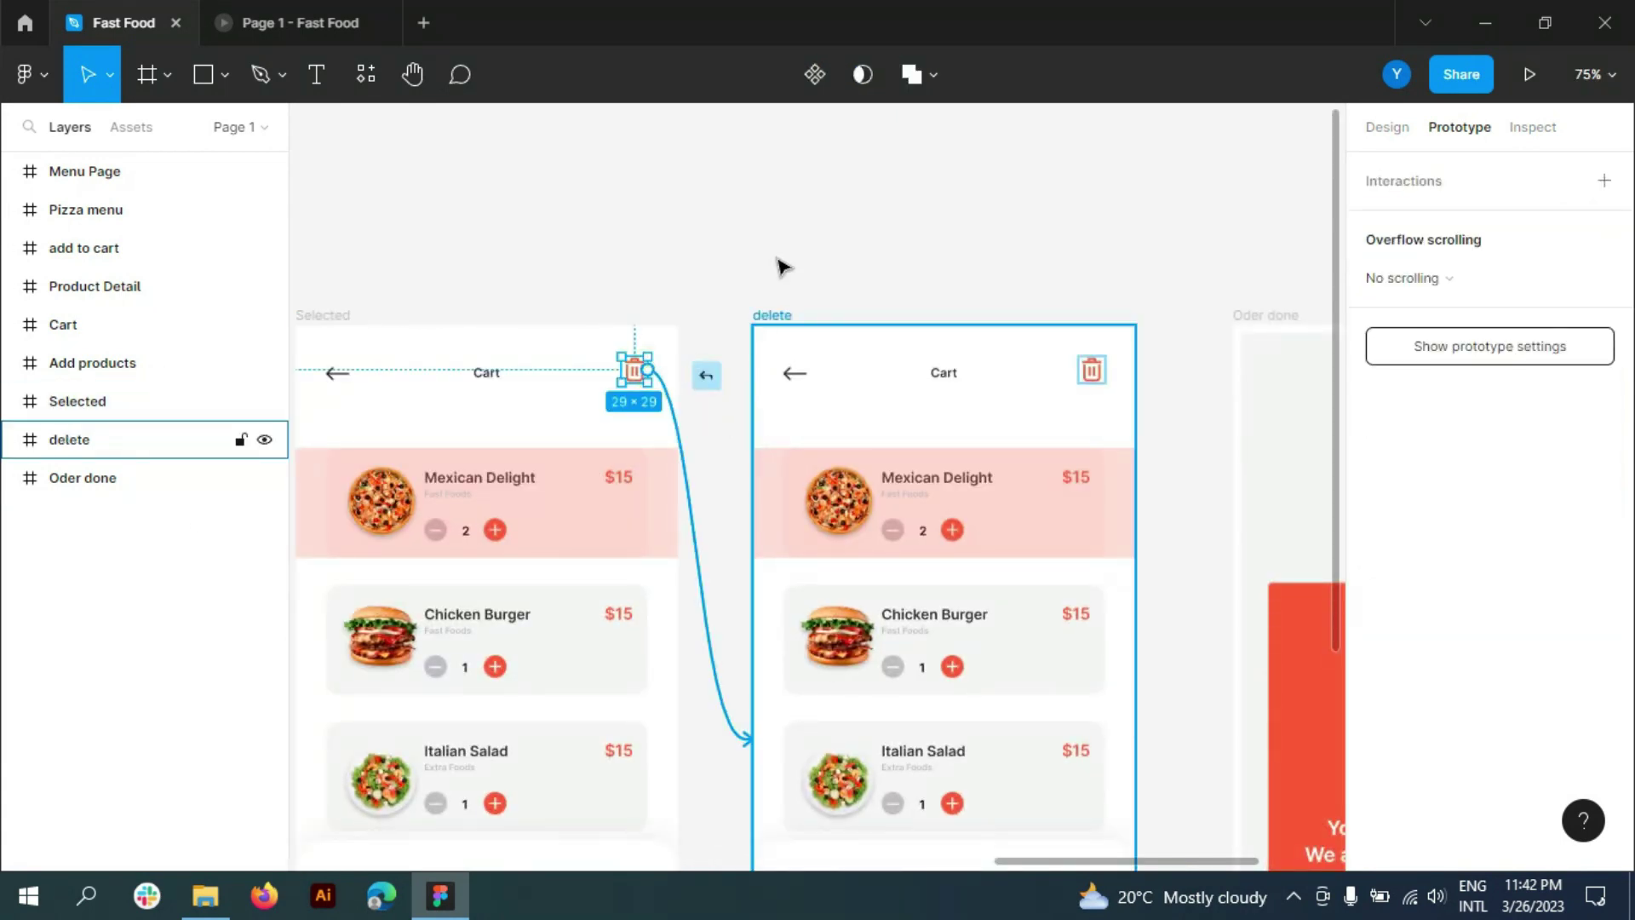
scroll(681, 281, down, 3)
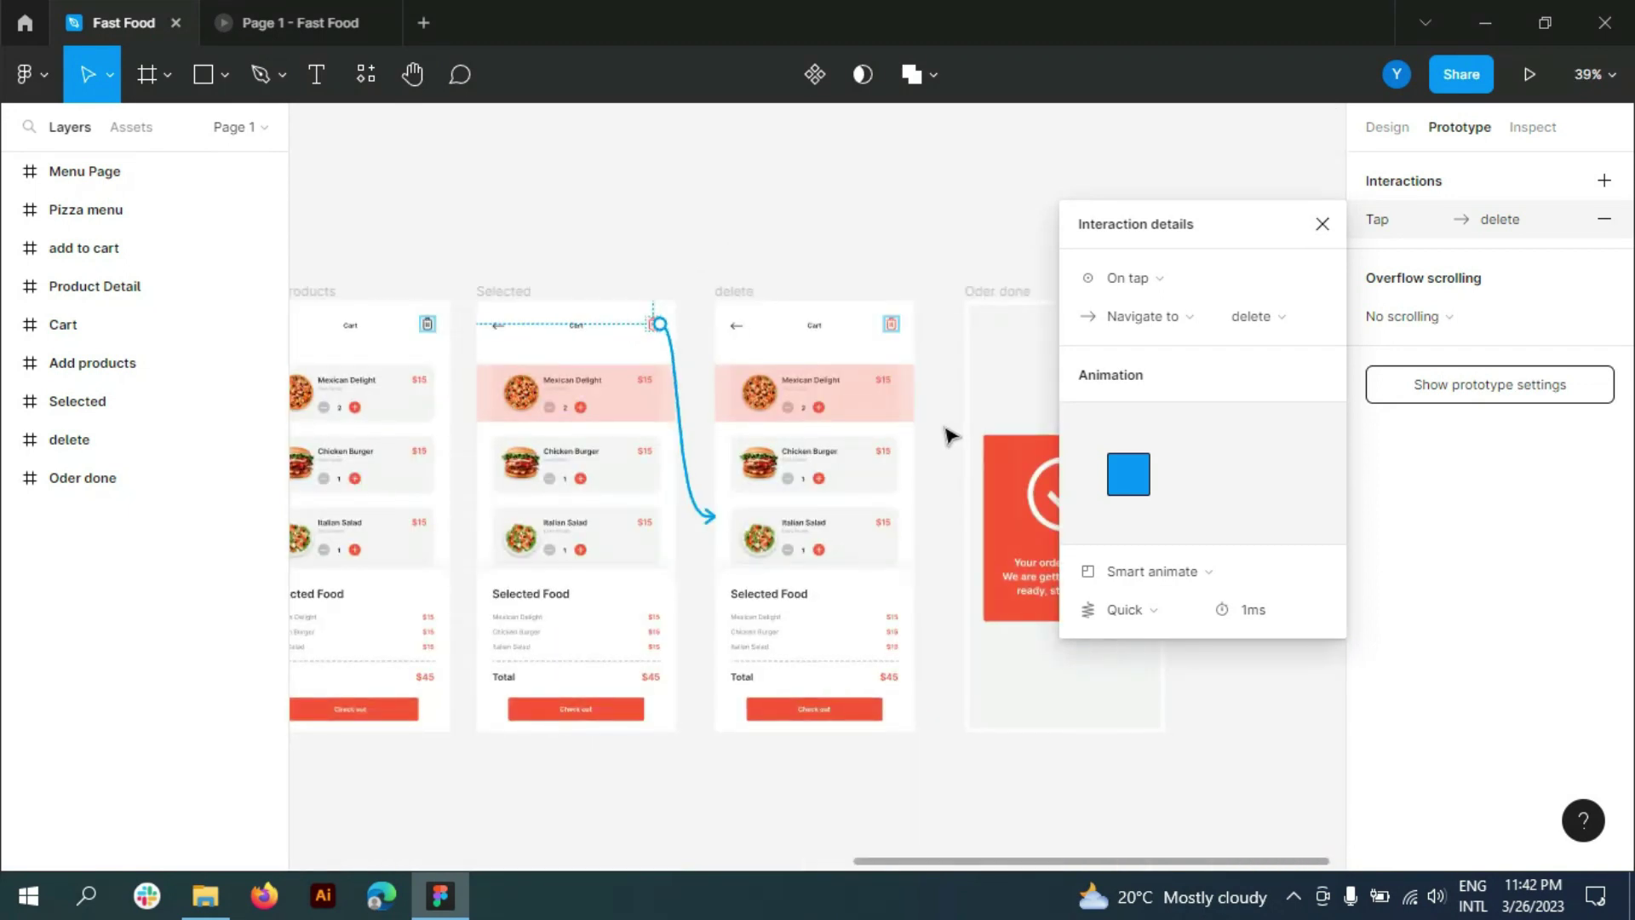
scroll(940, 417, up, 3)
scroll(934, 317, up, 2)
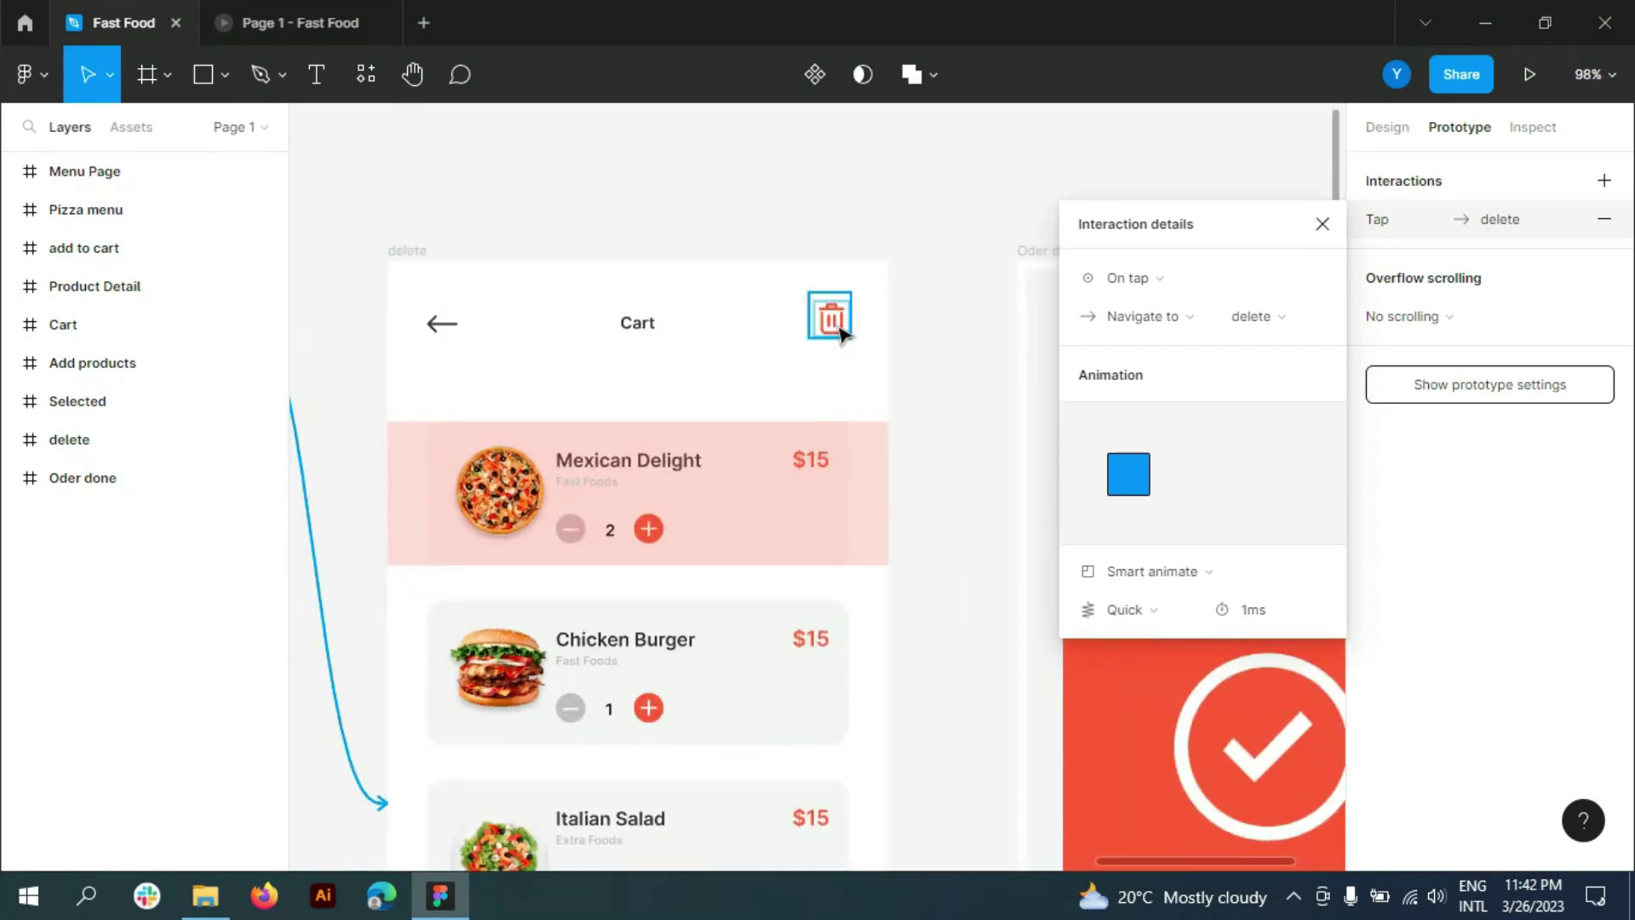
- Set the delete screen's trash icon fill to 333333
click(830, 322)
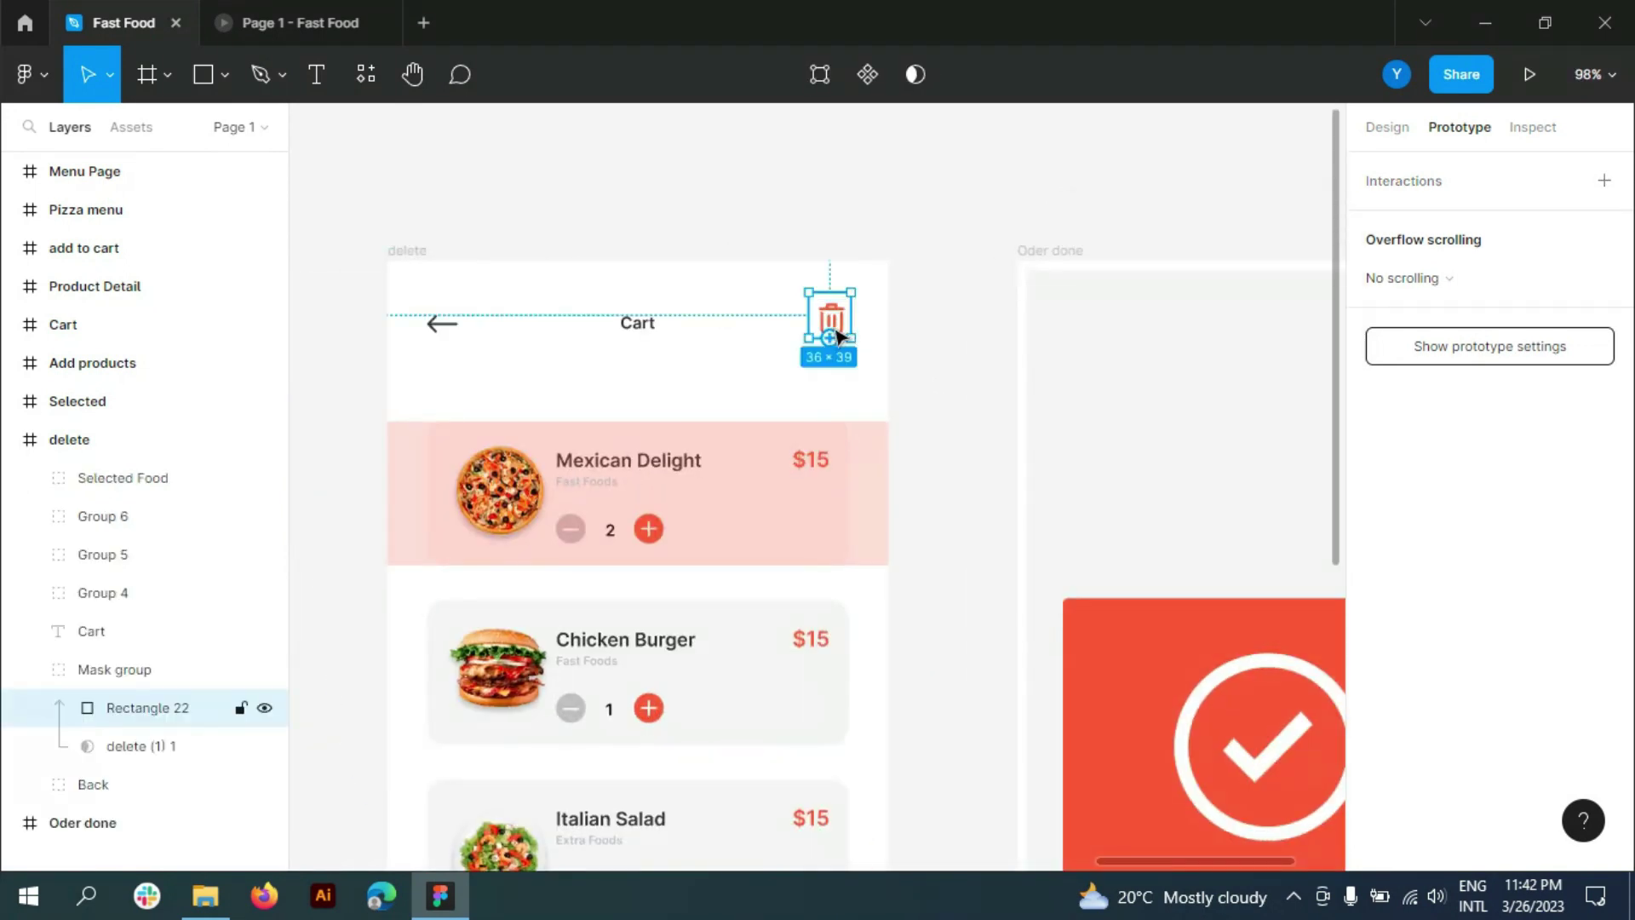
click(1388, 130)
click(1413, 653)
text(333333)
key(Return)
scroll(938, 274, down, 2)
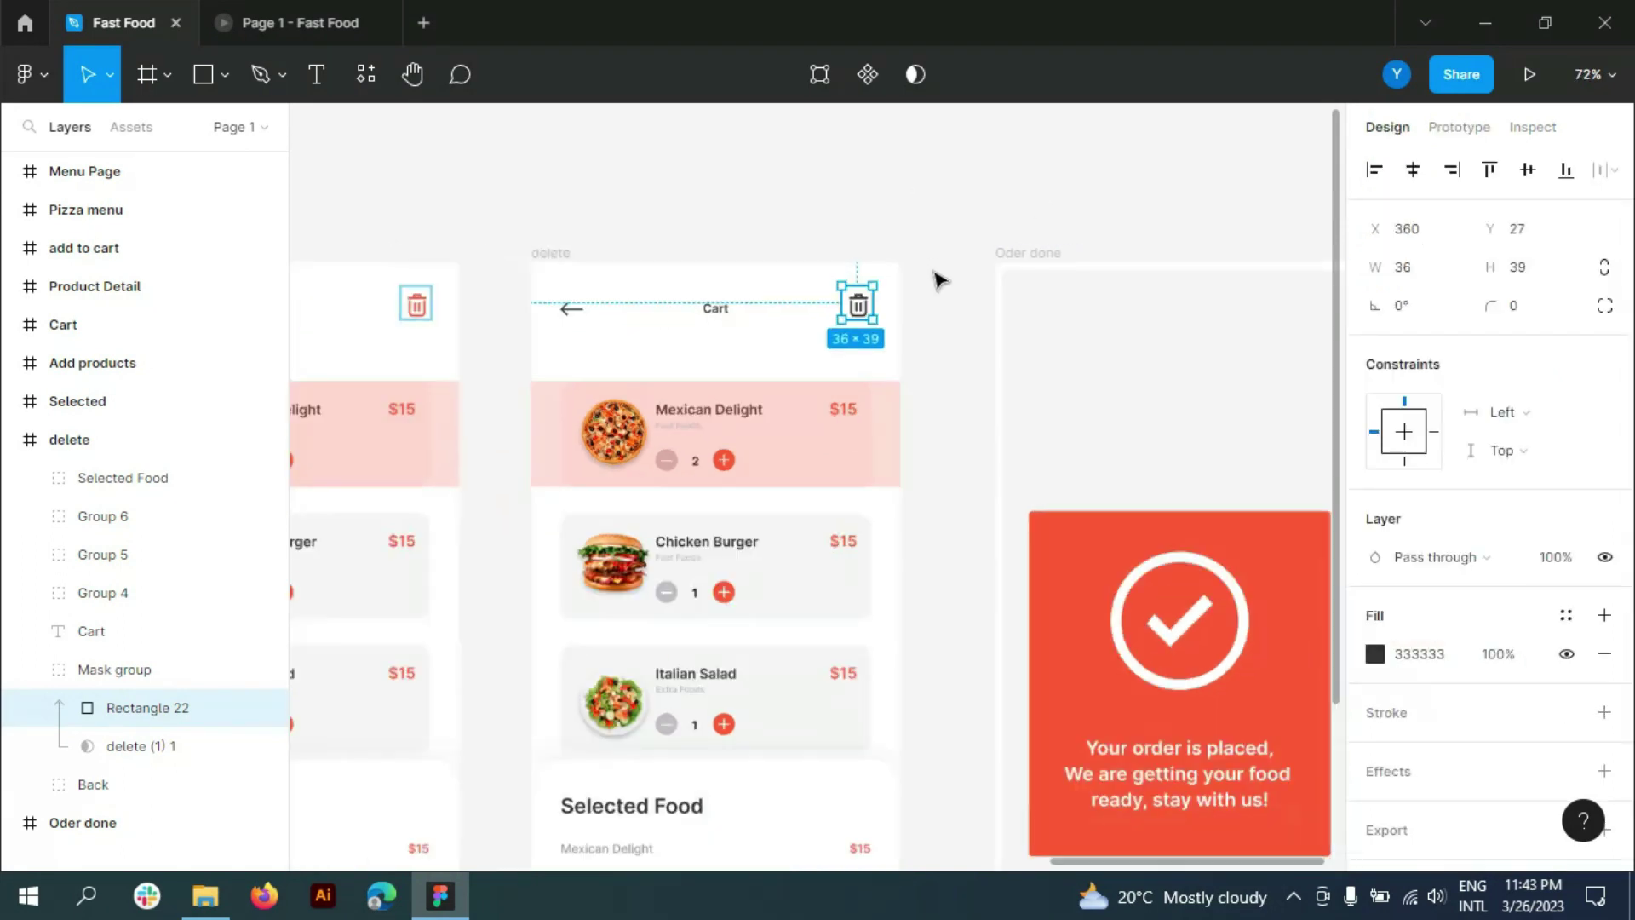
scroll(937, 273, down, 2)
- Hide the Mexican Delight card on delete and move the Chicken Burger and Italian Salad cards up one slot
click(29, 669)
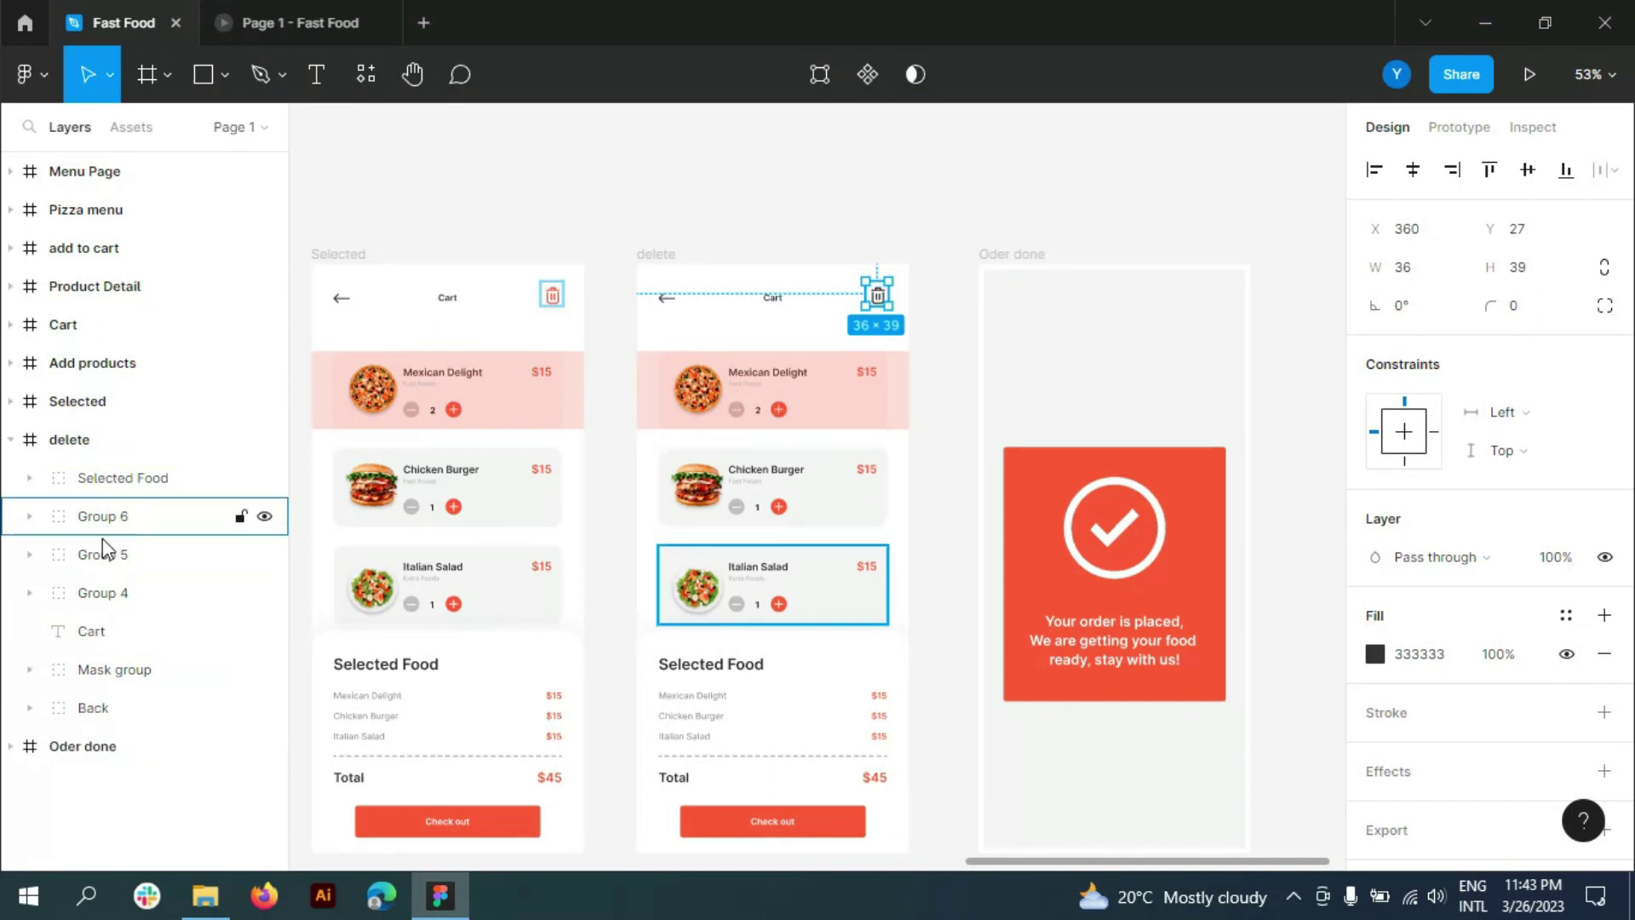
click(101, 594)
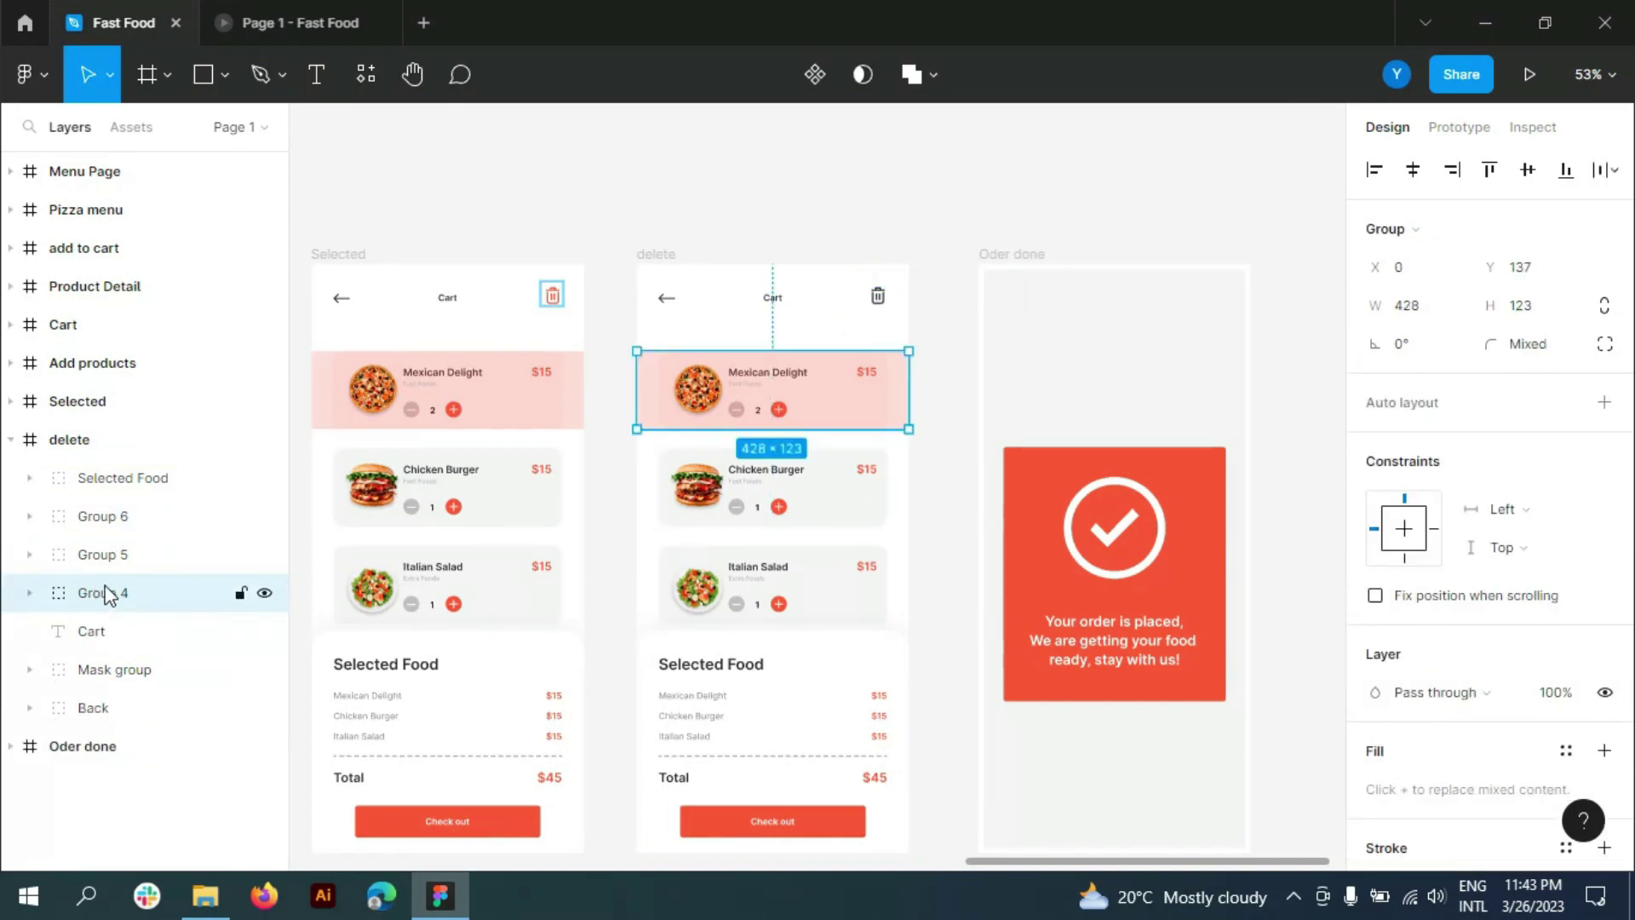
click(266, 593)
click(141, 555)
shift+click(144, 516)
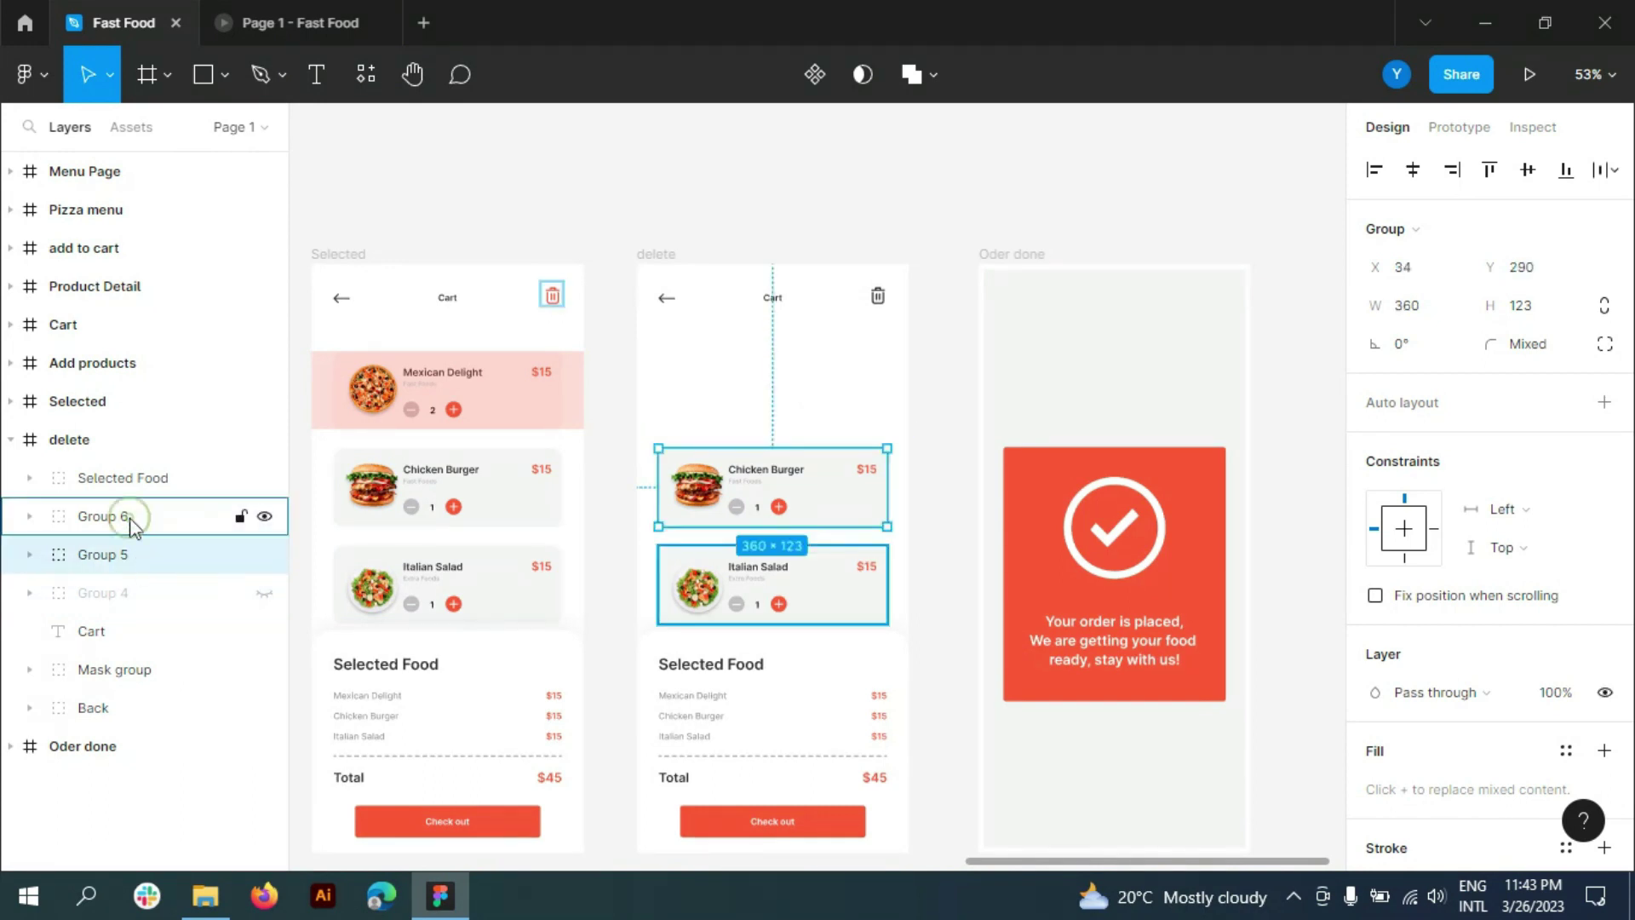
click(264, 593)
drag(832, 503, 828, 395)
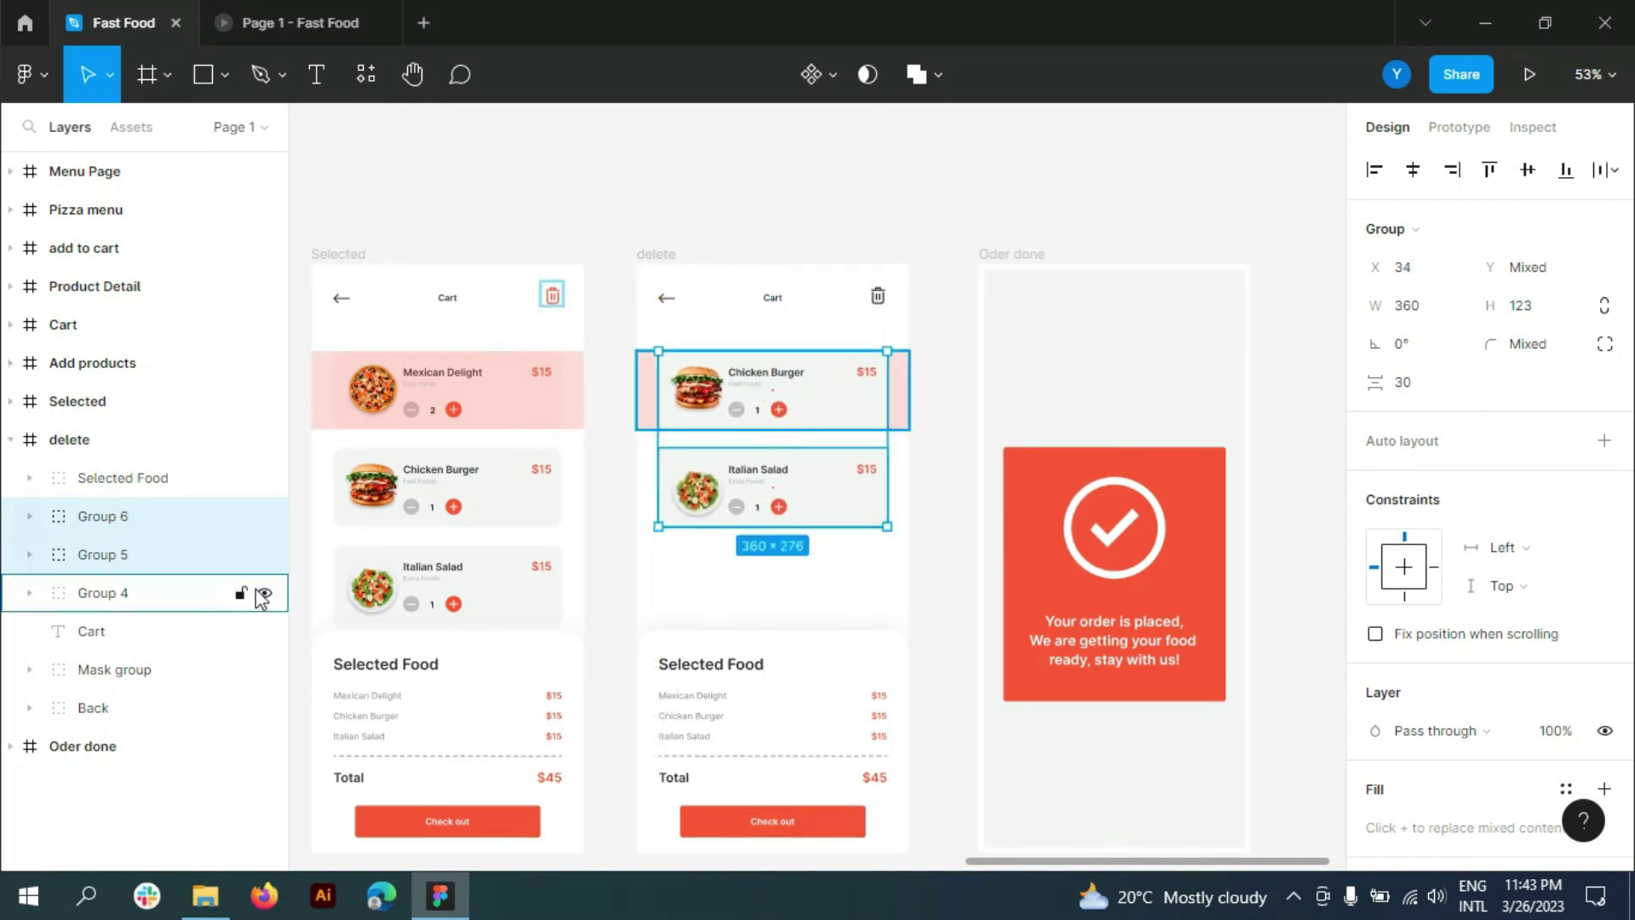
click(264, 593)
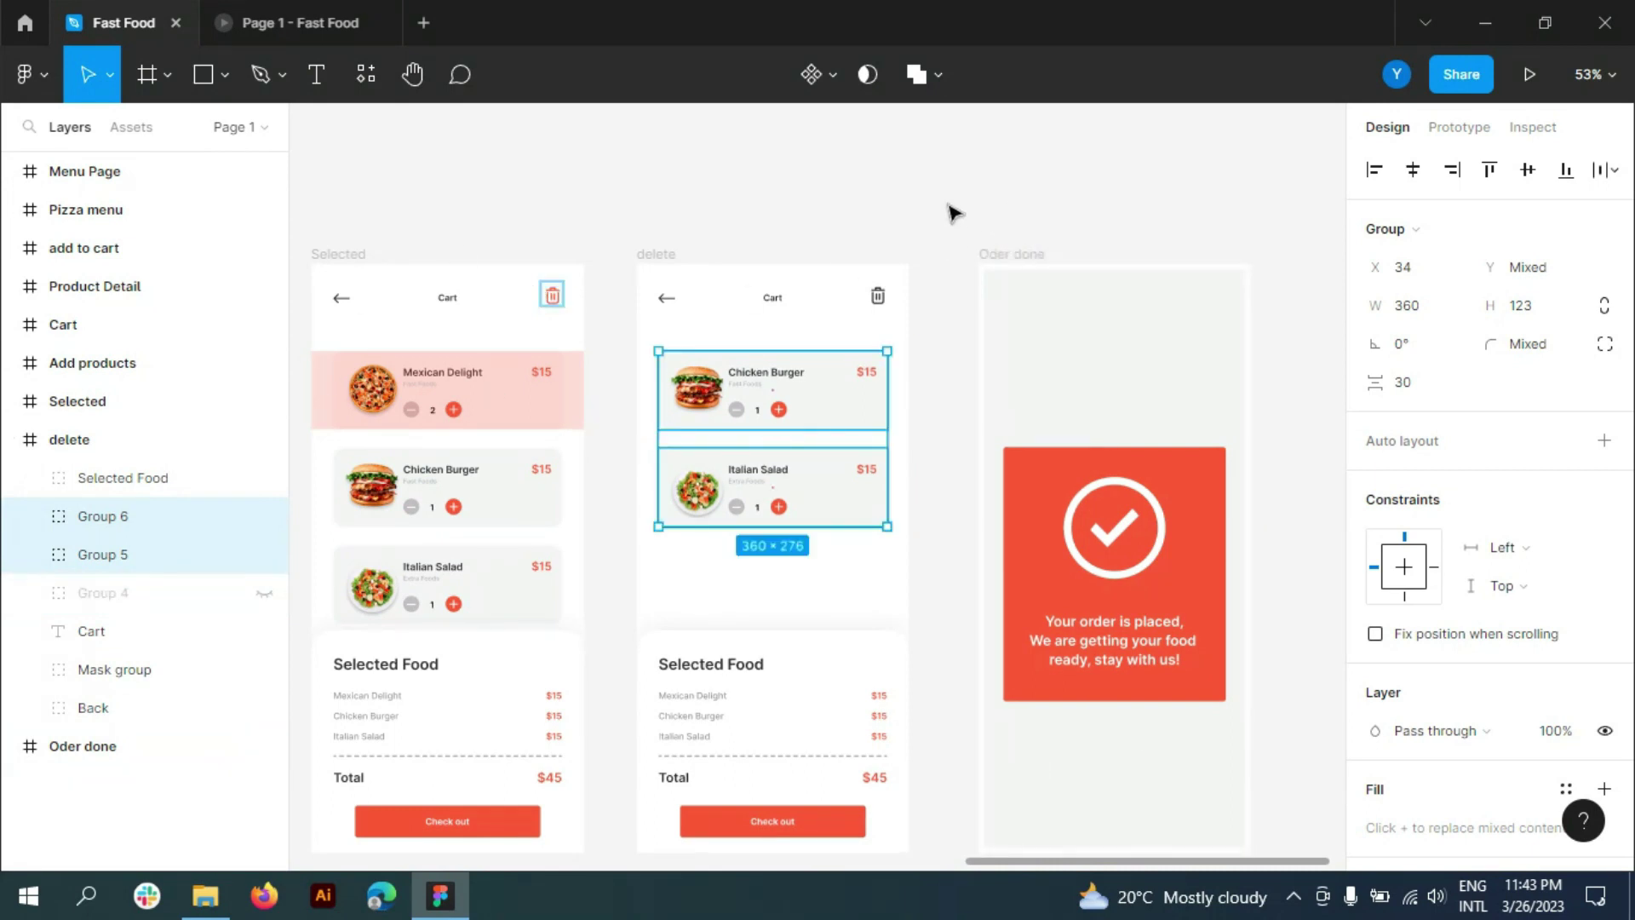
click(1446, 126)
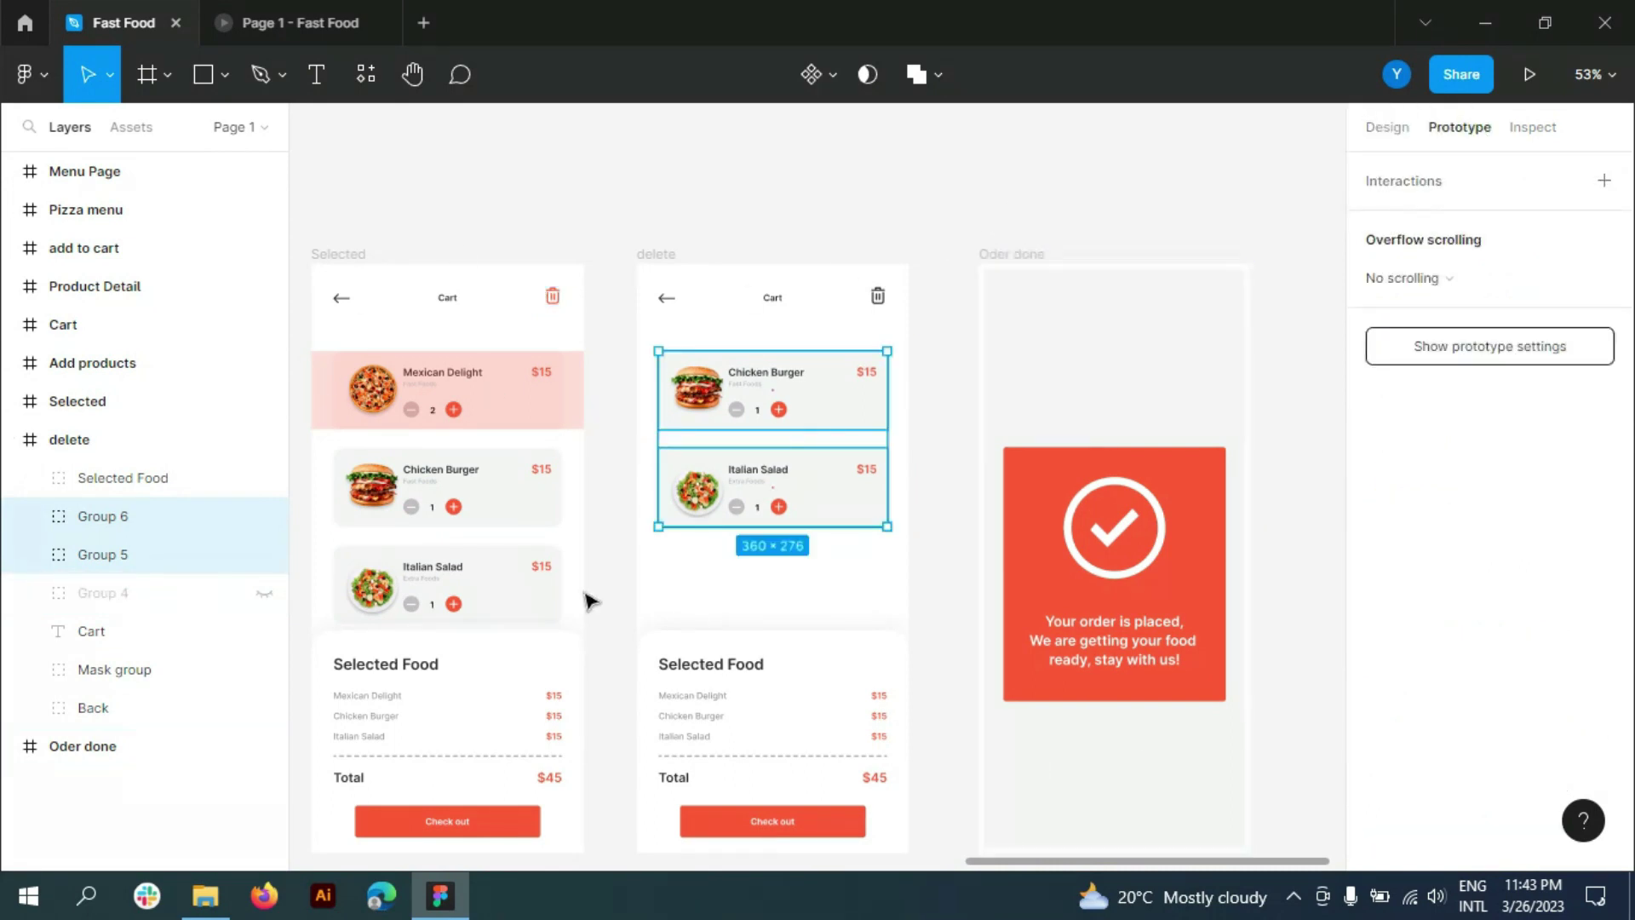
click(11, 440)
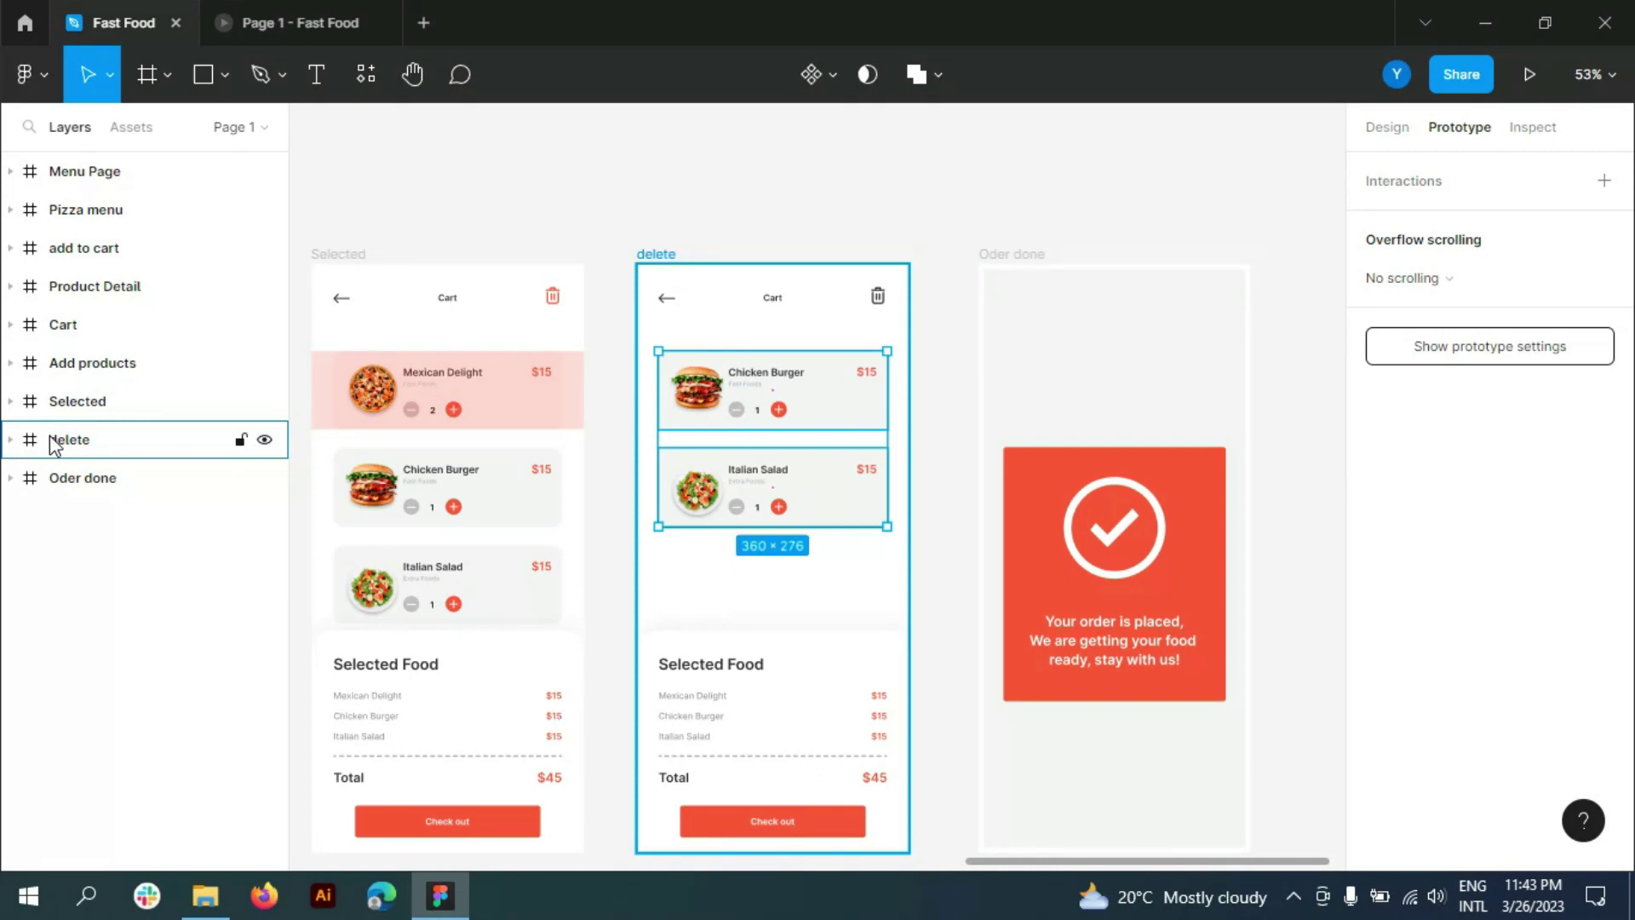
click(552, 296)
drag(562, 295, 632, 557)
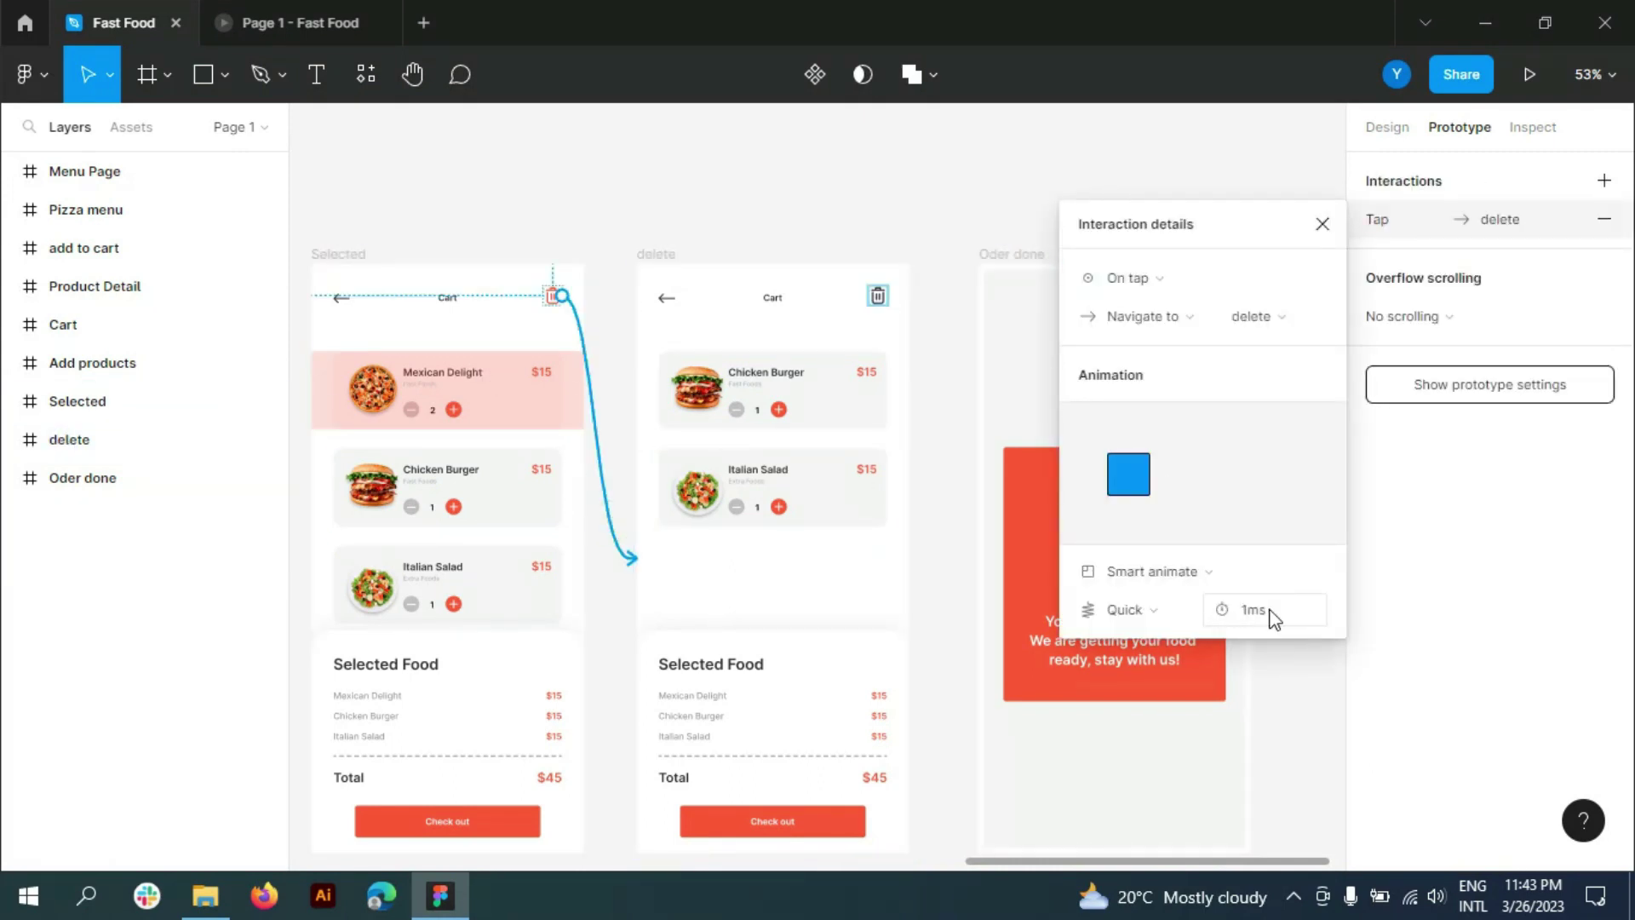
click(298, 22)
click(1576, 840)
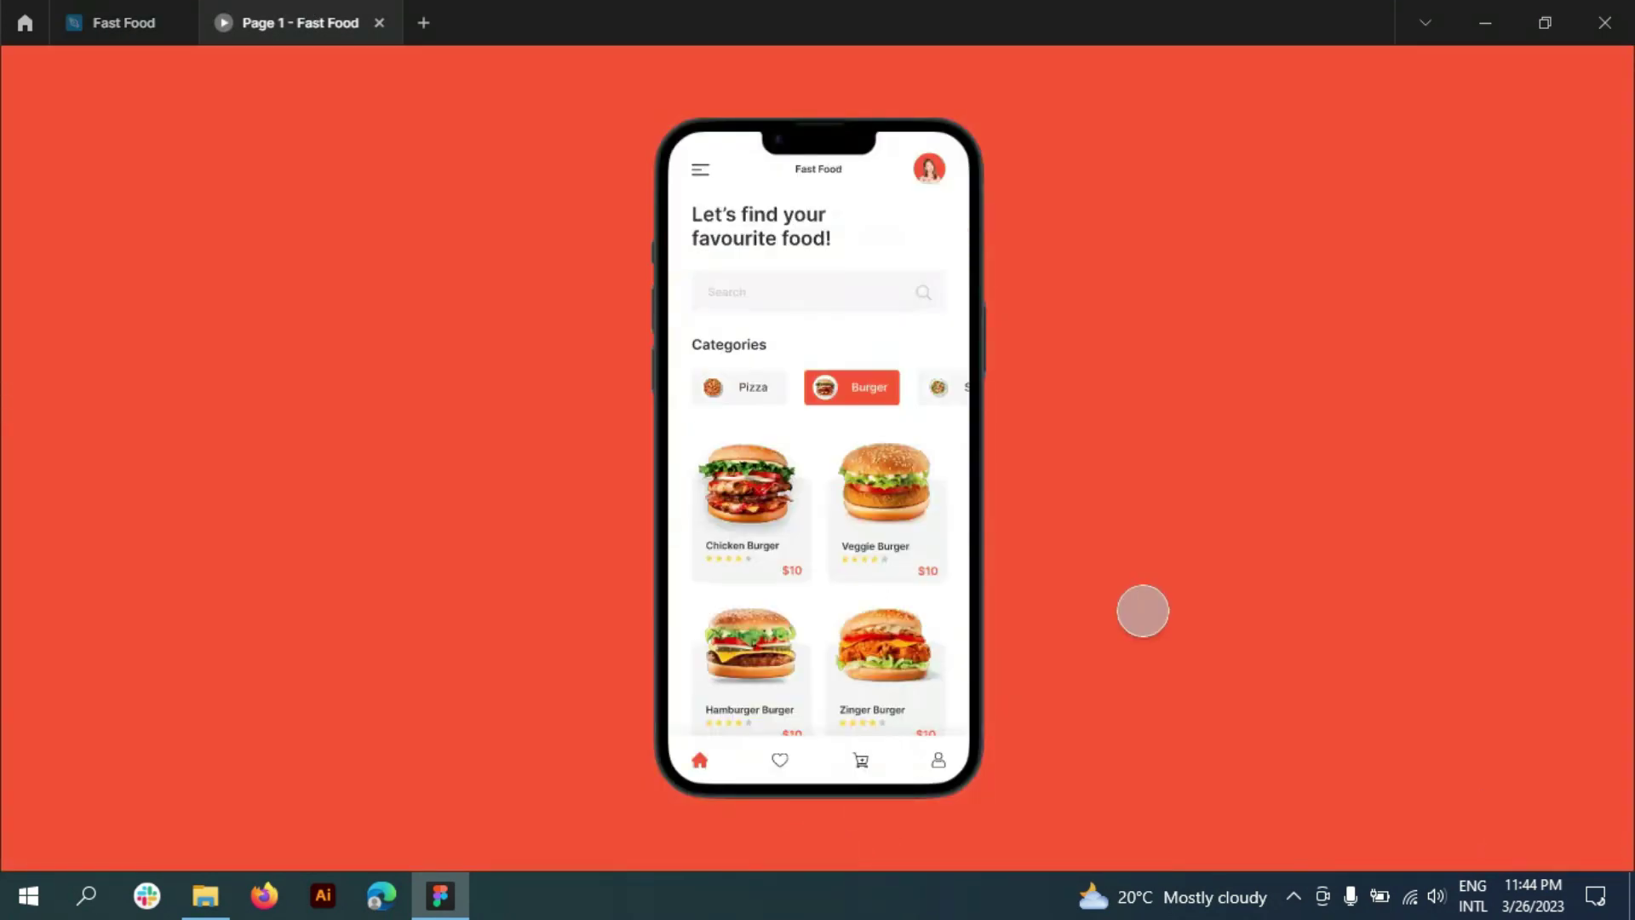
click(715, 387)
click(746, 460)
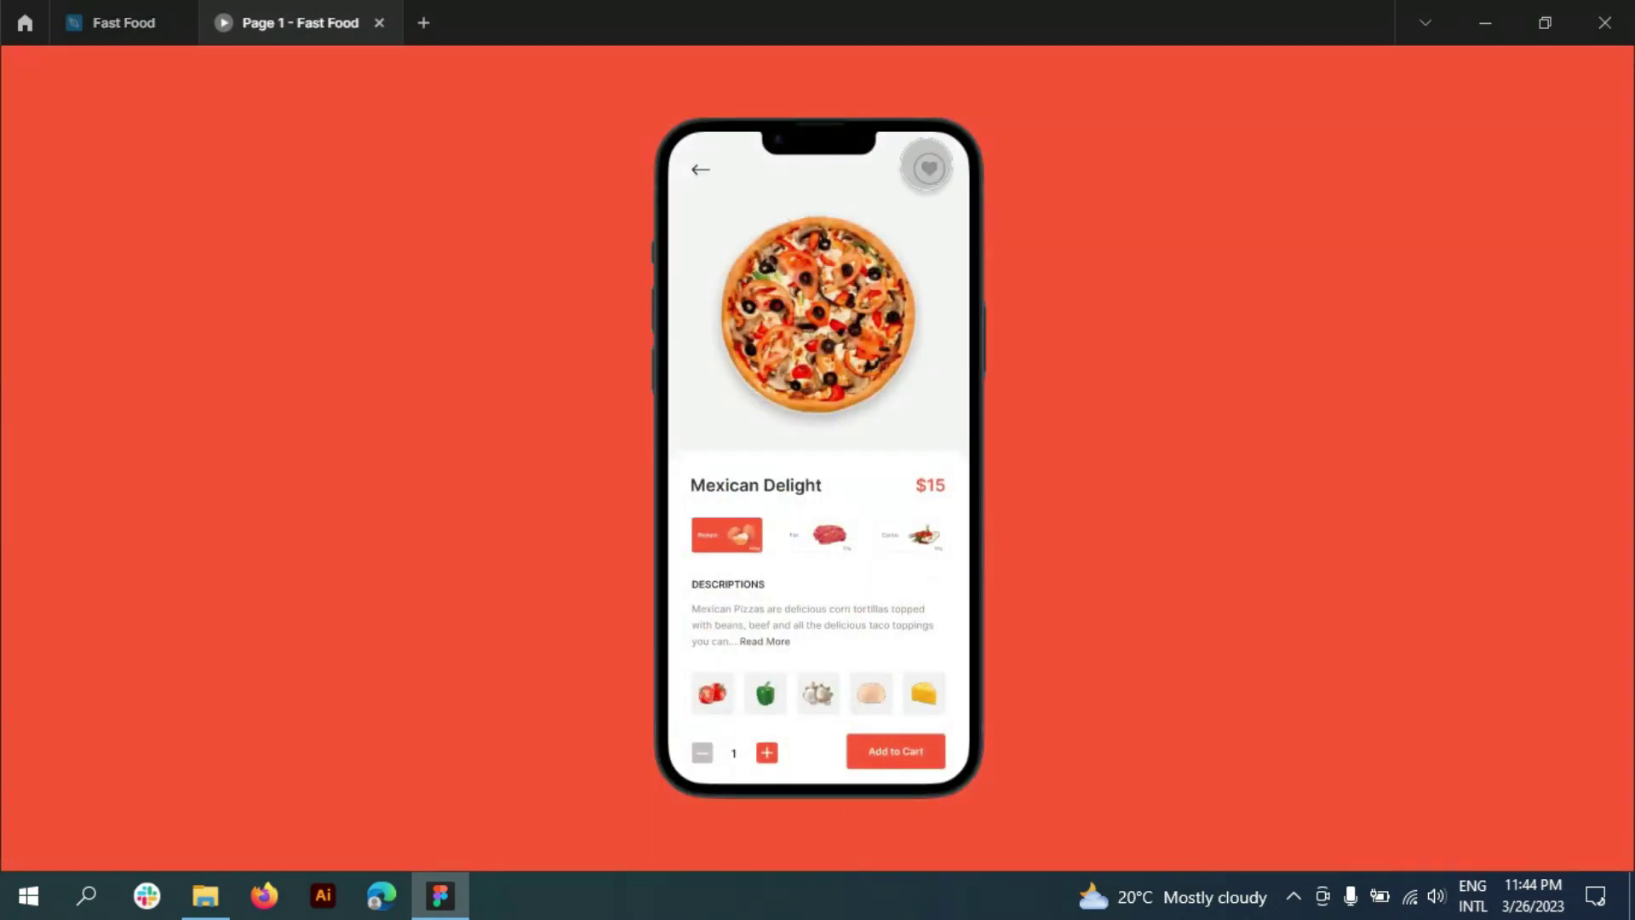
click(898, 750)
click(824, 292)
click(878, 260)
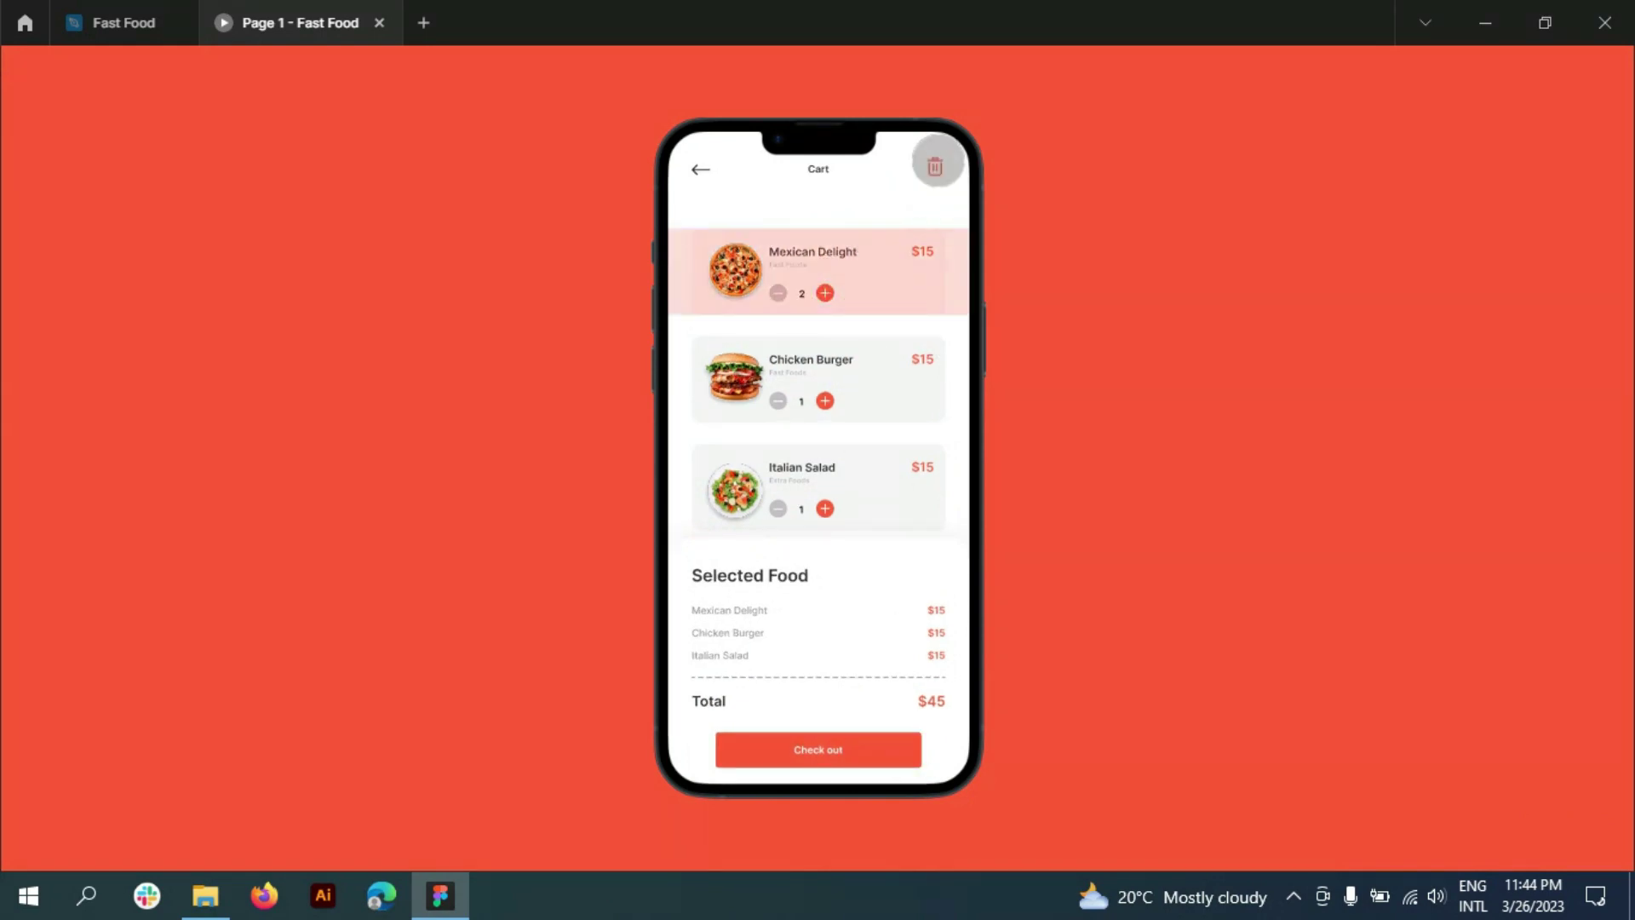
click(936, 164)
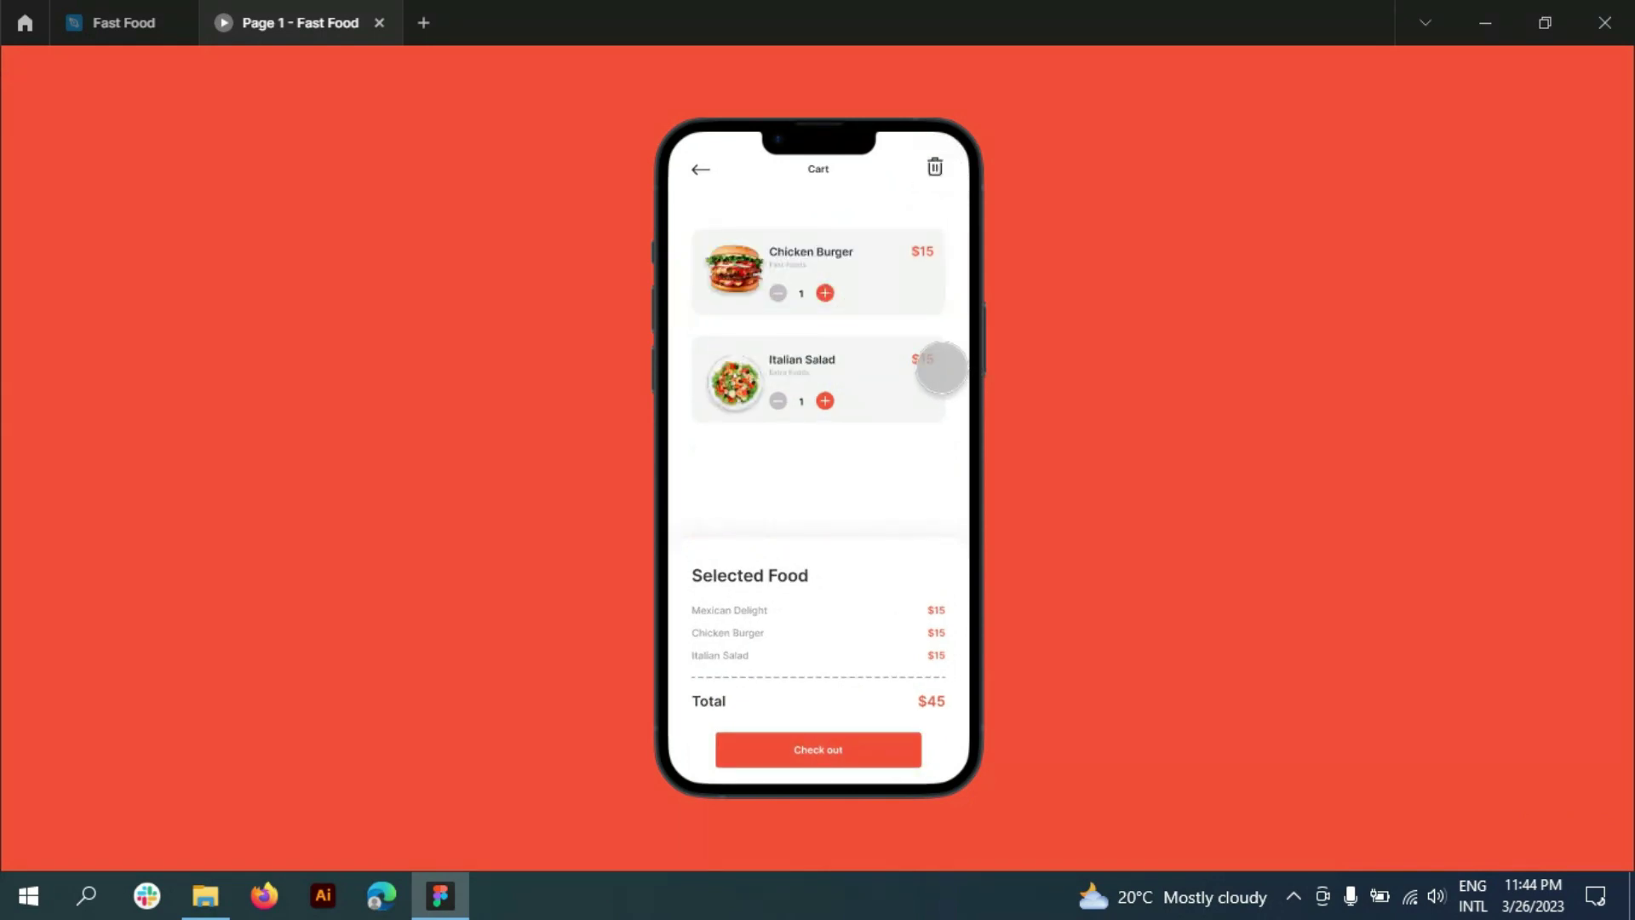
click(124, 23)
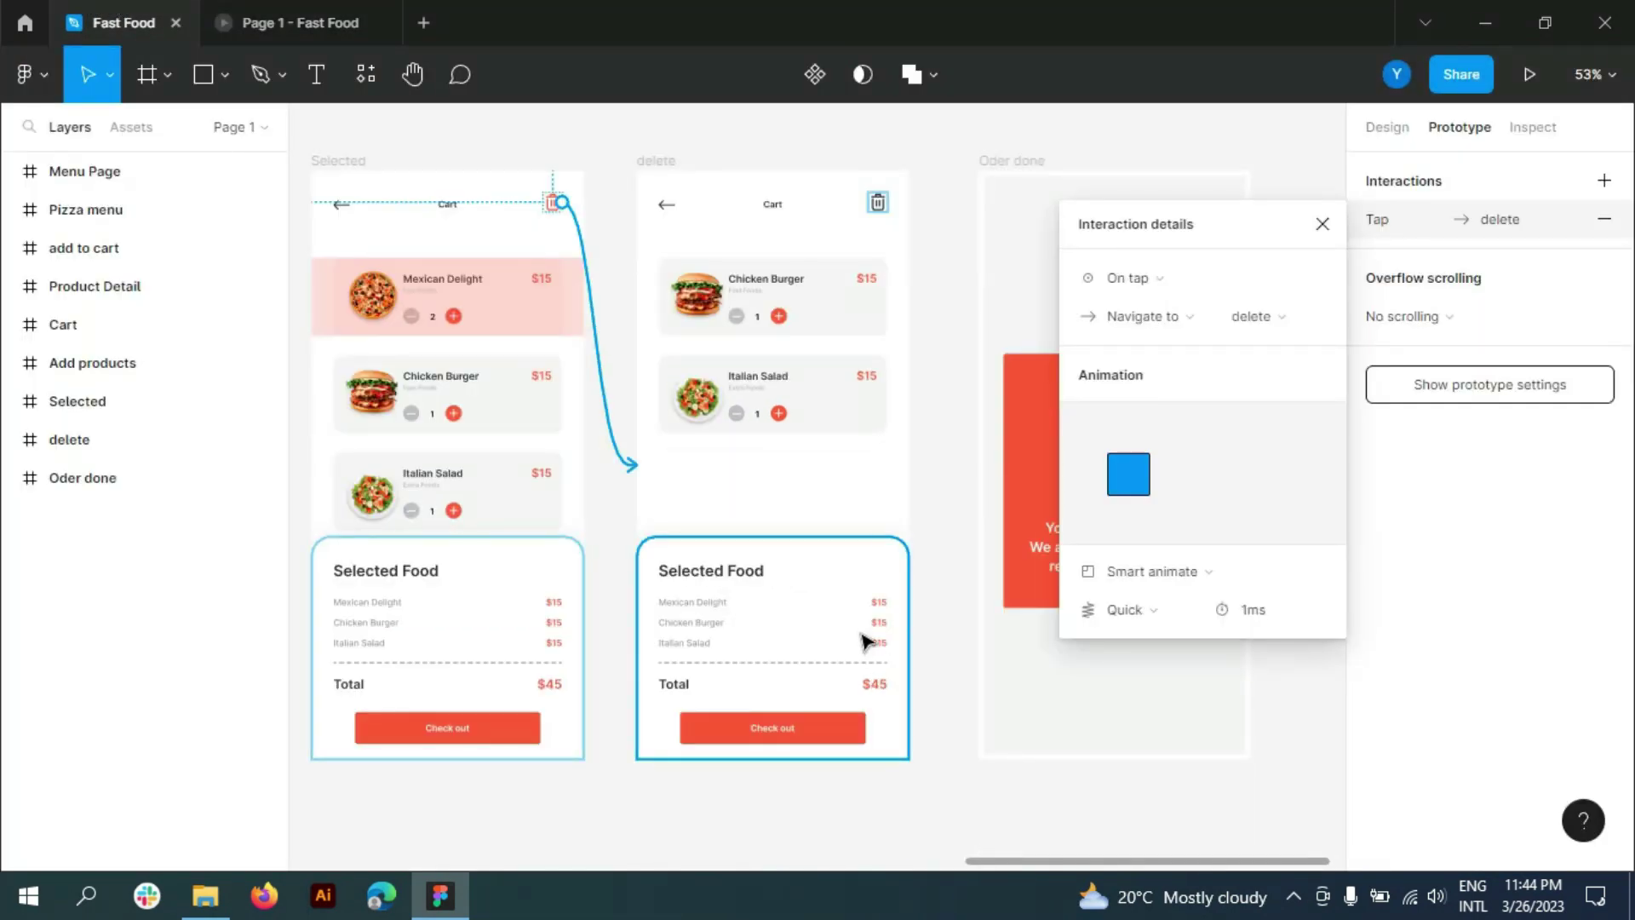
- Delete the Mexican Delight line from the delete screen's item list text
scroll(864, 640, up, 3)
scroll(860, 638, up, 3)
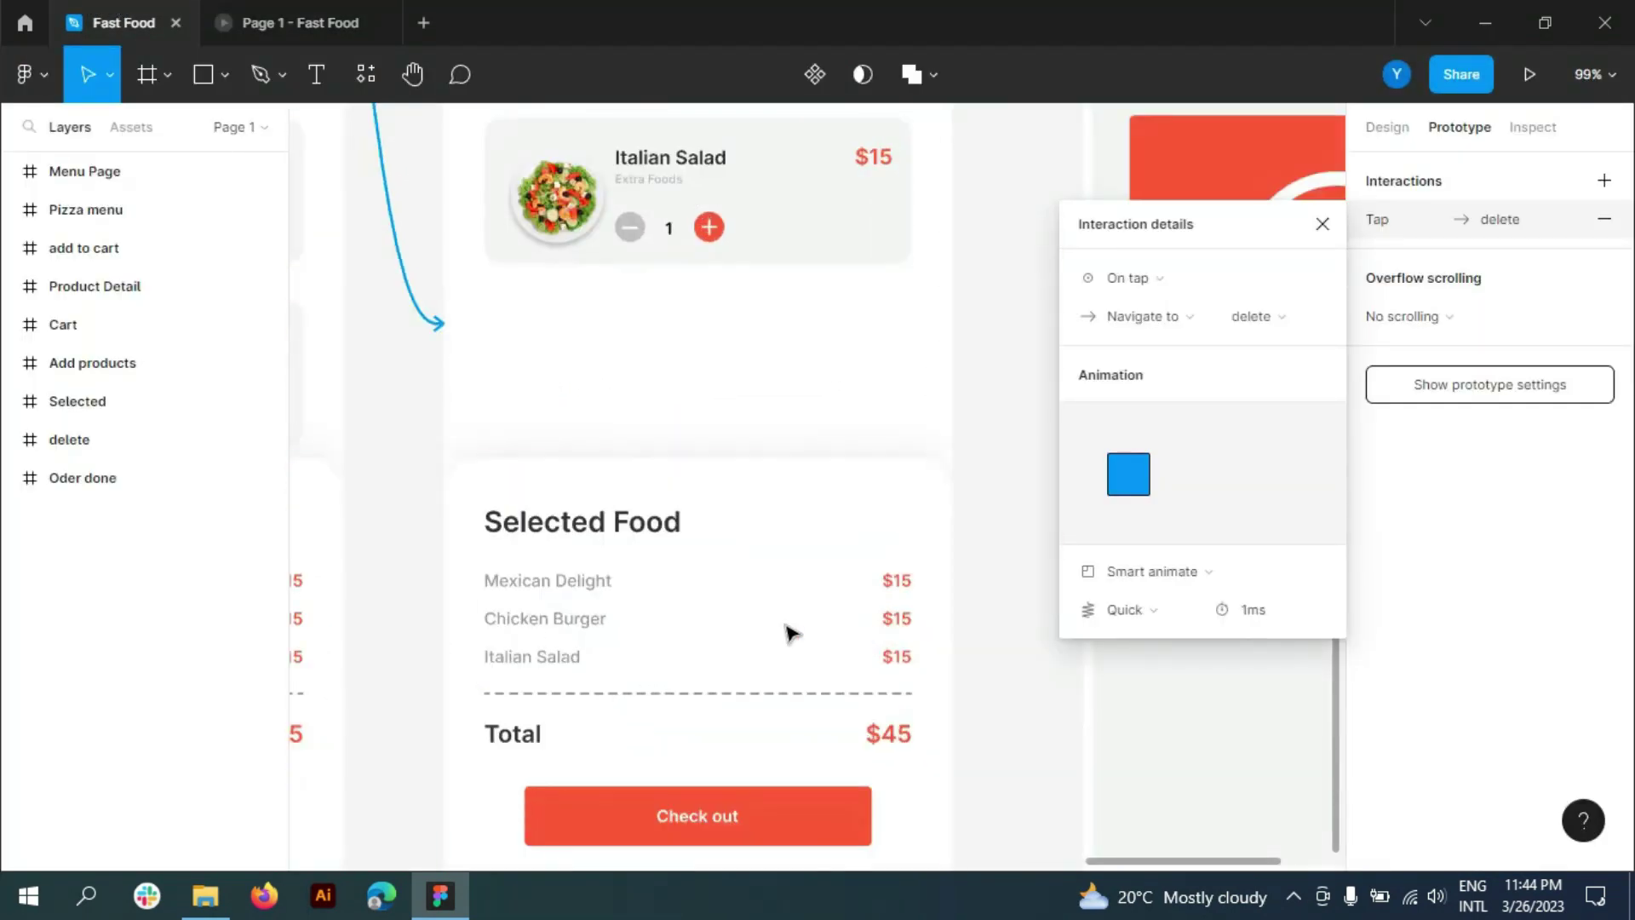
click(562, 579)
double_click(545, 579)
click(490, 580)
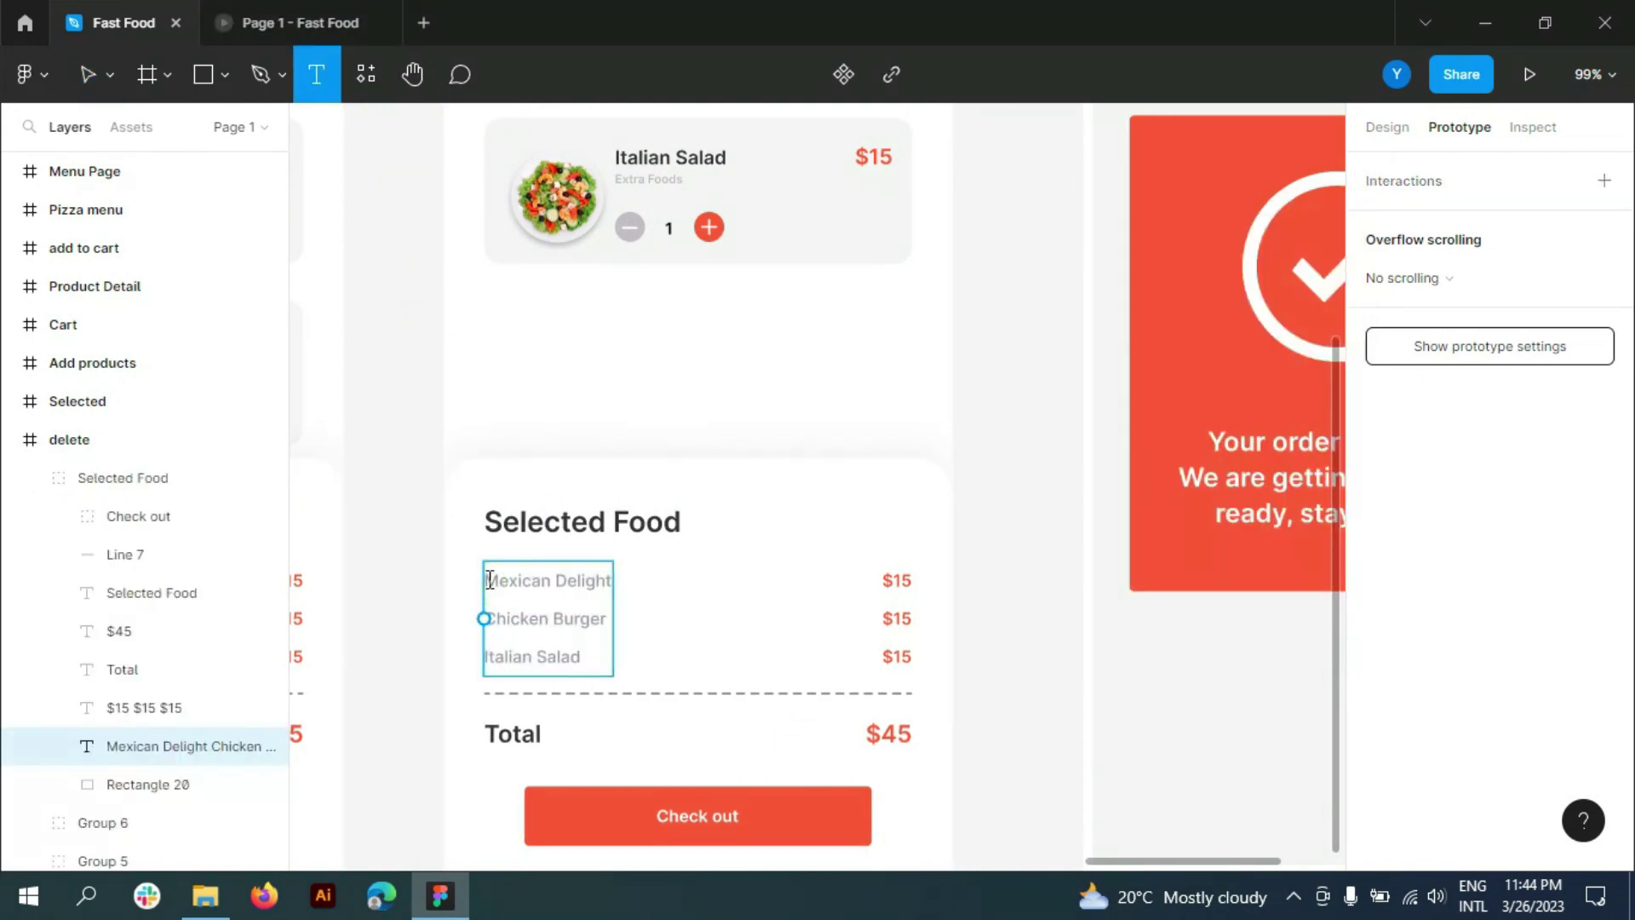
click(1388, 127)
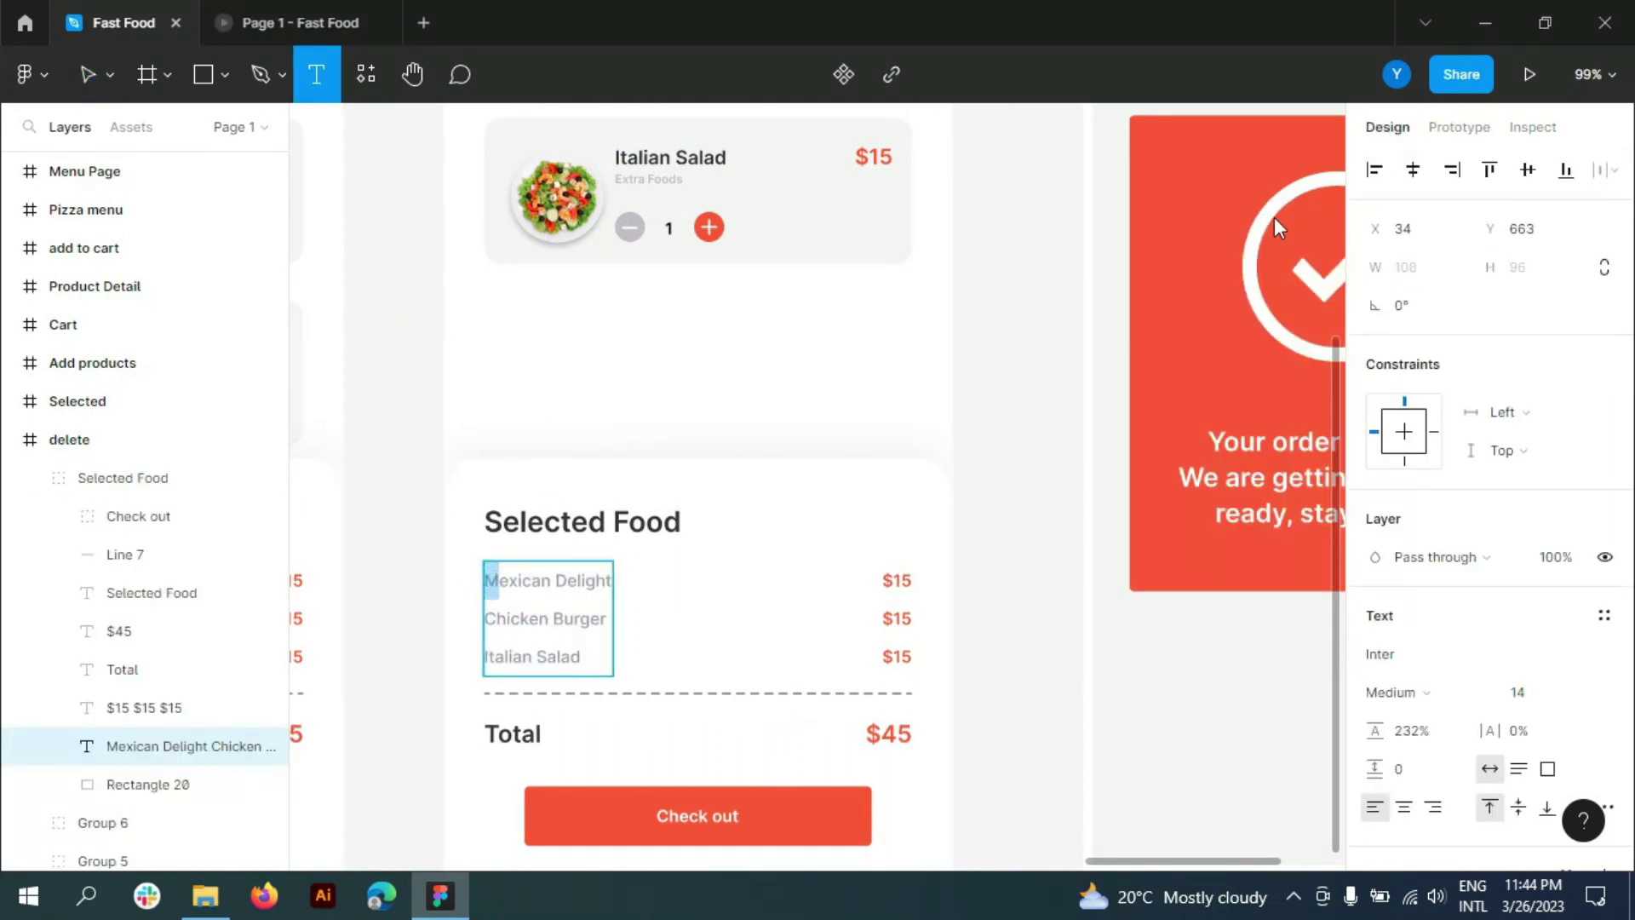
drag(491, 579, 614, 573)
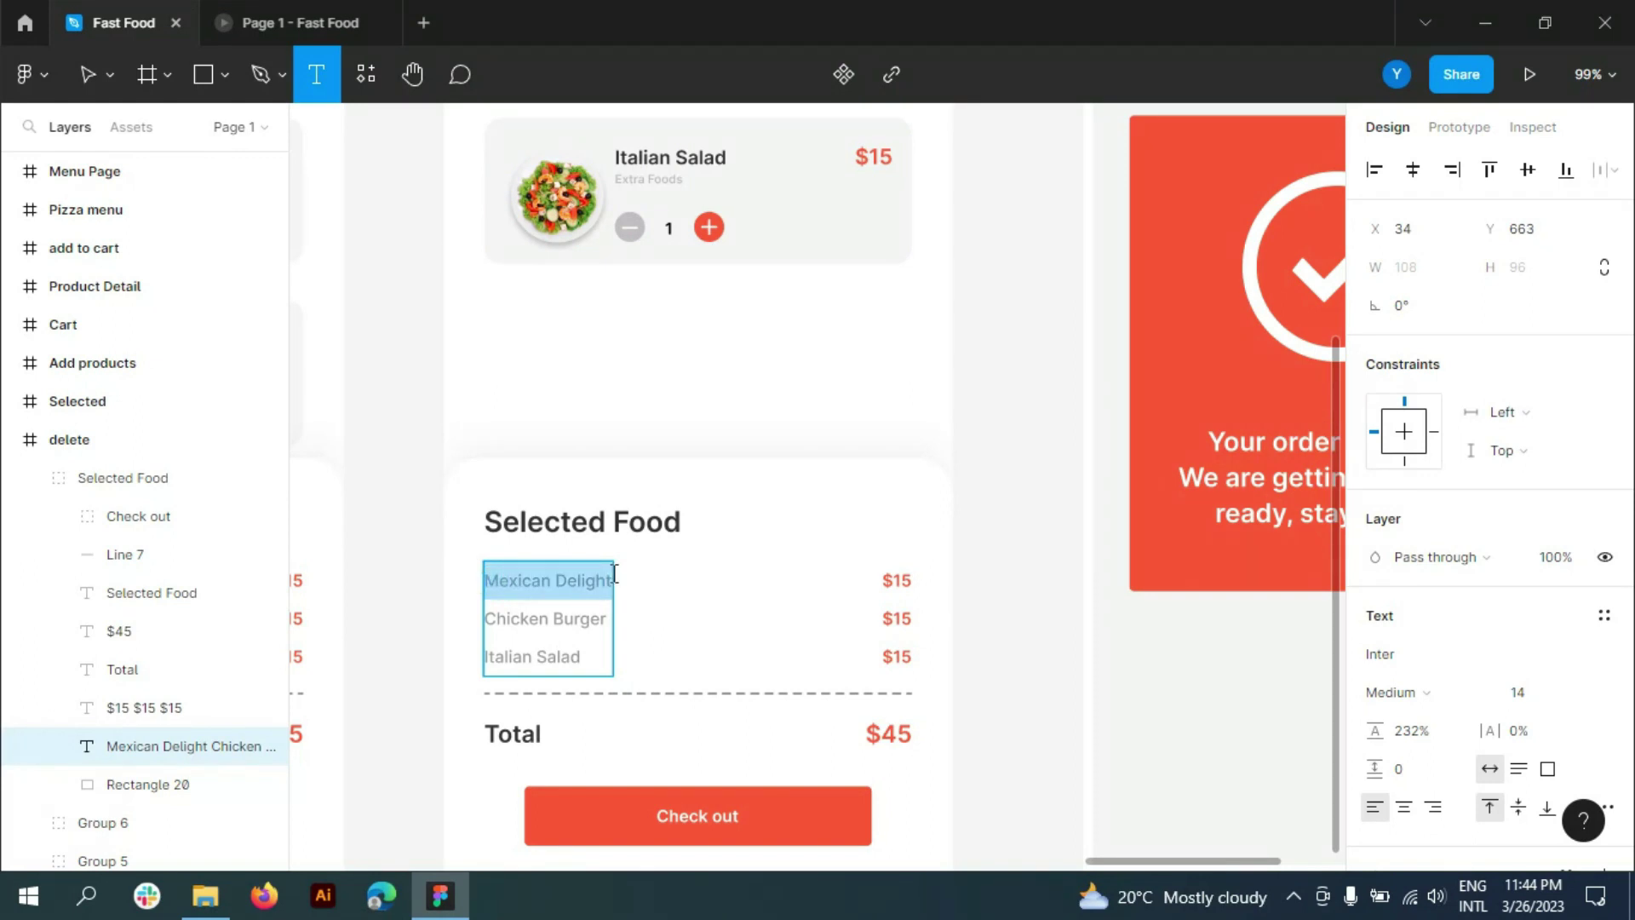
key(BackSpace)
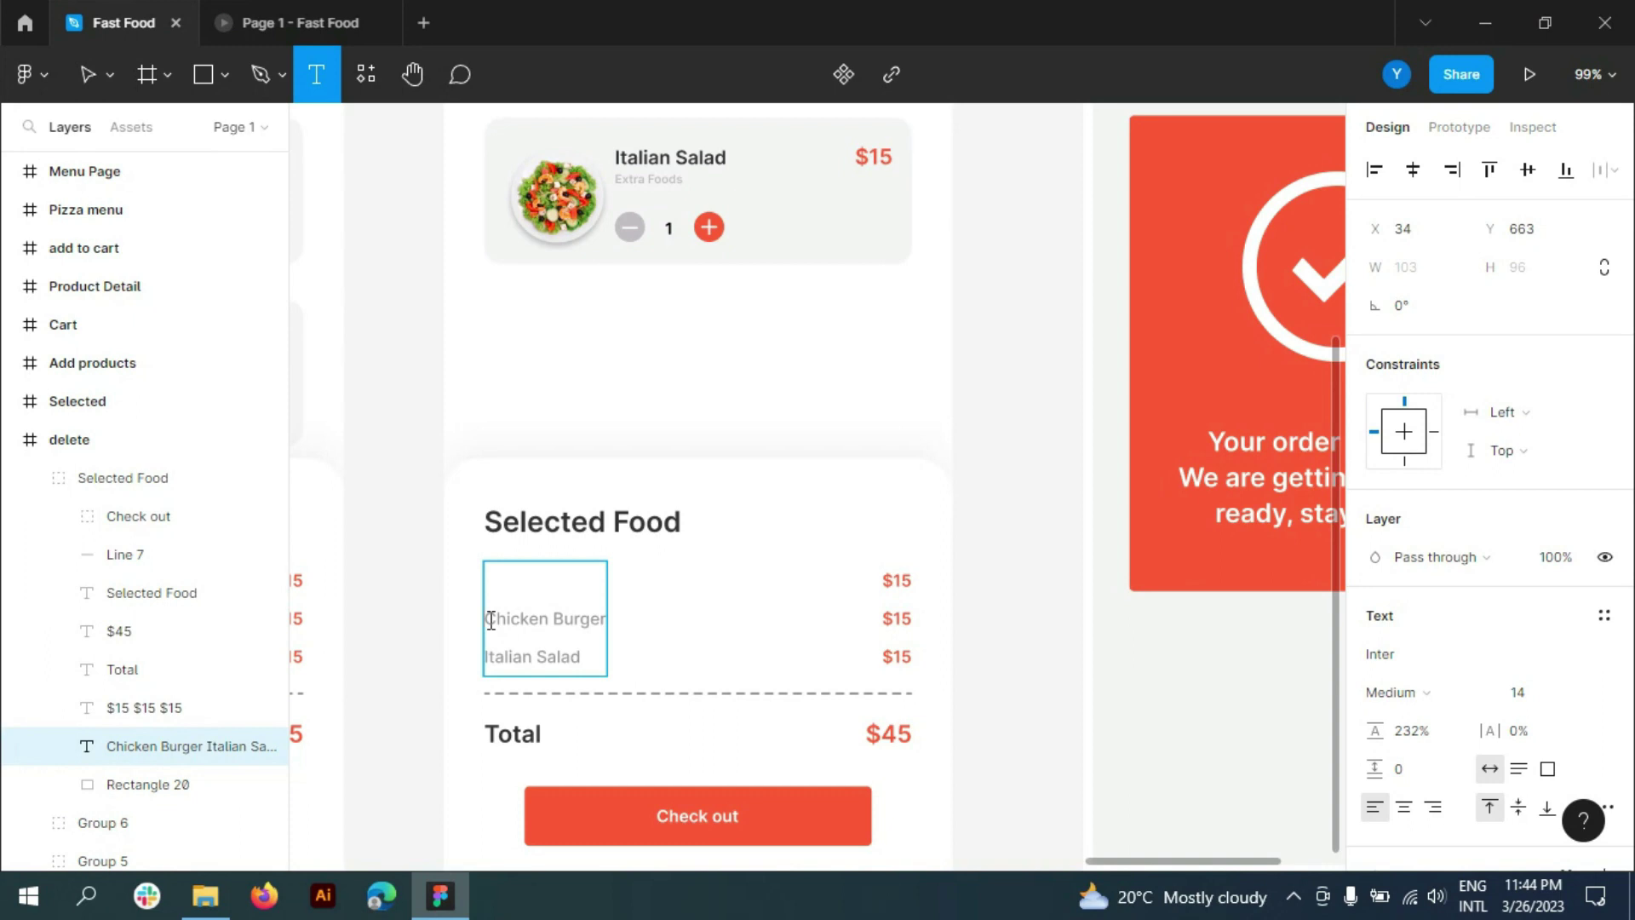
key(Delete)
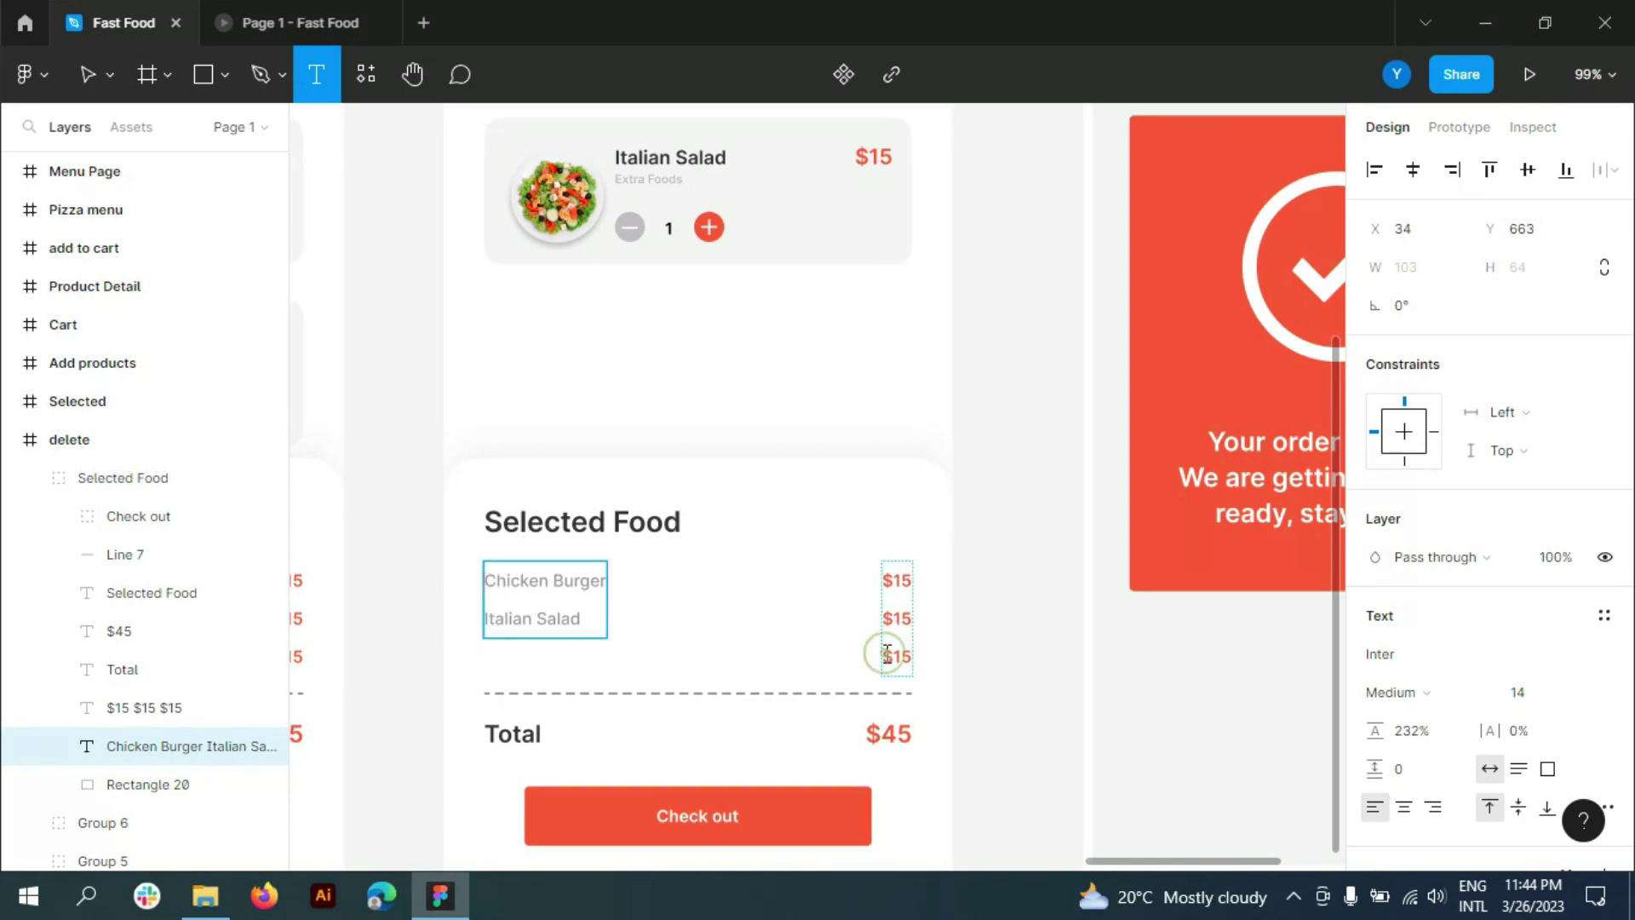
- Drop one $15 price and change the total from $45 to $30
click(886, 653)
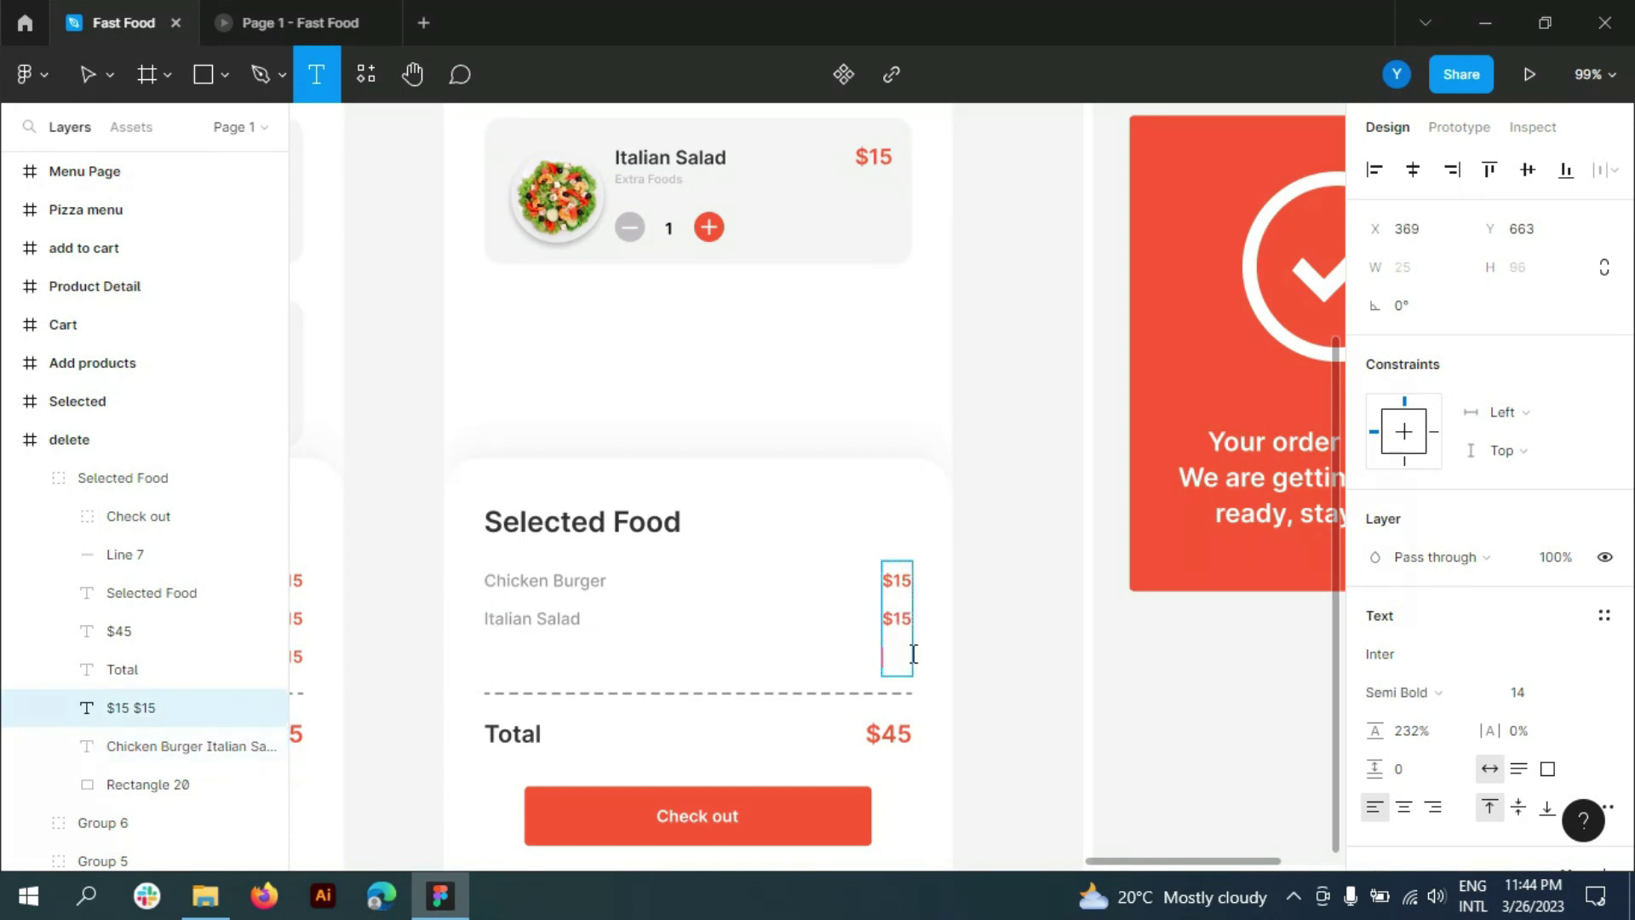
click(889, 738)
text($30)
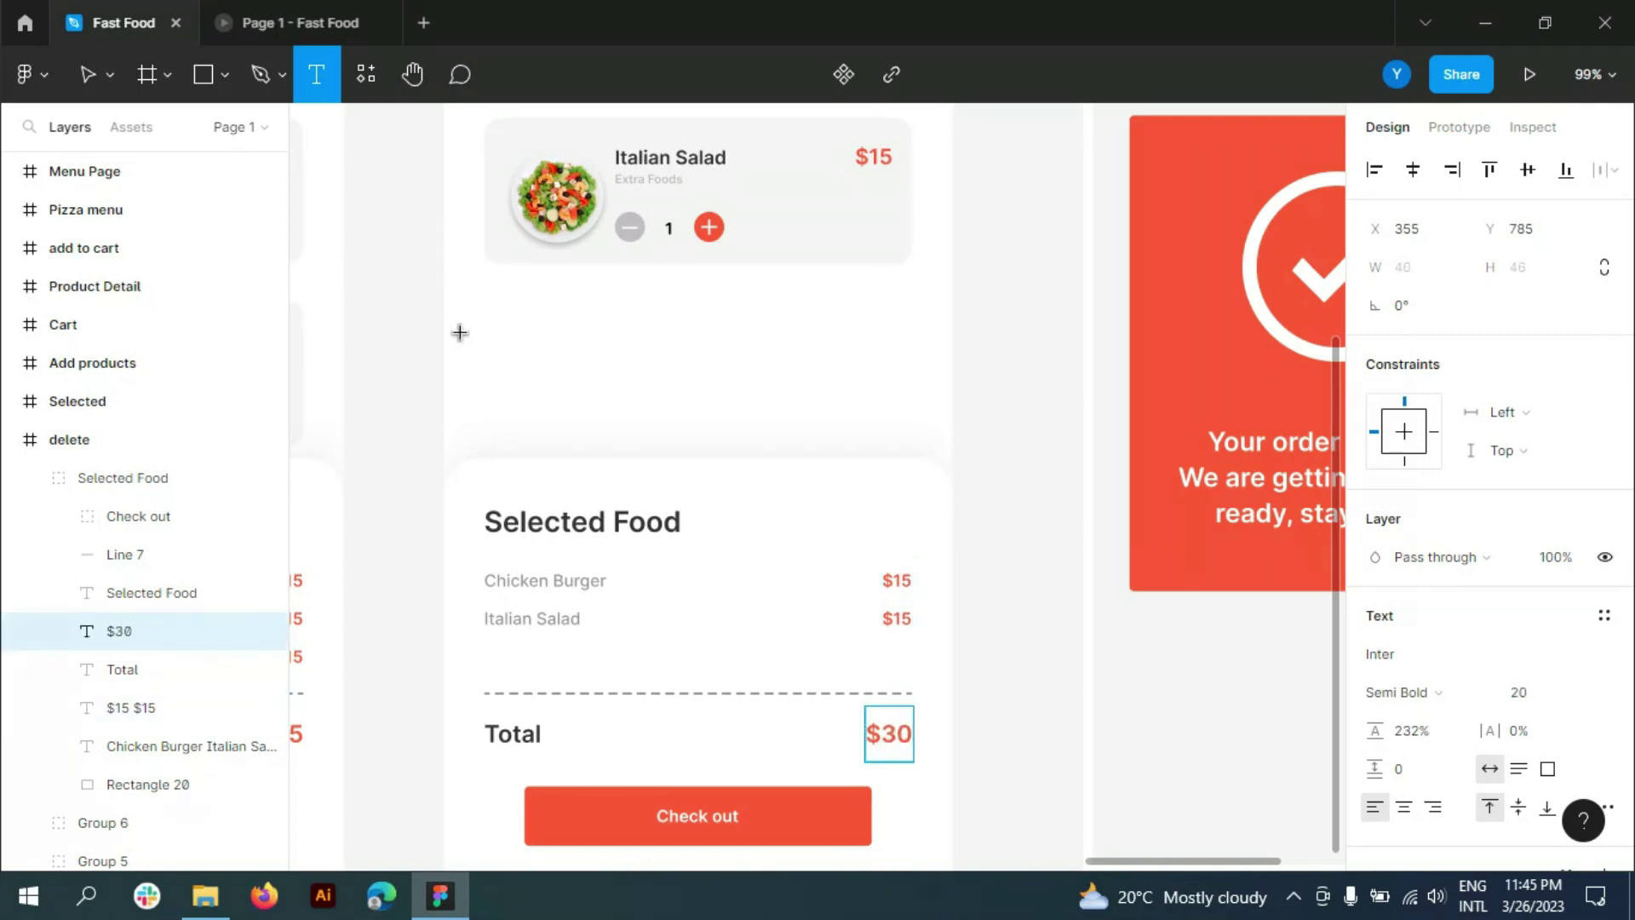
click(74, 74)
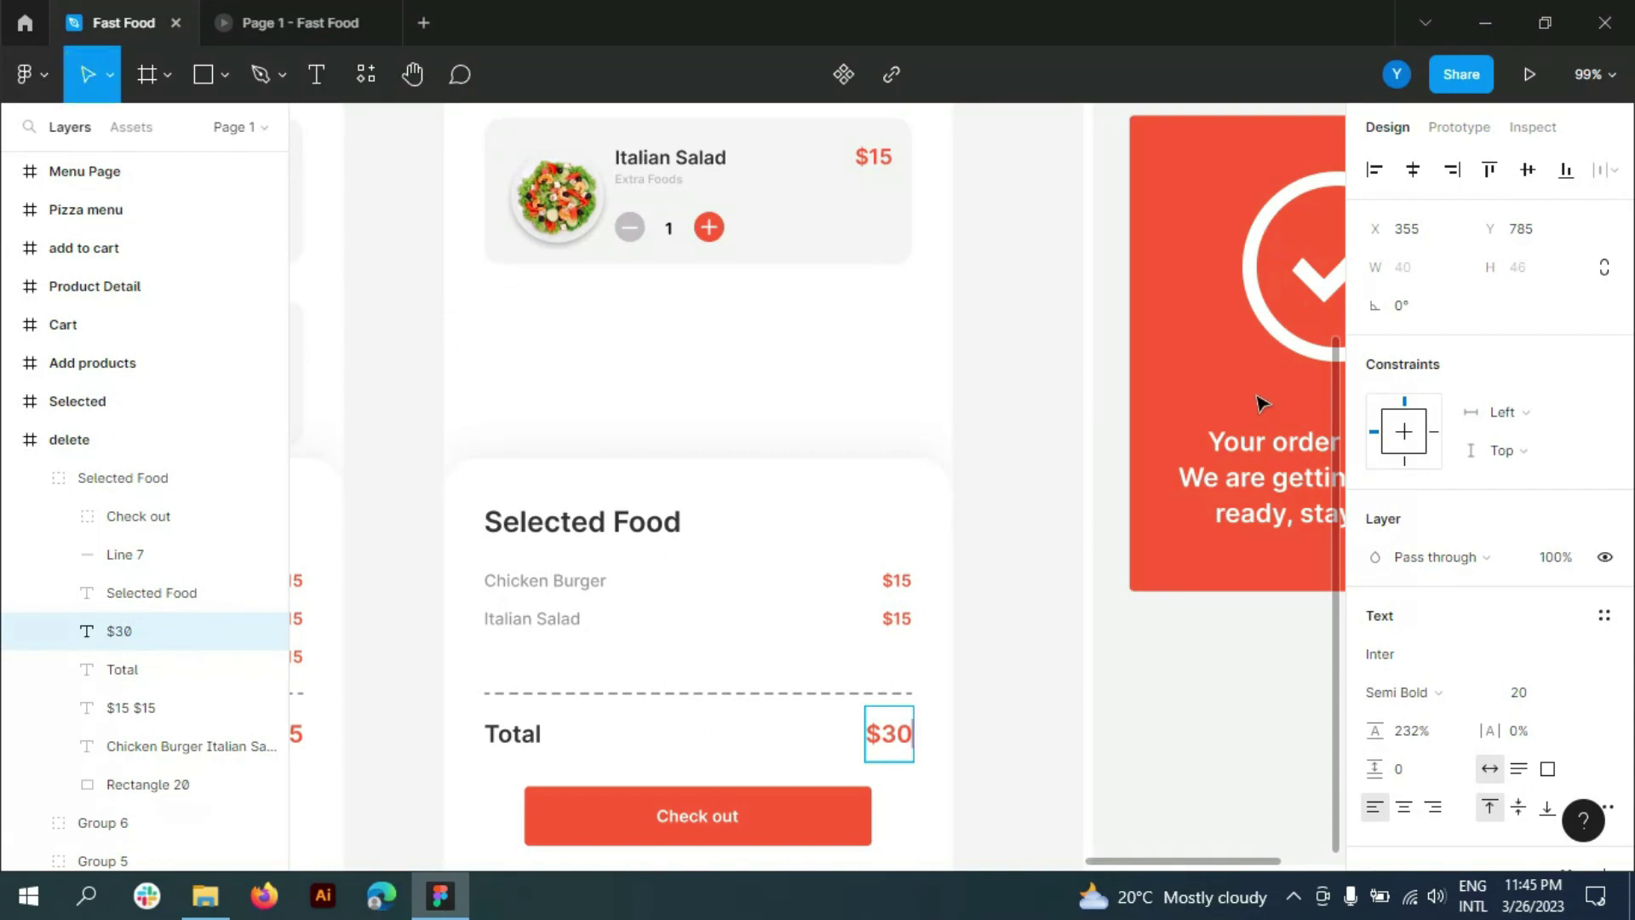
click(10, 439)
click(68, 439)
click(1458, 127)
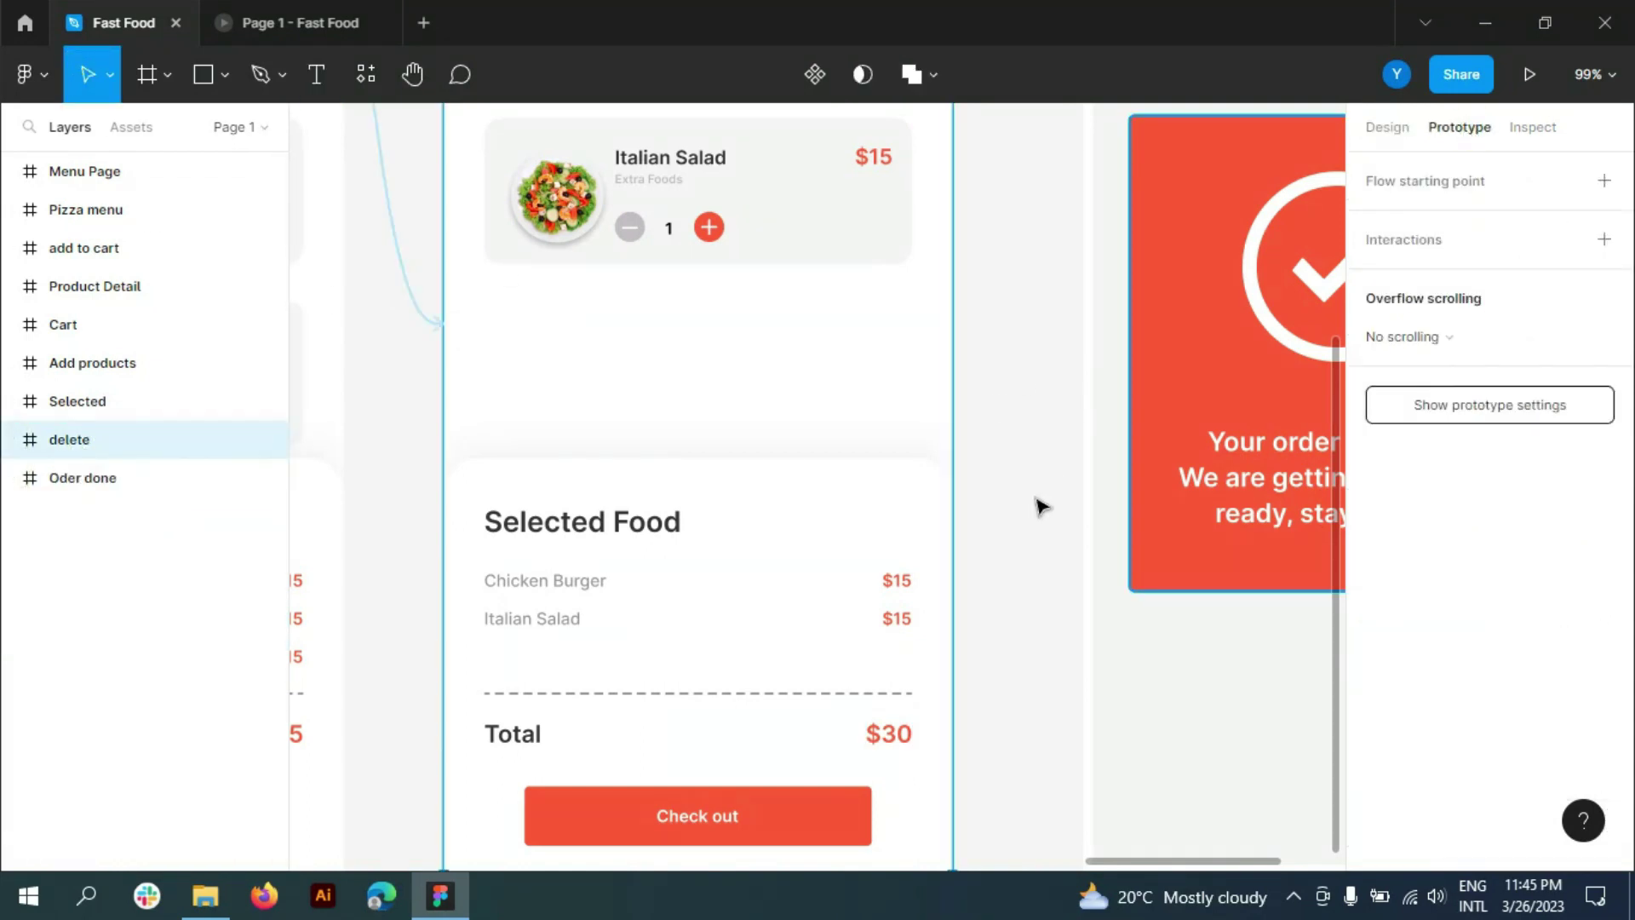
key(ctrl+alt+Return)
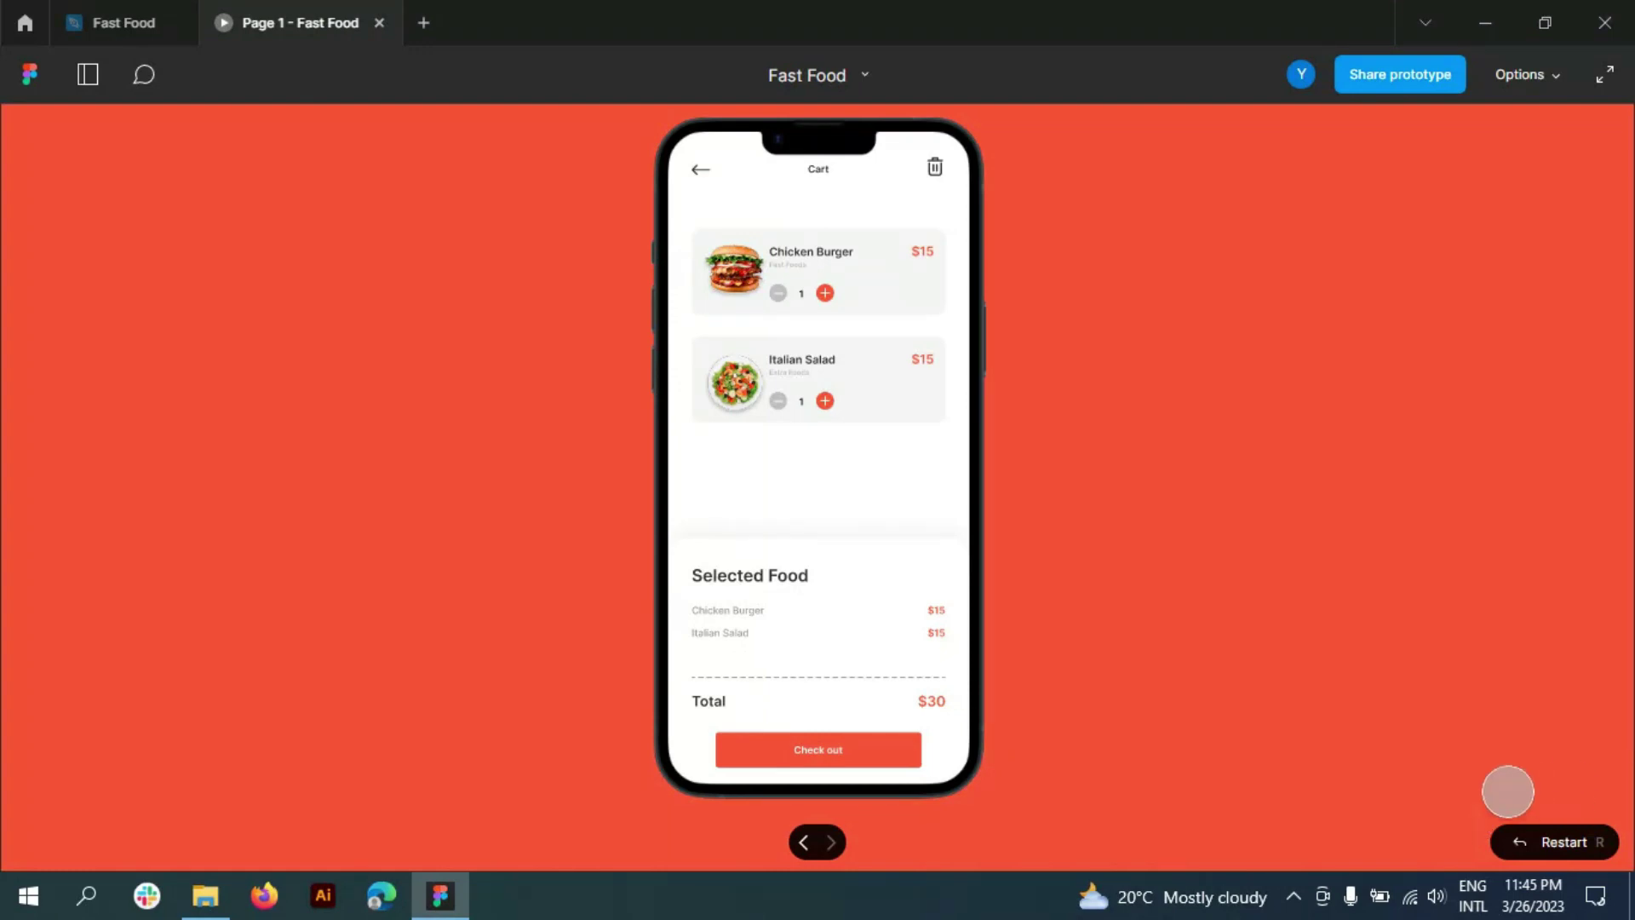
click(1564, 839)
click(734, 382)
click(740, 488)
click(929, 168)
click(903, 754)
click(824, 293)
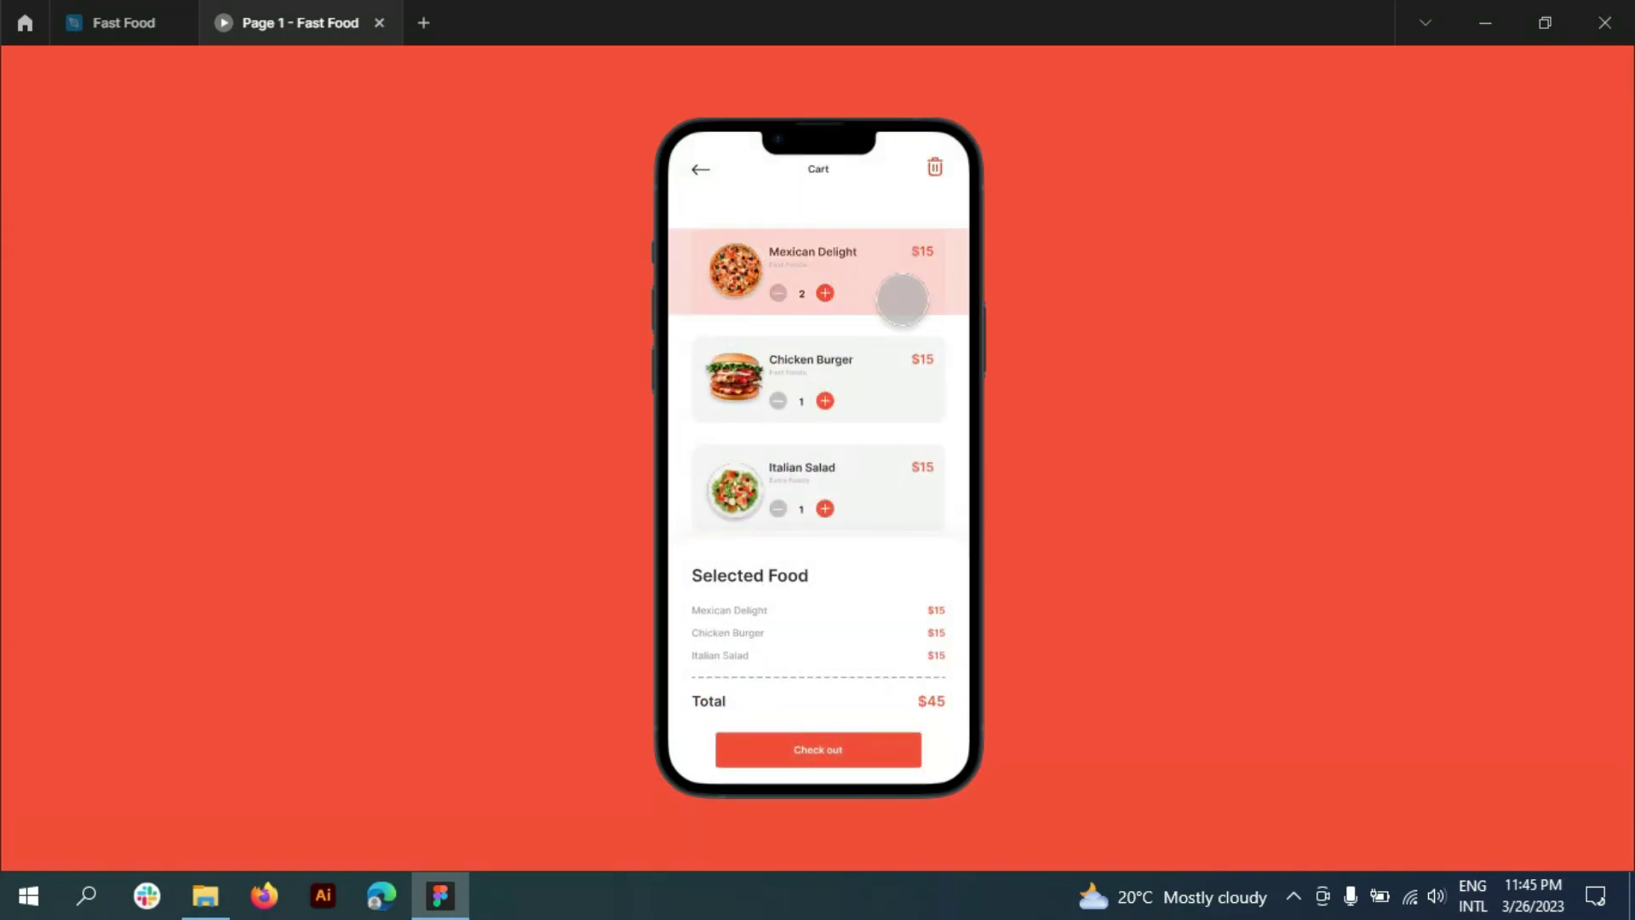
click(935, 167)
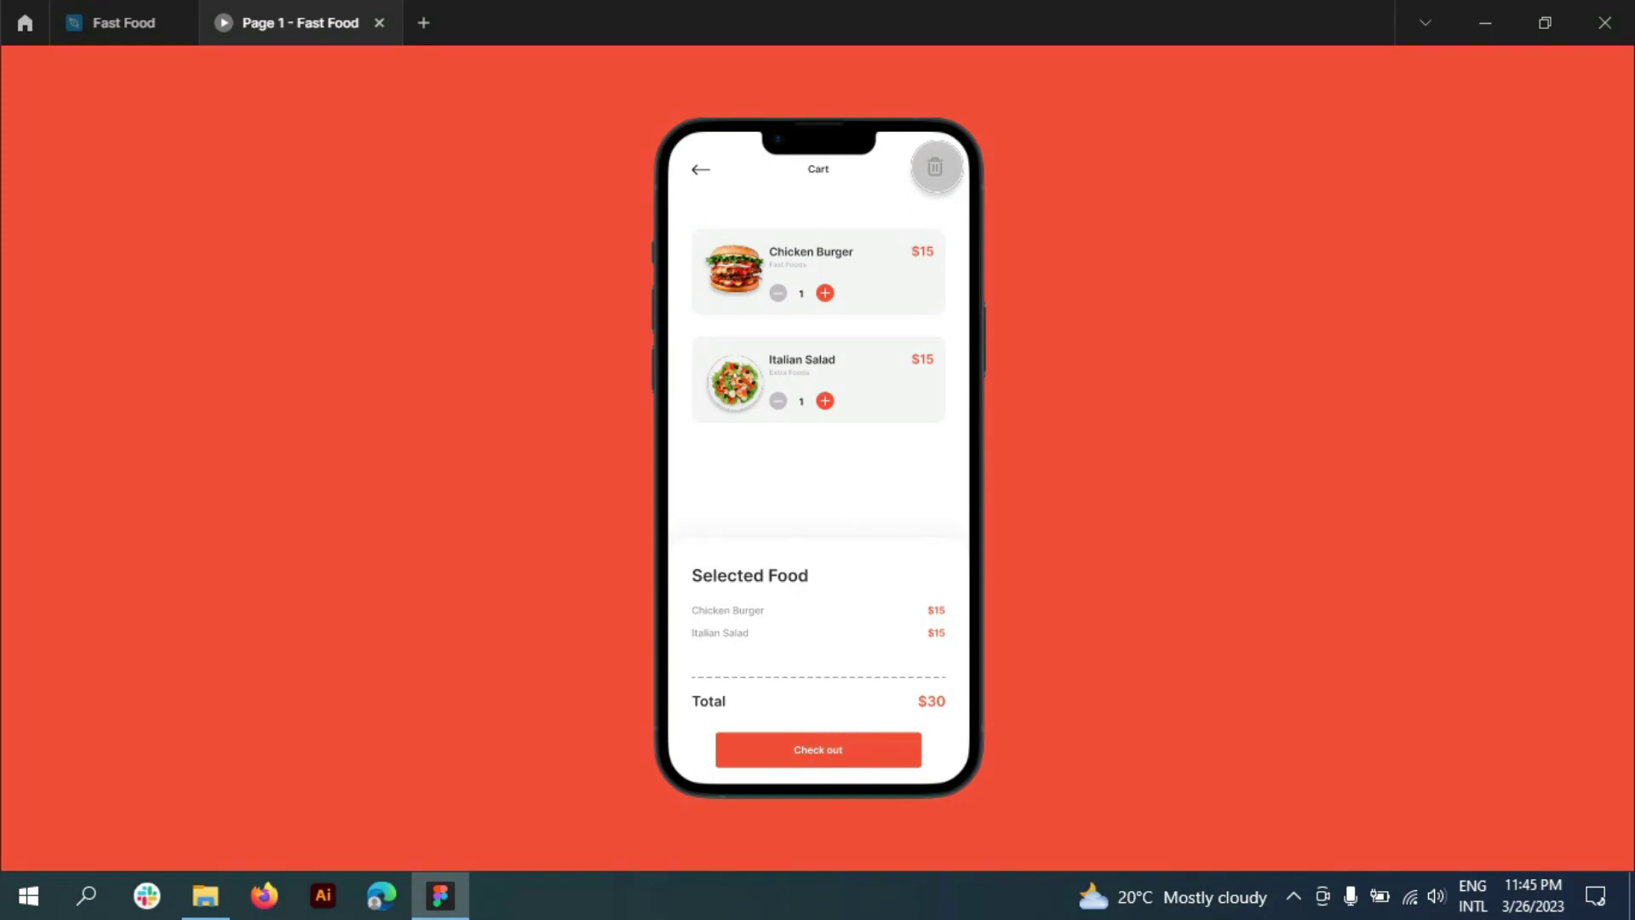
click(146, 19)
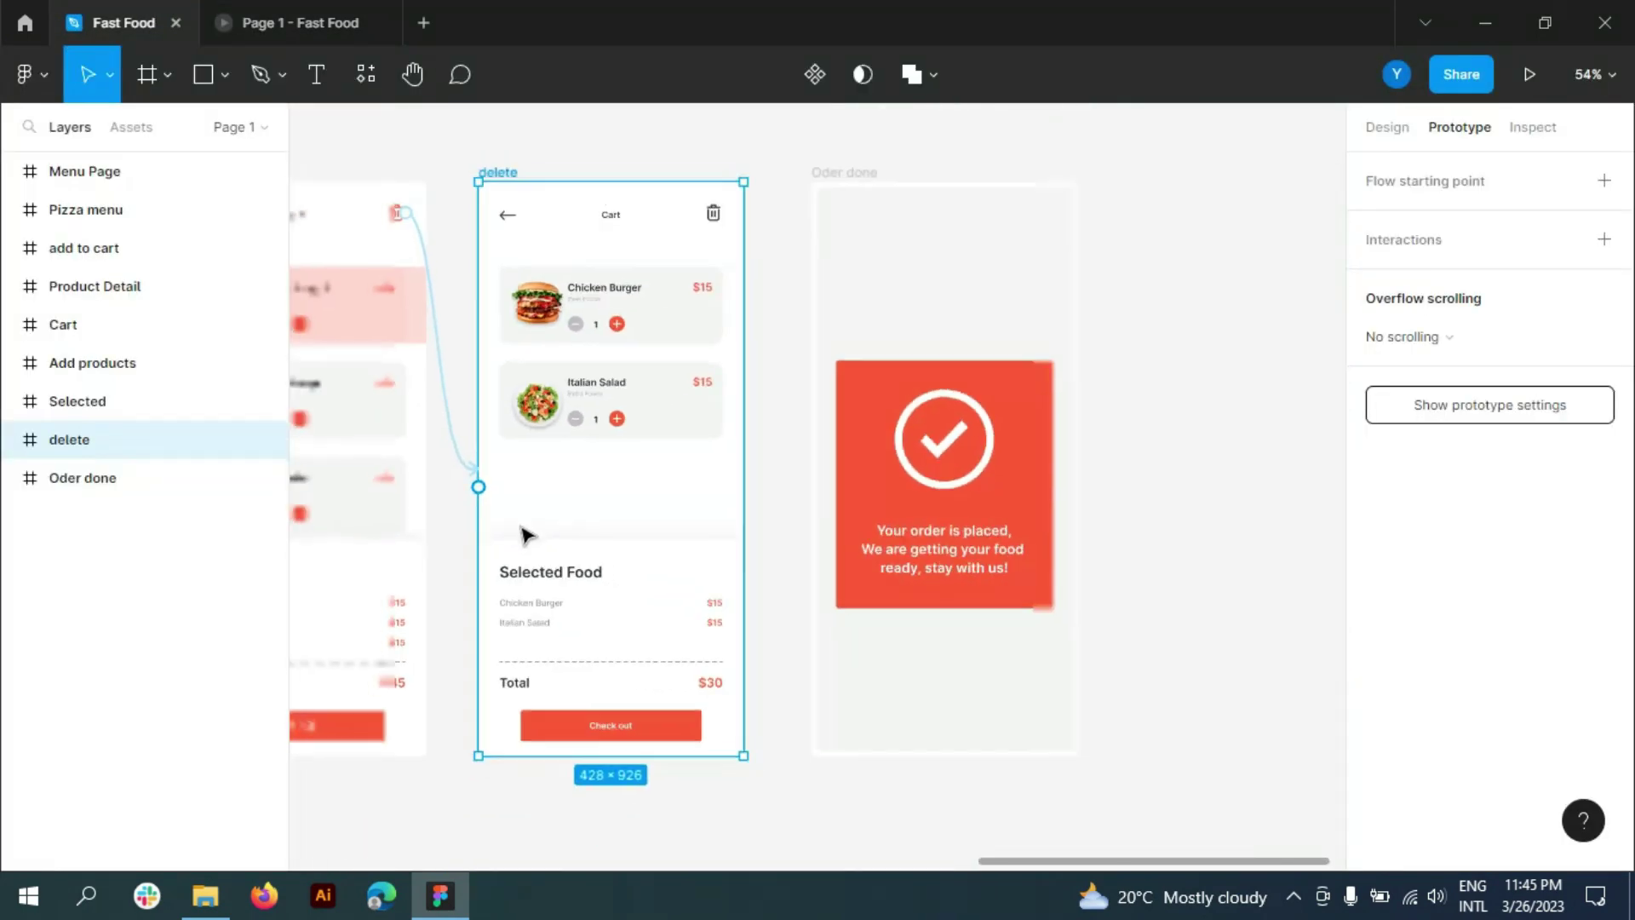
- Connect the delete screen's Check out button to the Oder done frame with Smart animate
ctrl+scroll(1154, 345, up, 1)
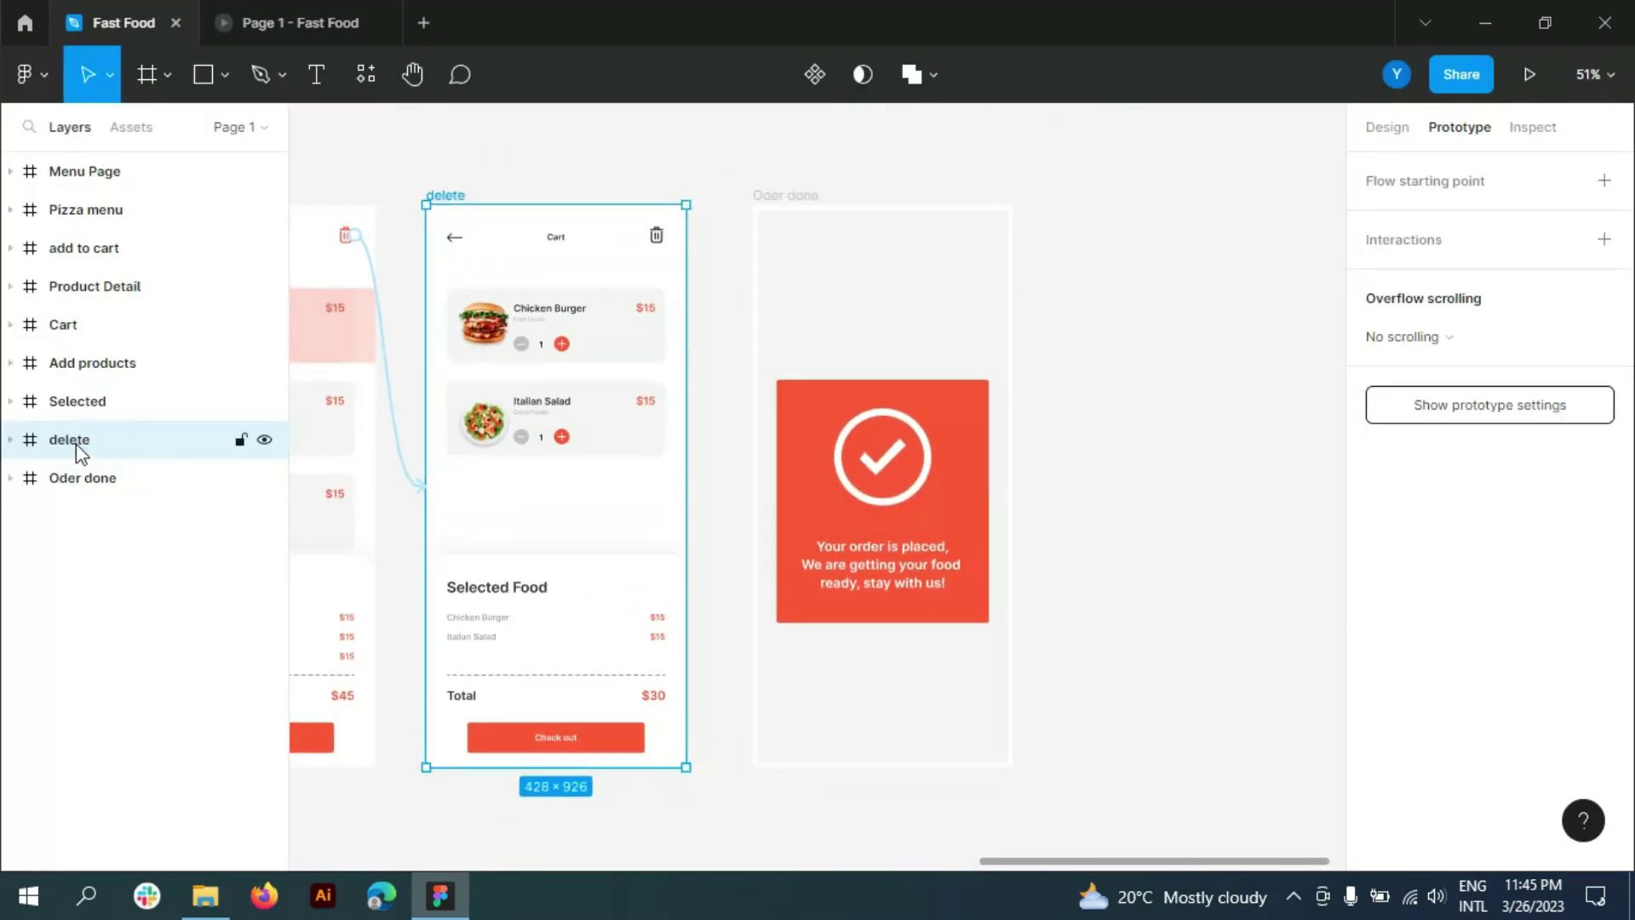
click(643, 737)
mouse_move(645, 738)
mouse_down()
mouse_move(775, 654)
mouse_move(822, 685)
mouse_up()
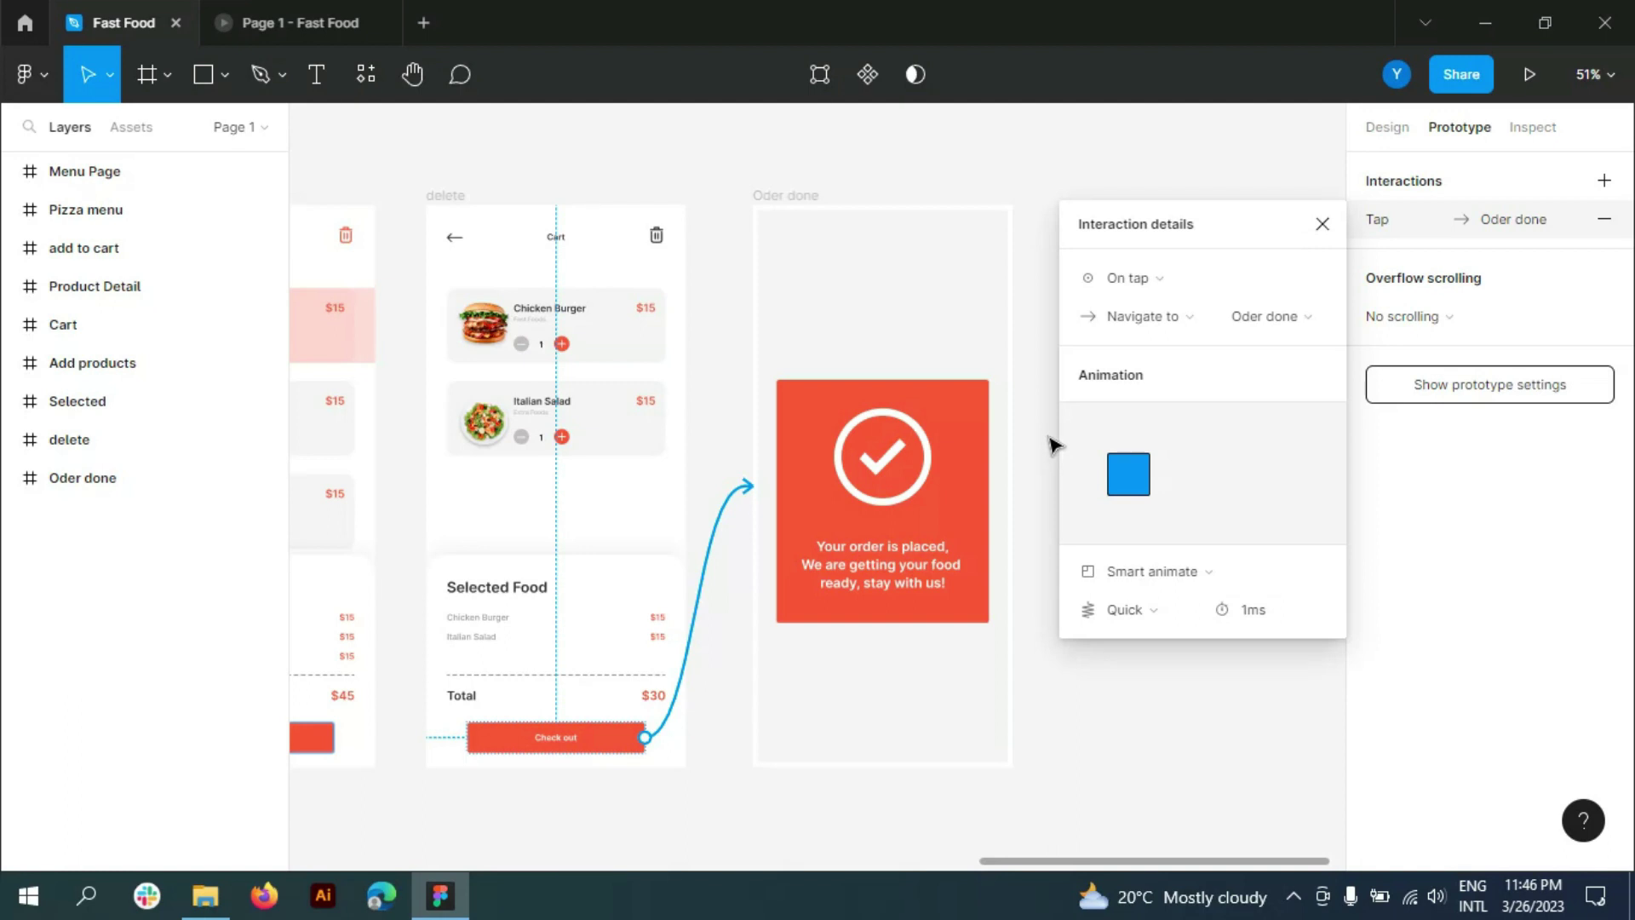
scroll(405, 504, down, 2)
scroll(844, 492, up, 1)
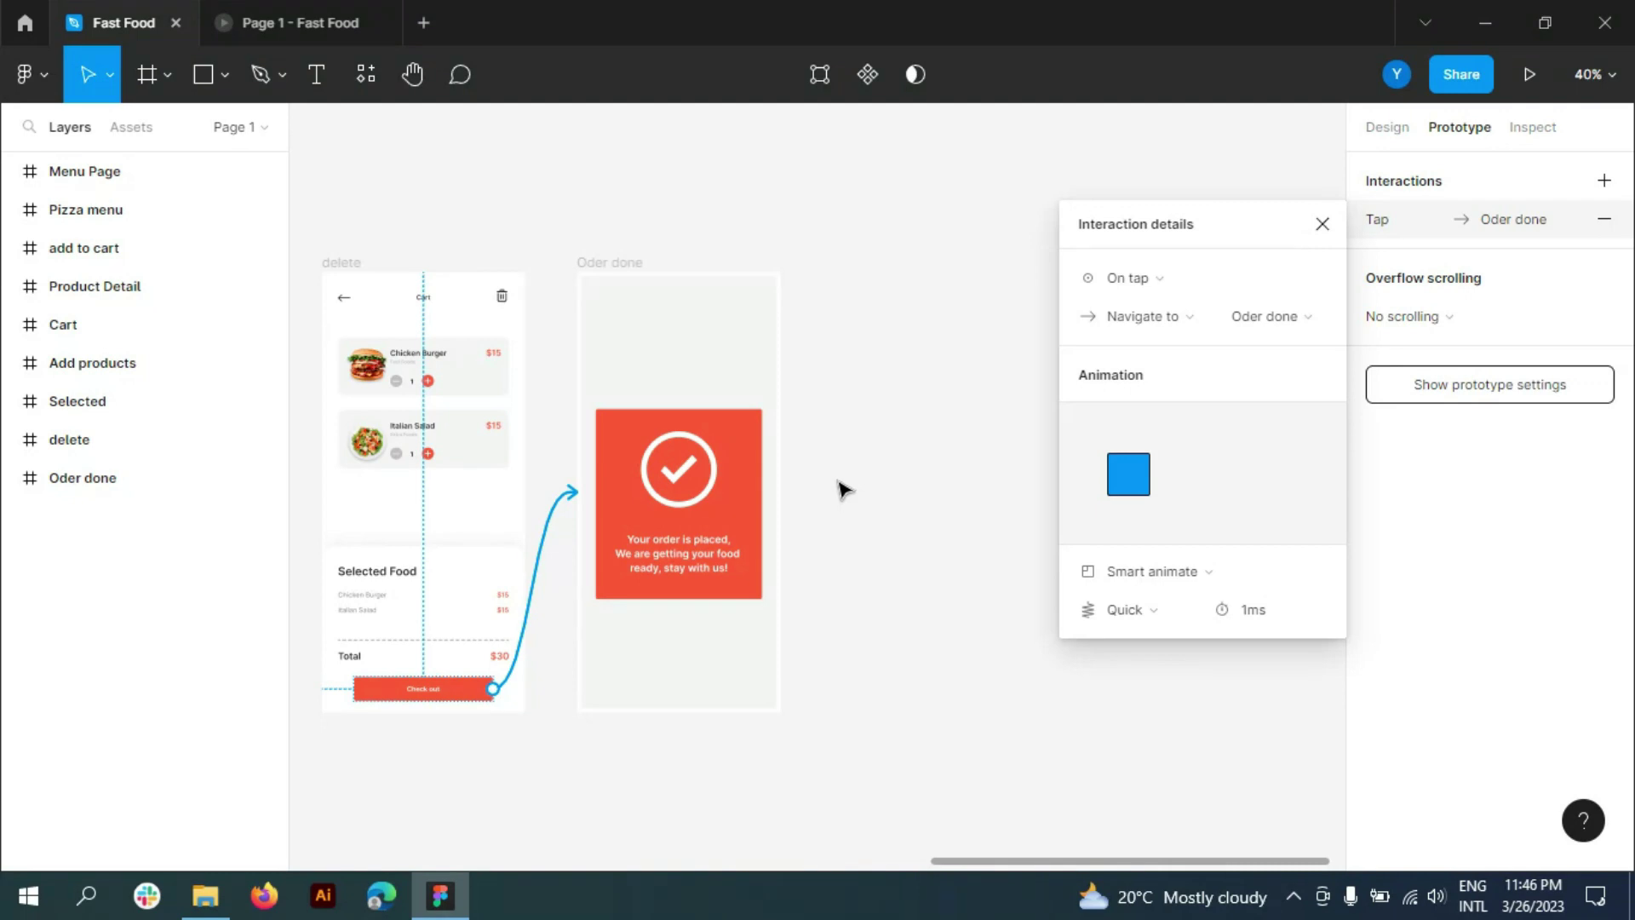
- Preview the prototype and tap Check out to test the transition to Oder done
click(307, 22)
click(847, 749)
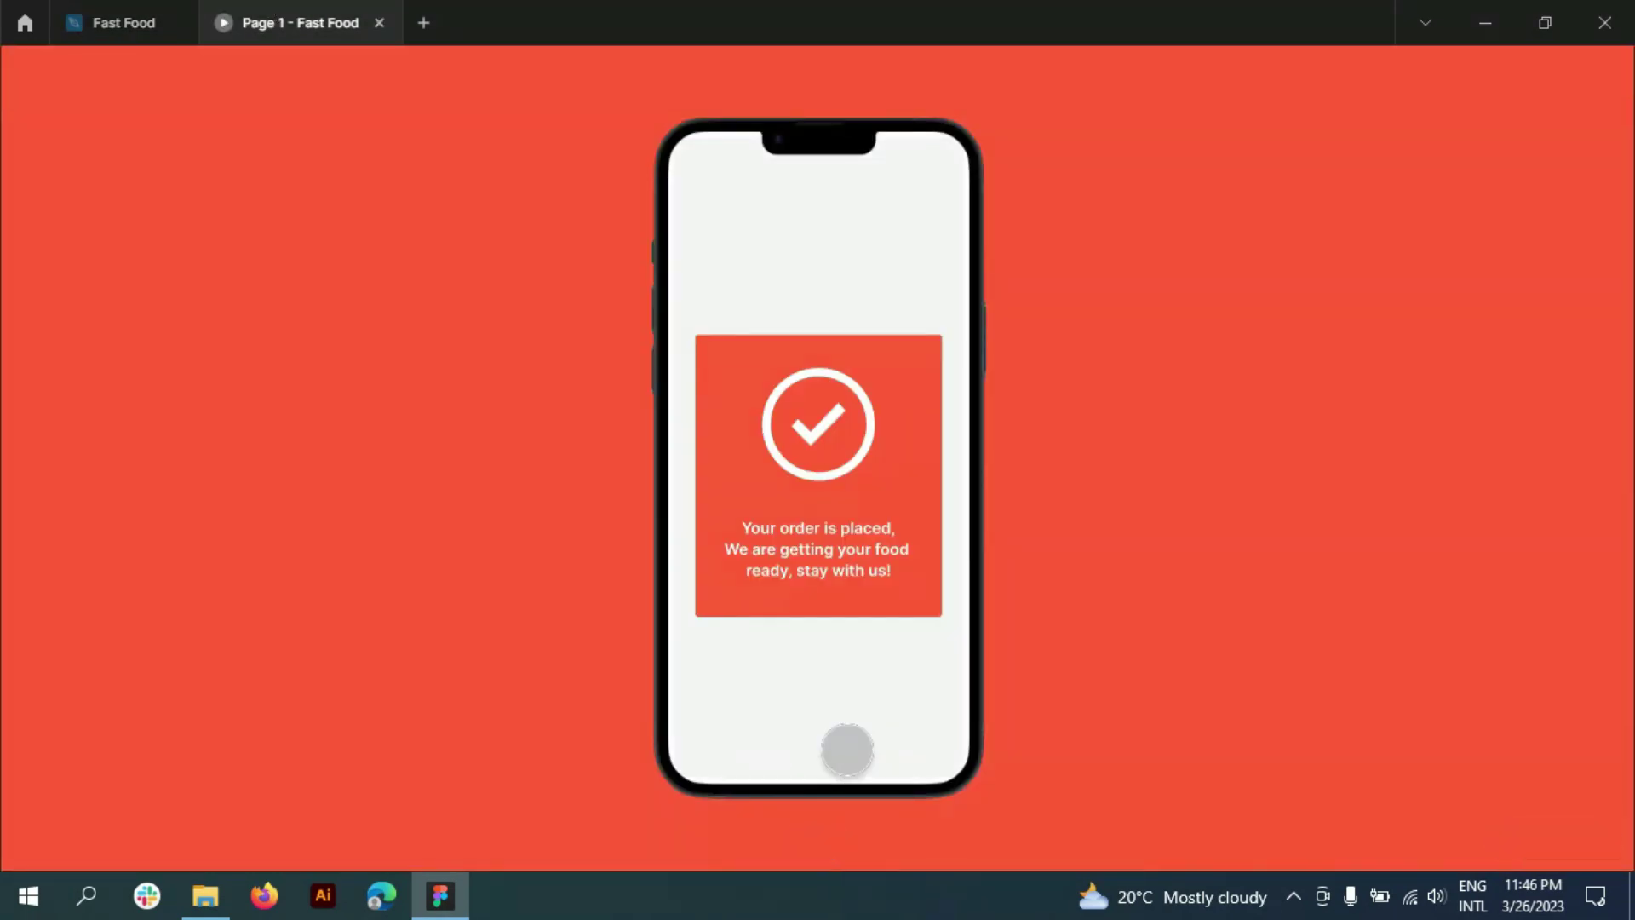
click(127, 22)
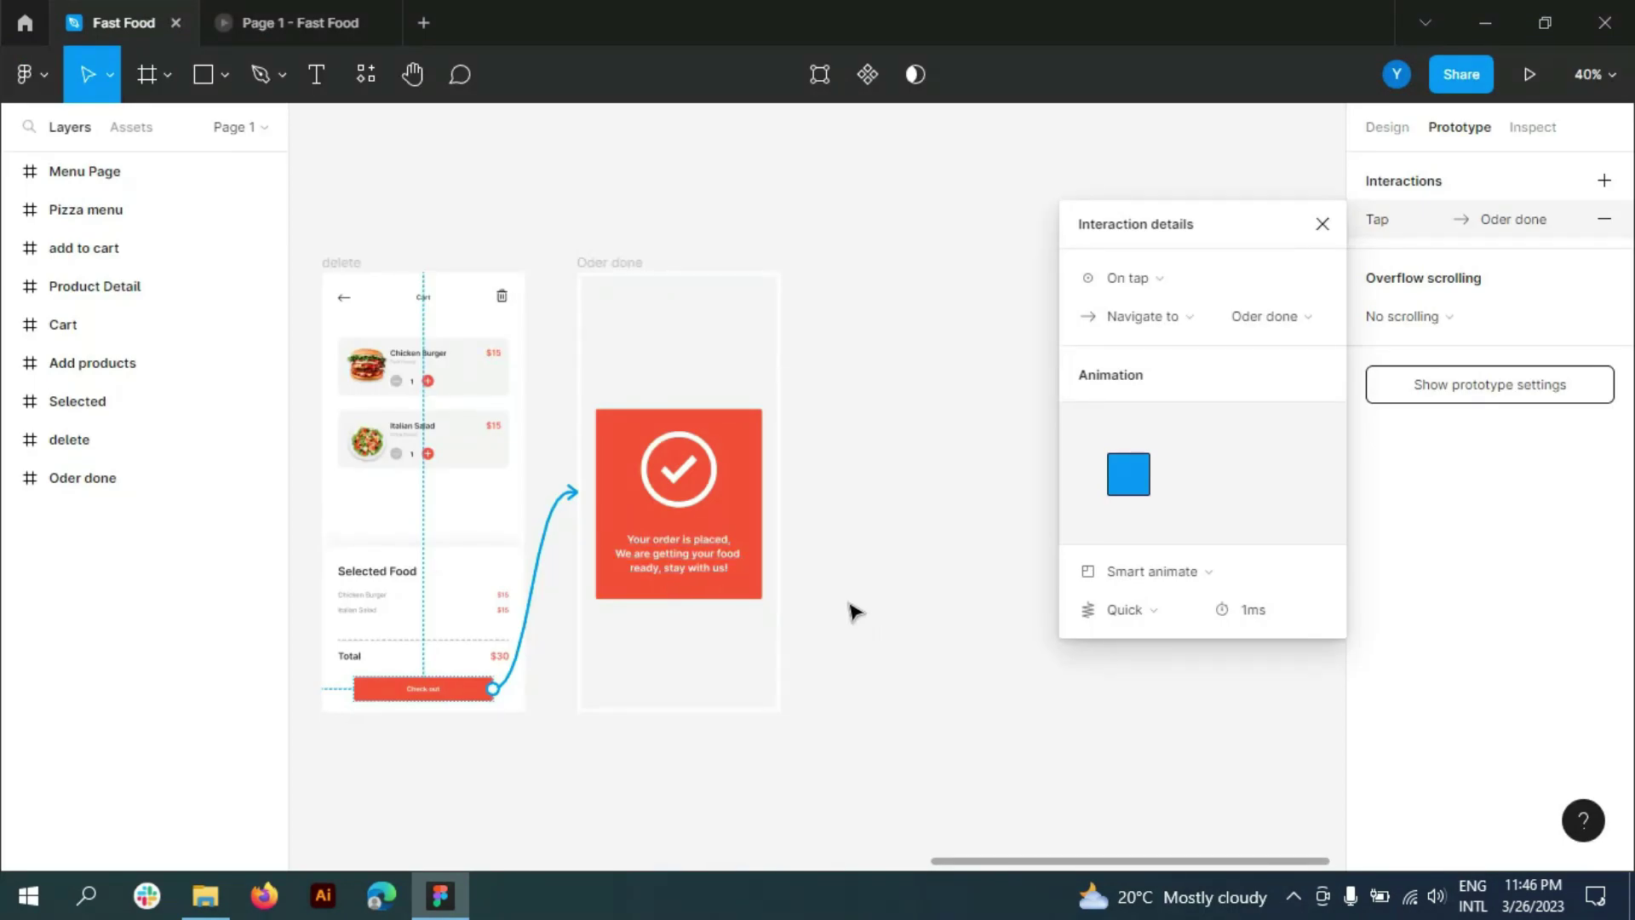
- Set the Check out transition's easing to Slow
click(1186, 615)
click(1162, 663)
click(988, 592)
ctrl+scroll(920, 511, down, 6)
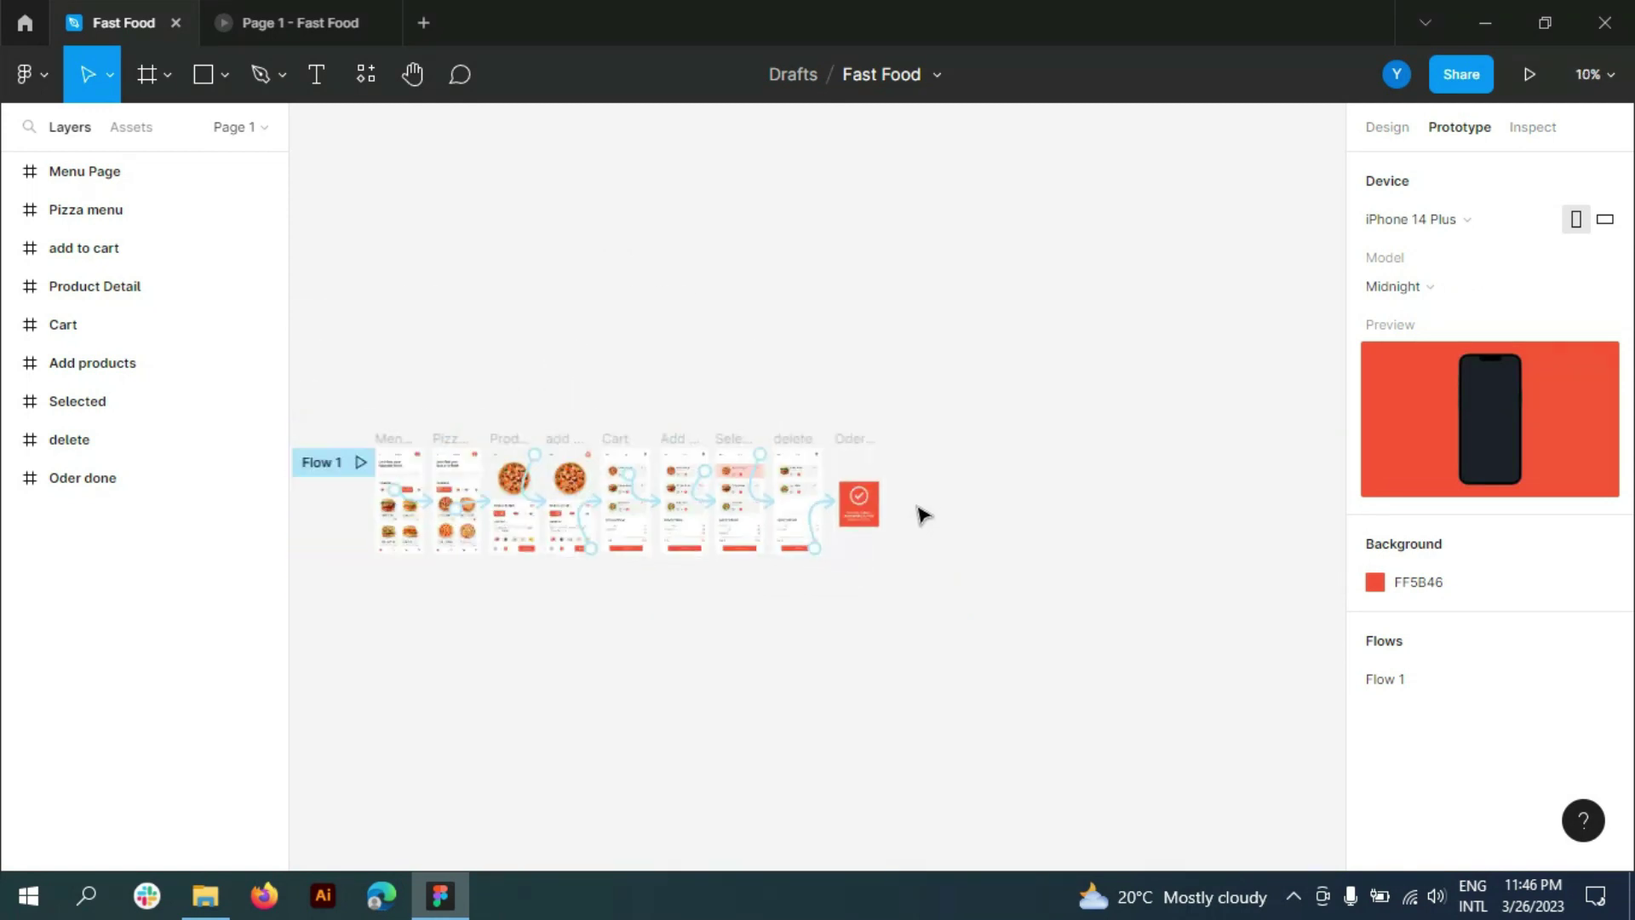
ctrl+scroll(877, 345, up, 5)
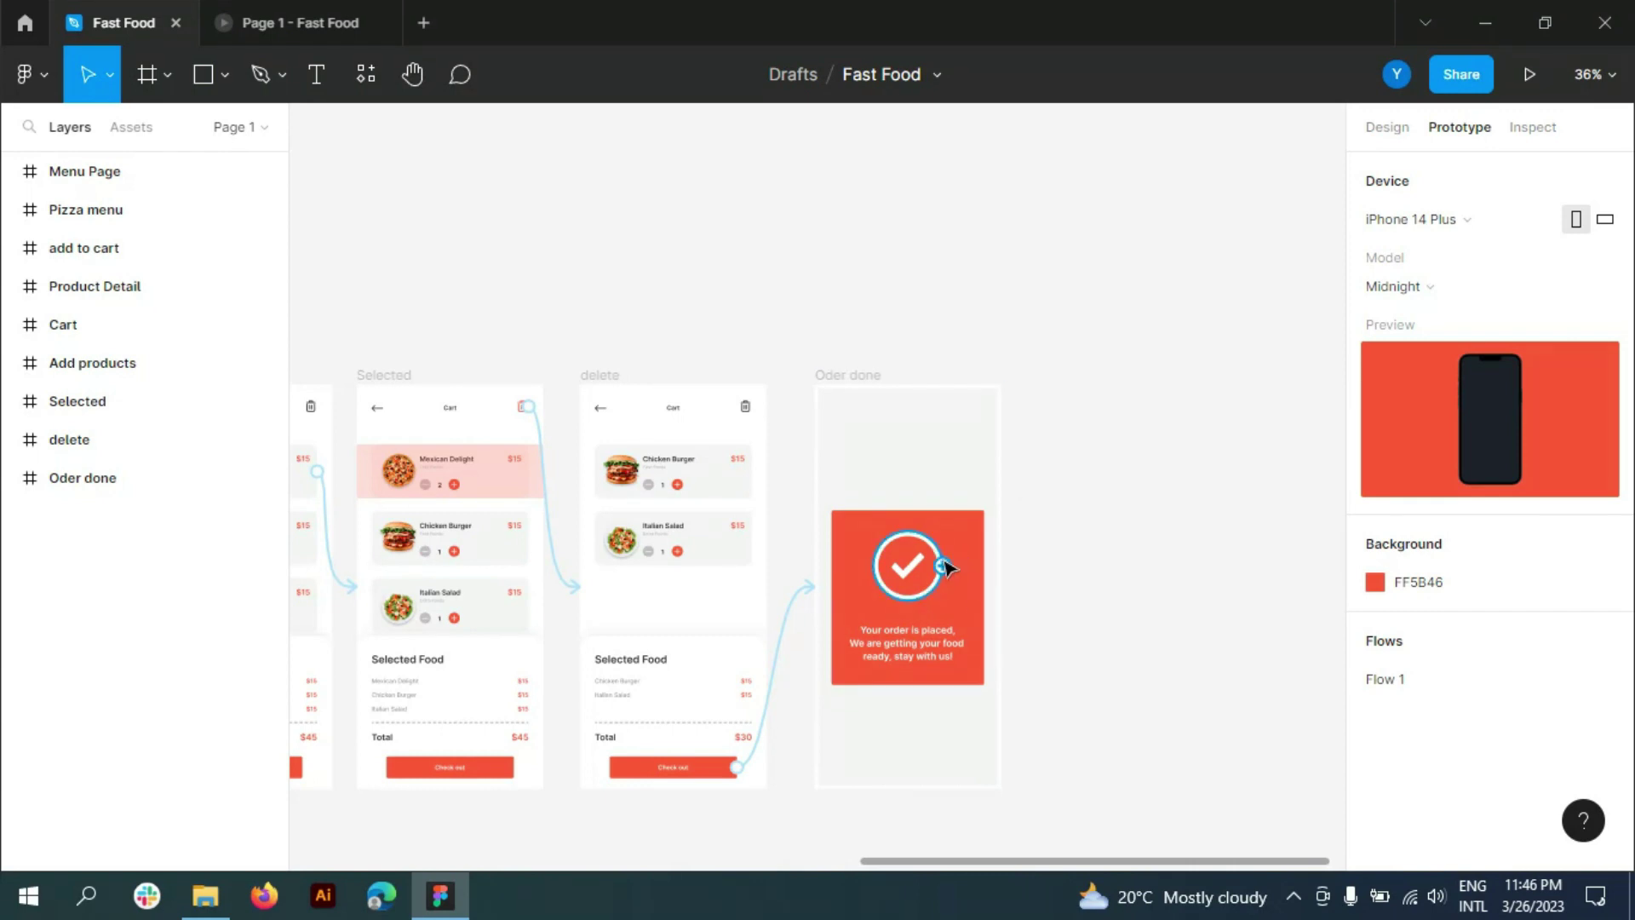
key(alt+8)
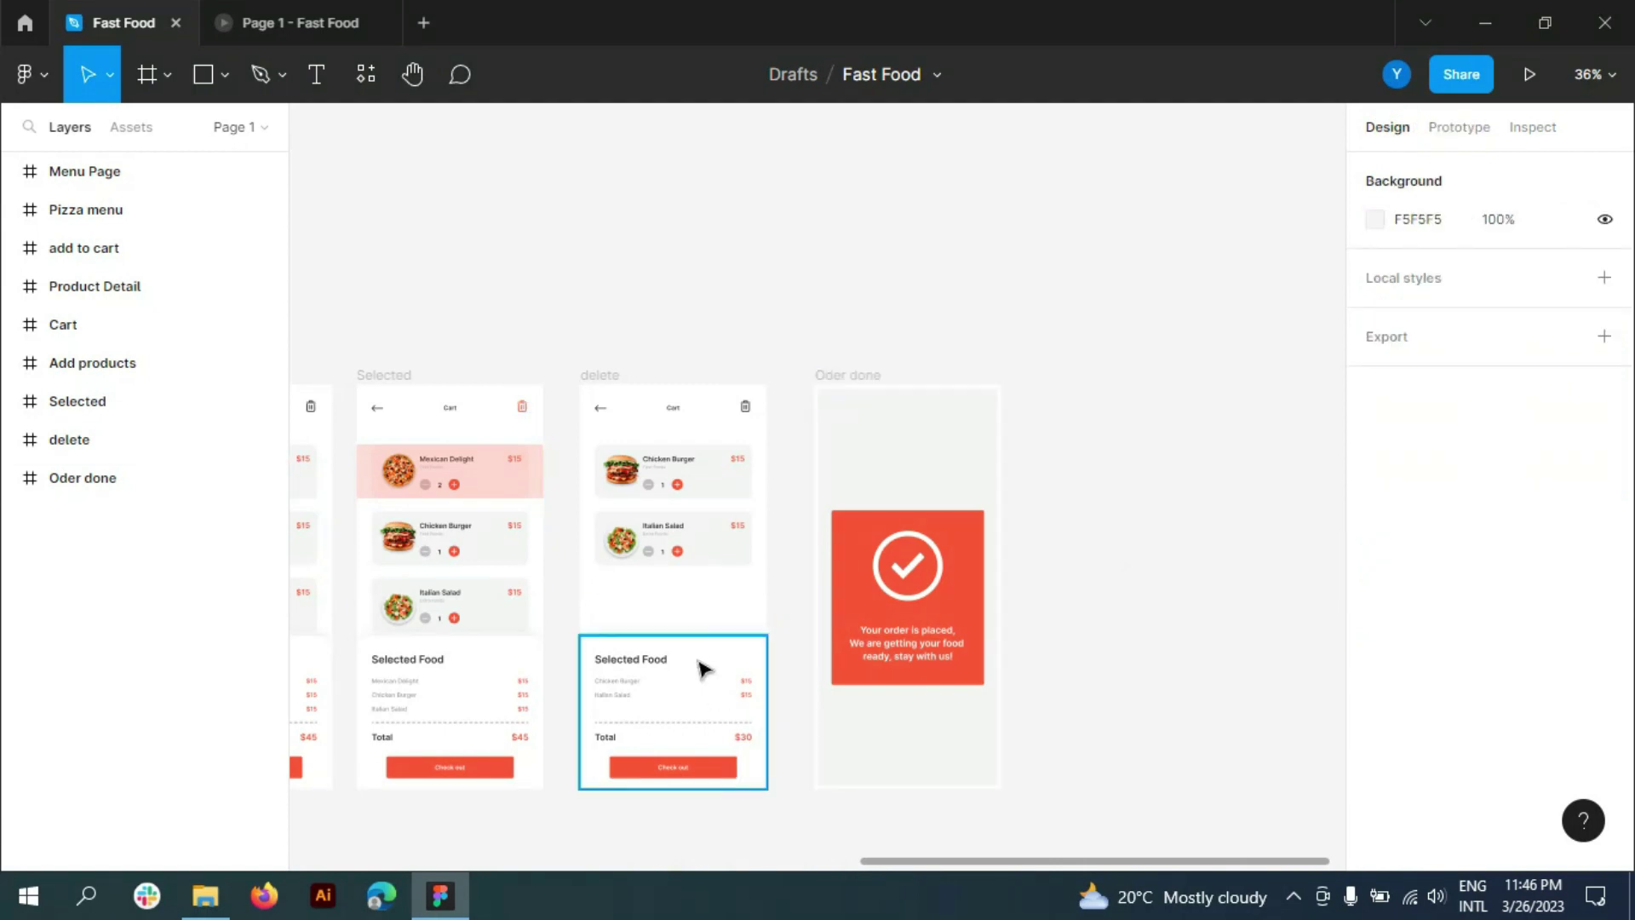
ctrl+scroll(698, 667, down, 3)
ctrl+scroll(1105, 694, up, 1)
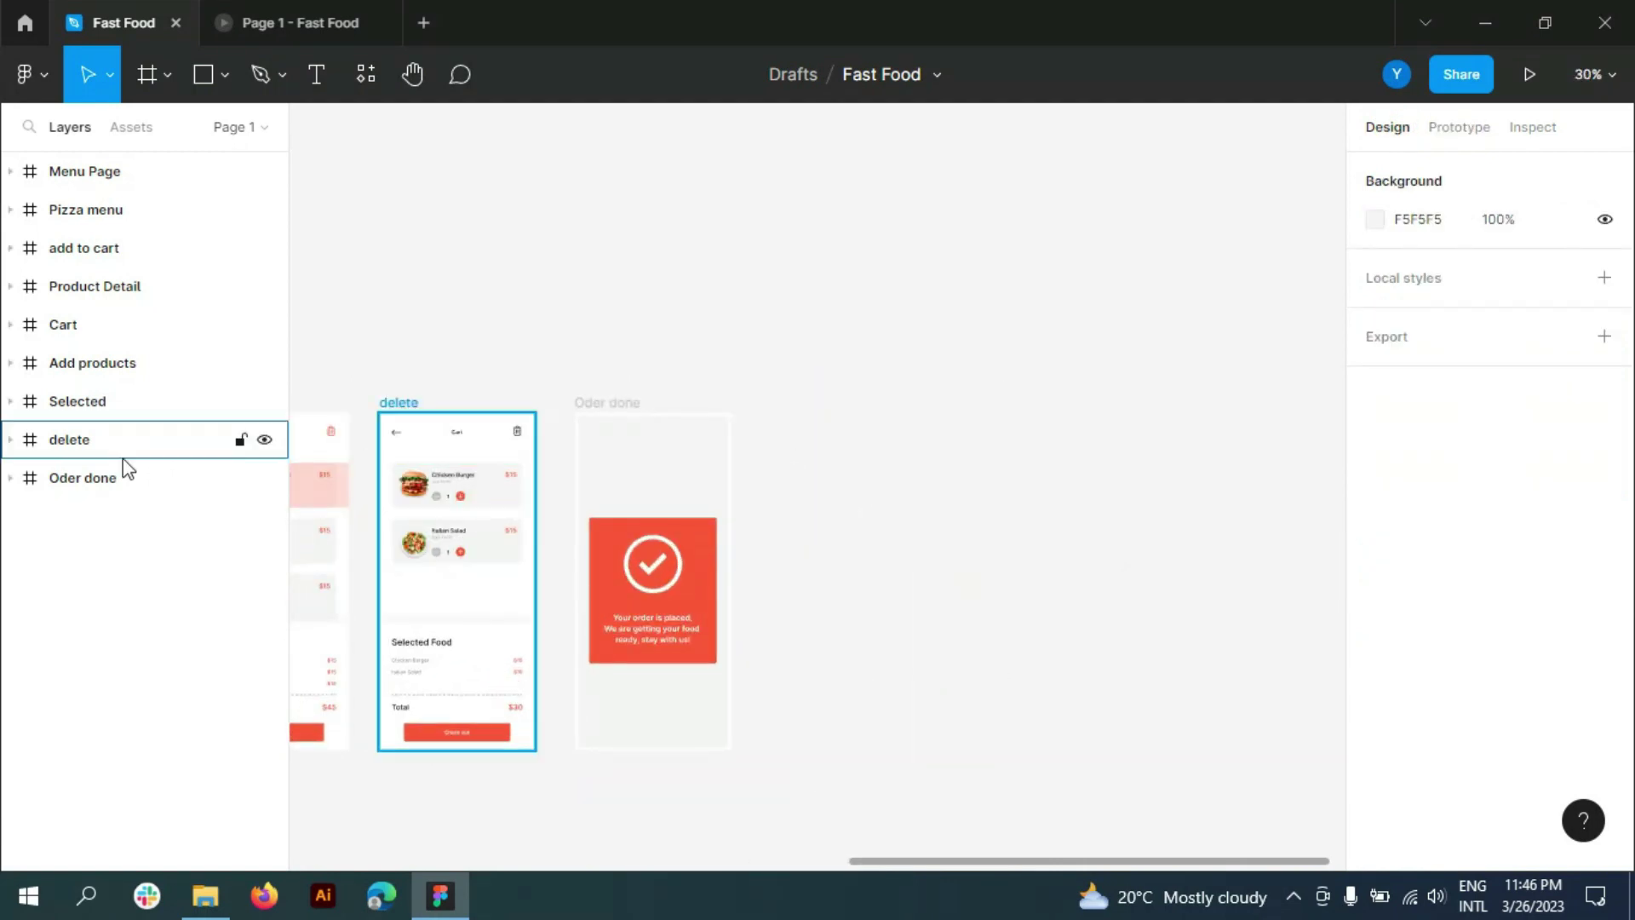
- Duplicate the Oder done frame and place the copy to its right
click(661, 463)
key(ctrl+d)
drag(832, 467, 824, 502)
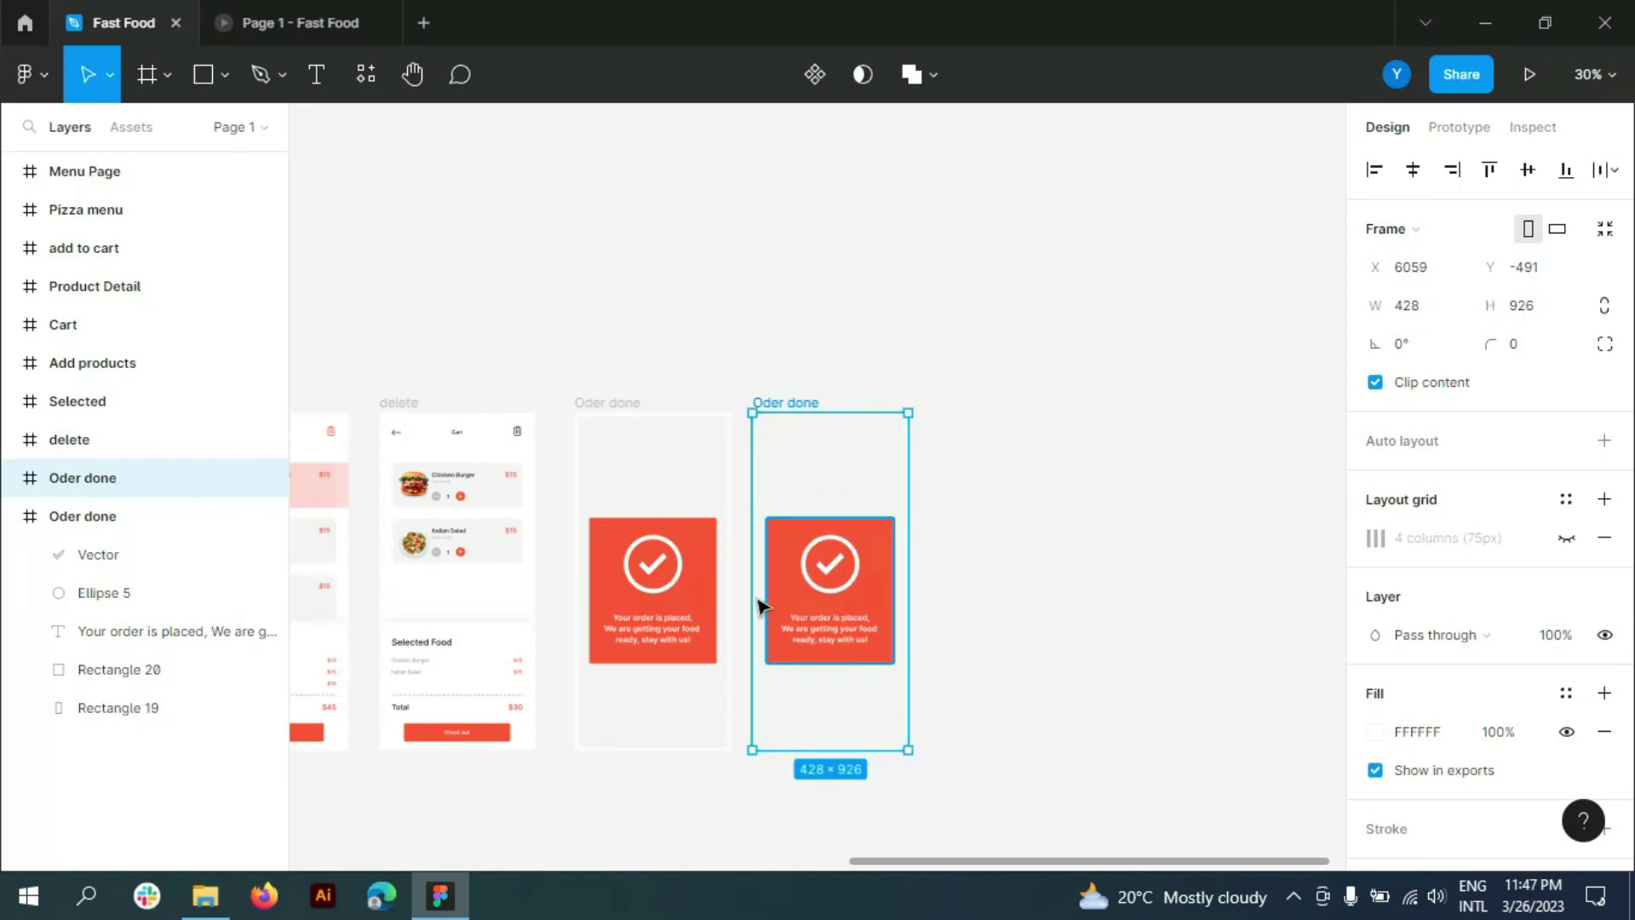
- Cut the first frame's check ring to a short side arc and the second's to a wider bottom arc
scroll(683, 566, up, 10)
click(682, 566)
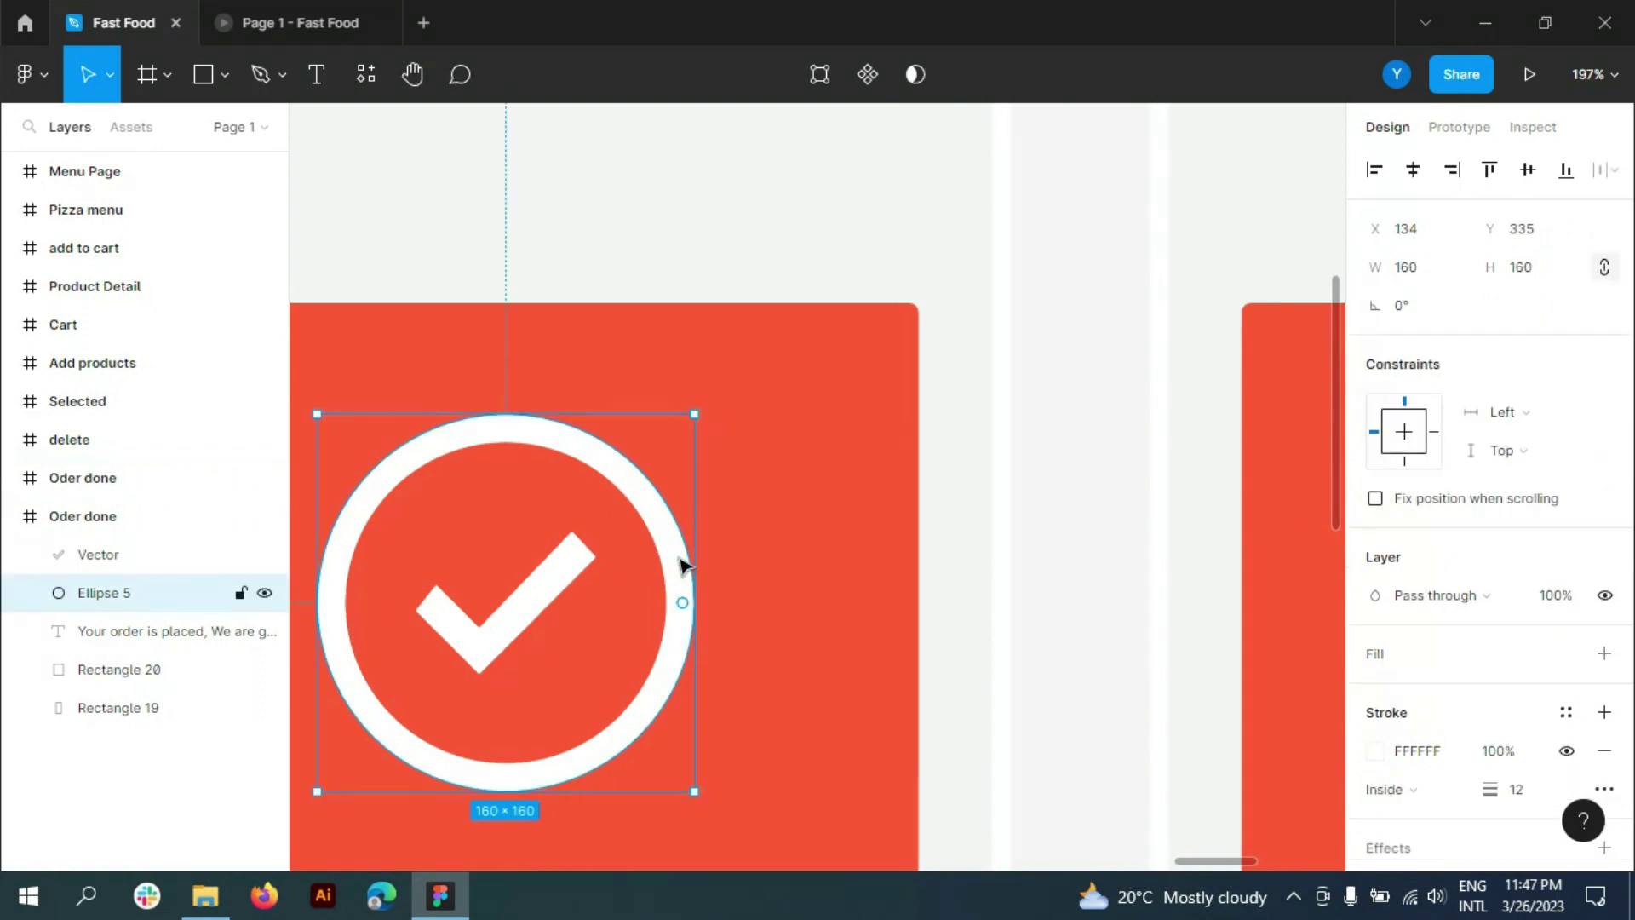
mouse_move(682, 602)
mouse_down()
mouse_move(451, 713)
mouse_move(542, 612)
mouse_move(690, 667)
mouse_up()
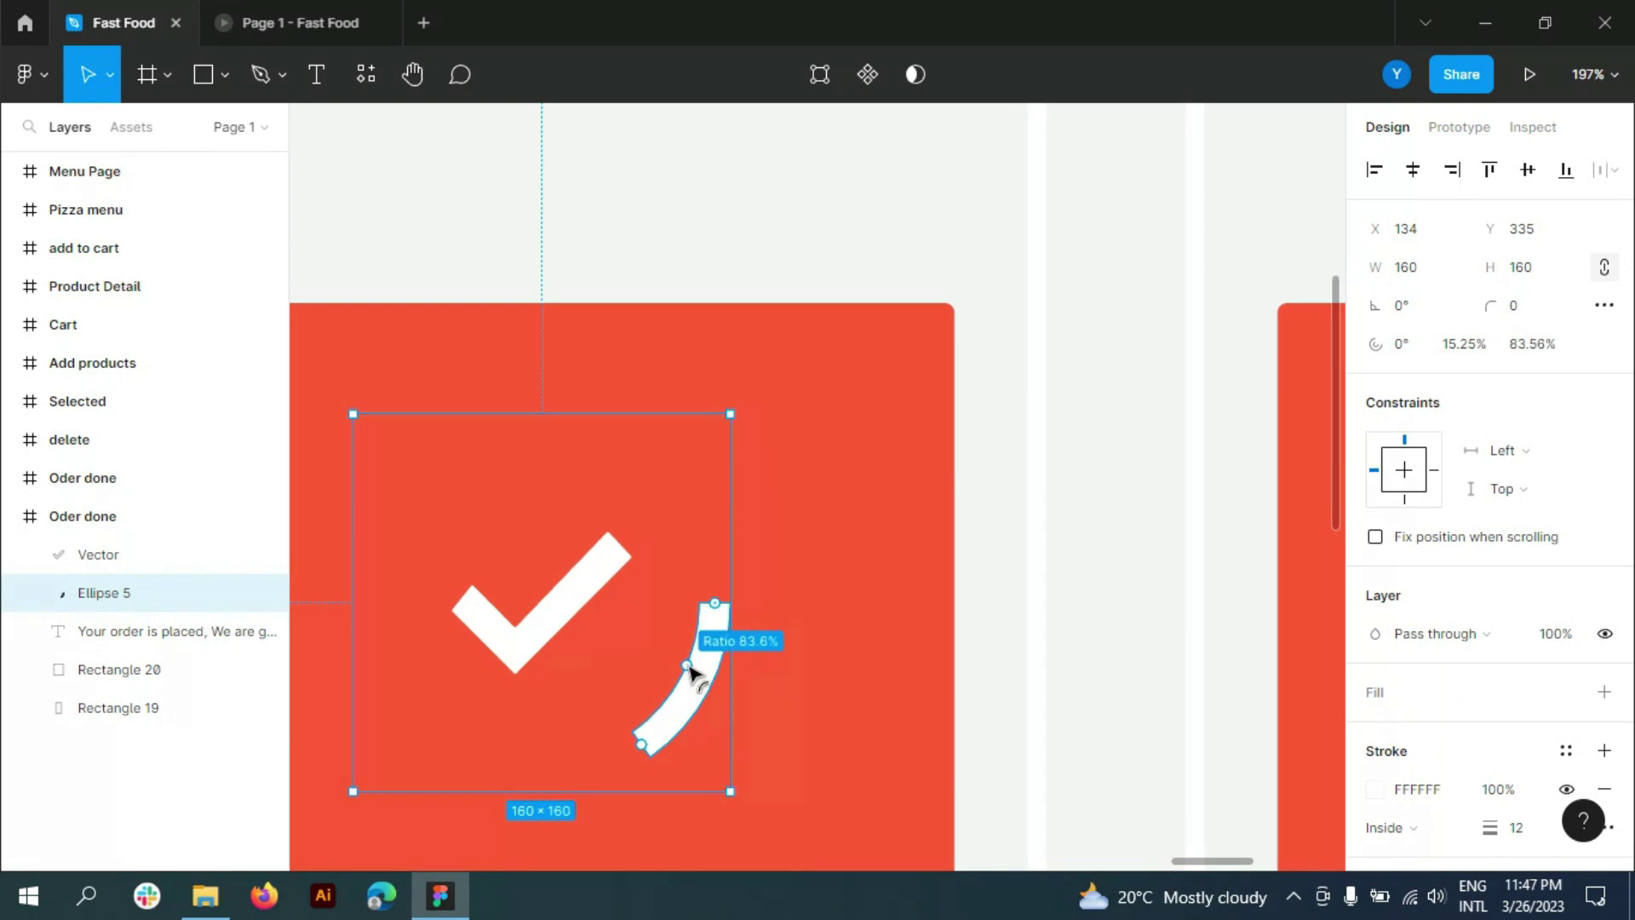
ctrl+scroll(519, 611, down, 3)
ctrl+scroll(518, 611, down, 3)
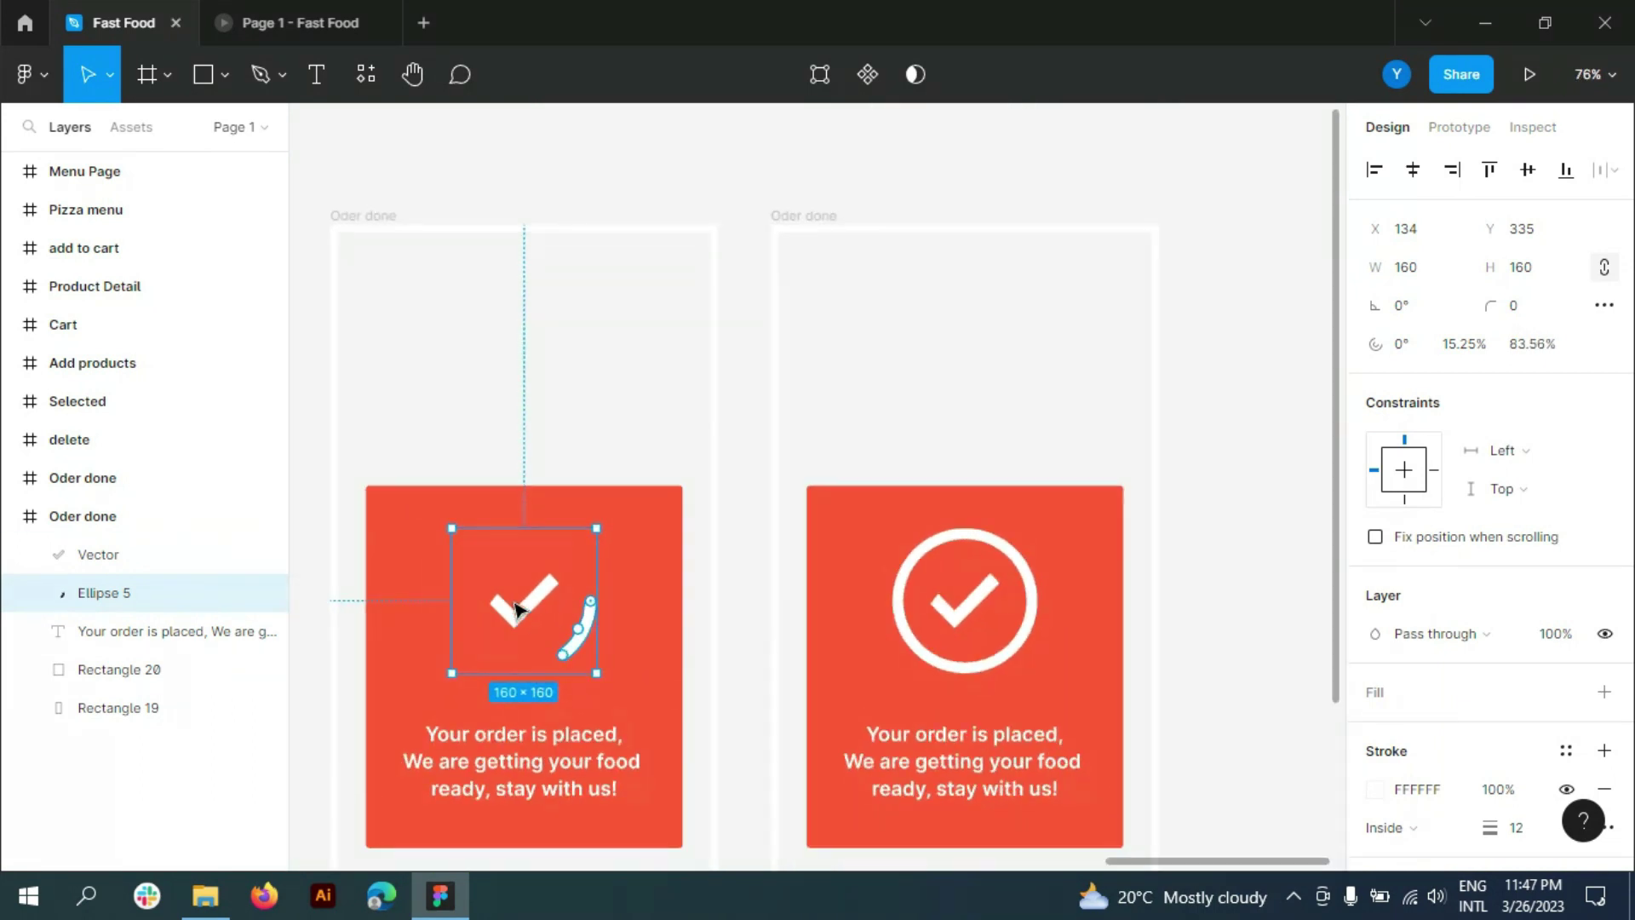
click(1031, 593)
mouse_move(1032, 593)
mouse_down()
mouse_move(973, 660)
mouse_move(928, 606)
mouse_move(977, 660)
mouse_up()
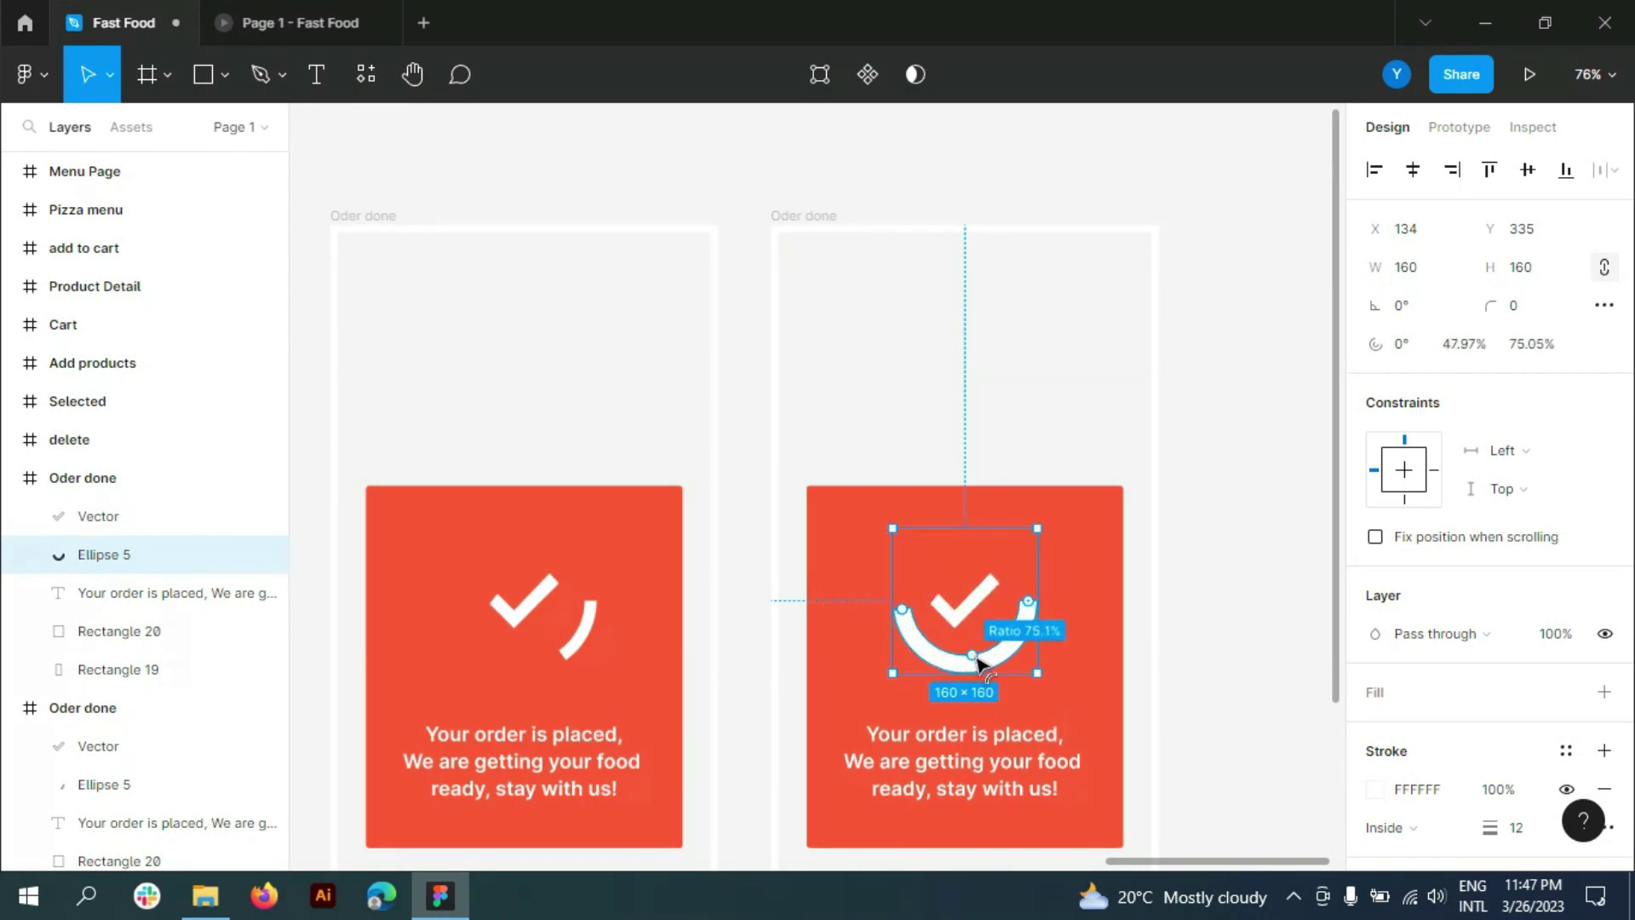
scroll(528, 566, down, 3)
scroll(537, 576, down, 2)
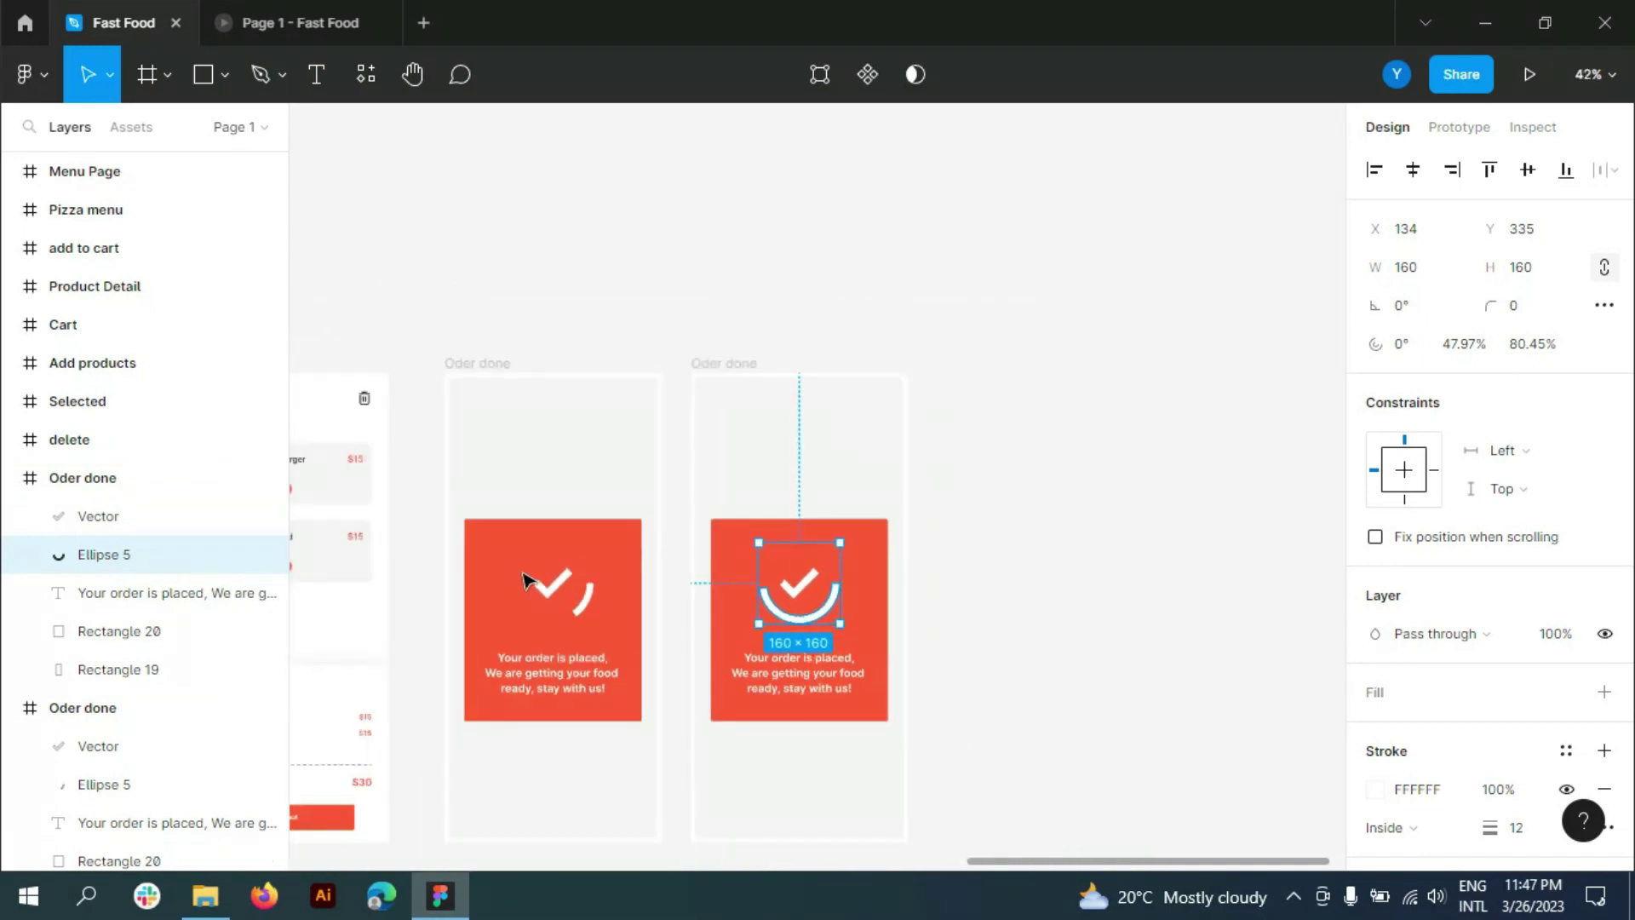
scroll(966, 651, up, 1)
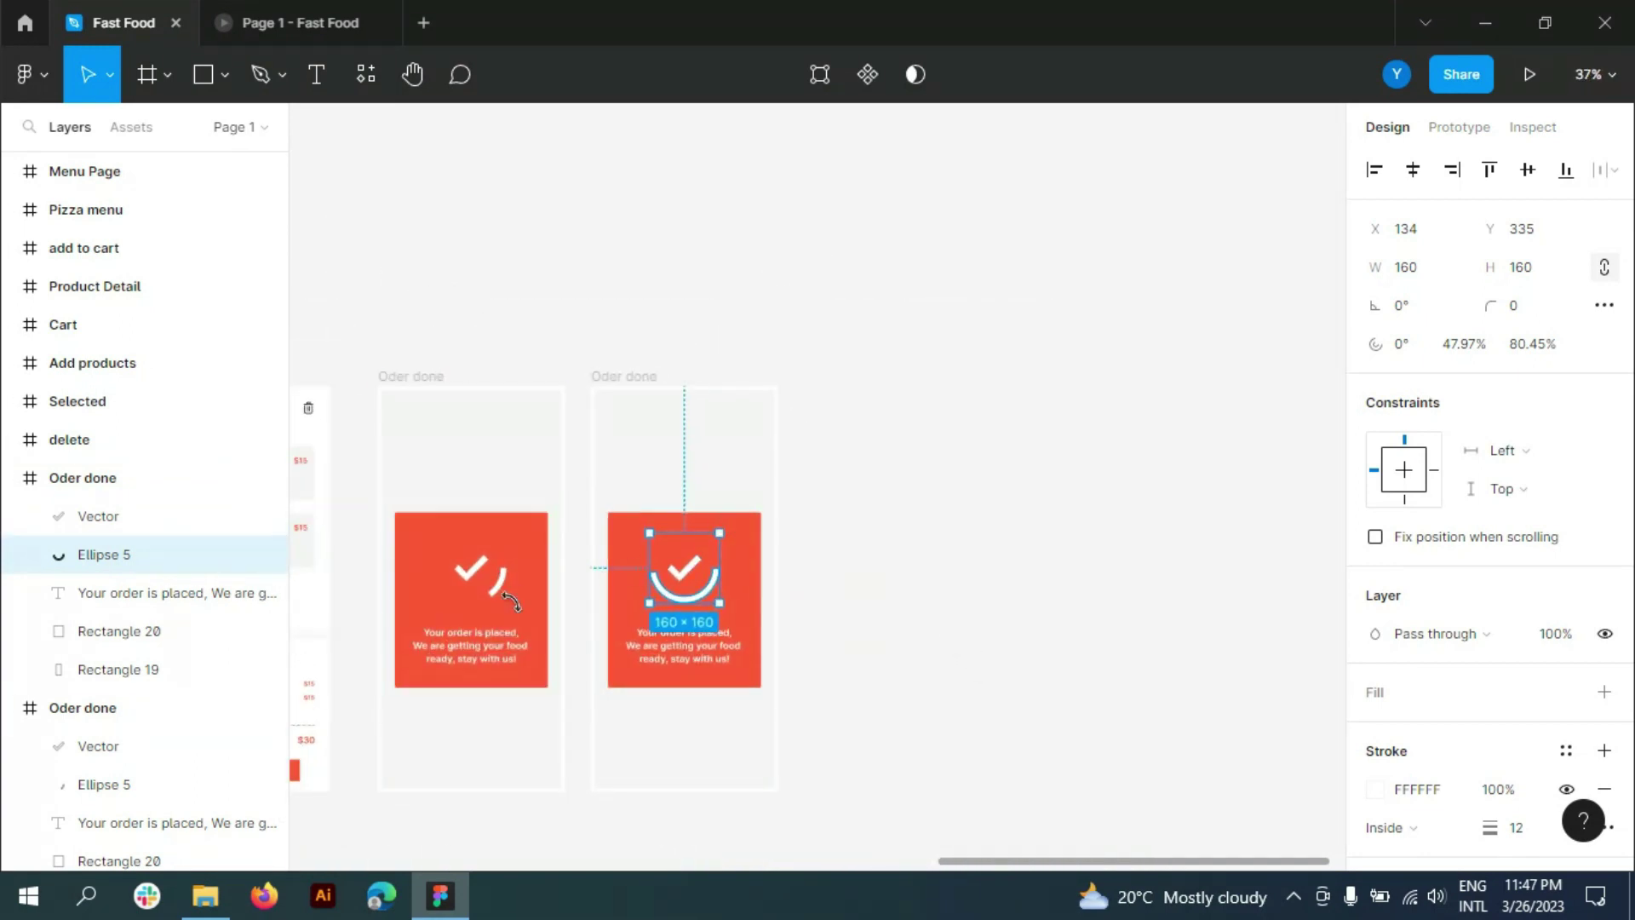
- Duplicate the second Oder done frame to the right as a third frame
click(11, 477)
click(12, 515)
click(77, 477)
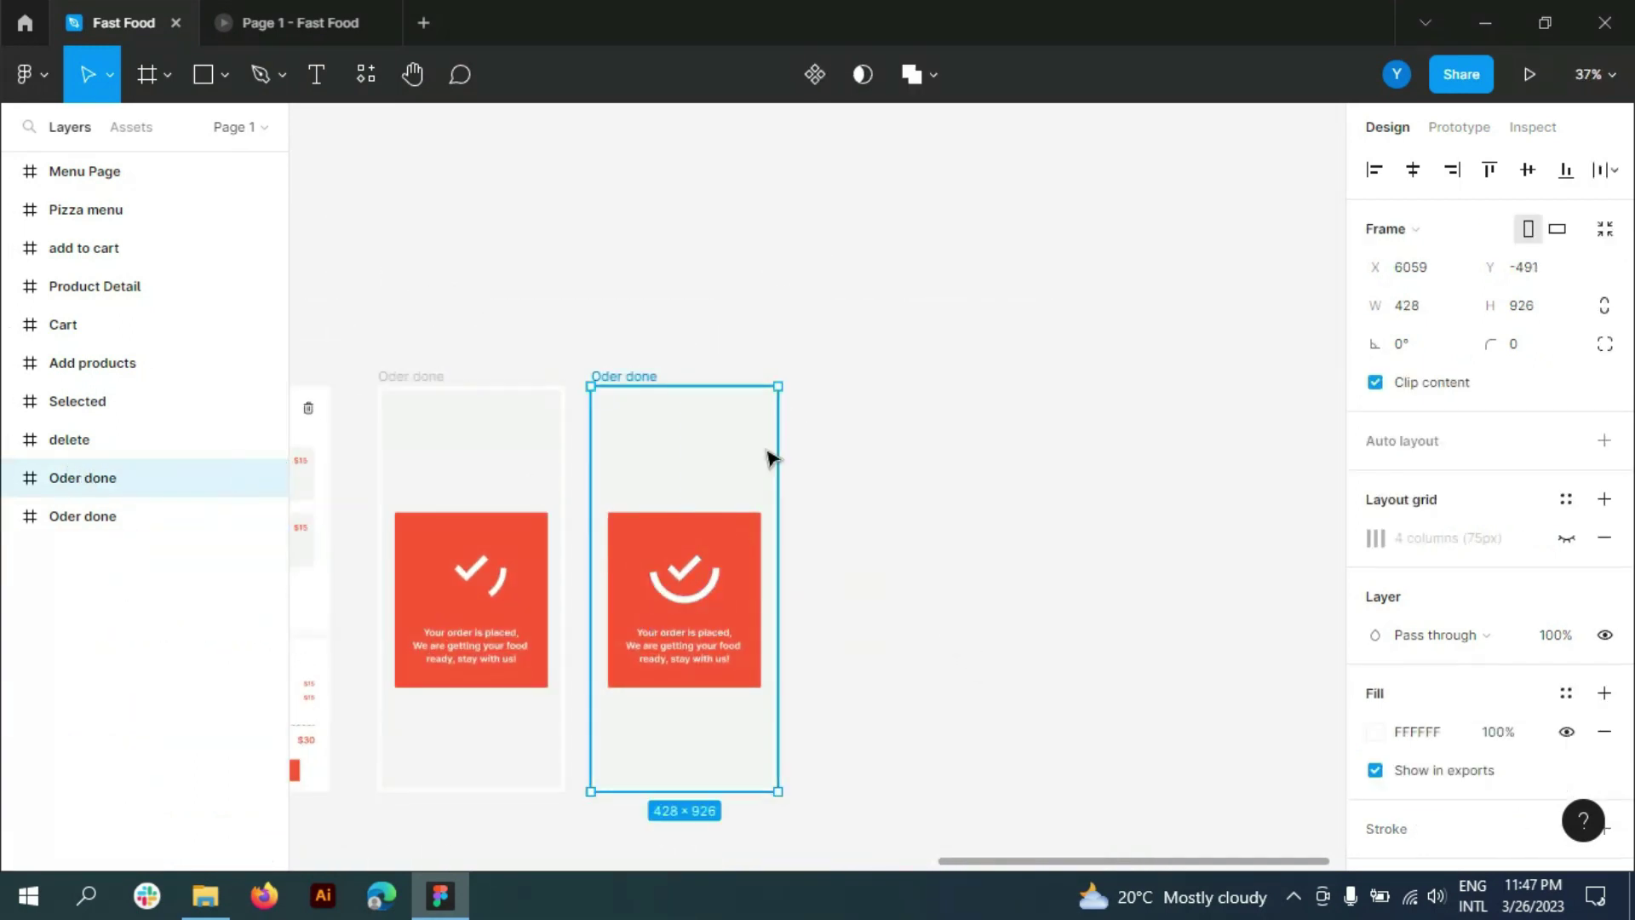
drag(710, 449, 955, 451)
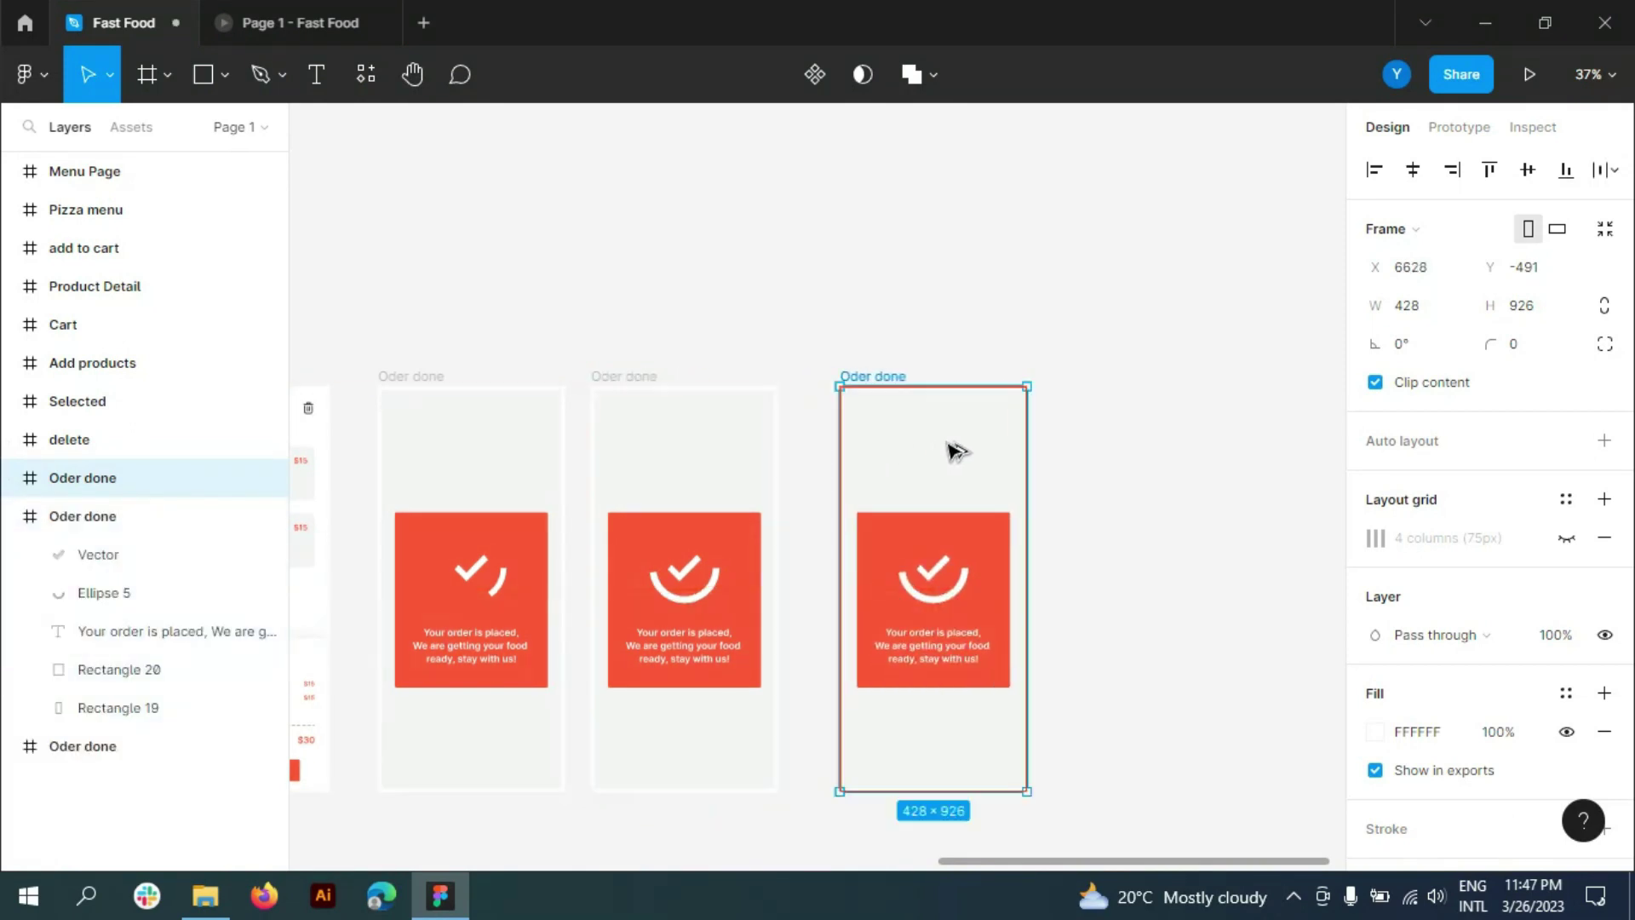
- Drag the new frame's Ellipse 5 arc handle back into a full circle
scroll(927, 613, up, 5)
click(874, 626)
mouse_move(874, 626)
mouse_down()
mouse_move(833, 570)
mouse_move(924, 564)
mouse_up()
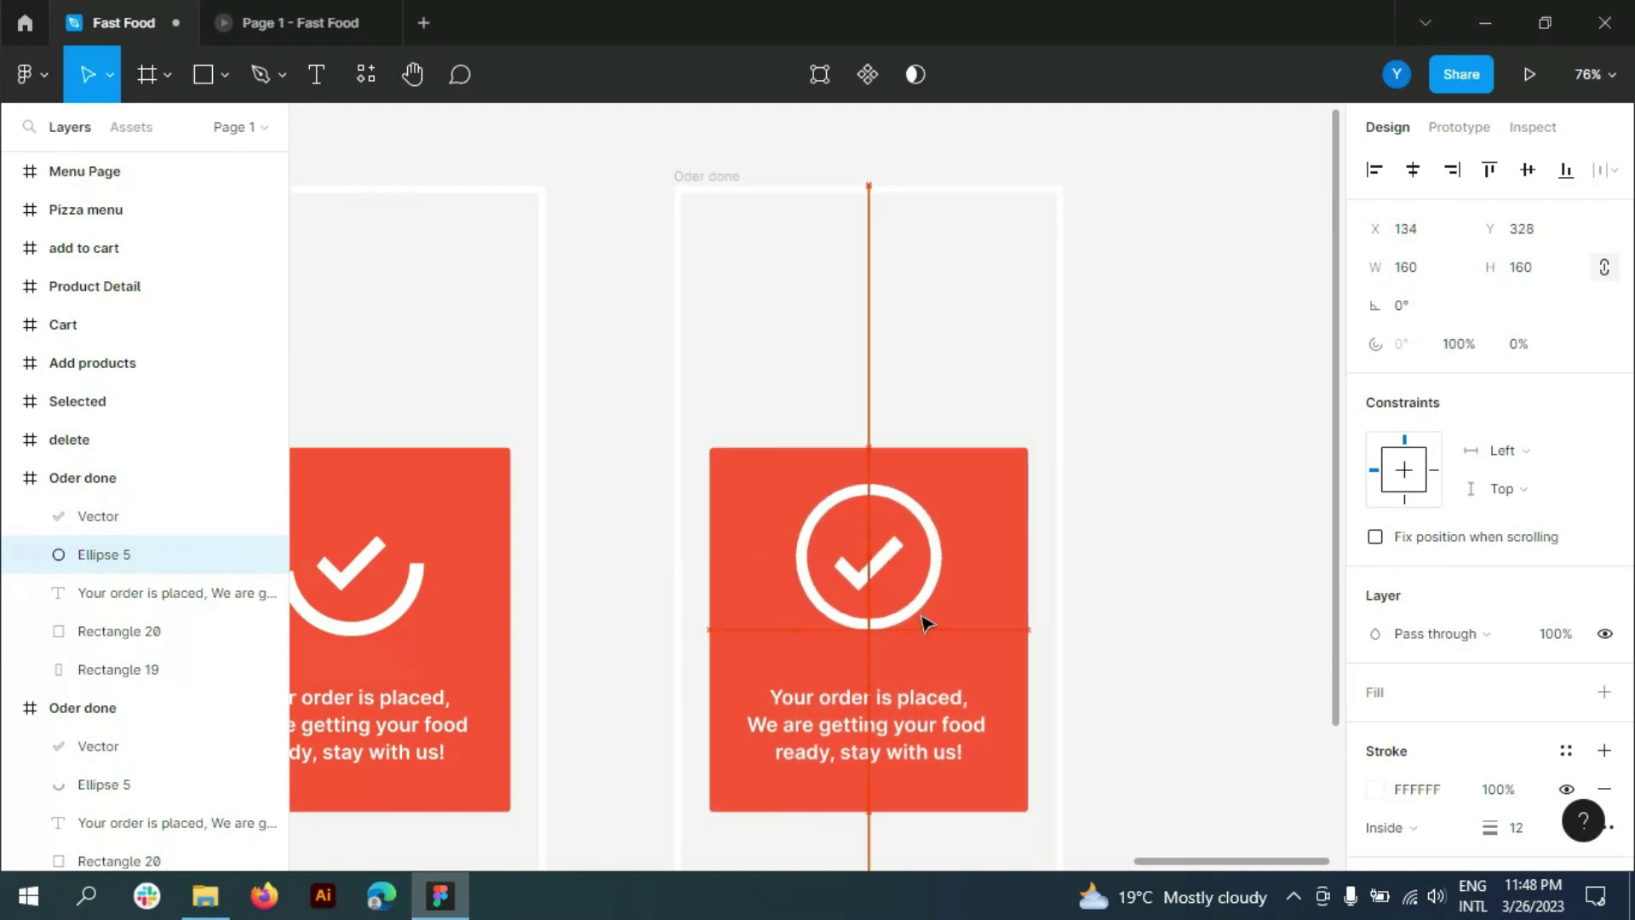
ctrl+scroll(1045, 517, down, 2)
ctrl+scroll(1046, 516, down, 2)
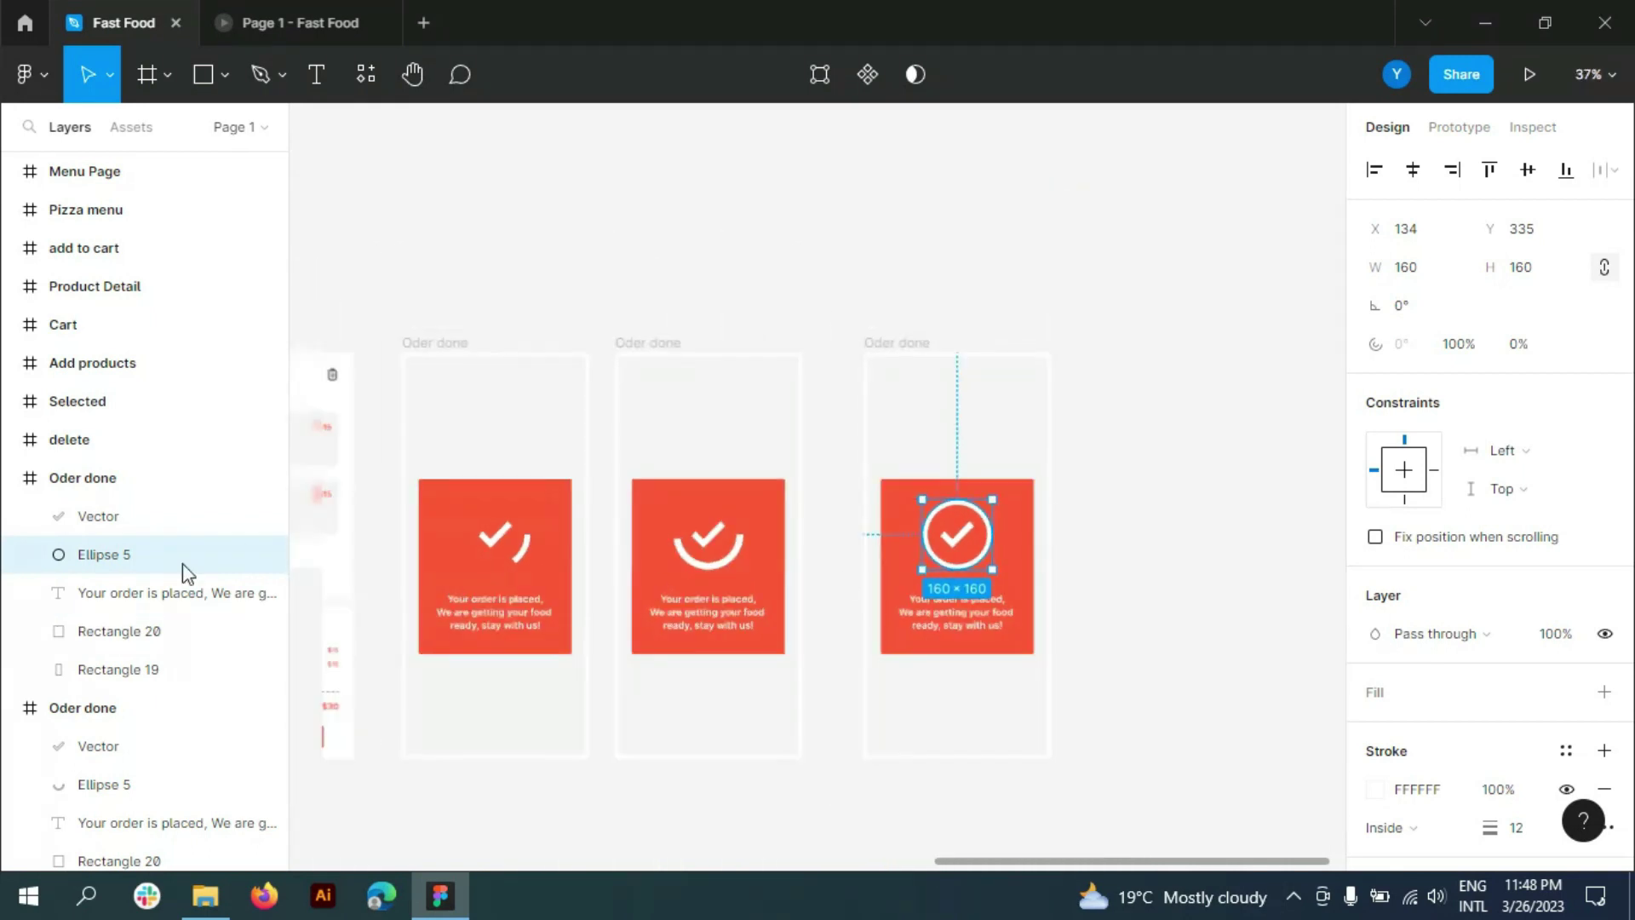
click(11, 478)
click(10, 516)
click(81, 558)
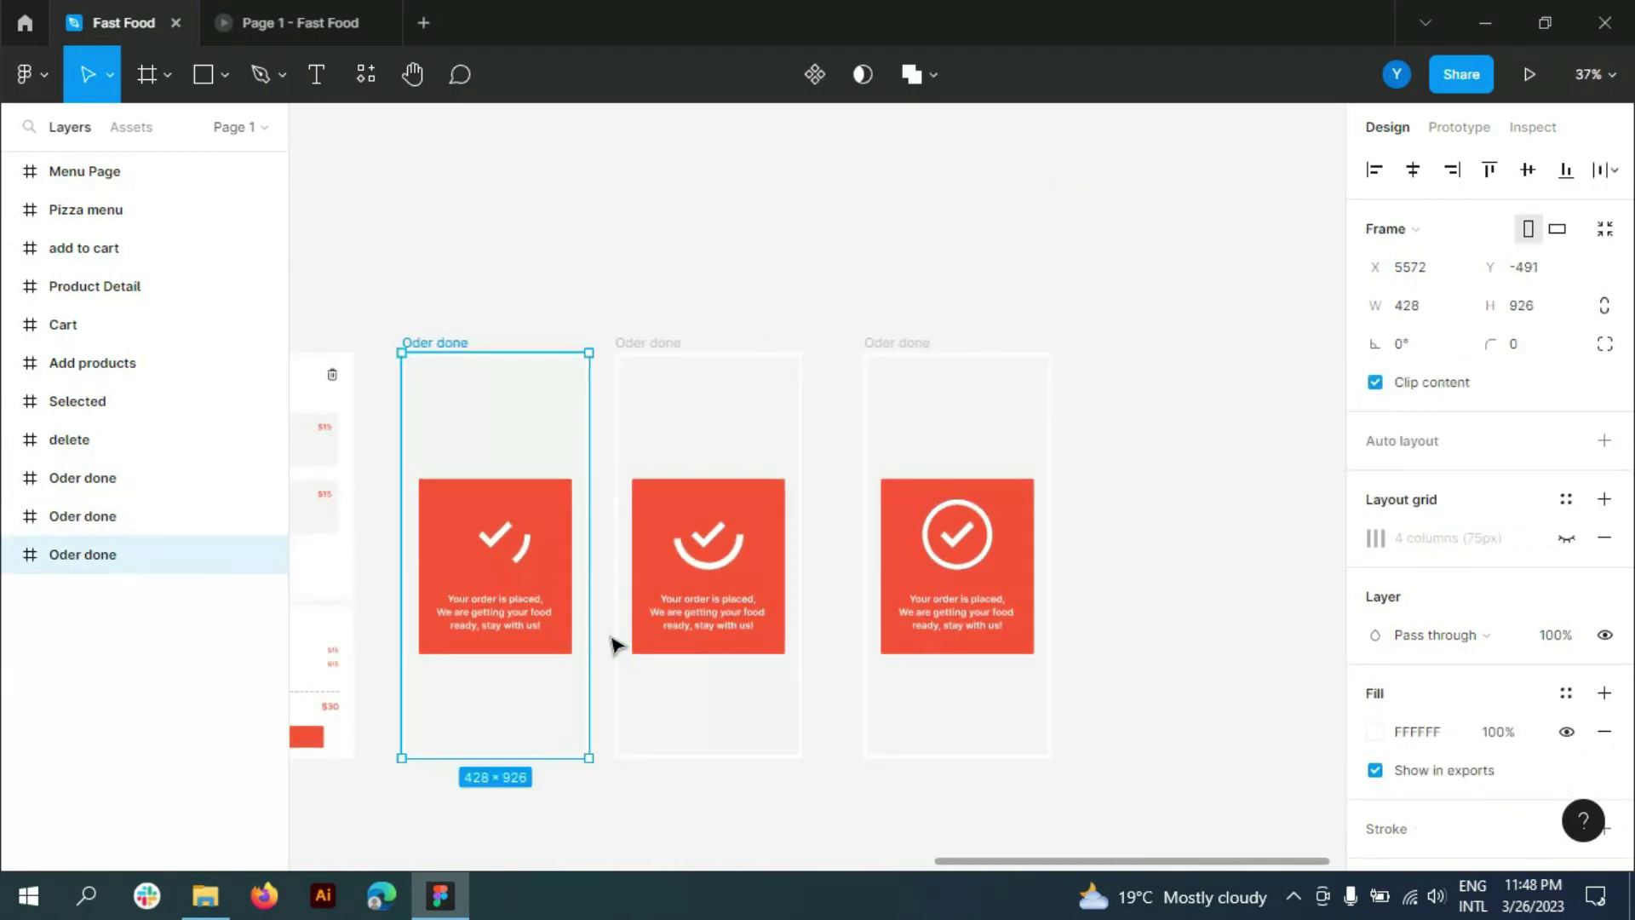
- Link Oder done frame 1 to 2 with Quick smart animate, then frame 2 to the full-circle frame
click(1458, 127)
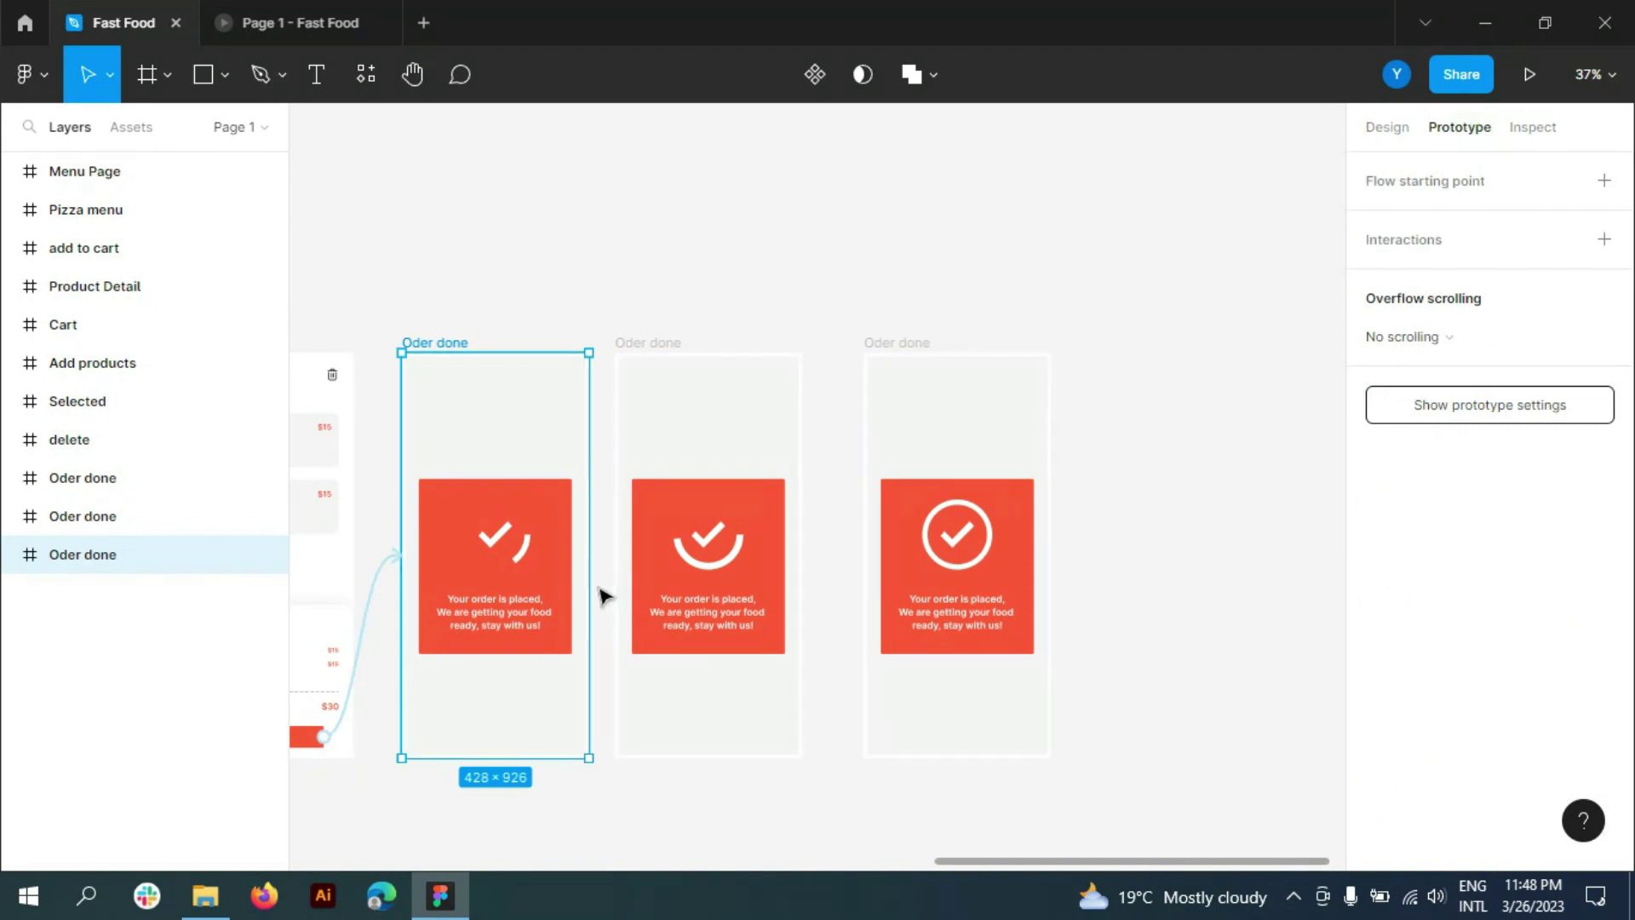
drag(587, 558, 639, 621)
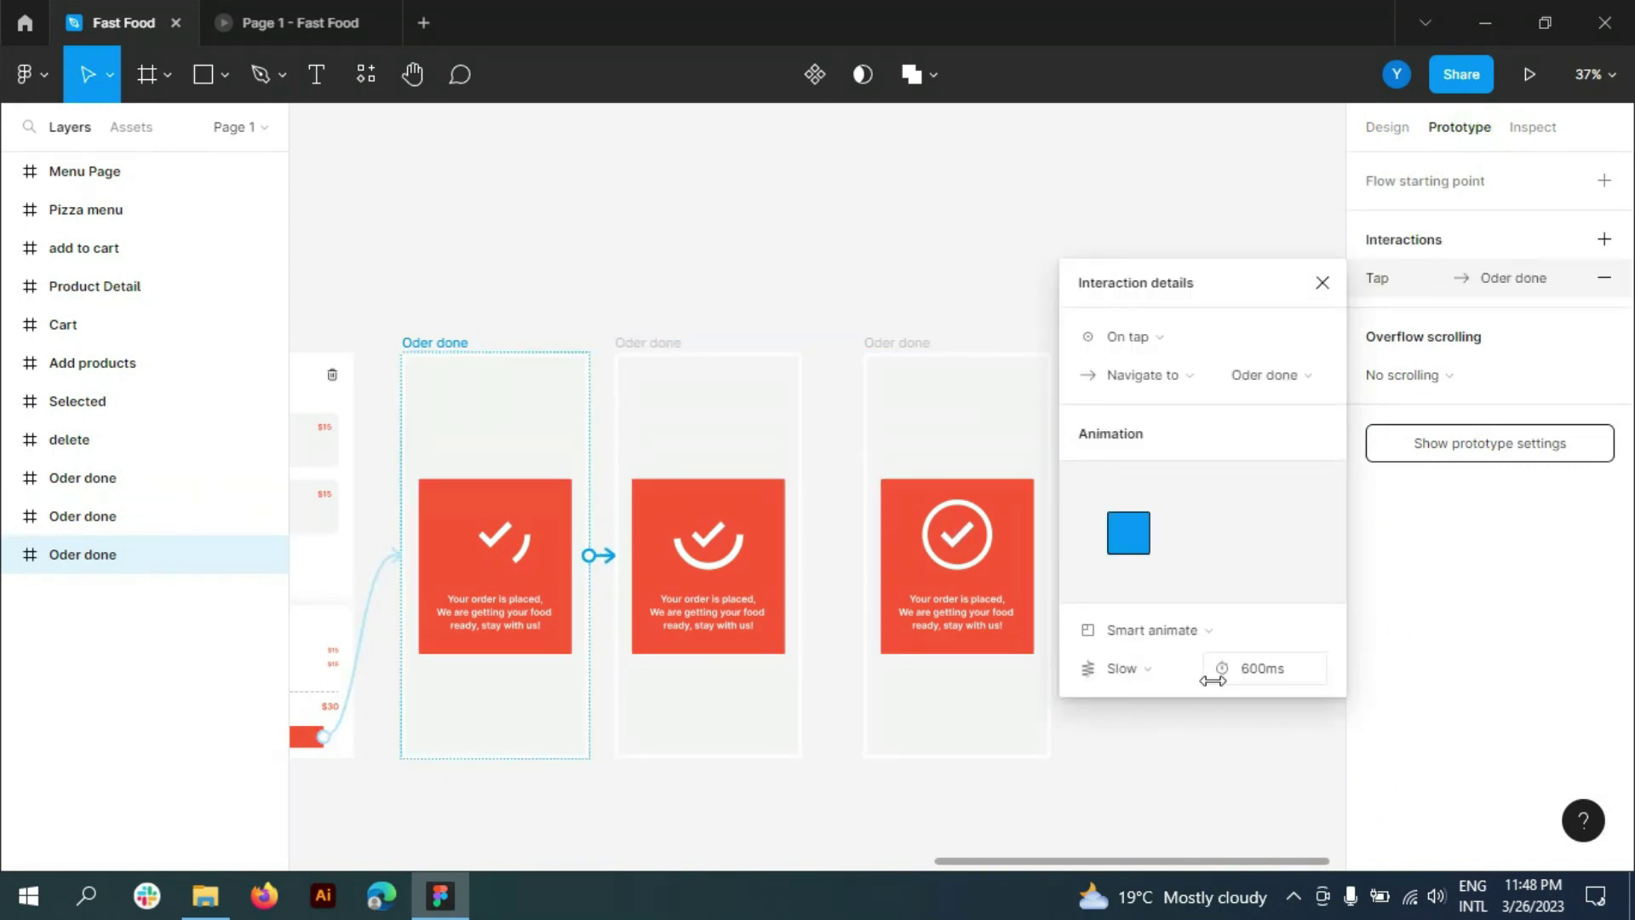
click(1124, 668)
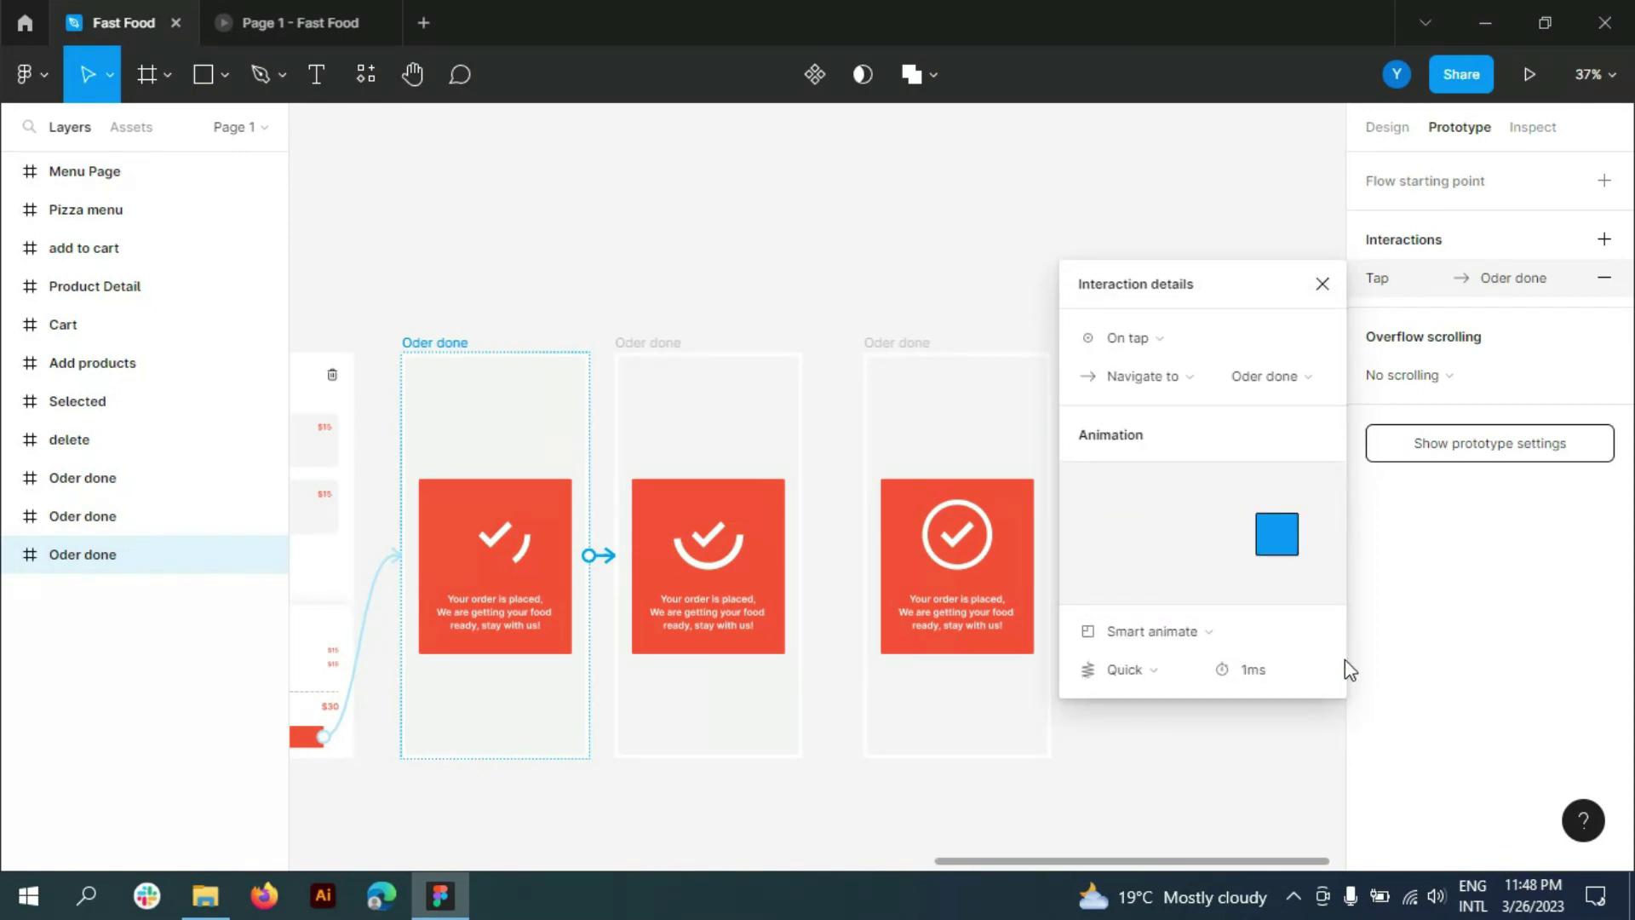
click(101, 515)
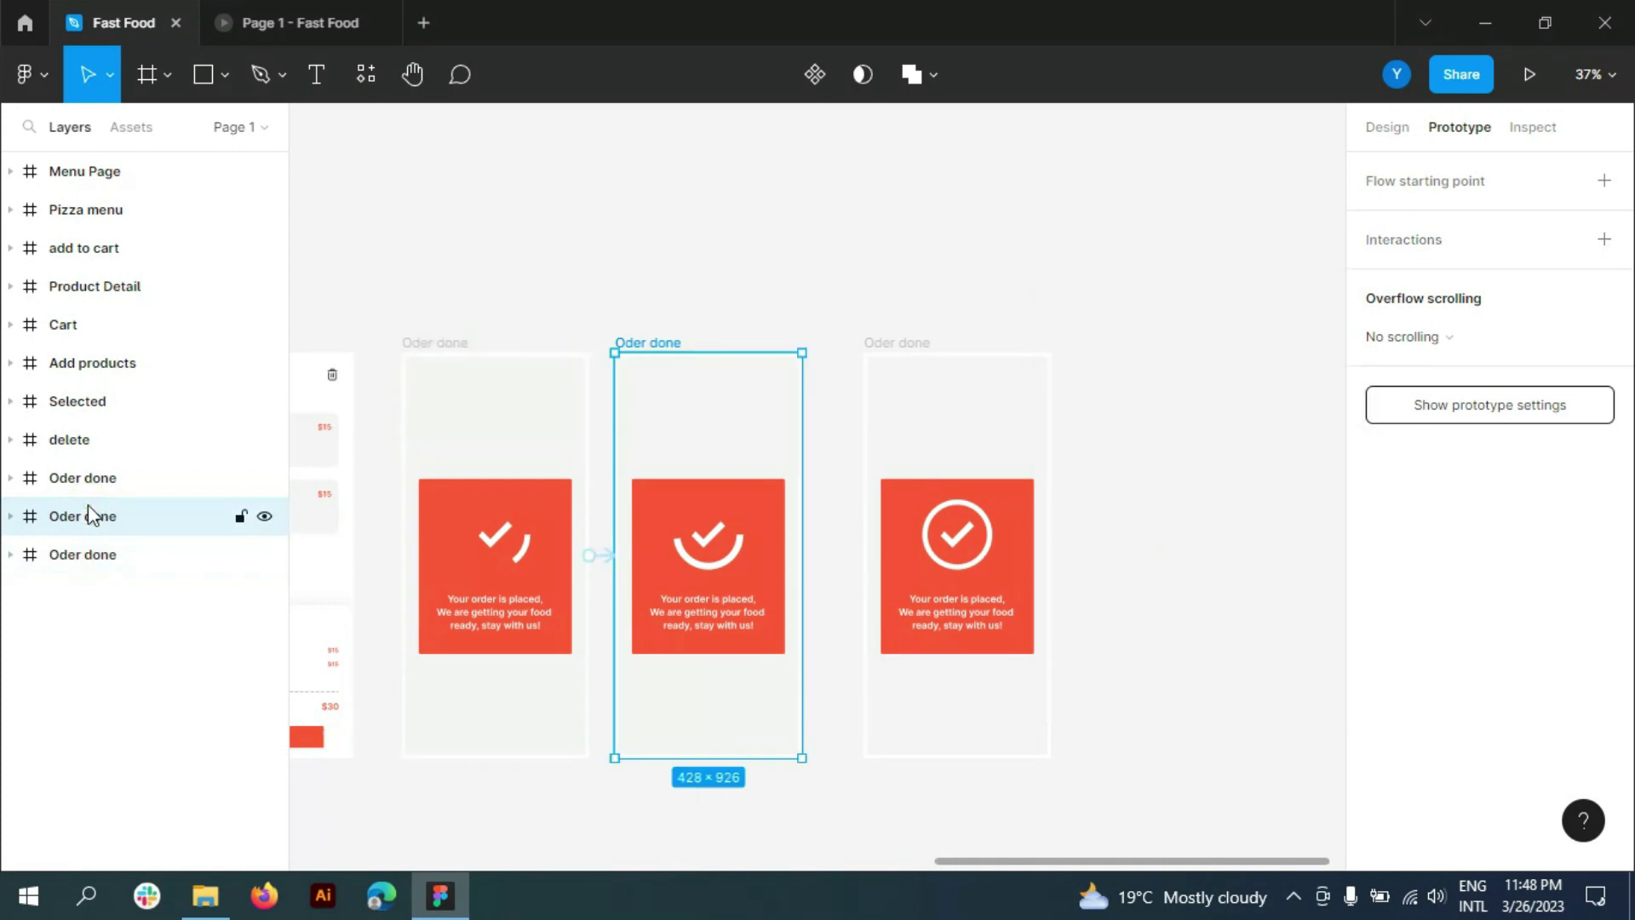
drag(801, 554, 881, 566)
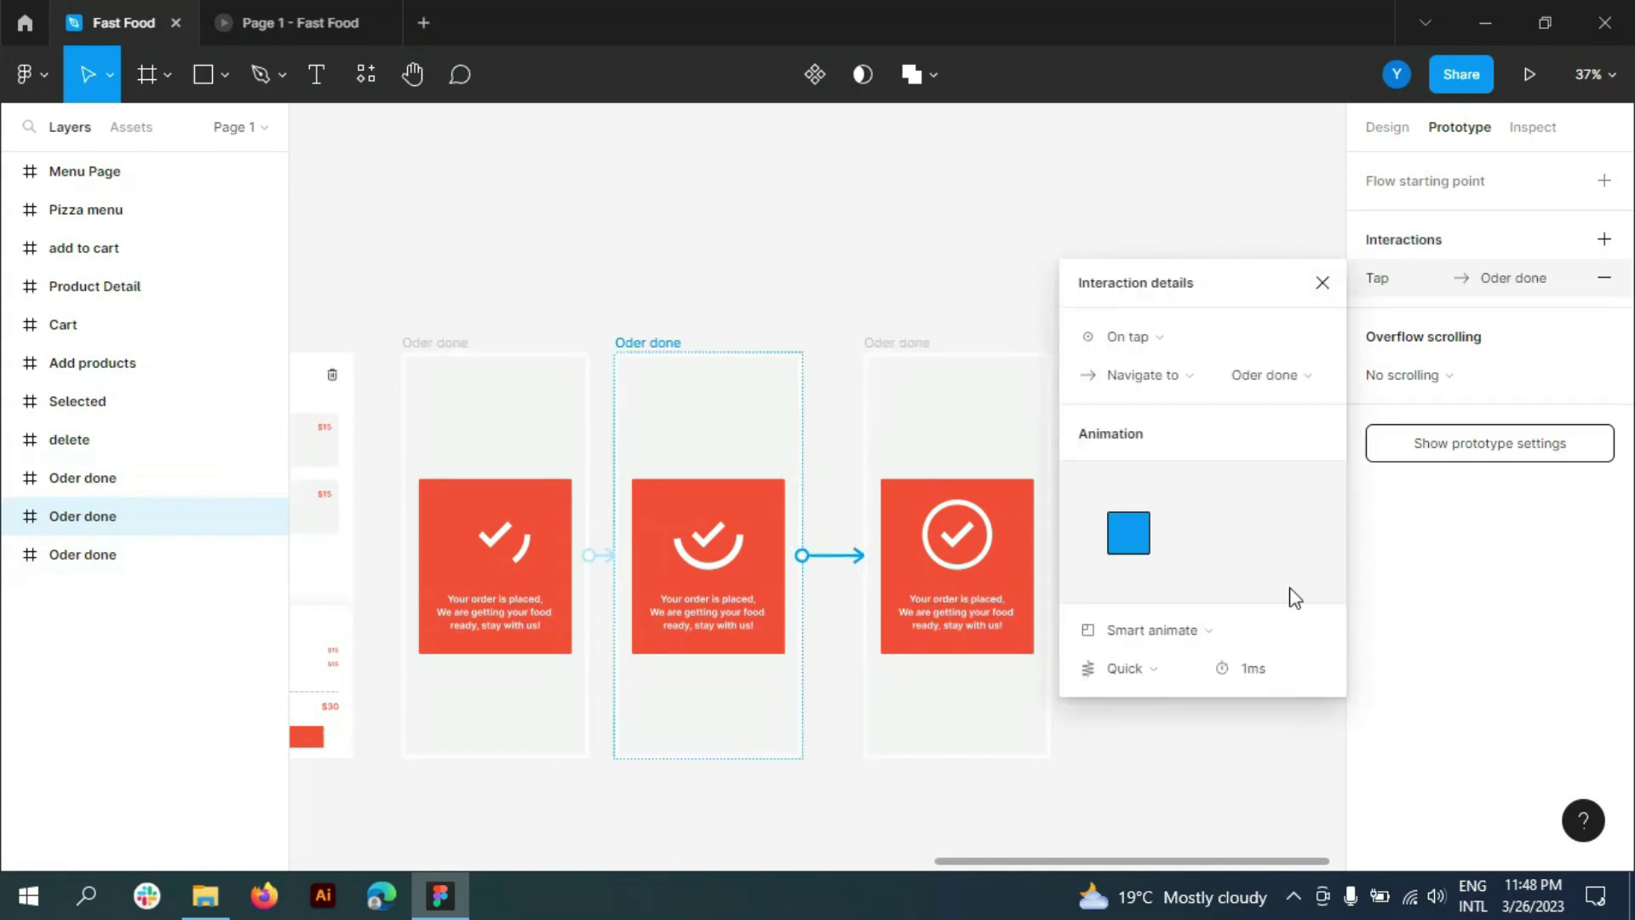
- Run the prototype: Pizza, Mexican Delight, cart, delete Mexican Delight, Check out, then back to editor
click(298, 23)
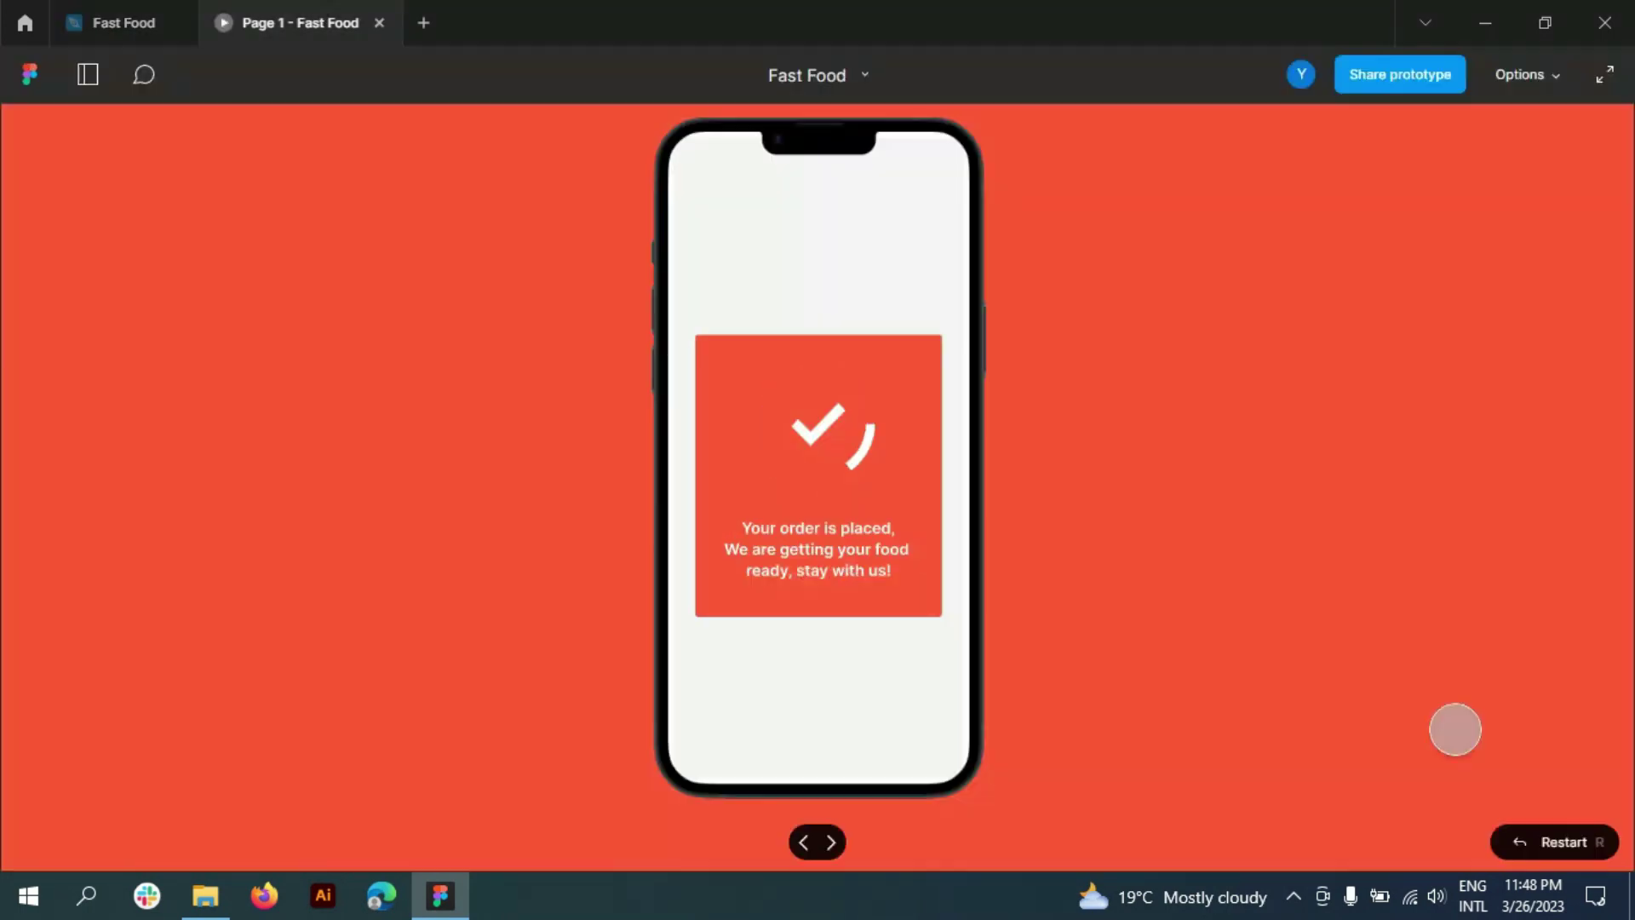
click(1550, 836)
click(721, 379)
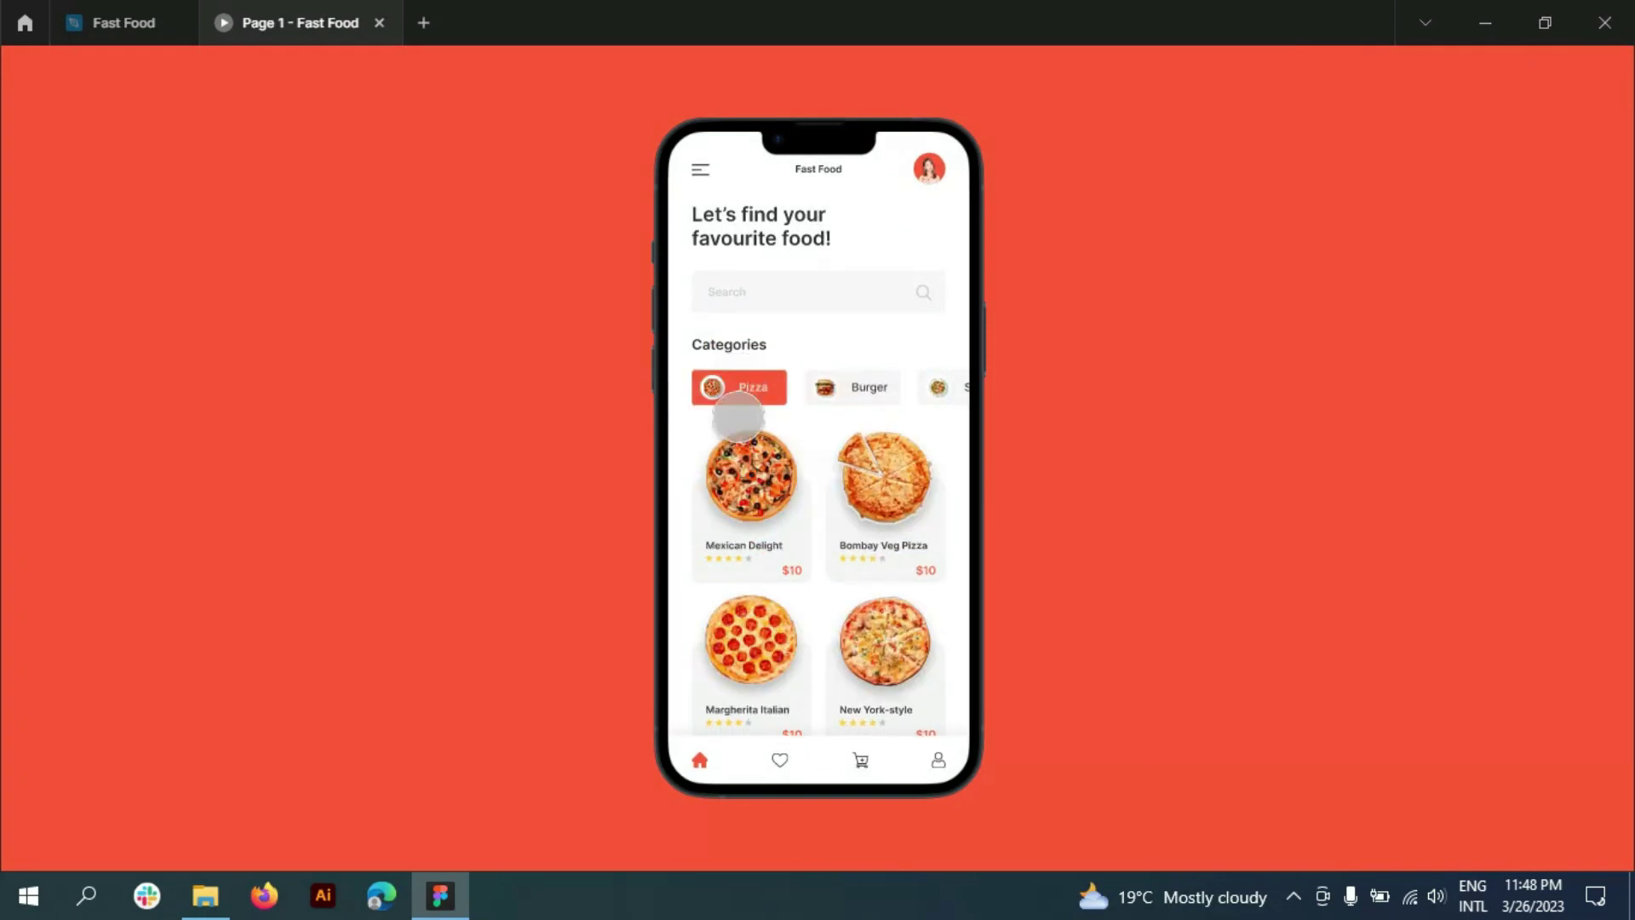
click(749, 509)
click(929, 168)
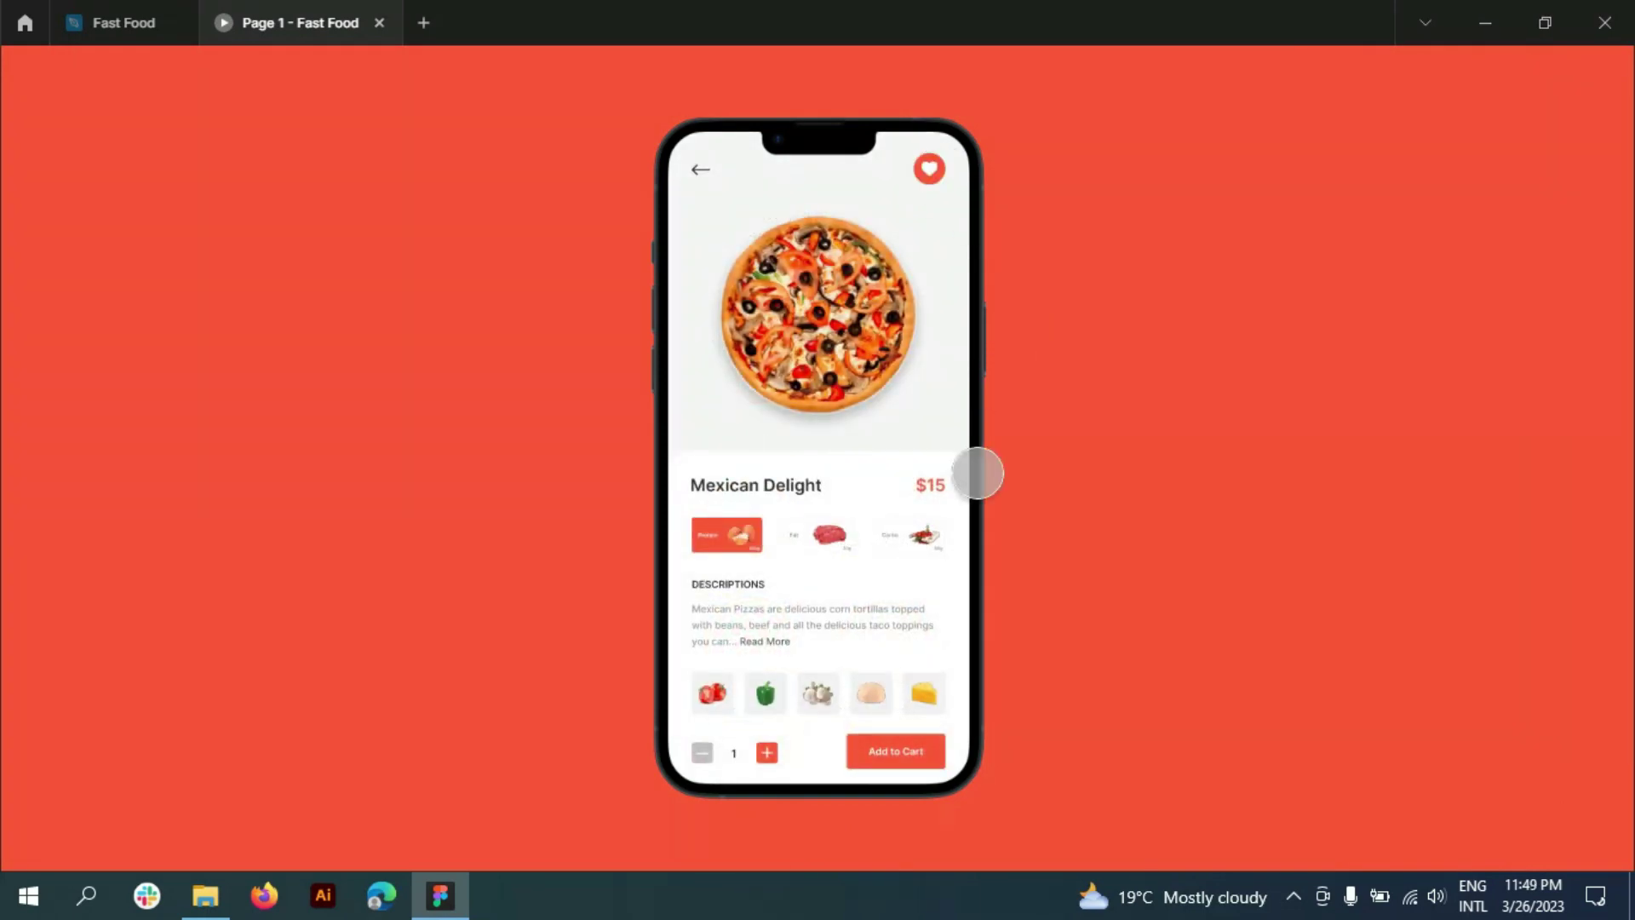
click(901, 749)
click(825, 292)
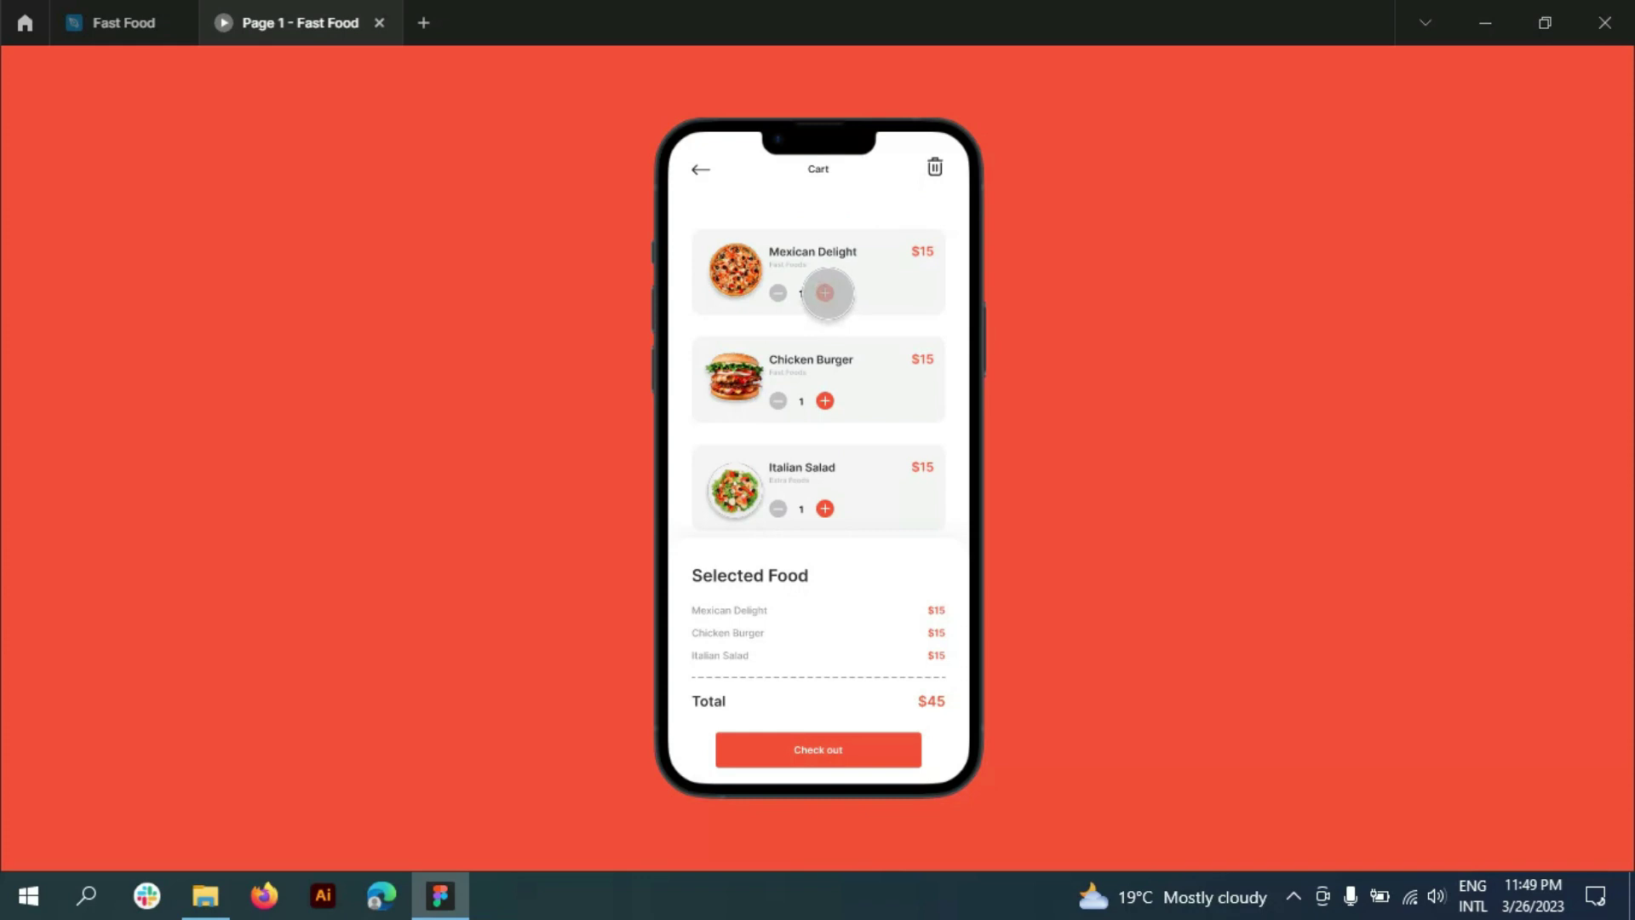
click(885, 266)
click(934, 168)
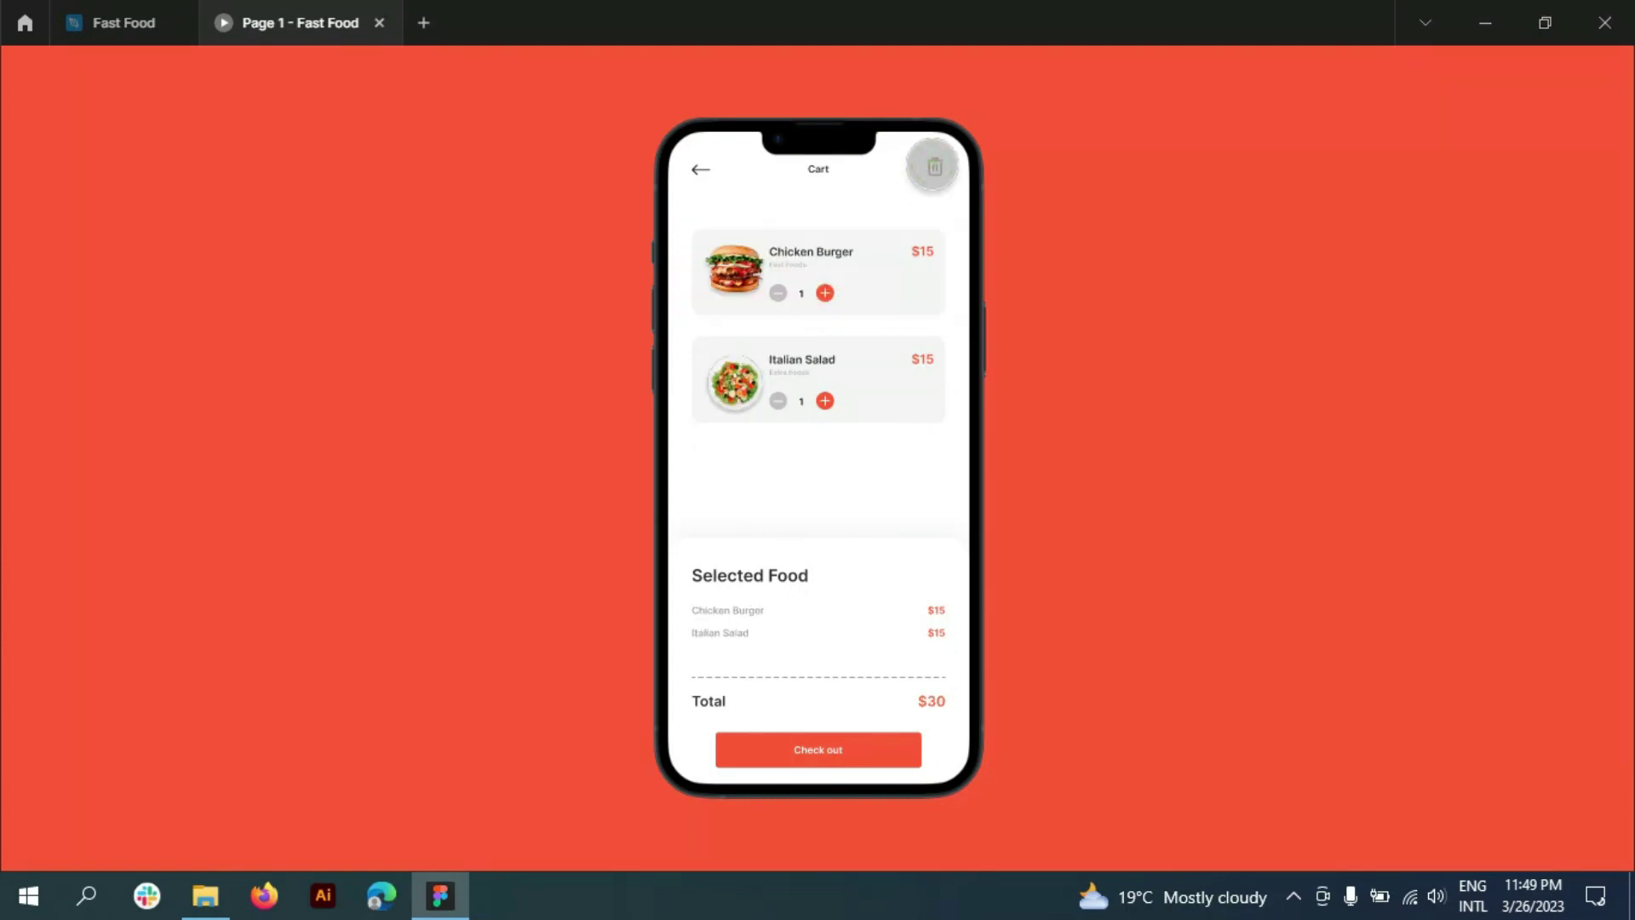
click(846, 741)
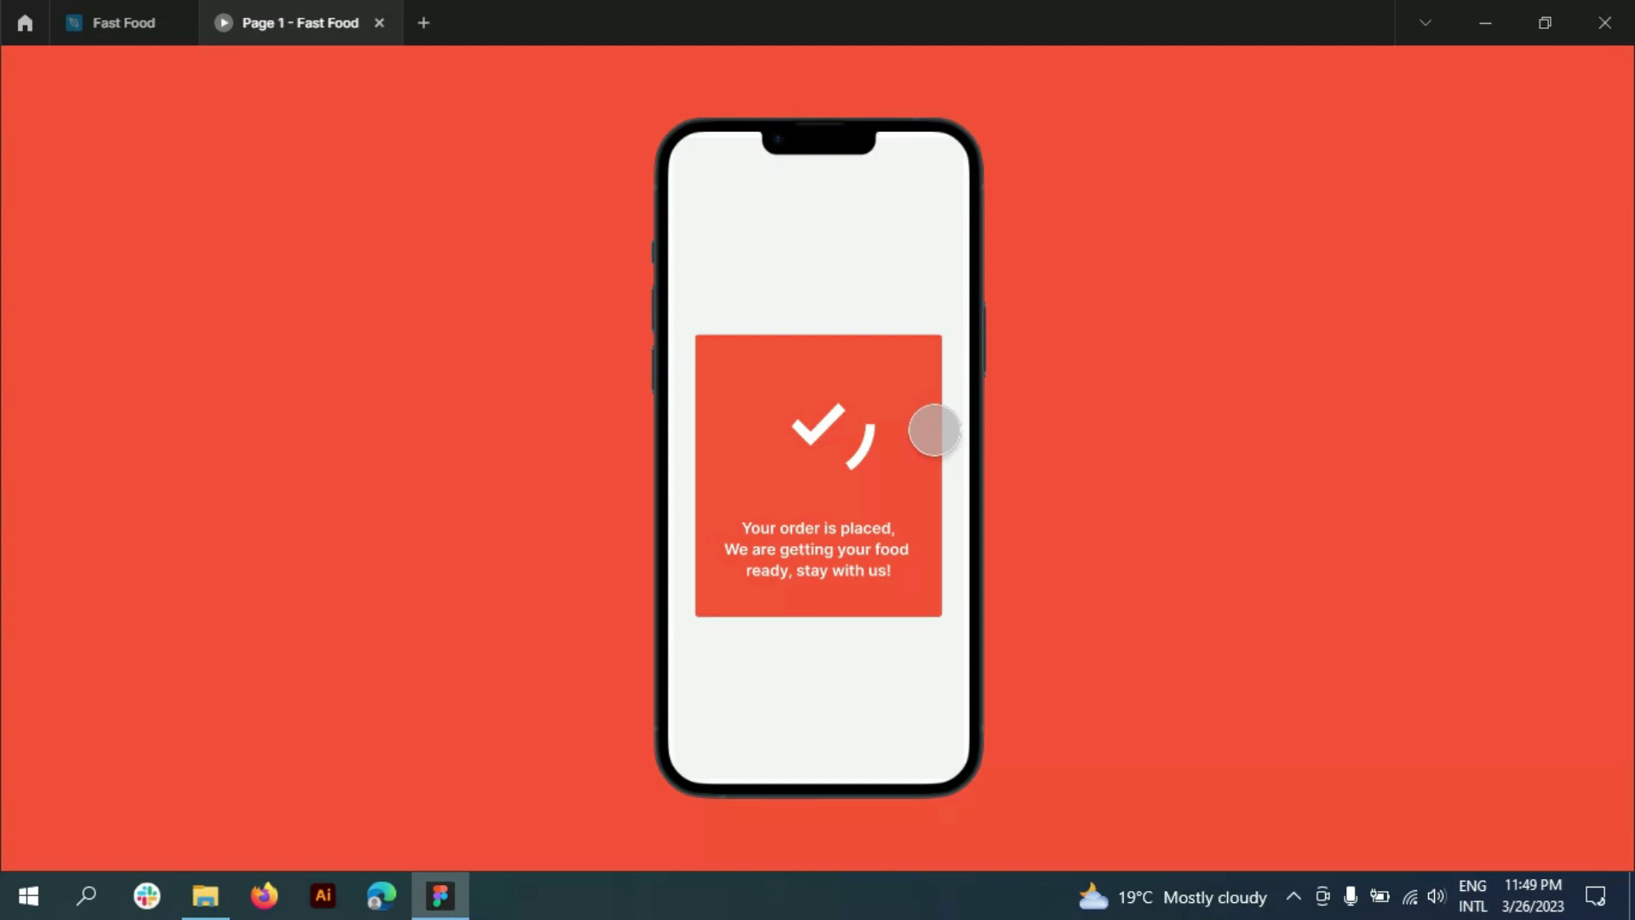
click(123, 23)
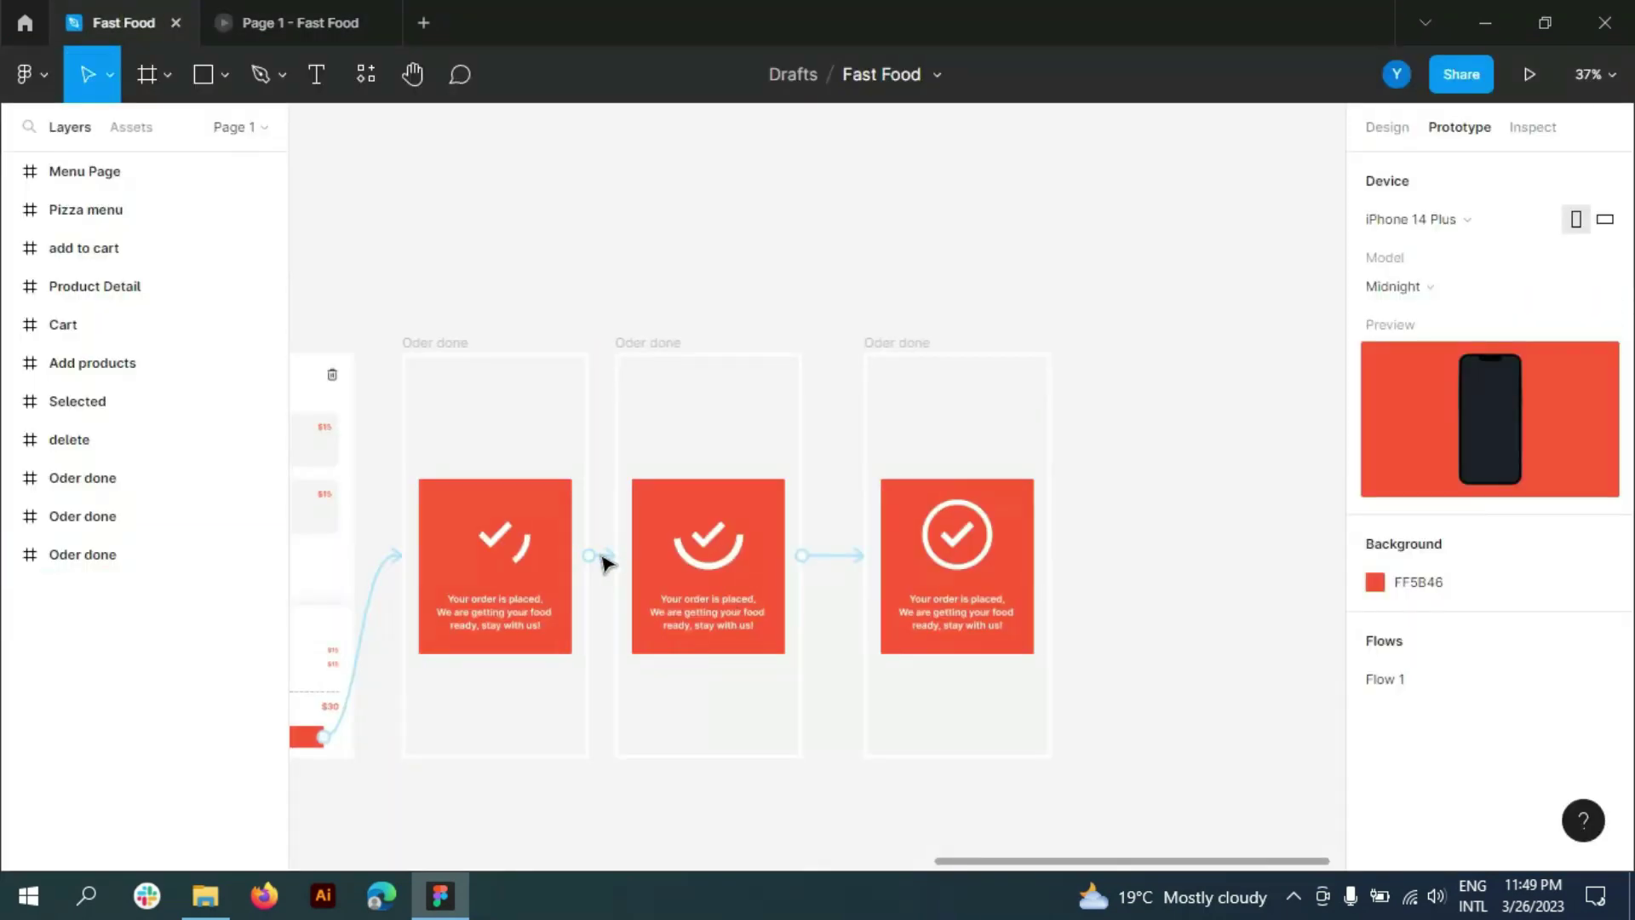
- Reorder the Oder done frames in the layer list and reselect the first one
click(562, 554)
click(379, 578)
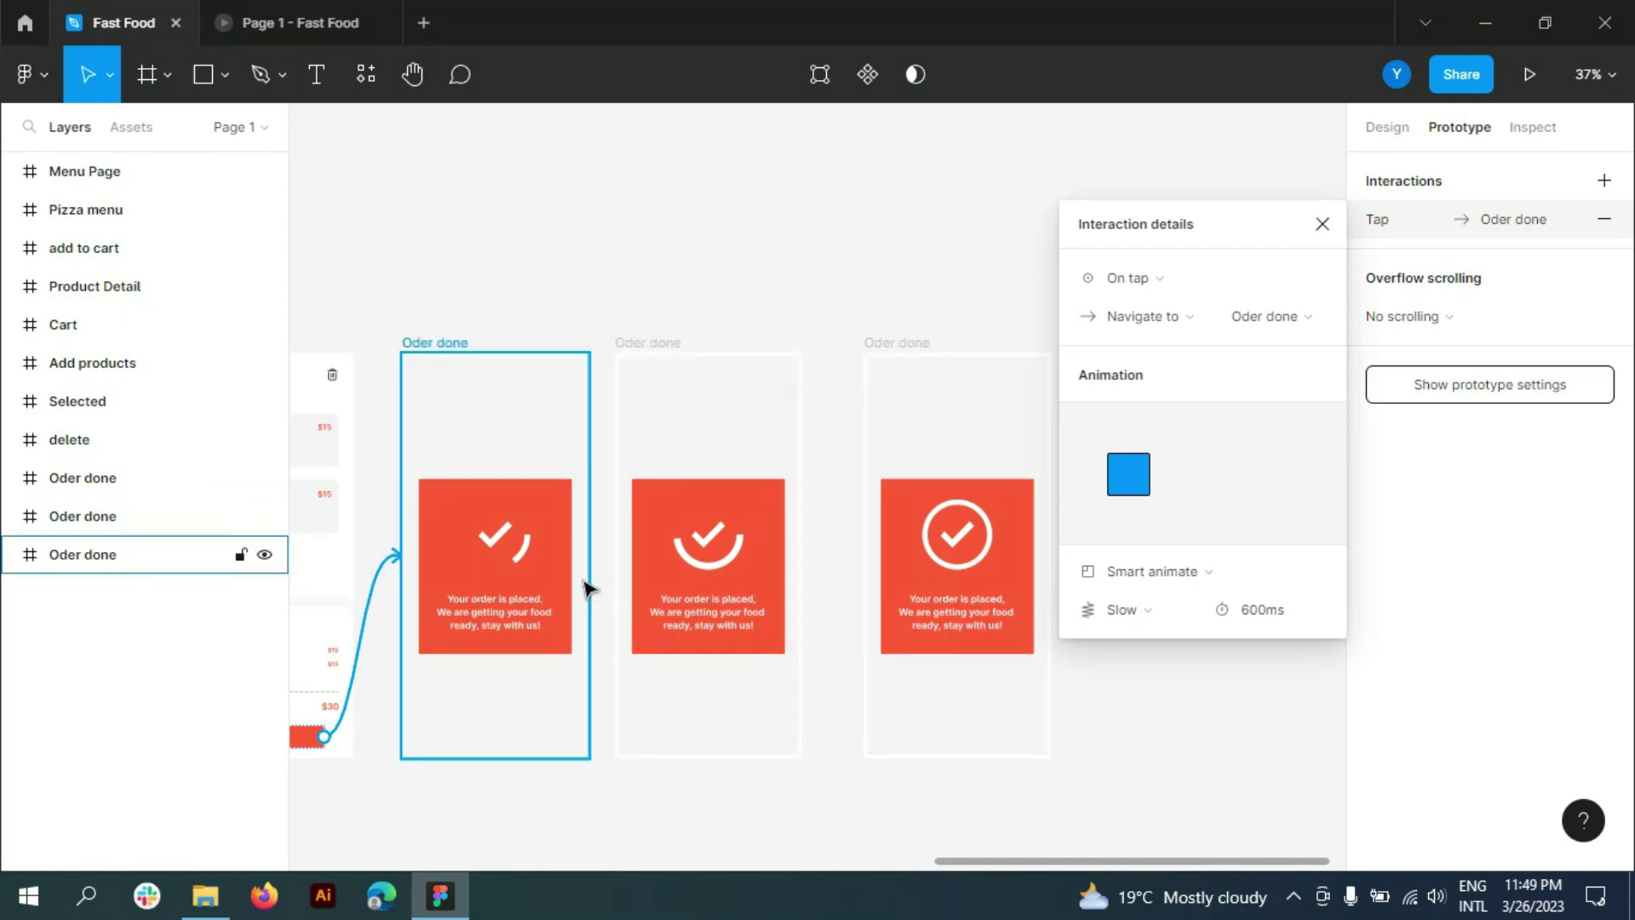
click(100, 522)
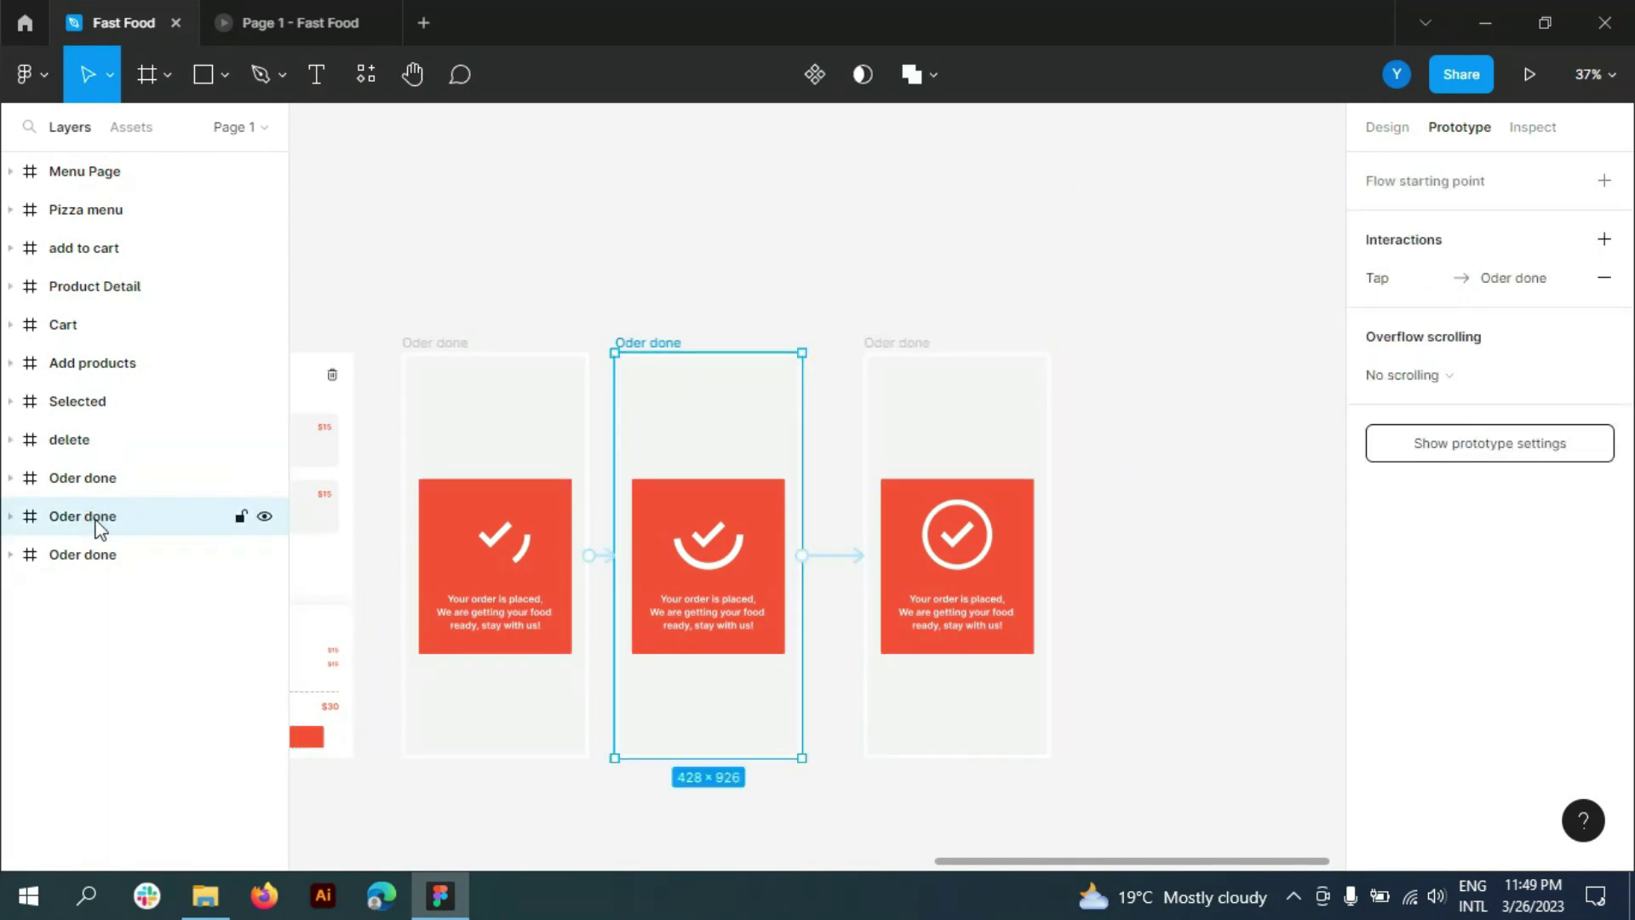
click(96, 480)
drag(101, 485, 85, 575)
click(83, 516)
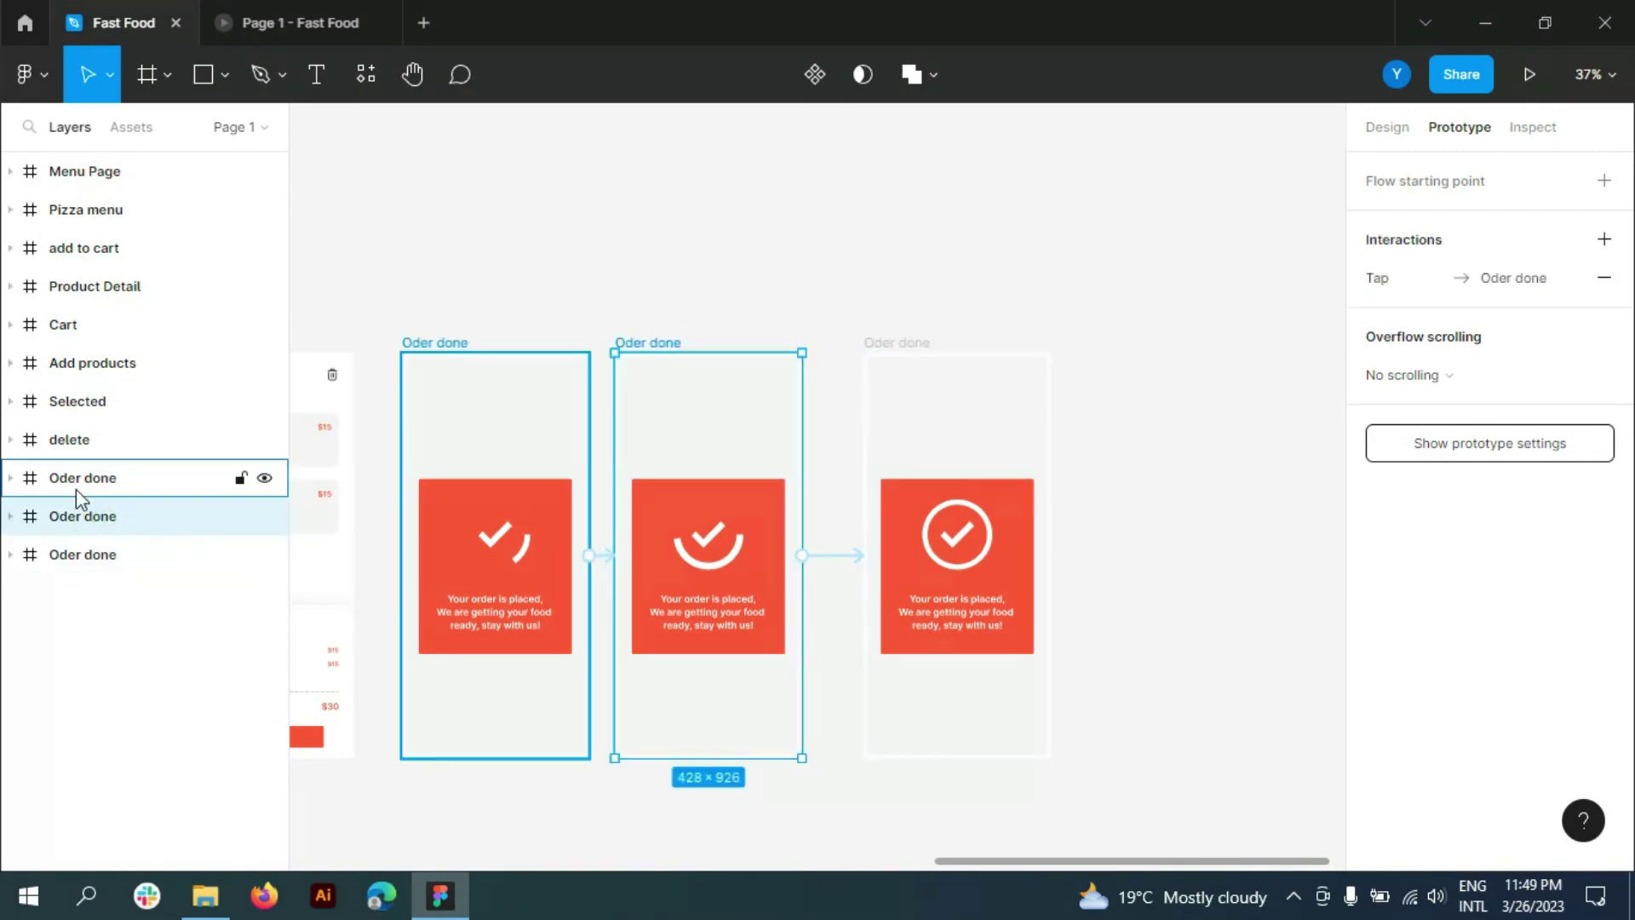
click(77, 490)
- Change the first Oder done interaction's trigger to After delay 100ms and open the preview
click(596, 555)
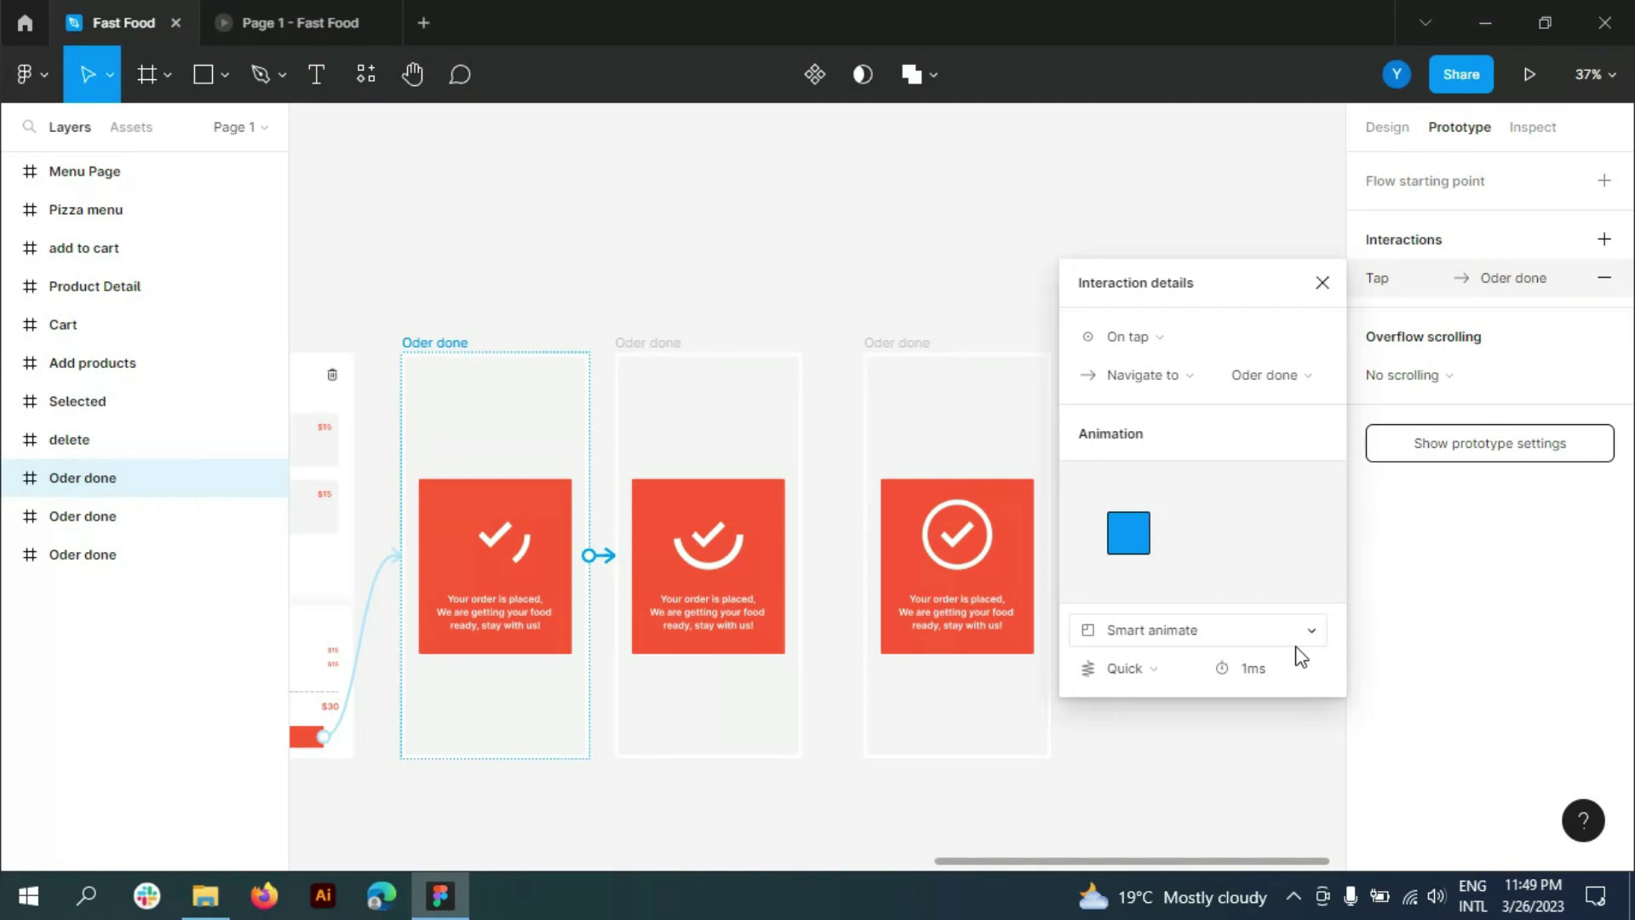
click(1315, 339)
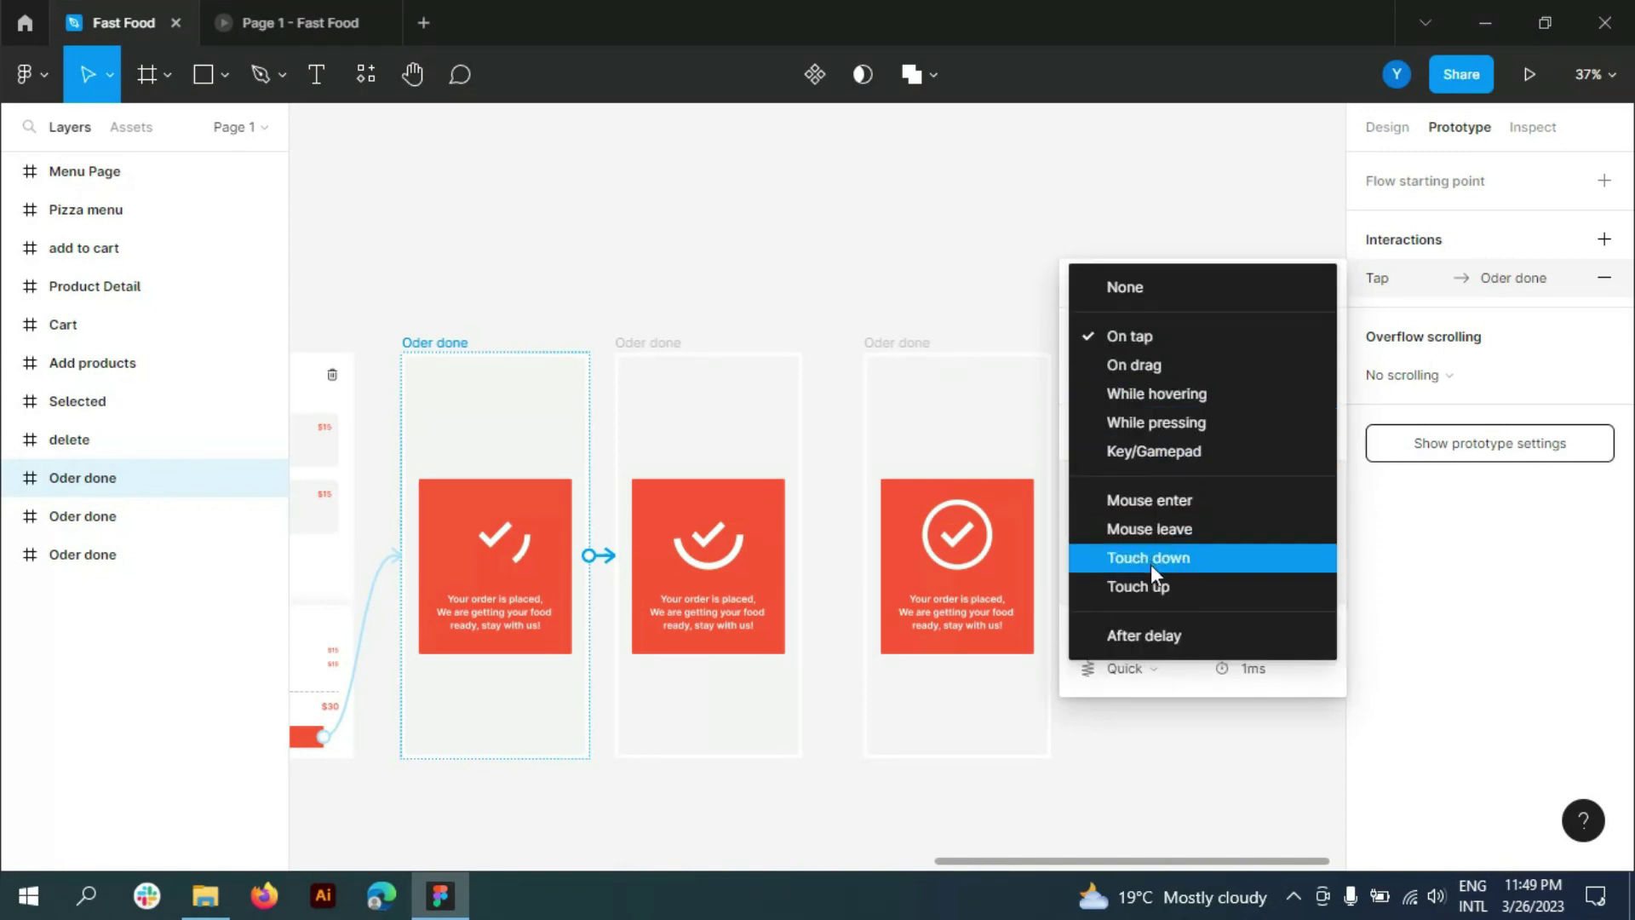
click(1143, 635)
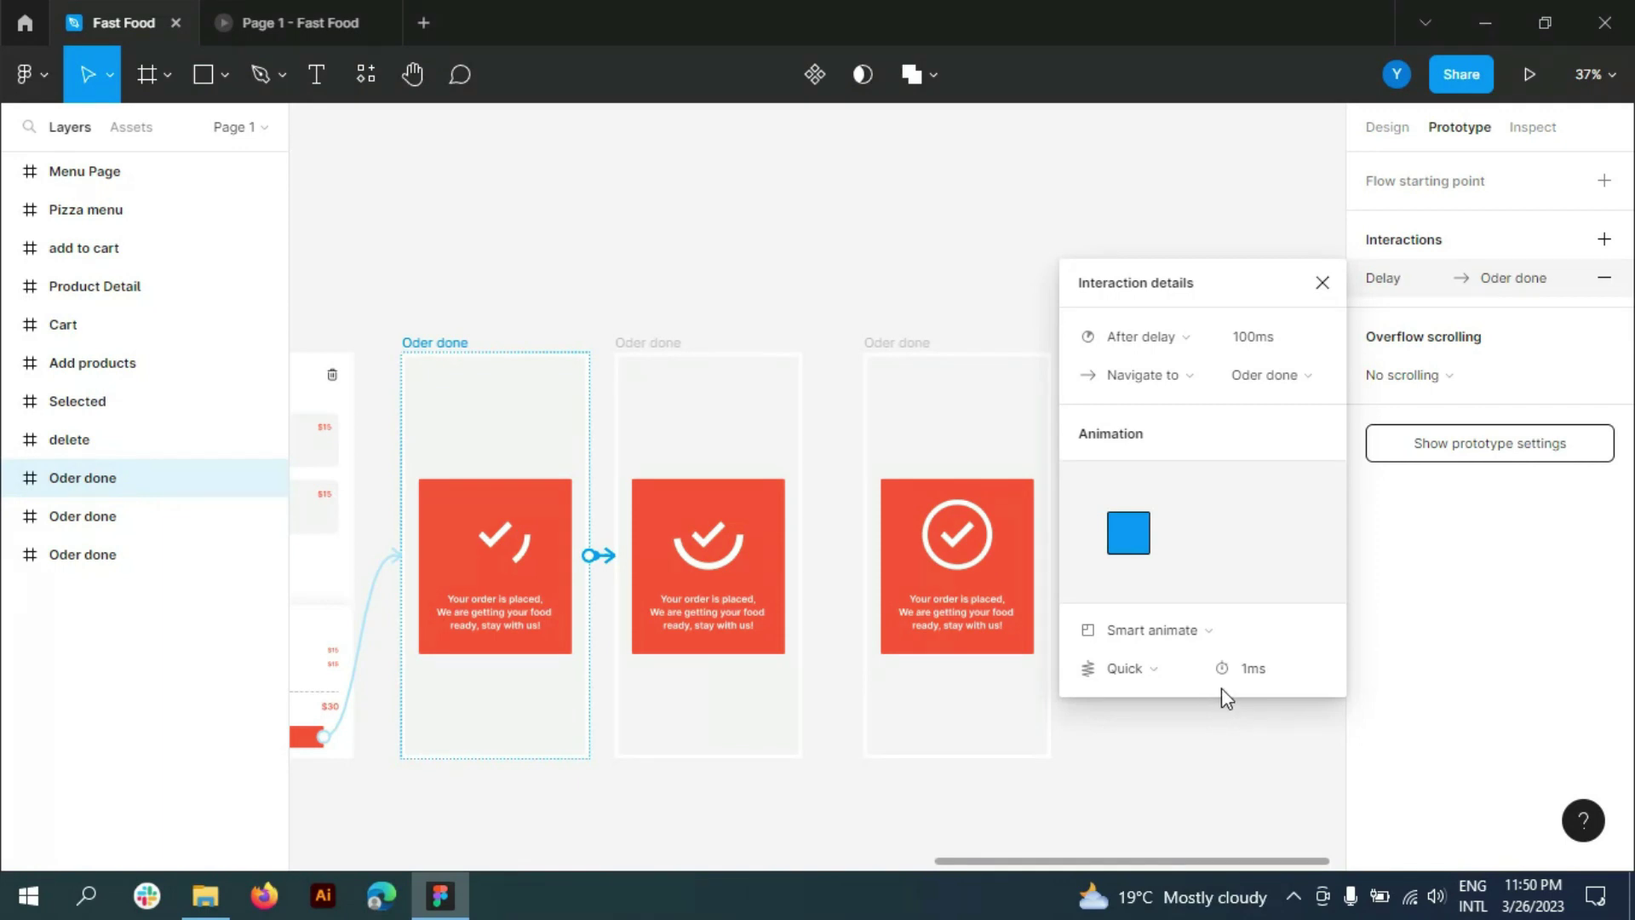
key(ctrl+alt+Return)
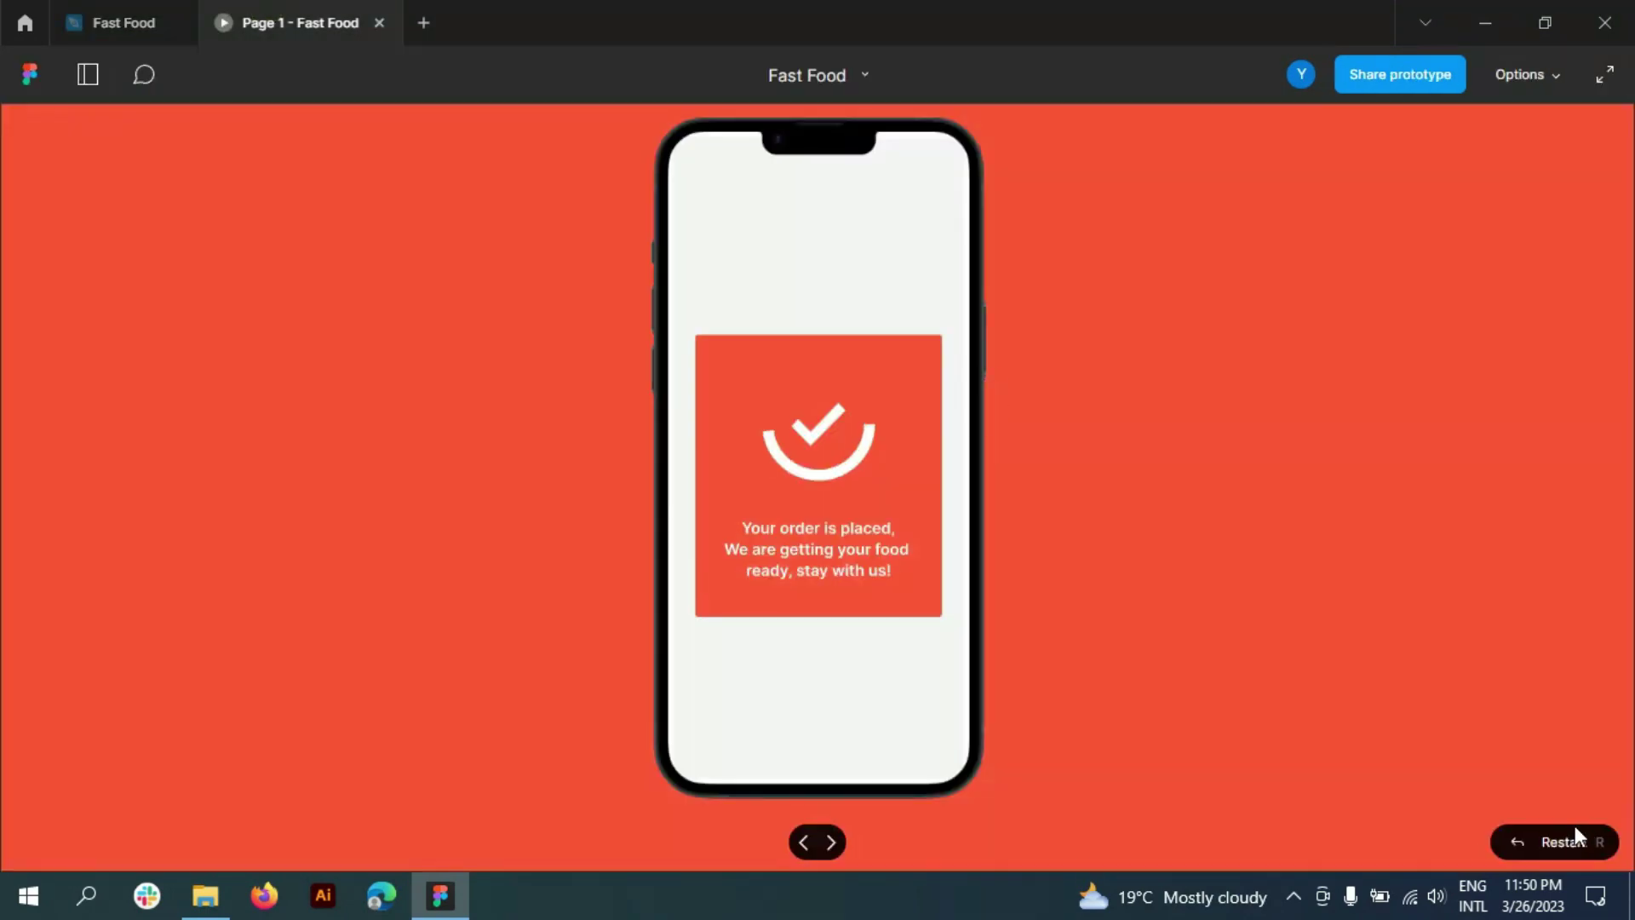
- Replay from home: add Mexican Delight to cart, delete it, check out, and return to the editor
click(1575, 836)
click(733, 397)
click(780, 451)
click(929, 168)
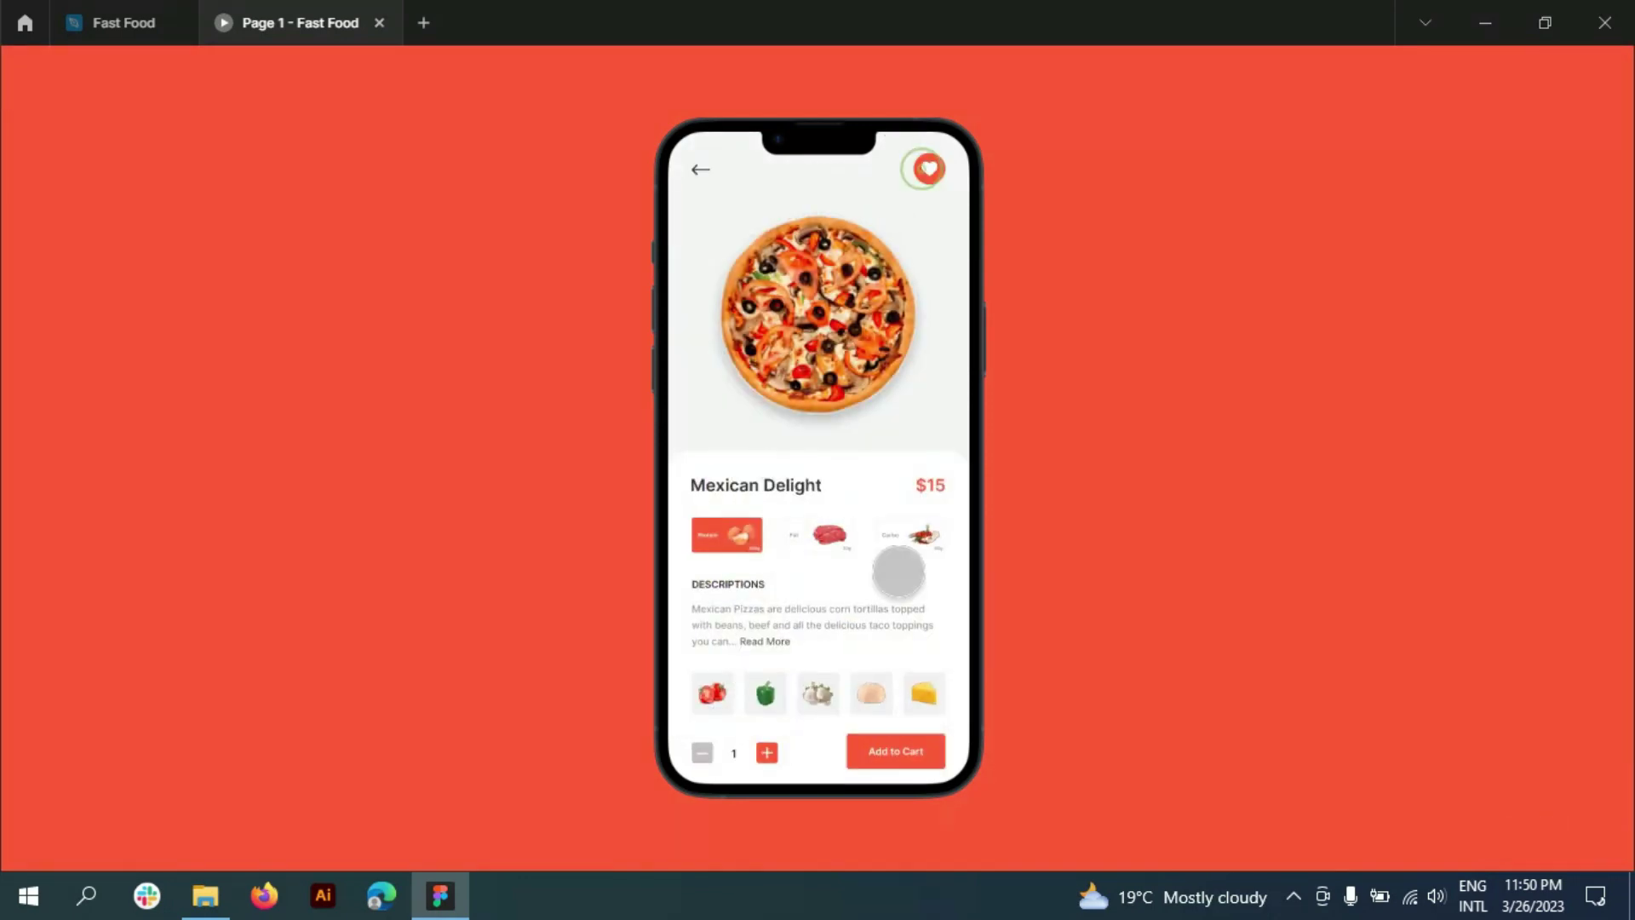
click(910, 751)
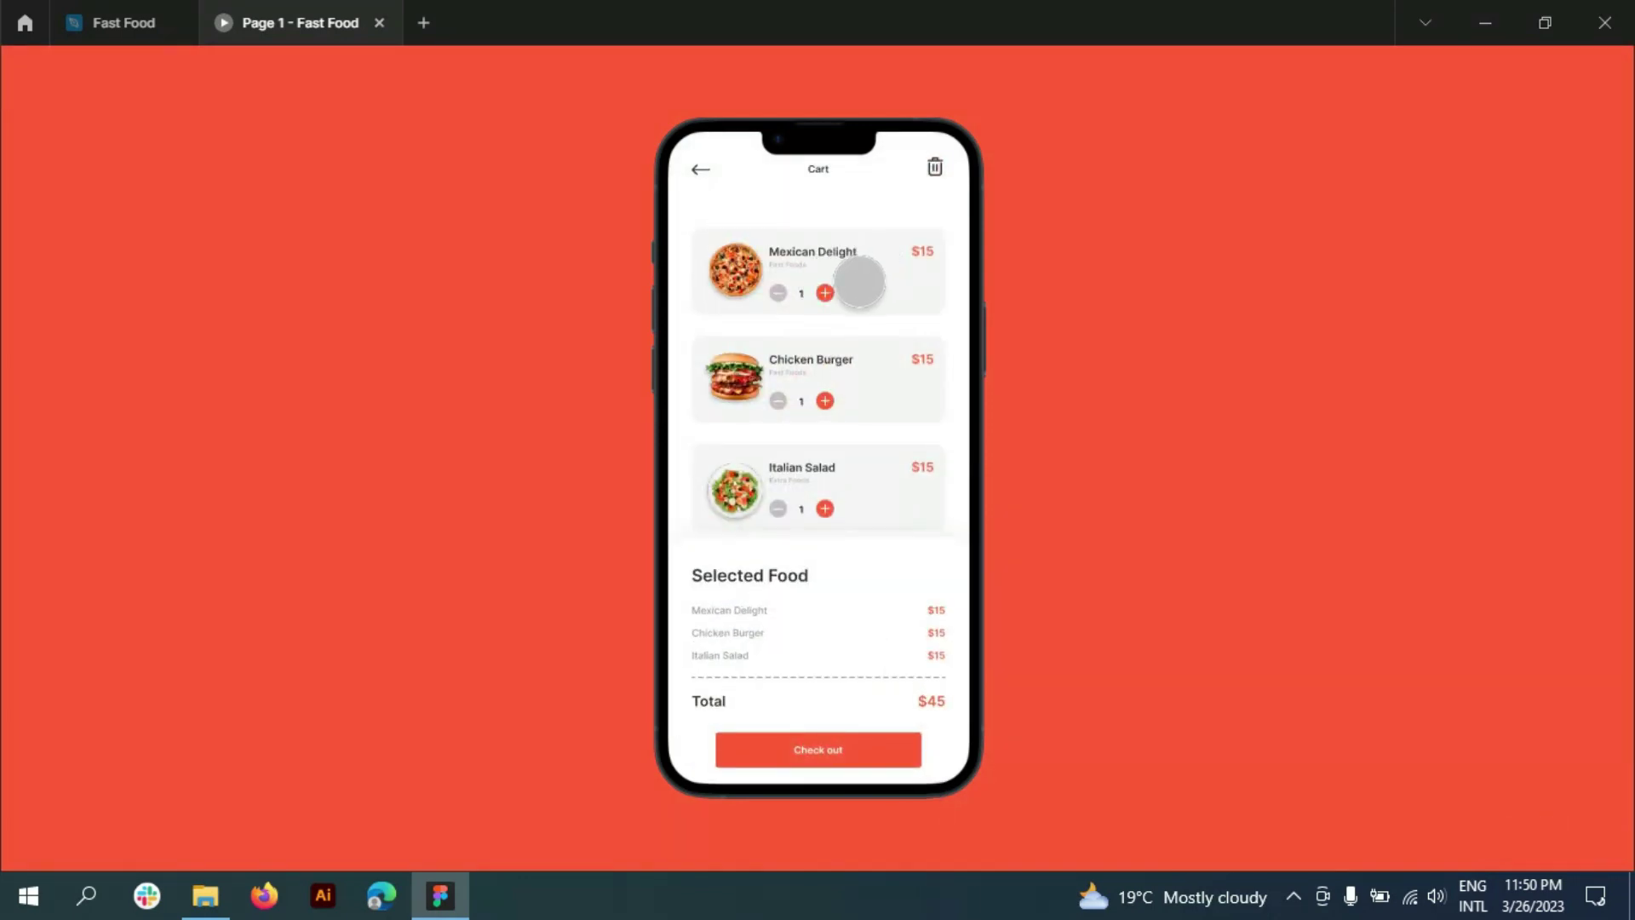
click(860, 278)
click(934, 166)
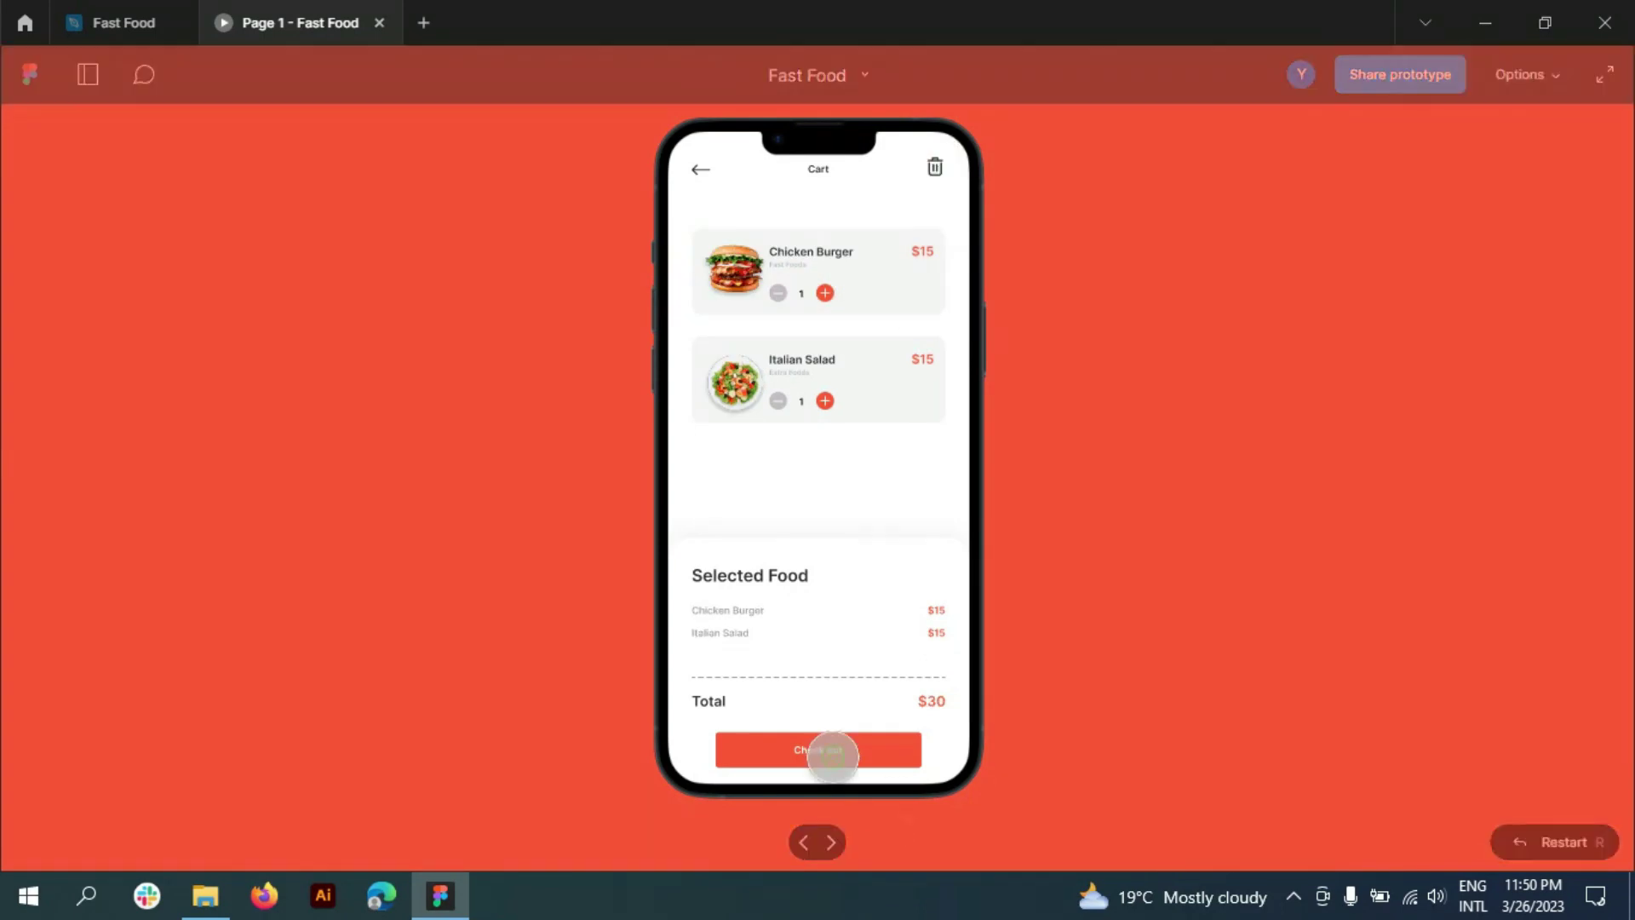
click(830, 749)
click(119, 13)
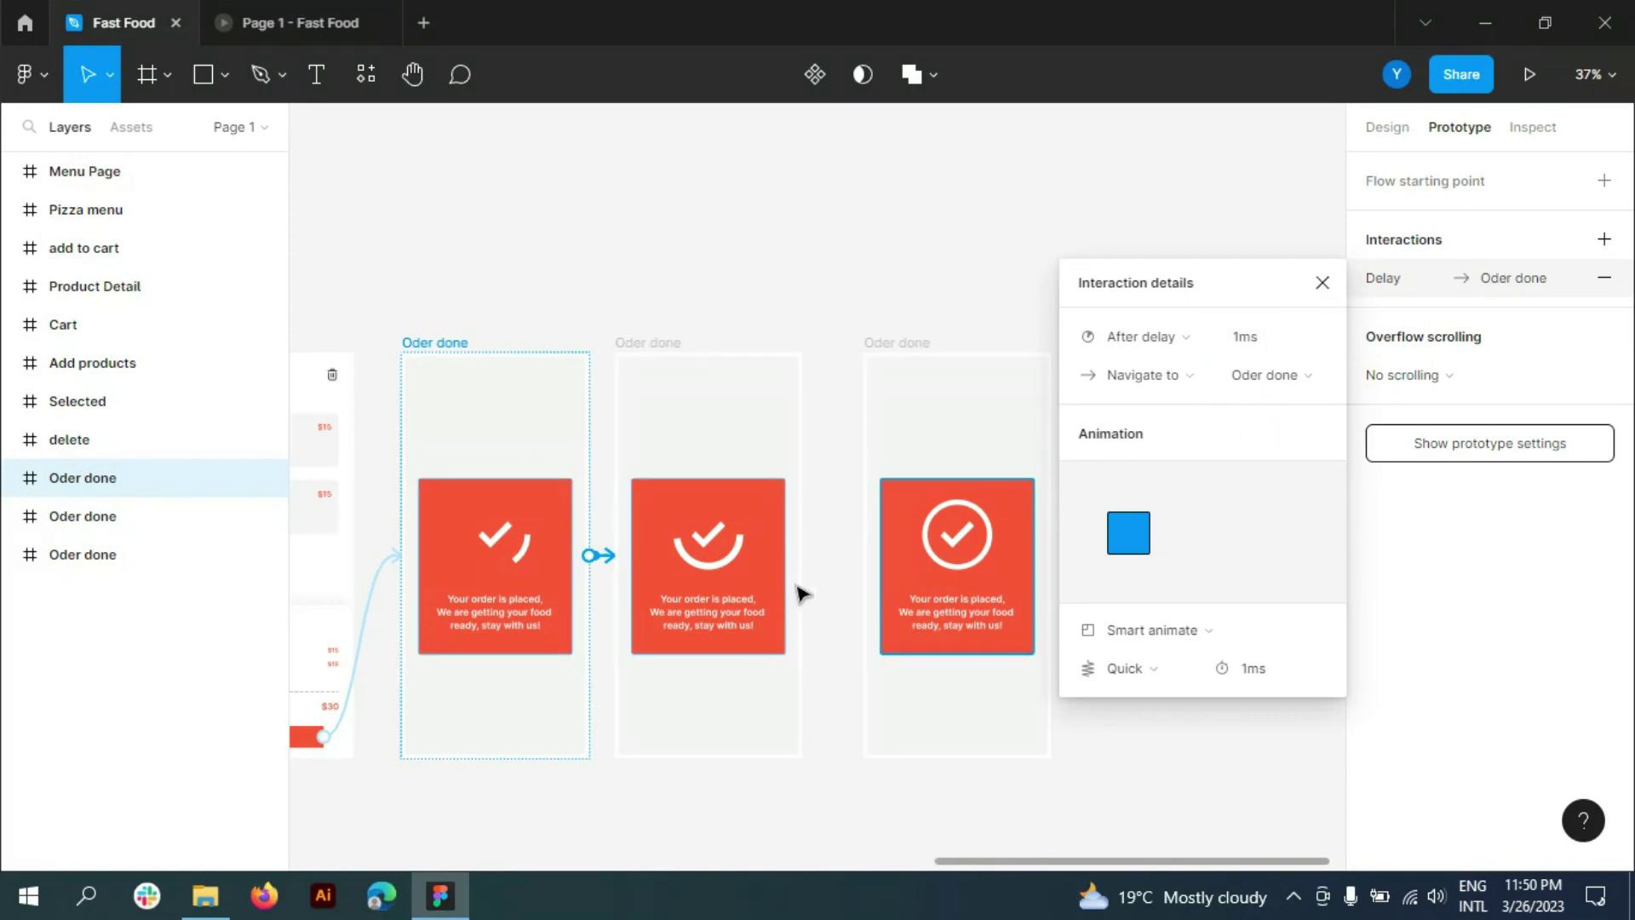
- Switch the middle Oder done frame's trigger from On tap to After delay, then preview
click(76, 515)
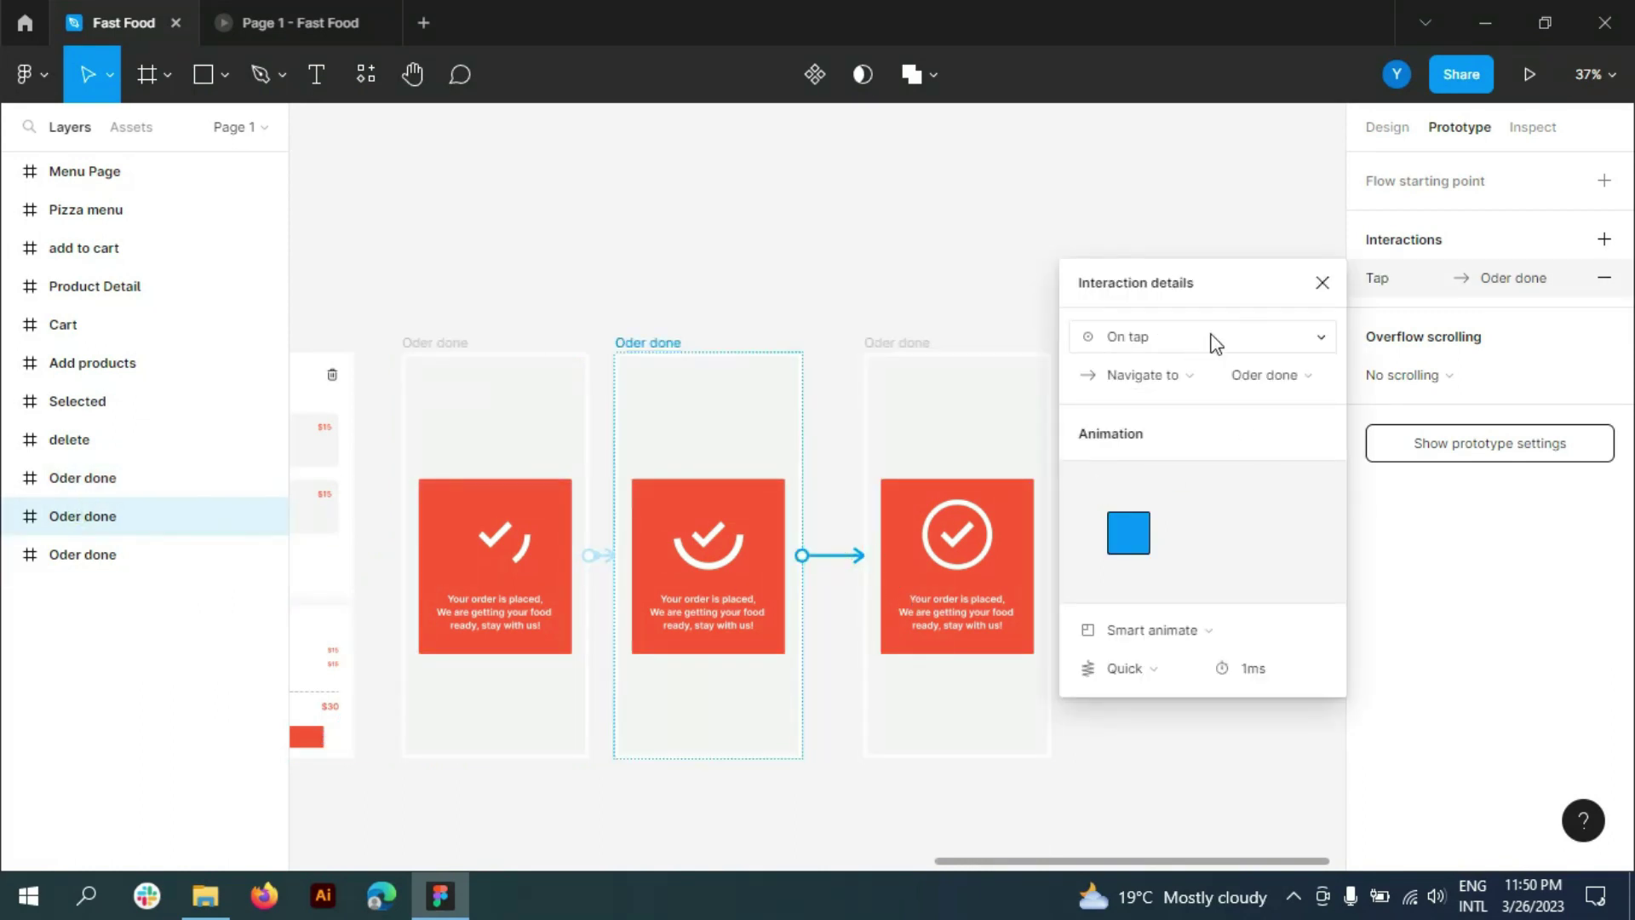
click(1214, 340)
click(1162, 630)
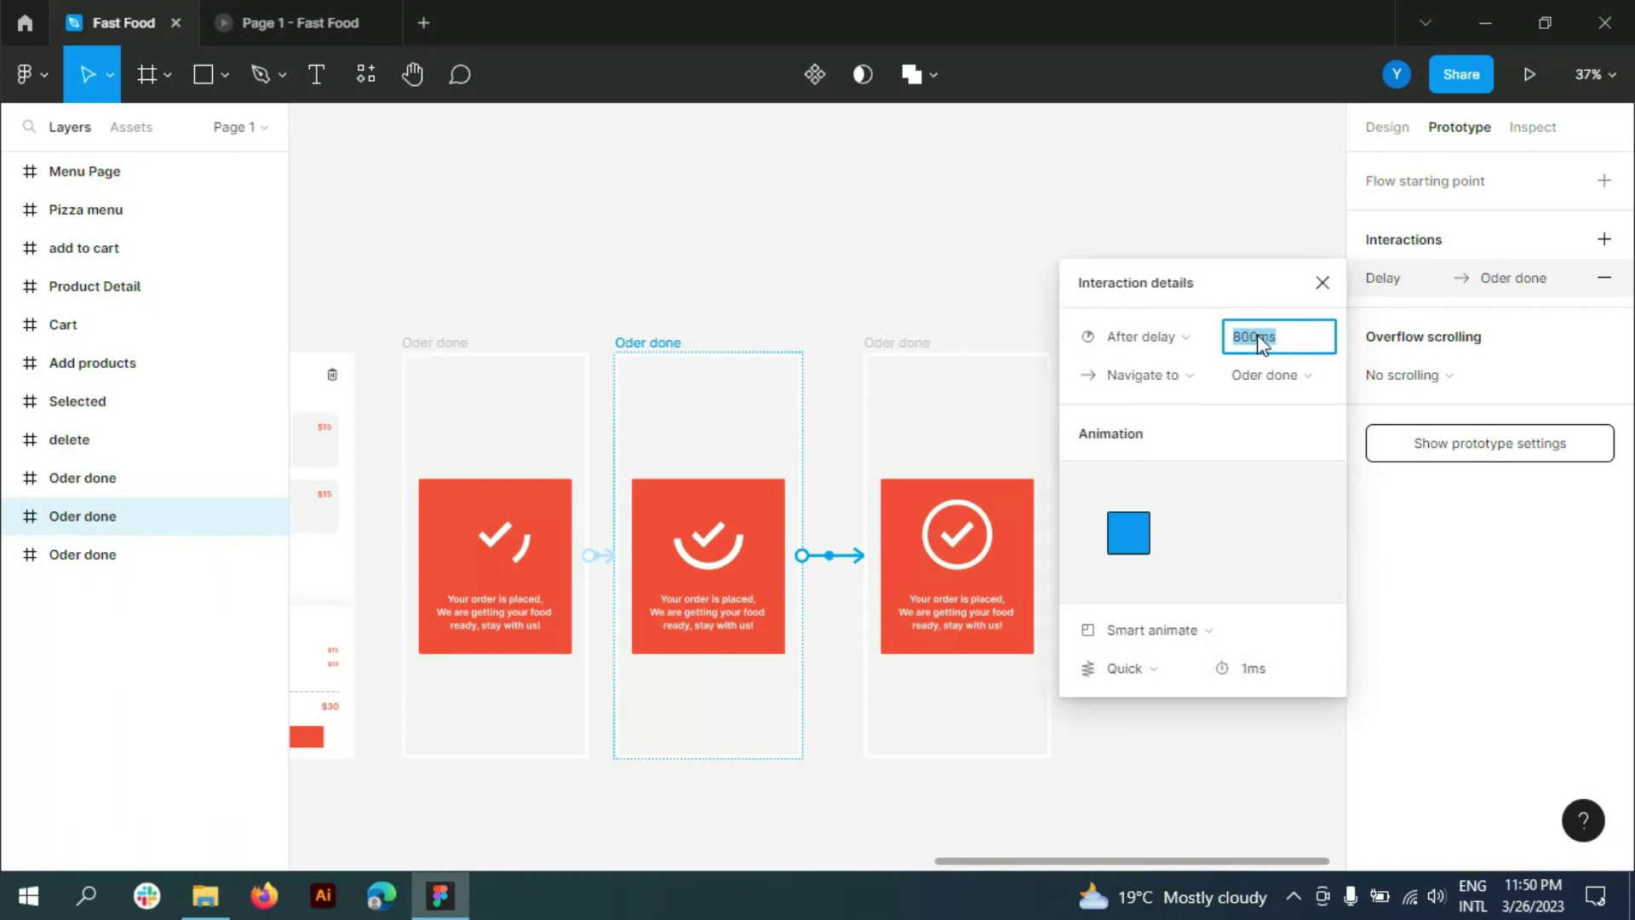
key(ctrl+alt+Return)
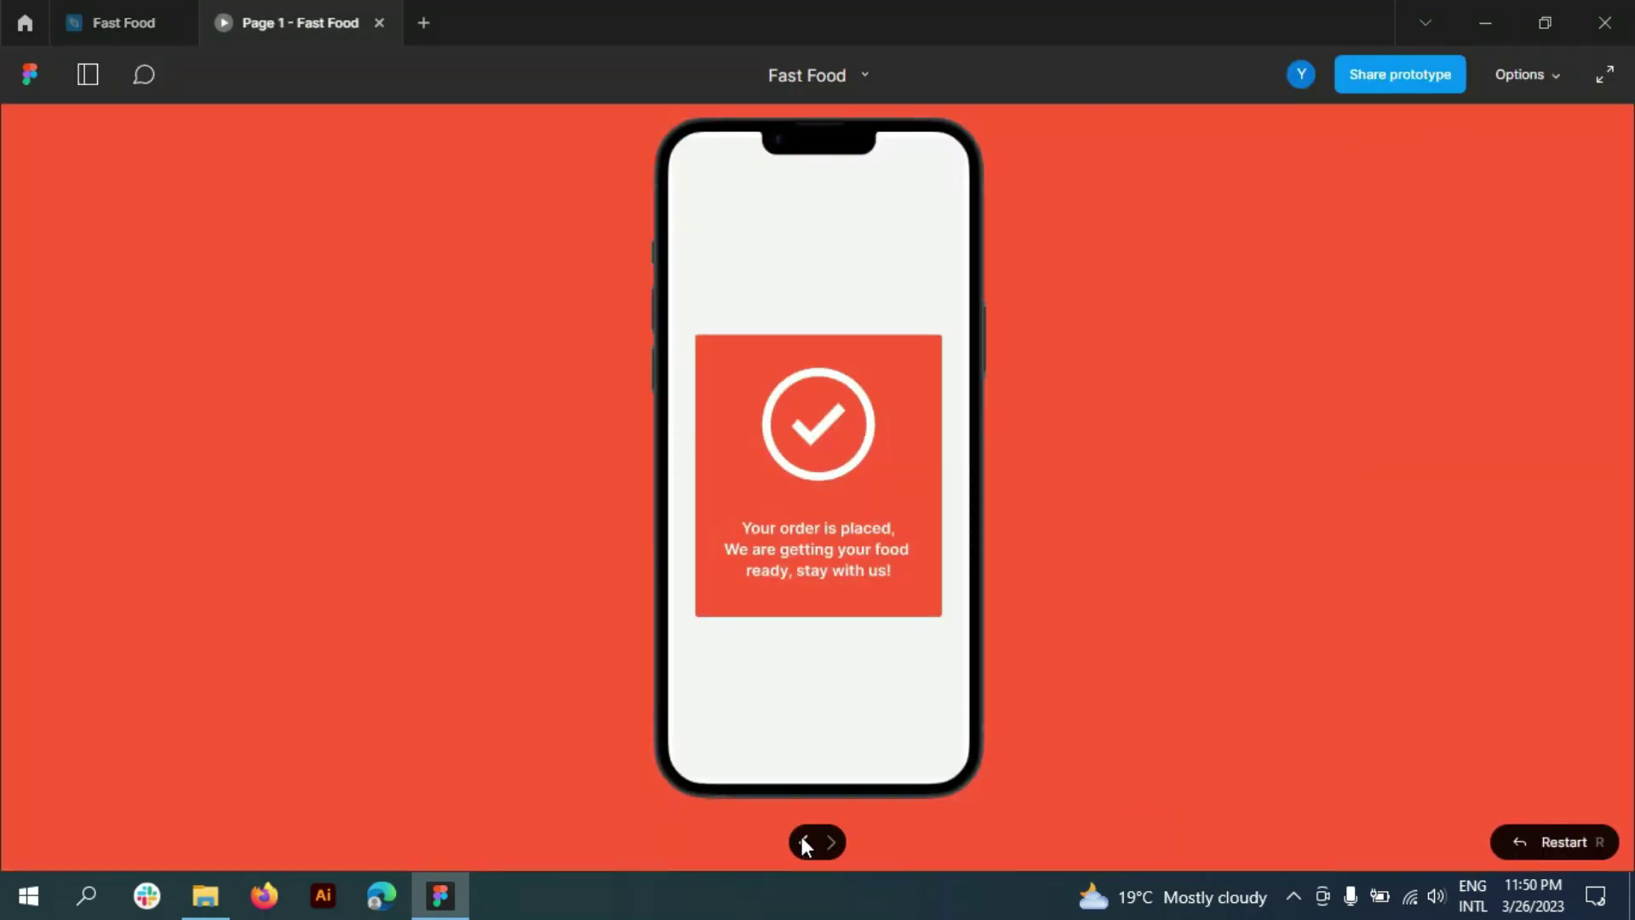
- Restart, add Mexican Delight to cart, delete it, check out to the full-circle screen, return to editor
click(1552, 846)
click(741, 386)
click(748, 482)
click(929, 168)
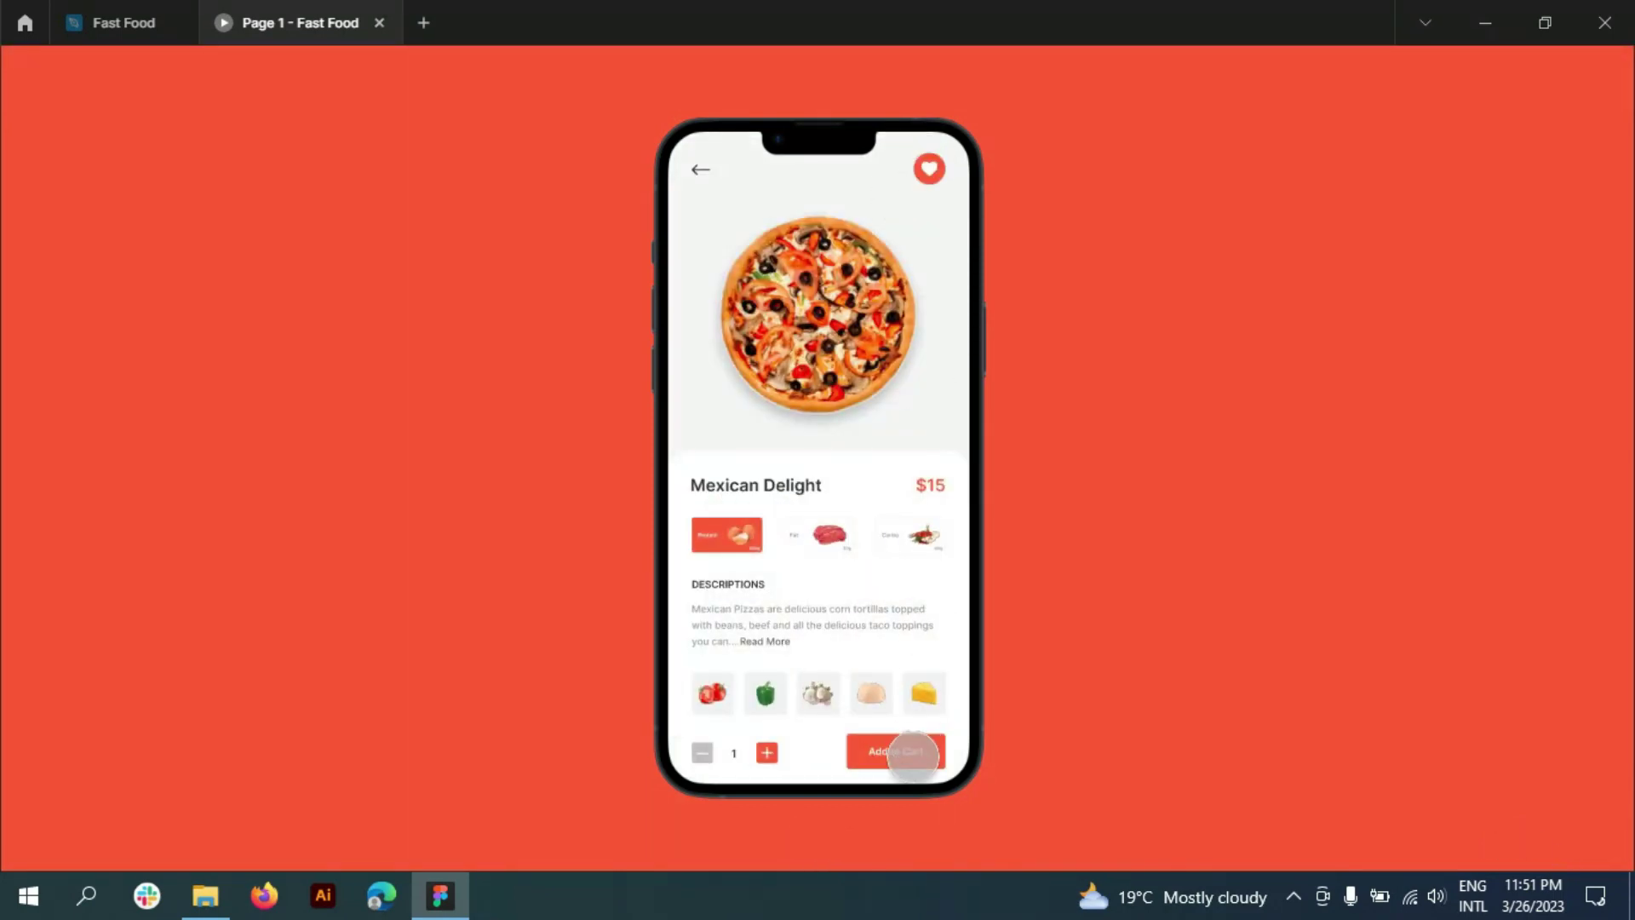
click(910, 749)
click(884, 274)
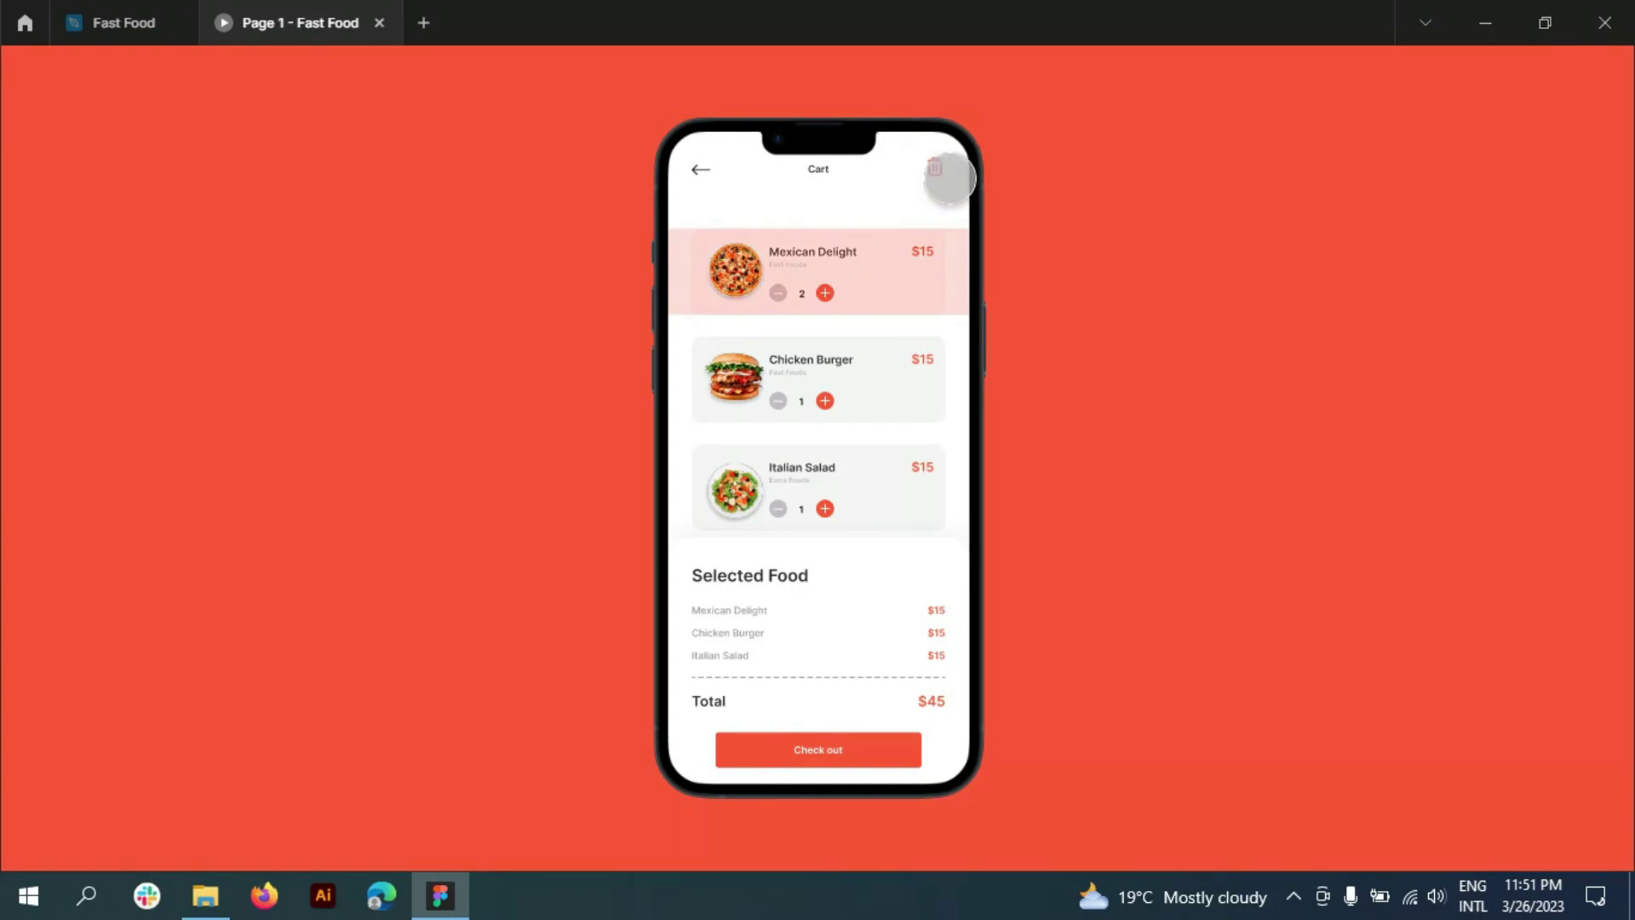
click(937, 167)
click(860, 749)
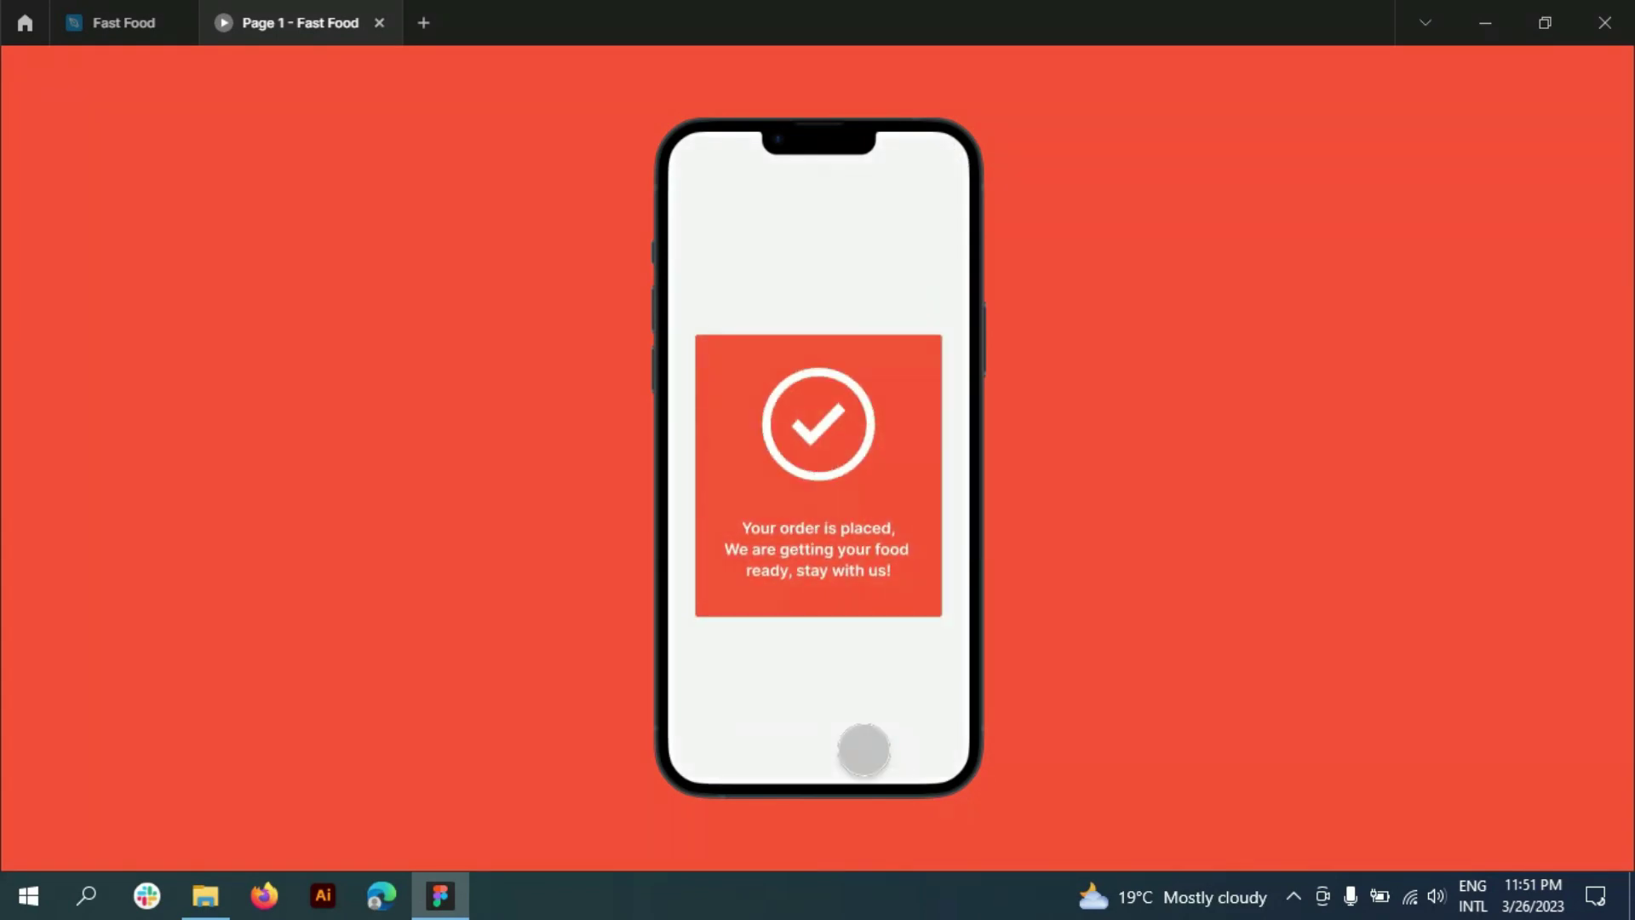
click(149, 19)
click(608, 558)
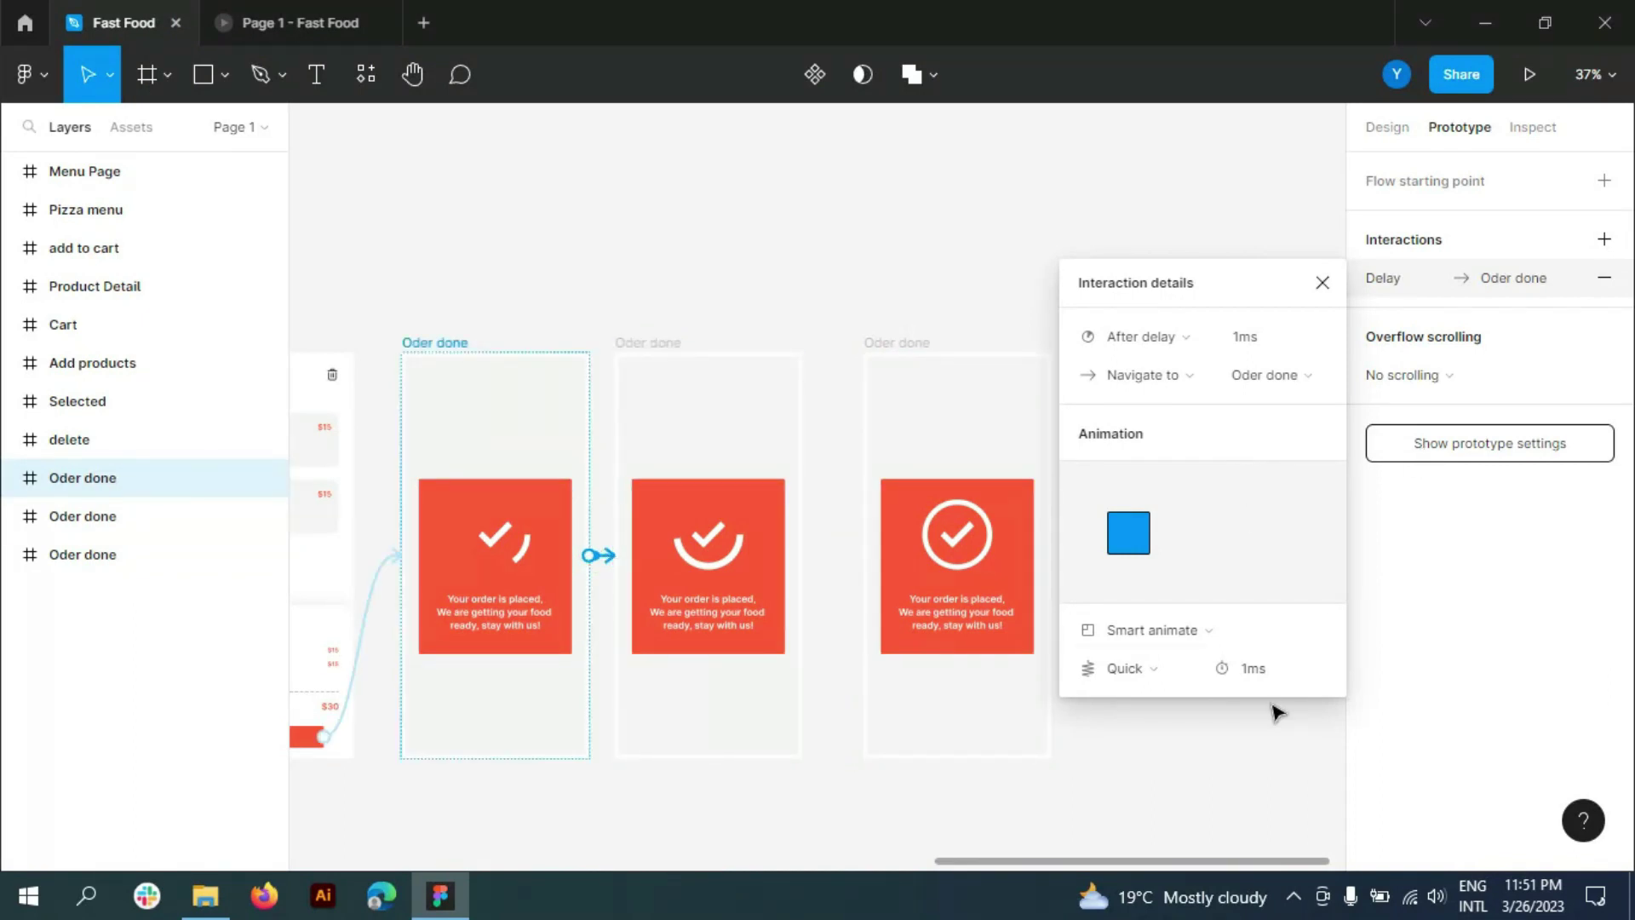
- Set the easing of both Oder done transitions to Slow
click(1182, 665)
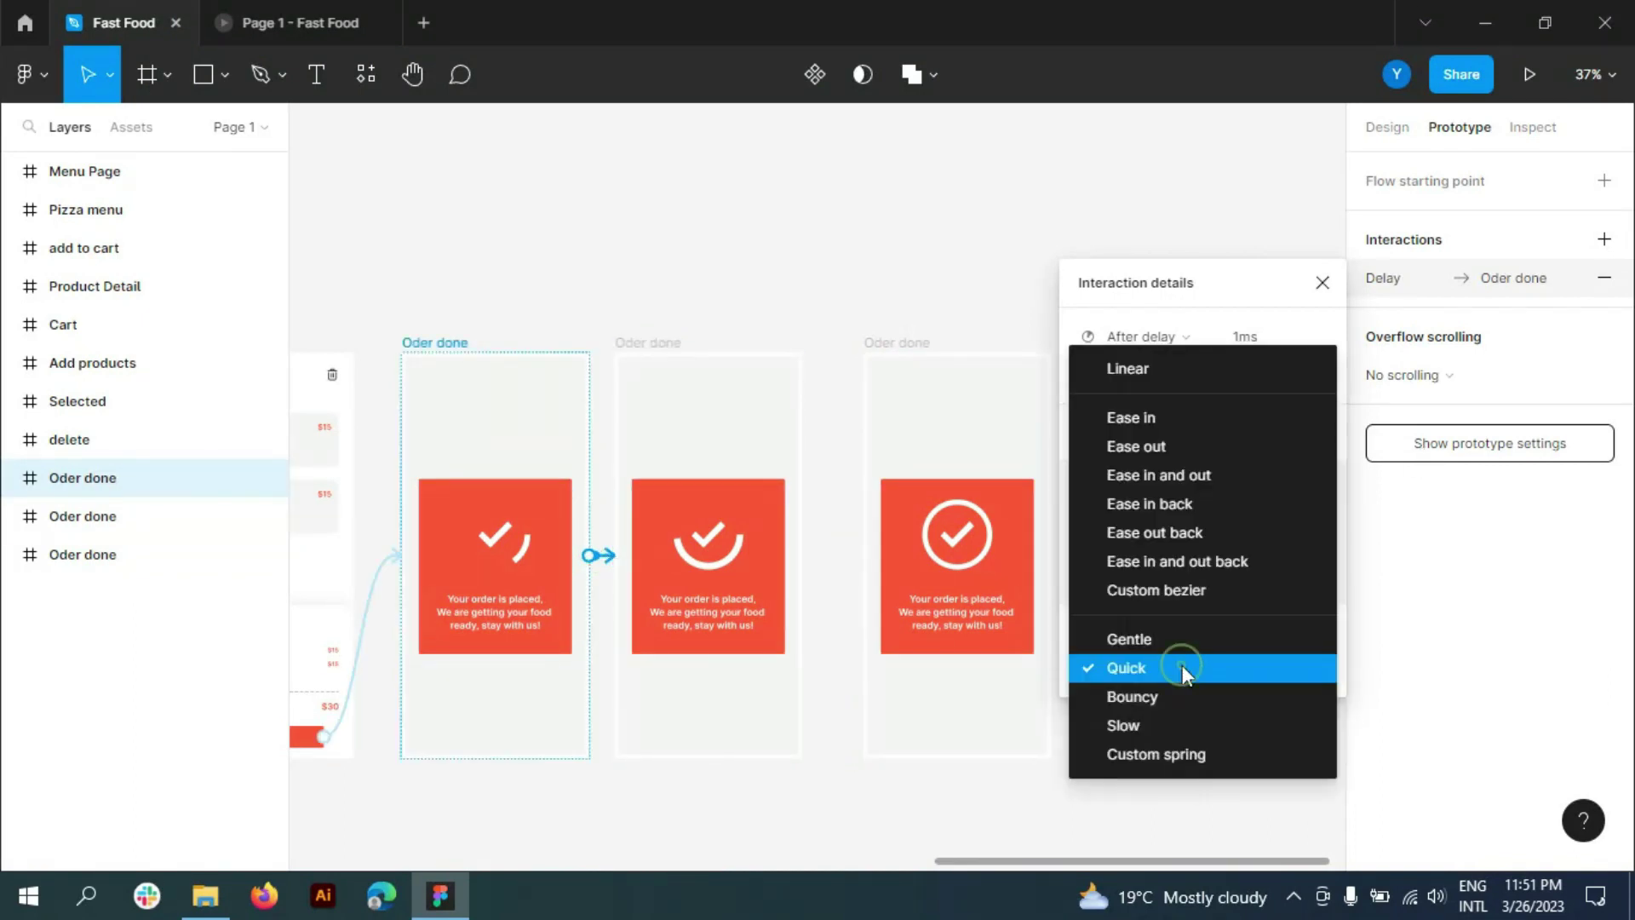
click(1167, 725)
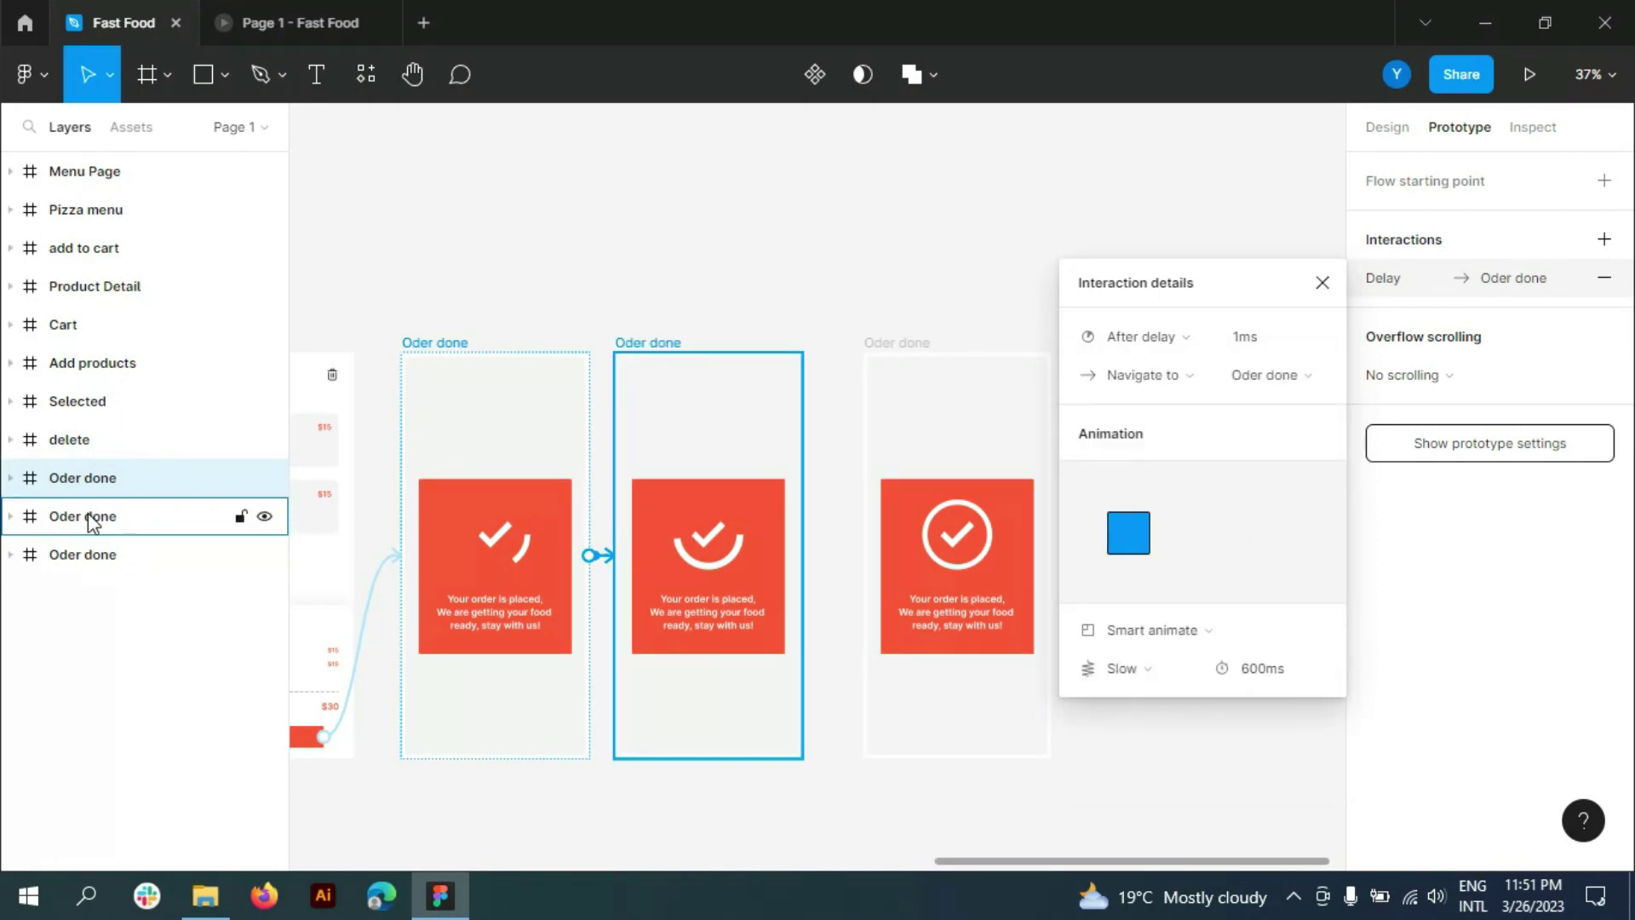
click(82, 515)
click(830, 555)
click(1186, 669)
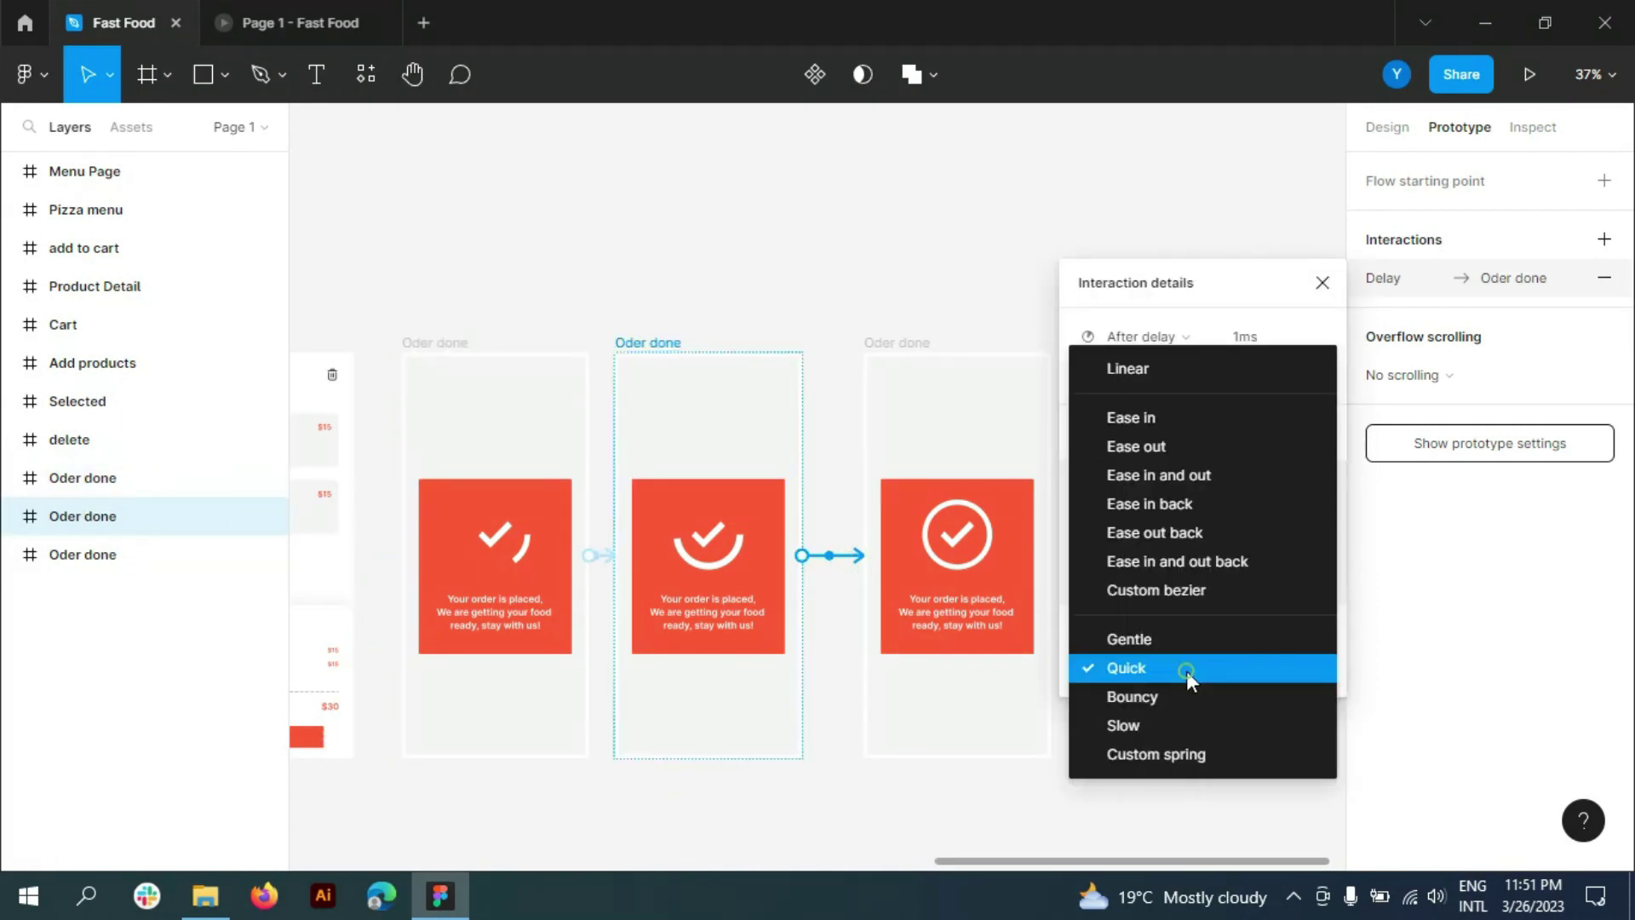
click(1166, 724)
- Preview the prototype: add Mexican Delight from Pizza, delete it from the cart, check out, return to the editor
click(315, 23)
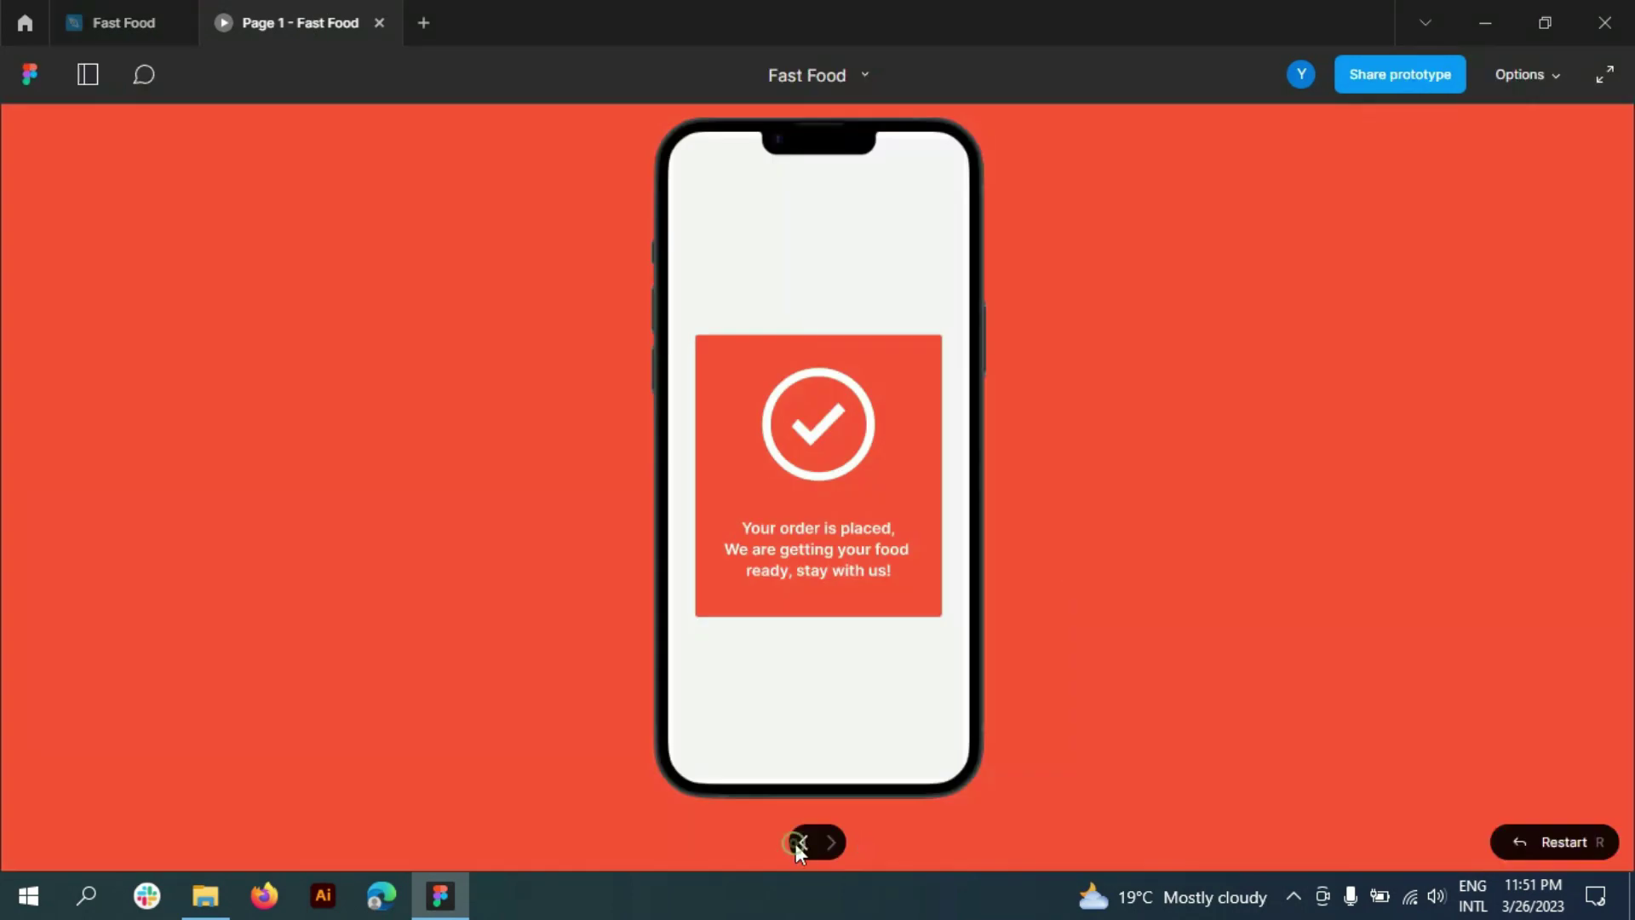
click(831, 838)
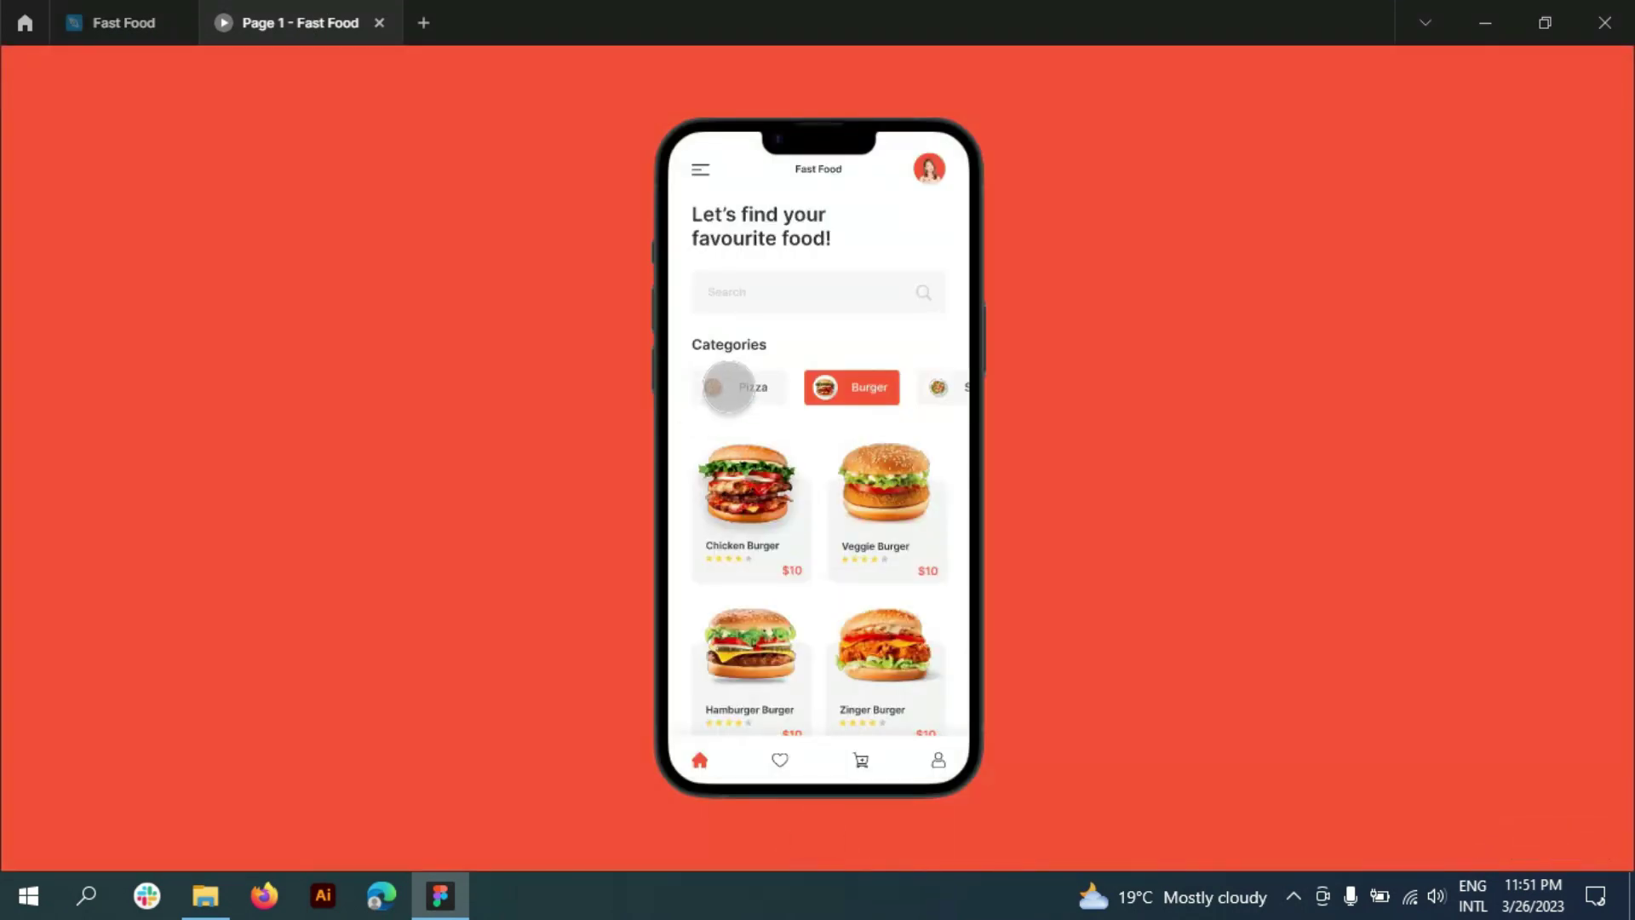
click(749, 467)
click(934, 164)
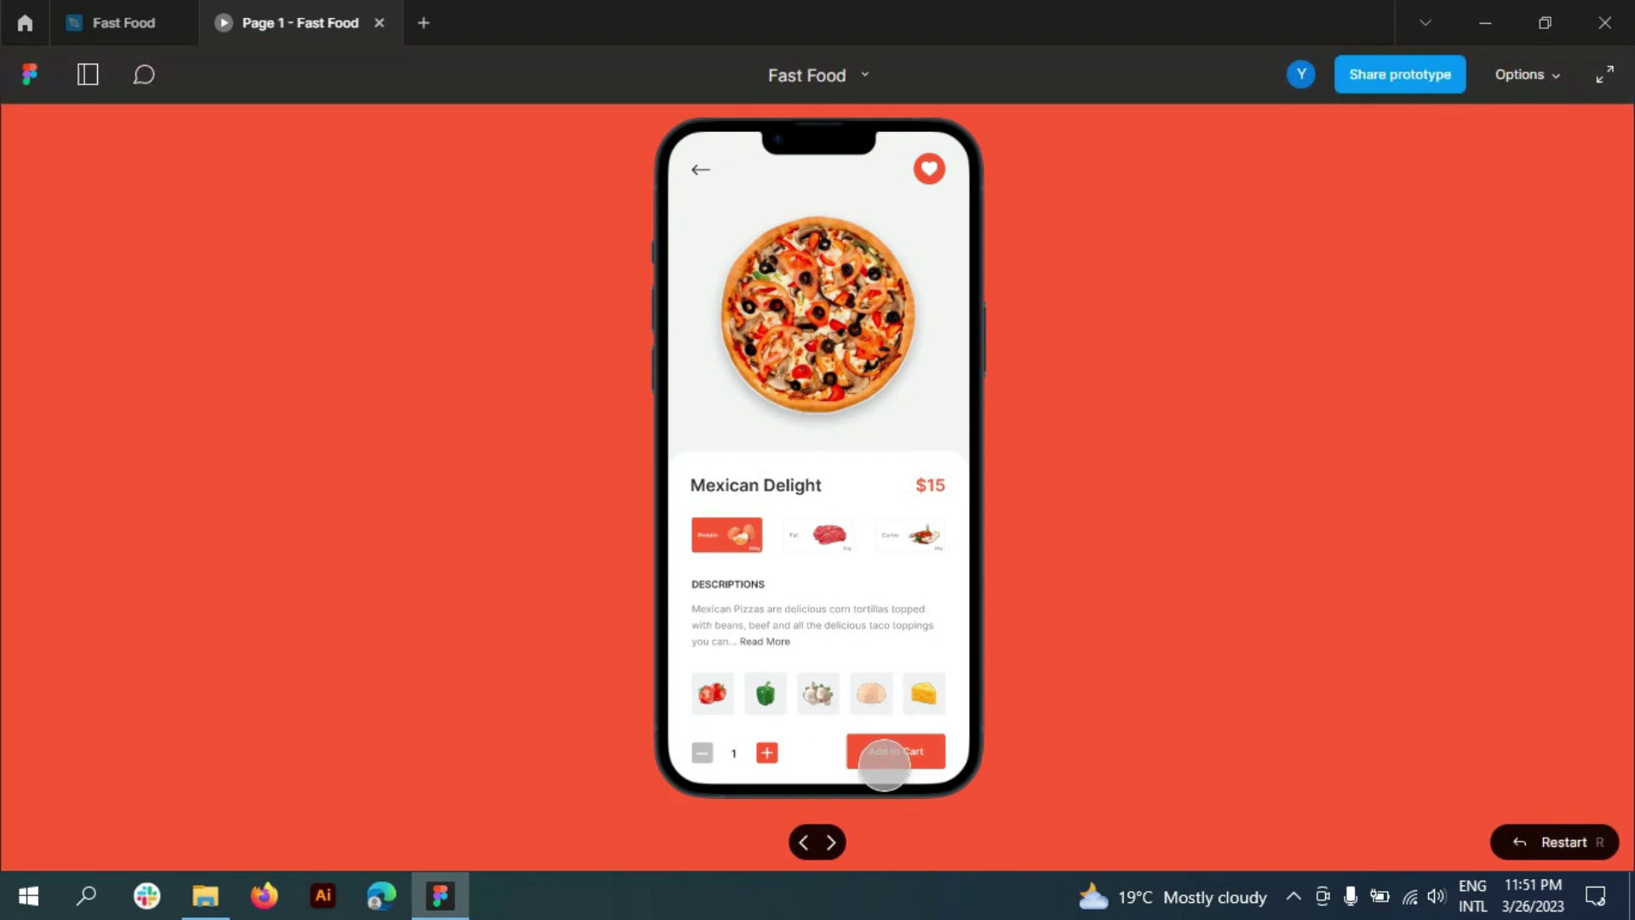
click(882, 754)
click(825, 292)
click(934, 166)
click(820, 750)
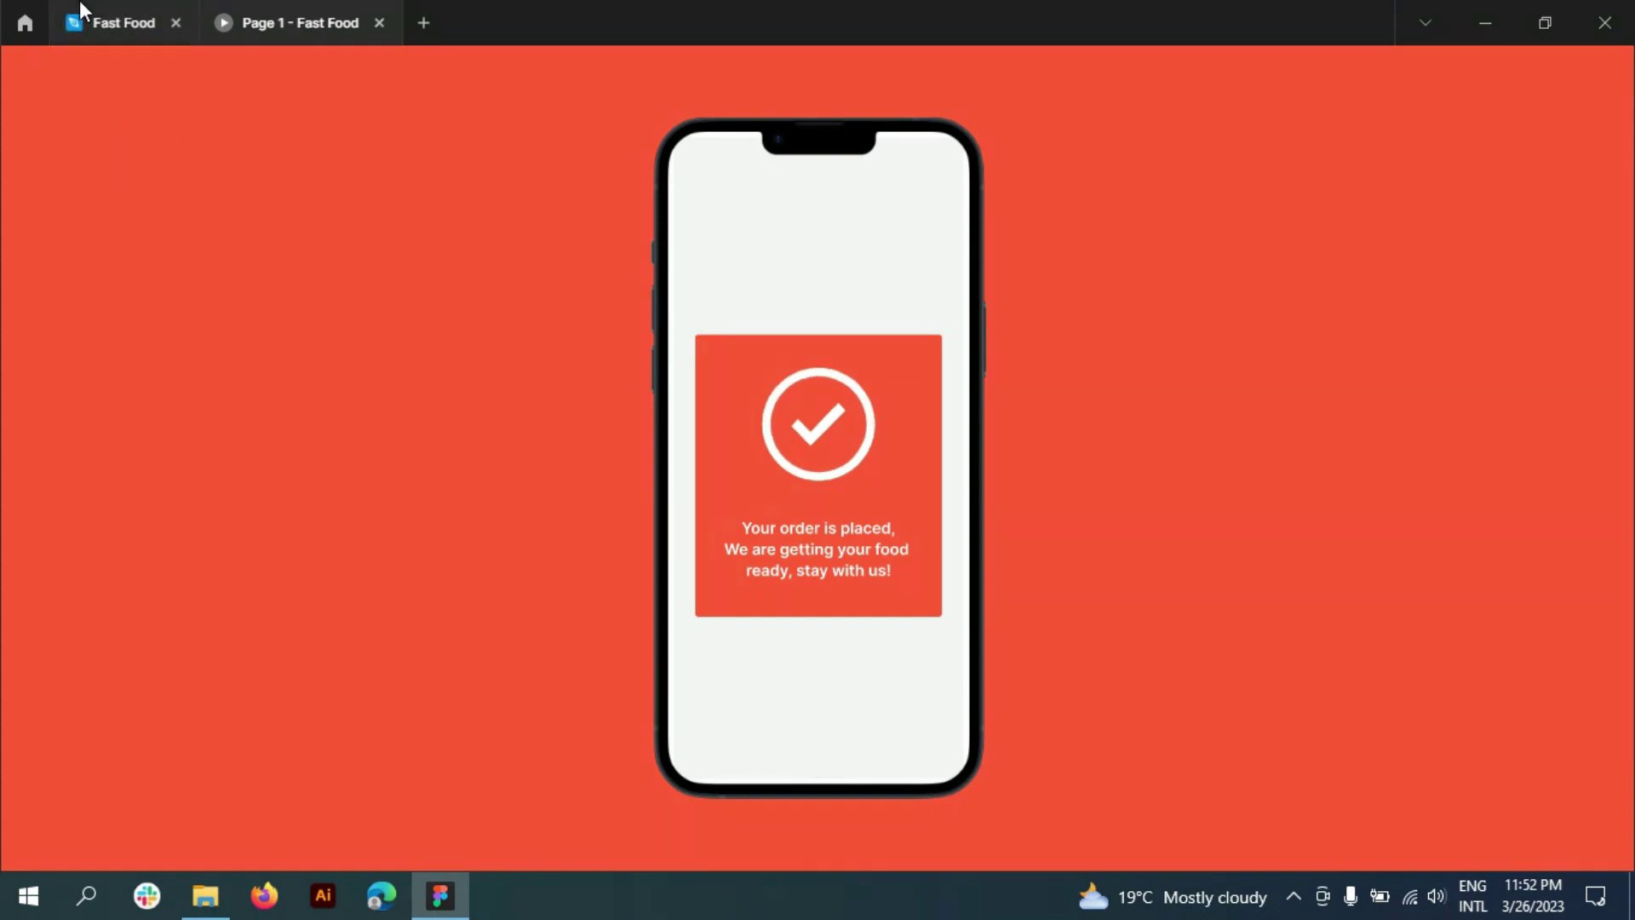
click(102, 22)
- Change the duration of both Oder done transitions to 1ms
click(606, 565)
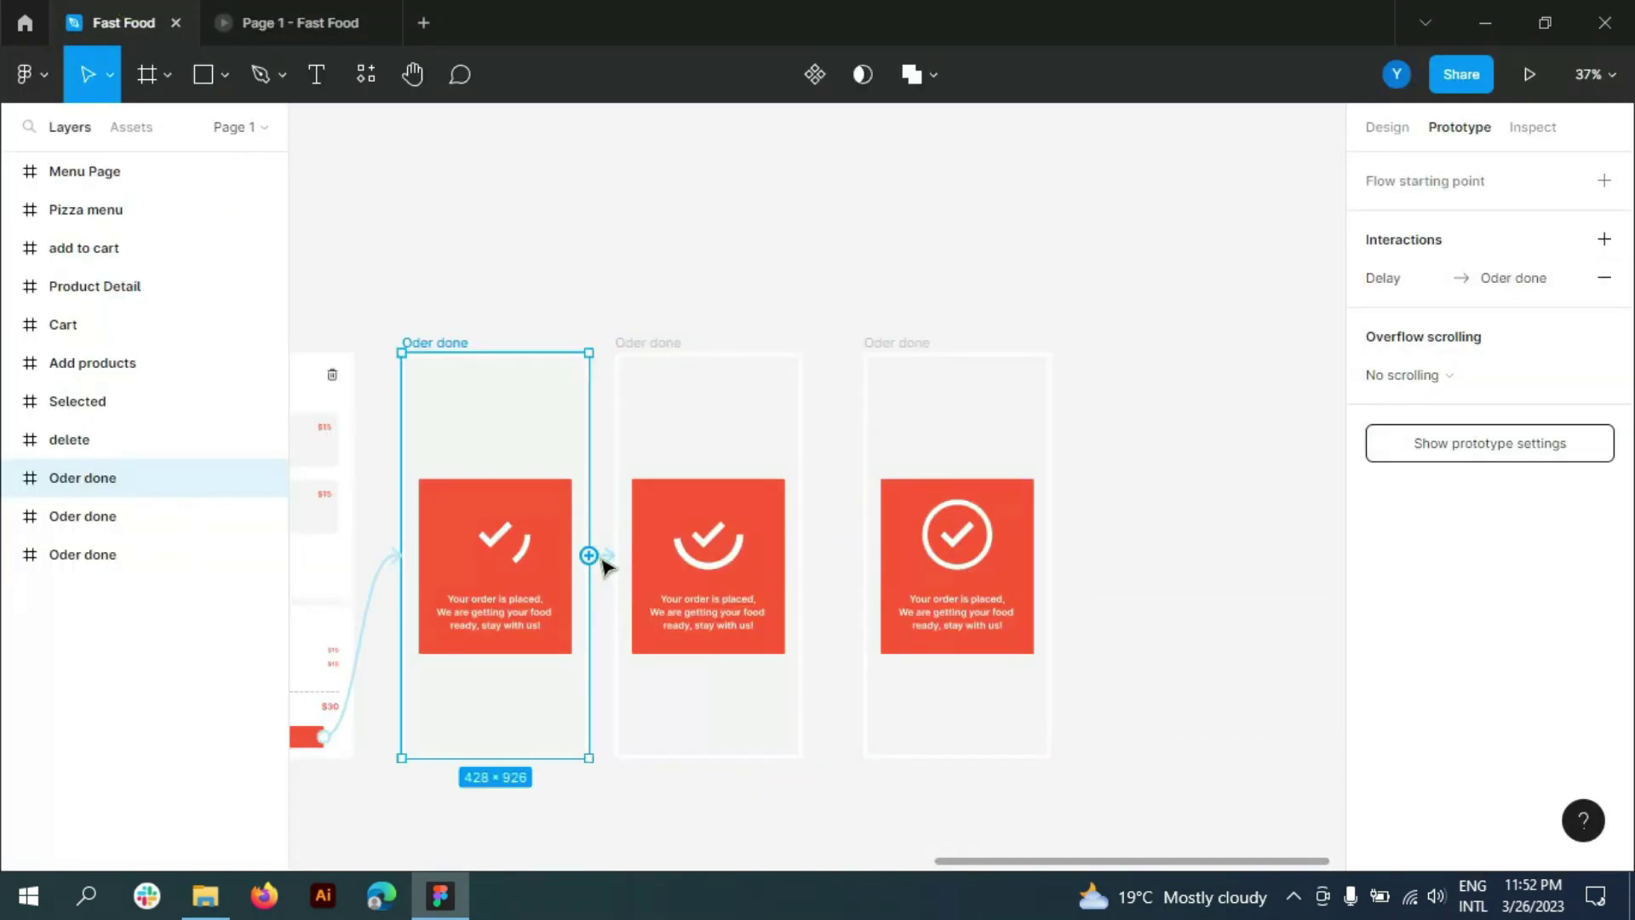
click(608, 558)
click(1261, 671)
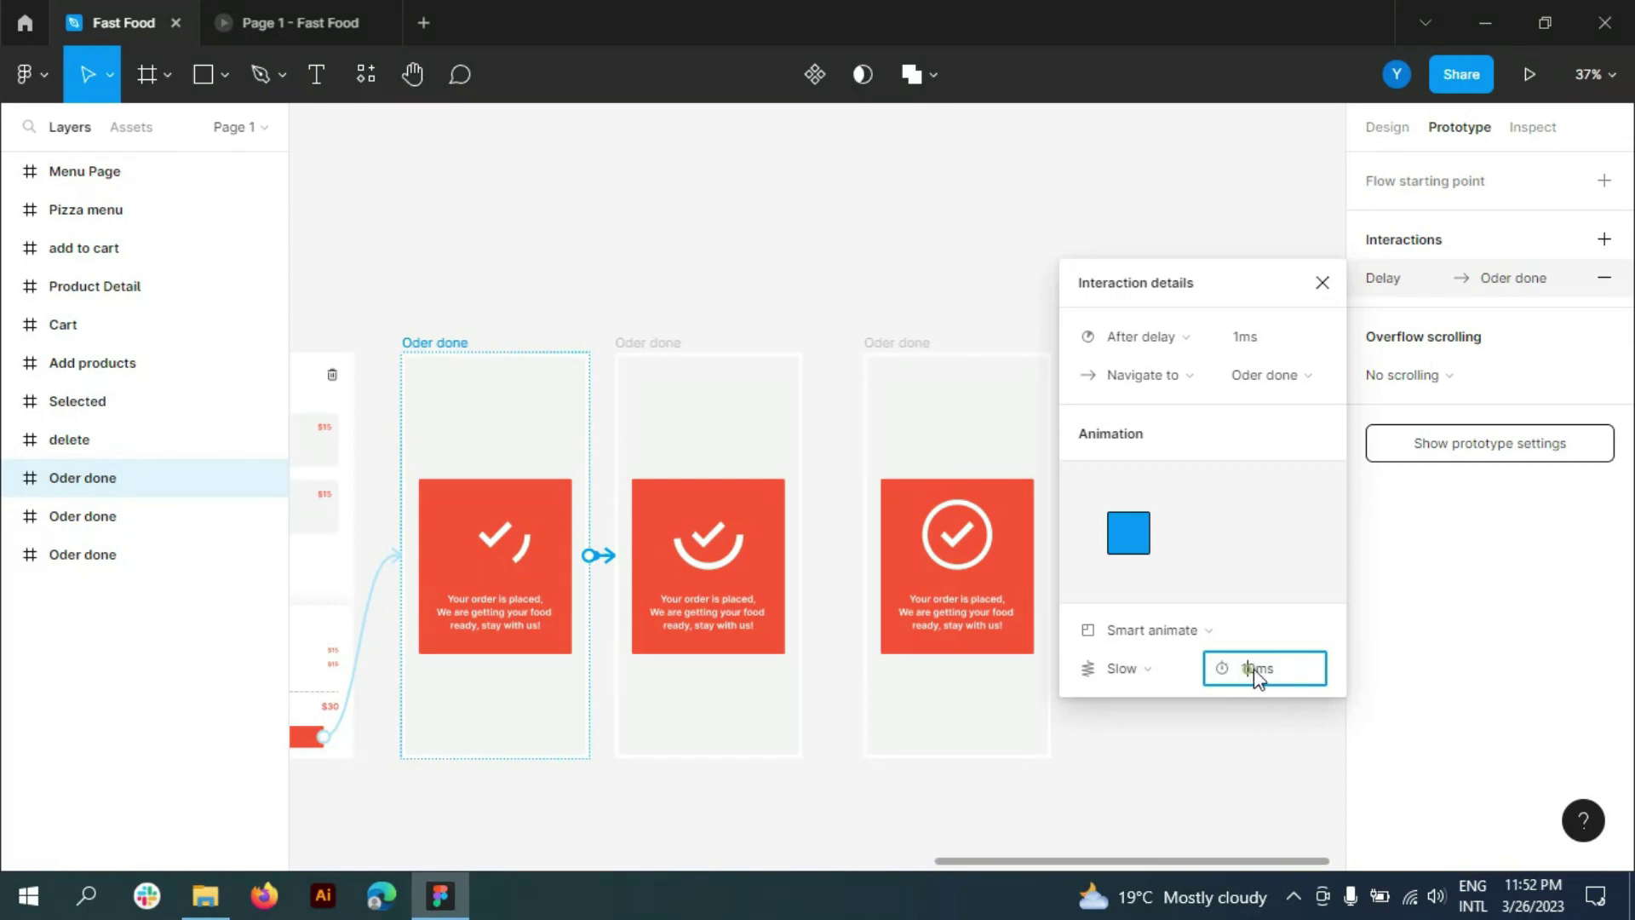
click(1324, 630)
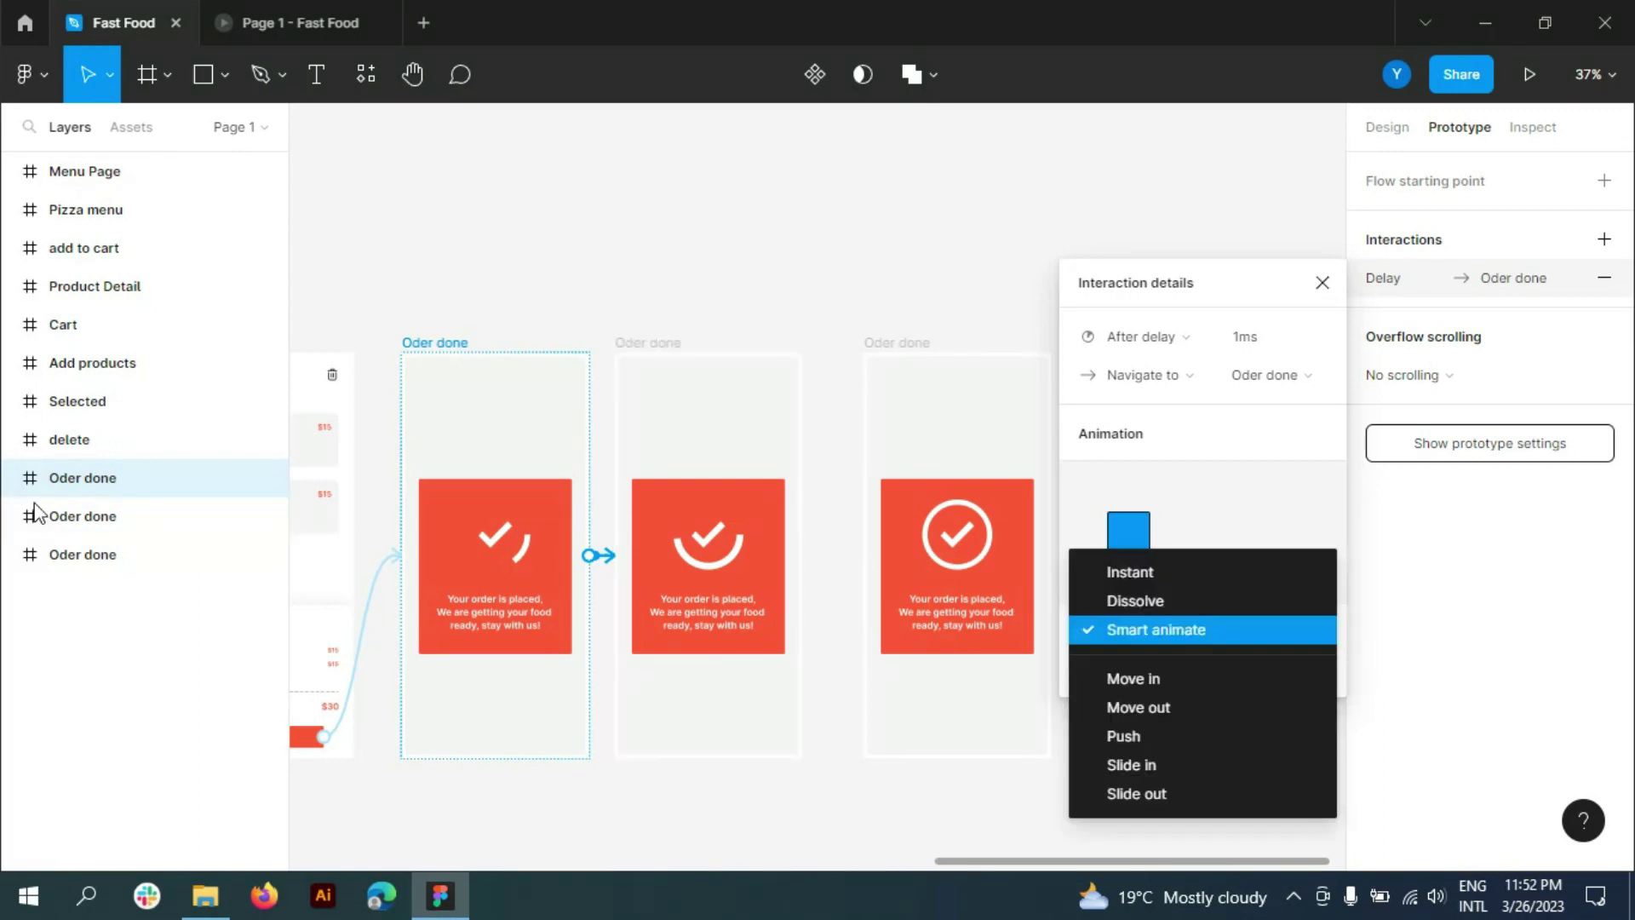
key(Escape)
click(92, 516)
click(830, 555)
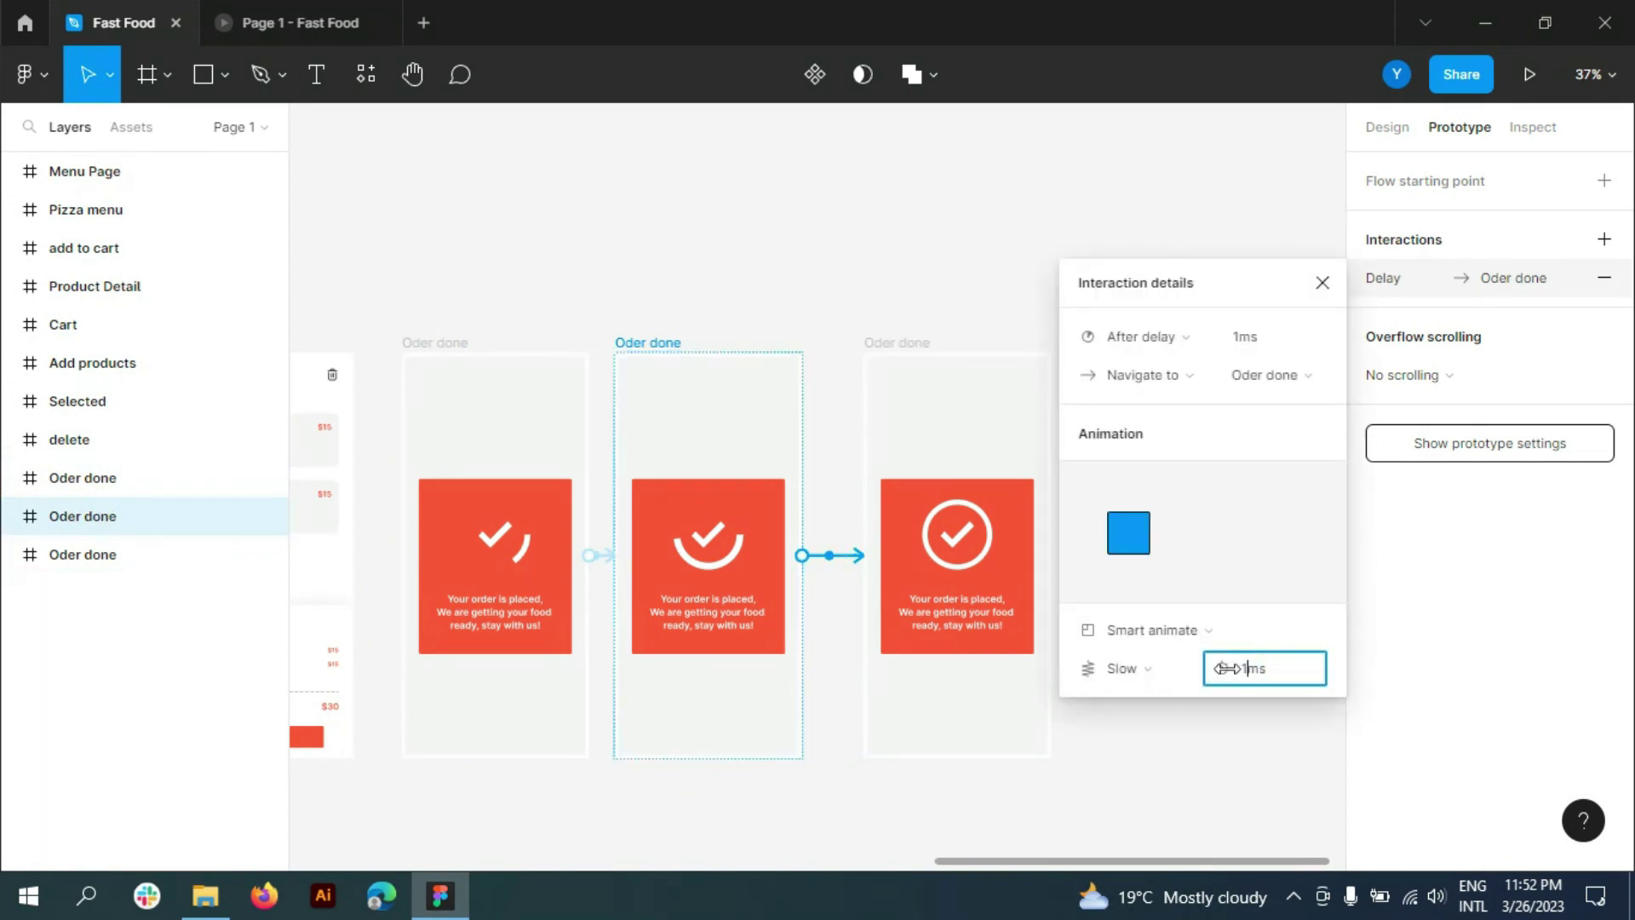
key(Return)
- Restart the prototype preview, check out the cart order, and return to the editor
key(ctrl+alt+Return)
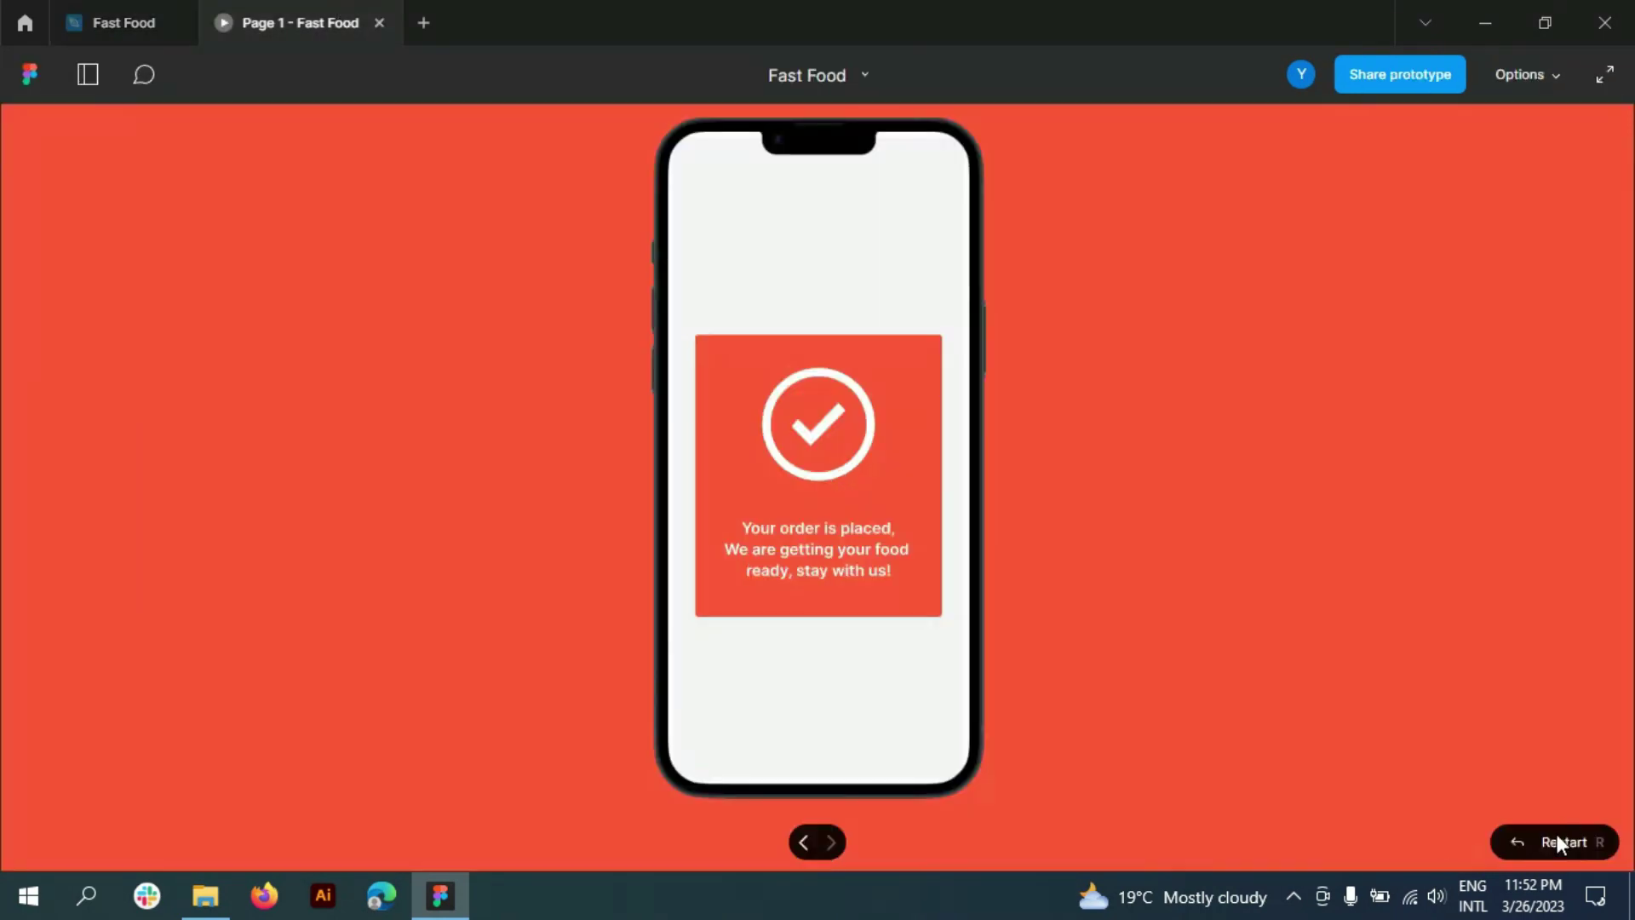
click(1558, 837)
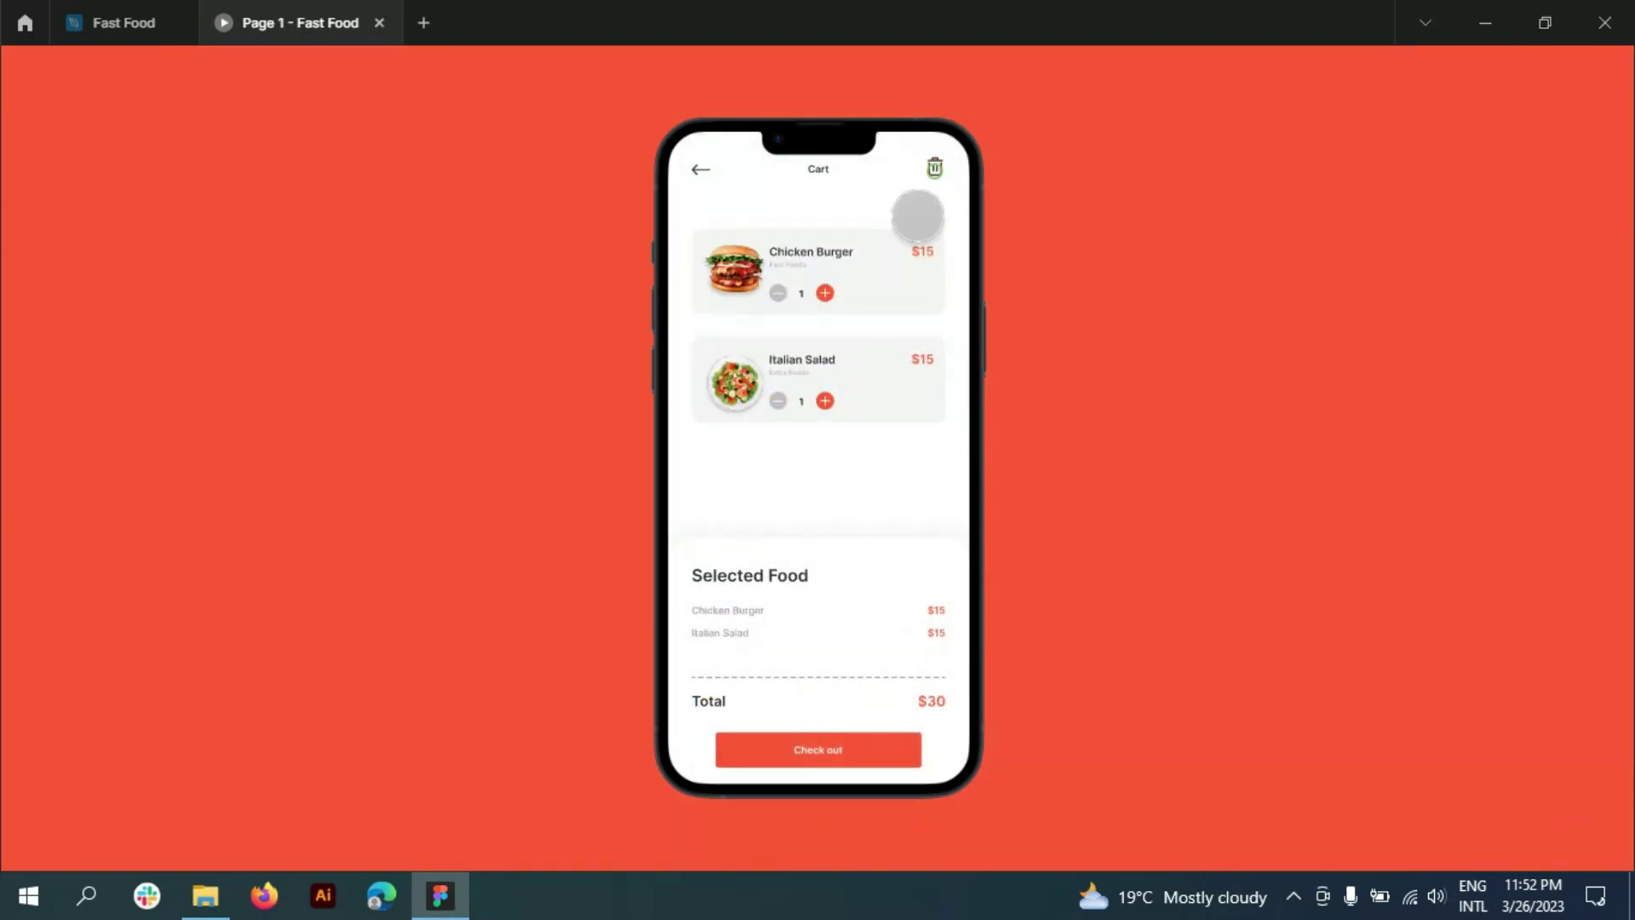
click(818, 750)
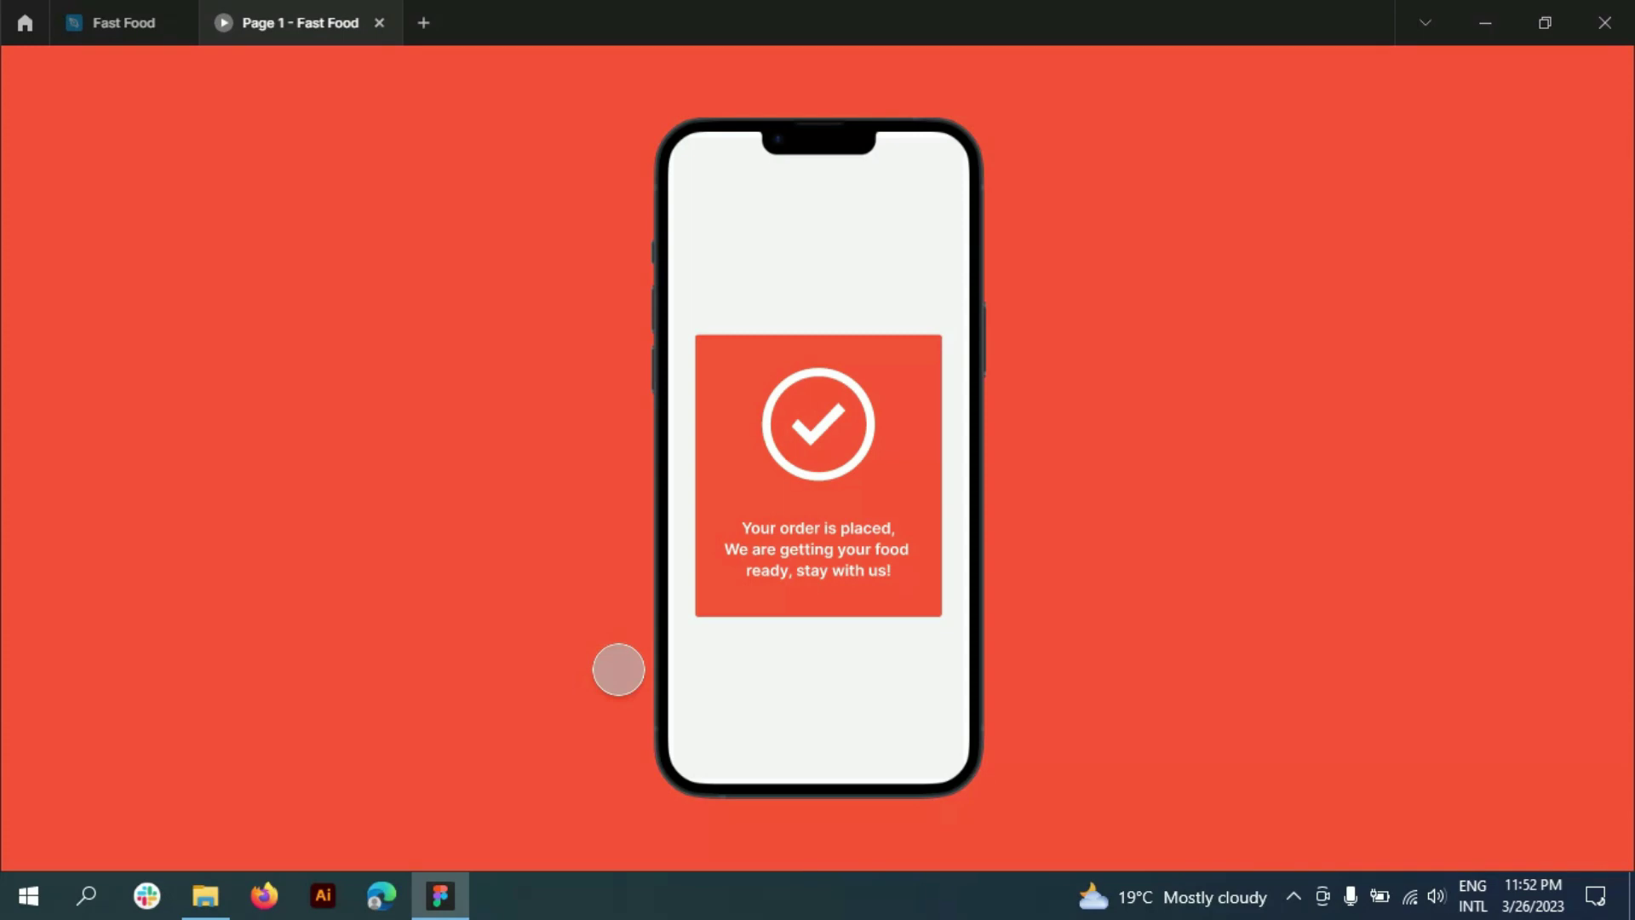
click(124, 22)
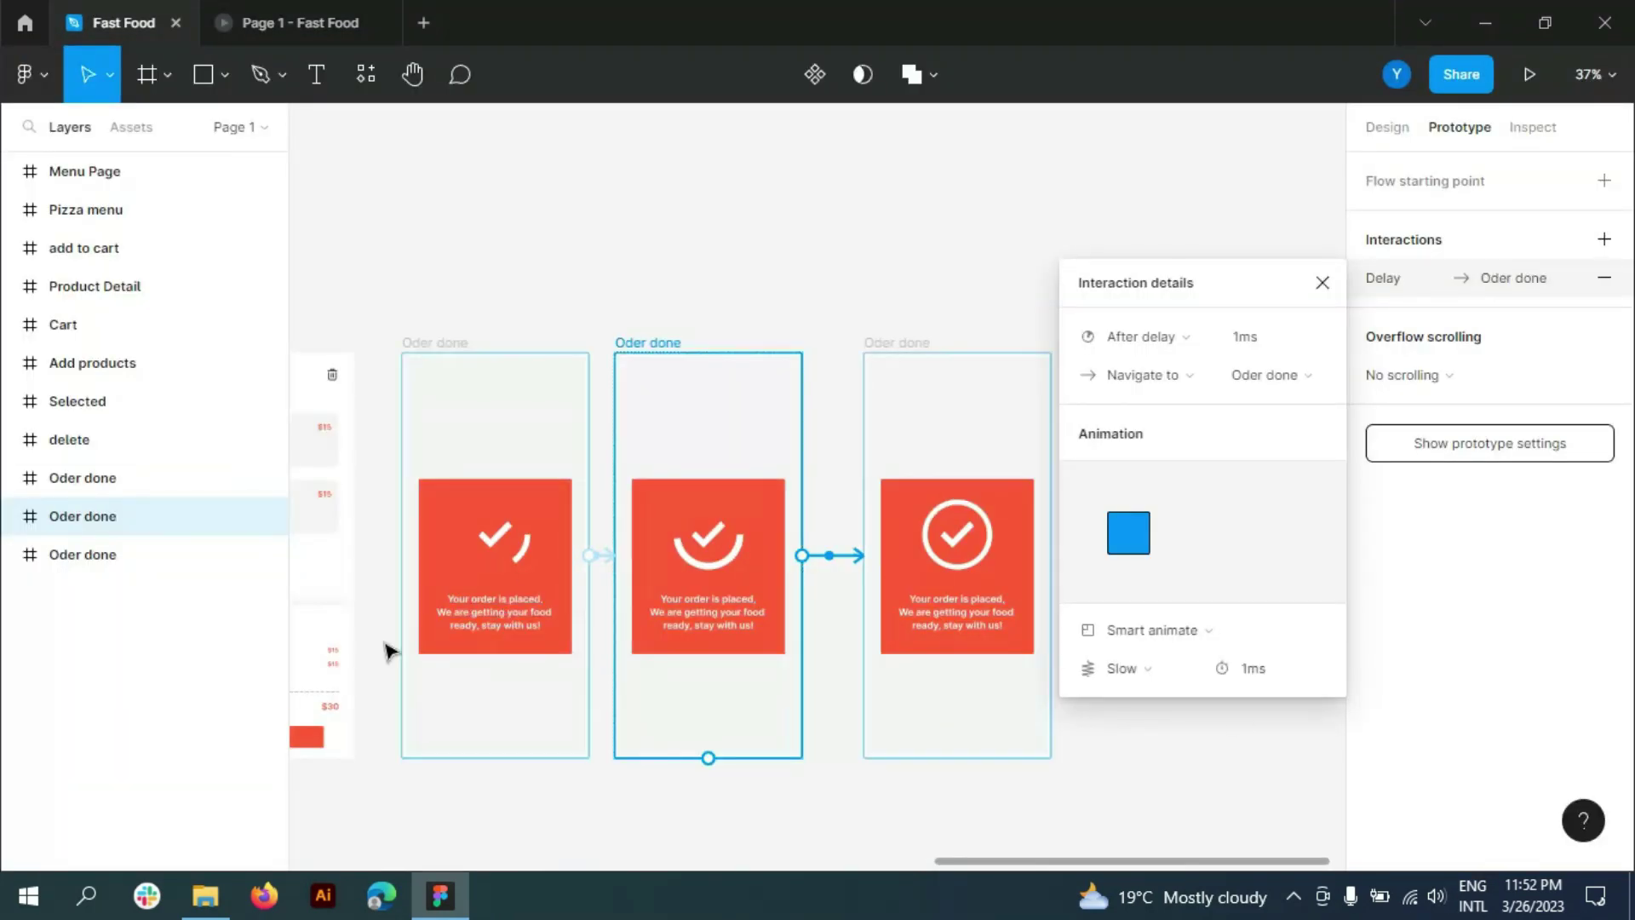
- Set the check mark fill opacity to 10% on the first Oder done screen and 50% on the second
click(498, 538)
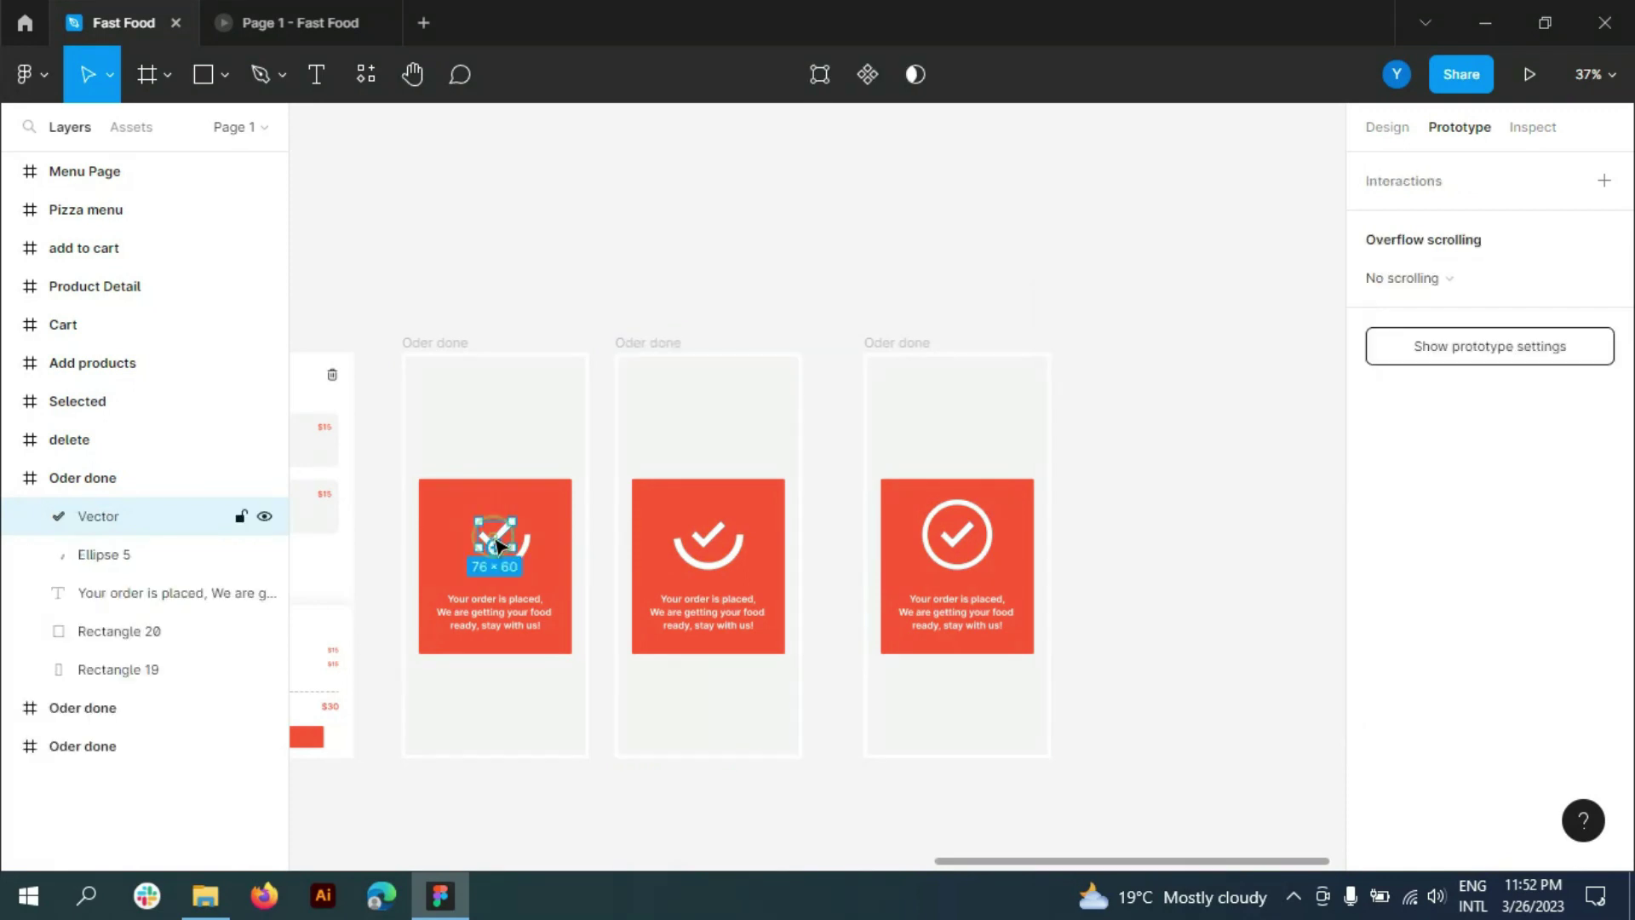
click(1386, 128)
click(1500, 695)
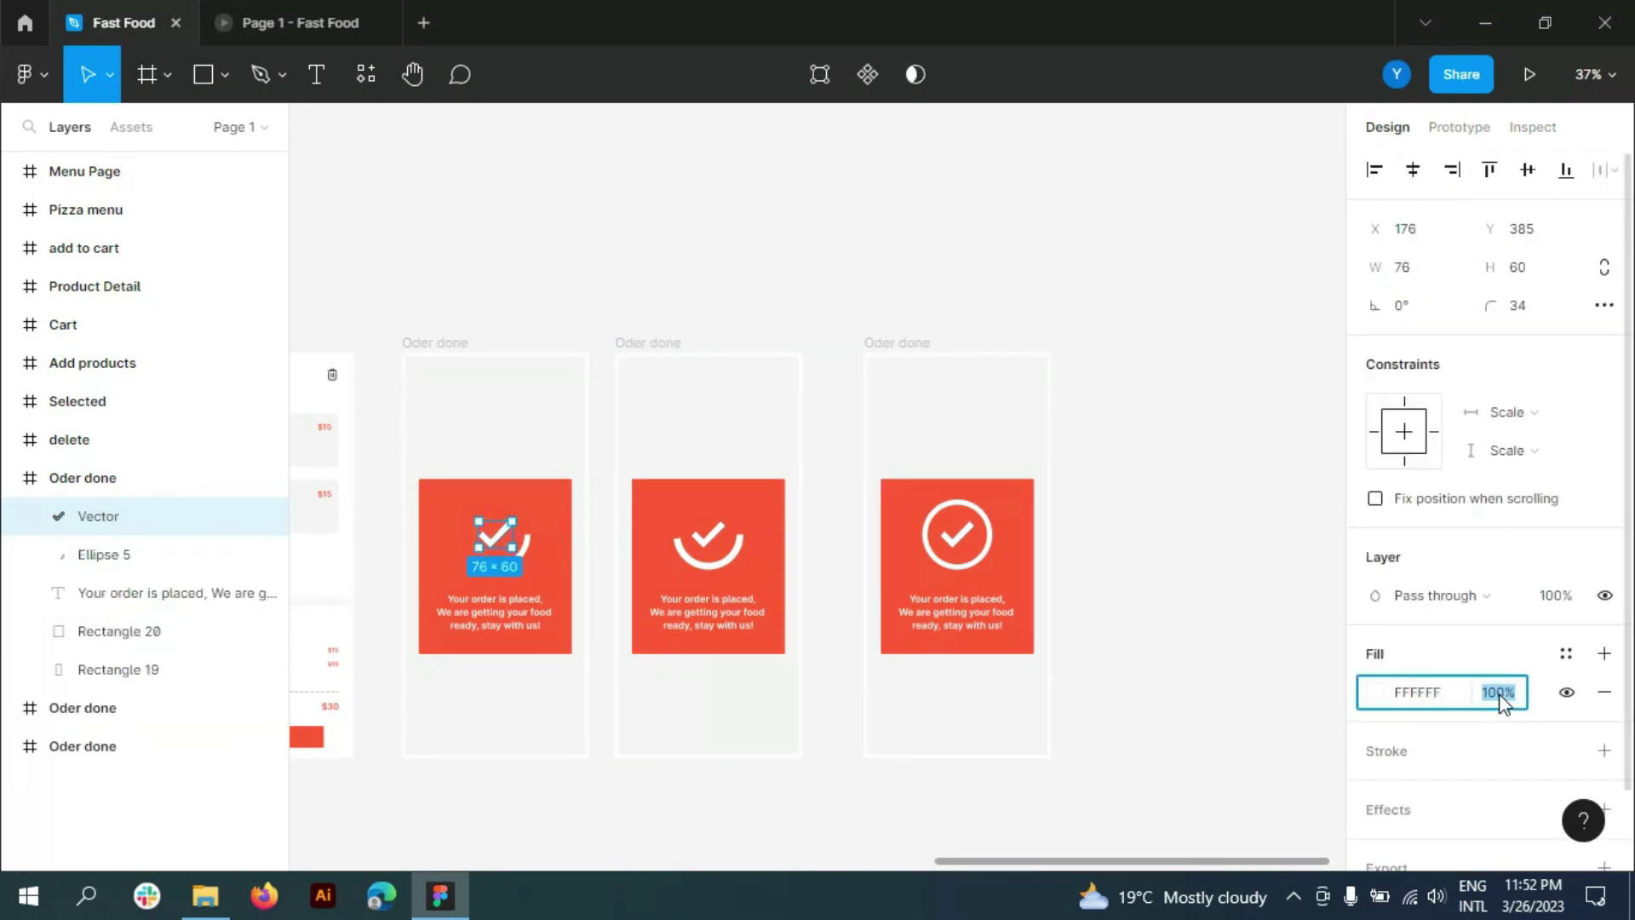
key(Return)
click(708, 536)
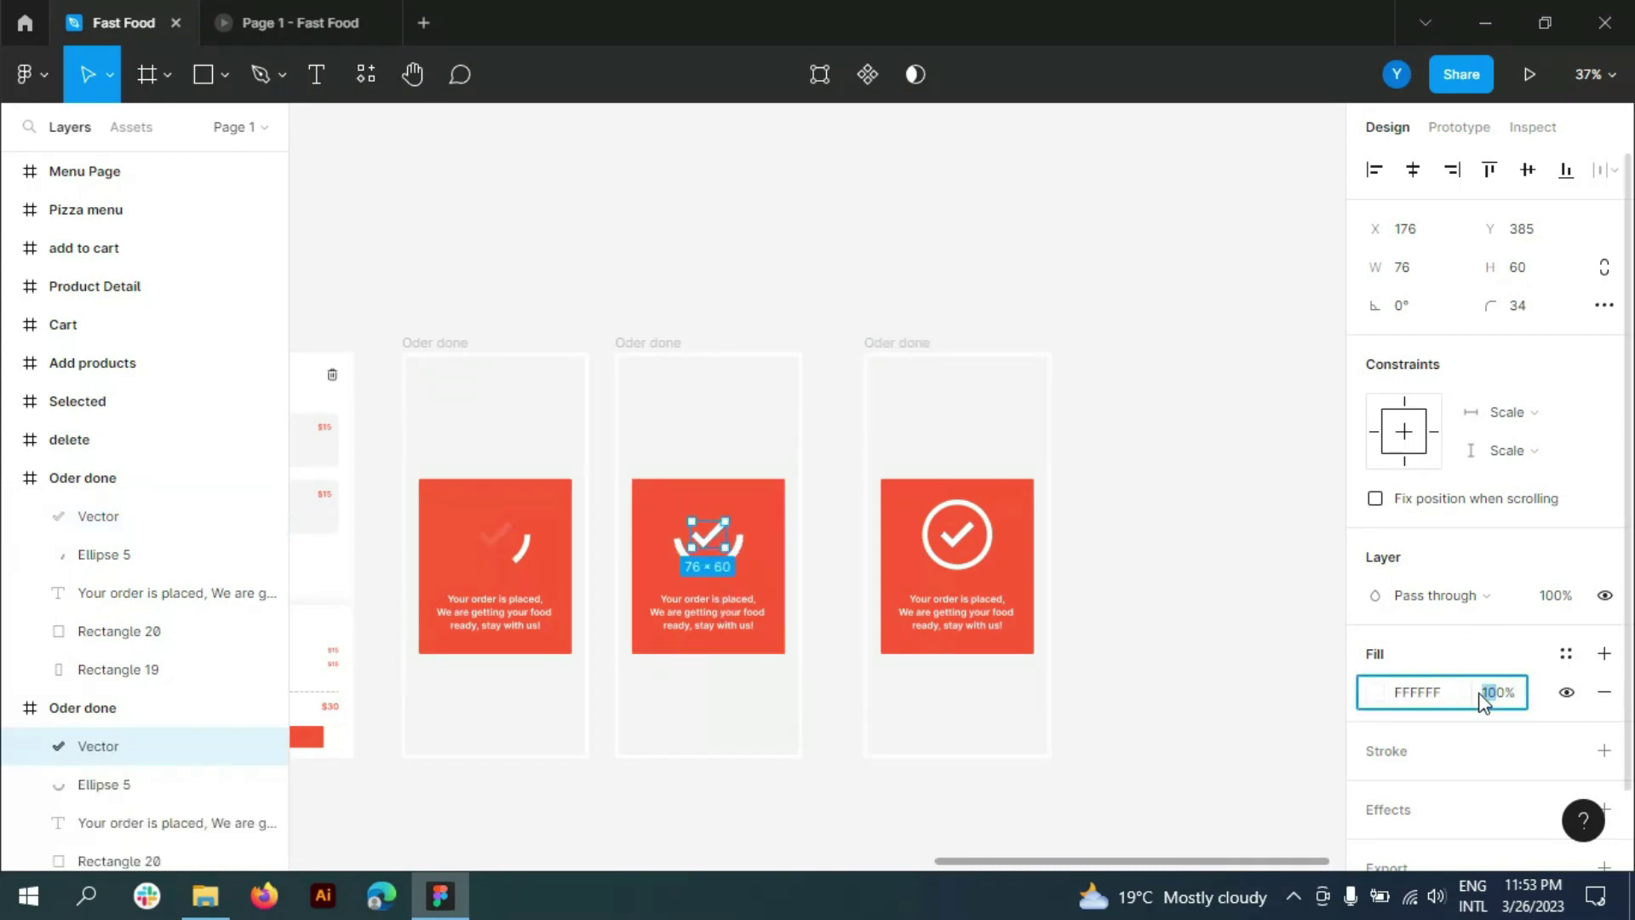
text(30)
text(50)
key(Return)
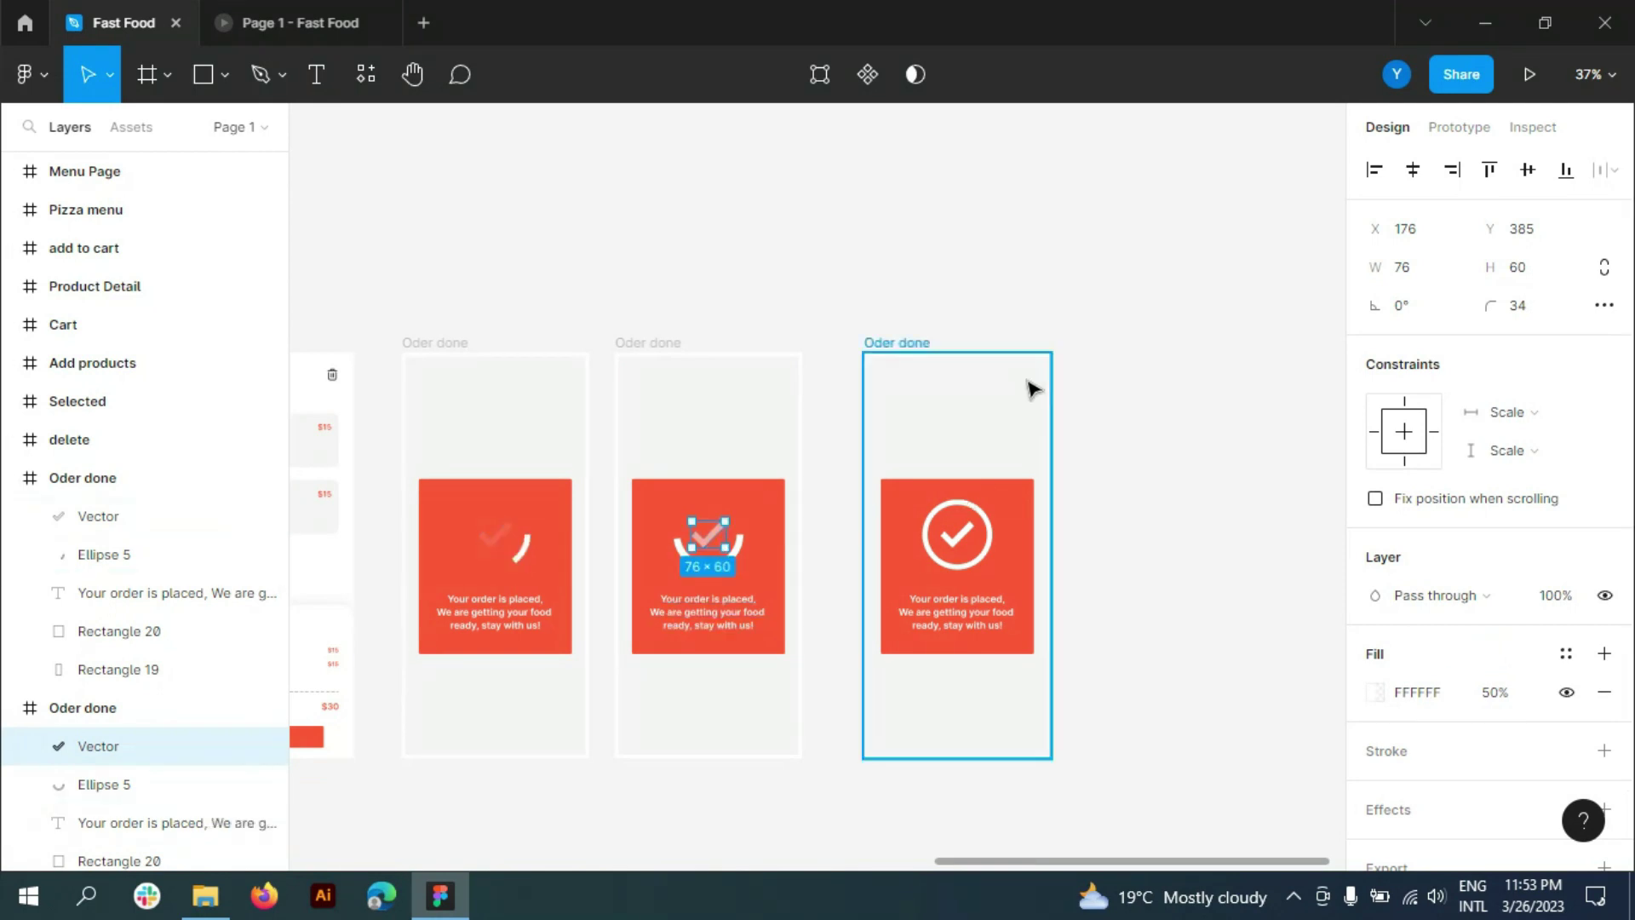
- Preview the prototype, remove Mexican Delight from the cart, and check out to the order-placed screen
click(302, 17)
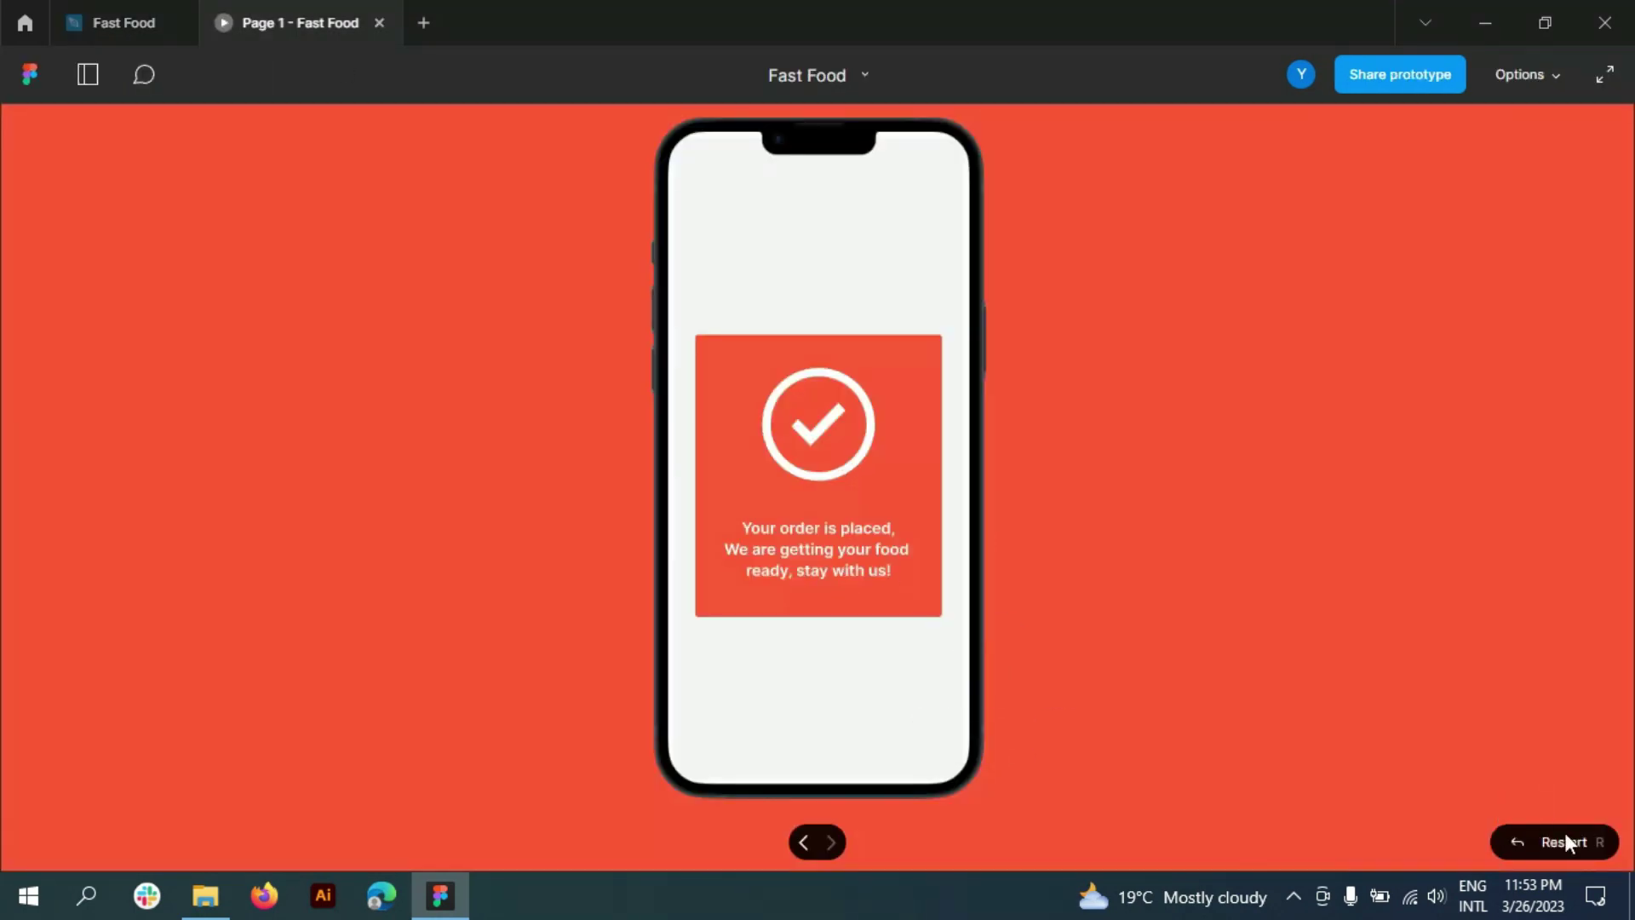
click(1567, 840)
click(756, 485)
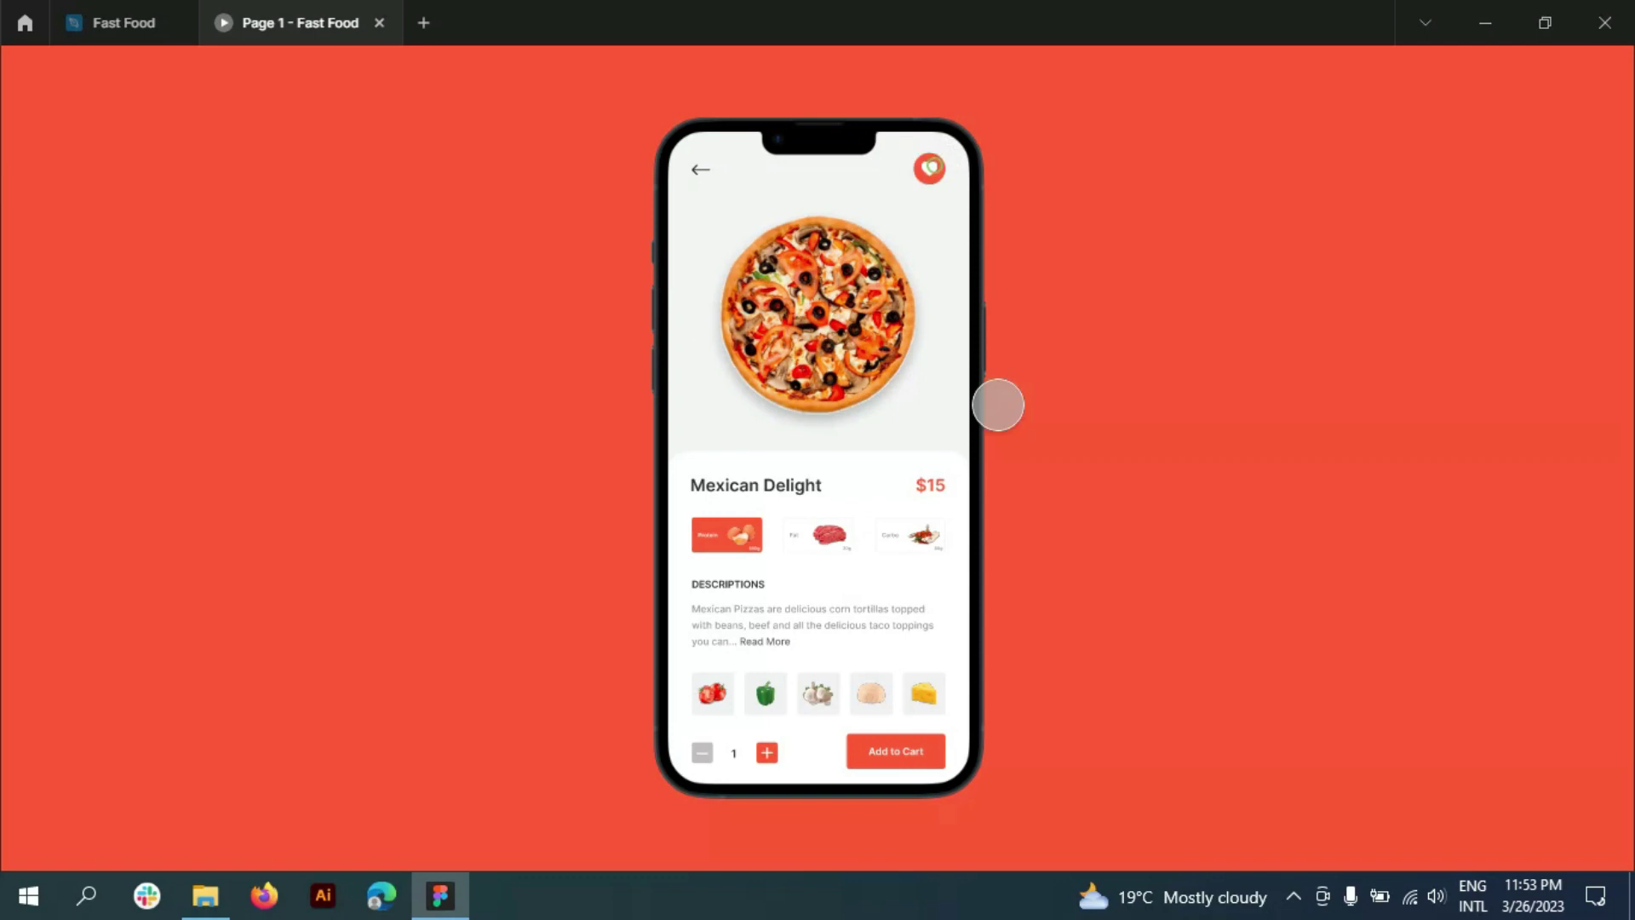
click(877, 753)
click(934, 167)
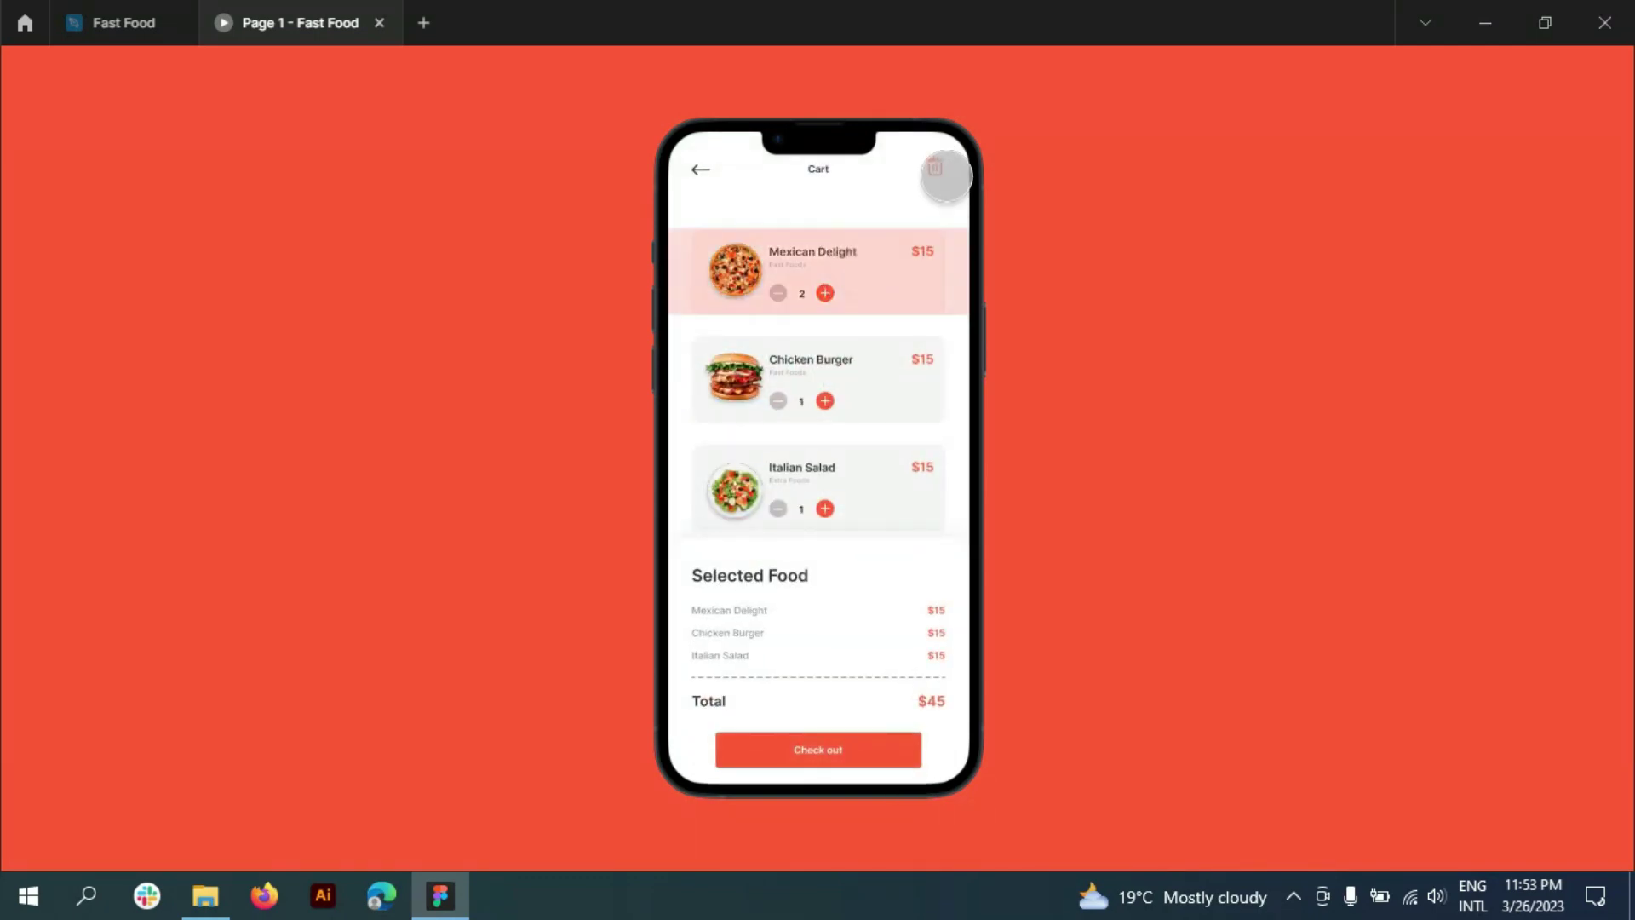
click(796, 751)
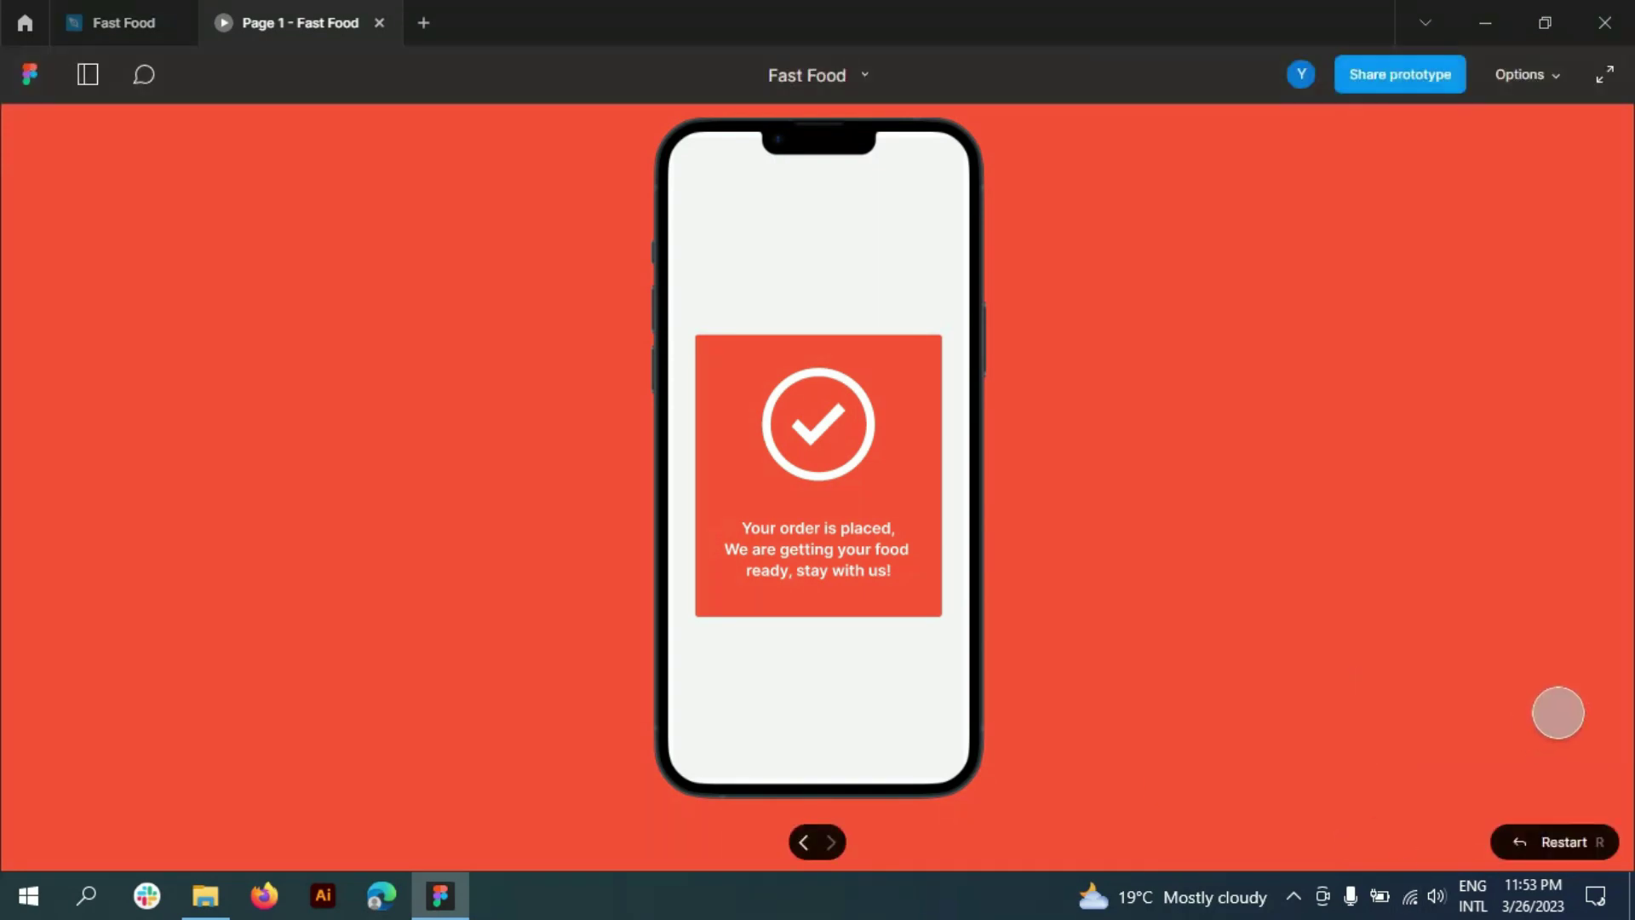
- Replay from home: add Mexican Delight from Pizza, raise it to 2, delete it, check out, return to the editor
click(1540, 839)
click(741, 384)
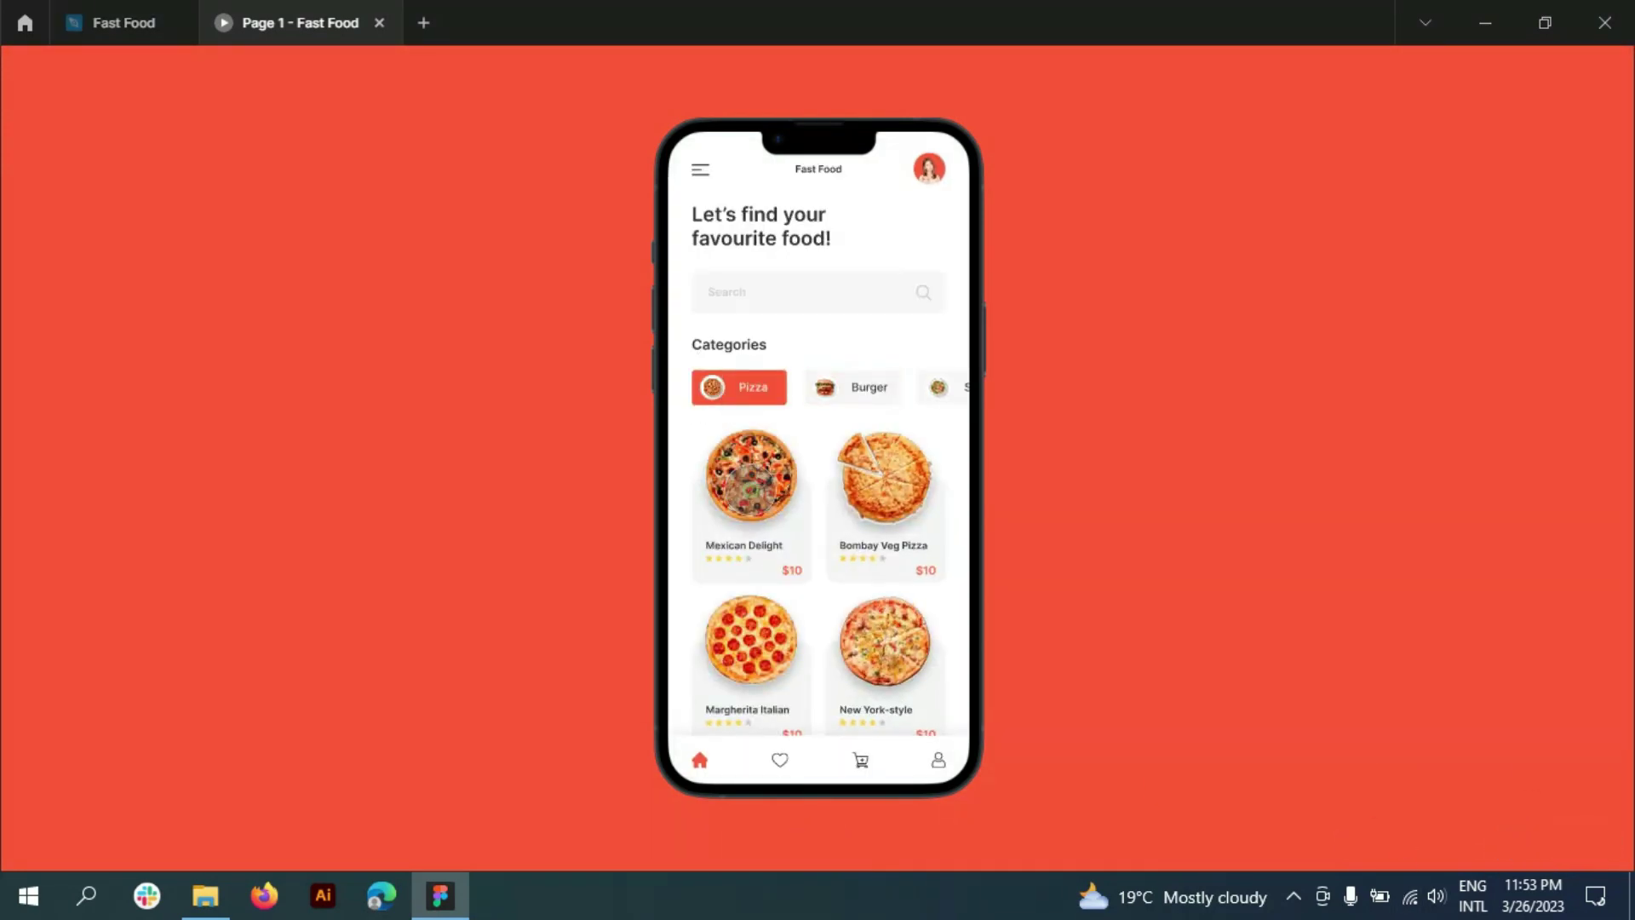
click(743, 475)
click(907, 753)
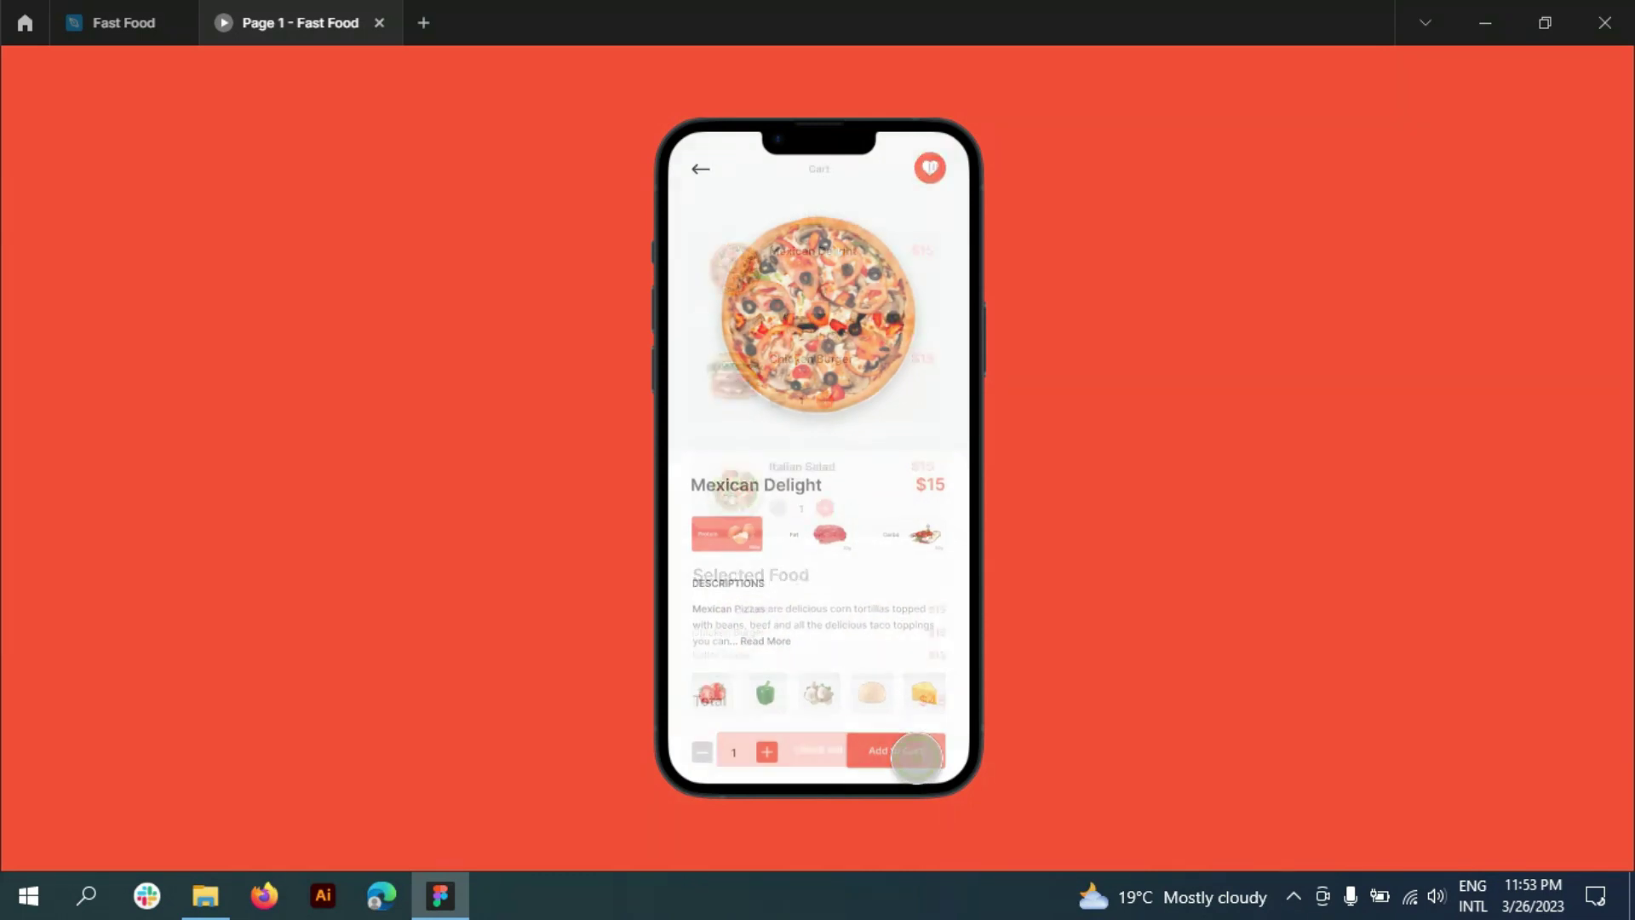
click(824, 293)
click(887, 269)
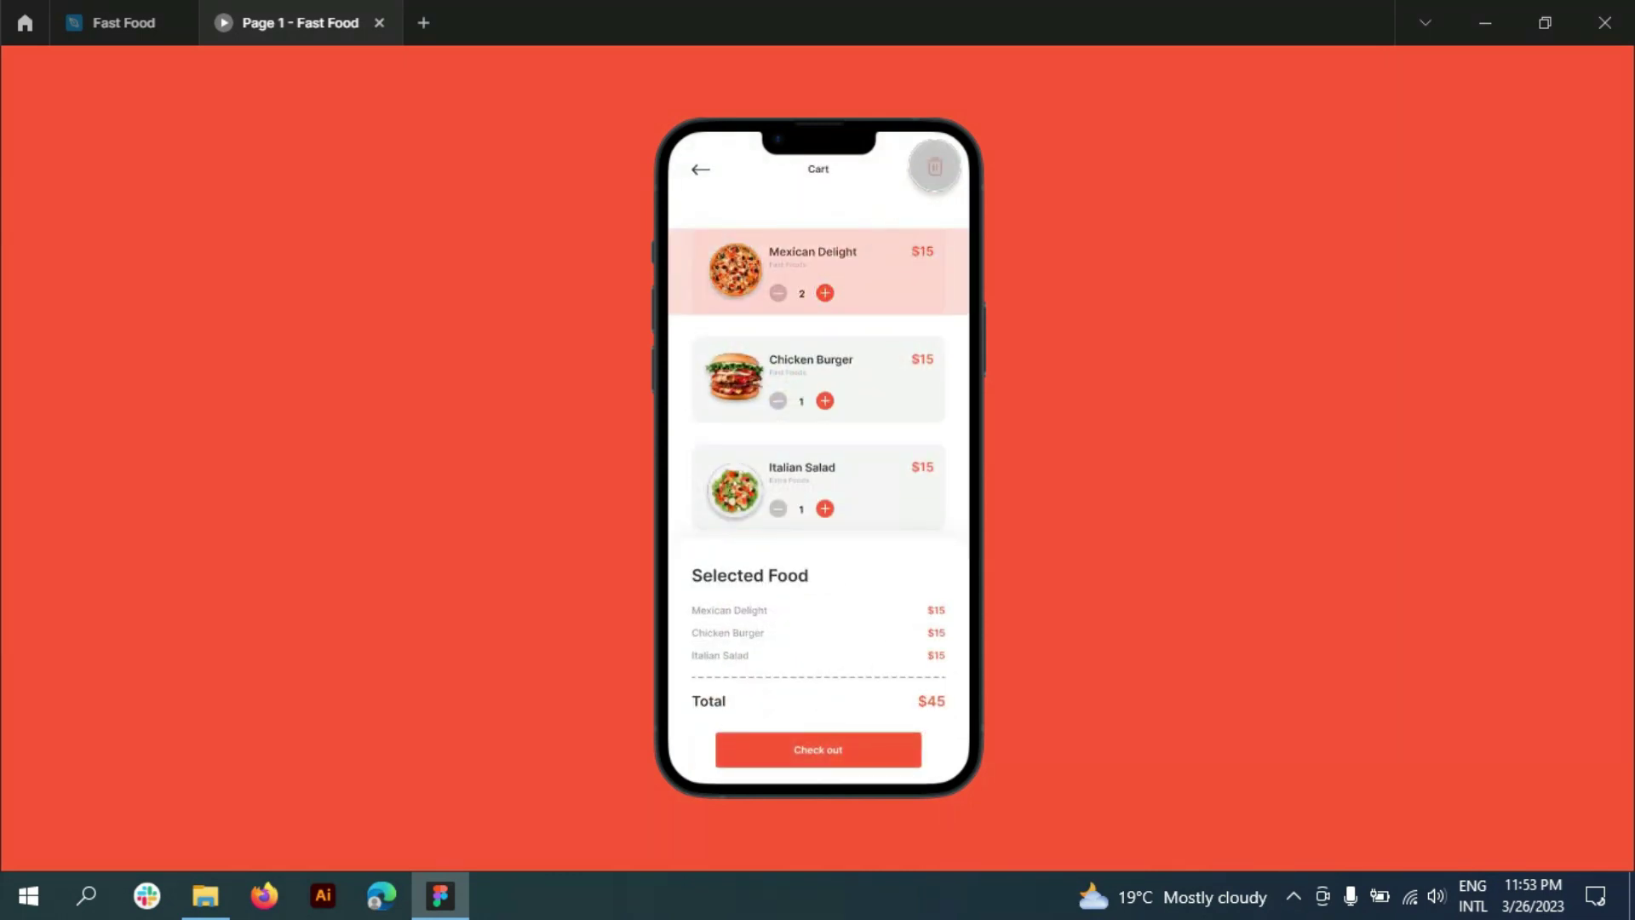
click(934, 166)
click(863, 748)
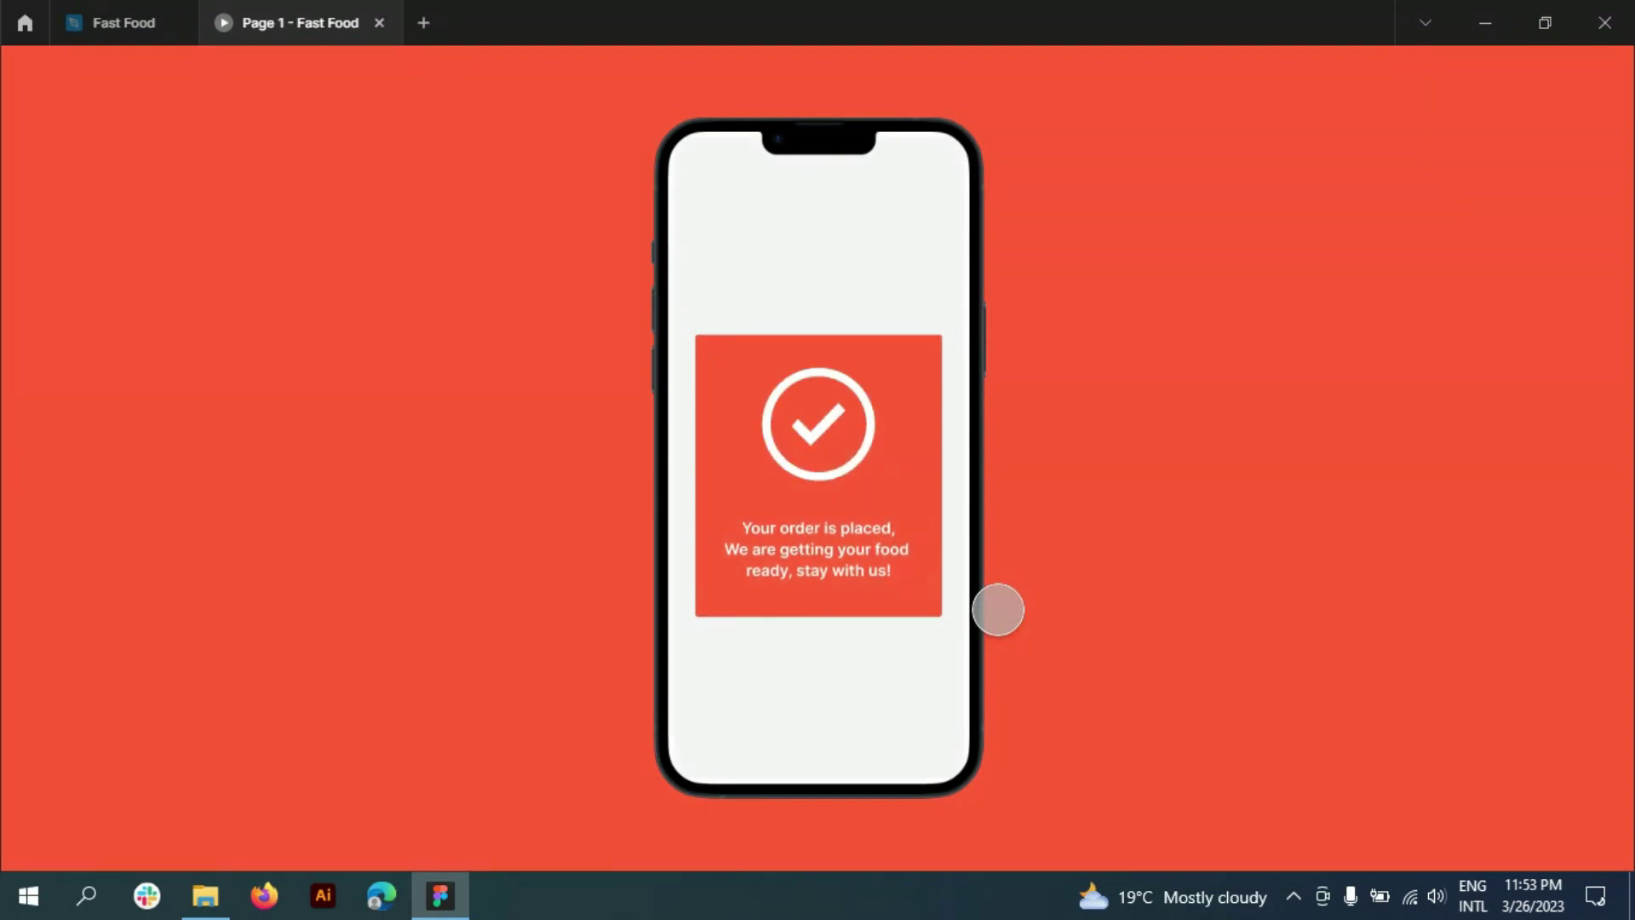
click(124, 22)
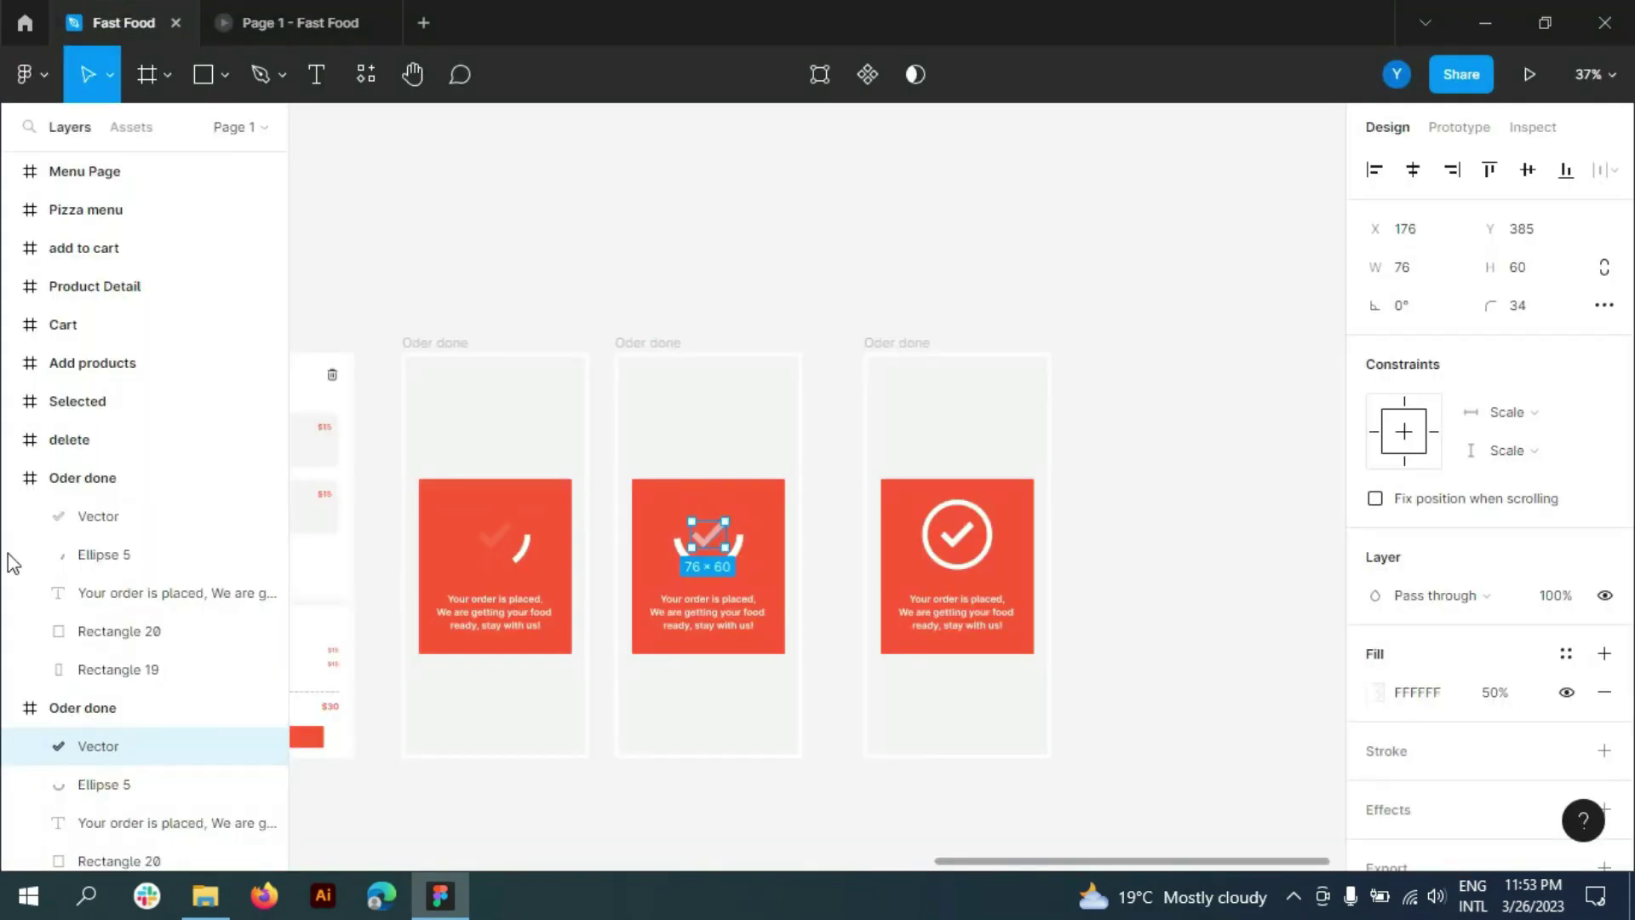
- Link the delete screen's checkout button to the first Oder done frame with a 1ms smart animate
click(10, 477)
click(10, 516)
click(78, 436)
scroll(425, 578, down, 1)
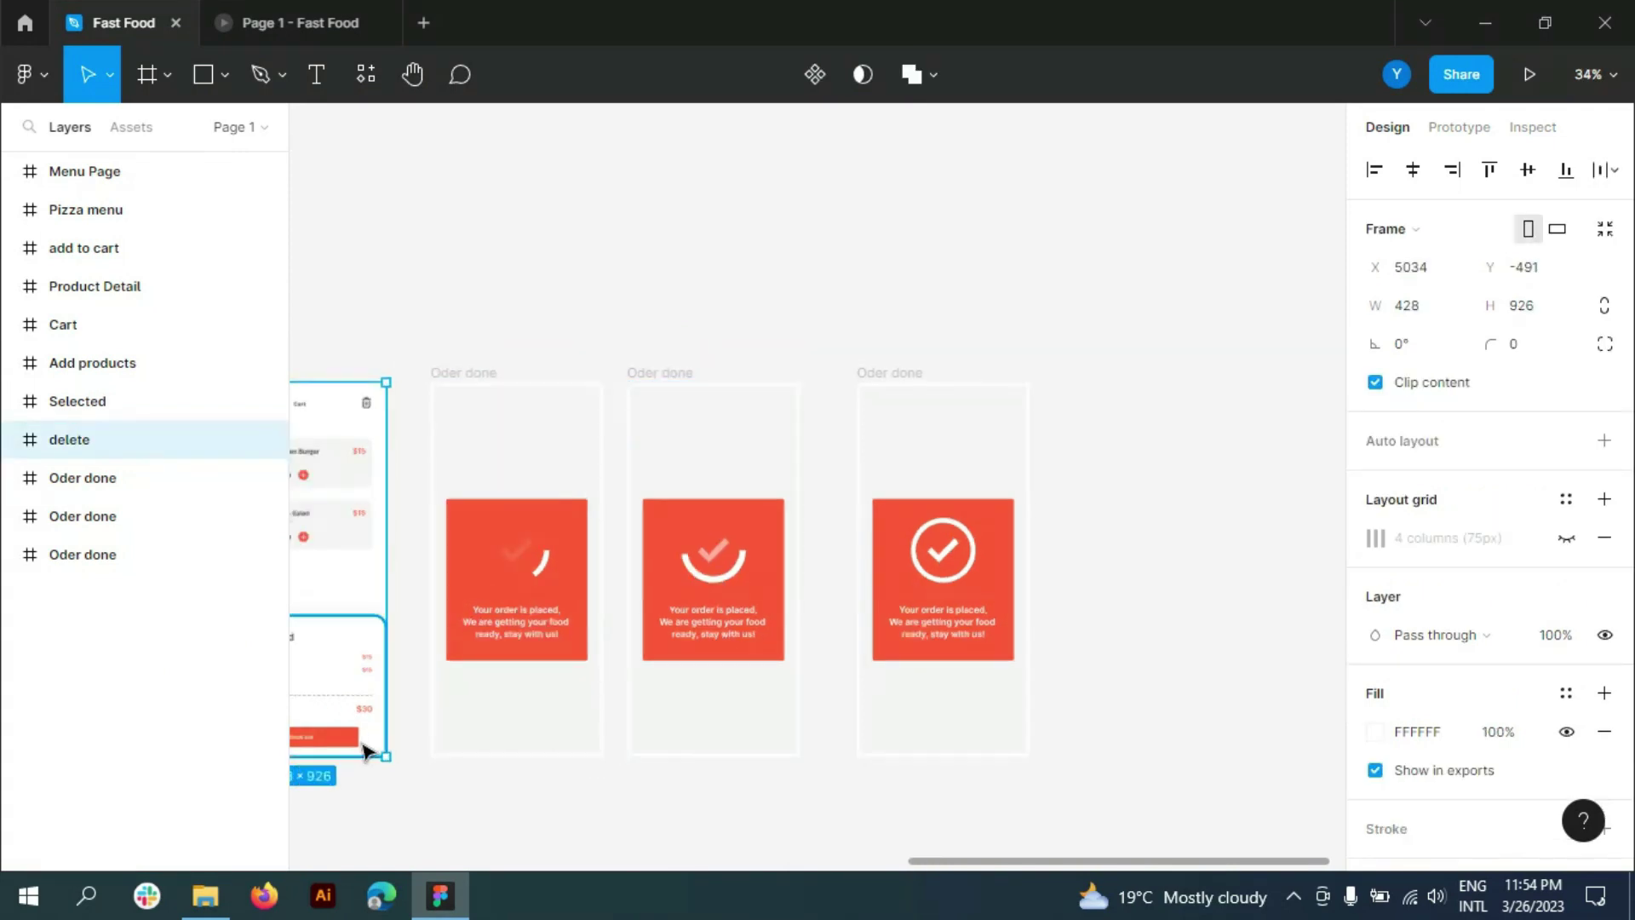
click(1461, 127)
drag(358, 736, 423, 568)
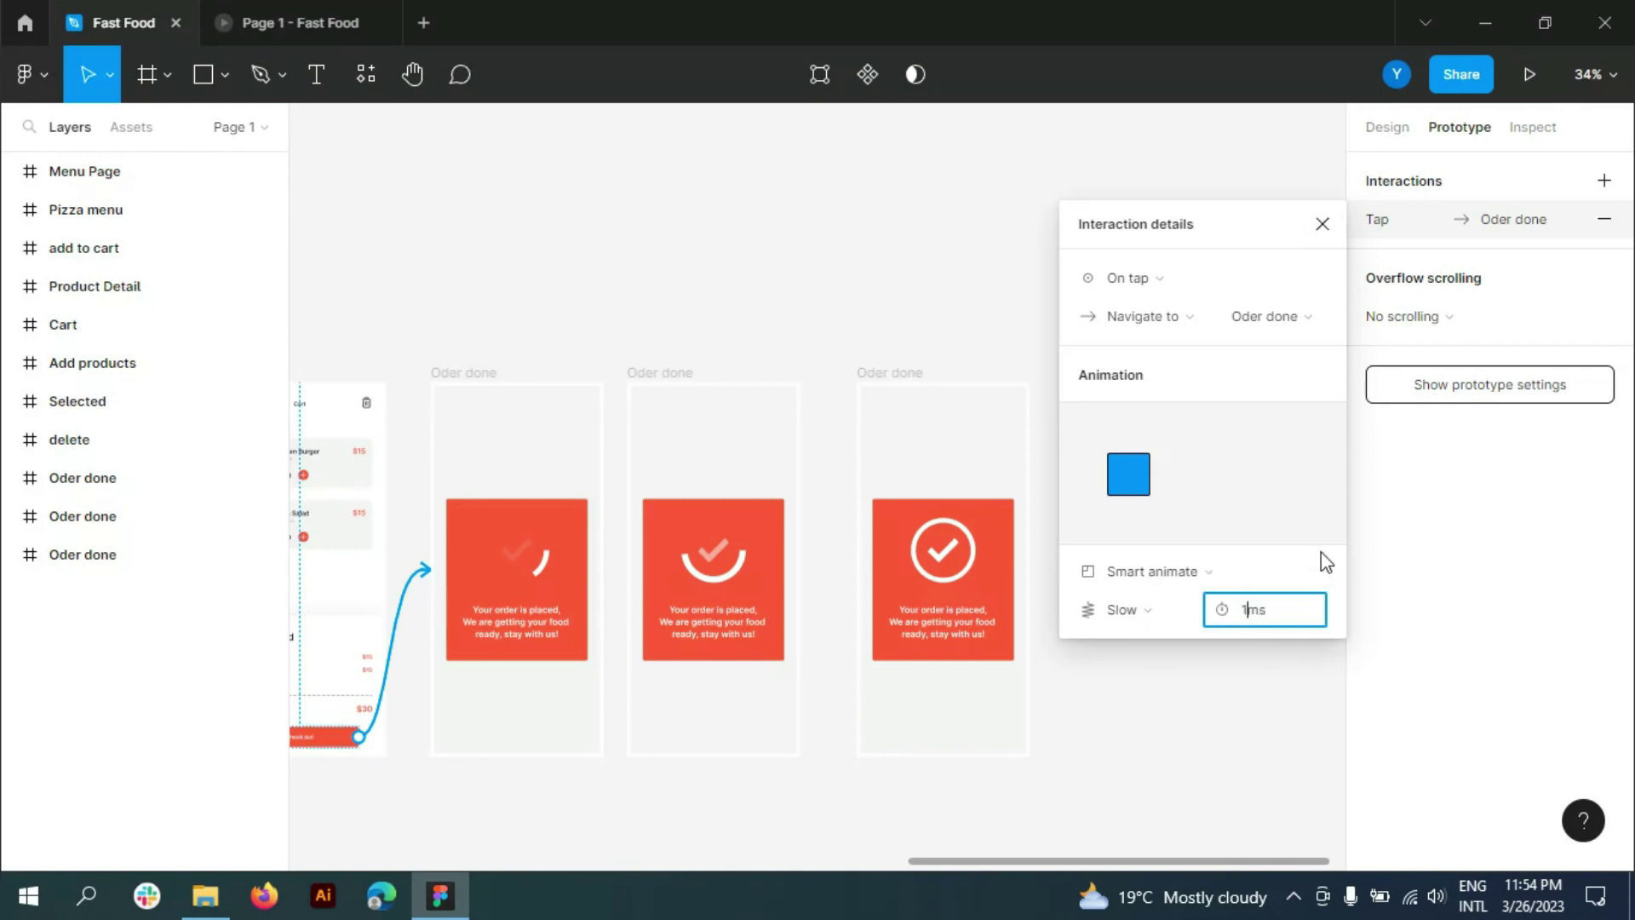
key(Return)
- Preview the flow: Mexican Delight to cart, raise to 2, delete, check out, then back to the editor
key(ctrl+alt+Return)
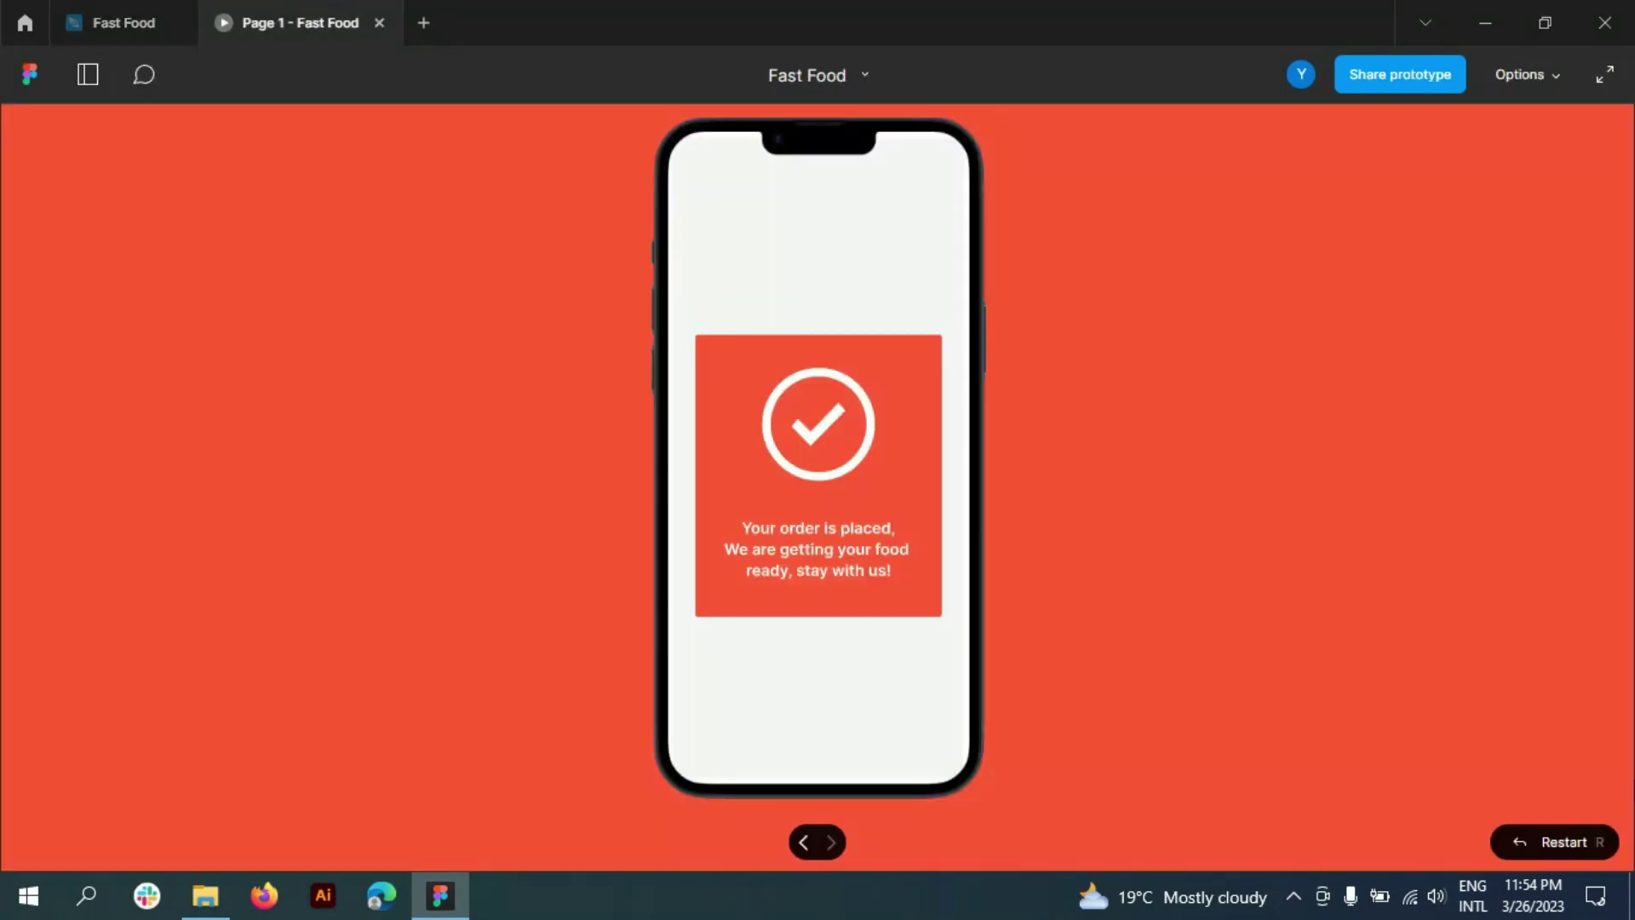
click(1566, 844)
click(753, 379)
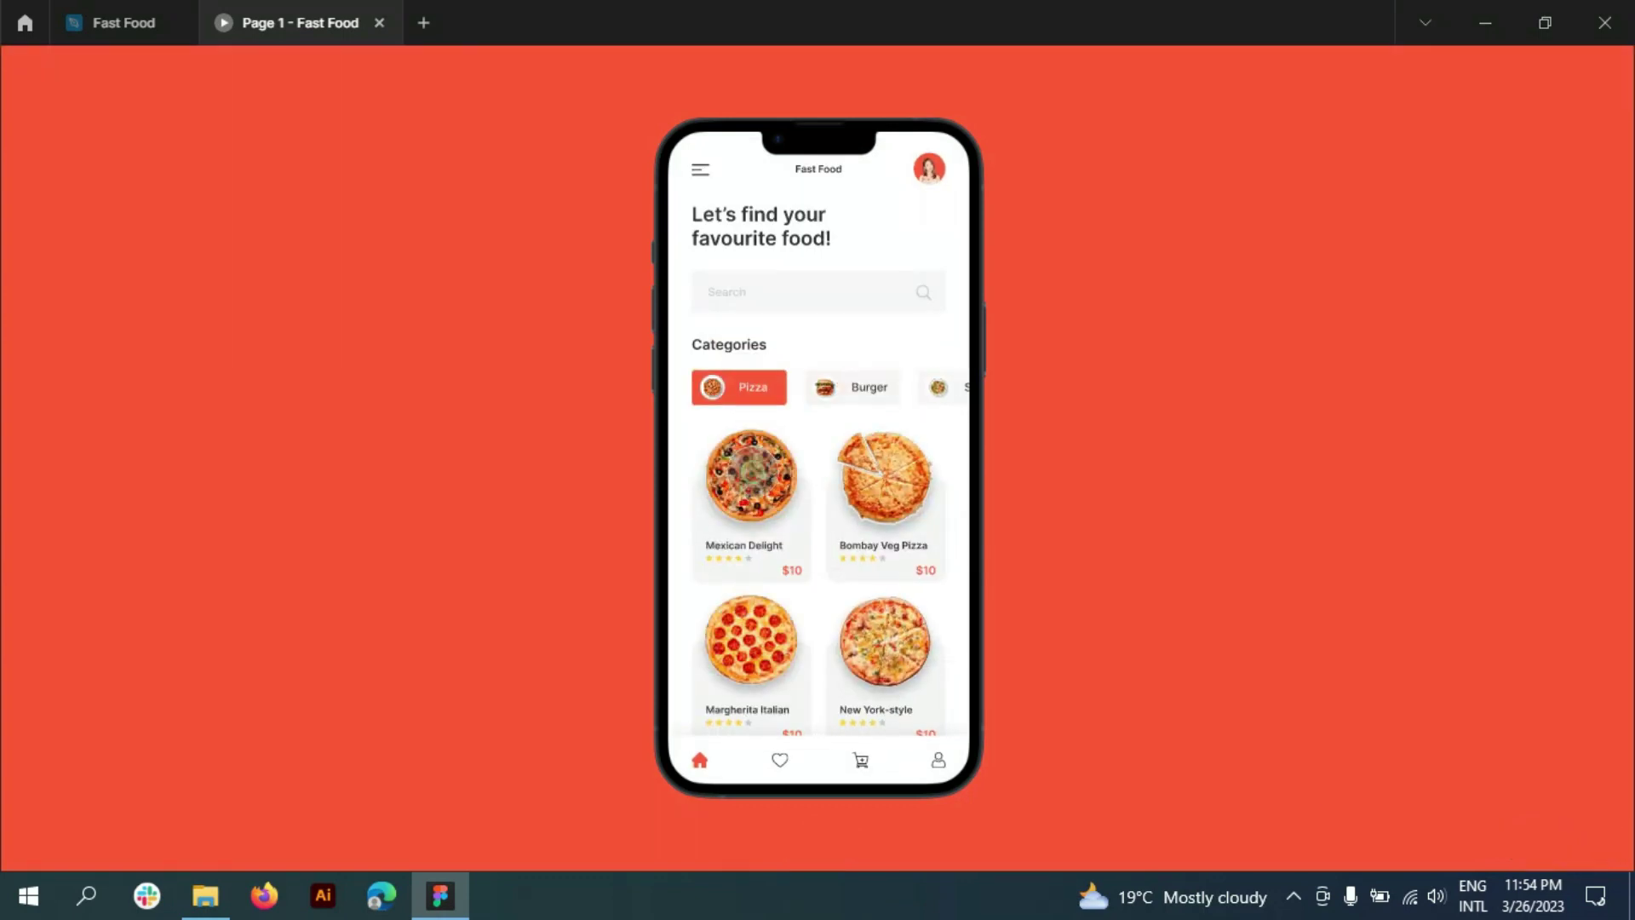
click(896, 751)
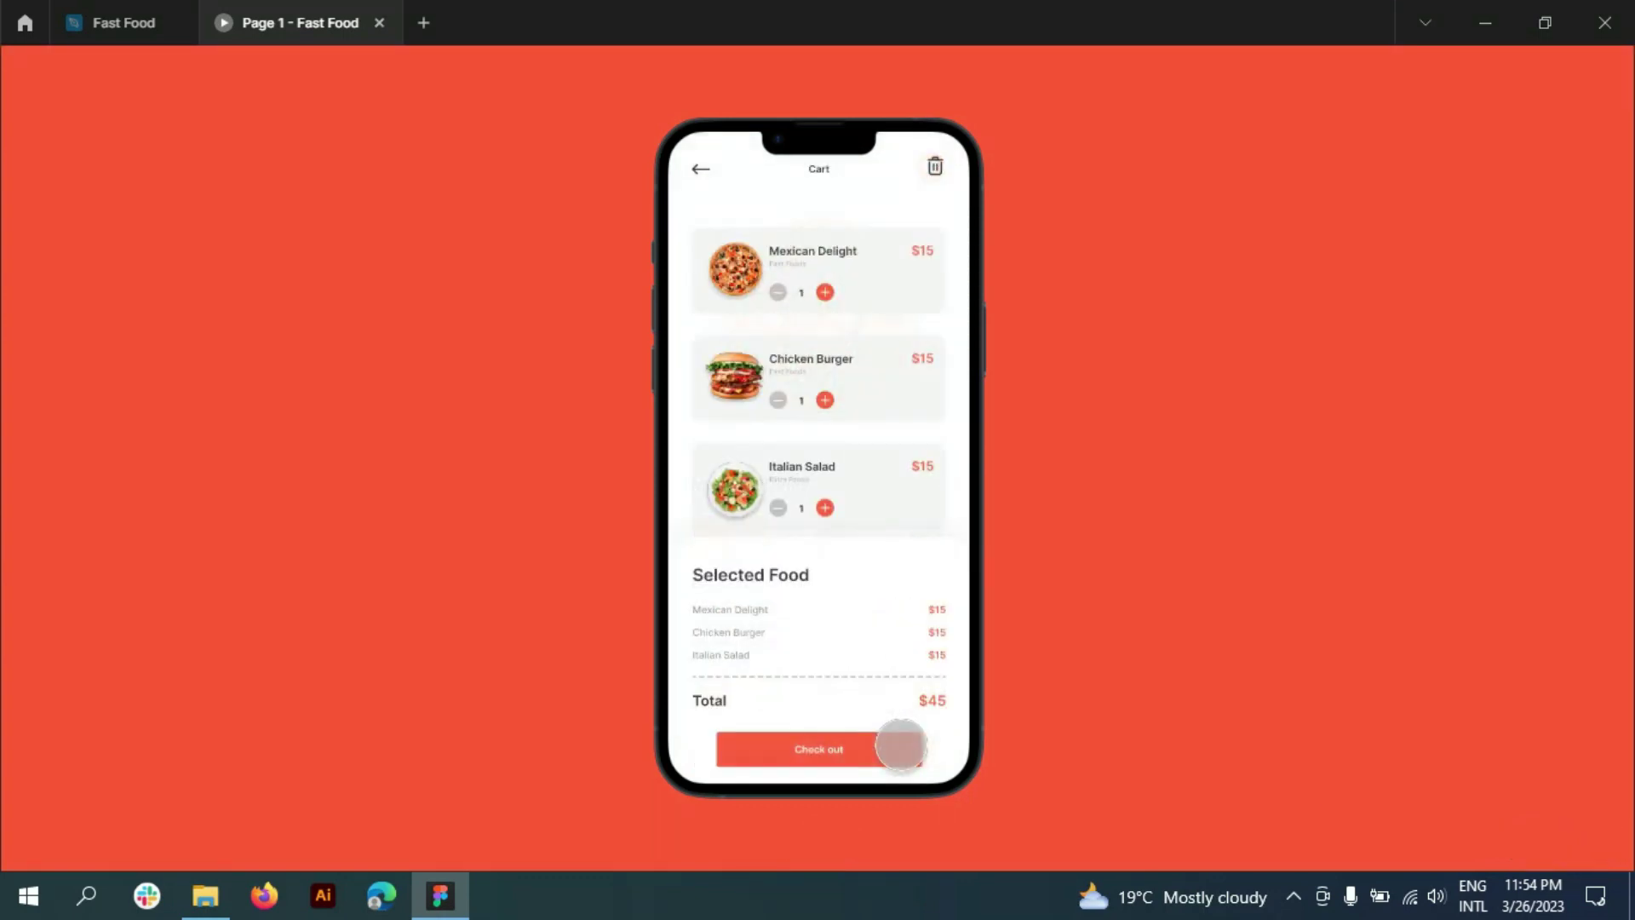
click(825, 292)
click(934, 167)
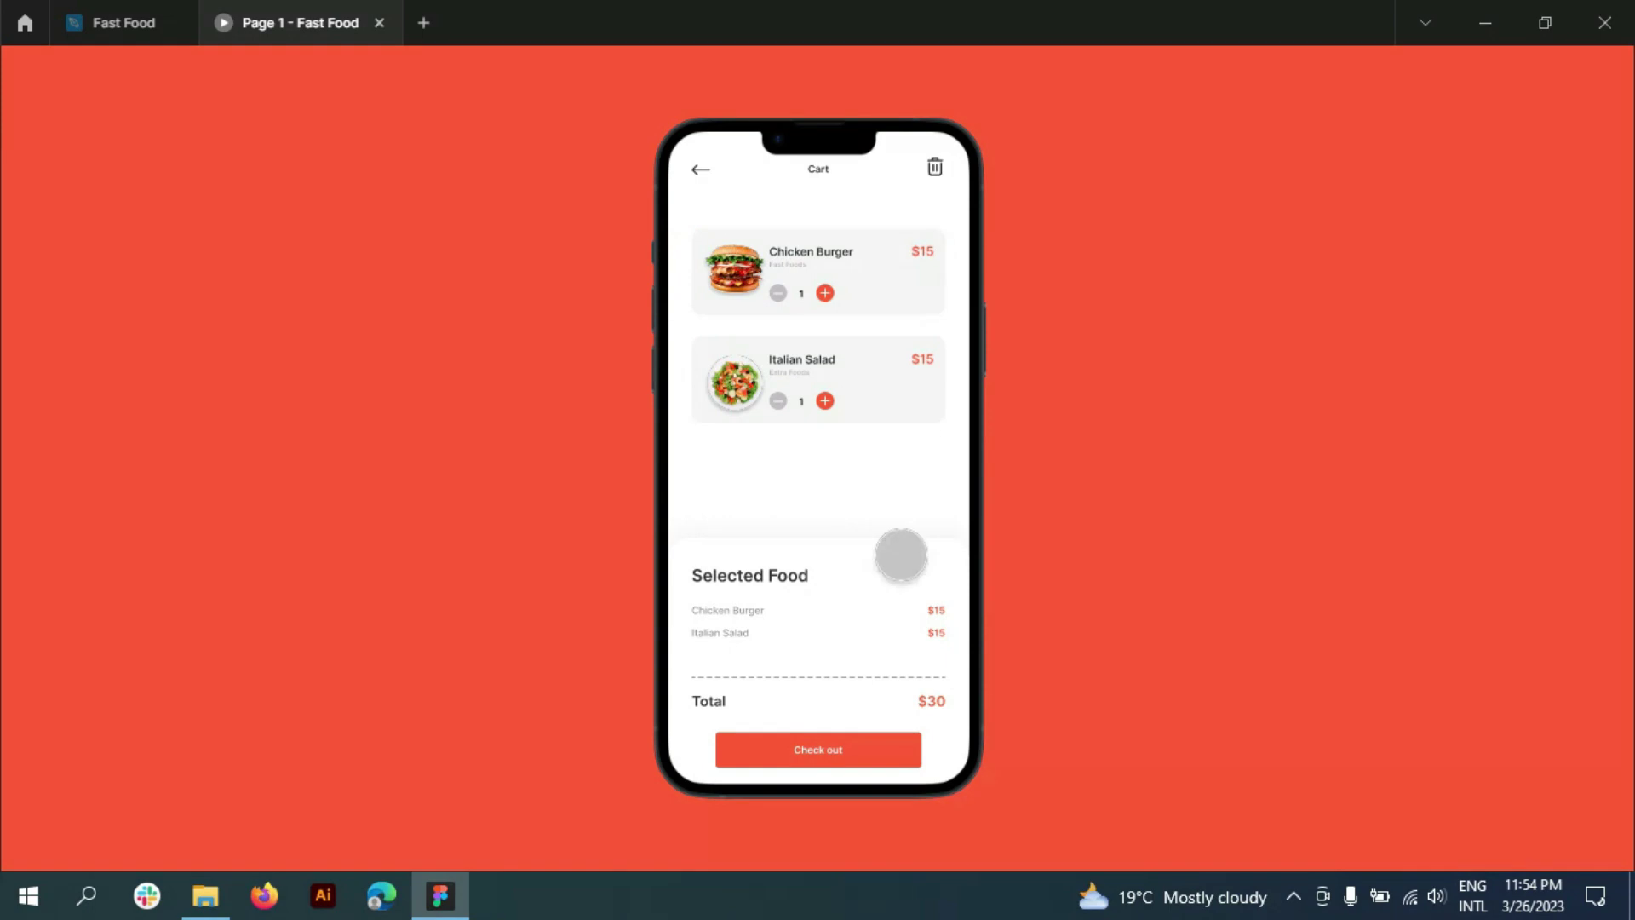
click(850, 749)
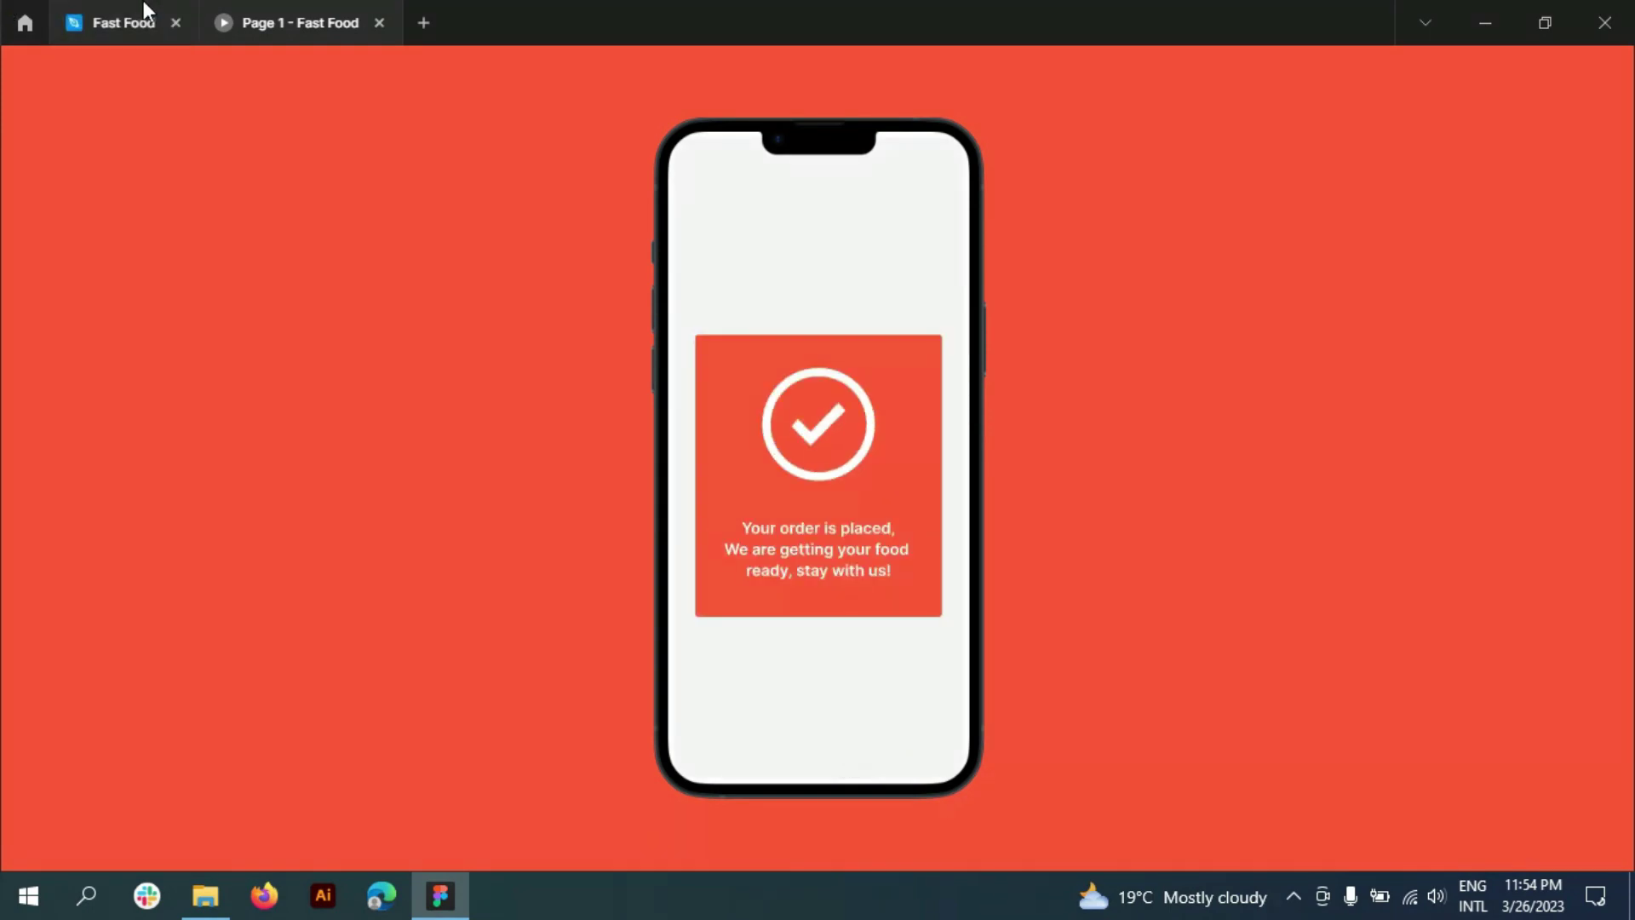
click(140, 21)
click(886, 260)
- Reopen the prototype preview, step back to the cart, and replay checkout into the order-placed screen
scroll(894, 266, down, 5)
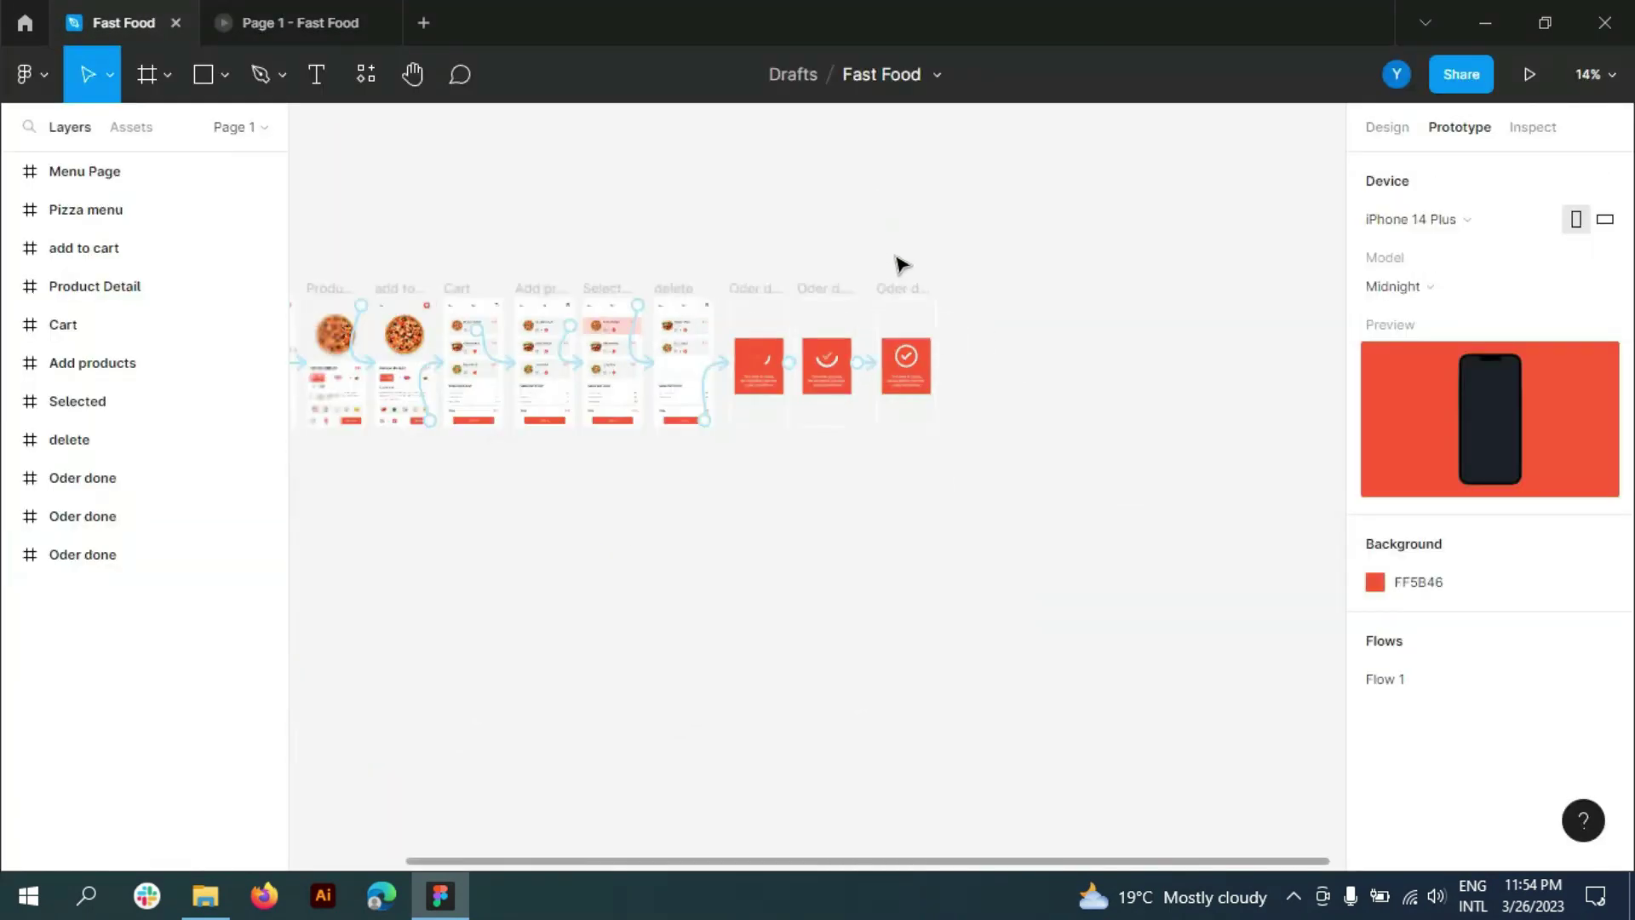
scroll(354, 249, down, 3)
scroll(593, 230, up, 1)
scroll(621, 208, up, 1)
click(303, 8)
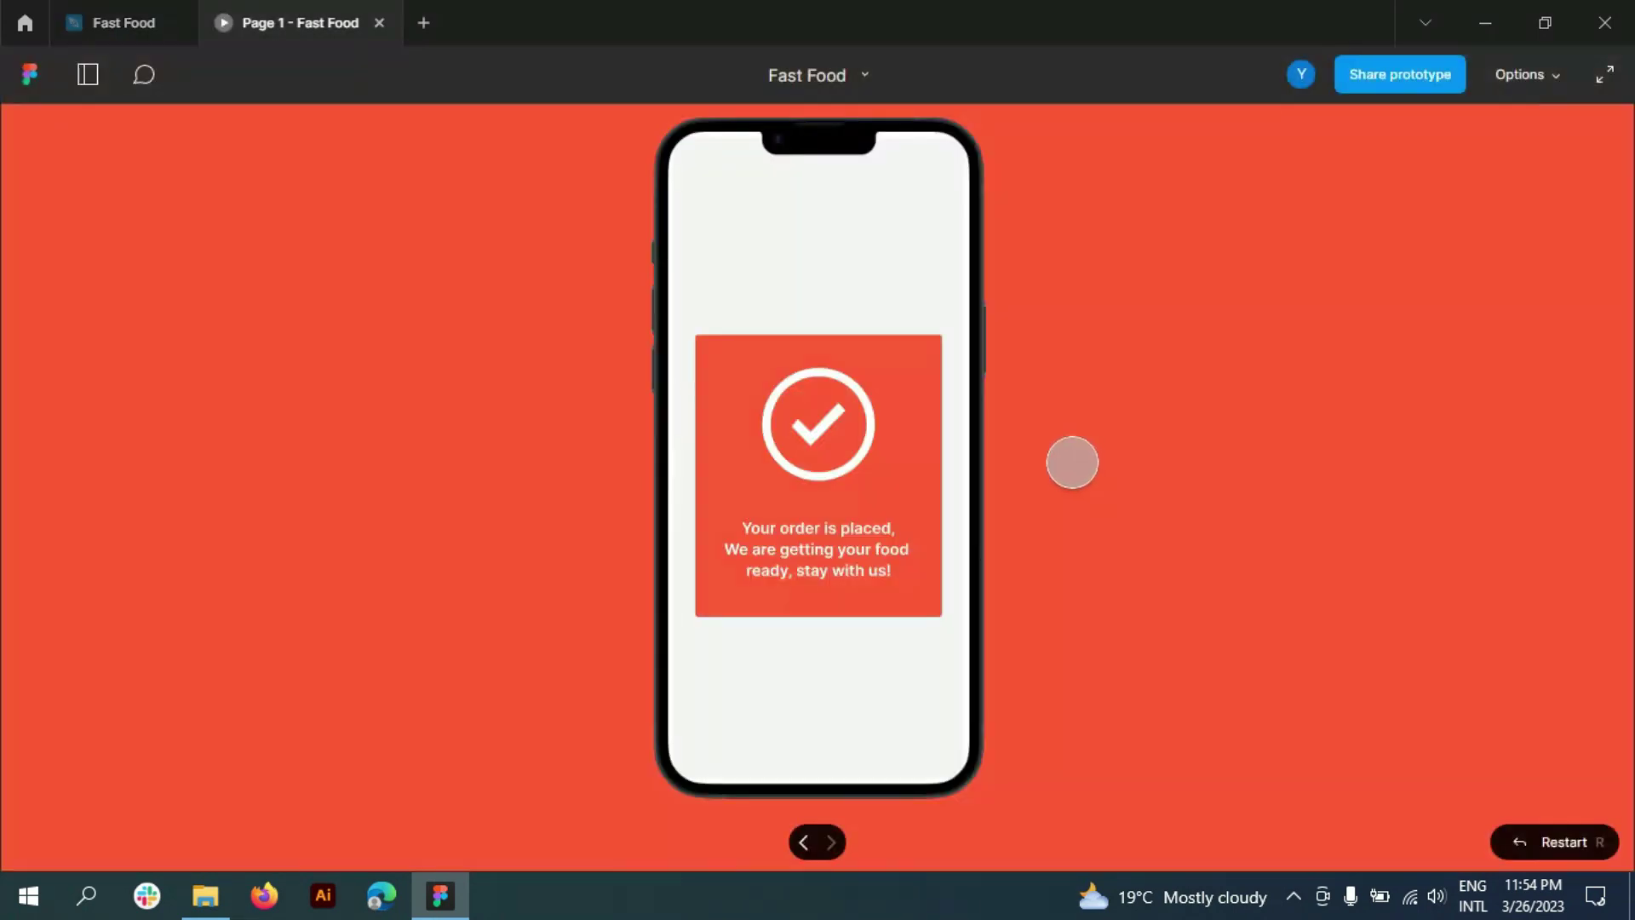
click(803, 842)
click(820, 745)
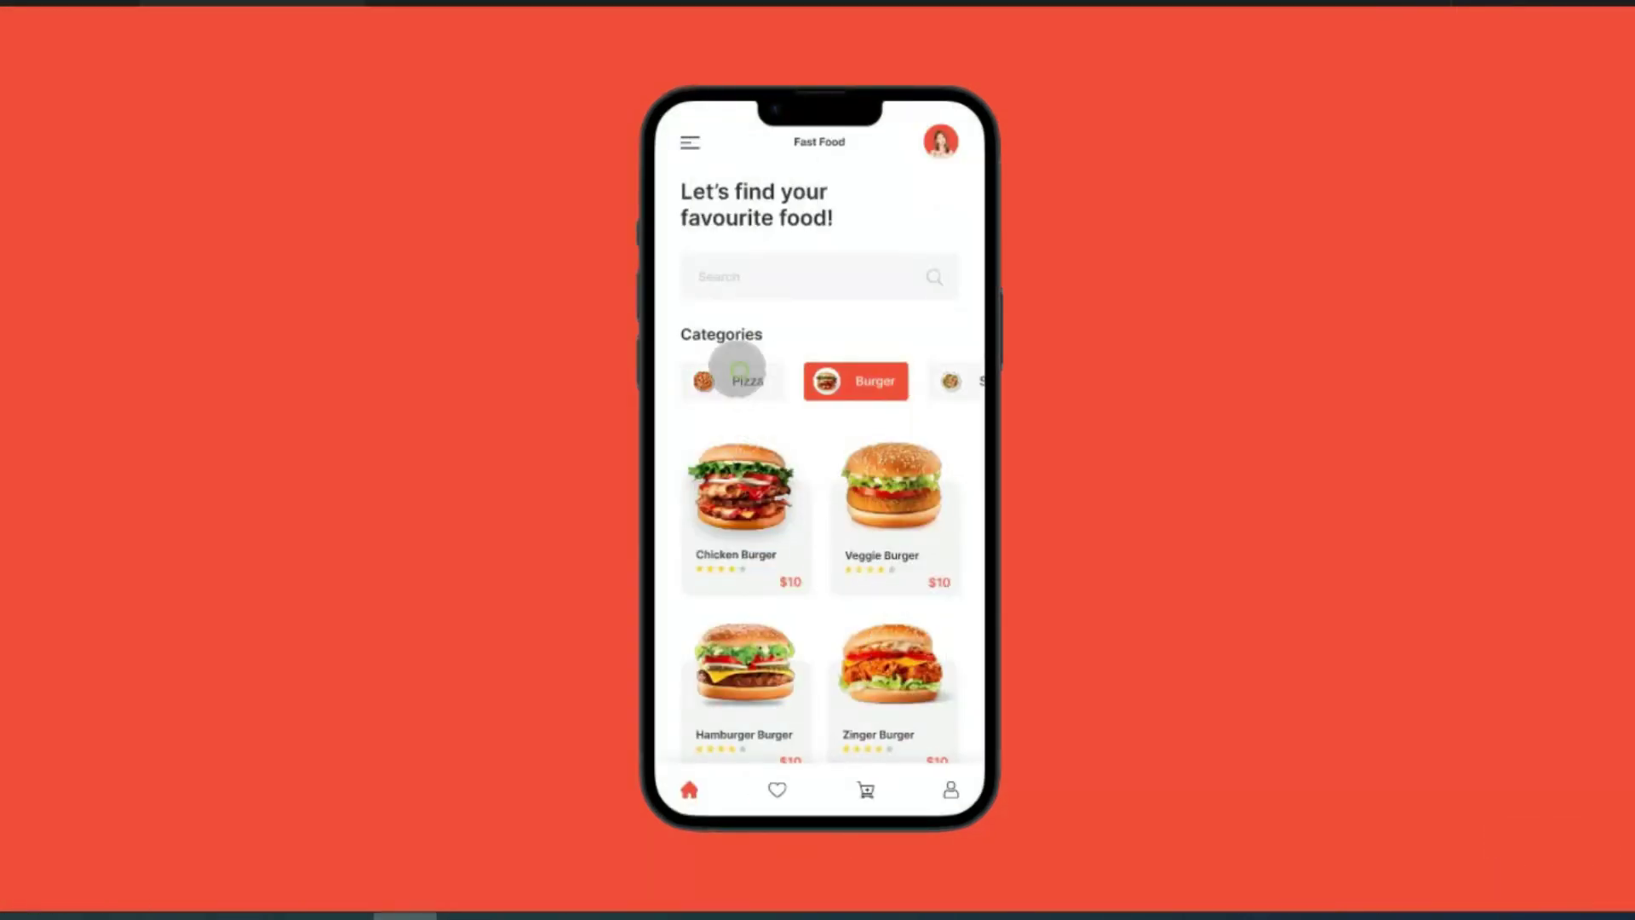
- From the Pizza category, add Mexican Delight to the cart, trash it, and check out to the confirmation
click(737, 370)
click(745, 473)
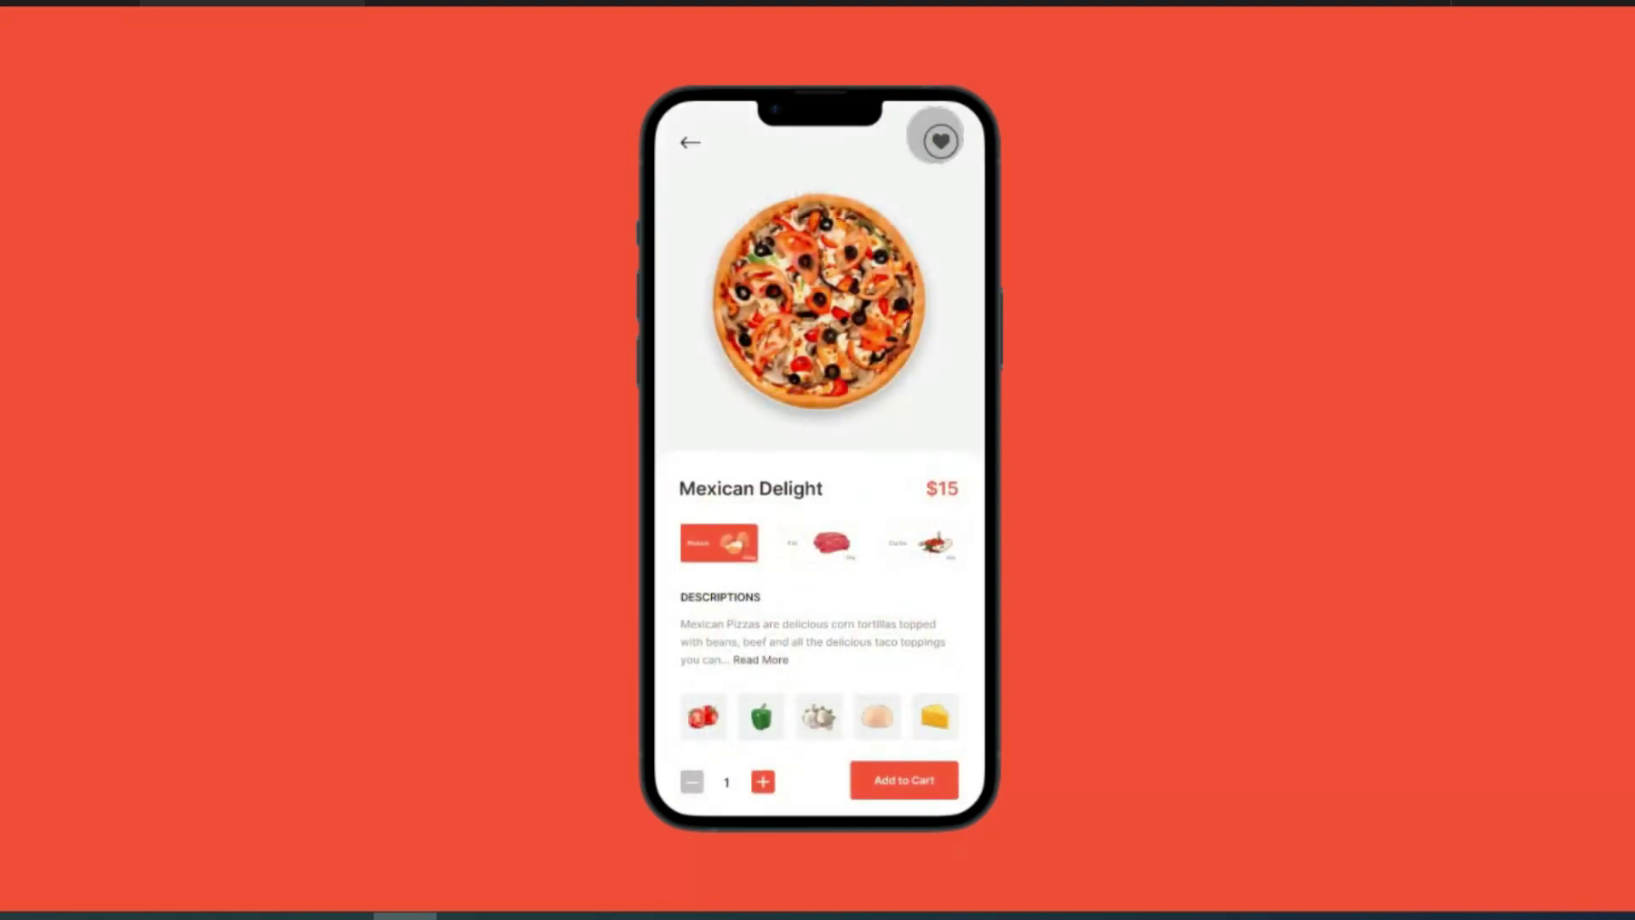
click(910, 773)
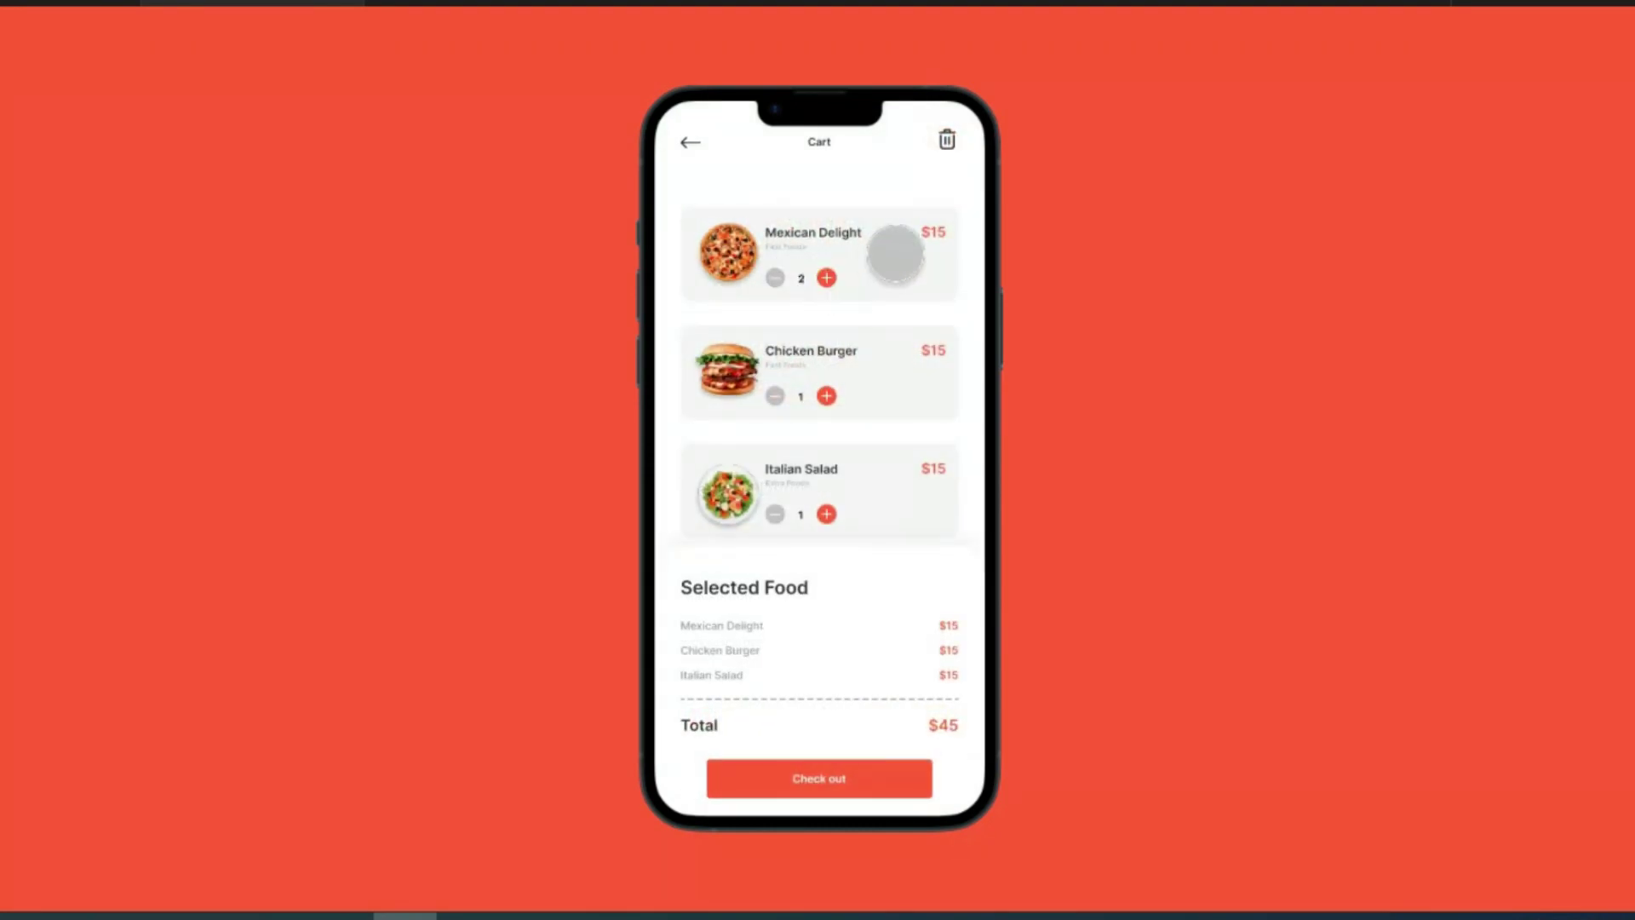
click(891, 247)
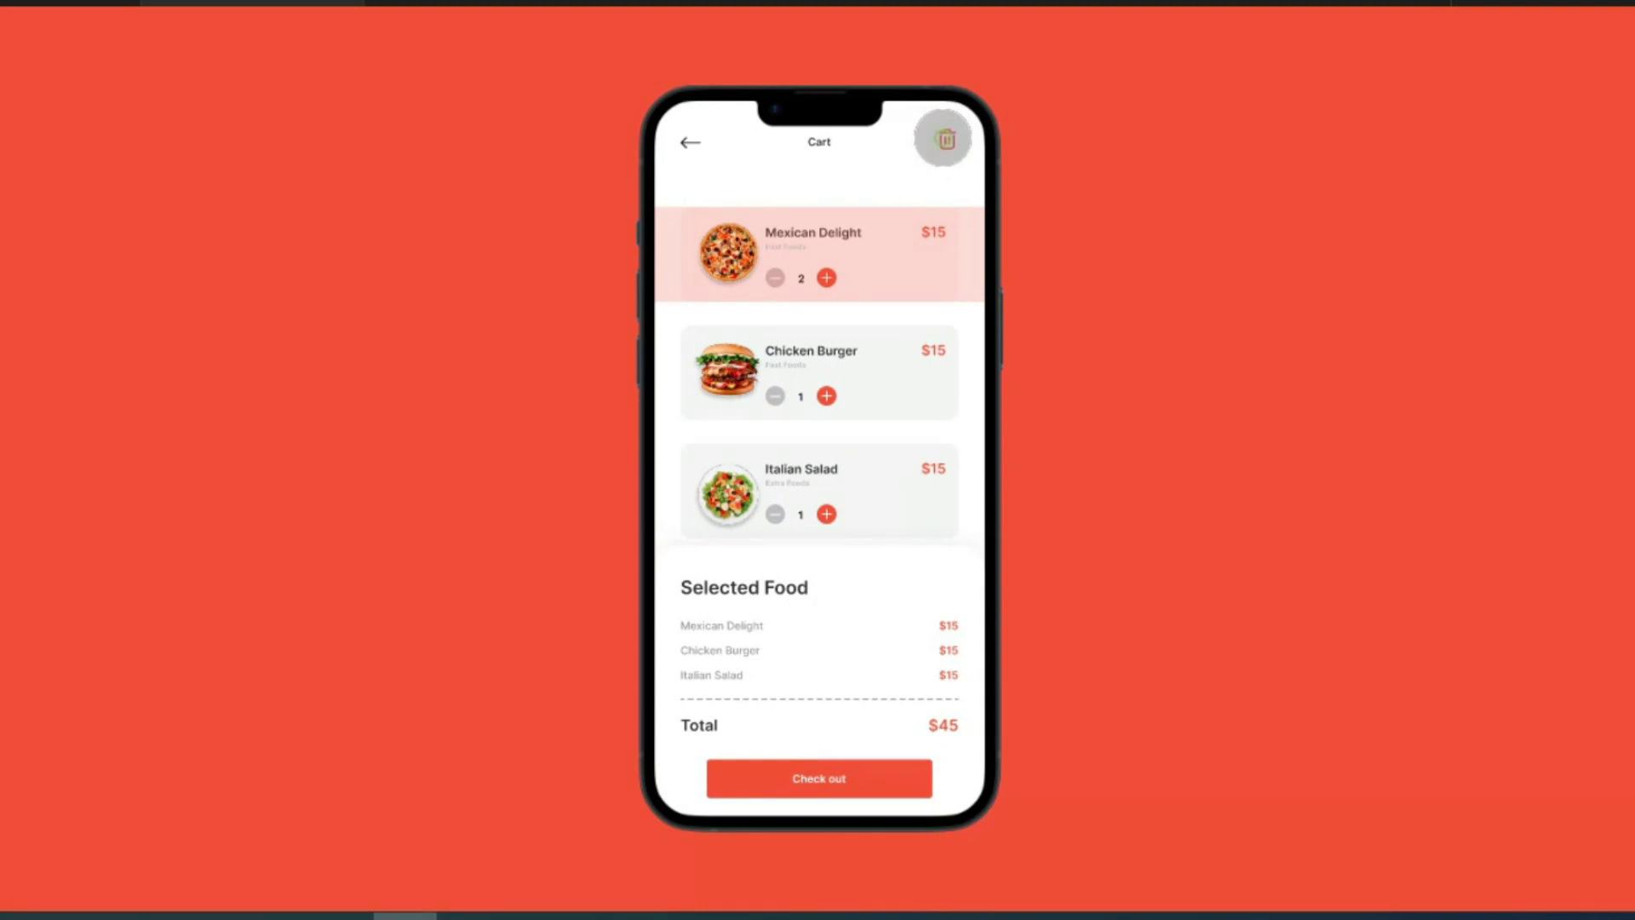
click(942, 138)
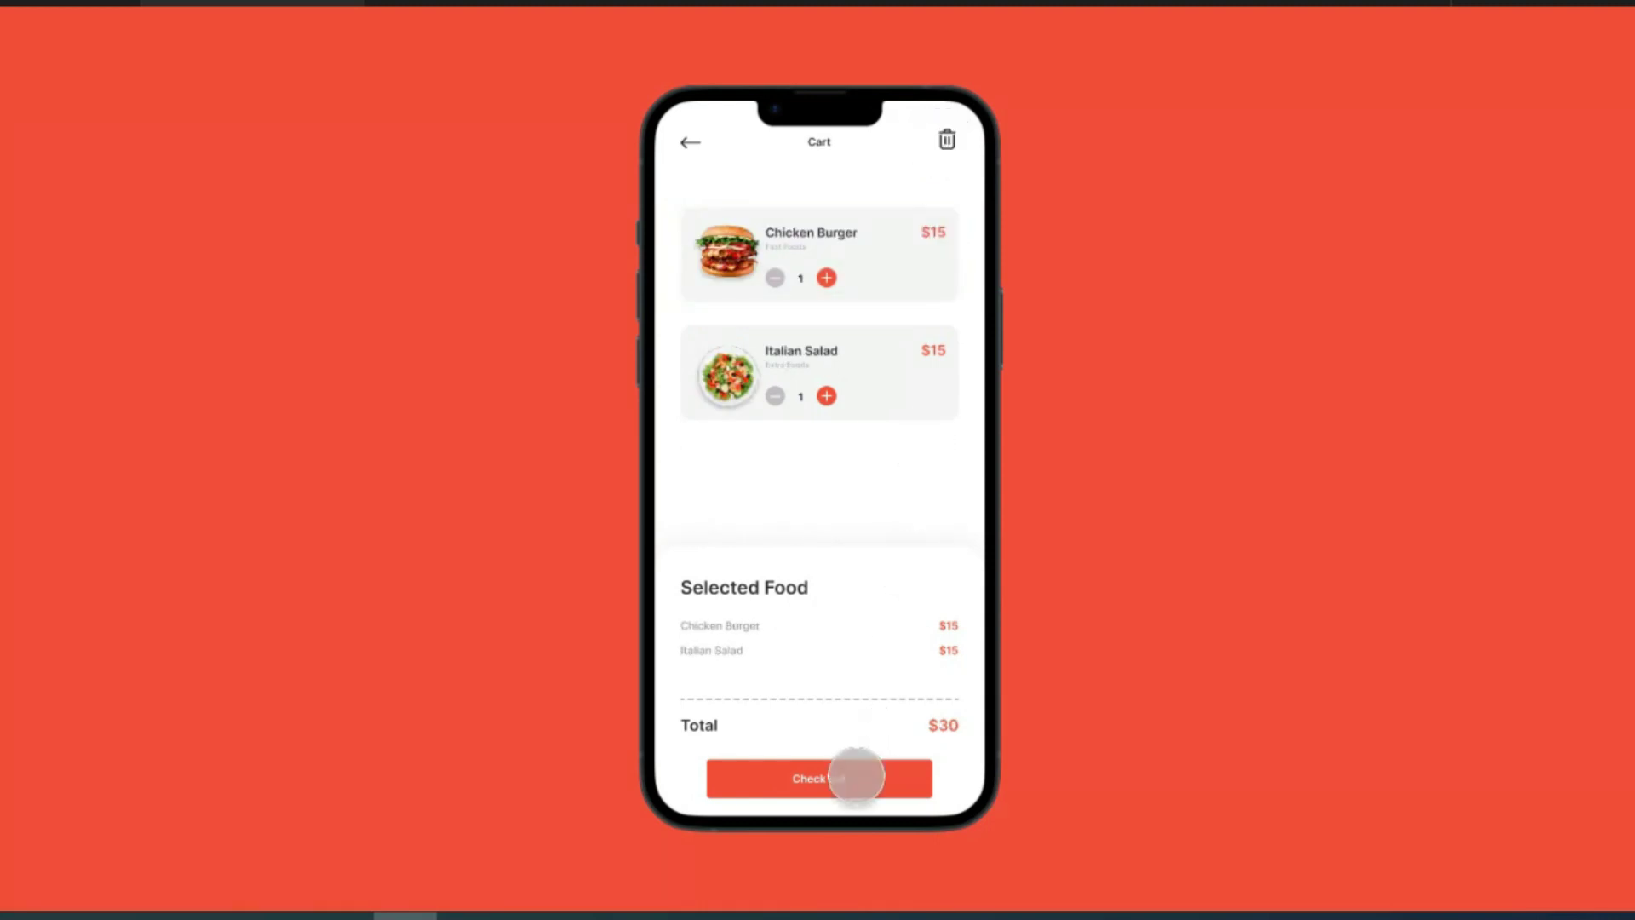
click(855, 775)
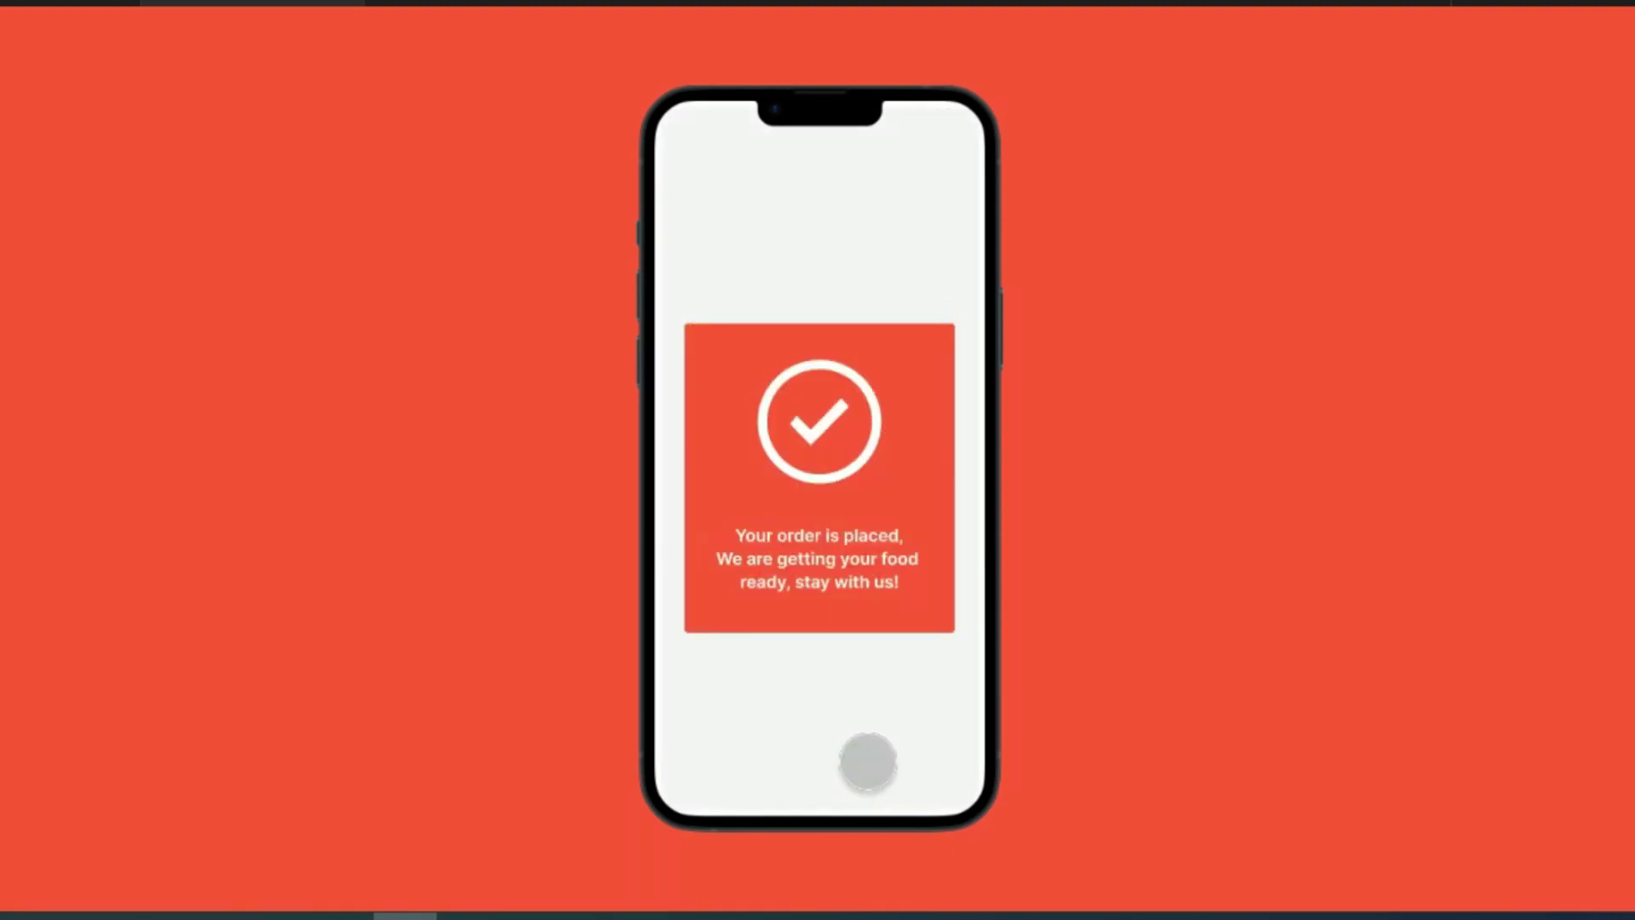